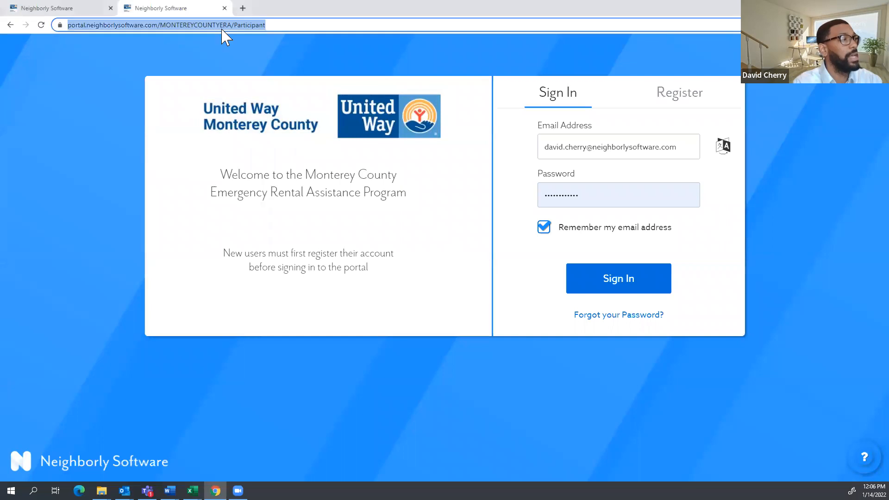
Point out the Participant portal's web address, then switch the login card to the Register form.
{"action": "left_click", "coordinate": [275, 27]}
{"action": "left_click", "coordinate": [276, 27]}
{"action": "left_click", "coordinate": [274, 26]}
{"action": "left_click_drag", "start_coordinate": [297, 25], "coordinate": [258, 25]}
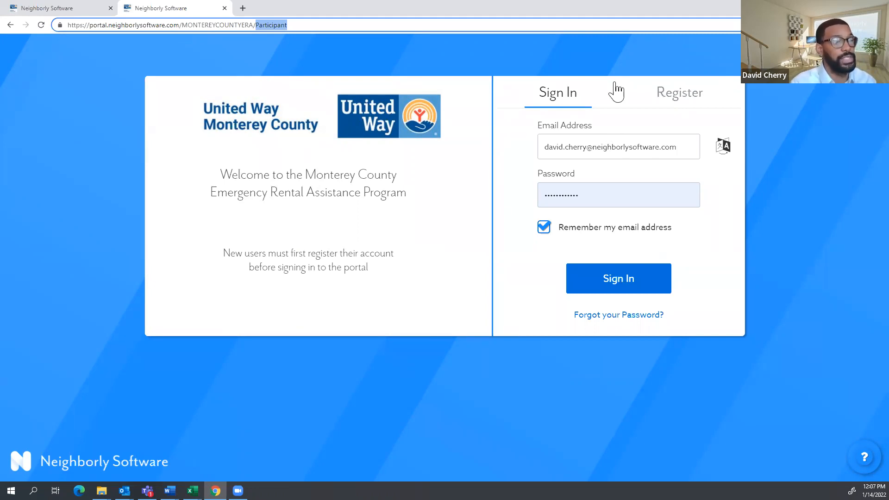
{"action": "left_click", "coordinate": [675, 97]}
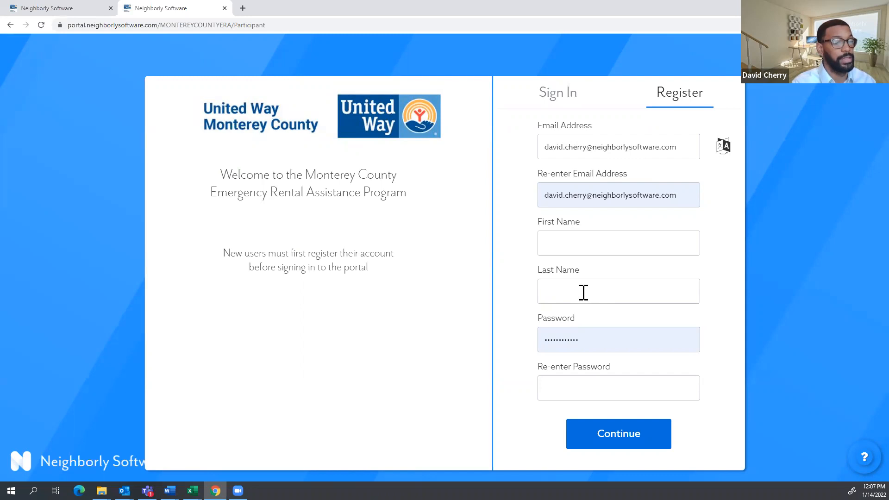
Dismiss saved-password suggestions, return to Sign In, and show the English/French/Spanish language choices.
{"action": "left_click", "coordinate": [592, 343]}
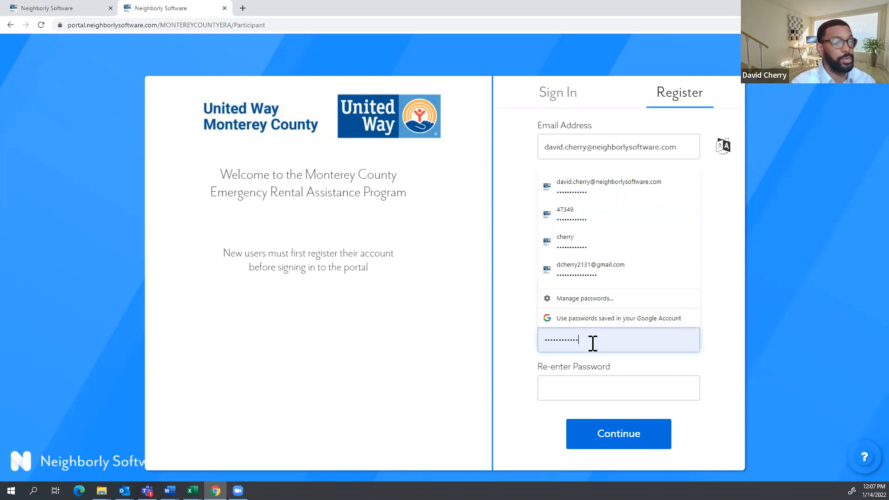
{"action": "left_click", "coordinate": [733, 350]}
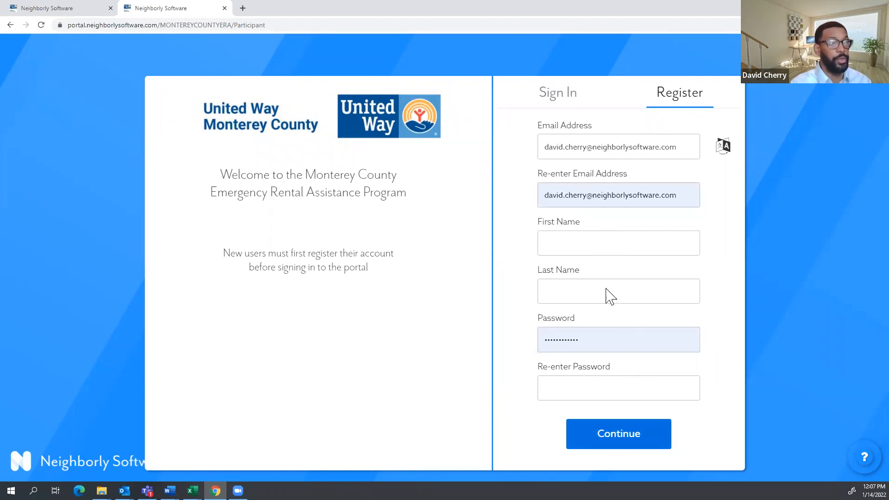
{"action": "left_click", "coordinate": [576, 105]}
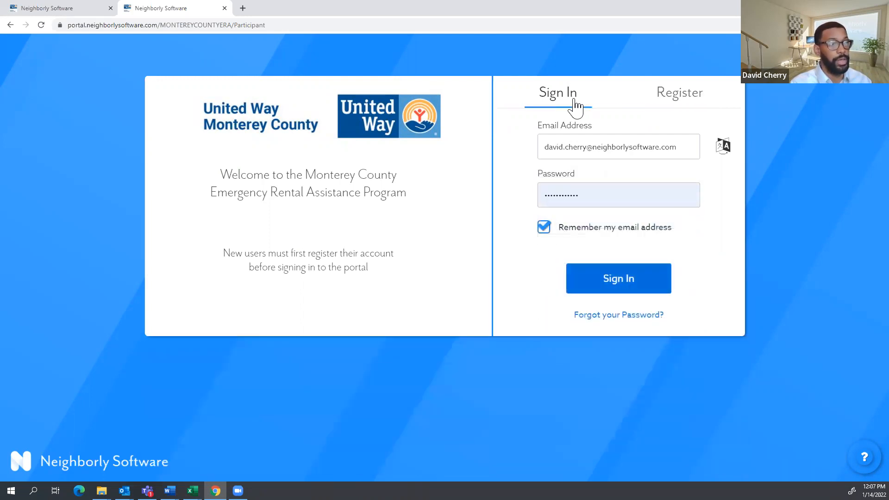
{"action": "left_click", "coordinate": [722, 150]}
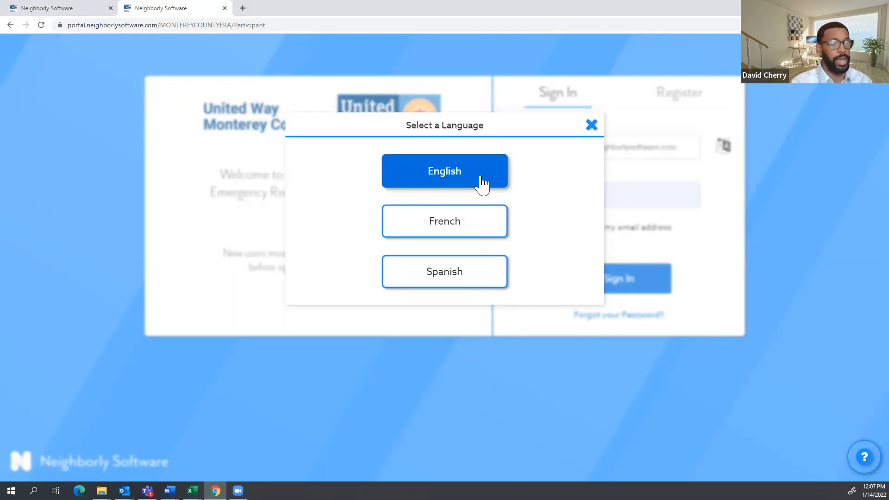
Close the language dialog unchanged and sign in to the participant home page.
{"action": "left_click", "coordinate": [592, 126]}
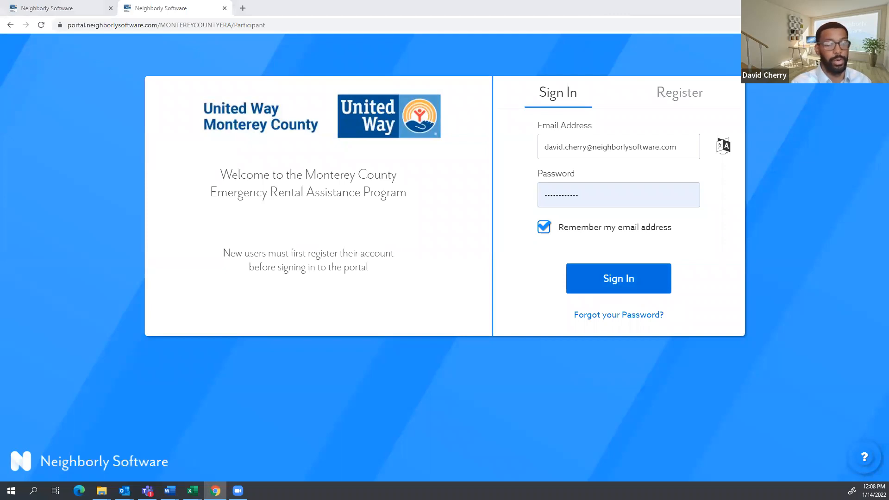
{"action": "left_click", "coordinate": [620, 285]}
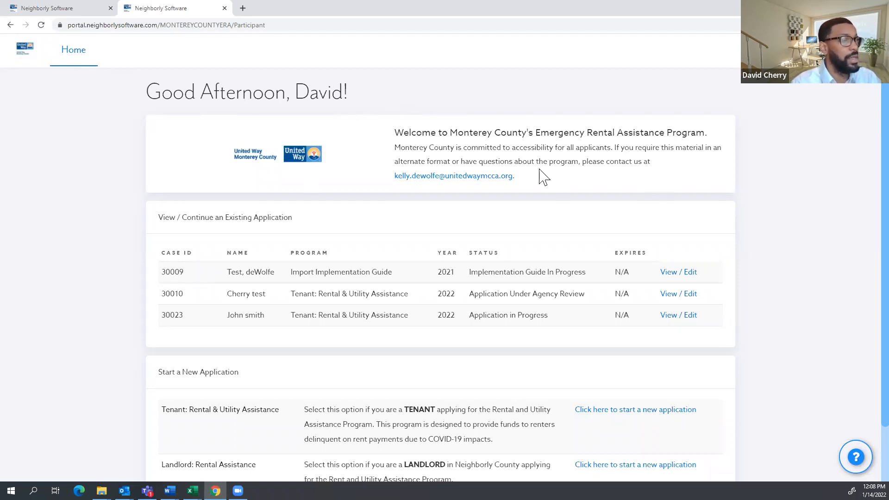
{"action": "left_click_drag", "start_coordinate": [532, 183], "coordinate": [395, 139]}
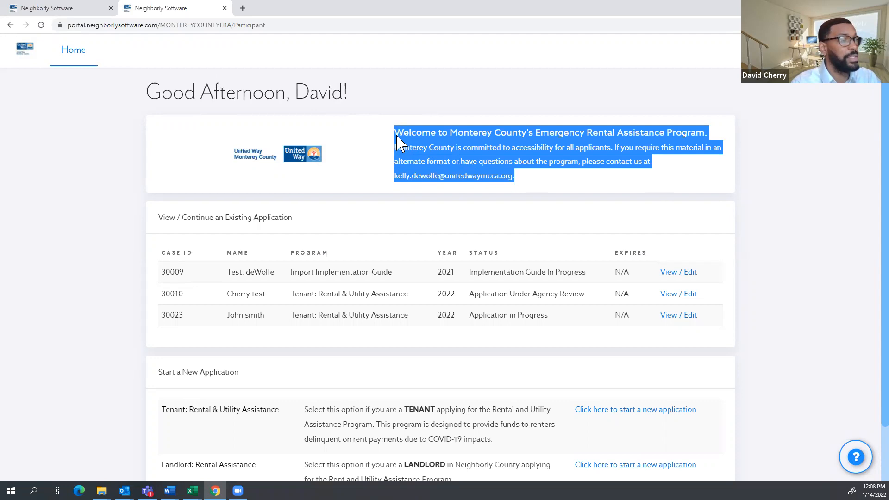
{"action": "left_click", "coordinate": [774, 199]}
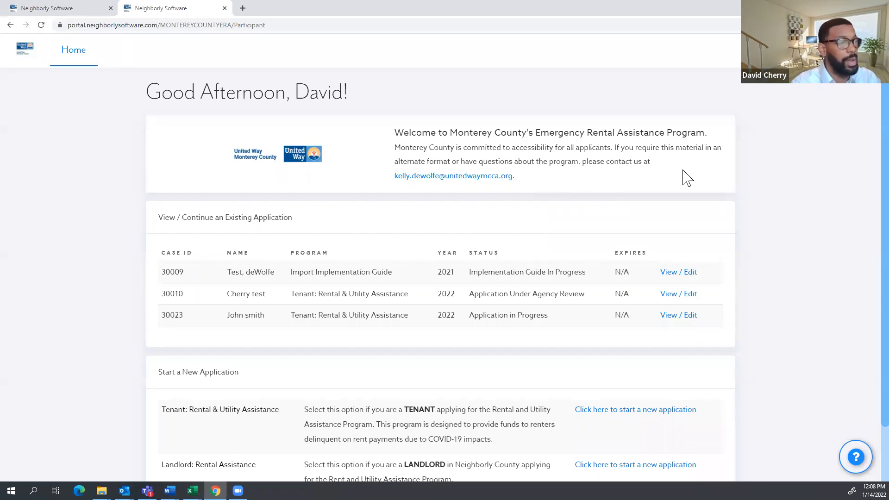
{"action": "left_click_drag", "start_coordinate": [515, 178], "coordinate": [394, 179]}
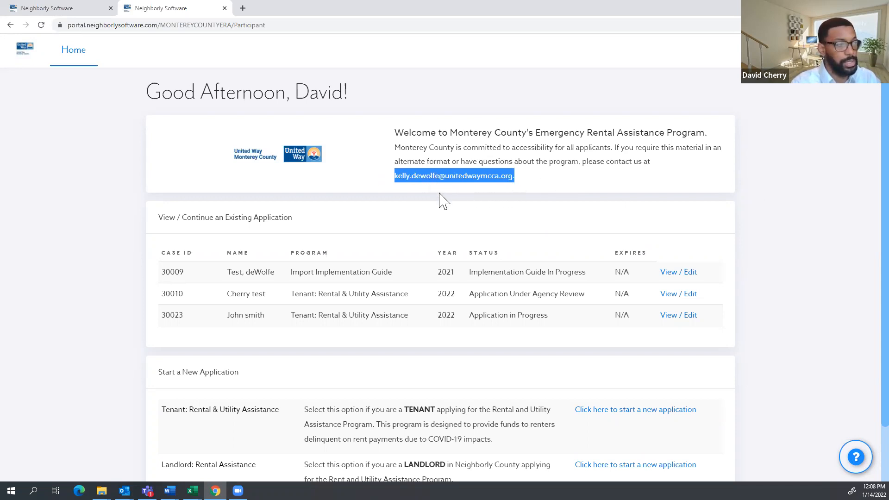
{"action": "left_click", "coordinate": [800, 189]}
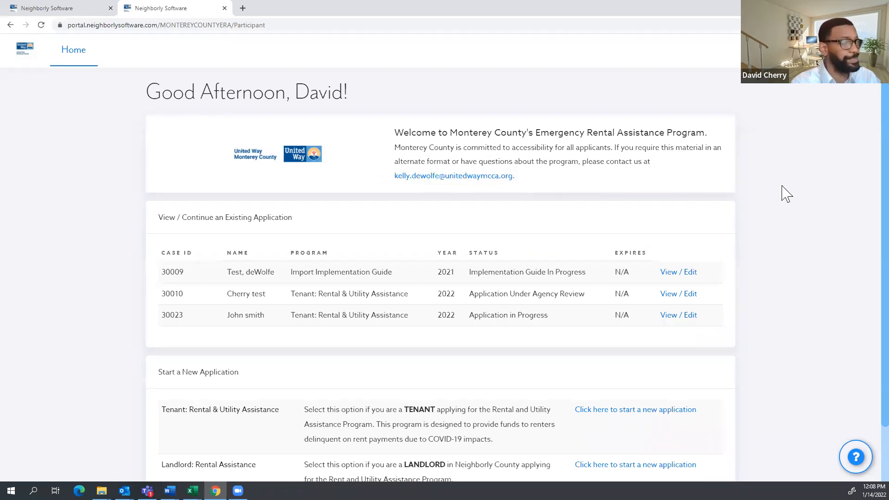
{"action": "scroll", "coordinate": [786, 194], "scroll_direction": "down", "scroll_amount": 1}
{"action": "scroll", "coordinate": [469, 206], "scroll_direction": "up", "scroll_amount": 1}
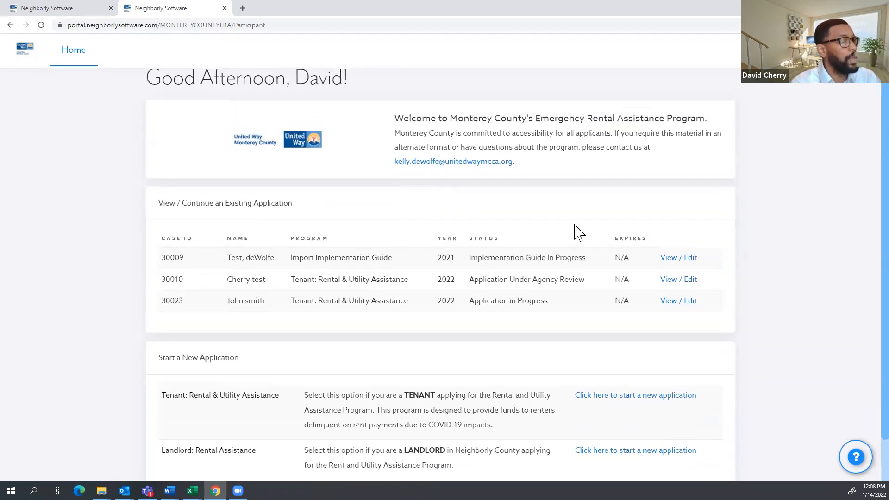
{"action": "left_click_drag", "start_coordinate": [760, 338], "coordinate": [541, 295]}
{"action": "left_click", "coordinate": [733, 259]}
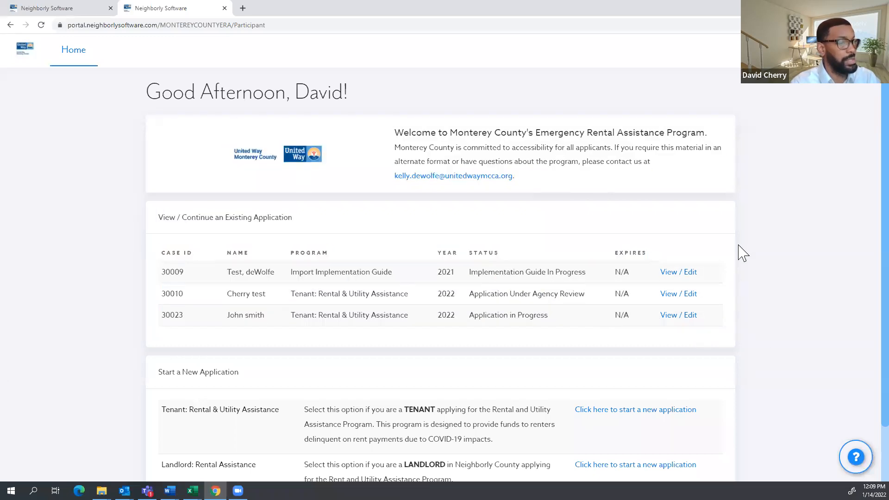
{"action": "left_click_drag", "start_coordinate": [670, 242], "coordinate": [727, 301]}
{"action": "left_click", "coordinate": [743, 244]}
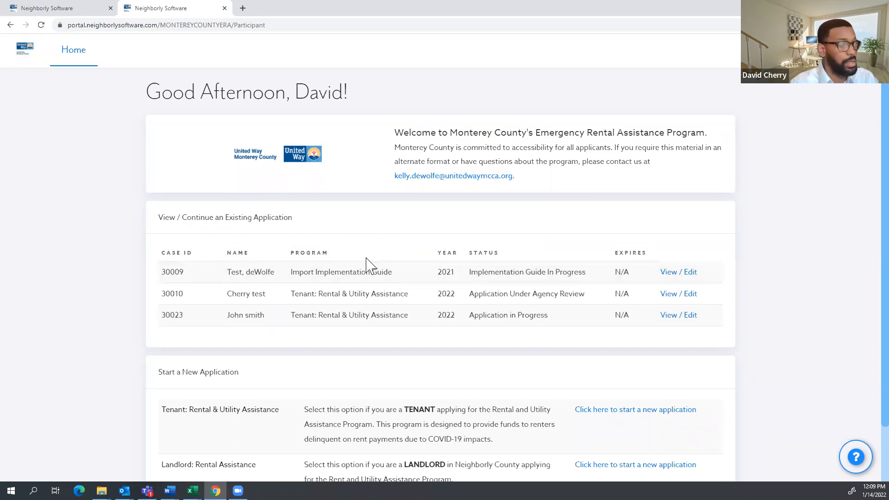
{"action": "scroll", "coordinate": [252, 221], "scroll_direction": "down", "scroll_amount": 1}
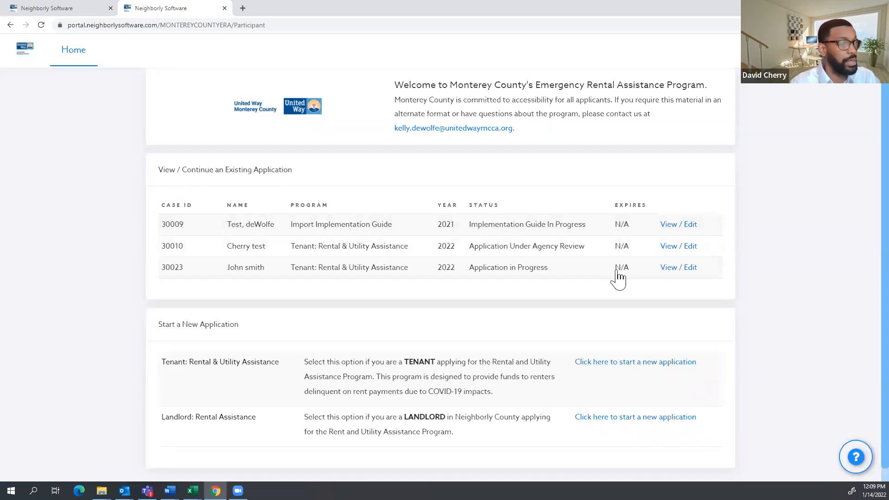
{"action": "scroll", "coordinate": [745, 226], "scroll_direction": "down", "scroll_amount": 1}
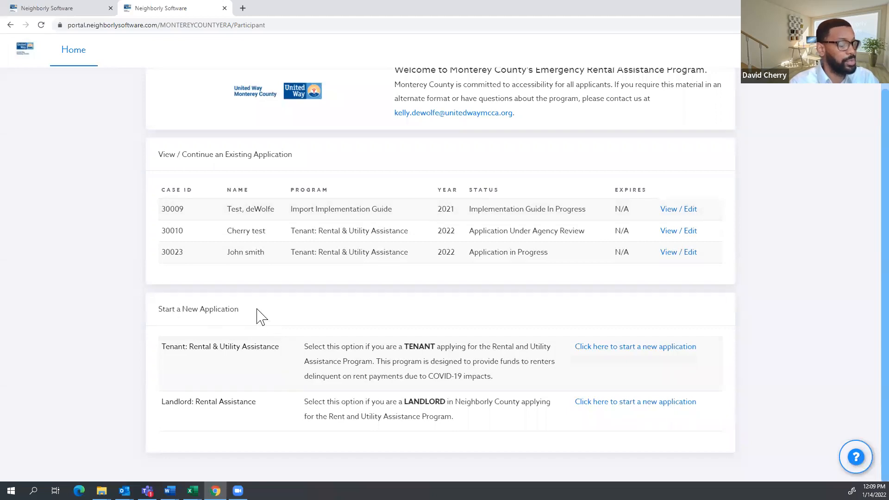
{"action": "left_click_drag", "start_coordinate": [259, 317], "coordinate": [159, 311]}
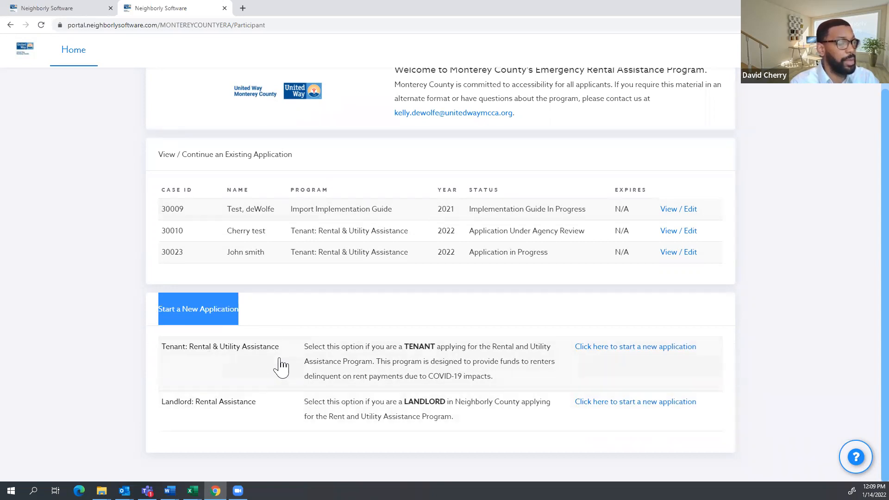
{"action": "left_click", "coordinate": [854, 374]}
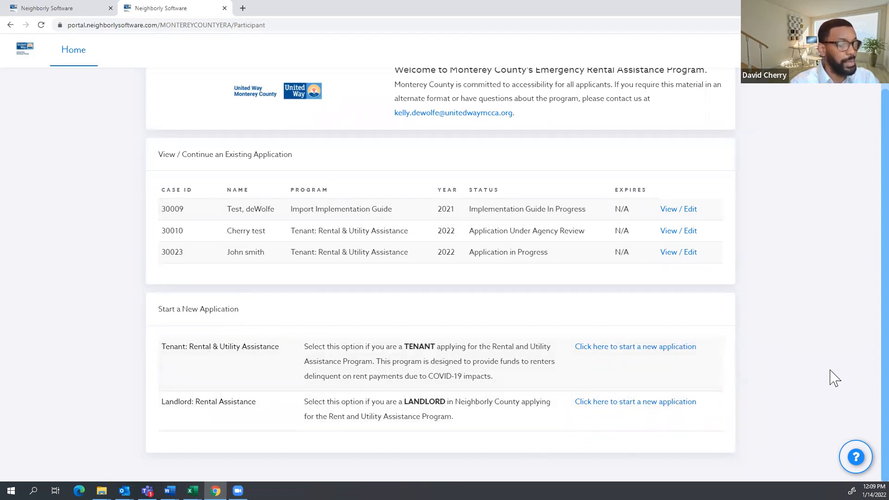
Create a new Tenant Rental & Utility Assistance application named 'Training Test' (Id 30024).
{"action": "left_click", "coordinate": [615, 352]}
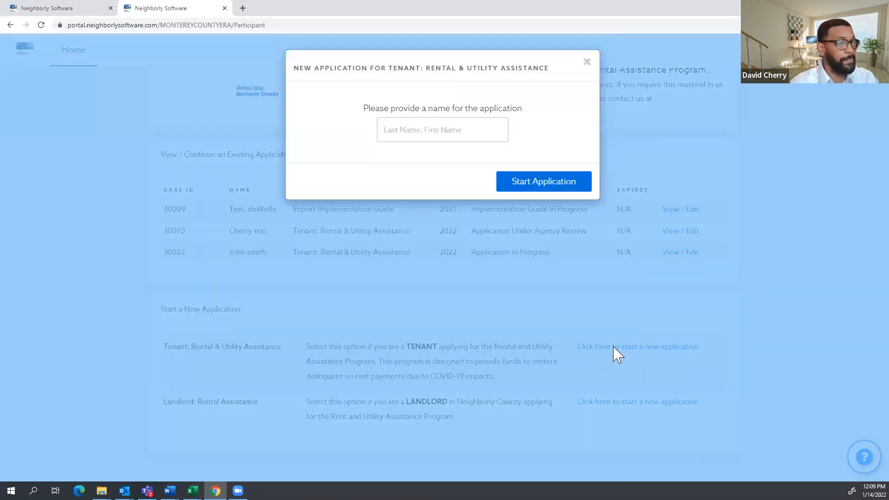
{"action": "left_click", "coordinate": [398, 133]}
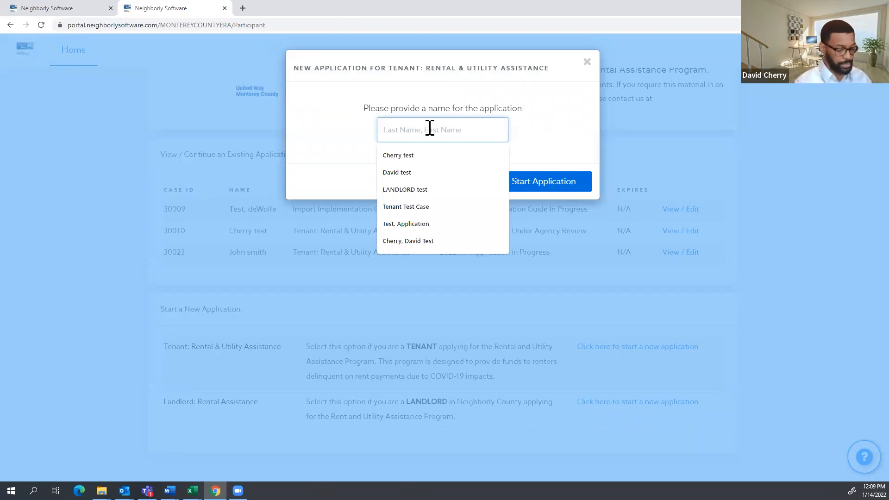
{"action": "type", "text": "Training Test"}
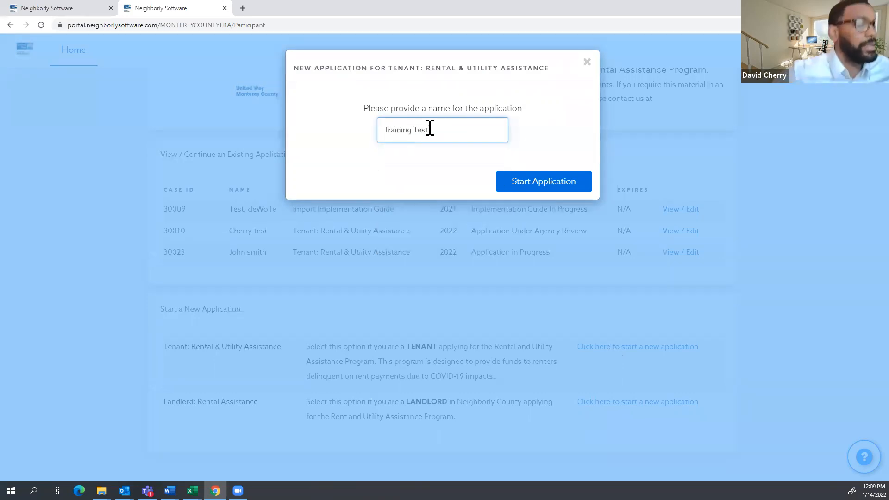
{"action": "left_click", "coordinate": [537, 185]}
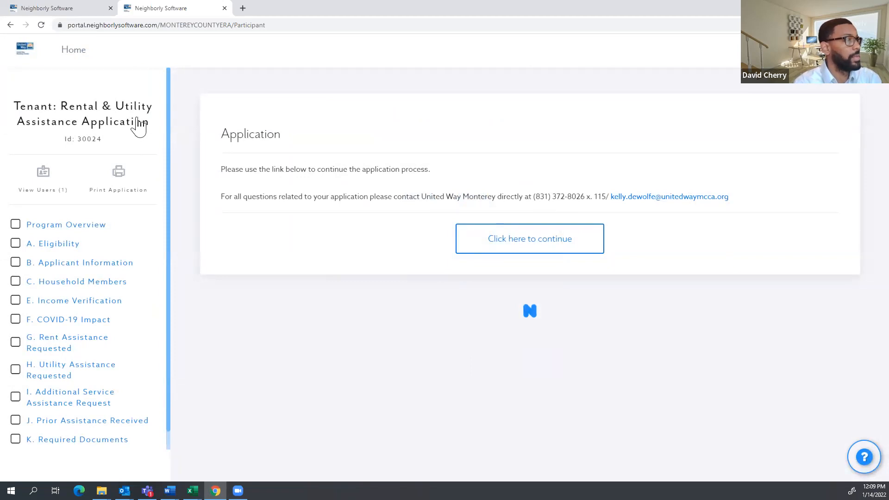
Review the new application's Id 30024 and its instructions and contact line.
{"action": "scroll", "coordinate": [131, 192], "scroll_direction": "down", "scroll_amount": 1}
{"action": "scroll", "coordinate": [133, 195], "scroll_direction": "up", "scroll_amount": 1}
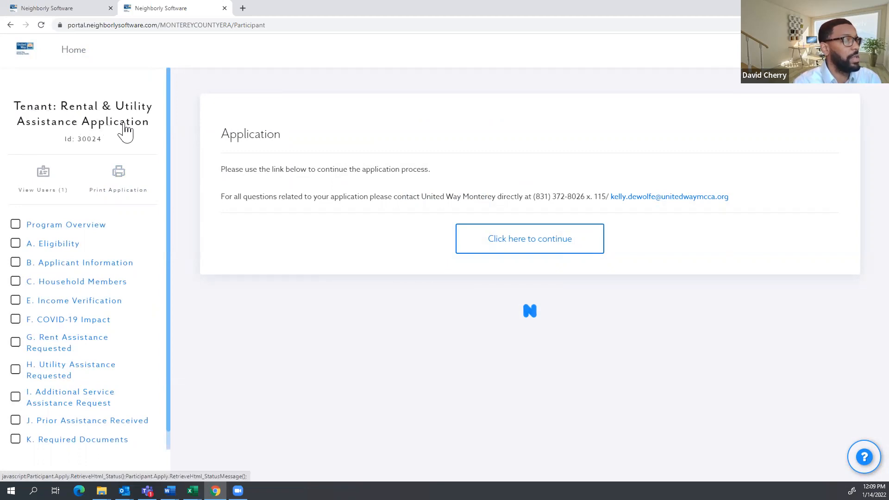
{"action": "left_click_drag", "start_coordinate": [104, 140], "coordinate": [66, 141]}
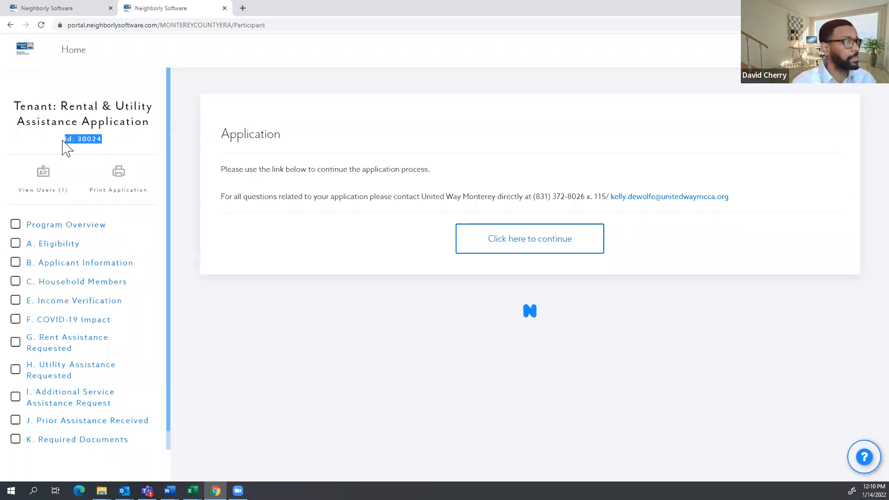
{"action": "left_click", "coordinate": [479, 370]}
{"action": "left_click_drag", "start_coordinate": [218, 134], "coordinate": [695, 218]}
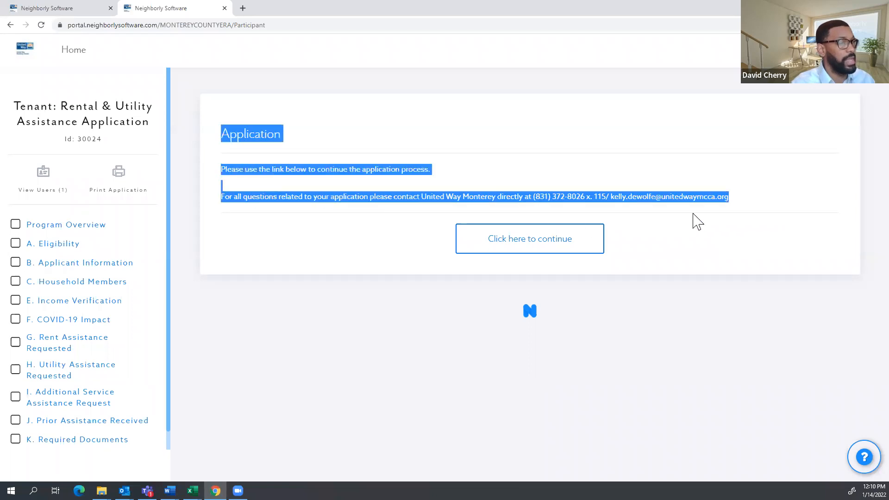
{"action": "left_click", "coordinate": [688, 107]}
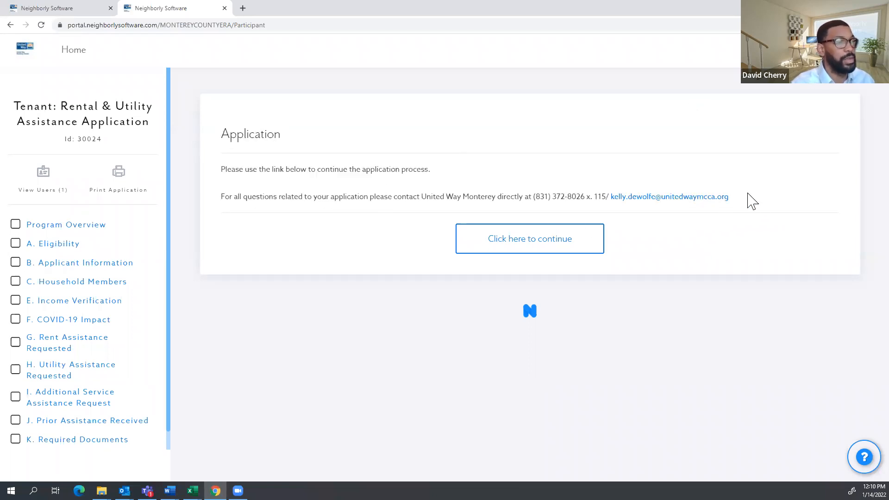
{"action": "left_click_drag", "start_coordinate": [729, 198], "coordinate": [234, 131]}
{"action": "left_click", "coordinate": [514, 137]}
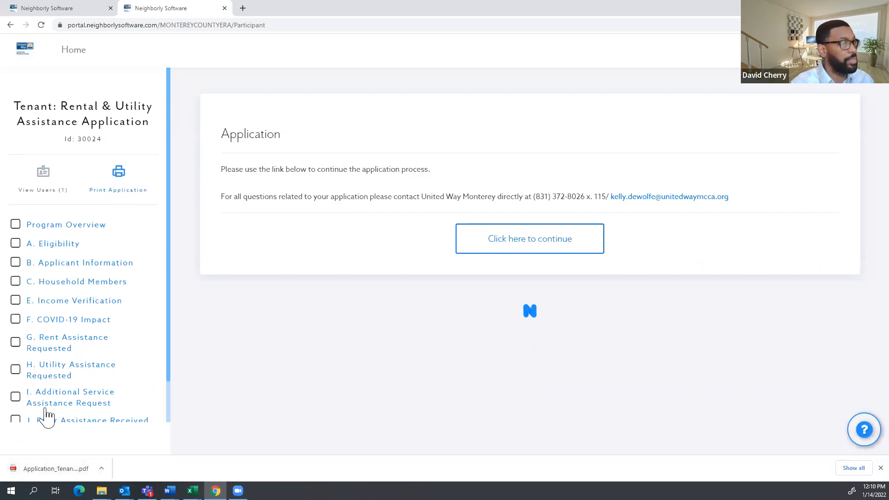
Scroll through the downloaded application 30024 PDF, then return to the Neighborly Software tab.
{"action": "left_click", "coordinate": [53, 469]}
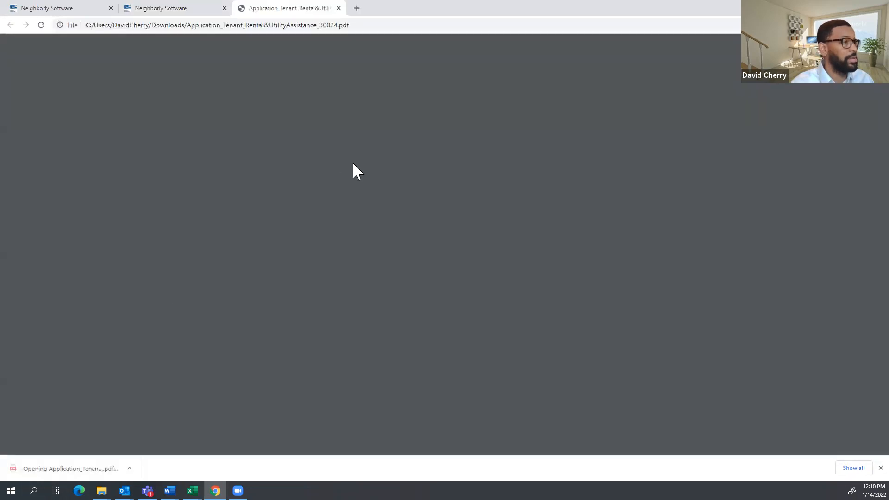
{"action": "scroll", "coordinate": [398, 152], "scroll_direction": "down", "scroll_amount": 20}
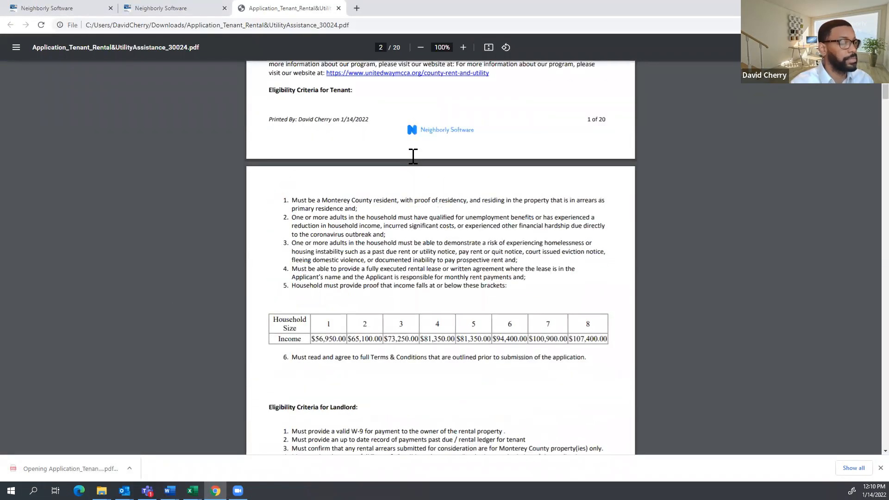
{"action": "scroll", "coordinate": [413, 156], "scroll_direction": "down", "scroll_amount": 20}
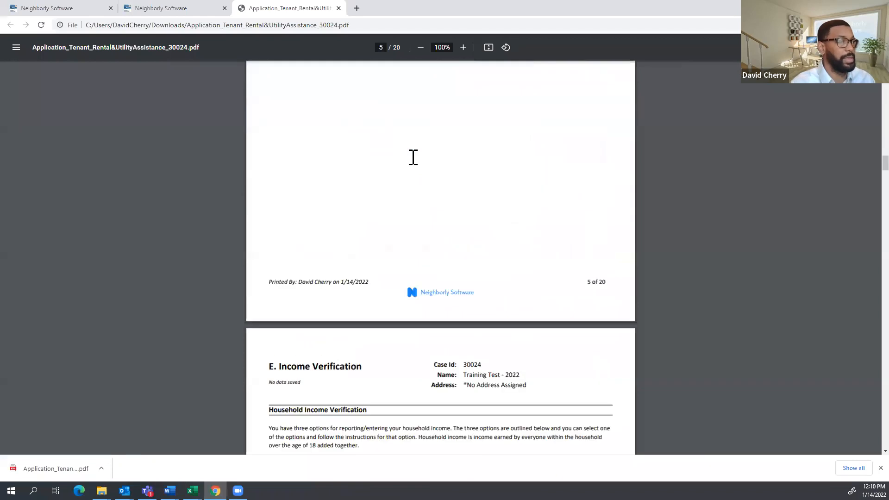
{"action": "scroll", "coordinate": [412, 156], "scroll_direction": "up", "scroll_amount": 20}
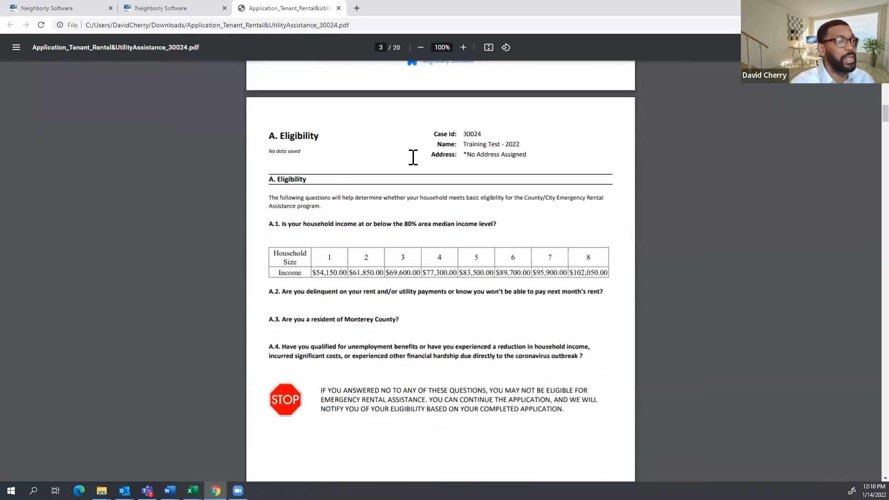
{"action": "scroll", "coordinate": [413, 156], "scroll_direction": "up", "scroll_amount": 10}
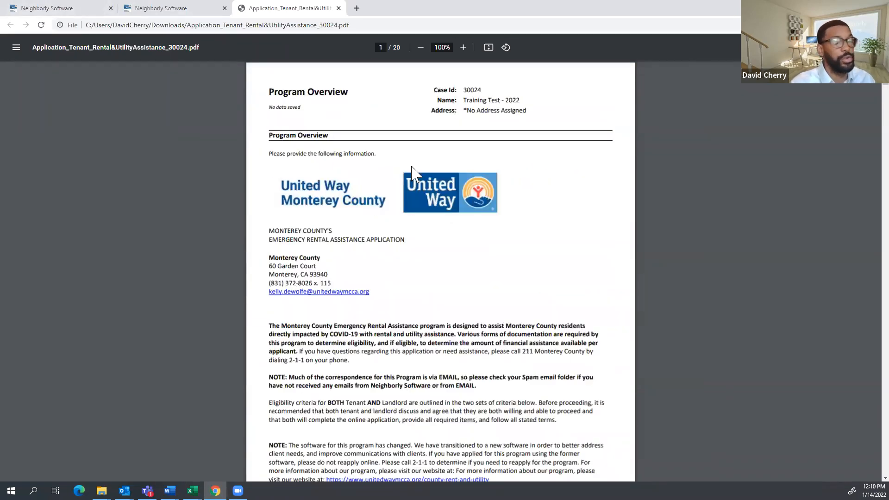
{"action": "scroll", "coordinate": [431, 197], "scroll_direction": "down", "scroll_amount": 20}
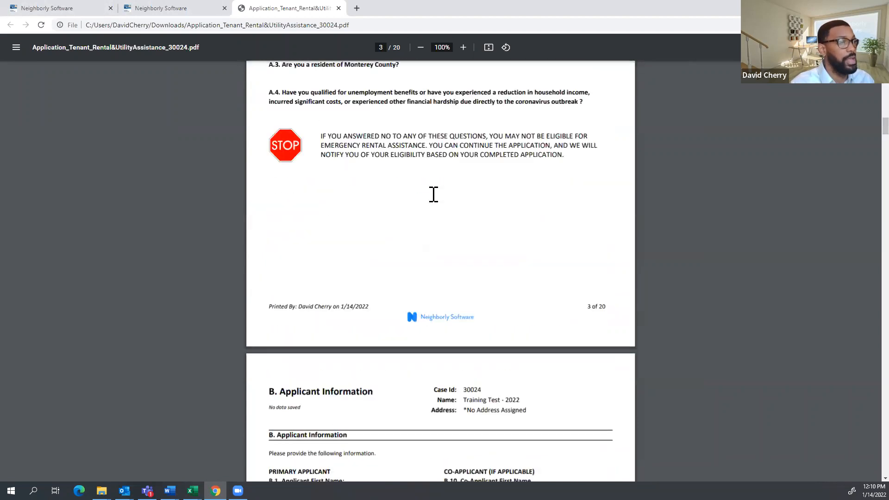
{"action": "scroll", "coordinate": [433, 195], "scroll_direction": "up", "scroll_amount": 8}
{"action": "left_click", "coordinate": [190, 8]}
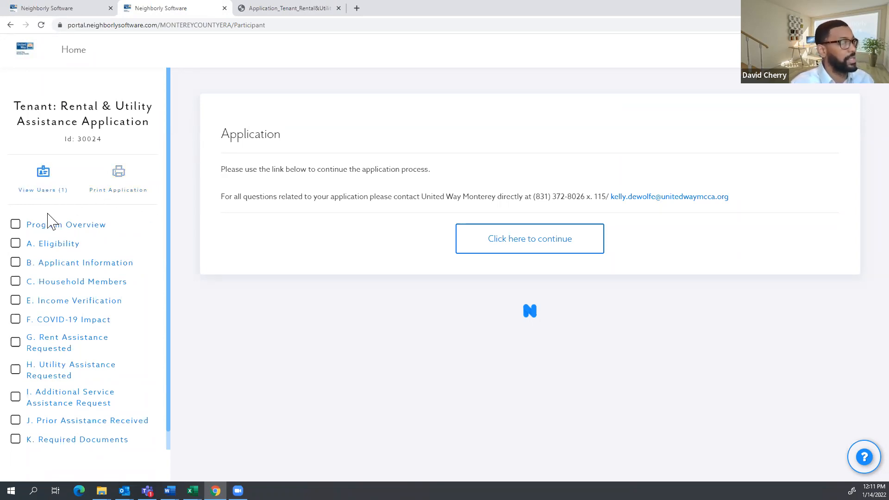
Show the application's users and open Add a User, closing it without adding anyone.
{"action": "left_click", "coordinate": [46, 181]}
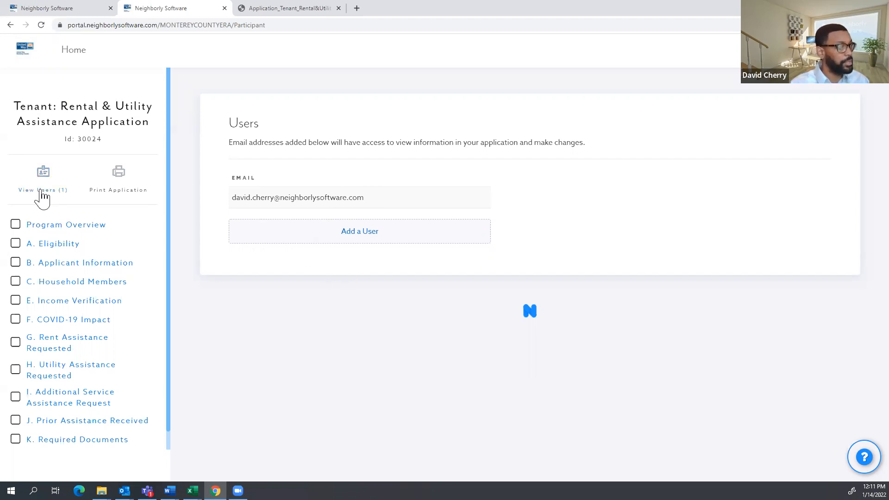
{"action": "left_click", "coordinate": [360, 239]}
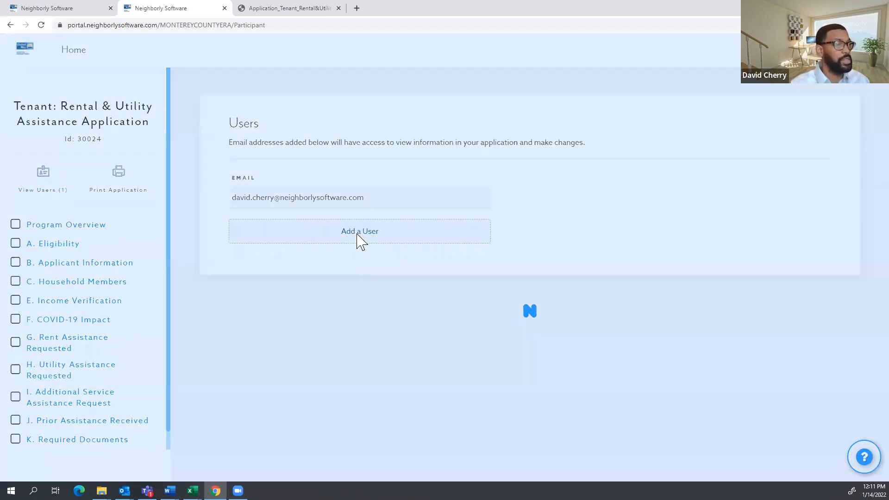
{"action": "left_click", "coordinate": [399, 108]}
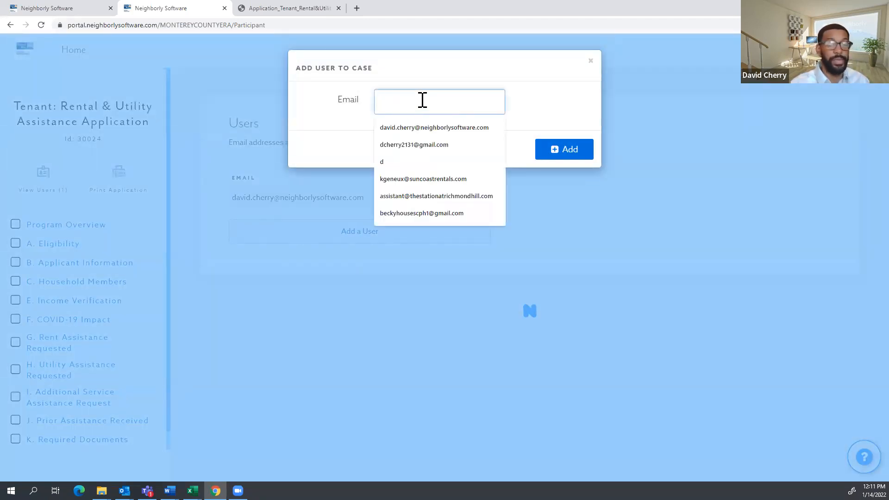
{"action": "left_click", "coordinate": [590, 62]}
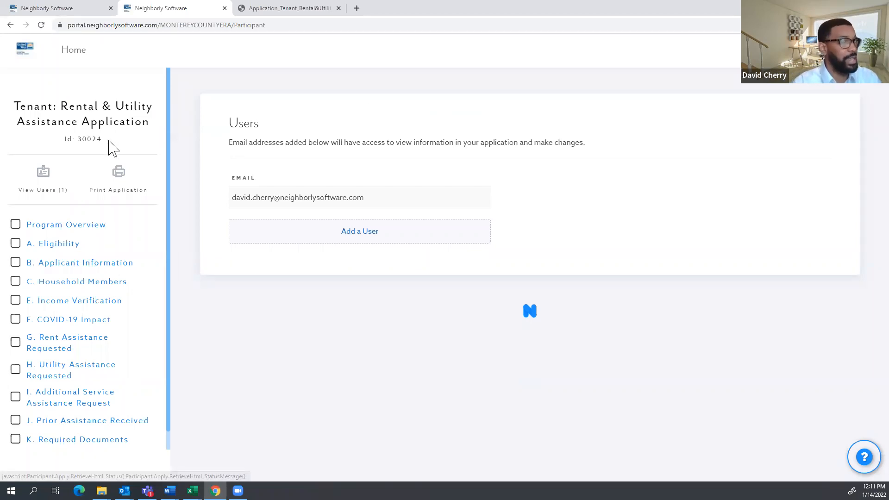
Highlight the application Id 30024 twice to point it out.
{"action": "left_click_drag", "start_coordinate": [102, 139], "coordinate": [63, 139]}
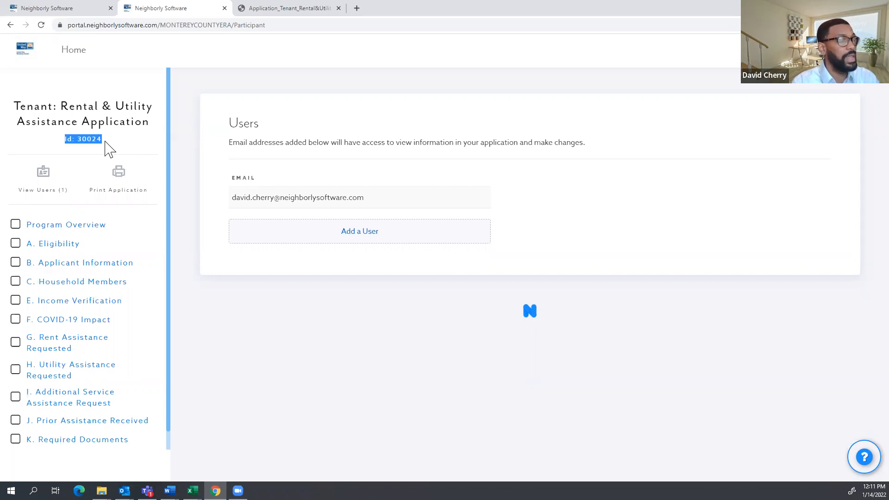
{"action": "left_click", "coordinate": [114, 135]}
{"action": "left_click_drag", "start_coordinate": [103, 138], "coordinate": [63, 140]}
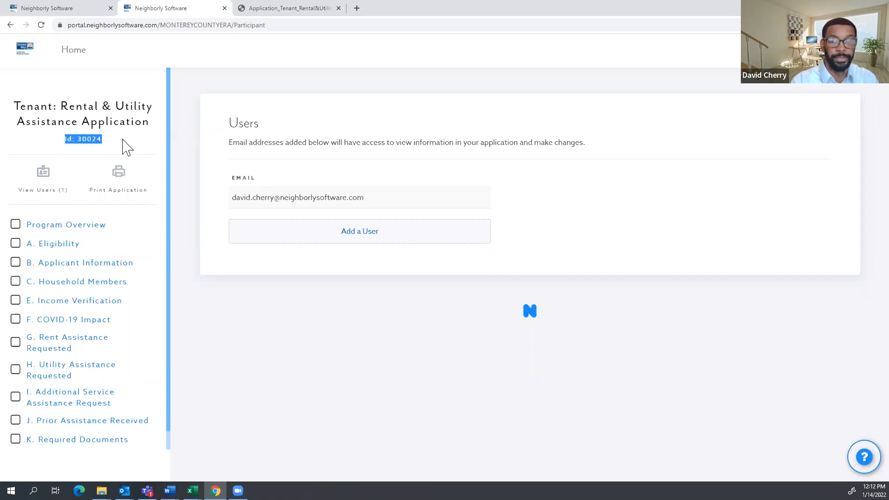
{"action": "left_click", "coordinate": [390, 383]}
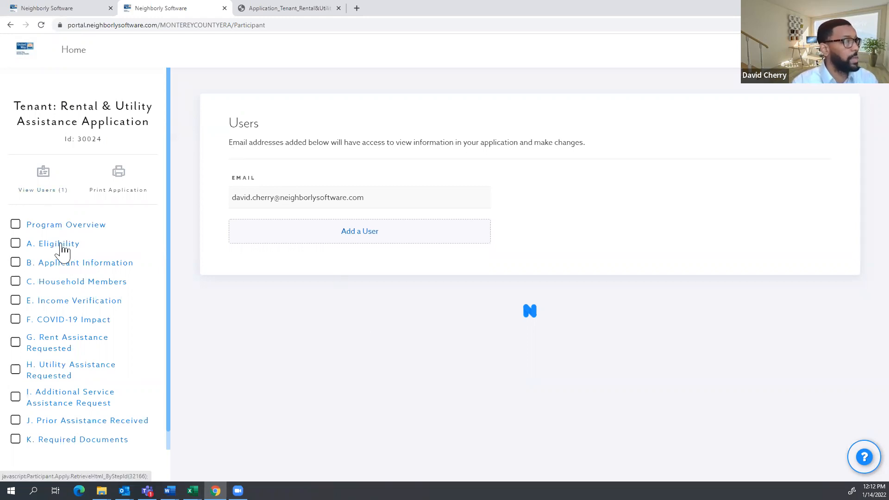
Read through the Program Overview eligibility criteria and mark the section complete.
{"action": "scroll", "coordinate": [80, 241], "scroll_direction": "down", "scroll_amount": 1}
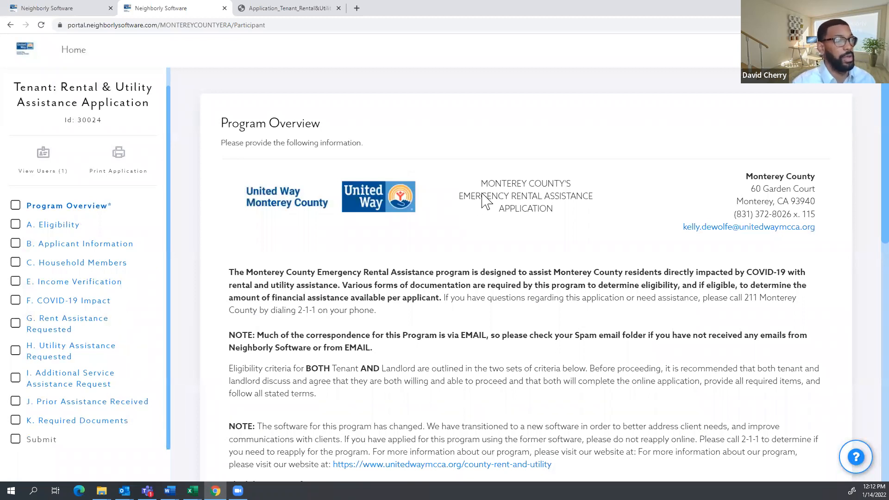
{"action": "scroll", "coordinate": [483, 200], "scroll_direction": "down", "scroll_amount": 1}
{"action": "scroll", "coordinate": [486, 155], "scroll_direction": "down", "scroll_amount": 2}
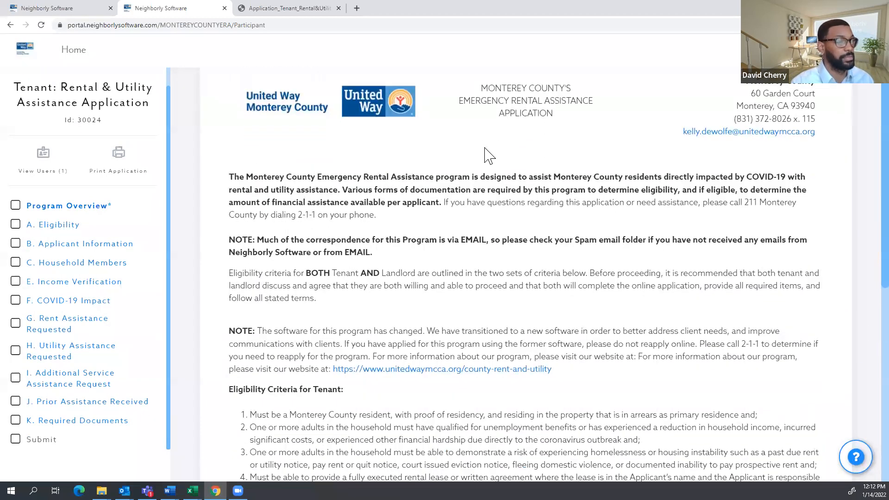
{"action": "scroll", "coordinate": [486, 155], "scroll_direction": "down", "scroll_amount": 4}
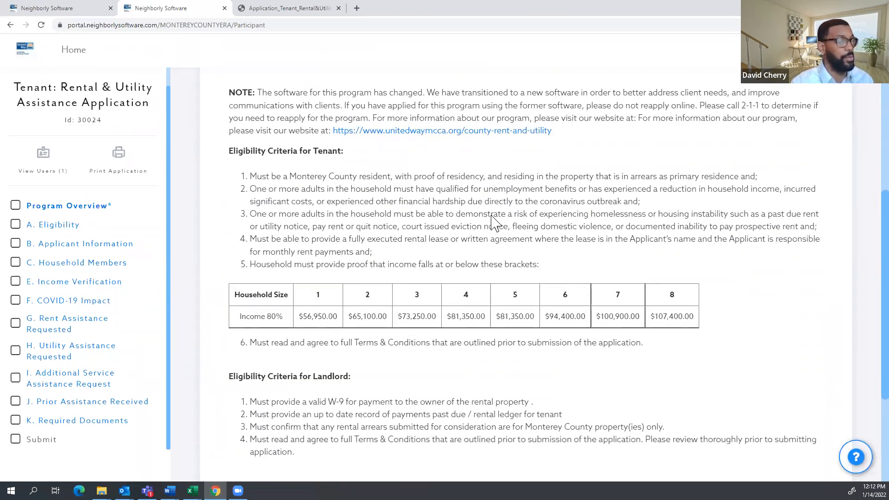
{"action": "scroll", "coordinate": [494, 222], "scroll_direction": "down", "scroll_amount": 2}
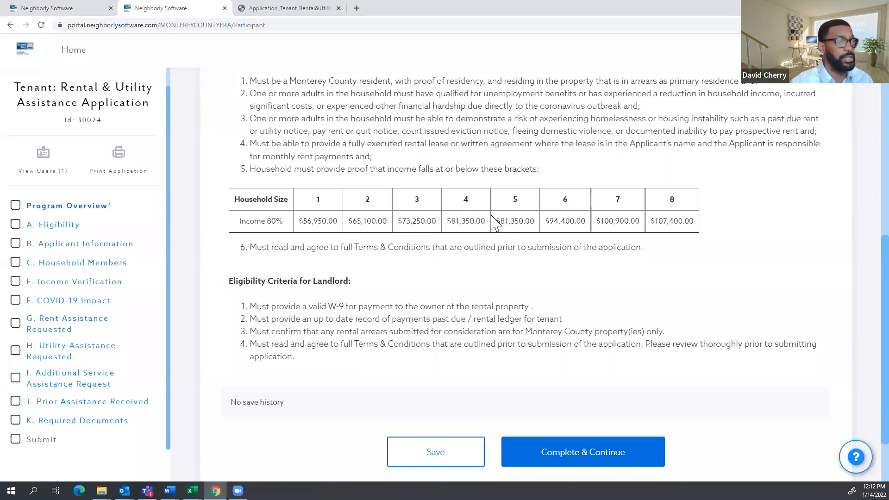
{"action": "scroll", "coordinate": [496, 224], "scroll_direction": "up", "scroll_amount": 5}
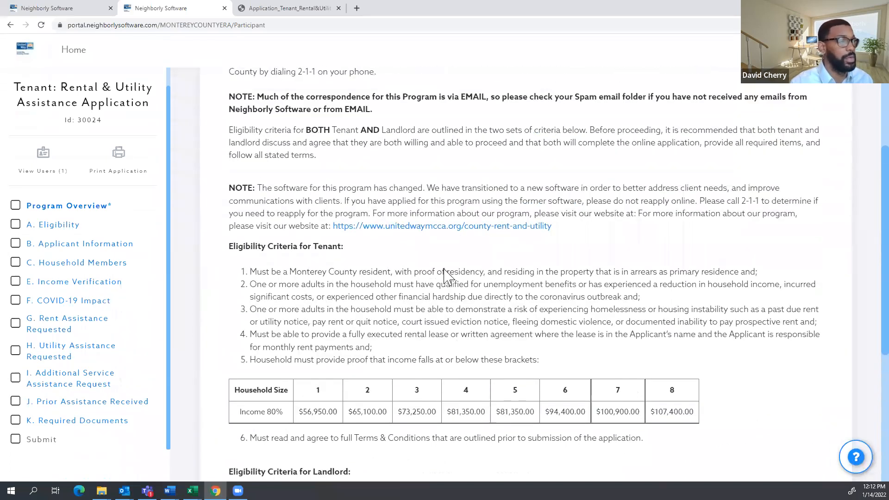
{"action": "scroll", "coordinate": [446, 278], "scroll_direction": "down", "scroll_amount": 5}
{"action": "left_click_drag", "start_coordinate": [415, 359], "coordinate": [364, 344]}
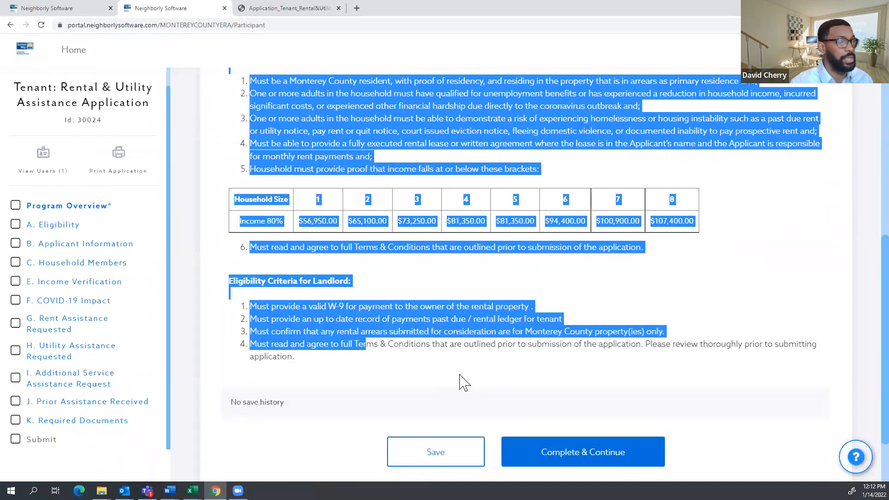
{"action": "left_click", "coordinate": [463, 370]}
{"action": "scroll", "coordinate": [581, 293], "scroll_direction": "up", "scroll_amount": 5}
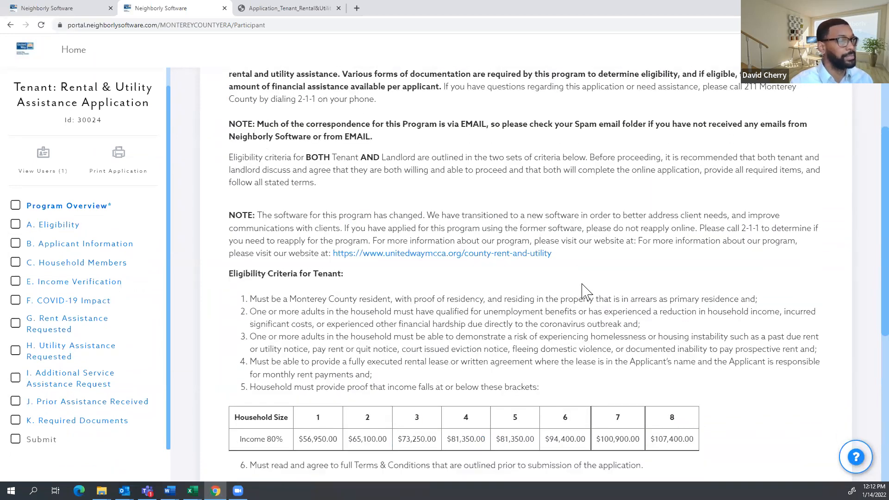
{"action": "scroll", "coordinate": [581, 296], "scroll_direction": "down", "scroll_amount": 7}
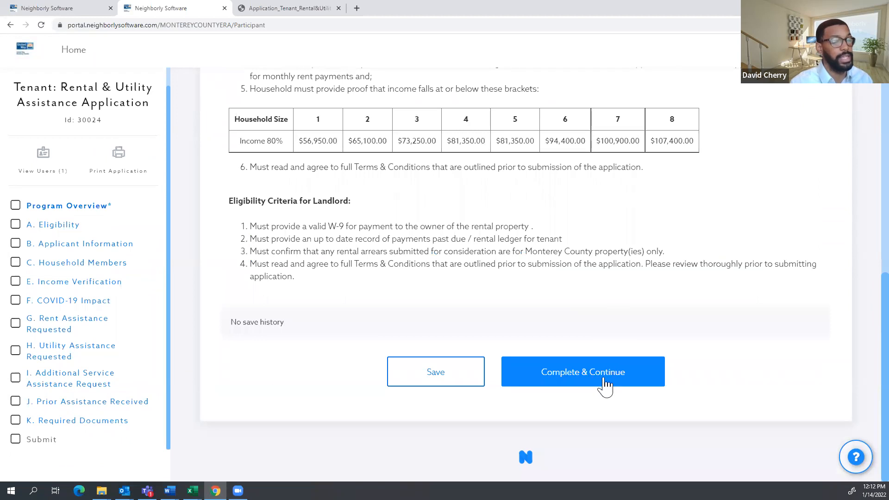
{"action": "left_click", "coordinate": [531, 373]}
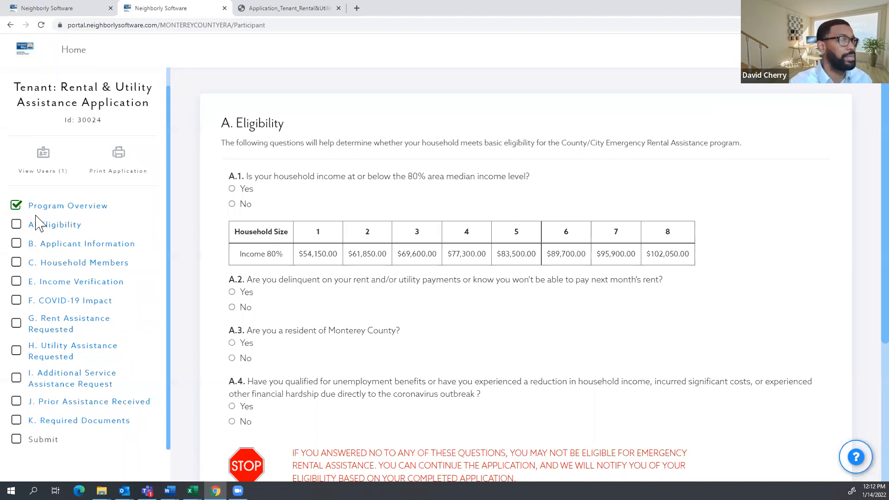
Scroll through the A. Eligibility questions, pointing out County/City and the red STOP warning.
{"action": "scroll", "coordinate": [58, 208], "scroll_direction": "down", "scroll_amount": 1}
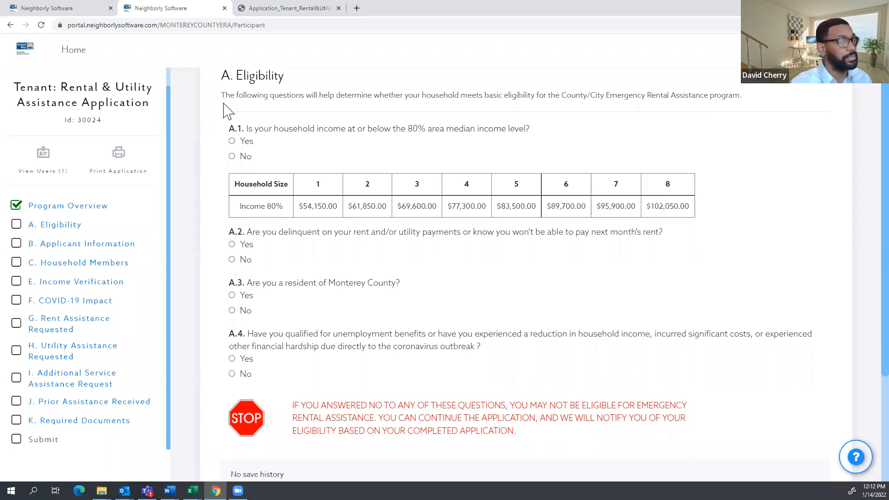
{"action": "scroll", "coordinate": [224, 110], "scroll_direction": "up", "scroll_amount": 1}
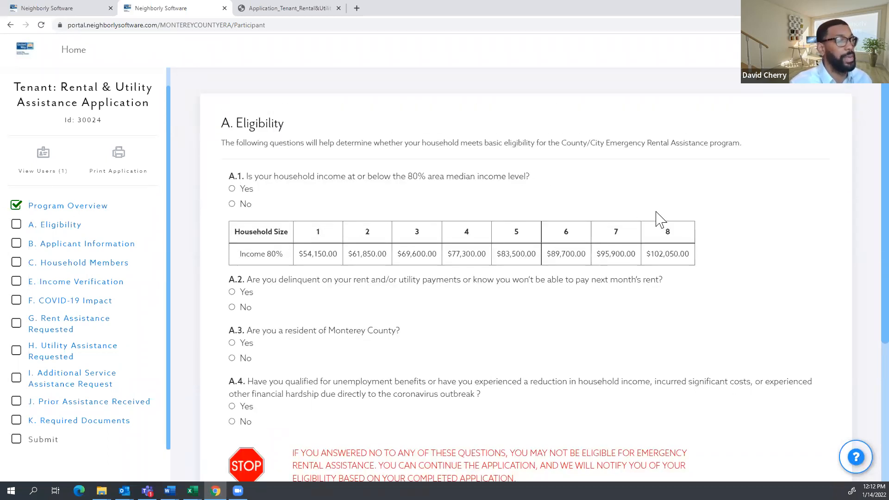
{"action": "scroll", "coordinate": [657, 218], "scroll_direction": "down", "scroll_amount": 1}
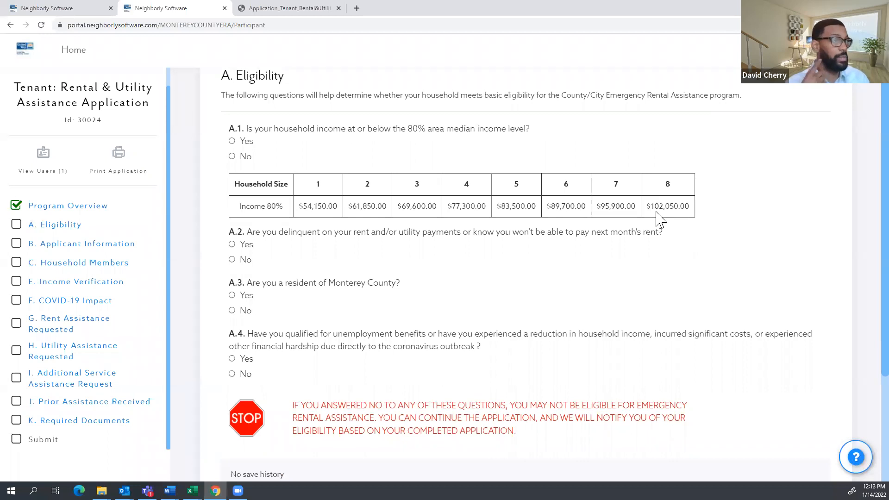
{"action": "left_click_drag", "start_coordinate": [604, 95], "coordinate": [565, 96]}
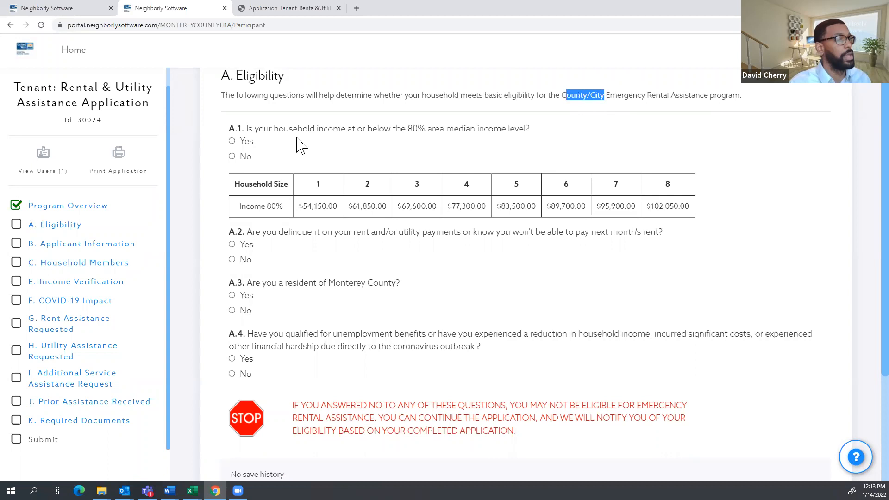
{"action": "scroll", "coordinate": [295, 132], "scroll_direction": "up", "scroll_amount": 1}
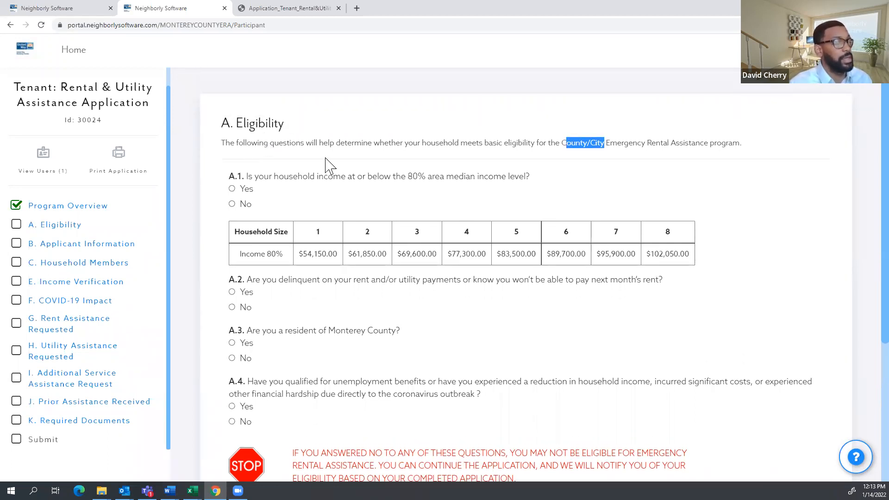
{"action": "scroll", "coordinate": [327, 168], "scroll_direction": "down", "scroll_amount": 1}
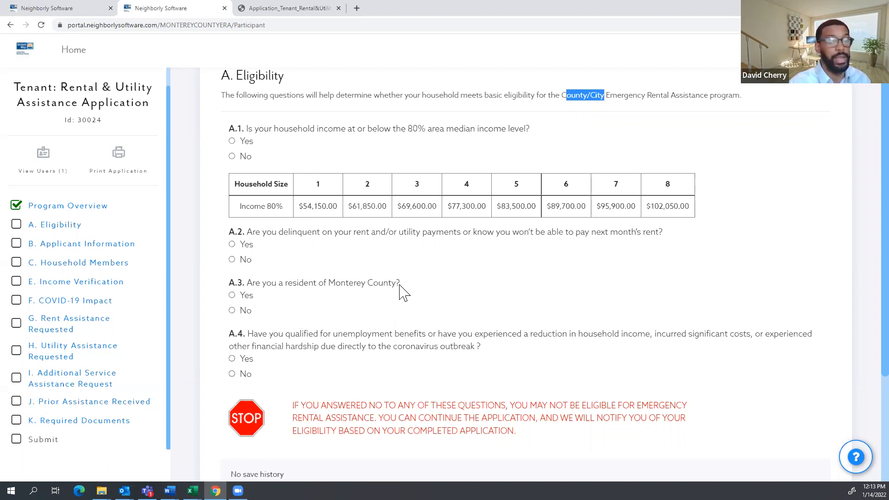
{"action": "scroll", "coordinate": [393, 292], "scroll_direction": "down", "scroll_amount": 2}
{"action": "left_click_drag", "start_coordinate": [508, 348], "coordinate": [391, 337]}
{"action": "left_click", "coordinate": [545, 357]}
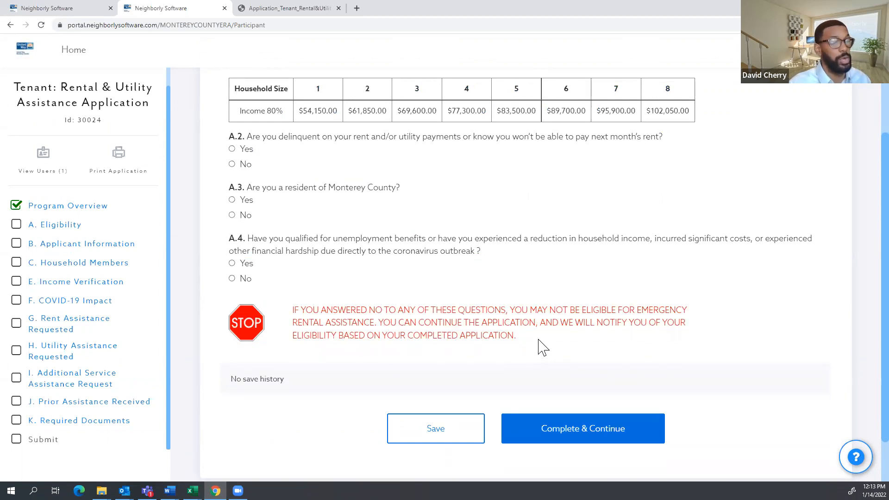
{"action": "scroll", "coordinate": [521, 337], "scroll_direction": "up", "scroll_amount": 2}
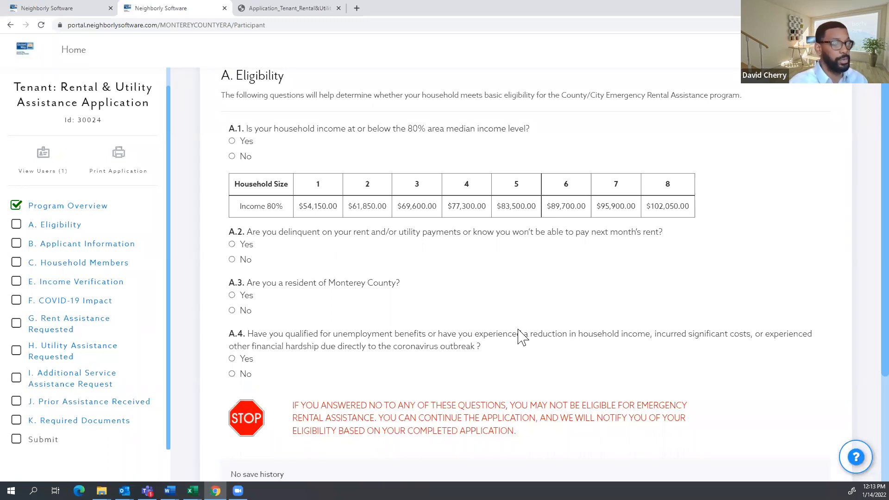
Answer Yes to eligibility questions A.1 through A.4 and continue to Applicant Information.
{"action": "left_click", "coordinate": [232, 141]}
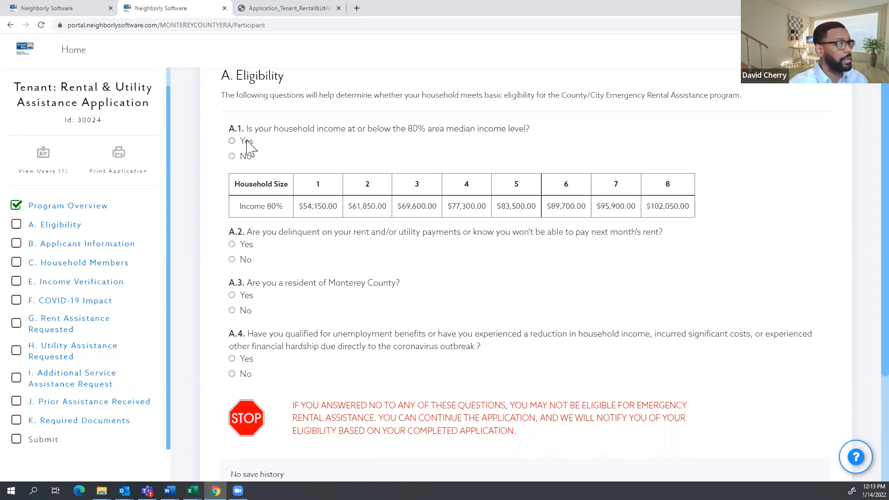
{"action": "left_click", "coordinate": [233, 244]}
{"action": "left_click", "coordinate": [250, 297]}
{"action": "left_click", "coordinate": [242, 358]}
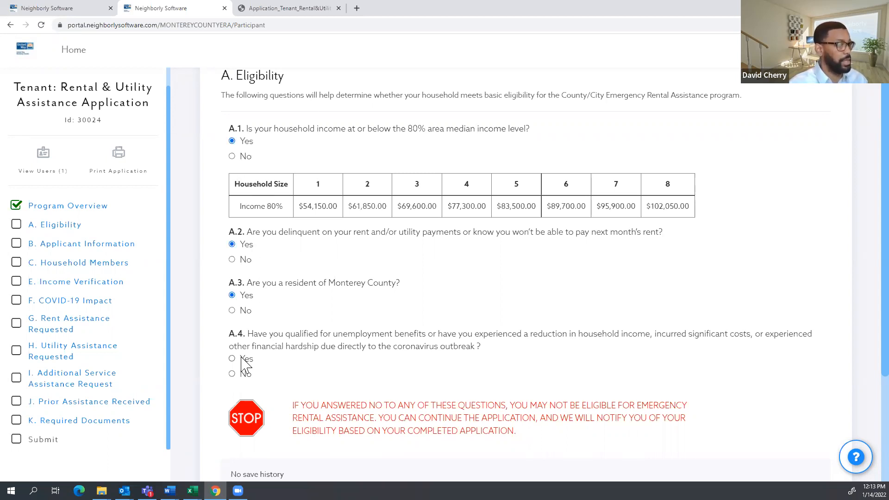
{"action": "scroll", "coordinate": [510, 371], "scroll_direction": "down", "scroll_amount": 3}
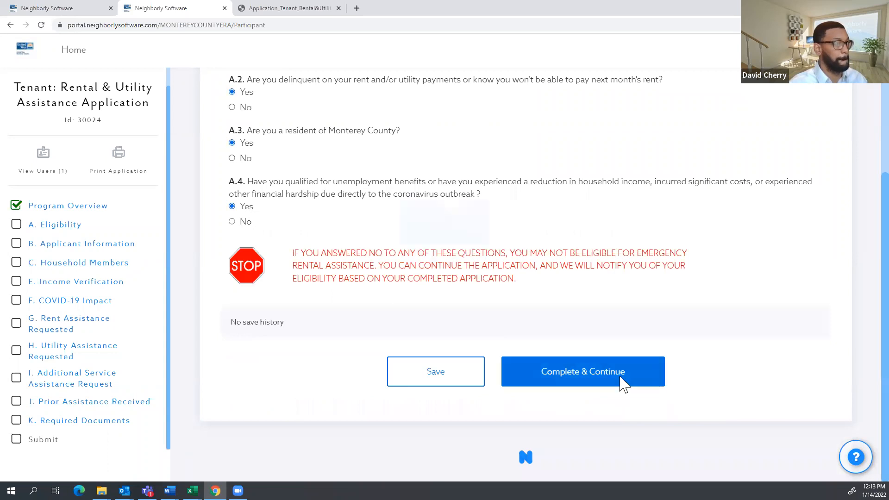
{"action": "left_click", "coordinate": [621, 382]}
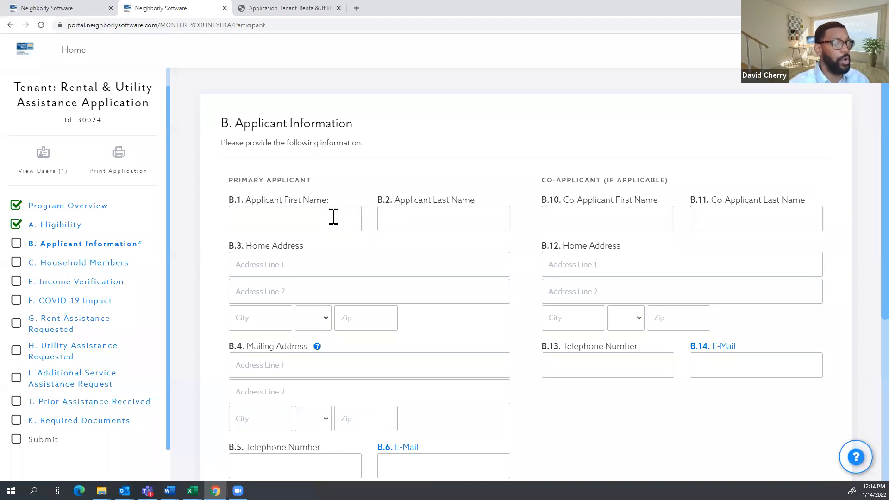
Autofill the primary applicant's name, home address, phone number and mailing address.
{"action": "scroll", "coordinate": [337, 222], "scroll_direction": "down", "scroll_amount": 3}
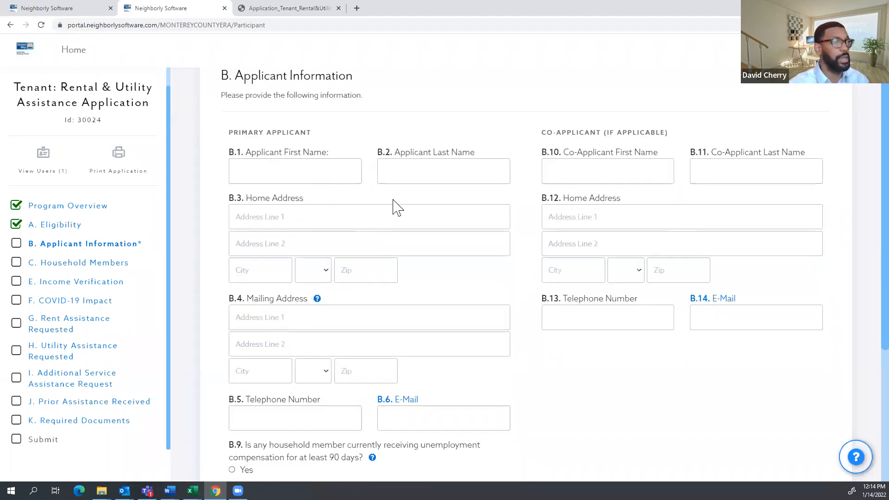
{"action": "scroll", "coordinate": [315, 222], "scroll_direction": "up", "scroll_amount": 2}
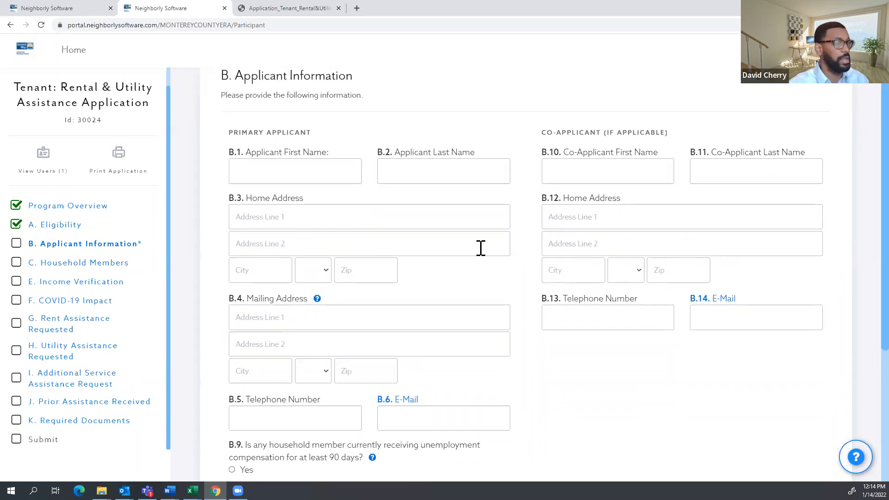
{"action": "left_click", "coordinate": [286, 176]}
{"action": "left_click", "coordinate": [284, 204]}
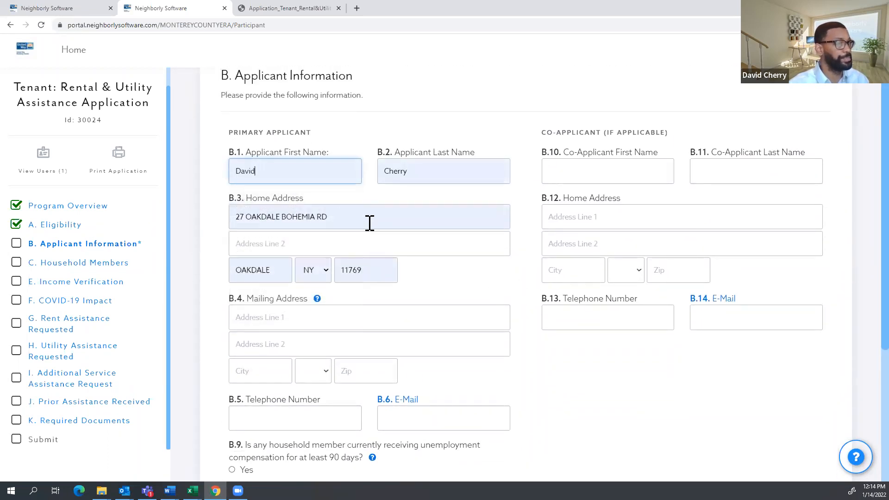
{"action": "scroll", "coordinate": [327, 247], "scroll_direction": "down", "scroll_amount": 2}
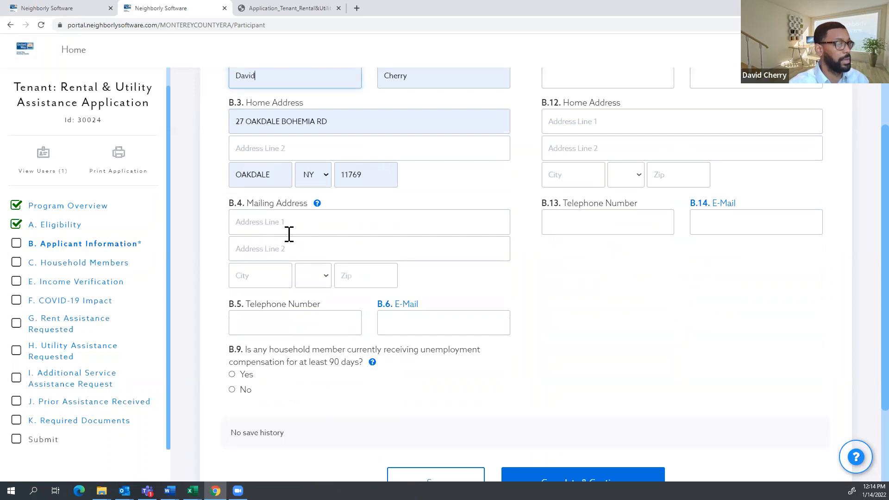
{"action": "scroll", "coordinate": [287, 234], "scroll_direction": "down", "scroll_amount": 1}
{"action": "left_click", "coordinate": [248, 273]}
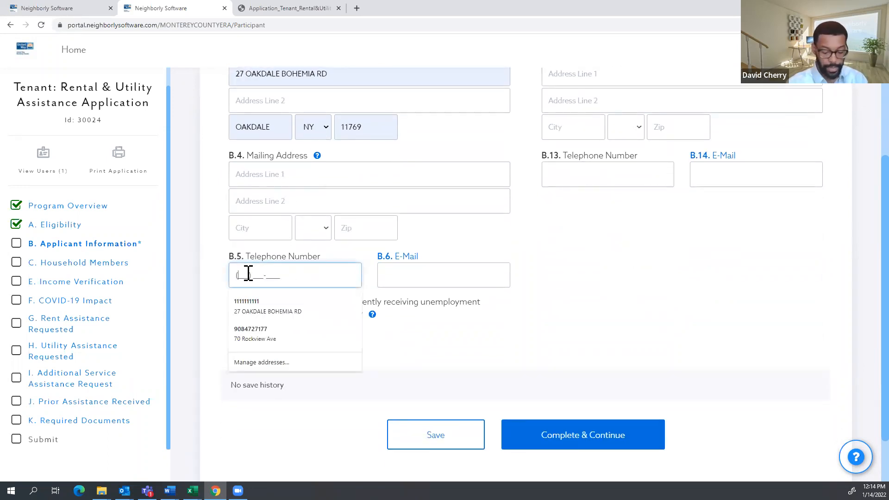
{"action": "left_click", "coordinate": [291, 311]}
Replace the applicant's e-mail field with the correct e-mail address.
{"action": "left_click", "coordinate": [478, 276]}
{"action": "key", "text": "ctrl+a"}
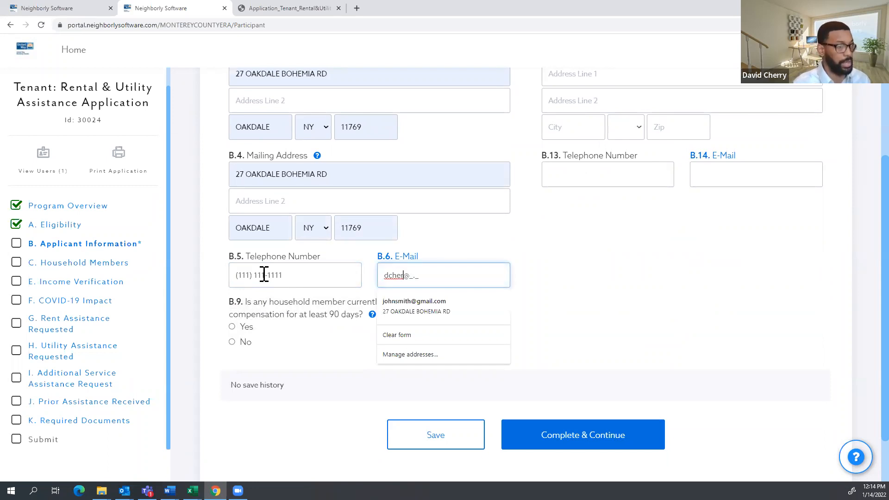
{"action": "left_click", "coordinate": [788, 277]}
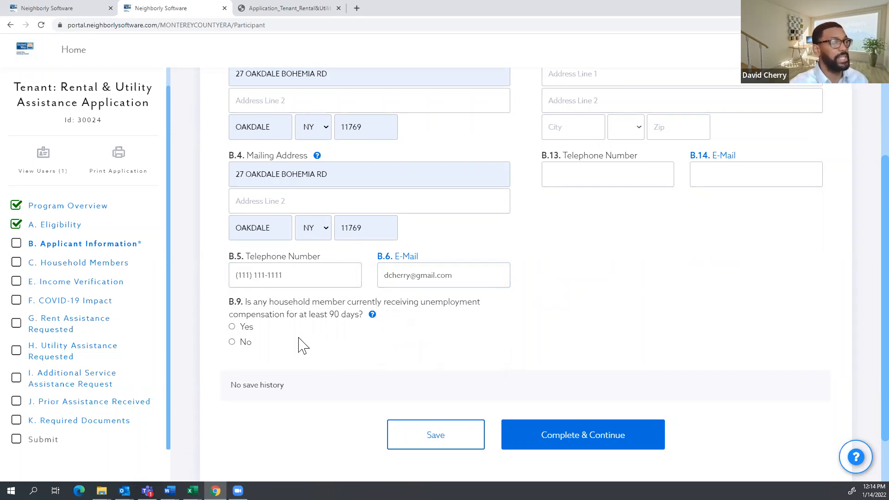
{"action": "scroll", "coordinate": [299, 346], "scroll_direction": "up", "scroll_amount": 1}
{"action": "scroll", "coordinate": [299, 348], "scroll_direction": "down", "scroll_amount": 3}
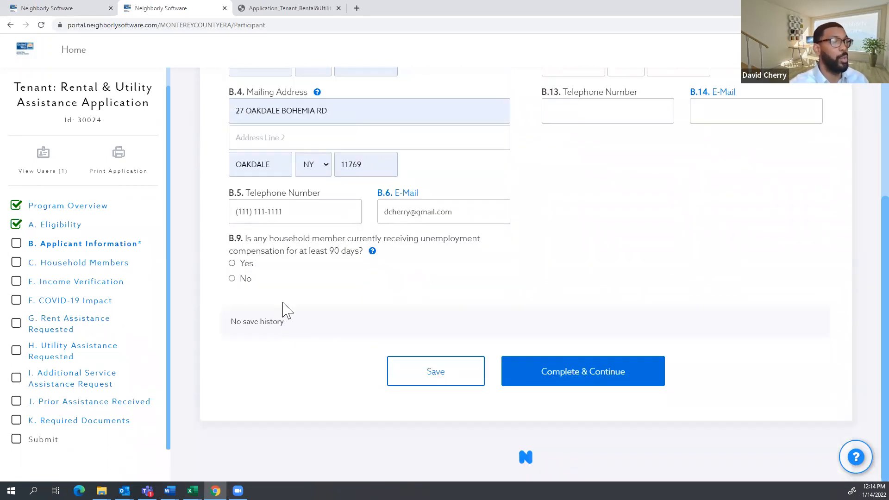
{"action": "scroll", "coordinate": [285, 296], "scroll_direction": "up", "scroll_amount": 1}
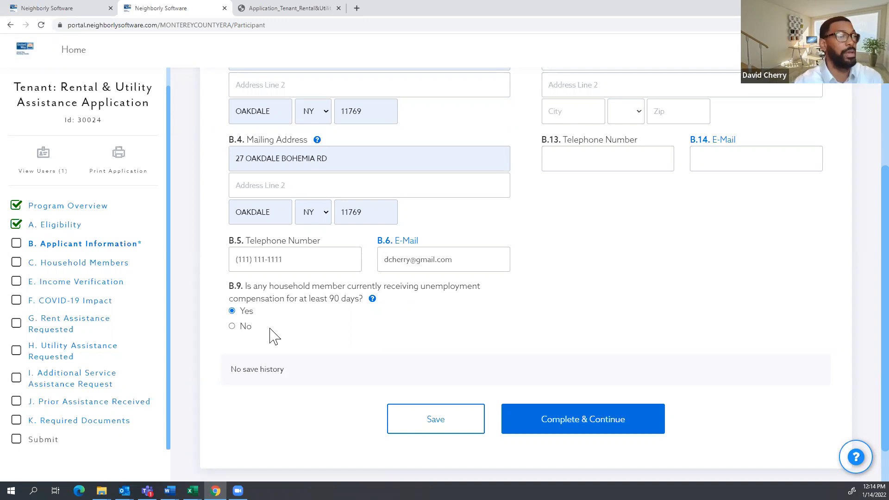
Clear the co-applicant's first and last name, then Complete & Continue.
{"action": "scroll", "coordinate": [574, 310], "scroll_direction": "up", "scroll_amount": 4}
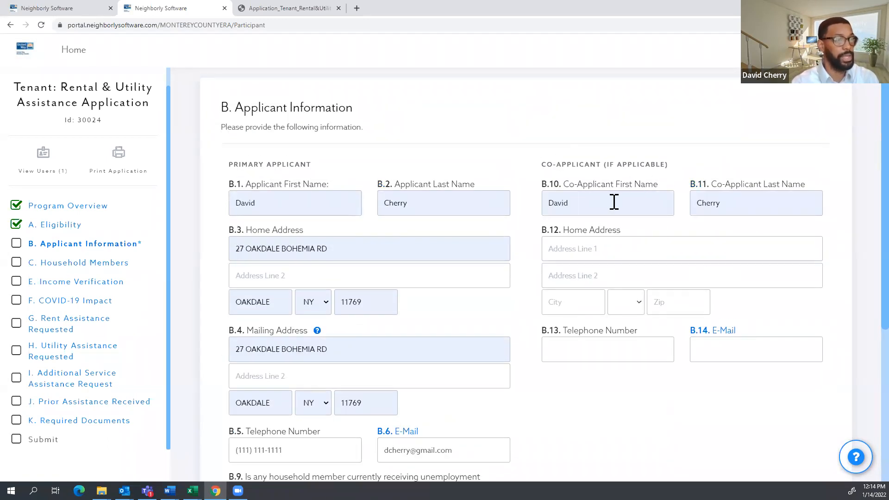
{"action": "scroll", "coordinate": [674, 222], "scroll_direction": "down", "scroll_amount": 3}
{"action": "scroll", "coordinate": [671, 250], "scroll_direction": "down", "scroll_amount": 2}
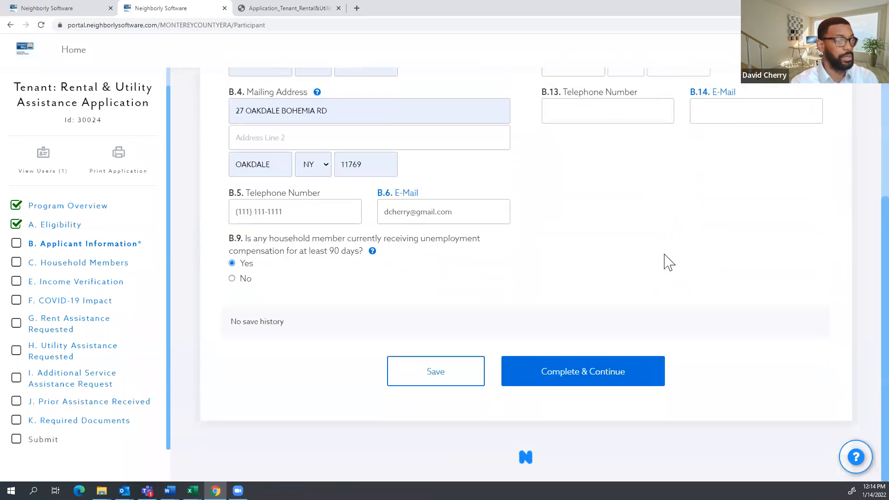
{"action": "scroll", "coordinate": [639, 241], "scroll_direction": "up", "scroll_amount": 5}
{"action": "double_click", "coordinate": [534, 219]}
{"action": "key", "text": "BackSpace"}
{"action": "double_click", "coordinate": [713, 218]}
{"action": "key", "text": "BackSpace"}
{"action": "scroll", "coordinate": [648, 255], "scroll_direction": "down", "scroll_amount": 5}
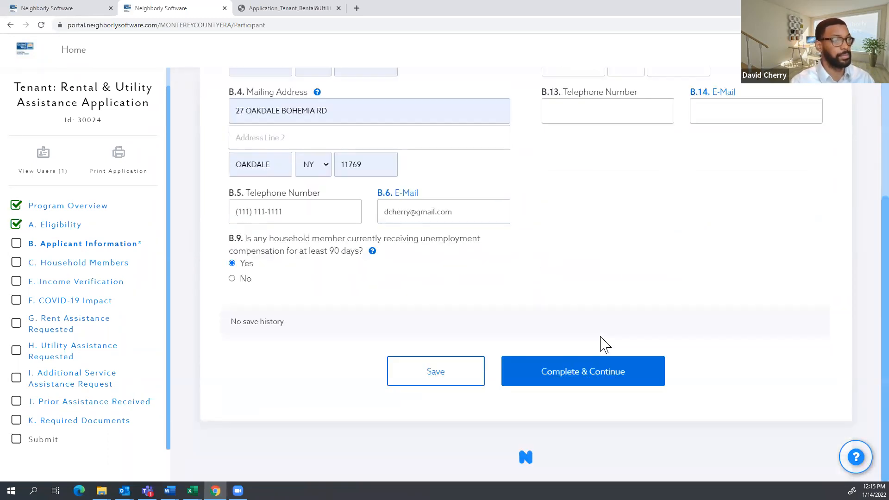
{"action": "left_click", "coordinate": [568, 382]}
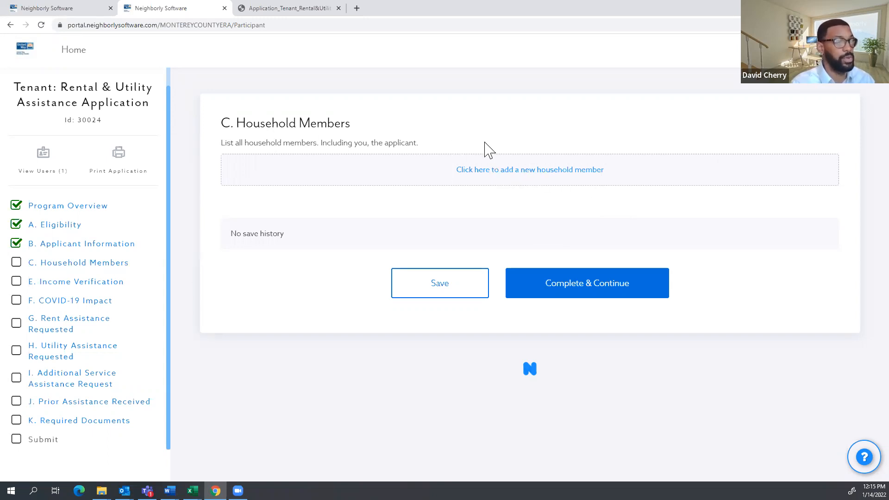
Add a household member with the autofilled name, birthdate and a masked SSN.
{"action": "left_click", "coordinate": [502, 171]}
{"action": "left_click", "coordinate": [310, 184]}
{"action": "left_click", "coordinate": [438, 155]}
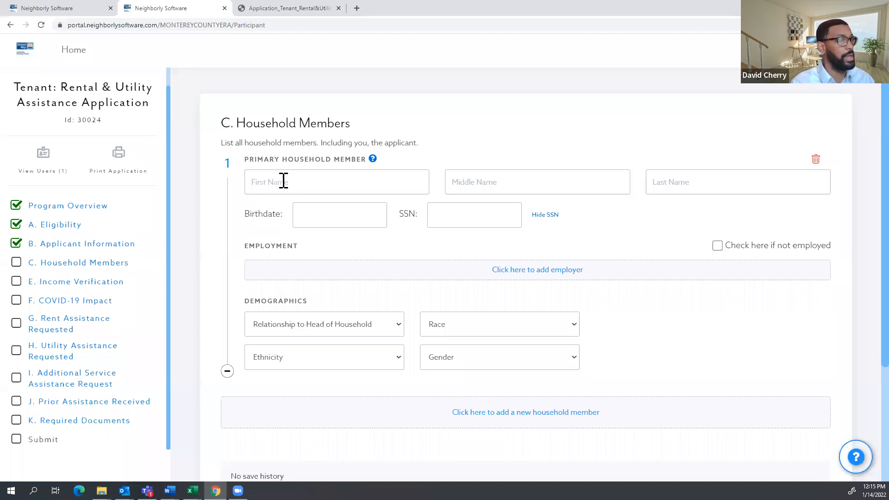
{"action": "left_click", "coordinate": [258, 182]}
{"action": "left_click", "coordinate": [269, 206]}
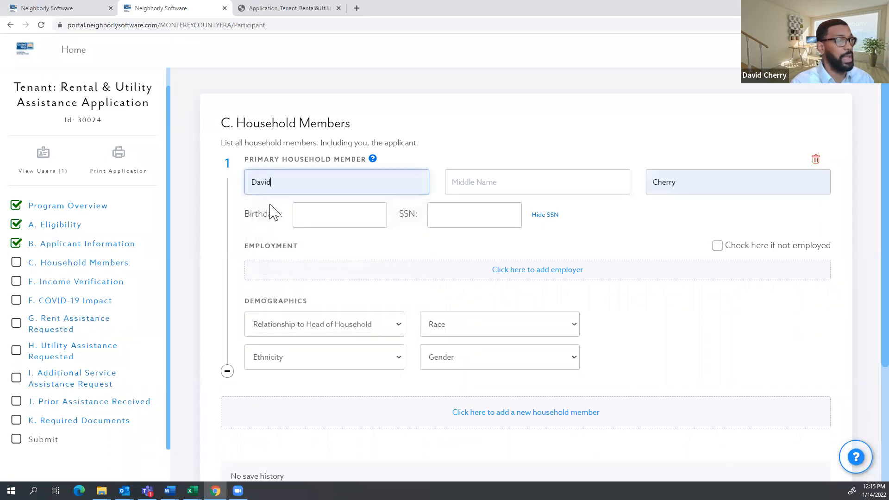
{"action": "left_click", "coordinate": [300, 215]}
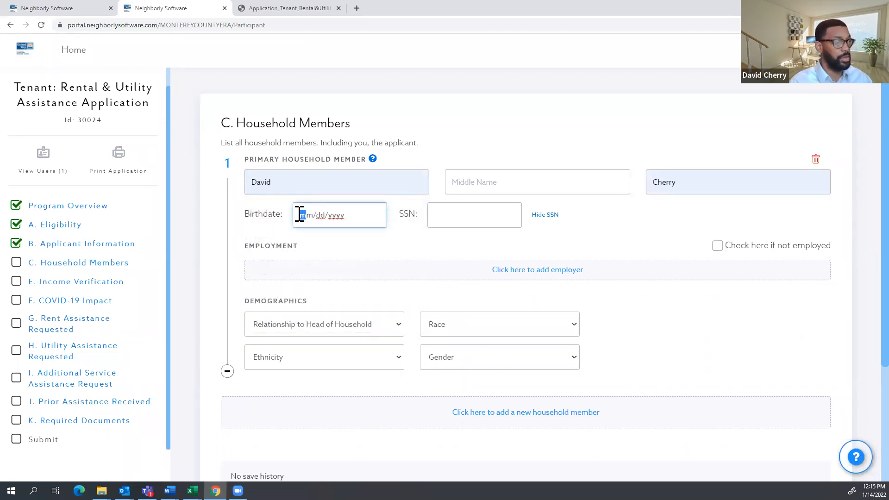
{"action": "type", "text": "01/22/"}
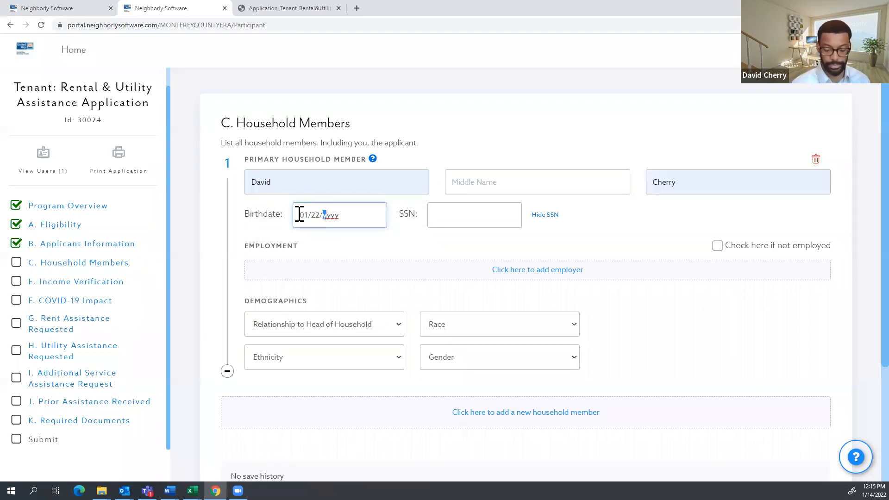
{"action": "type", "text": "1987"}
{"action": "key", "text": "Tab"}
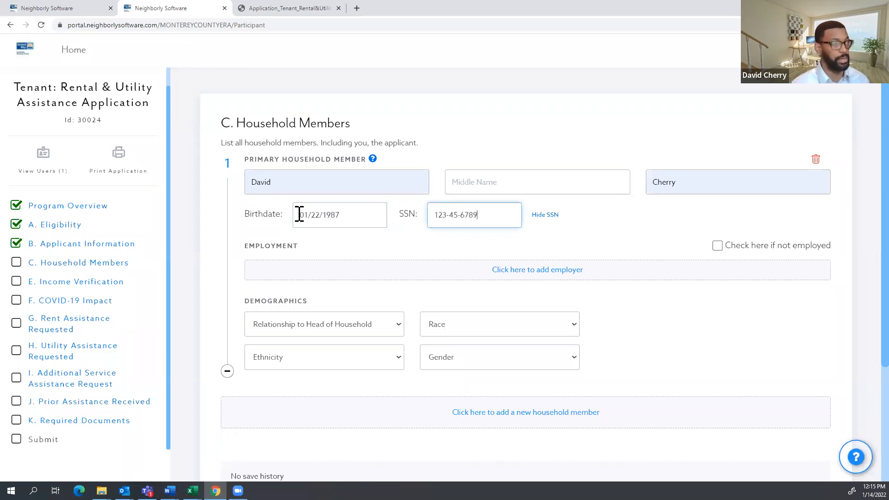
{"action": "left_click", "coordinate": [551, 216]}
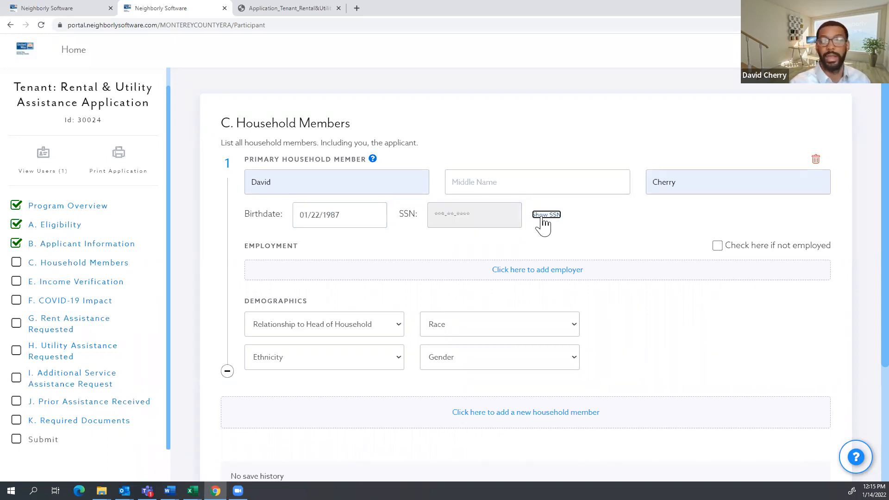
Mark the member as not employed, discarding the trial employer entry.
{"action": "left_click", "coordinate": [718, 250]}
{"action": "left_click", "coordinate": [719, 251]}
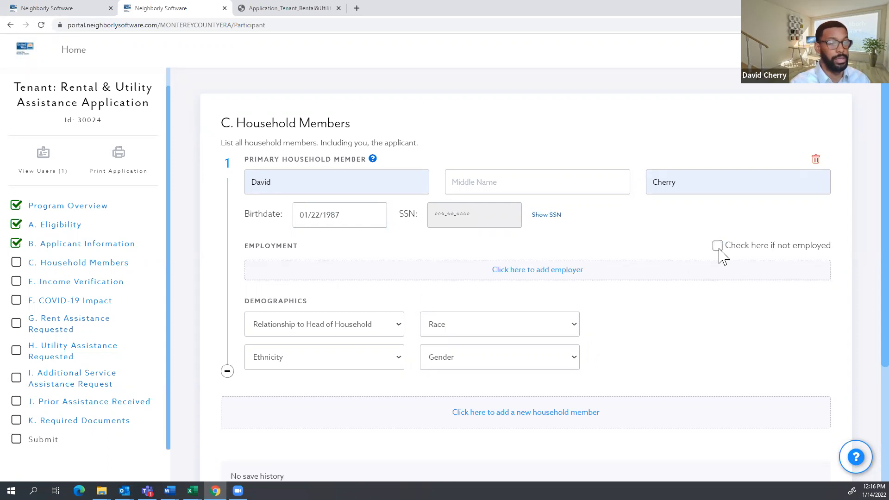
{"action": "left_click", "coordinate": [542, 272]}
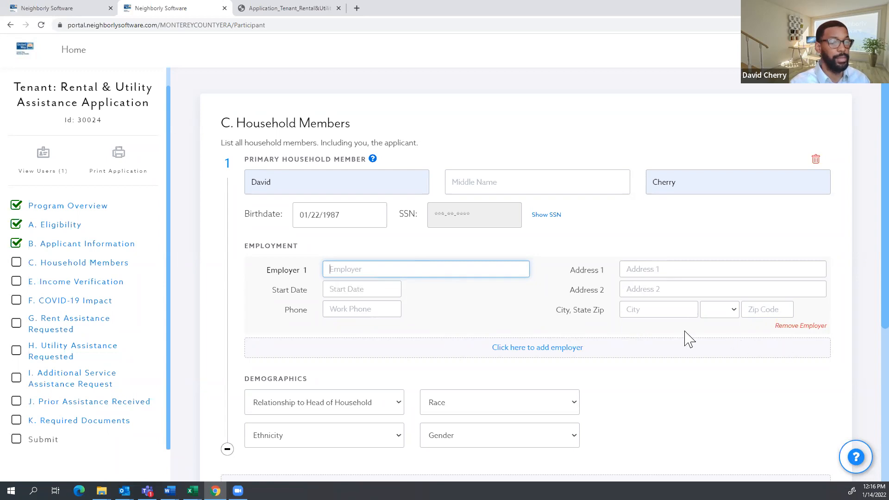
{"action": "left_click", "coordinate": [804, 327]}
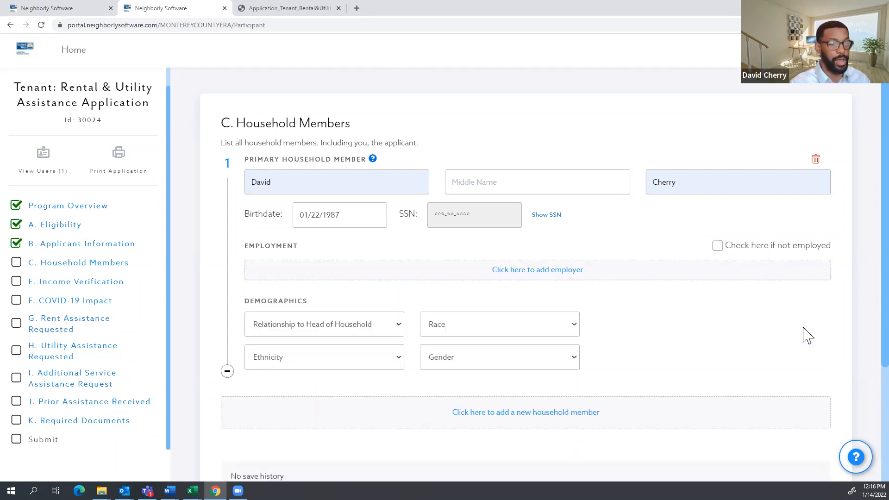
{"action": "left_click", "coordinate": [717, 246]}
{"action": "scroll", "coordinate": [455, 271], "scroll_direction": "down", "scroll_amount": 1}
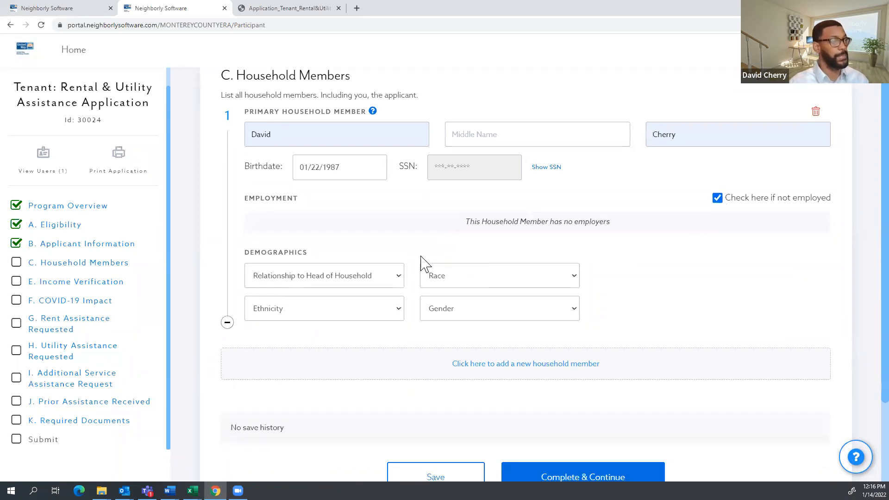
Set relationship Self, Non-Hispanic or Latino, Black or African American, Male; add a second member.
{"action": "left_click", "coordinate": [388, 280]}
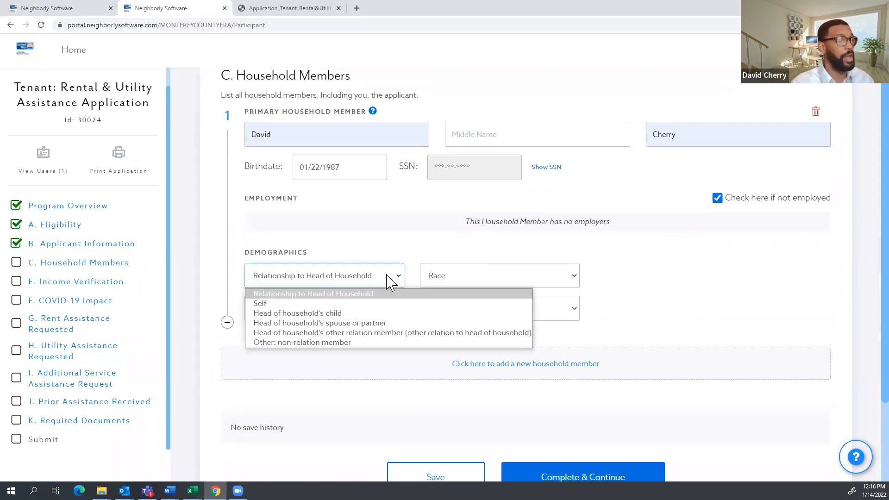
{"action": "left_click", "coordinate": [365, 304]}
{"action": "left_click", "coordinate": [389, 310]}
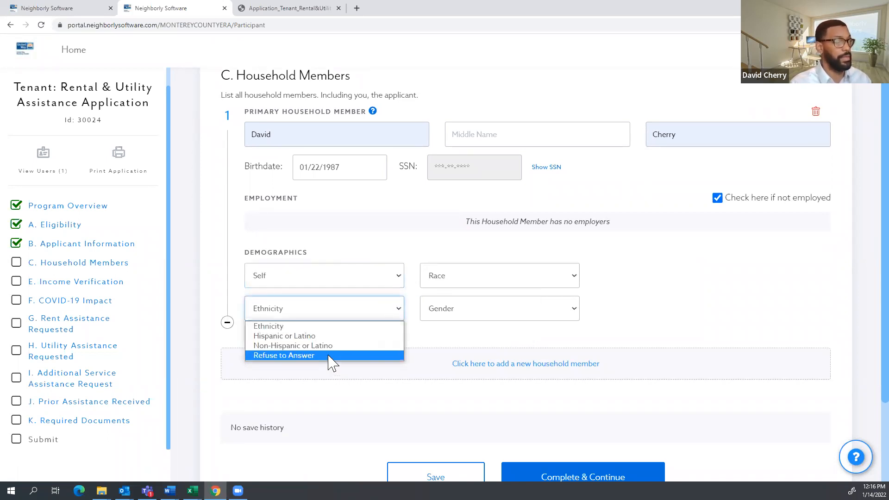
{"action": "left_click", "coordinate": [338, 348]}
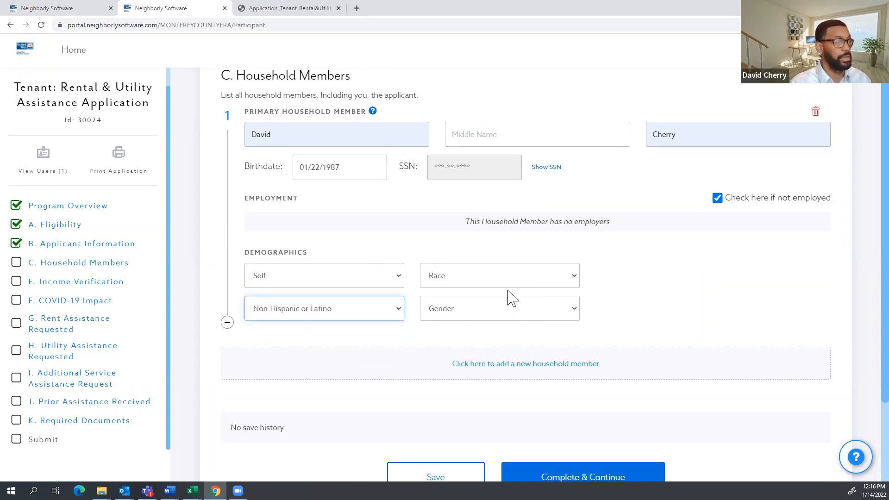
{"action": "left_click", "coordinate": [505, 279]}
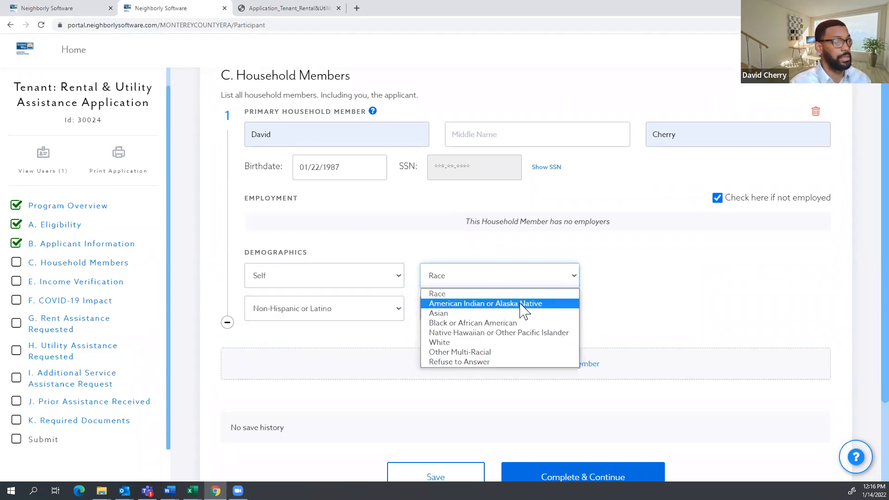
{"action": "left_click", "coordinate": [519, 323]}
{"action": "left_click", "coordinate": [518, 317]}
{"action": "left_click", "coordinate": [506, 345]}
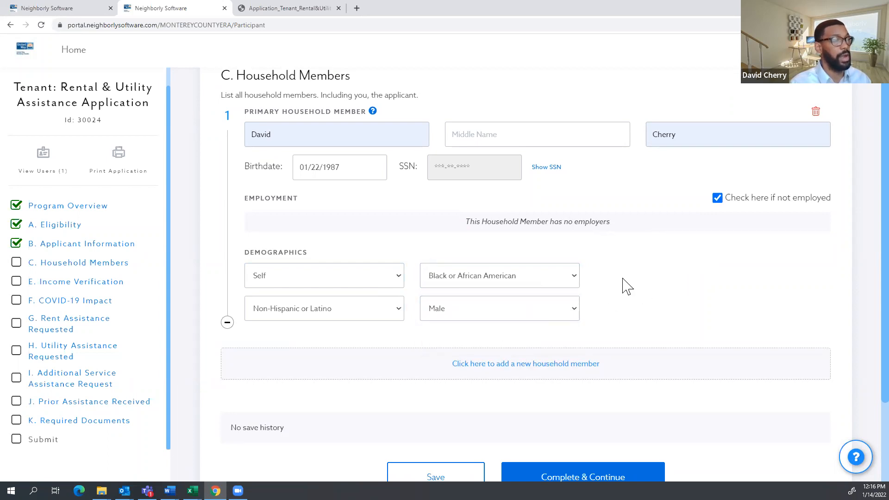
{"action": "scroll", "coordinate": [627, 287], "scroll_direction": "down", "scroll_amount": 2}
{"action": "left_click", "coordinate": [513, 273]}
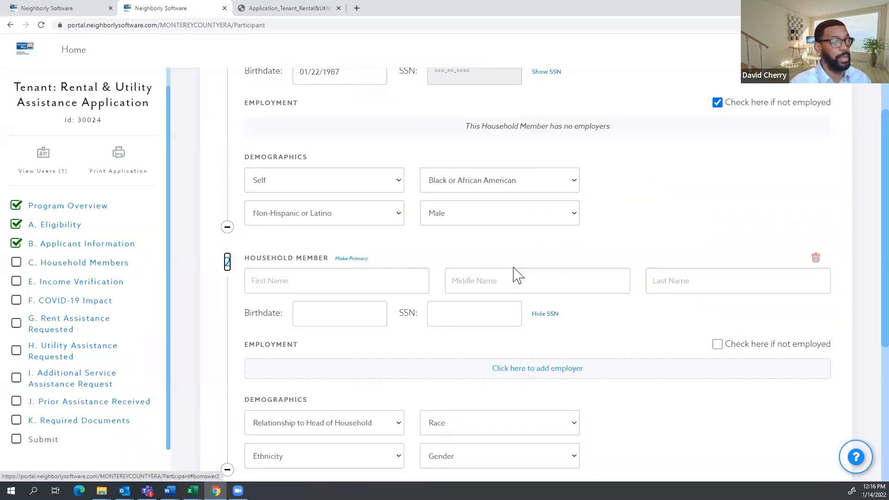
Enter the second member's name, changed last name, birthdate and SSN, marked not employed.
{"action": "scroll", "coordinate": [304, 222], "scroll_direction": "down", "scroll_amount": 1}
{"action": "left_click", "coordinate": [294, 232]}
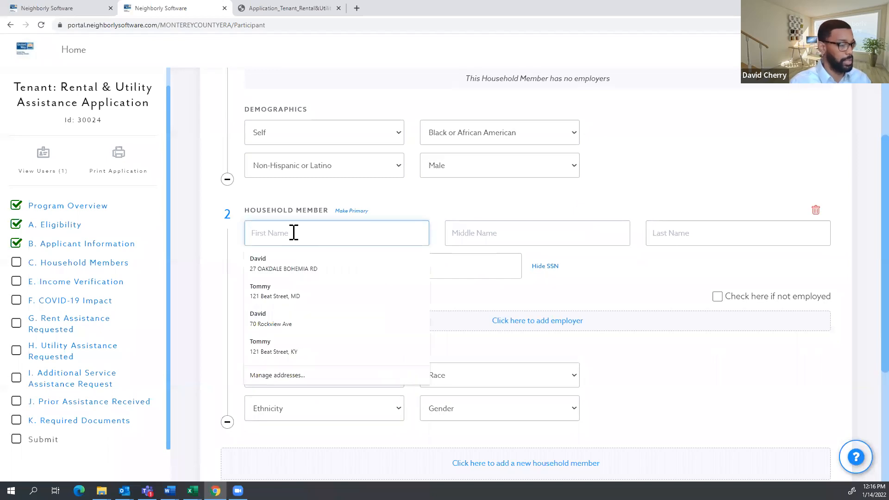
{"action": "left_click", "coordinate": [291, 261]}
{"action": "double_click", "coordinate": [666, 233]}
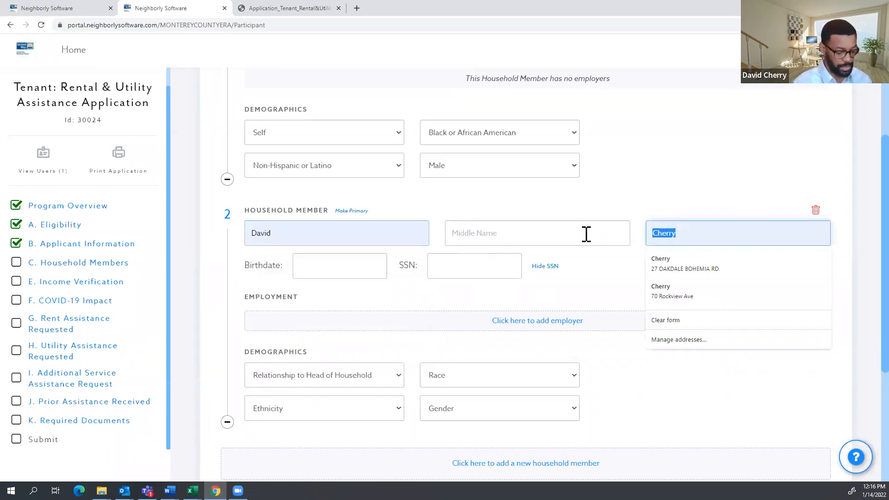
{"action": "type", "text": "JR"}
{"action": "left_click", "coordinate": [301, 268]}
{"action": "type", "text": "10/22/2015"}
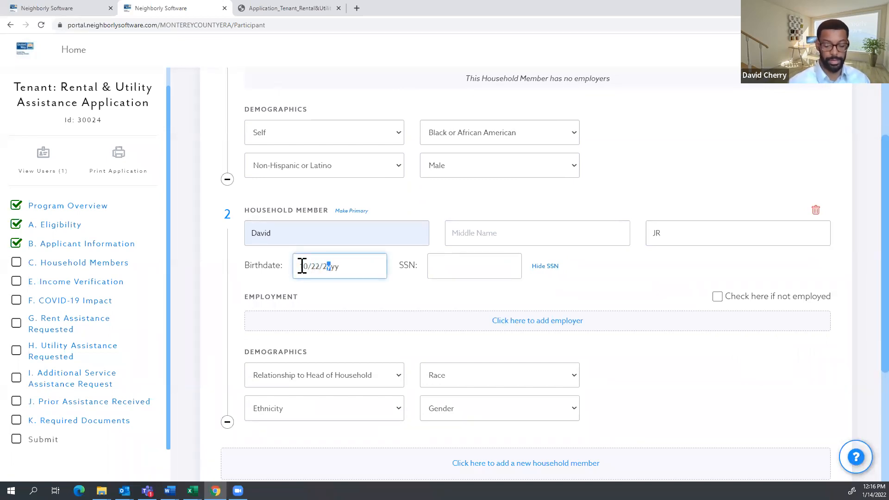
{"action": "key", "text": "Tab"}
{"action": "type", "text": "1"}
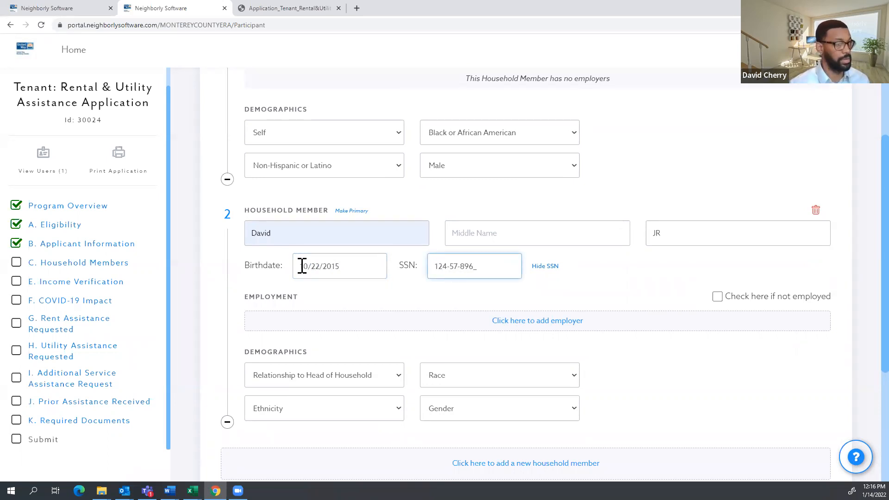
{"action": "type", "text": "1"}
{"action": "scroll", "coordinate": [463, 265], "scroll_direction": "up", "scroll_amount": 1}
{"action": "left_click", "coordinate": [641, 346]}
{"action": "left_click", "coordinate": [717, 345]}
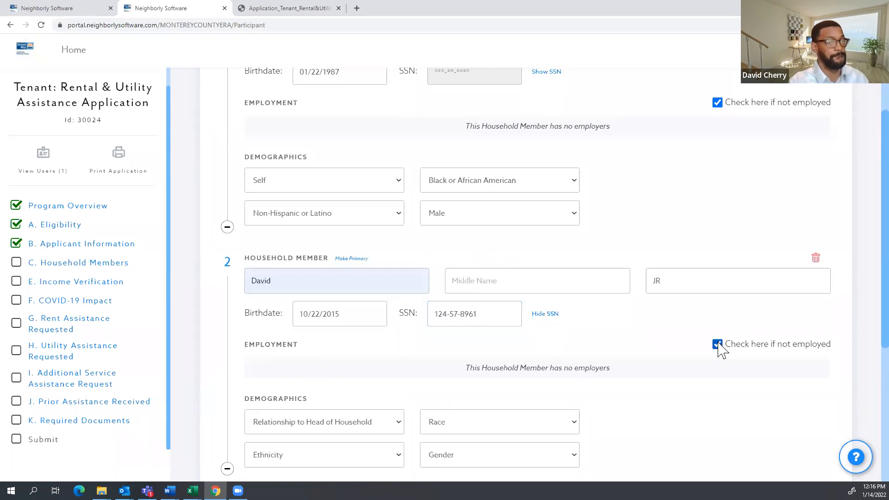
{"action": "scroll", "coordinate": [712, 331], "scroll_direction": "down", "scroll_amount": 3}
Set relationship to child, Non-Hispanic or Latino, race Refuse to Answer, Male, and complete the section.
{"action": "left_click", "coordinate": [398, 280]}
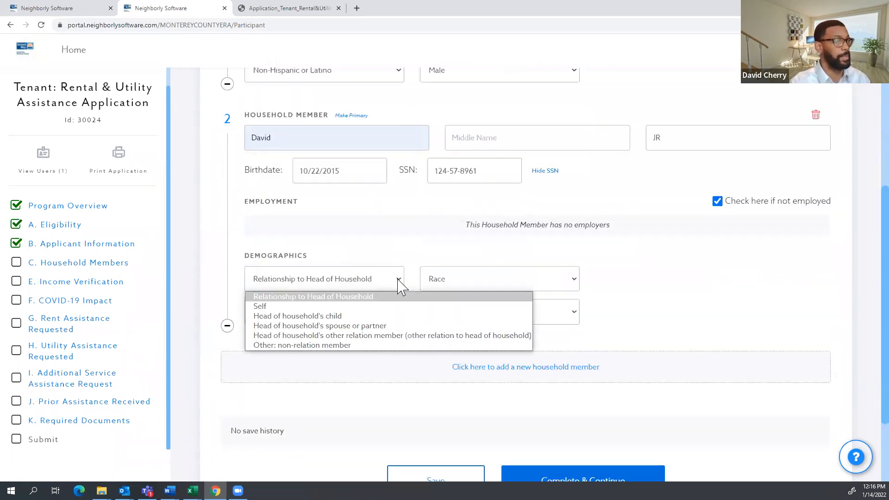
{"action": "left_click", "coordinate": [333, 319]}
{"action": "left_click", "coordinate": [334, 317]}
{"action": "left_click", "coordinate": [306, 349]}
{"action": "left_click", "coordinate": [521, 281]}
{"action": "left_click", "coordinate": [472, 364]}
{"action": "left_click", "coordinate": [492, 319]}
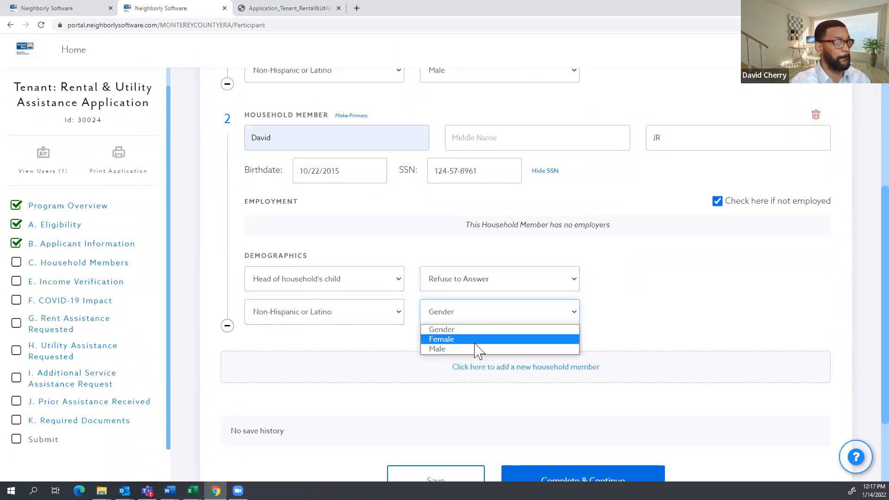
{"action": "left_click", "coordinate": [486, 349]}
{"action": "scroll", "coordinate": [625, 323], "scroll_direction": "down", "scroll_amount": 2}
{"action": "left_click", "coordinate": [606, 375]}
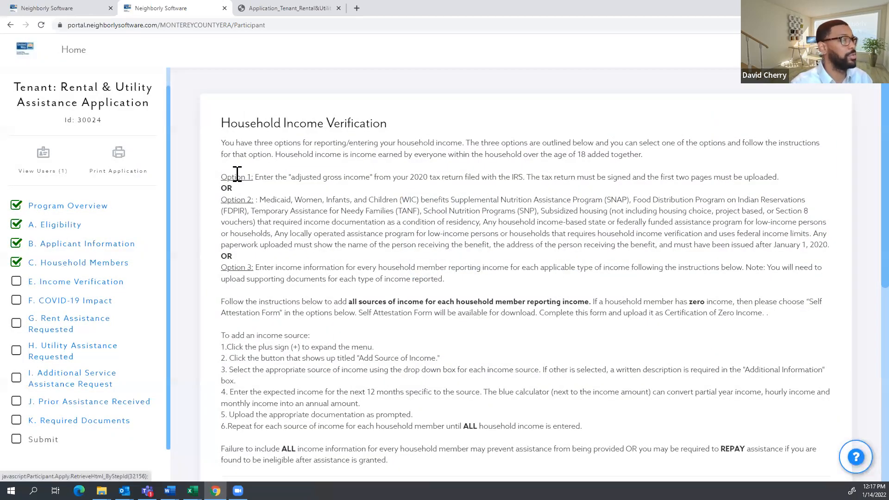
Read the Option 1–3 income instructions down to the certification method choices.
{"action": "scroll", "coordinate": [432, 176], "scroll_direction": "down", "scroll_amount": 1}
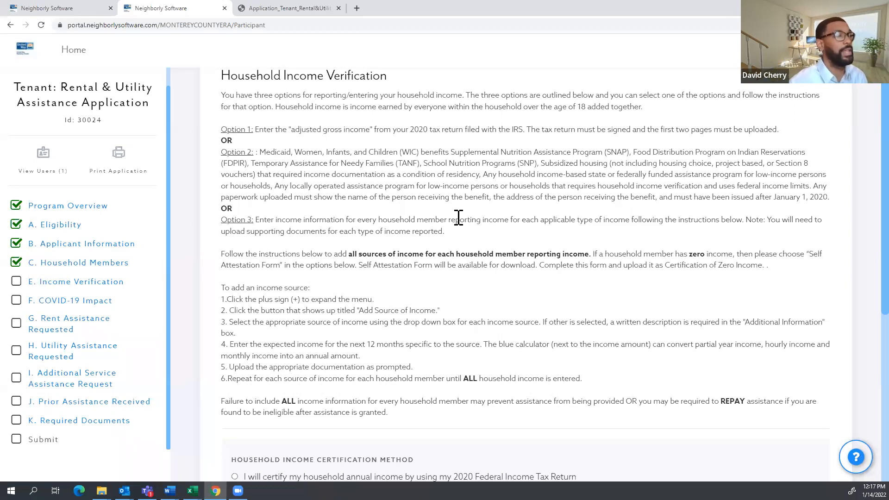
{"action": "scroll", "coordinate": [463, 215], "scroll_direction": "up", "scroll_amount": 1}
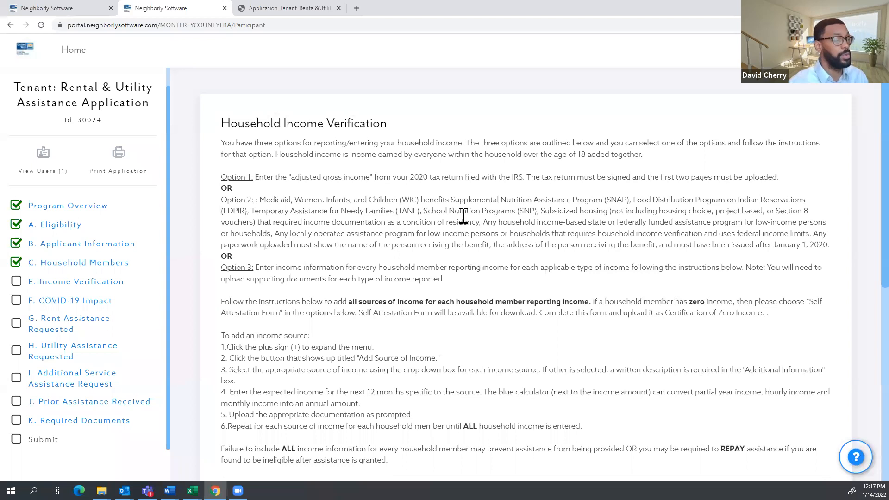
{"action": "scroll", "coordinate": [463, 215], "scroll_direction": "down", "scroll_amount": 3}
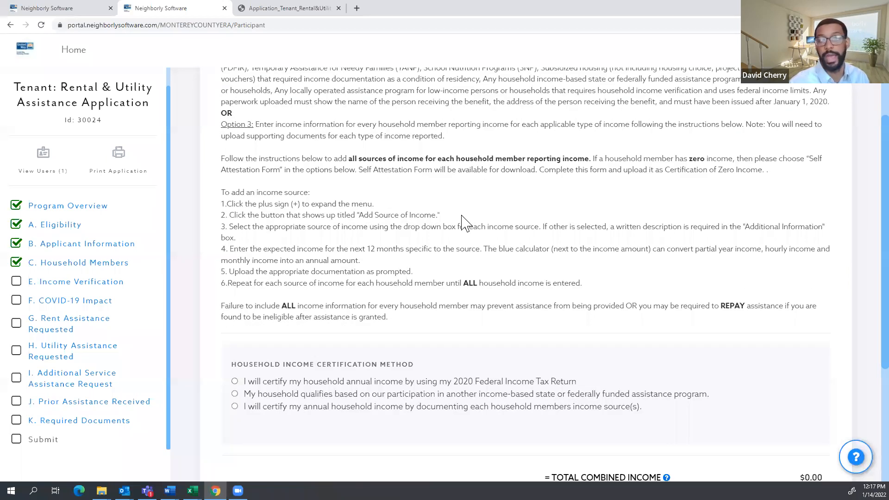
{"action": "scroll", "coordinate": [391, 209], "scroll_direction": "up", "scroll_amount": 3}
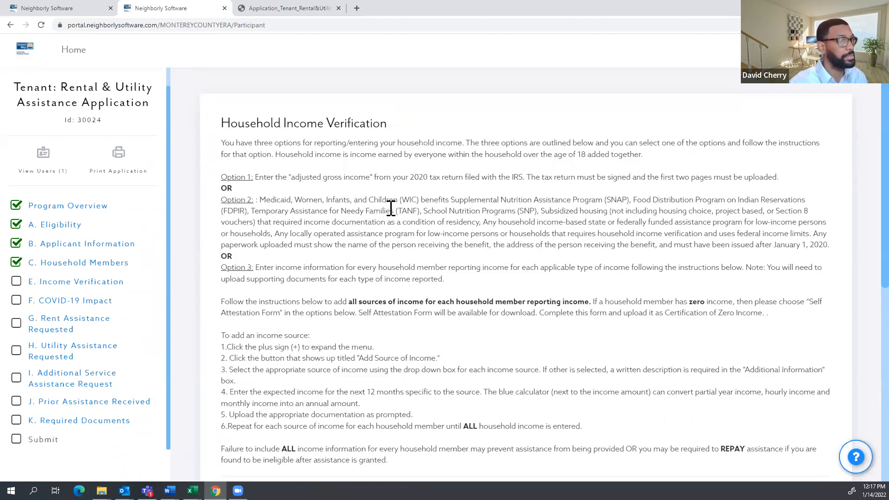
{"action": "scroll", "coordinate": [391, 209], "scroll_direction": "down", "scroll_amount": 1}
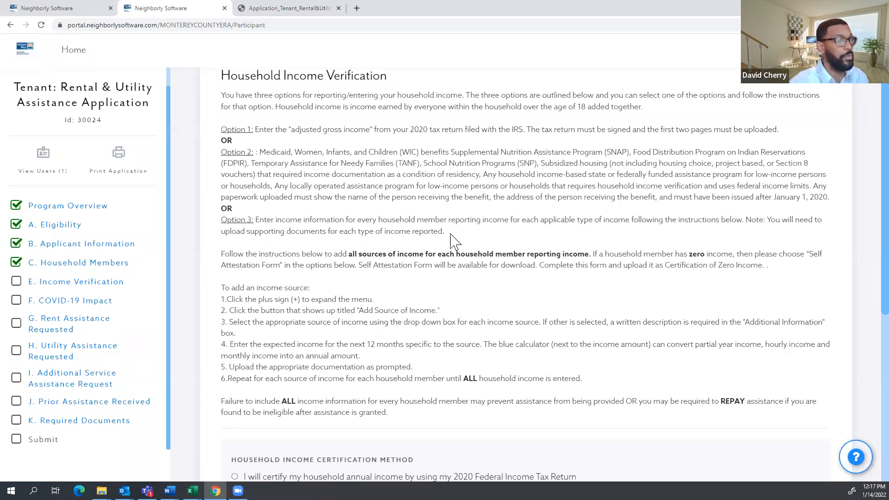
{"action": "left_click_drag", "start_coordinate": [450, 234], "coordinate": [256, 220]}
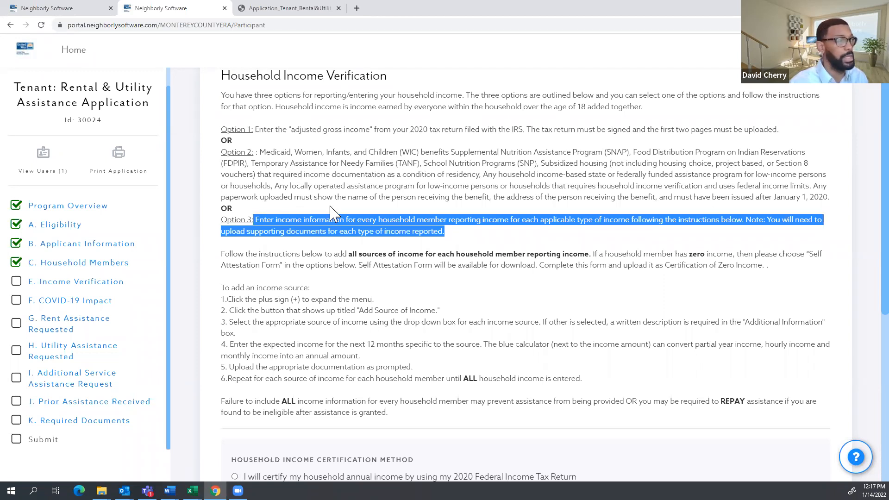
{"action": "scroll", "coordinate": [332, 207], "scroll_direction": "down", "scroll_amount": 1}
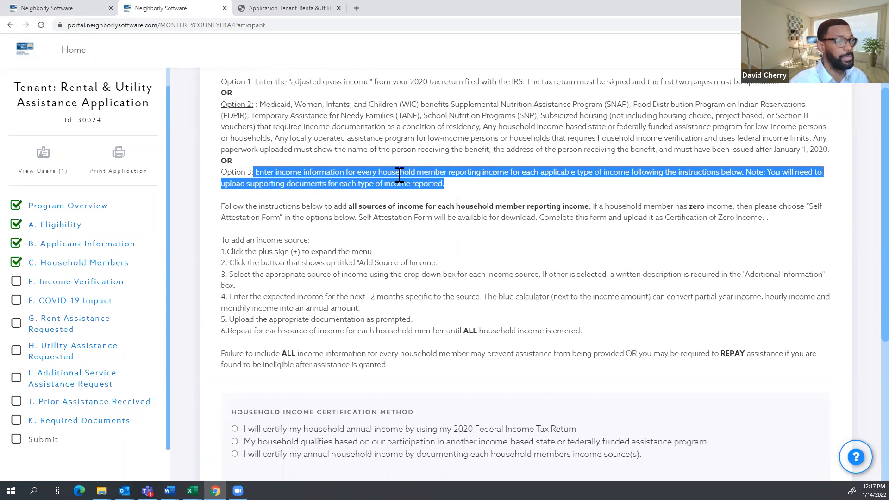
{"action": "scroll", "coordinate": [399, 175], "scroll_direction": "down", "scroll_amount": 1}
{"action": "scroll", "coordinate": [338, 159], "scroll_direction": "up", "scroll_amount": 1}
{"action": "scroll", "coordinate": [292, 125], "scroll_direction": "down", "scroll_amount": 1}
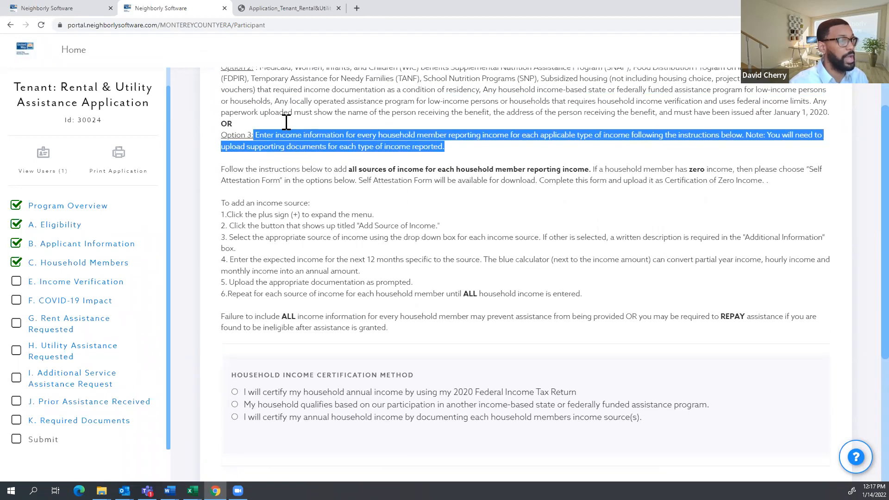
{"action": "scroll", "coordinate": [242, 302], "scroll_direction": "down", "scroll_amount": 2}
{"action": "scroll", "coordinate": [245, 324], "scroll_direction": "down", "scroll_amount": 1}
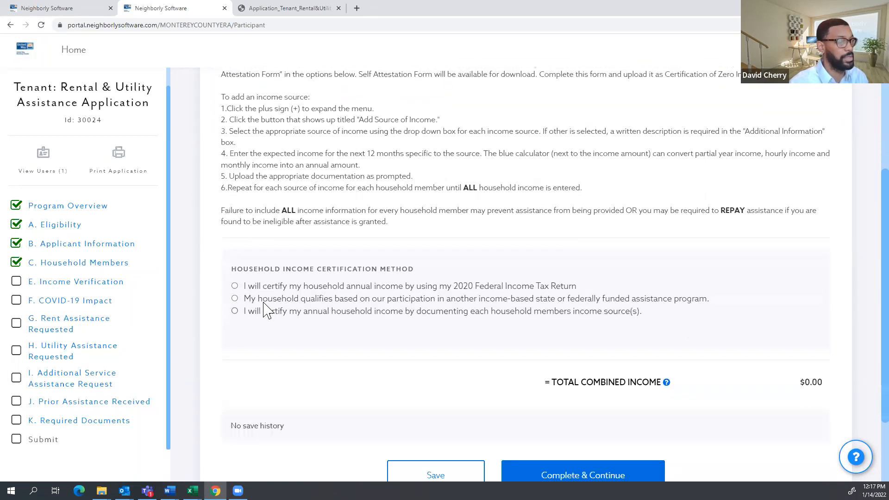
Try certifying by 2020 tax return with adjusted annual income 40,000, then 80,000.
{"action": "left_click", "coordinate": [235, 286]}
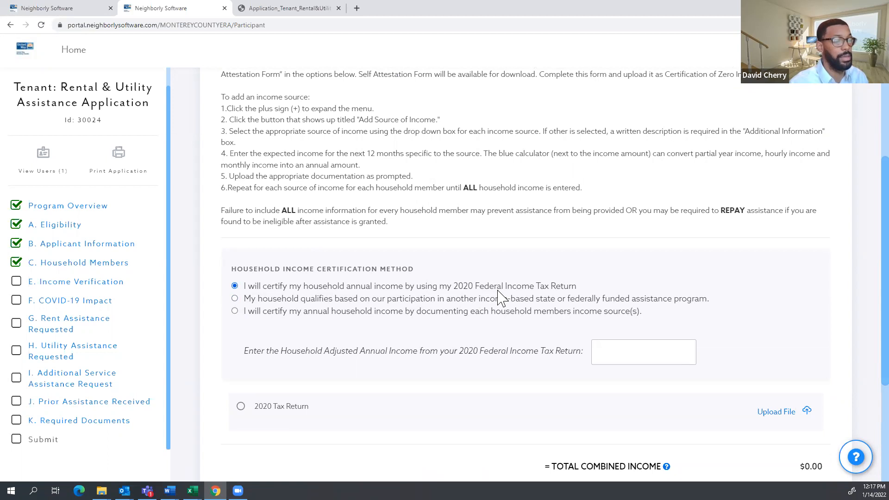
{"action": "scroll", "coordinate": [506, 297], "scroll_direction": "down", "scroll_amount": 1}
{"action": "left_click", "coordinate": [599, 306]}
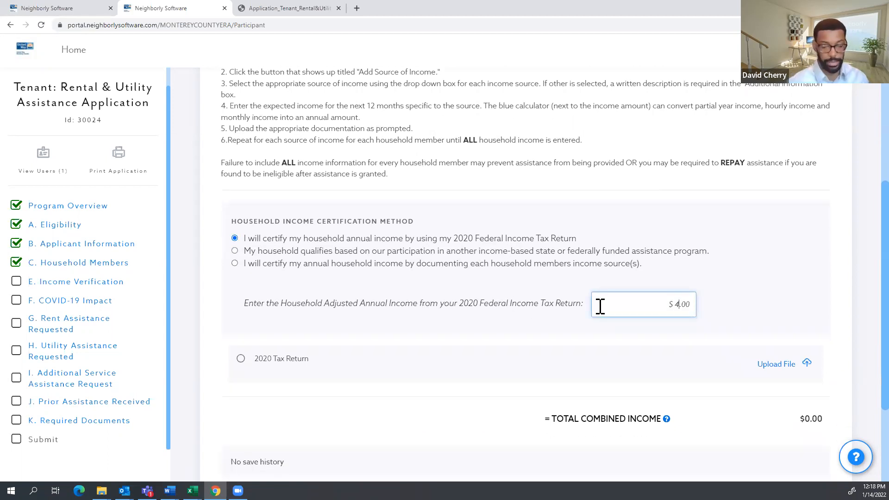
{"action": "type", "text": "400000"}
{"action": "left_click", "coordinate": [716, 307]}
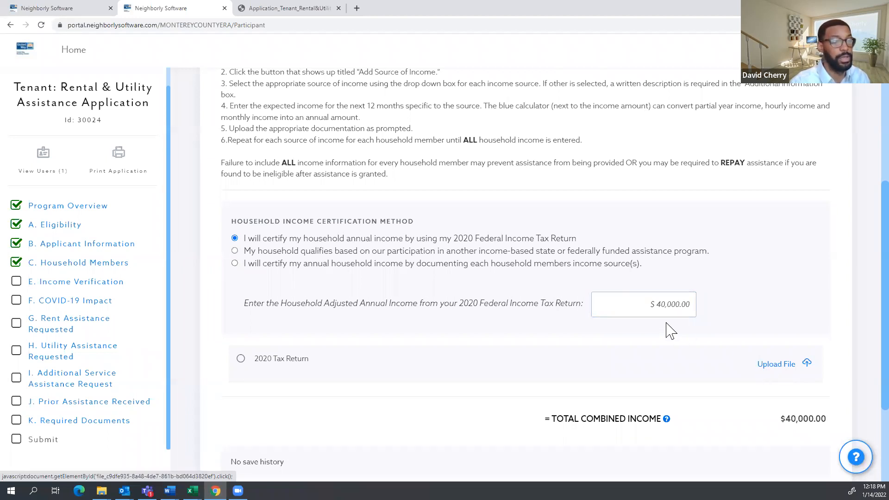
{"action": "left_click_drag", "start_coordinate": [657, 305], "coordinate": [691, 309]}
{"action": "type", "text": "80"}
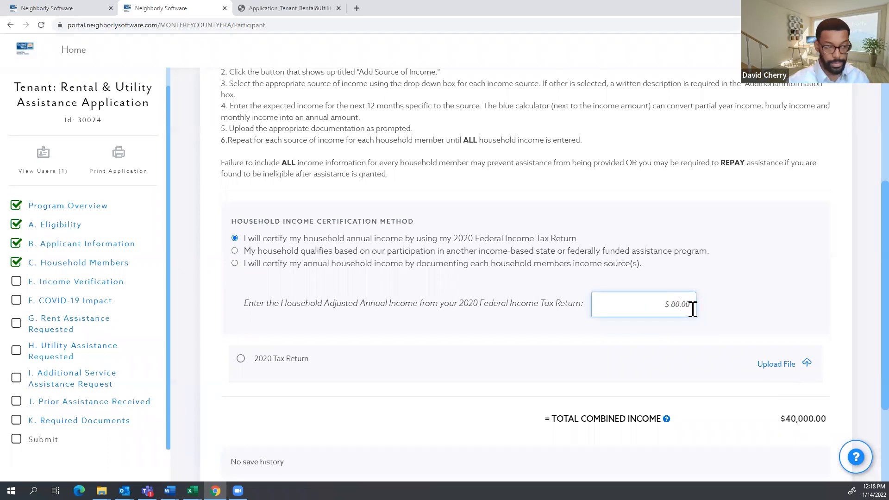
{"action": "scroll", "coordinate": [648, 95], "scroll_direction": "up", "scroll_amount": 1}
{"action": "left_click", "coordinate": [768, 361]}
{"action": "scroll", "coordinate": [768, 361], "scroll_direction": "down", "scroll_amount": 1}
{"action": "scroll", "coordinate": [771, 352], "scroll_direction": "down", "scroll_amount": 2}
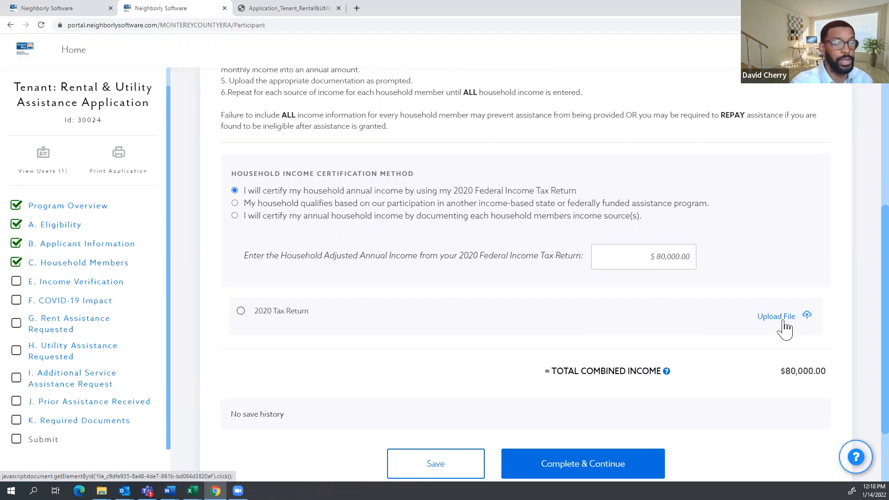
Cancel the file upload, try the assistance-program option at $2,000, then choose documenting each member's income.
{"action": "left_click", "coordinate": [786, 323]}
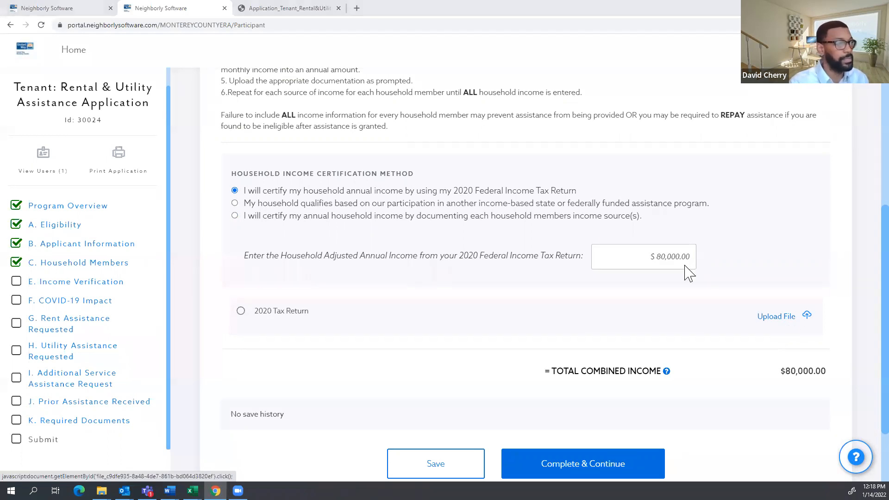
{"action": "left_click", "coordinate": [520, 7]}
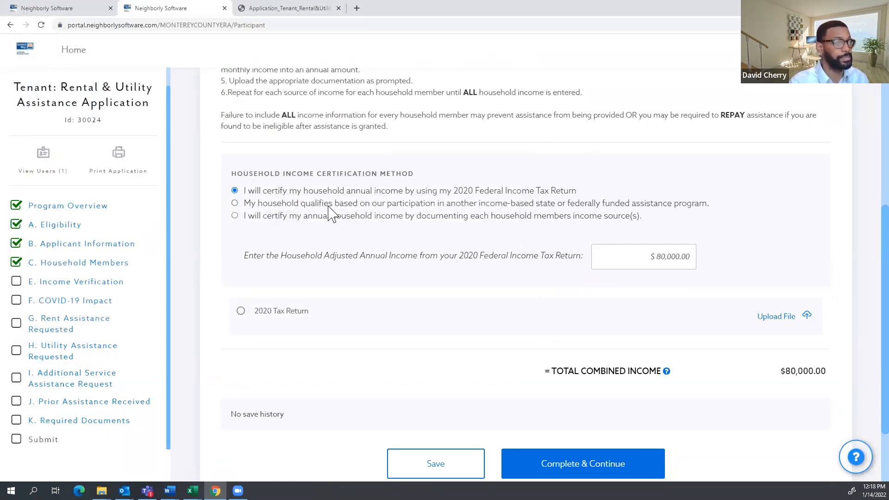
{"action": "left_click", "coordinate": [280, 207]}
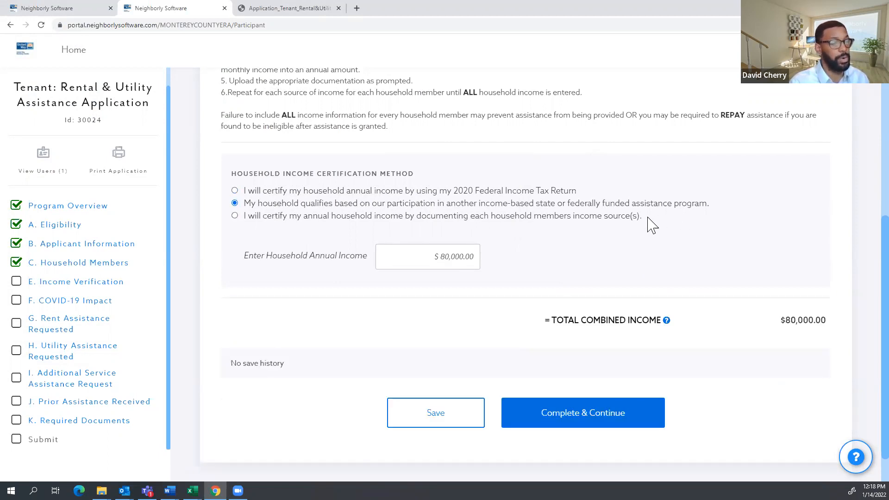
{"action": "left_click", "coordinate": [430, 265]}
{"action": "key", "text": "ctrl+a"}
{"action": "type", "text": "2000"}
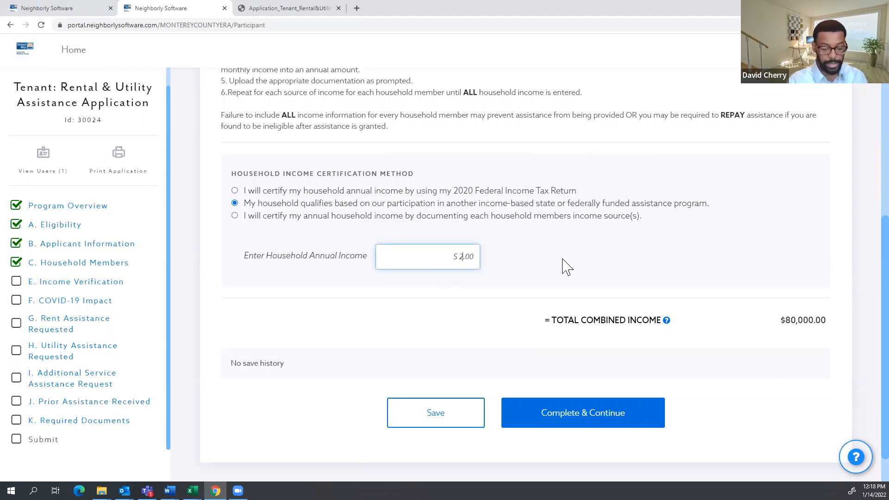
{"action": "left_click", "coordinate": [307, 218]}
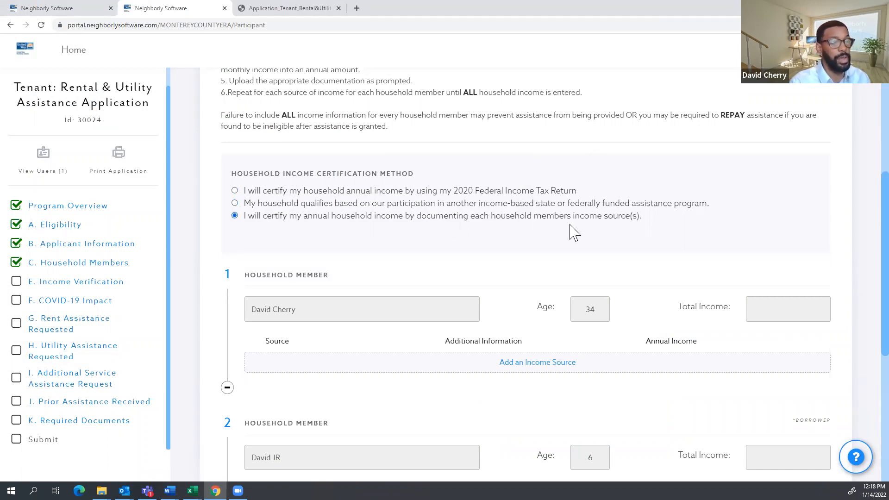
{"action": "scroll", "coordinate": [509, 236], "scroll_direction": "down", "scroll_amount": 2}
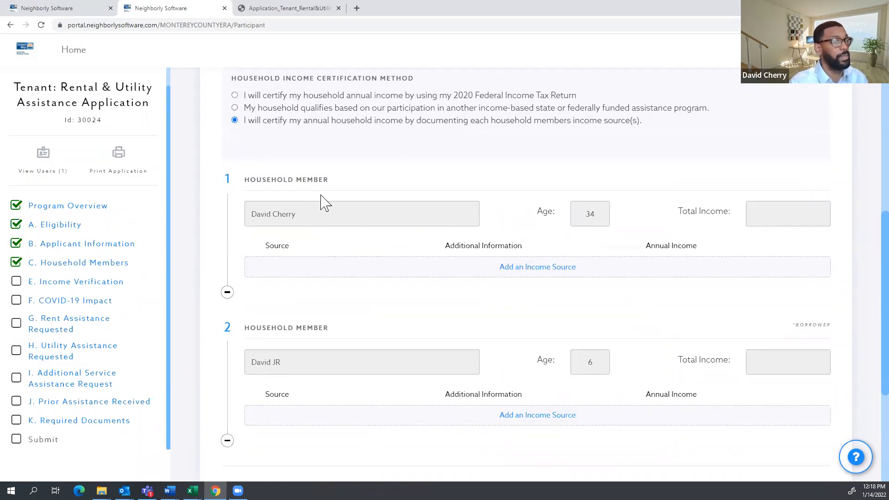
{"action": "scroll", "coordinate": [301, 209], "scroll_direction": "up", "scroll_amount": 2}
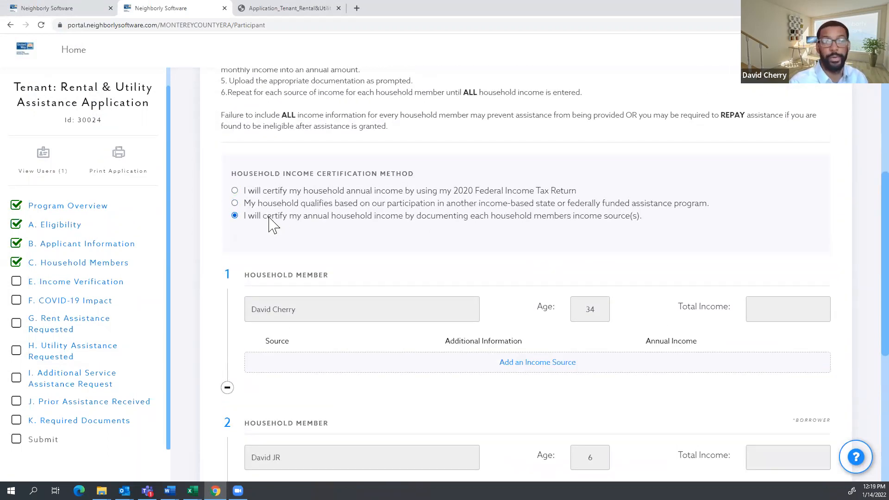
{"action": "scroll", "coordinate": [273, 224], "scroll_direction": "down", "scroll_amount": 1}
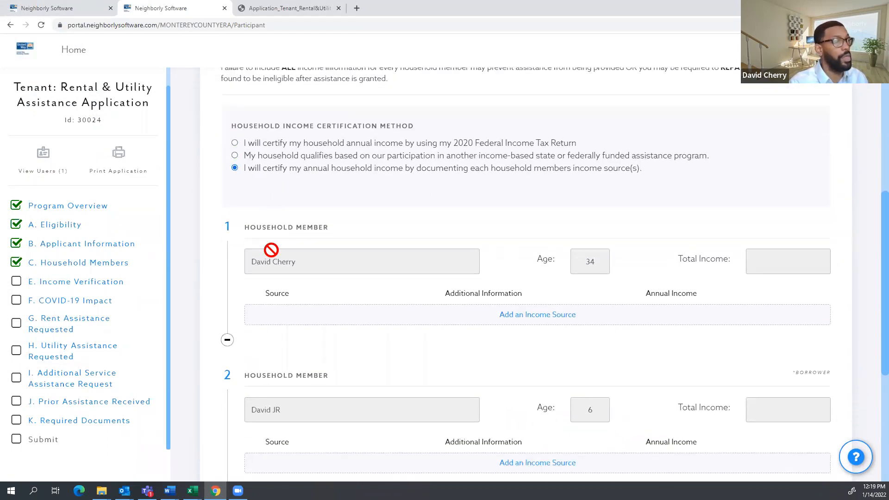
{"action": "scroll", "coordinate": [280, 249], "scroll_direction": "down", "scroll_amount": 2}
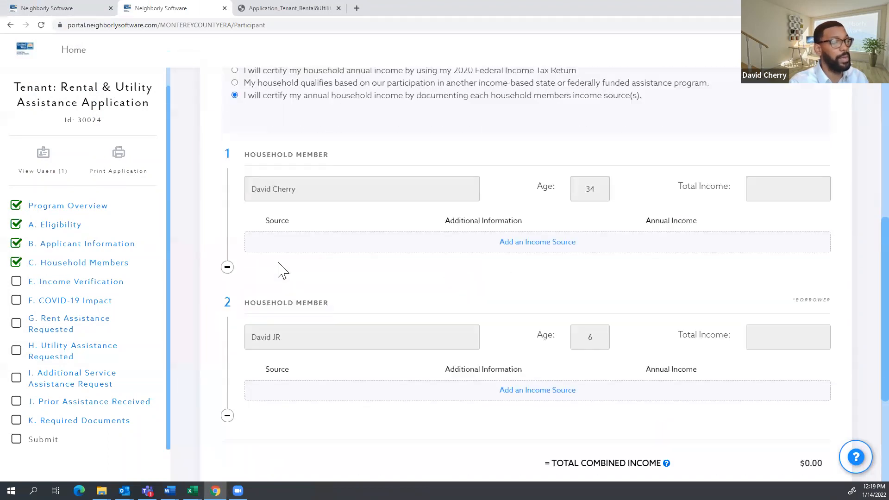
{"action": "scroll", "coordinate": [428, 289], "scroll_direction": "up", "scroll_amount": 2}
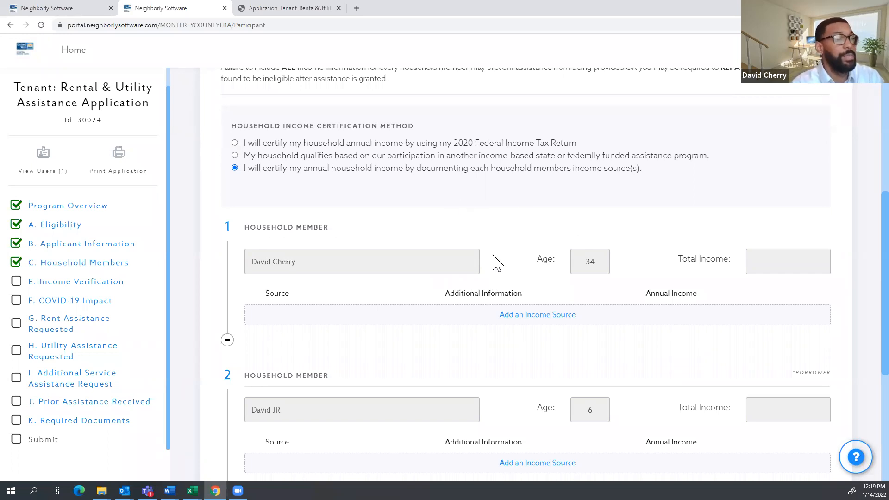
{"action": "scroll", "coordinate": [597, 361], "scroll_direction": "up", "scroll_amount": 1}
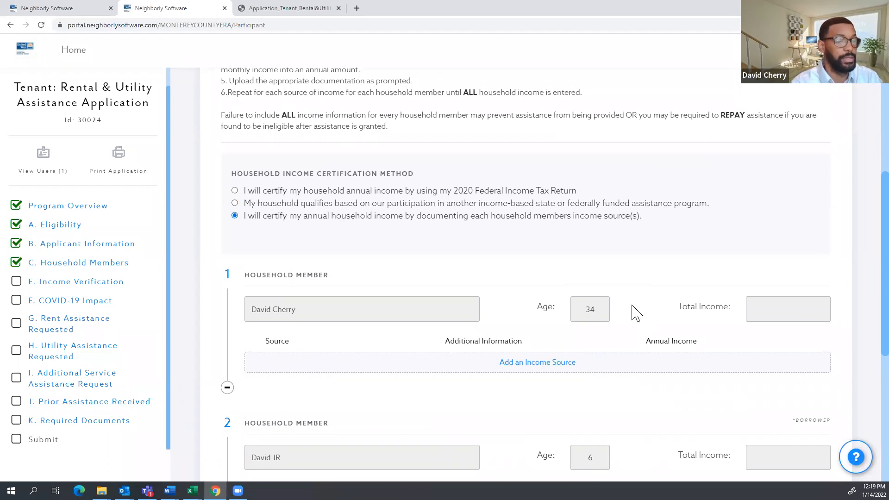
{"action": "scroll", "coordinate": [632, 301], "scroll_direction": "down", "scroll_amount": 4}
{"action": "scroll", "coordinate": [617, 302], "scroll_direction": "up", "scroll_amount": 2}
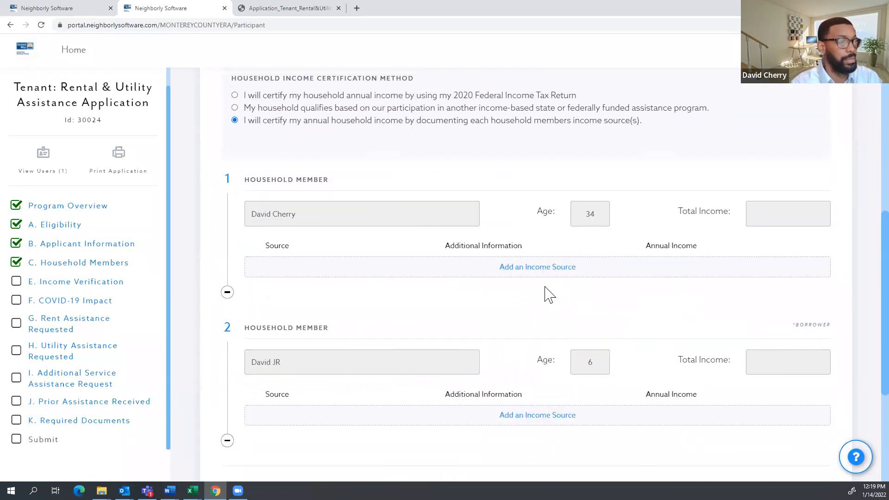
{"action": "scroll", "coordinate": [546, 293], "scroll_direction": "down", "scroll_amount": 1}
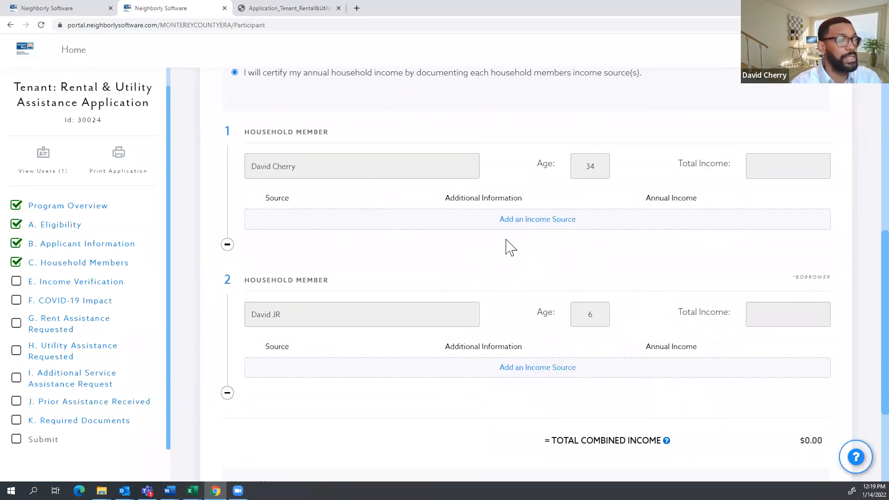
{"action": "scroll", "coordinate": [505, 243], "scroll_direction": "up", "scroll_amount": 1}
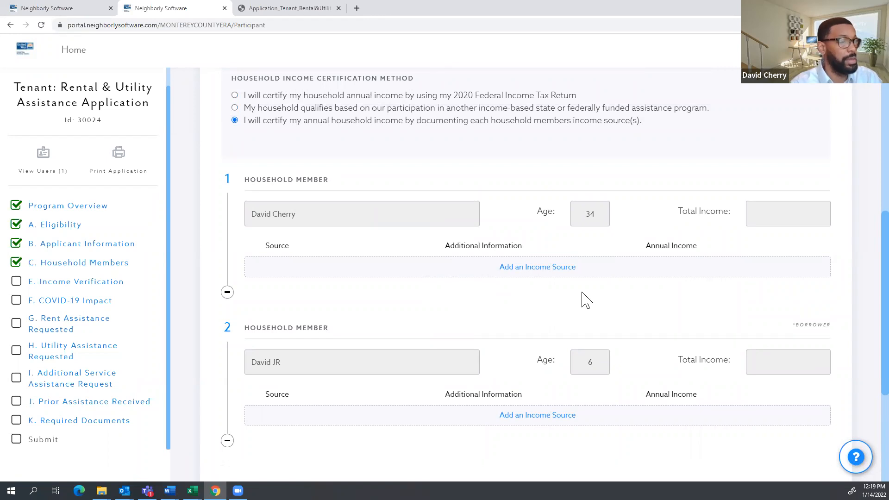
{"action": "scroll", "coordinate": [534, 327], "scroll_direction": "up", "scroll_amount": 1}
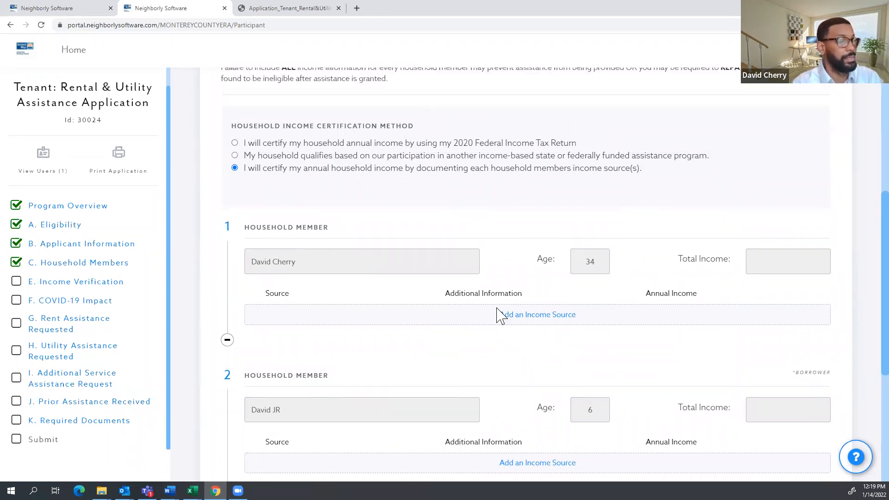
Add an Unemployment Comp income source of $25,000 for the first member.
{"action": "left_click", "coordinate": [519, 313]}
{"action": "left_click", "coordinate": [404, 319]}
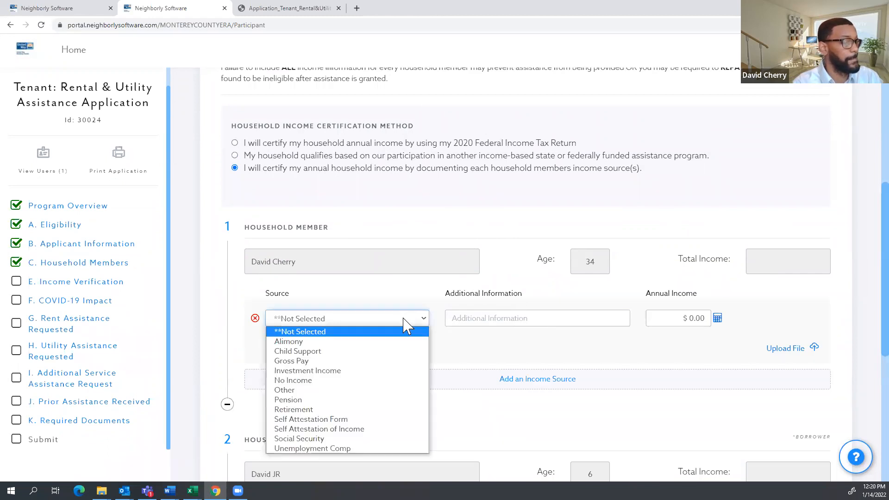
{"action": "left_click", "coordinate": [422, 312]}
{"action": "left_click", "coordinate": [424, 319]}
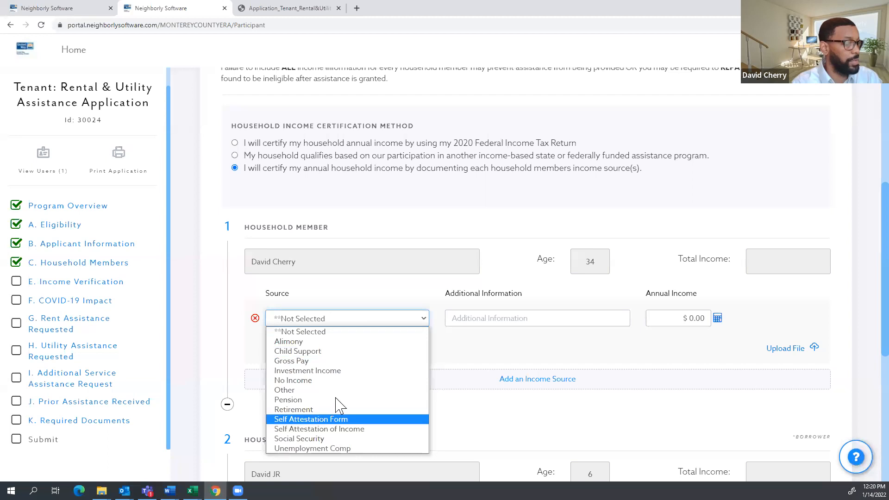
{"action": "left_click", "coordinate": [343, 449]}
{"action": "left_click", "coordinate": [651, 324]}
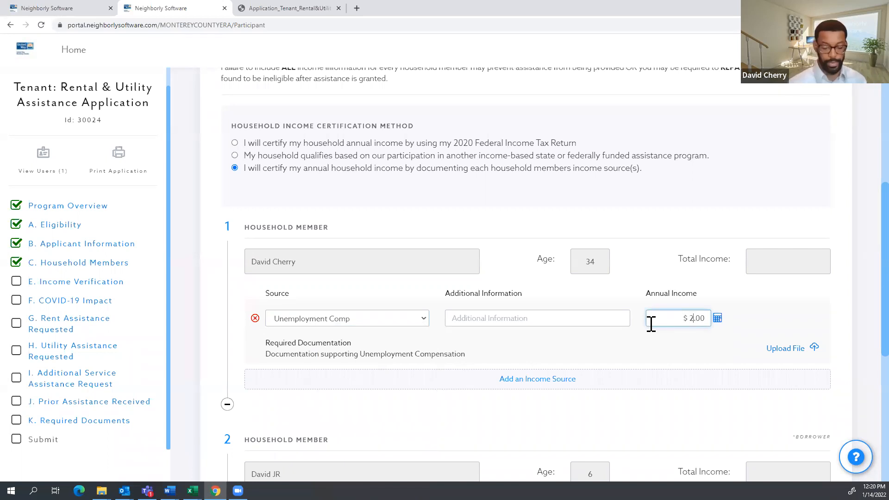
{"action": "left_click", "coordinate": [693, 357]}
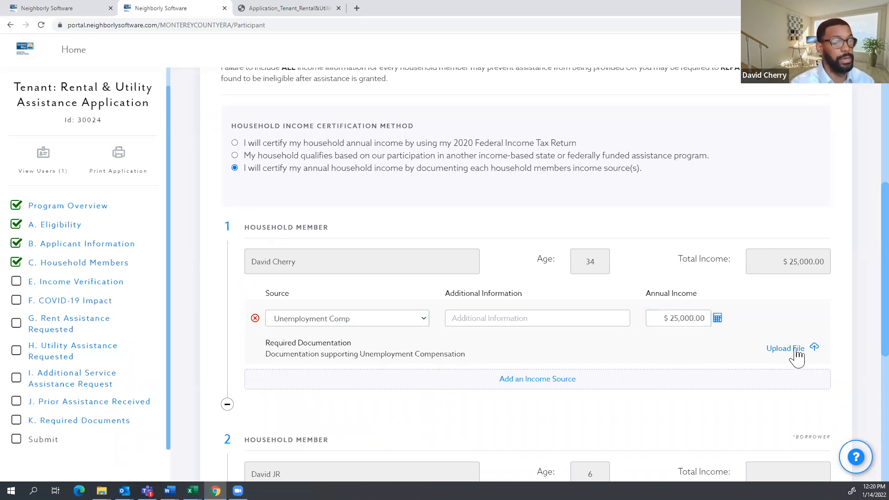
{"action": "scroll", "coordinate": [799, 351], "scroll_direction": "down", "scroll_amount": 5}
{"action": "scroll", "coordinate": [788, 343], "scroll_direction": "up", "scroll_amount": 3}
{"action": "scroll", "coordinate": [825, 439], "scroll_direction": "down", "scroll_amount": 1}
{"action": "scroll", "coordinate": [825, 438], "scroll_direction": "down", "scroll_amount": 2}
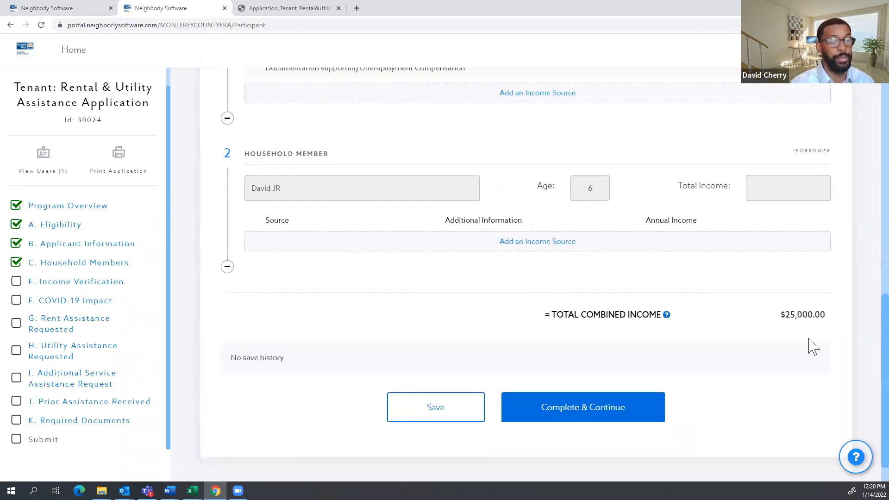
{"action": "left_click_drag", "start_coordinate": [833, 323], "coordinate": [778, 345]}
{"action": "scroll", "coordinate": [768, 343], "scroll_direction": "up", "scroll_amount": 4}
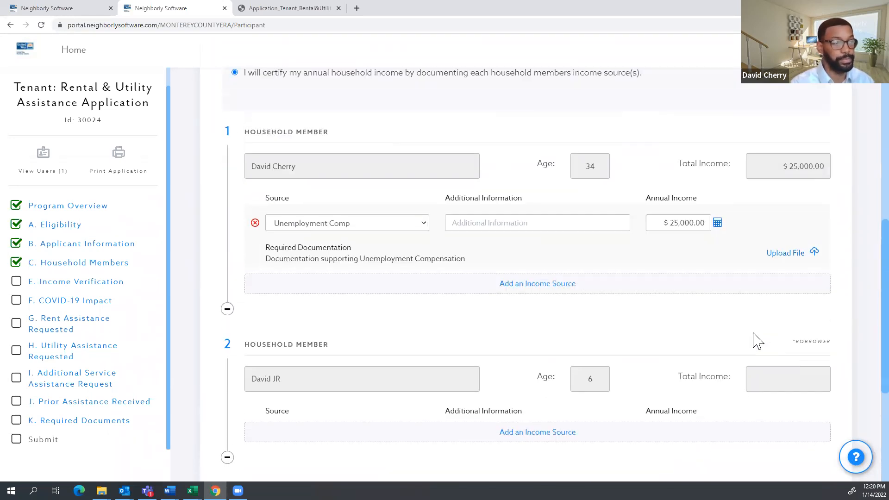
Add a Child Support income source of $3,000 for the same member.
{"action": "left_click", "coordinate": [524, 284]}
{"action": "left_click", "coordinate": [393, 290]}
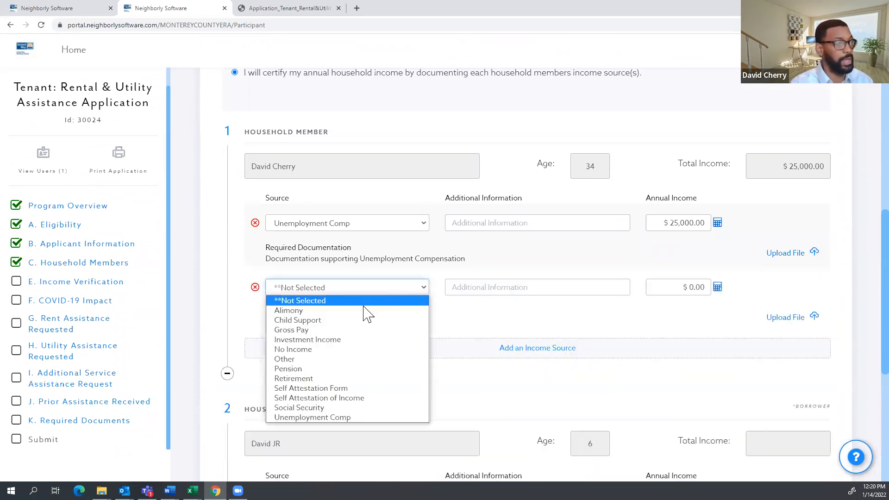
{"action": "left_click", "coordinate": [360, 320]}
{"action": "left_click", "coordinate": [508, 286]}
{"action": "left_click", "coordinate": [689, 290]}
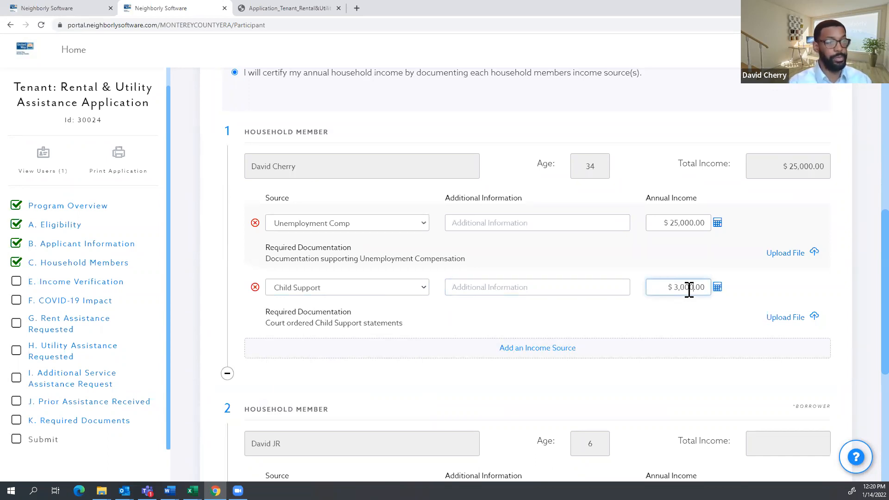
{"action": "left_click", "coordinate": [708, 312]}
{"action": "scroll", "coordinate": [815, 297], "scroll_direction": "down", "scroll_amount": 5}
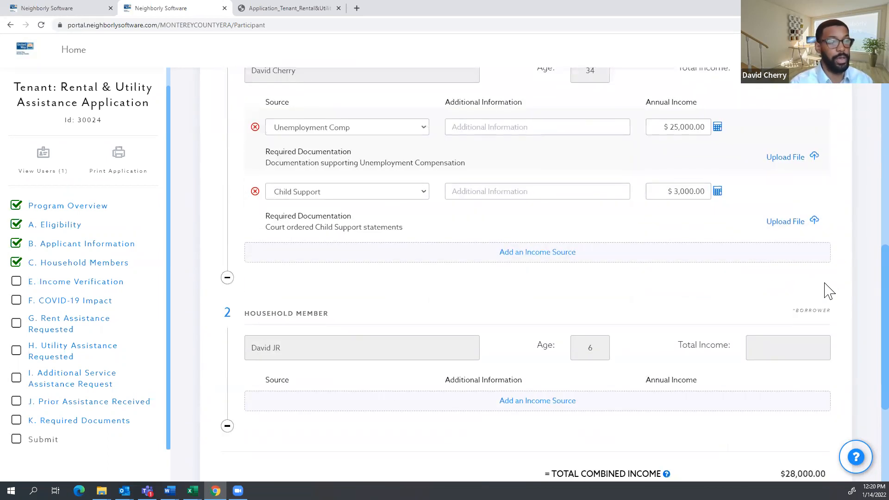
{"action": "scroll", "coordinate": [808, 351], "scroll_direction": "up", "scroll_amount": 7}
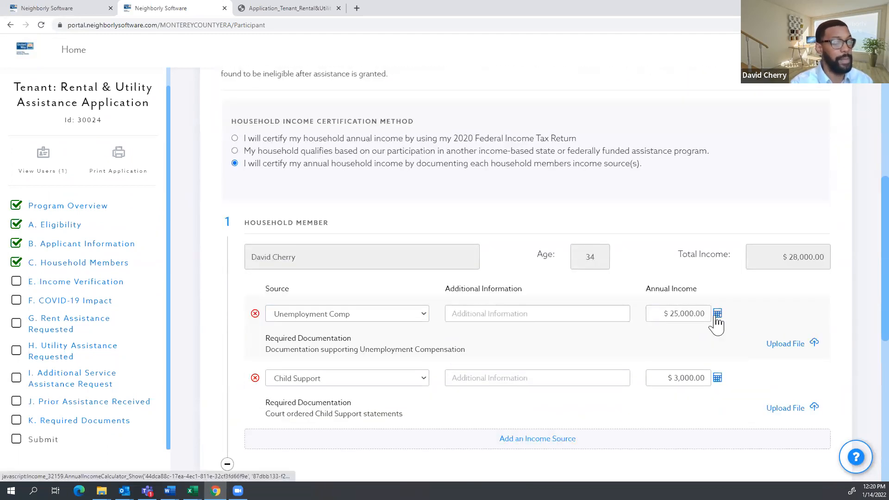
{"action": "left_click_drag", "start_coordinate": [697, 288], "coordinate": [650, 287]}
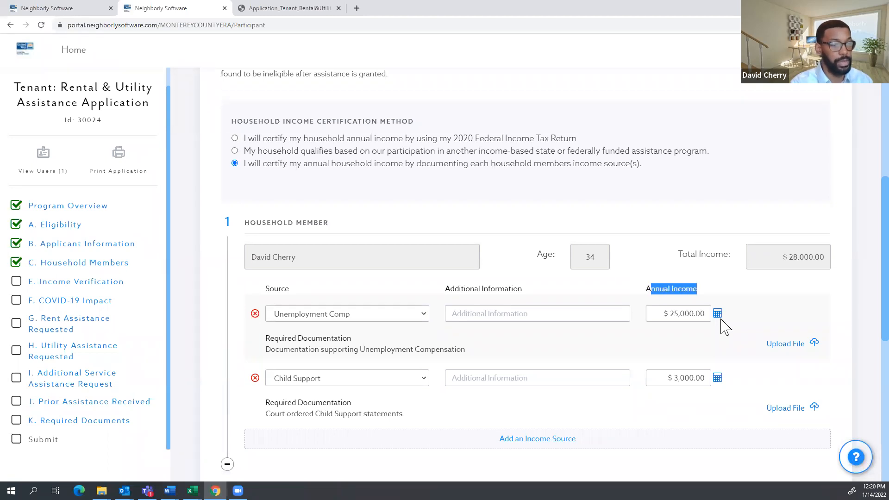
Use the income calculator's Monthly Rate of $2,000 to set Unemployment Comp to $24,000.
{"action": "left_click", "coordinate": [718, 318]}
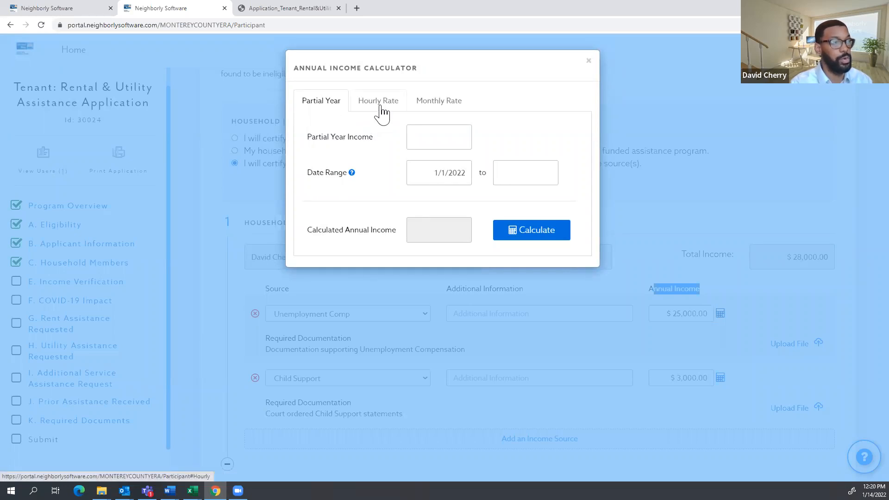
{"action": "left_click", "coordinate": [379, 108]}
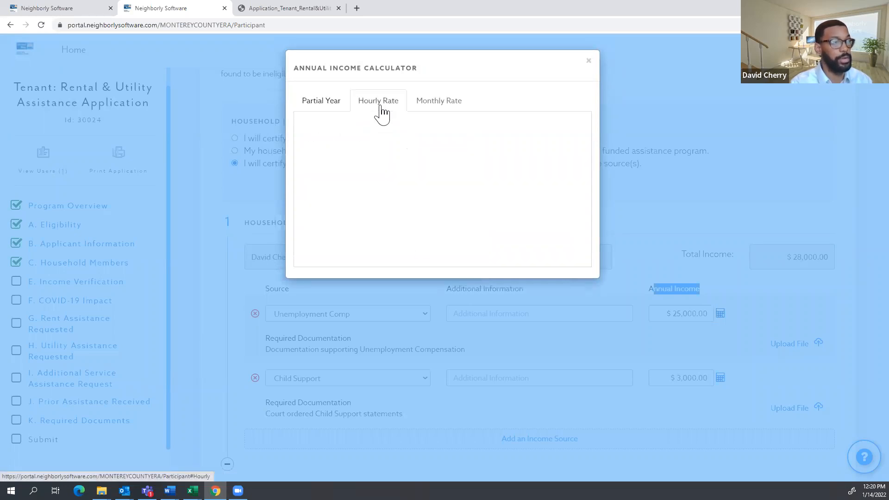
{"action": "left_click", "coordinate": [439, 104]}
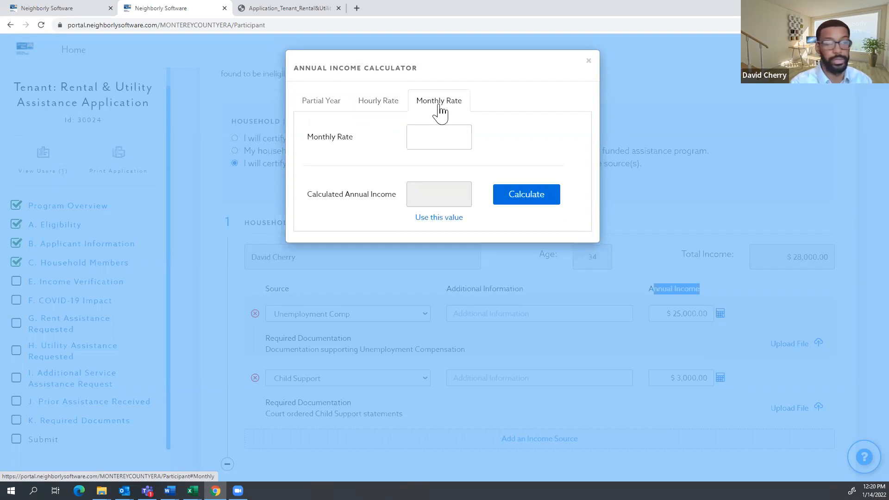
{"action": "left_click", "coordinate": [437, 137]}
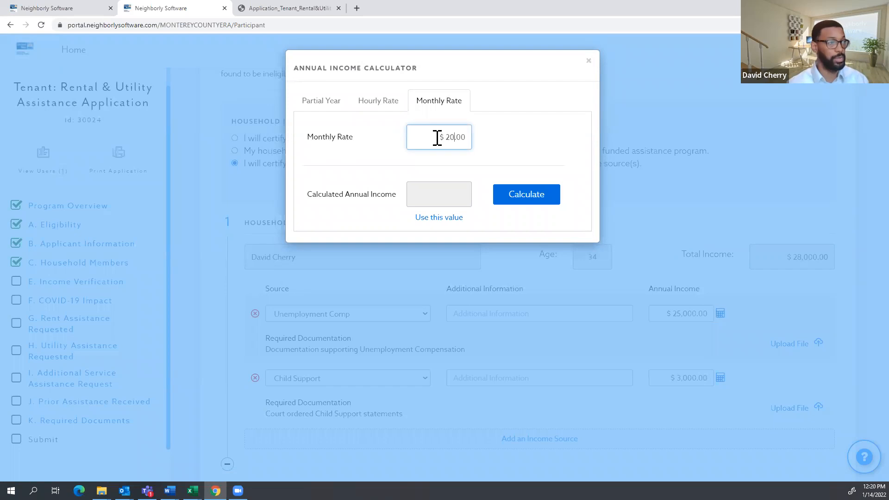
{"action": "left_click", "coordinate": [497, 136]}
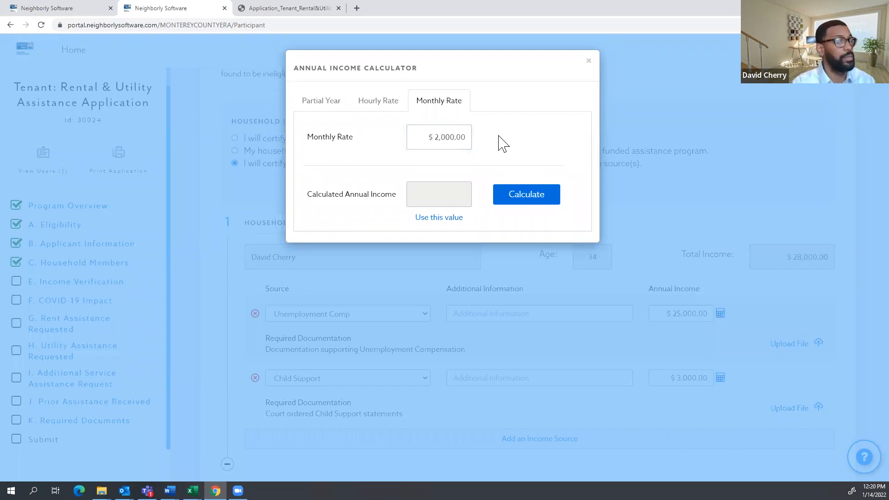
{"action": "left_click", "coordinate": [530, 196]}
{"action": "left_click_drag", "start_coordinate": [385, 194], "coordinate": [350, 194]}
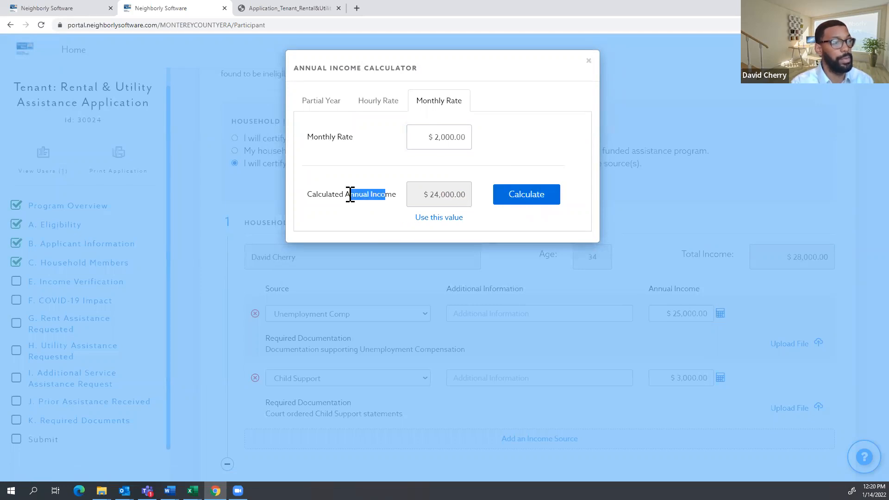
{"action": "left_click", "coordinate": [439, 226]}
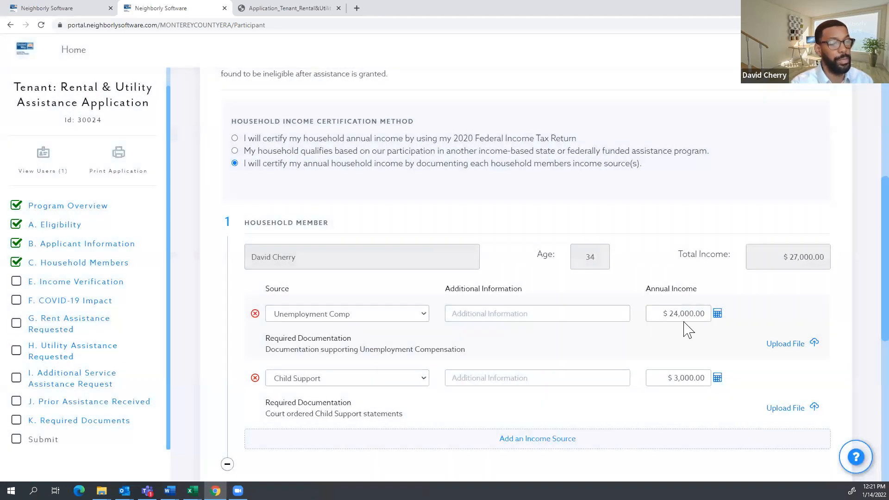
Review the Income Verification page showing $27,000 total combined income and mark it complete.
{"action": "scroll", "coordinate": [703, 287], "scroll_direction": "down", "scroll_amount": 4}
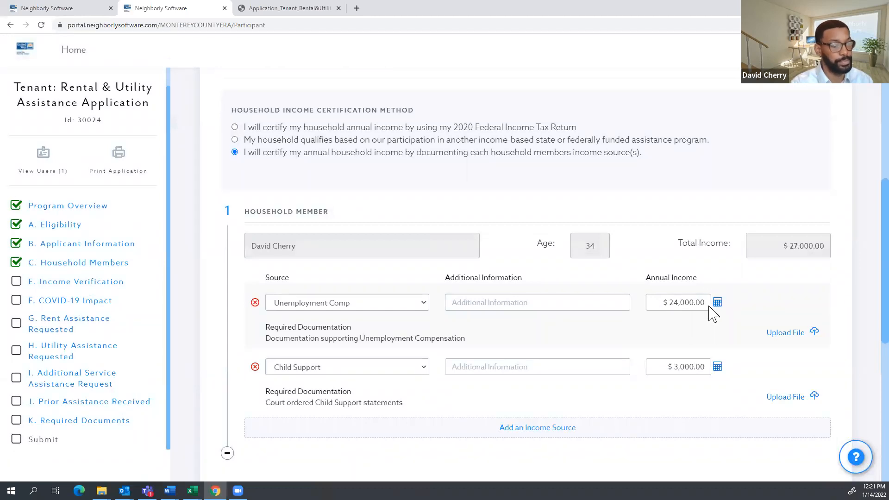
{"action": "scroll", "coordinate": [697, 275], "scroll_direction": "up", "scroll_amount": 1}
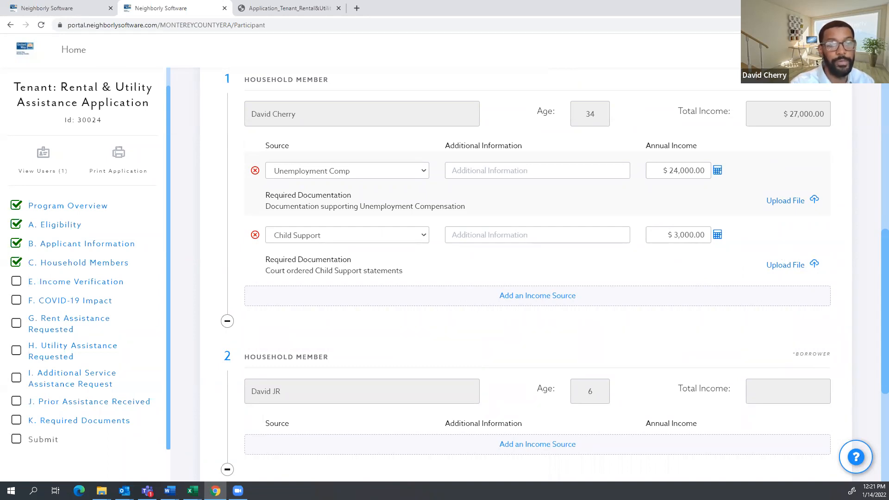
{"action": "scroll", "coordinate": [390, 186], "scroll_direction": "up", "scroll_amount": 10}
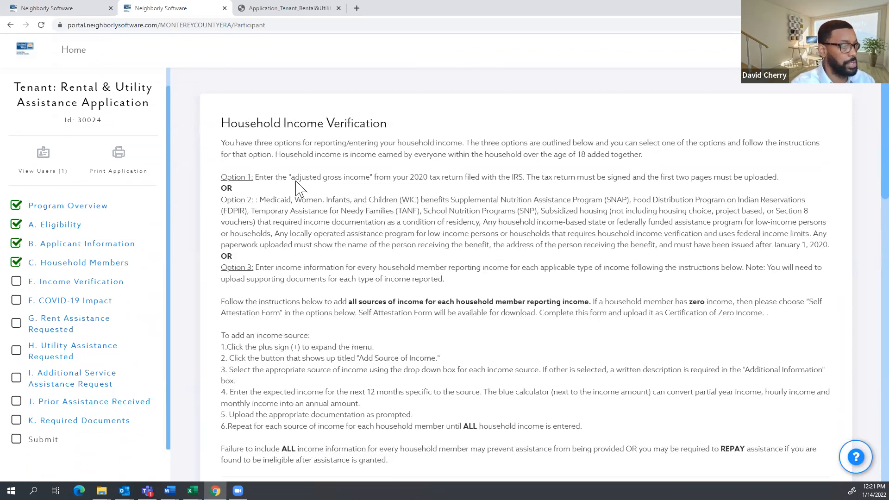
{"action": "scroll", "coordinate": [304, 183], "scroll_direction": "down", "scroll_amount": 4}
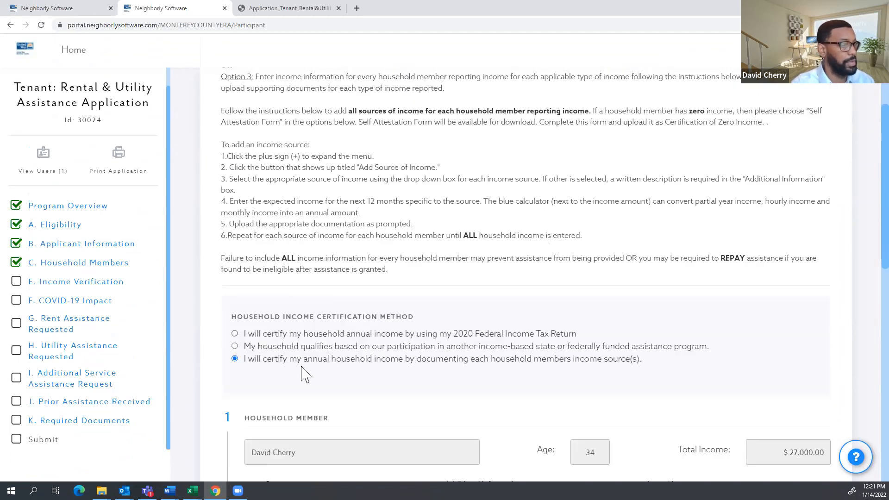
{"action": "scroll", "coordinate": [347, 348], "scroll_direction": "up", "scroll_amount": 4}
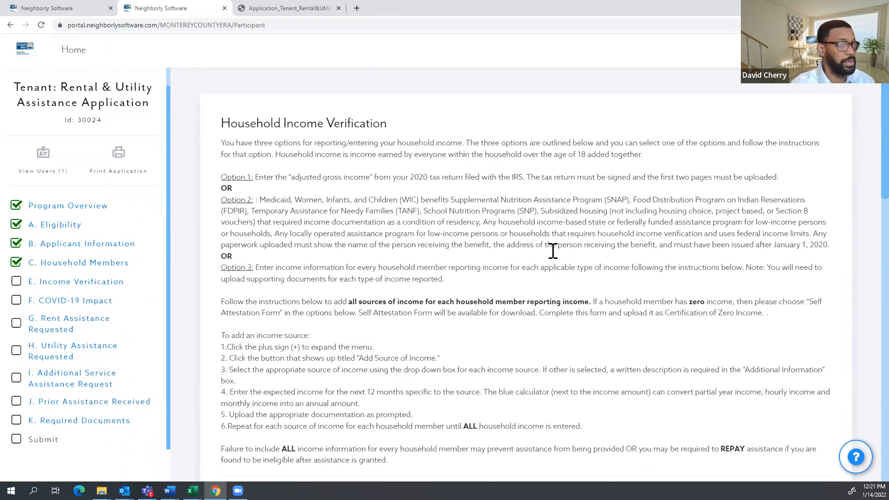
{"action": "scroll", "coordinate": [644, 234], "scroll_direction": "down", "scroll_amount": 15}
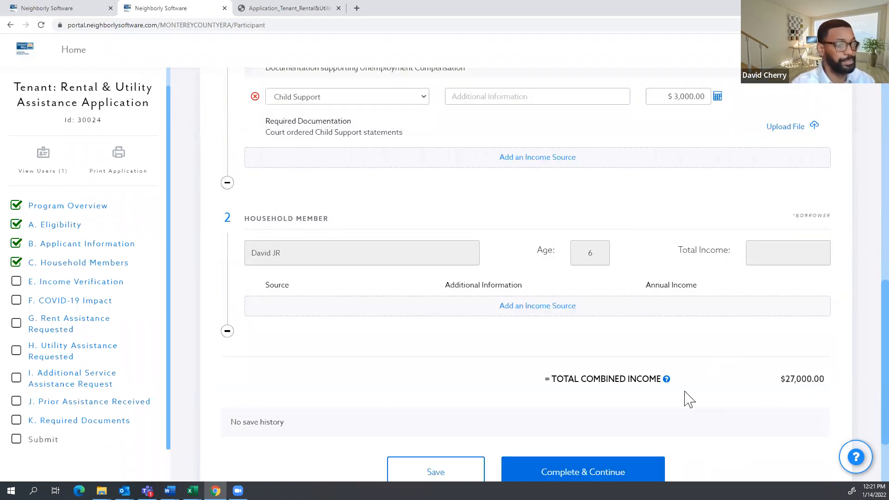
{"action": "scroll", "coordinate": [688, 399], "scroll_direction": "down", "scroll_amount": 2}
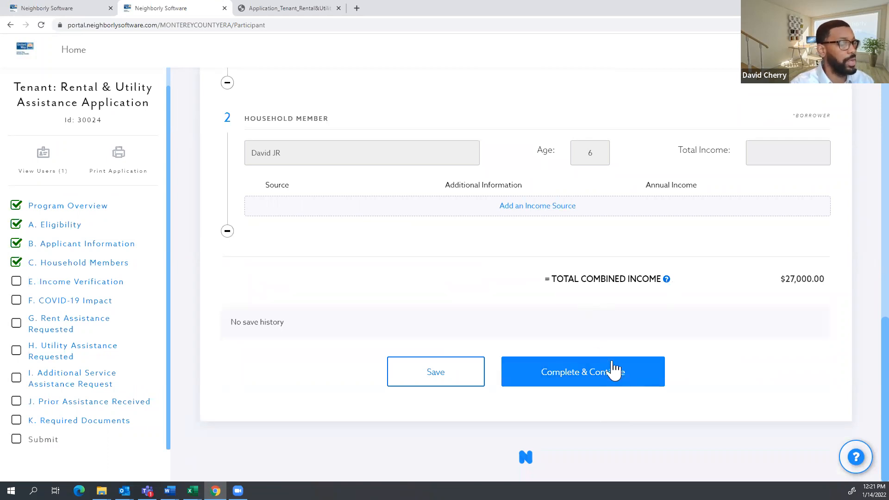
{"action": "left_click", "coordinate": [588, 384]}
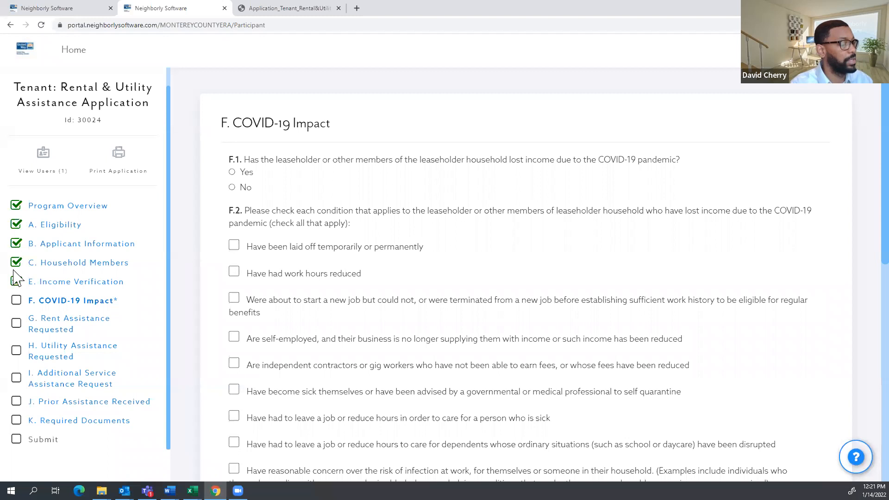
Indicate that income was lost due to COVID-19 and describe the loss as 'lost job'.
{"action": "scroll", "coordinate": [399, 144], "scroll_direction": "down", "scroll_amount": 2}
{"action": "scroll", "coordinate": [278, 213], "scroll_direction": "up", "scroll_amount": 2}
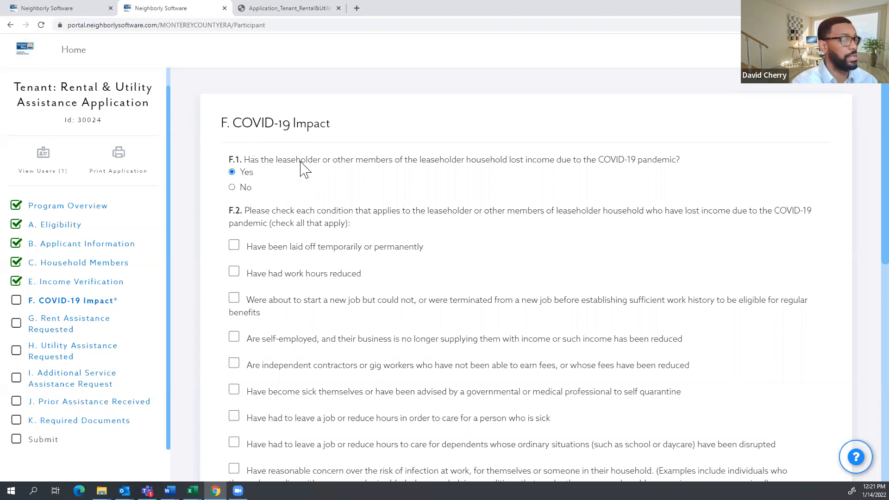
{"action": "scroll", "coordinate": [250, 149], "scroll_direction": "down", "scroll_amount": 1}
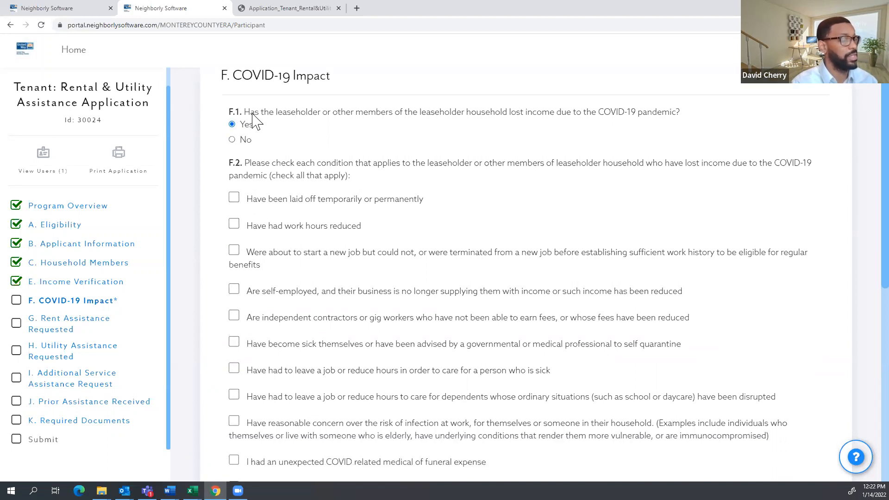
{"action": "scroll", "coordinate": [253, 122], "scroll_direction": "down", "scroll_amount": 8}
{"action": "left_click", "coordinate": [268, 259]}
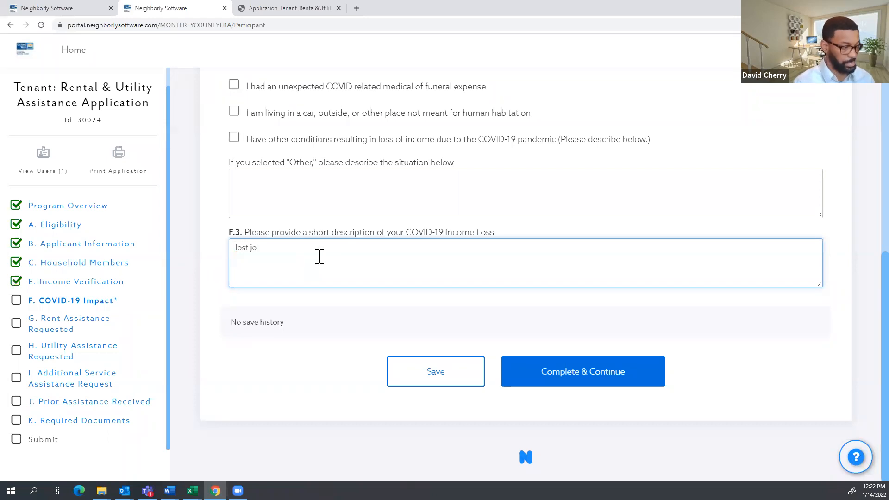
Tick the self-employed, contractor, sick/quarantined and caregiving hardships, then complete section F.
{"action": "scroll", "coordinate": [319, 257], "scroll_direction": "up", "scroll_amount": 7}
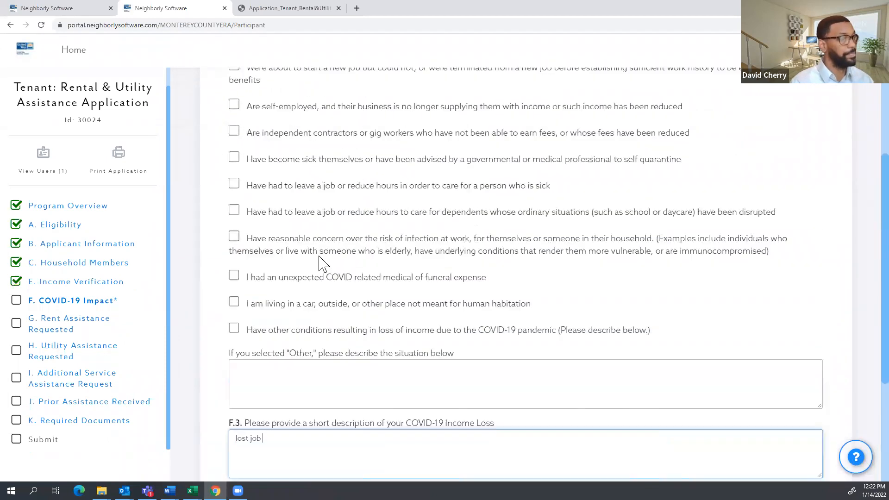
{"action": "scroll", "coordinate": [318, 258], "scroll_direction": "down", "scroll_amount": 7}
{"action": "scroll", "coordinate": [299, 269], "scroll_direction": "up", "scroll_amount": 9}
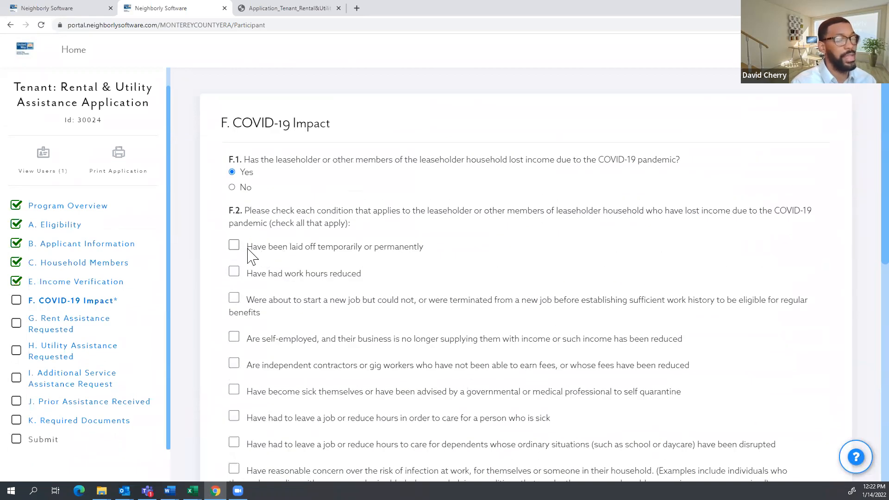
{"action": "scroll", "coordinate": [264, 273], "scroll_direction": "down", "scroll_amount": 1}
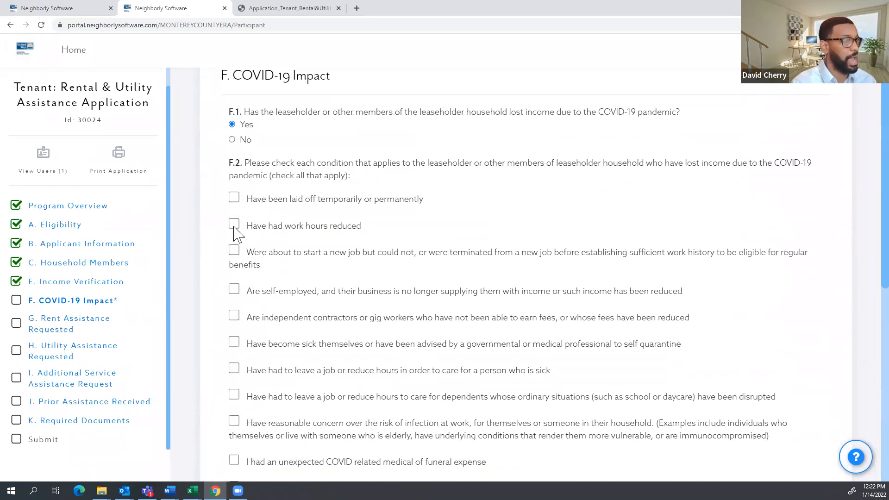
{"action": "left_click", "coordinate": [234, 224]}
{"action": "left_click", "coordinate": [234, 250]}
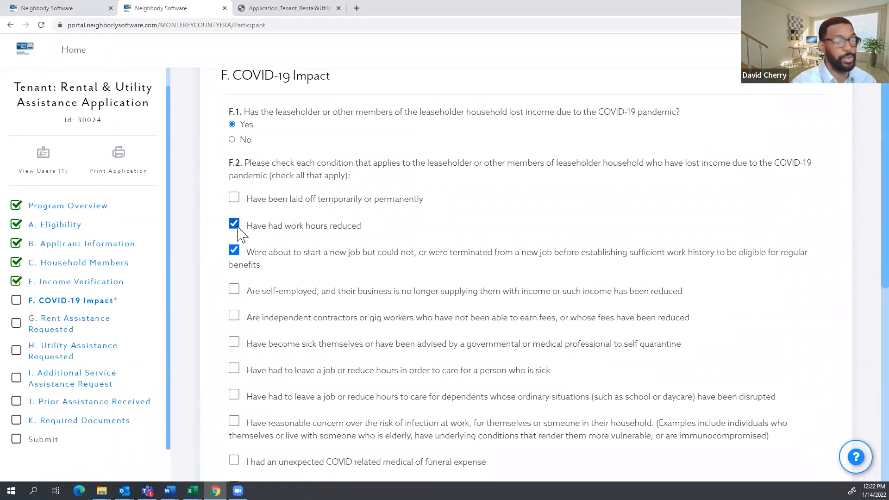
{"action": "left_click", "coordinate": [234, 223]}
{"action": "left_click", "coordinate": [234, 250]}
{"action": "left_click", "coordinate": [233, 289]}
{"action": "left_click", "coordinate": [233, 315]}
{"action": "left_click", "coordinate": [234, 342]}
{"action": "scroll", "coordinate": [235, 347], "scroll_direction": "down", "scroll_amount": 2}
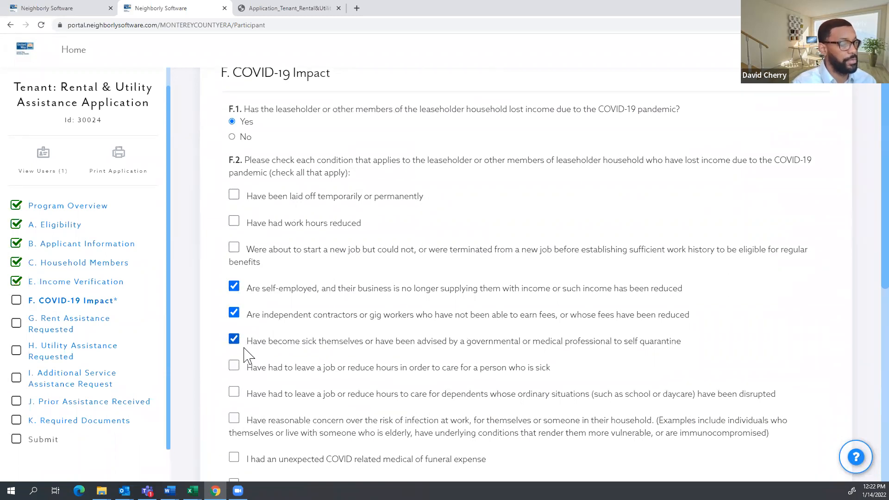
{"action": "left_click", "coordinate": [233, 274]}
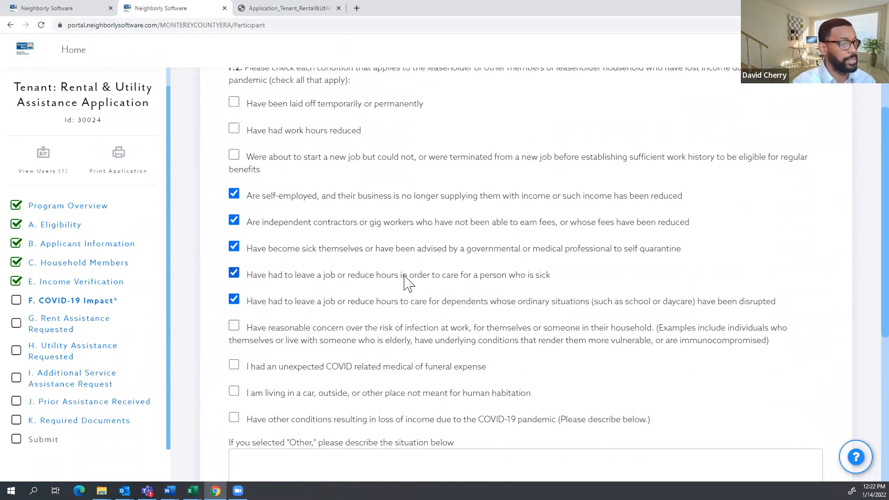
{"action": "scroll", "coordinate": [417, 278], "scroll_direction": "down", "scroll_amount": 6}
{"action": "left_click", "coordinate": [566, 384]}
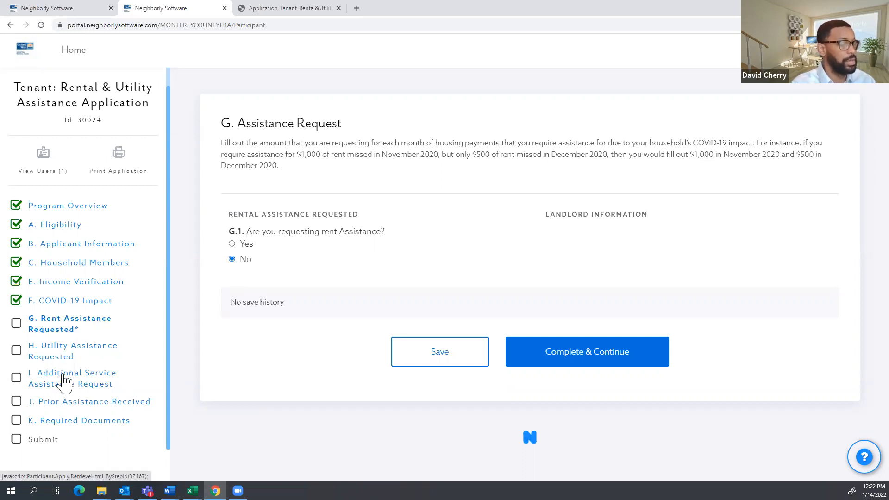
Answer Yes to requesting rent assistance and enter $1,200.00 as the monthly rent.
{"action": "left_click", "coordinate": [244, 244]}
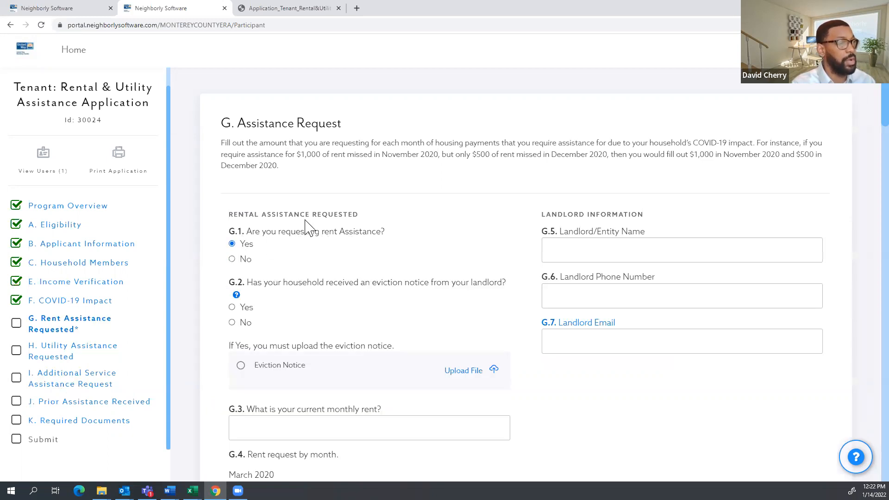
{"action": "scroll", "coordinate": [311, 215], "scroll_direction": "down", "scroll_amount": 1}
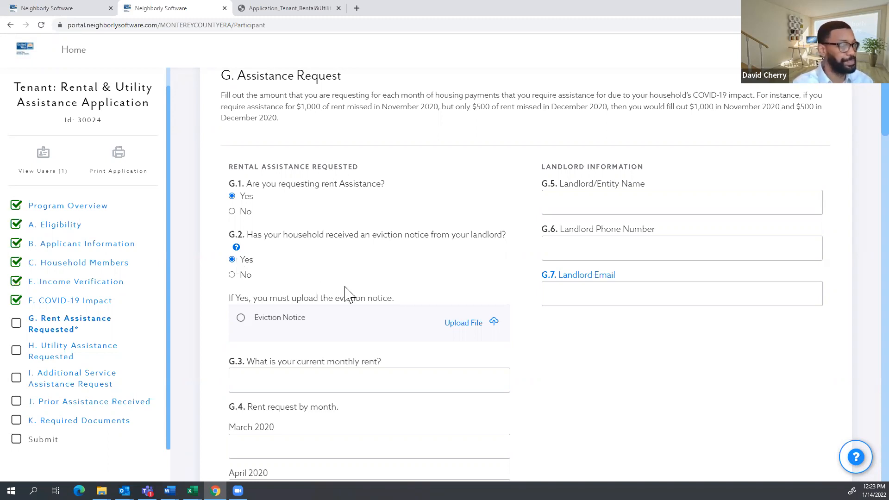
{"action": "scroll", "coordinate": [345, 287], "scroll_direction": "down", "scroll_amount": 1}
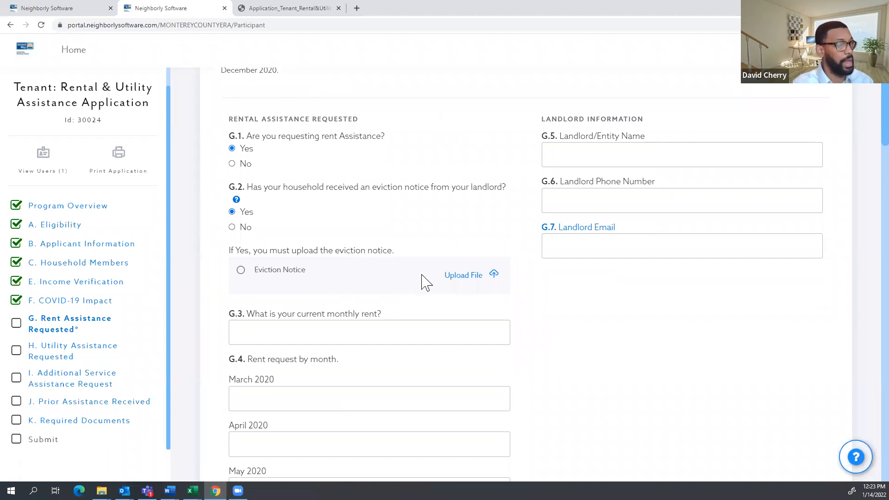
{"action": "scroll", "coordinate": [266, 217], "scroll_direction": "down", "scroll_amount": 1}
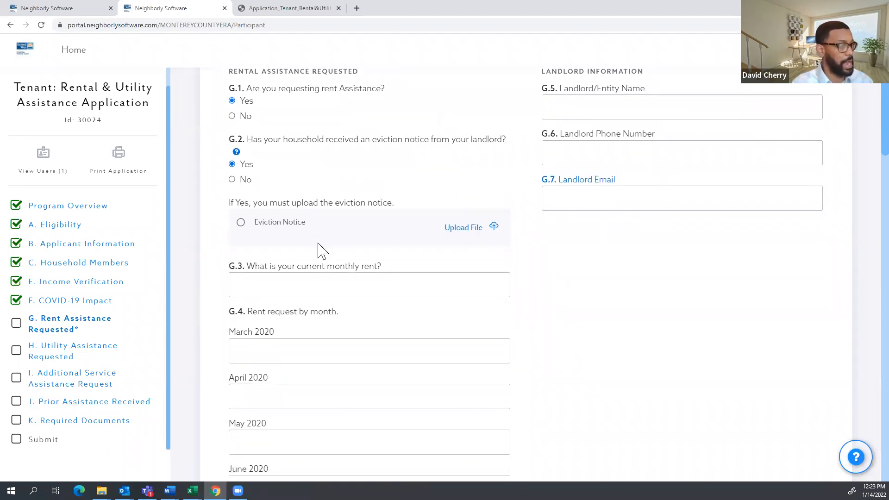
{"action": "scroll", "coordinate": [377, 211], "scroll_direction": "down", "scroll_amount": 1}
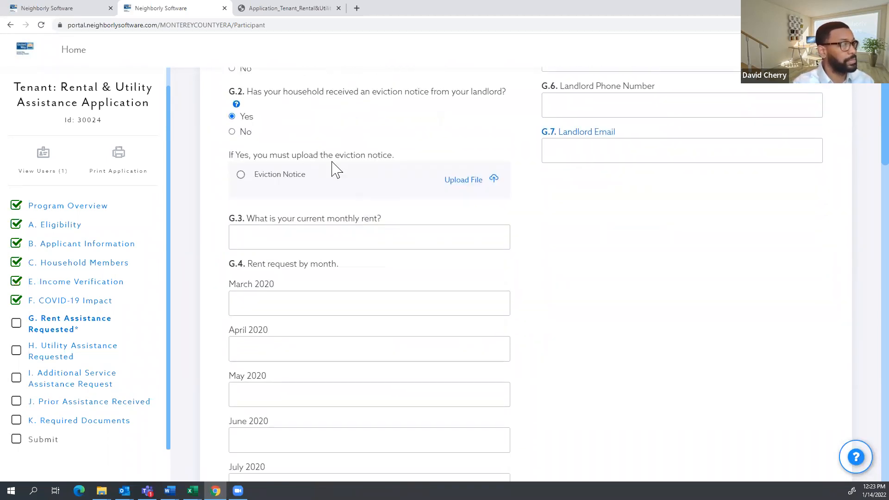
{"action": "scroll", "coordinate": [335, 170], "scroll_direction": "down", "scroll_amount": 1}
{"action": "left_click", "coordinate": [364, 194]}
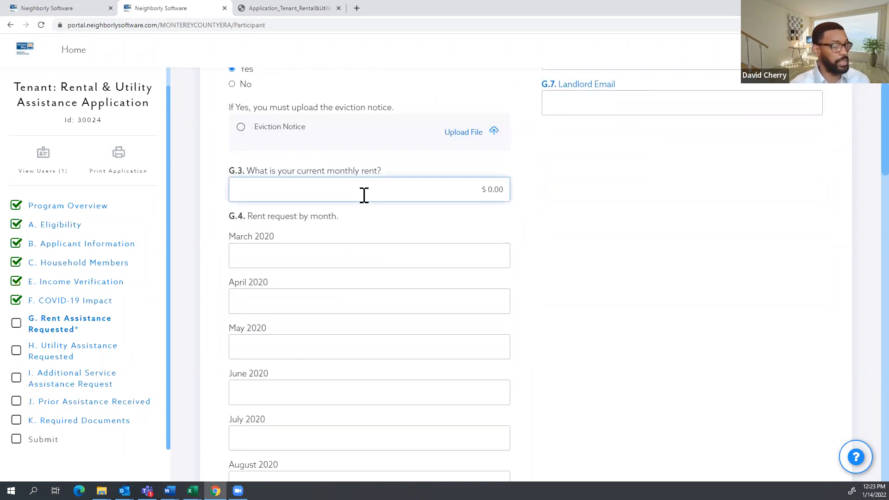
{"action": "scroll", "coordinate": [364, 194], "scroll_direction": "up", "scroll_amount": 2}
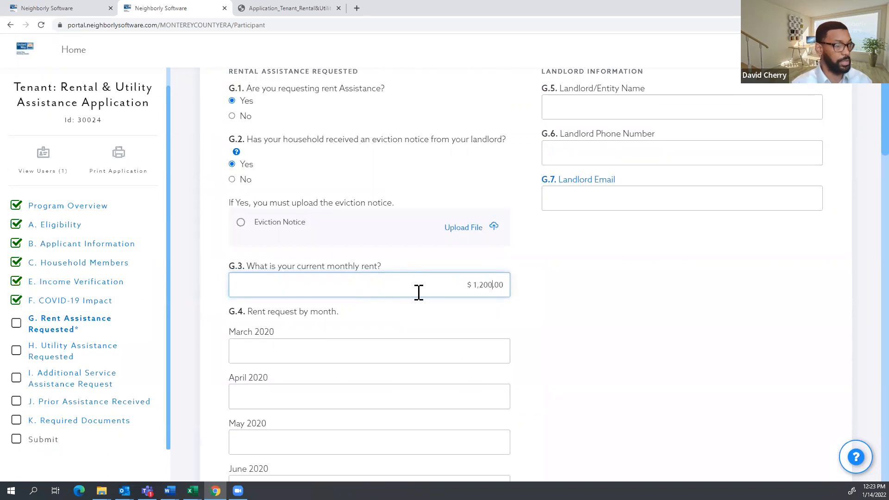
{"action": "left_click", "coordinate": [651, 311]}
Request $1,200.00 of rent assistance for December 2021.
{"action": "scroll", "coordinate": [416, 264], "scroll_direction": "down", "scroll_amount": 4}
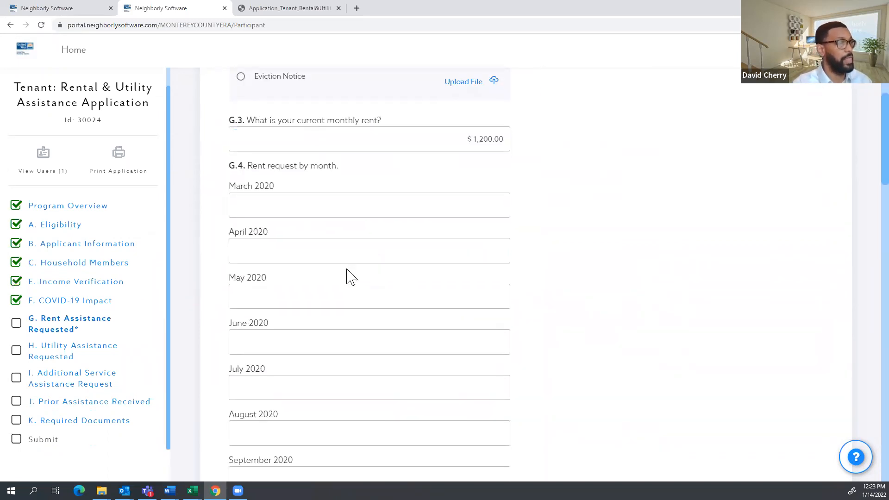
{"action": "scroll", "coordinate": [364, 248], "scroll_direction": "down", "scroll_amount": 2}
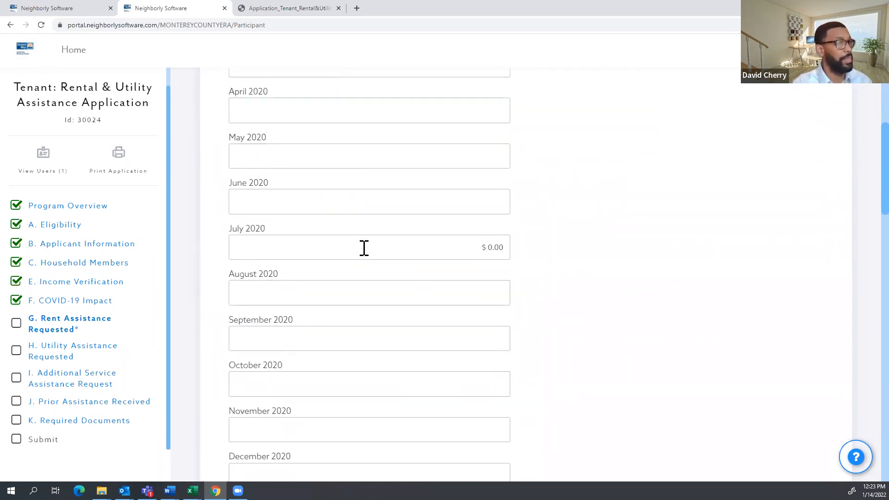
{"action": "scroll", "coordinate": [437, 276], "scroll_direction": "down", "scroll_amount": 3}
{"action": "scroll", "coordinate": [439, 278], "scroll_direction": "down", "scroll_amount": 5}
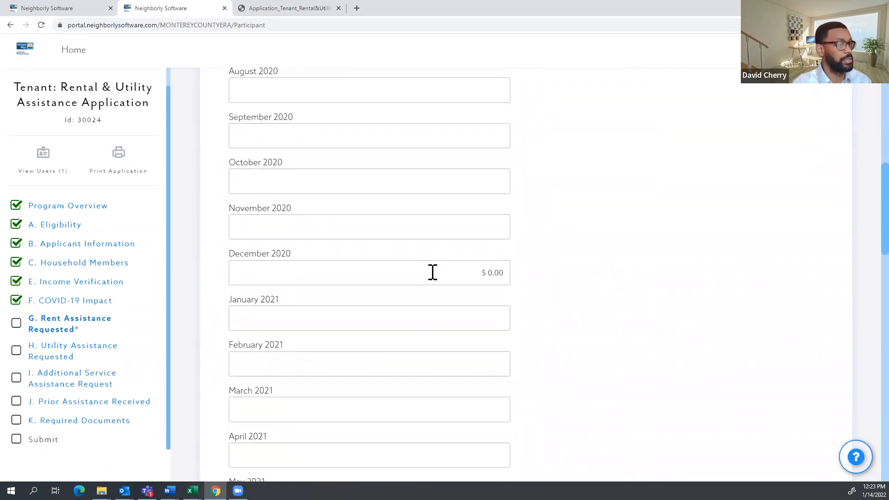
{"action": "scroll", "coordinate": [433, 329], "scroll_direction": "down", "scroll_amount": 4}
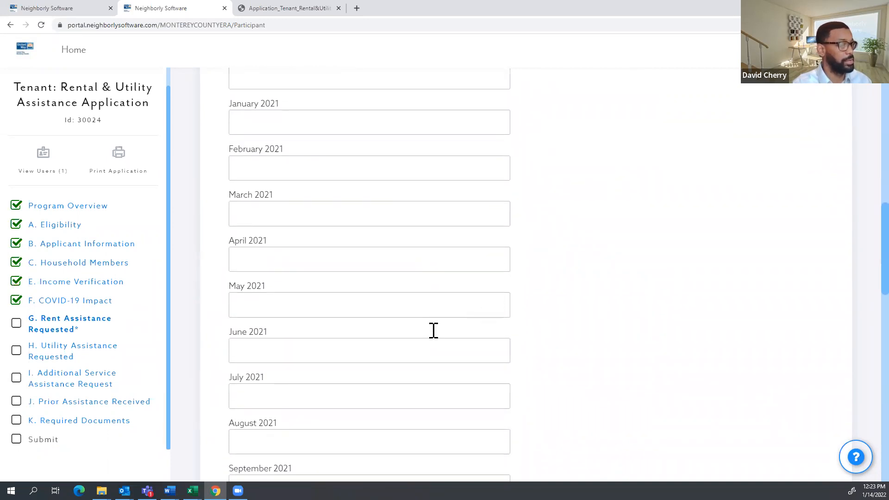
{"action": "scroll", "coordinate": [385, 396], "scroll_direction": "down", "scroll_amount": 4}
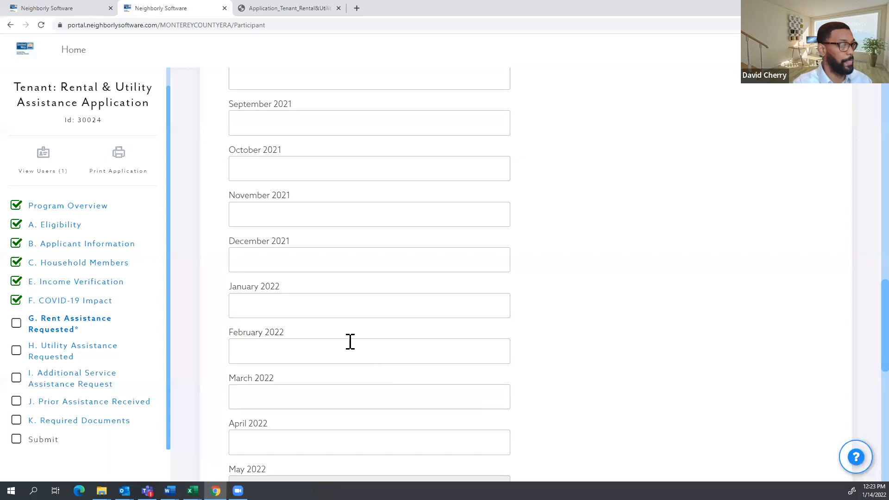
{"action": "left_click", "coordinate": [406, 258]}
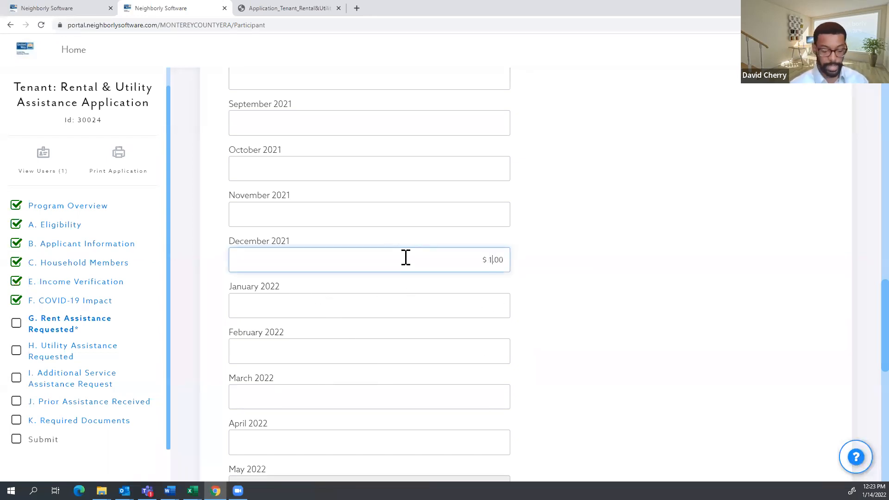
{"action": "type", "text": "1200"}
{"action": "left_click", "coordinate": [652, 322]}
{"action": "scroll", "coordinate": [649, 323], "scroll_direction": "down", "scroll_amount": 5}
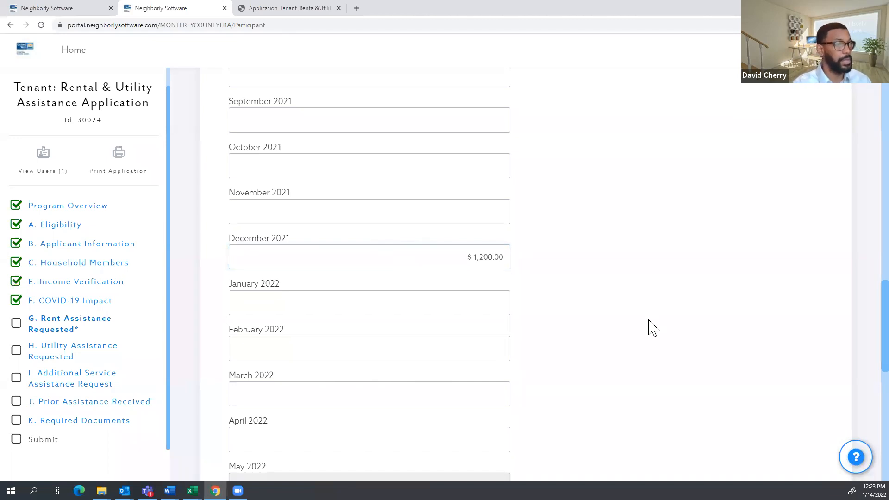
{"action": "scroll", "coordinate": [652, 333], "scroll_direction": "down", "scroll_amount": 5}
{"action": "scroll", "coordinate": [656, 337], "scroll_direction": "up", "scroll_amount": 20}
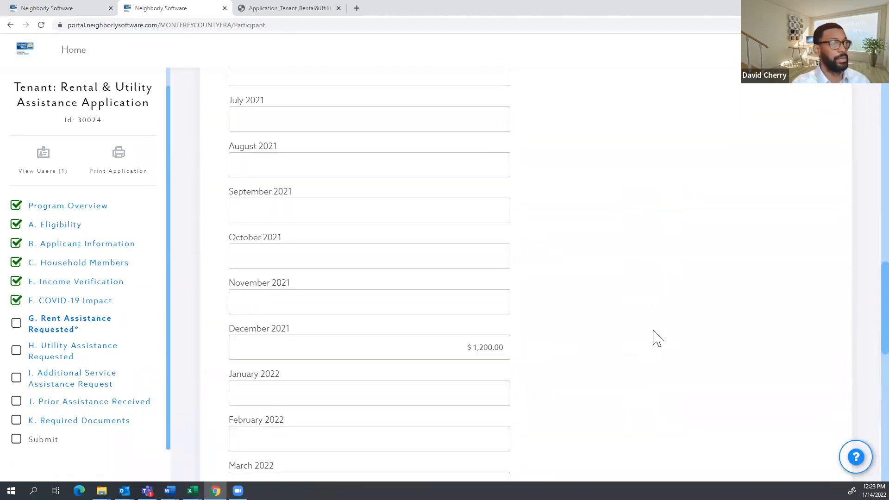
{"action": "scroll", "coordinate": [656, 330], "scroll_direction": "up", "scroll_amount": 10}
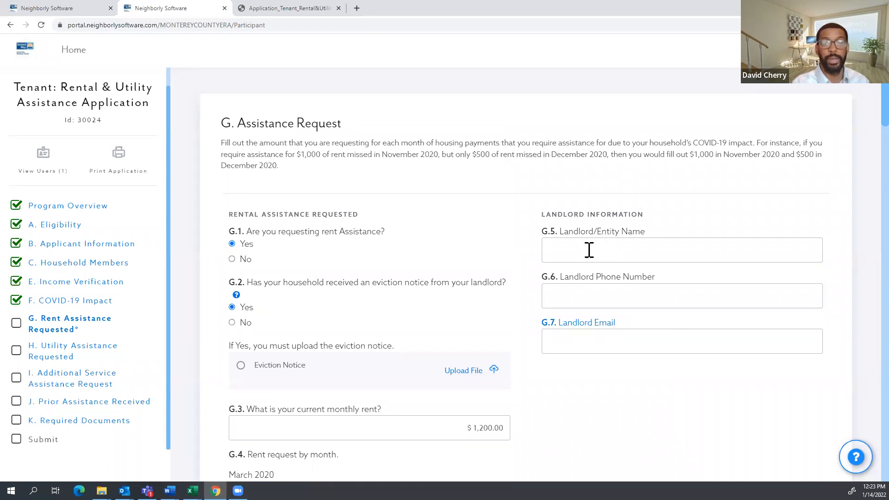
Set the landlord name to Green Apartments and finish the landlord's phone number.
{"action": "left_click", "coordinate": [588, 250]}
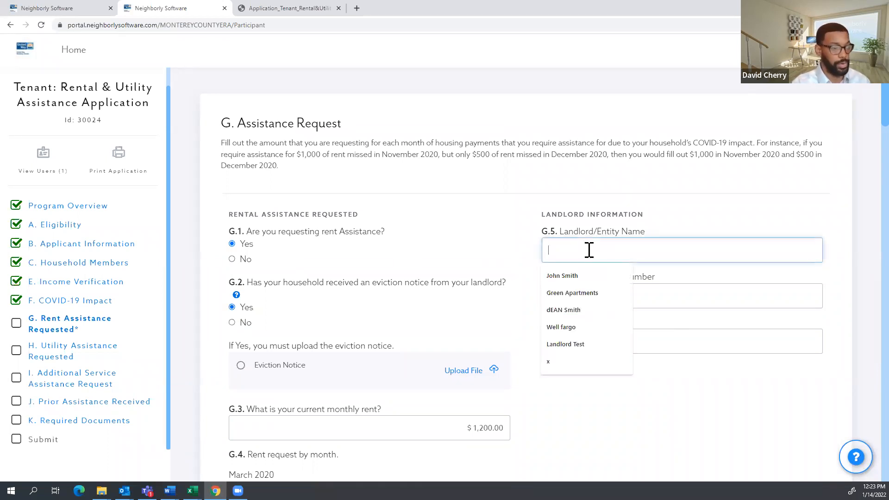
{"action": "type", "text": "green"}
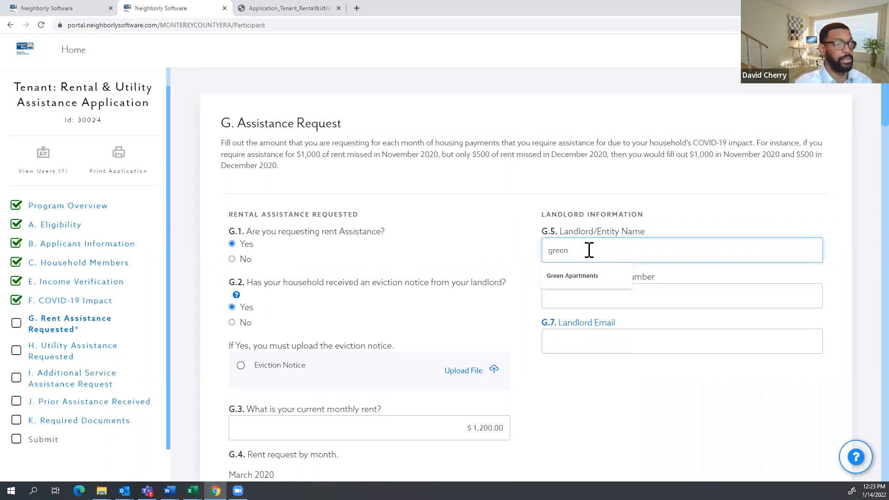
{"action": "left_click", "coordinate": [590, 280]}
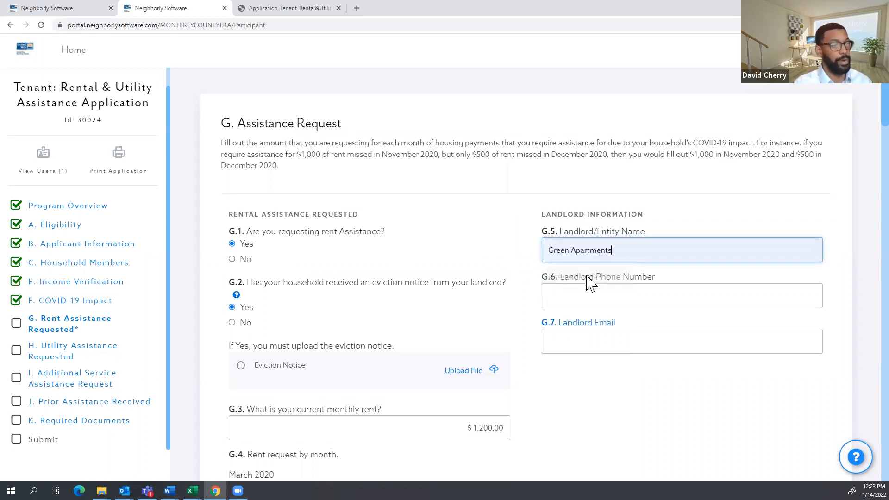
{"action": "left_click", "coordinate": [556, 297]}
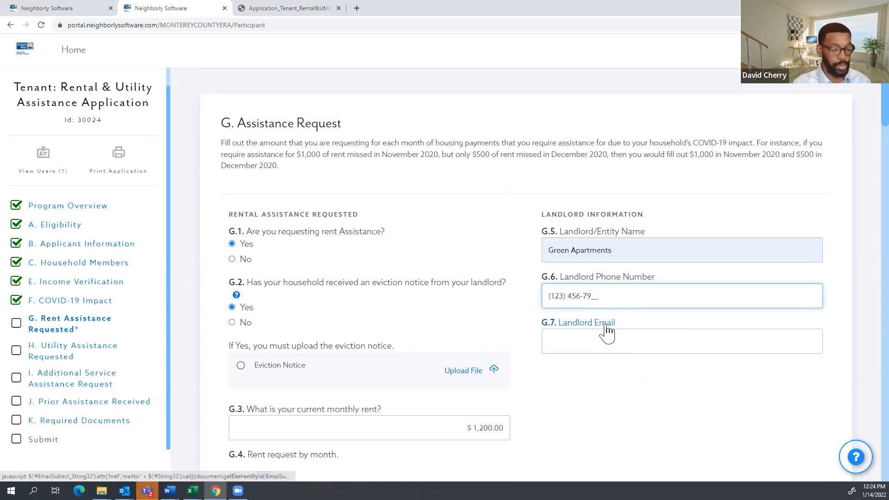
{"action": "type", "text": "12"}
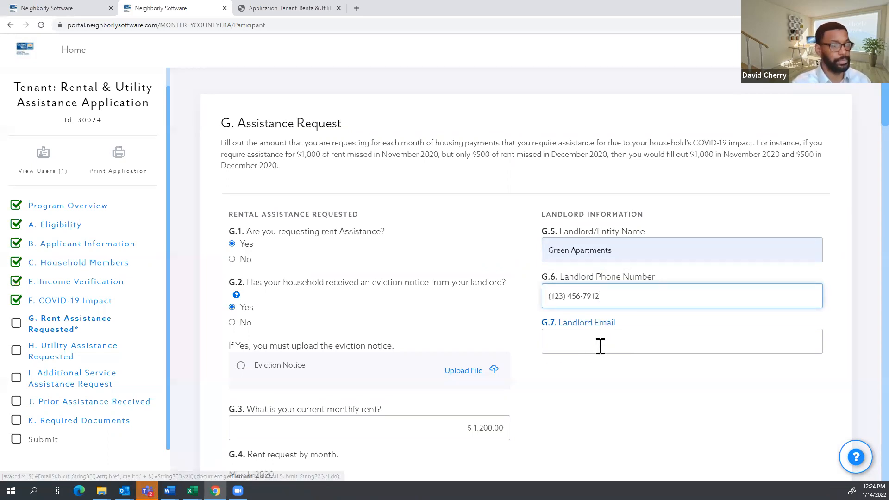
Enter the landlord's e-mail address and mark Rent Assistance Requested complete.
{"action": "left_click", "coordinate": [600, 346]}
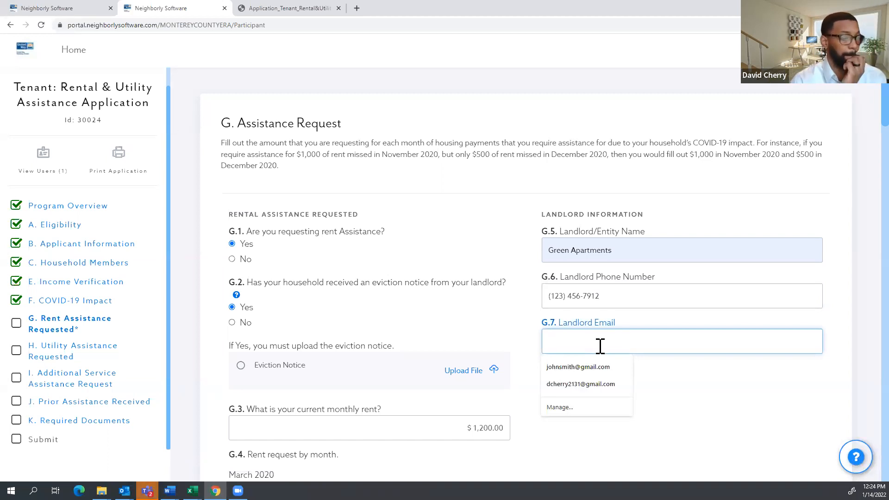
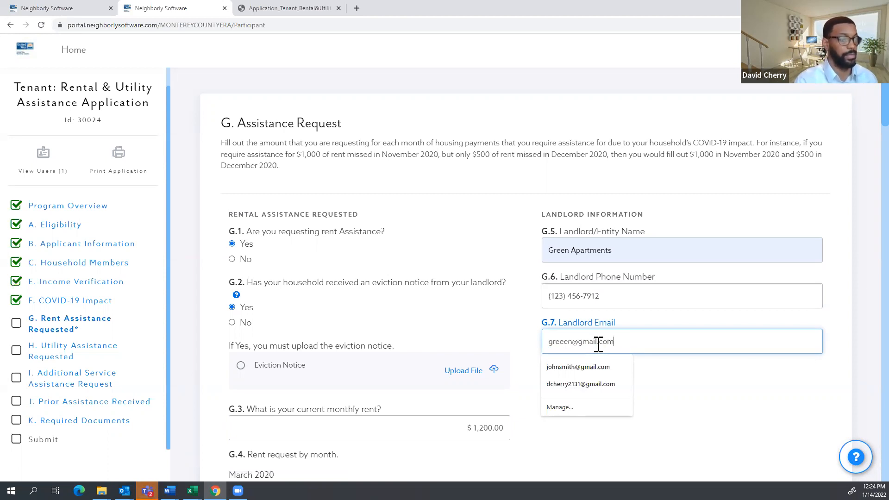
{"action": "left_click", "coordinate": [701, 392]}
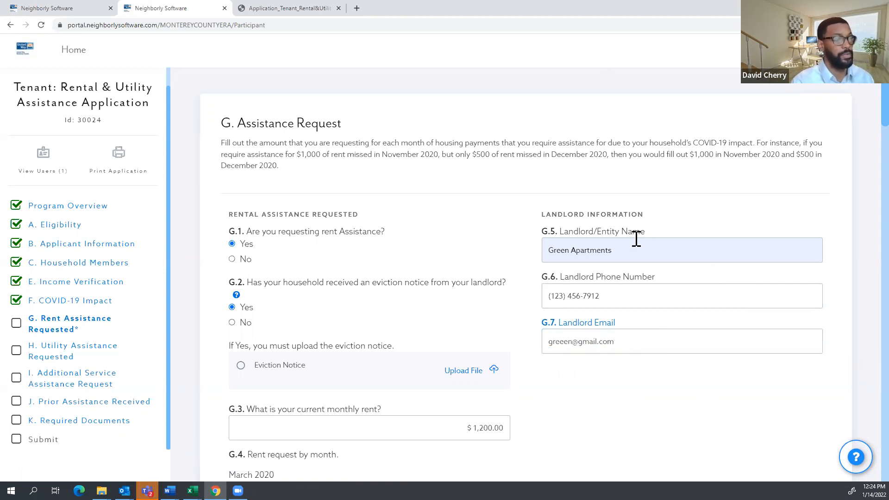
{"action": "scroll", "coordinate": [599, 250], "scroll_direction": "down", "scroll_amount": 2}
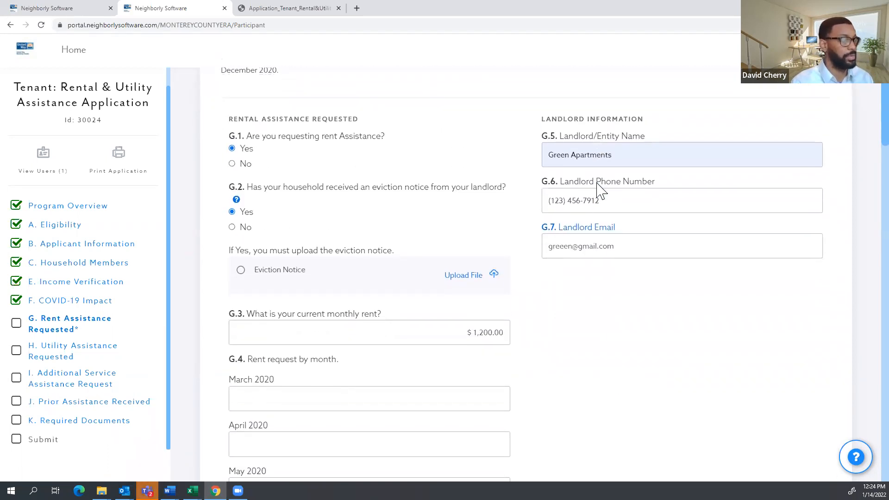
{"action": "scroll", "coordinate": [600, 191], "scroll_direction": "down", "scroll_amount": 18}
{"action": "scroll", "coordinate": [600, 191], "scroll_direction": "down", "scroll_amount": 16}
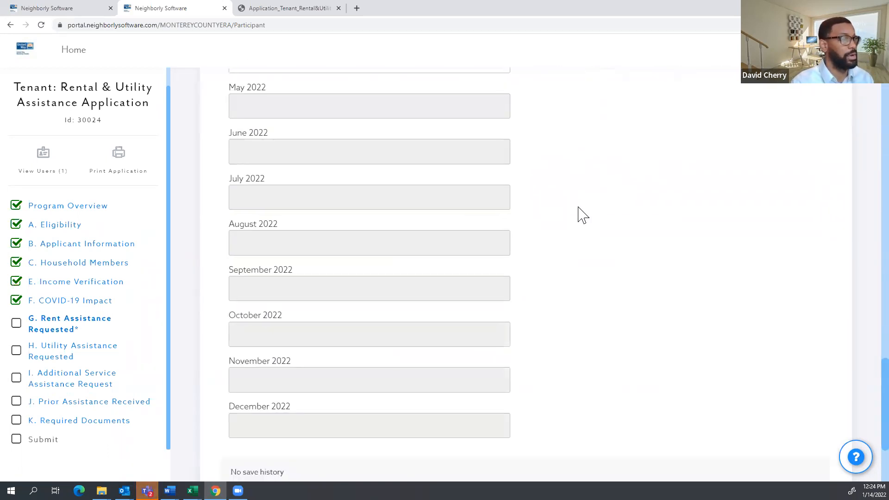
{"action": "left_click", "coordinate": [581, 387]}
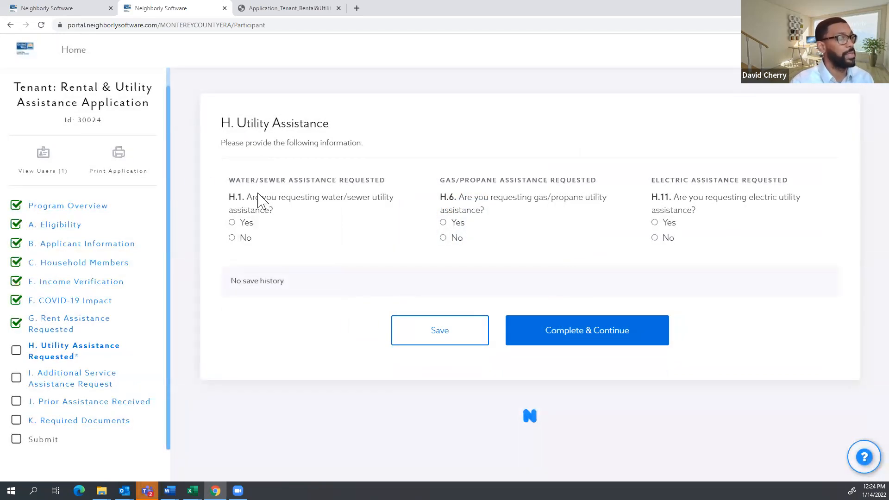
Request water/sewer assistance from City of Gonzalez and decline gas/propane assistance.
{"action": "left_click", "coordinate": [245, 224]}
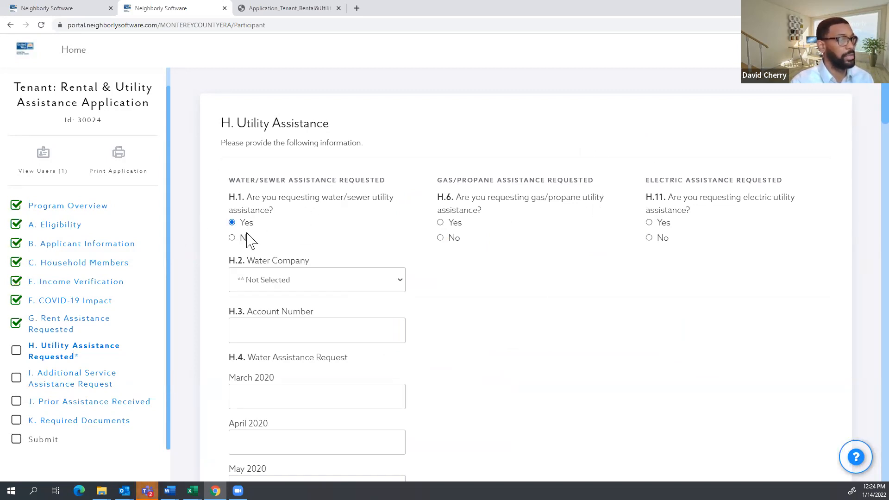
{"action": "left_click", "coordinate": [451, 239]}
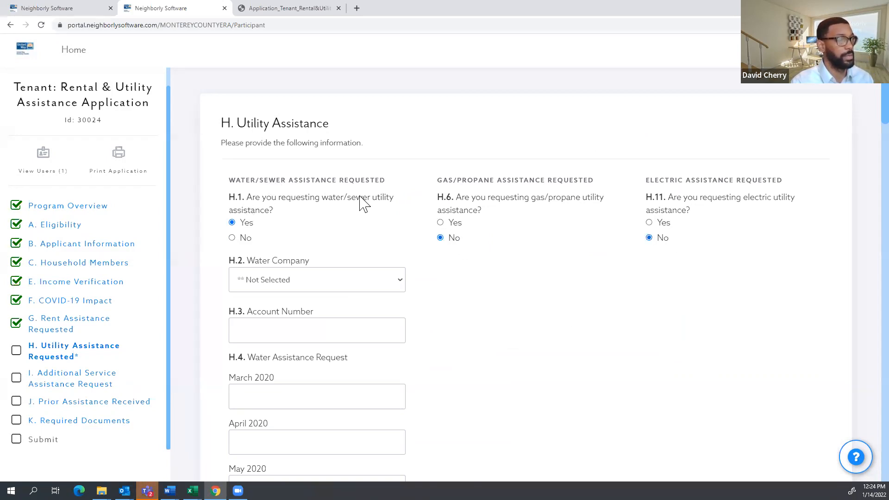
{"action": "scroll", "coordinate": [360, 202], "scroll_direction": "down", "scroll_amount": 1}
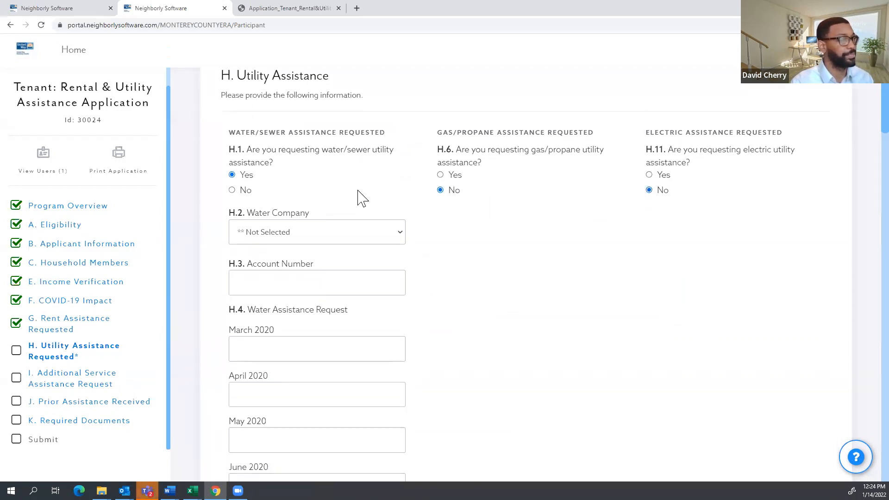
{"action": "left_click", "coordinate": [330, 234]}
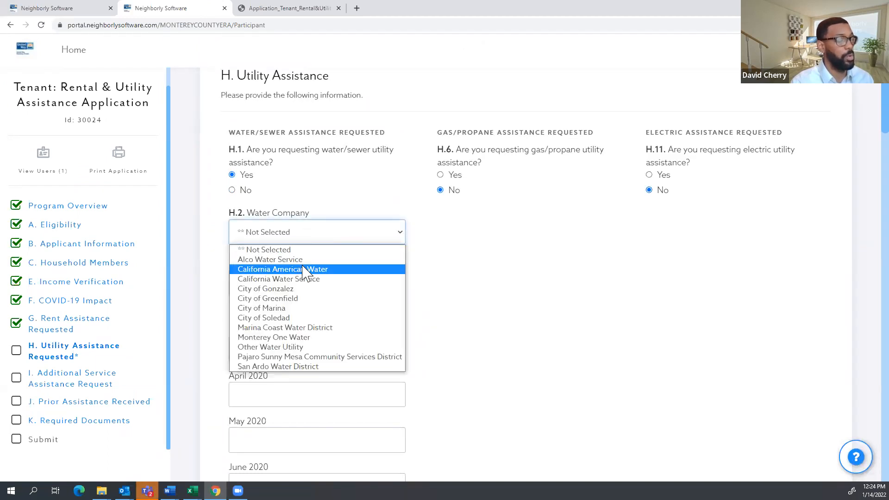
{"action": "left_click", "coordinate": [299, 289]}
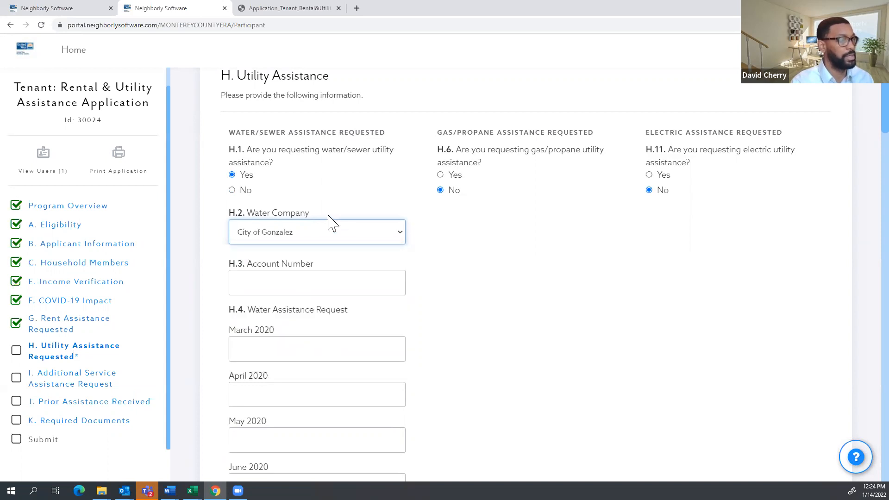
Enter the water account number and request $150 for December 2021.
{"action": "scroll", "coordinate": [329, 223], "scroll_direction": "down", "scroll_amount": 1}
{"action": "left_click", "coordinate": [328, 241]}
{"action": "type", "text": "12345"}
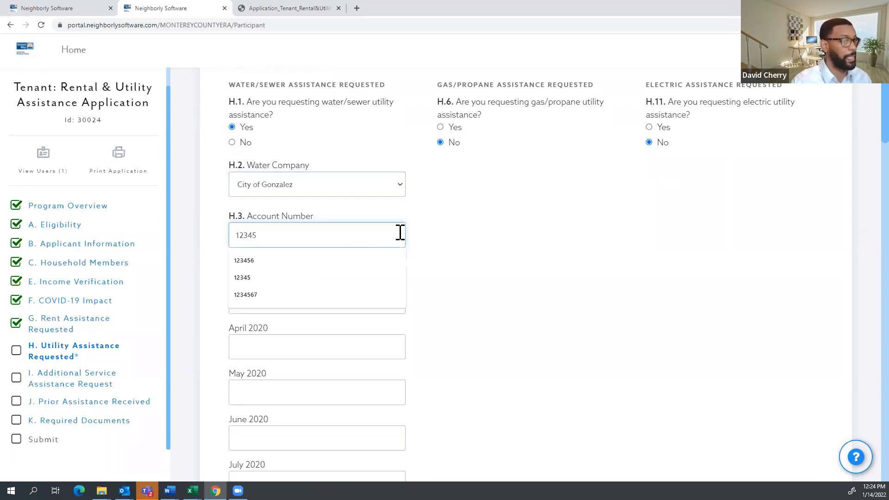
{"action": "left_click", "coordinate": [498, 264]}
{"action": "scroll", "coordinate": [394, 238], "scroll_direction": "down", "scroll_amount": 4}
{"action": "scroll", "coordinate": [395, 238], "scroll_direction": "down", "scroll_amount": 10}
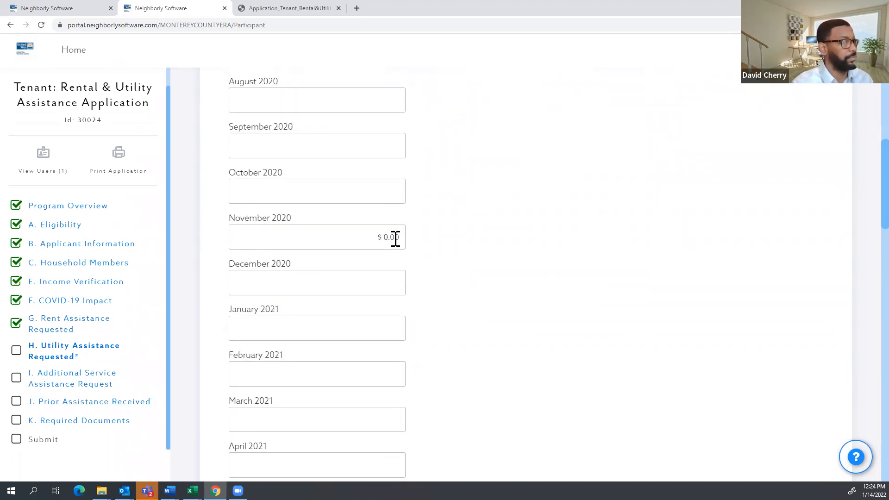
{"action": "scroll", "coordinate": [353, 338], "scroll_direction": "down", "scroll_amount": 5}
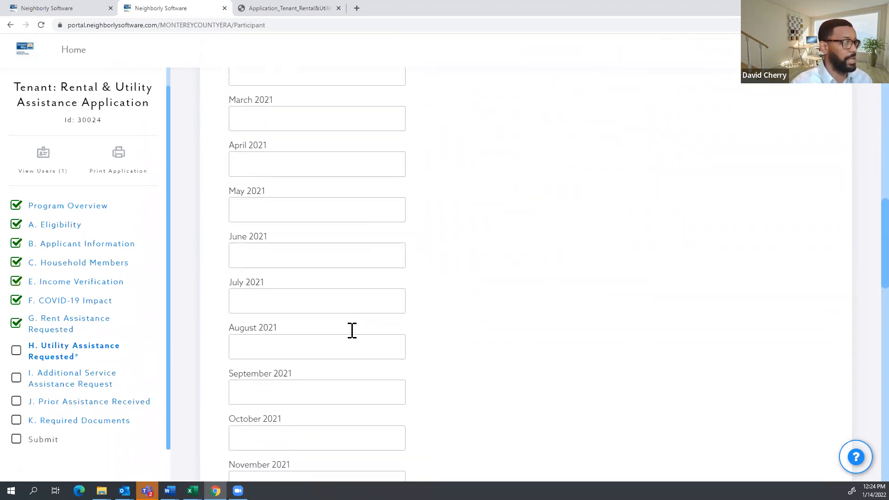
{"action": "left_click", "coordinate": [339, 402]}
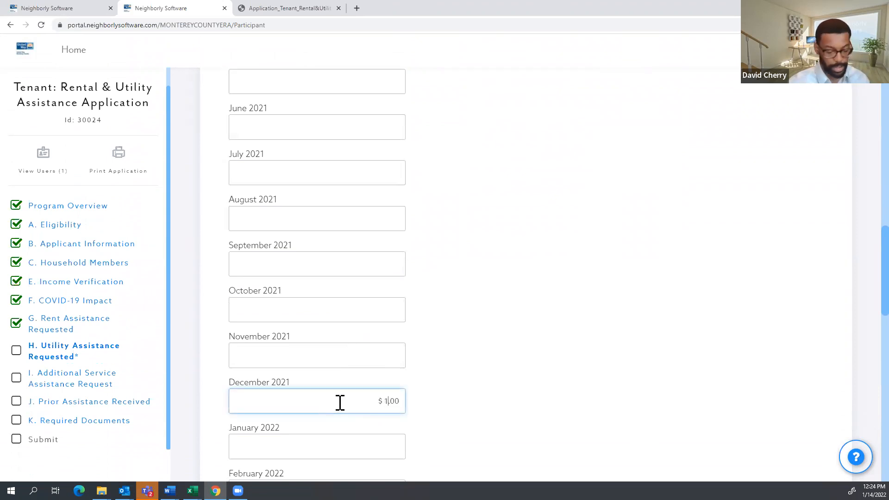
{"action": "type", "text": "150"}
{"action": "left_click", "coordinate": [604, 300]}
{"action": "scroll", "coordinate": [572, 287], "scroll_direction": "down", "scroll_amount": 15}
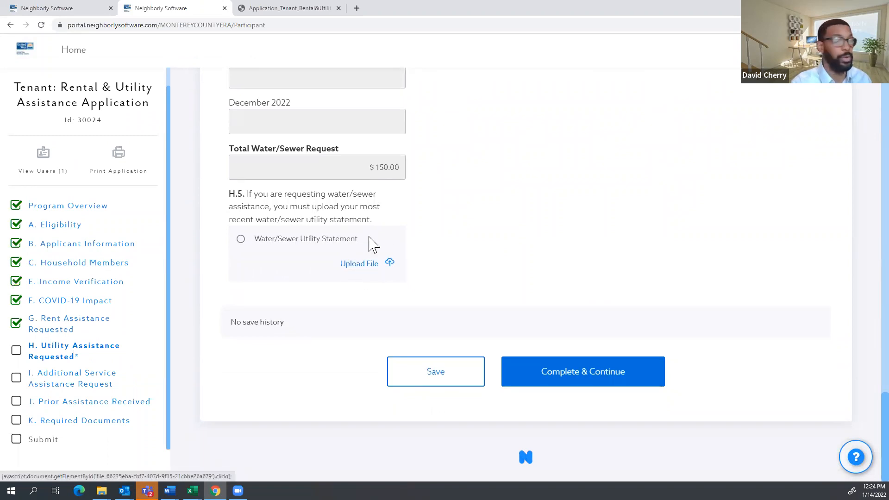
Complete the utility section and request internet assistance with AT&T as the provider.
{"action": "left_click", "coordinate": [578, 380]}
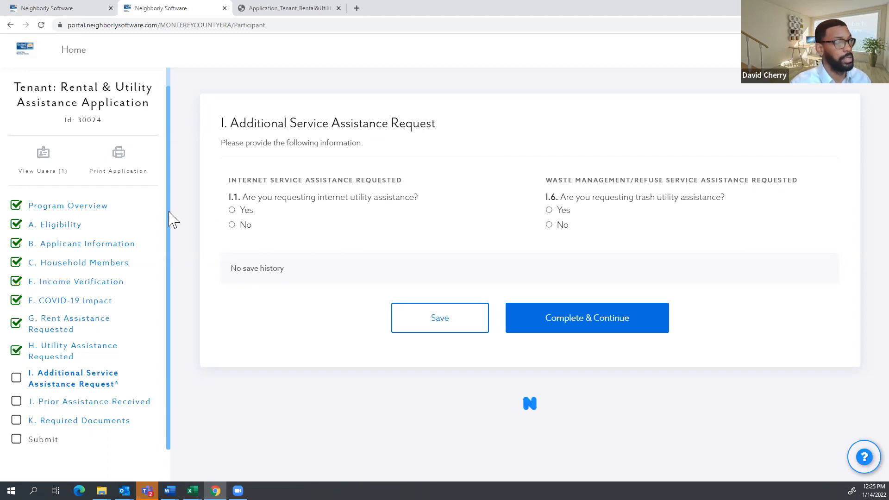
{"action": "left_click", "coordinate": [247, 212]}
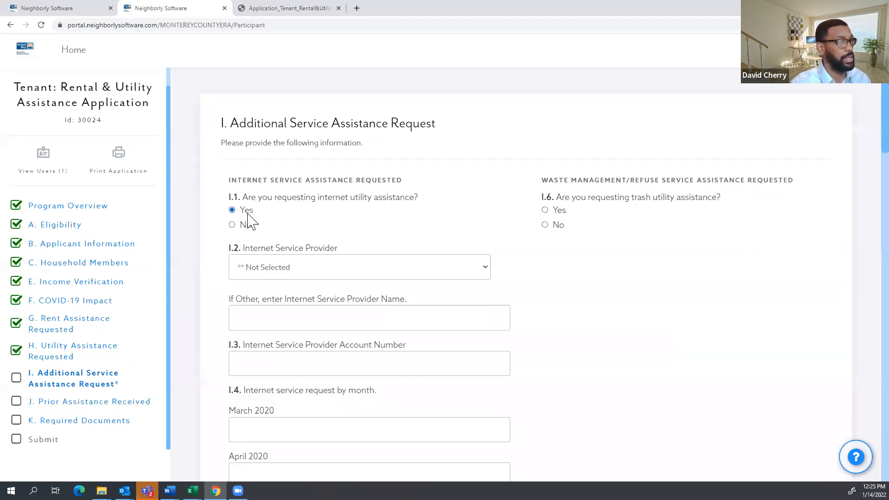
{"action": "left_click", "coordinate": [417, 274]}
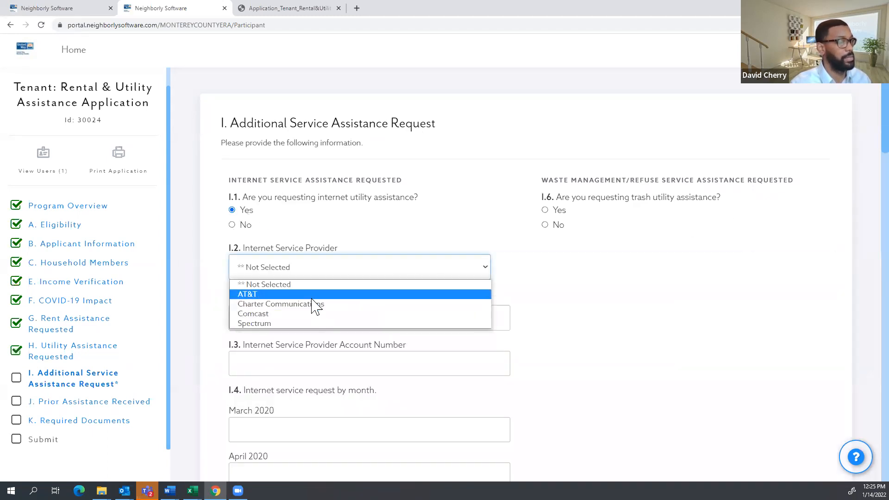
{"action": "key", "text": "Return"}
Clear the other-provider field, enter the internet account number, and request $175 for December 2021.
{"action": "left_click", "coordinate": [362, 311]}
{"action": "type", "text": "12345"}
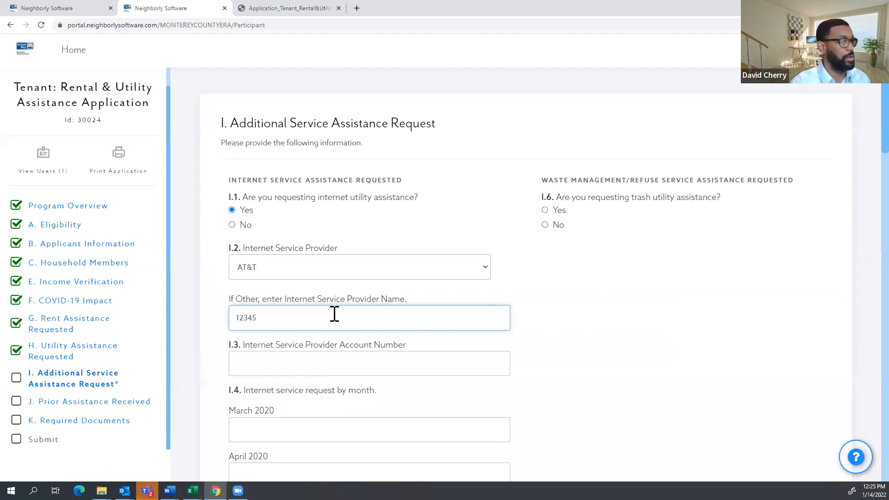
{"action": "left_click_drag", "start_coordinate": [335, 314], "coordinate": [146, 320]}
{"action": "key", "text": "BackSpace"}
{"action": "left_click", "coordinate": [256, 363]}
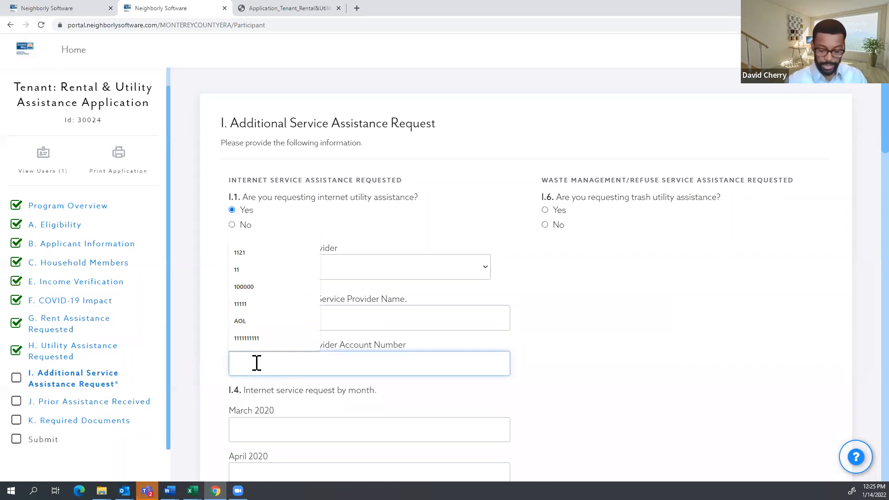
{"action": "type", "text": "12345"}
{"action": "scroll", "coordinate": [370, 269], "scroll_direction": "down", "scroll_amount": 8}
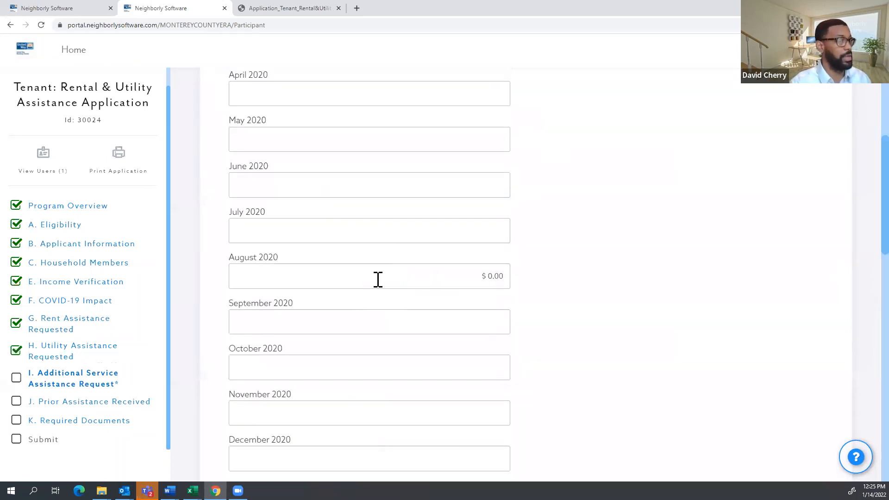
{"action": "scroll", "coordinate": [379, 279], "scroll_direction": "down", "scroll_amount": 13}
{"action": "left_click", "coordinate": [409, 389]}
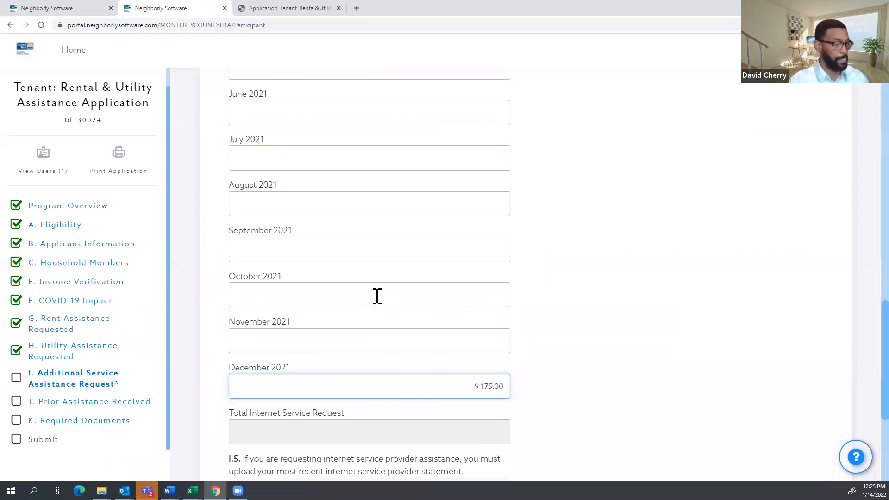
{"action": "type", "text": "175"}
{"action": "left_click", "coordinate": [663, 337]}
Mark the Additional Service Assistance Request section complete.
{"action": "scroll", "coordinate": [625, 327], "scroll_direction": "down", "scroll_amount": 3}
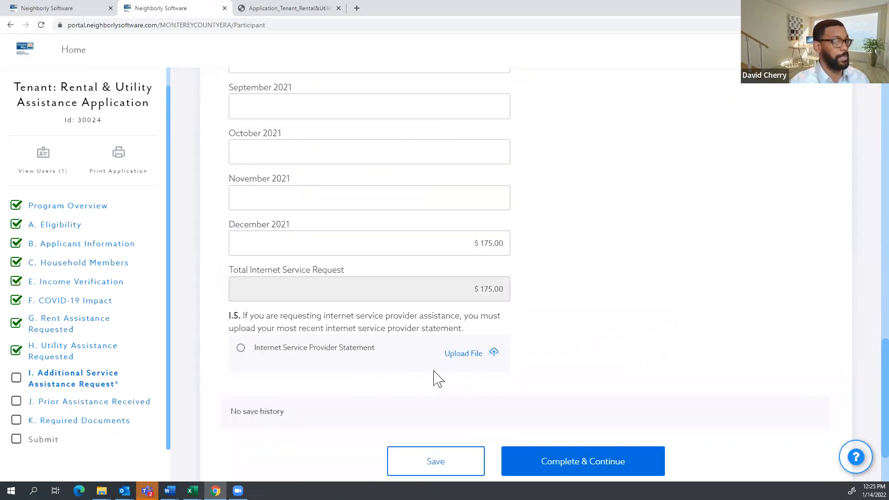
{"action": "scroll", "coordinate": [559, 349], "scroll_direction": "up", "scroll_amount": 20}
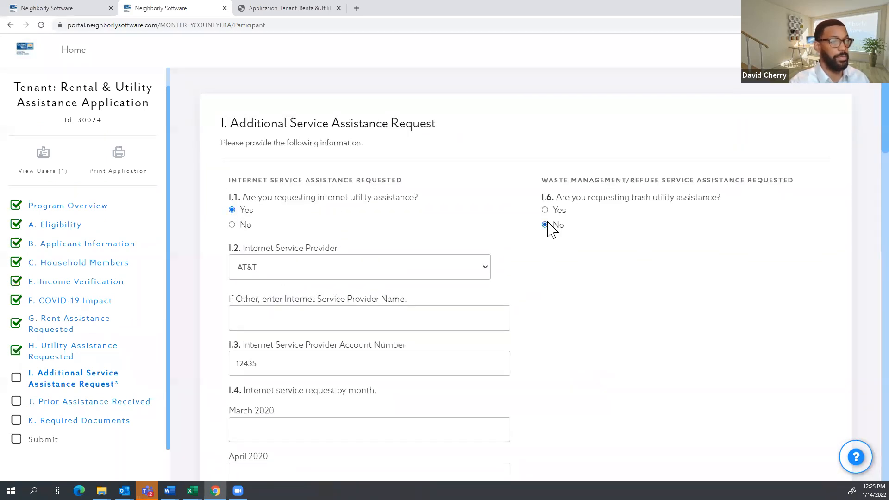
{"action": "scroll", "coordinate": [680, 237], "scroll_direction": "down", "scroll_amount": 20}
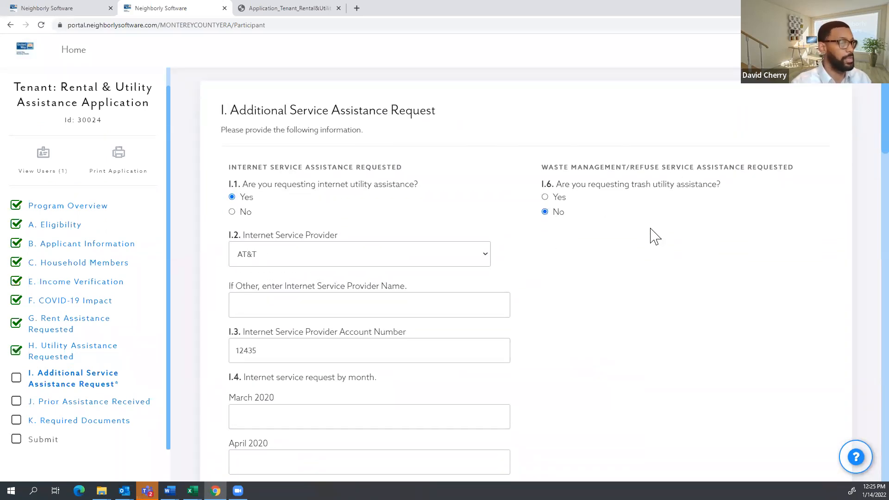
{"action": "left_click", "coordinate": [565, 361]}
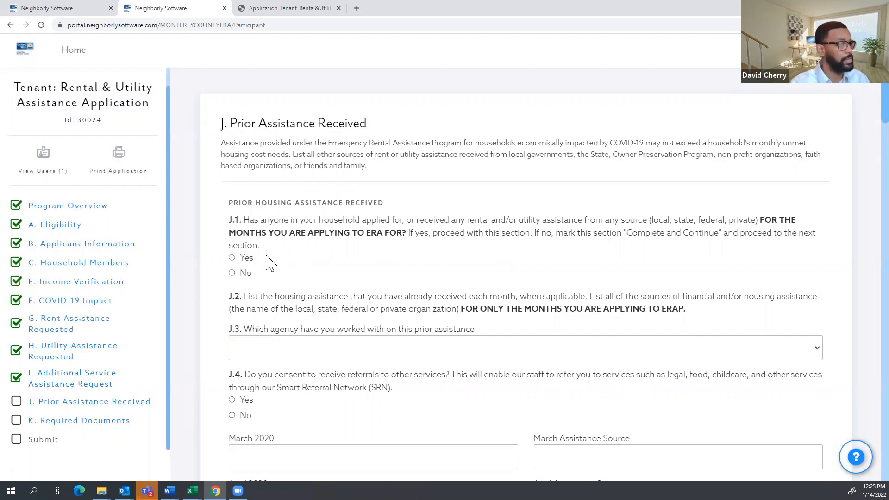
Answer Yes to having received prior assistance.
{"action": "left_click", "coordinate": [232, 273]}
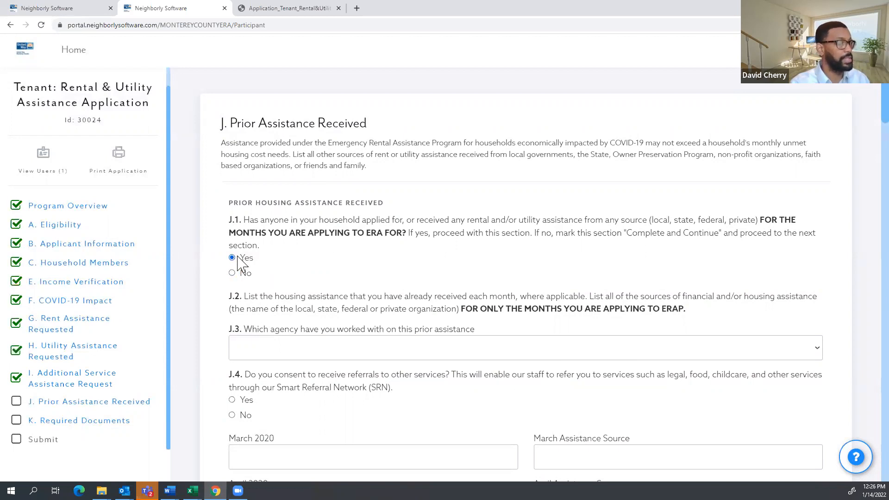
{"action": "scroll", "coordinate": [421, 240], "scroll_direction": "down", "scroll_amount": 6}
{"action": "scroll", "coordinate": [411, 228], "scroll_direction": "down", "scroll_amount": 15}
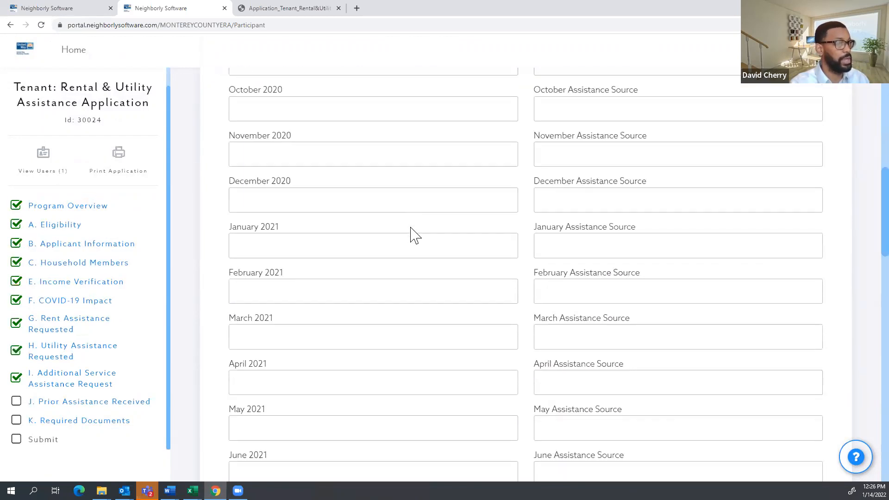
{"action": "scroll", "coordinate": [411, 228], "scroll_direction": "down", "scroll_amount": 10}
{"action": "scroll", "coordinate": [411, 232], "scroll_direction": "up", "scroll_amount": 14}
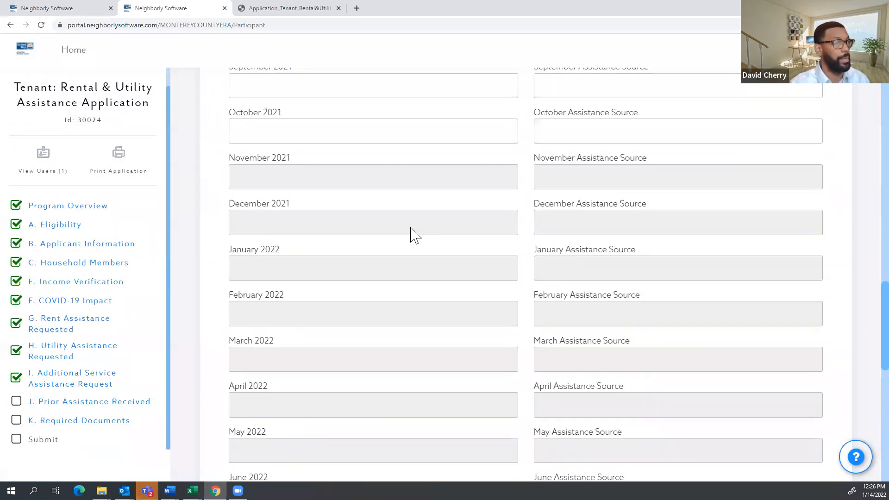
{"action": "scroll", "coordinate": [411, 231], "scroll_direction": "up", "scroll_amount": 12}
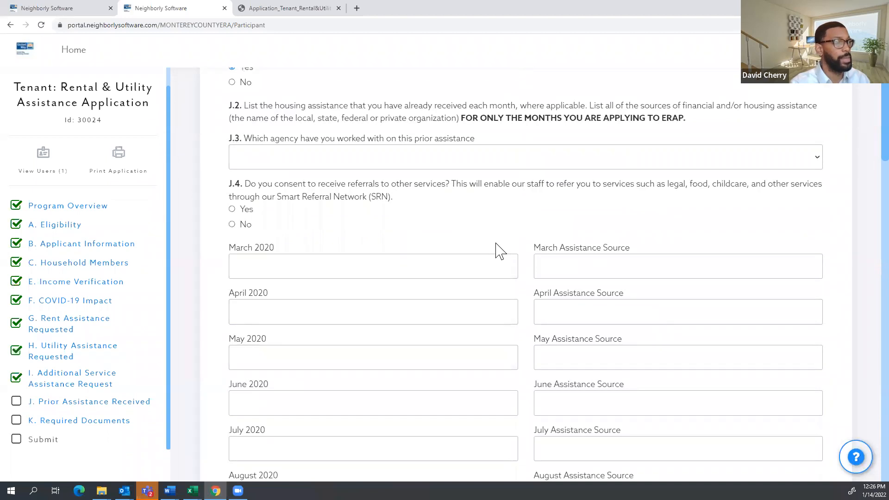
{"action": "scroll", "coordinate": [398, 272], "scroll_direction": "down", "scroll_amount": 15}
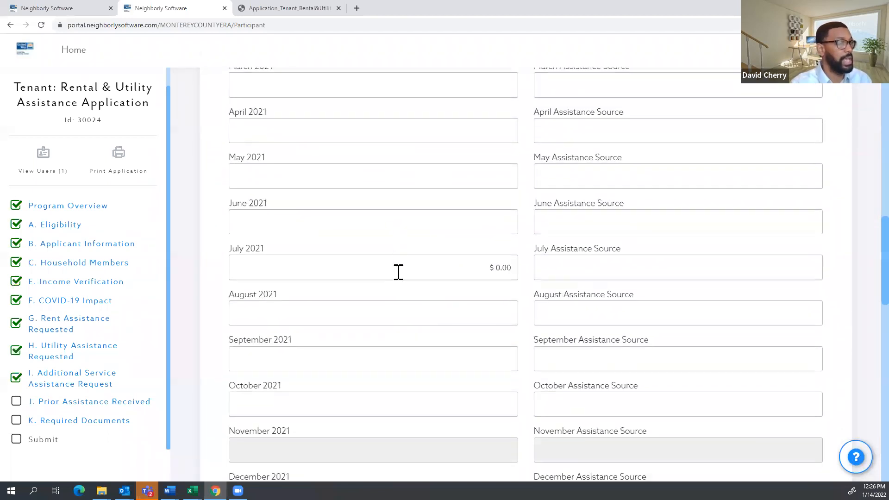
{"action": "scroll", "coordinate": [398, 271], "scroll_direction": "down", "scroll_amount": 2}
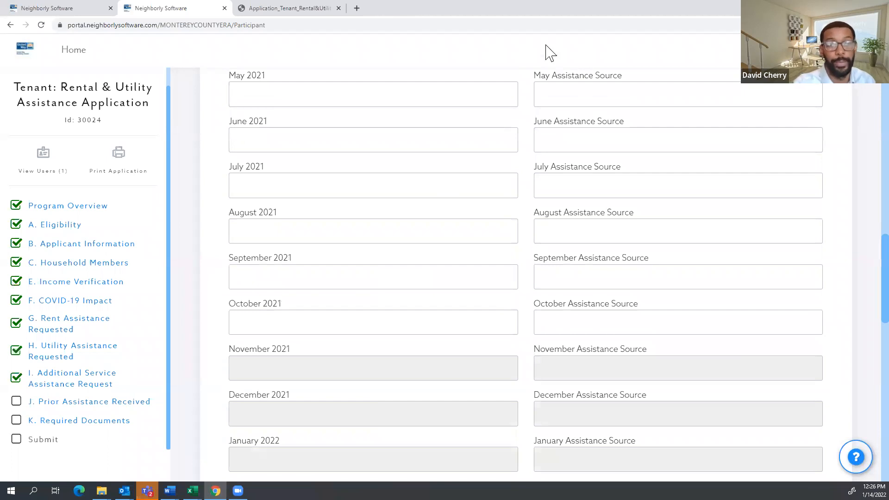
{"action": "scroll", "coordinate": [448, 259], "scroll_direction": "up", "scroll_amount": 1}
{"action": "scroll", "coordinate": [449, 260], "scroll_direction": "up", "scroll_amount": 10}
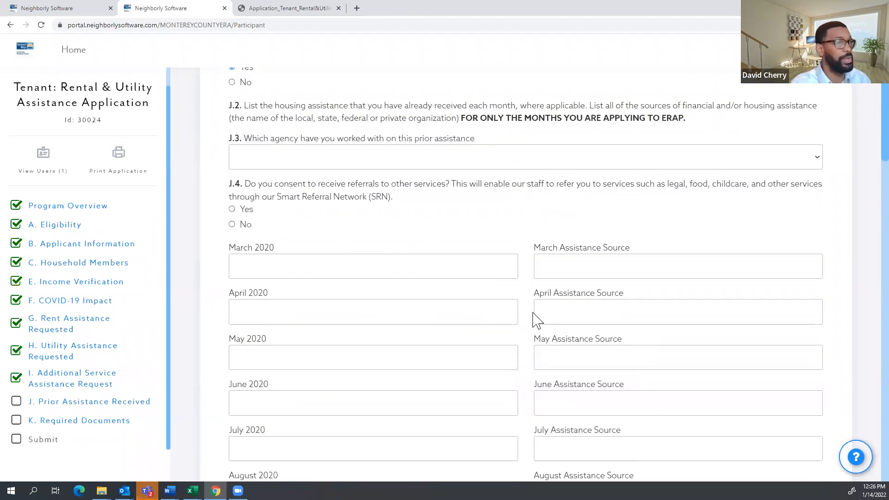
{"action": "scroll", "coordinate": [486, 319], "scroll_direction": "up", "scroll_amount": 3}
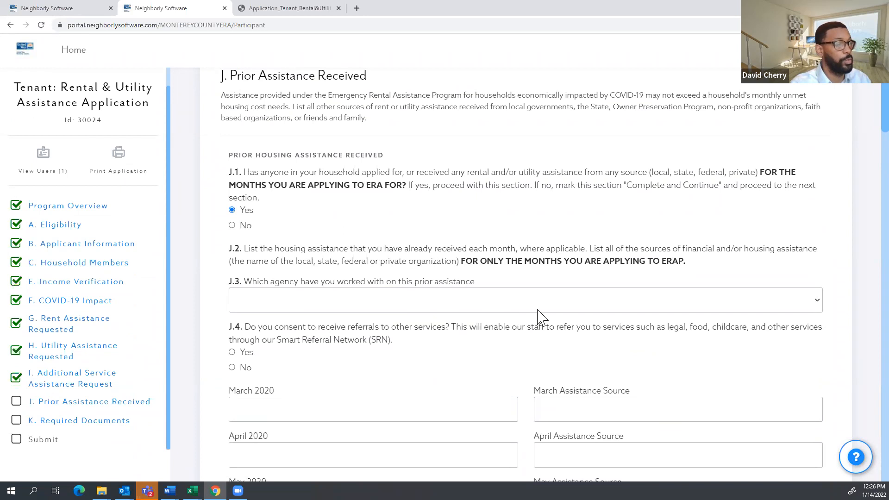
Name City of Salinas as the prior agency and consent to Smart Referral Network referrals.
{"action": "left_click", "coordinate": [680, 303]}
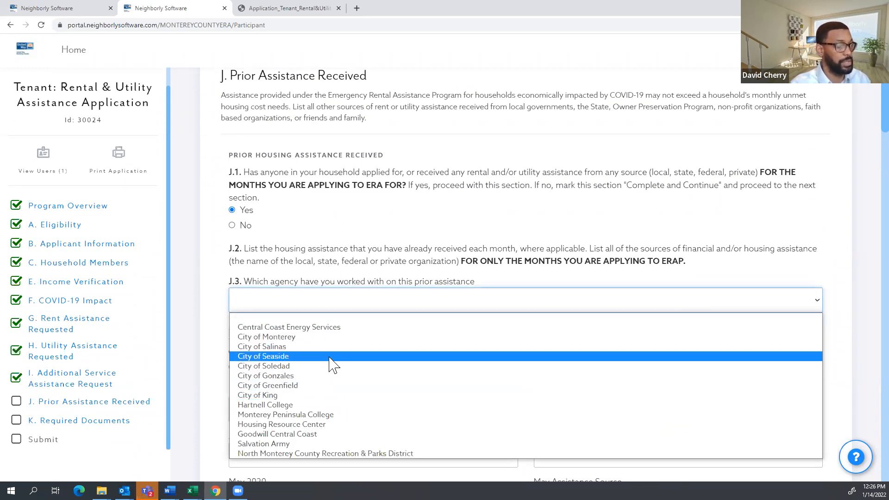
{"action": "left_click", "coordinate": [348, 347]}
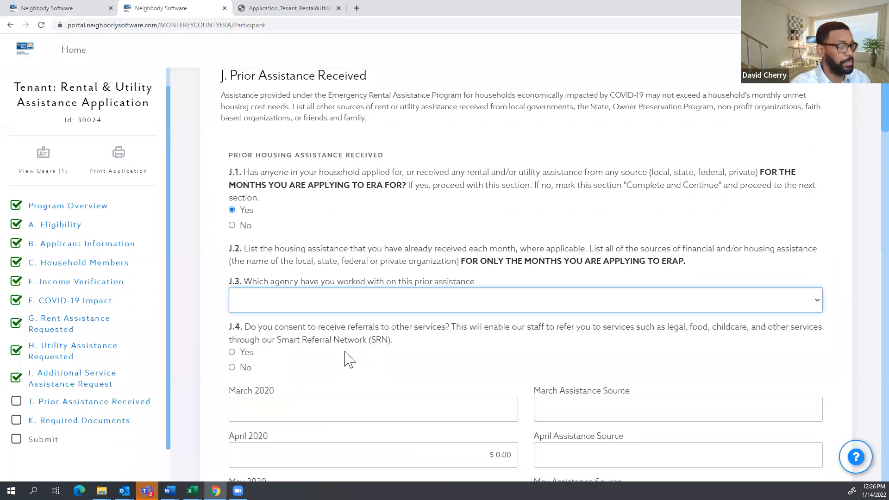
{"action": "scroll", "coordinate": [369, 333], "scroll_direction": "down", "scroll_amount": 2}
{"action": "left_click", "coordinate": [244, 258]}
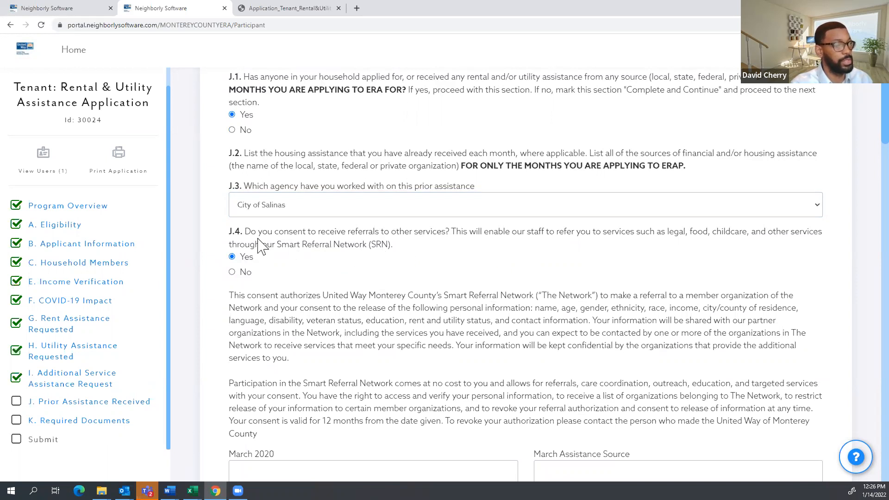
{"action": "scroll", "coordinate": [347, 283], "scroll_direction": "down", "scroll_amount": 1}
{"action": "left_click_drag", "start_coordinate": [278, 391], "coordinate": [234, 247]}
{"action": "scroll", "coordinate": [586, 294], "scroll_direction": "down", "scroll_amount": 2}
{"action": "scroll", "coordinate": [586, 294], "scroll_direction": "down", "scroll_amount": 20}
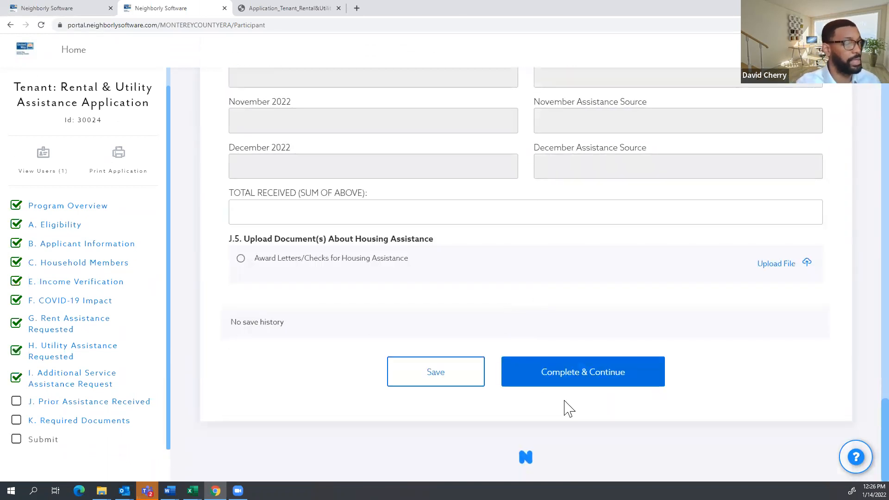
Complete the prior assistance section and review the required document list.
{"action": "left_click", "coordinate": [574, 383]}
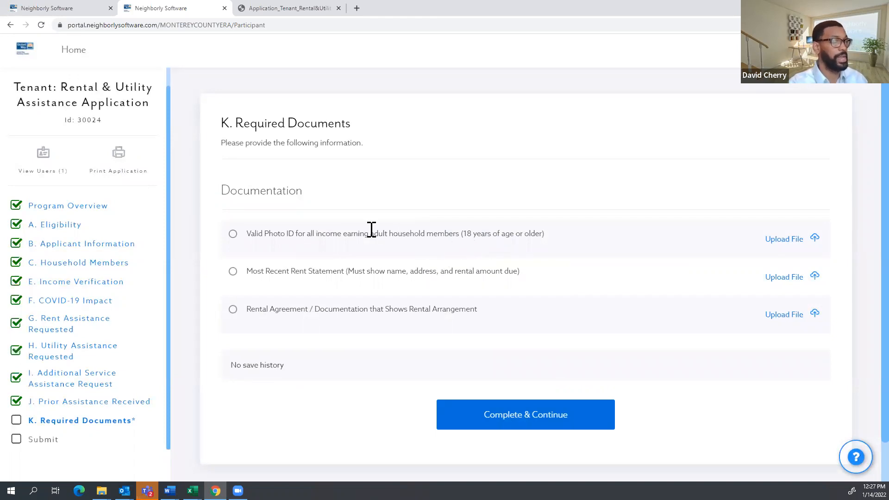
{"action": "left_click_drag", "start_coordinate": [545, 234], "coordinate": [256, 234]}
{"action": "left_click_drag", "start_coordinate": [477, 308], "coordinate": [251, 309]}
{"action": "left_click_drag", "start_coordinate": [520, 272], "coordinate": [253, 267]}
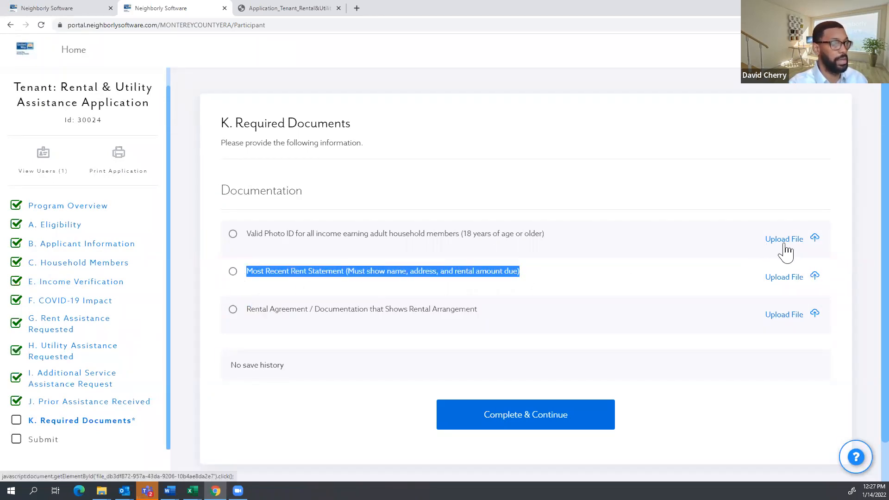
{"action": "left_click", "coordinate": [708, 266]}
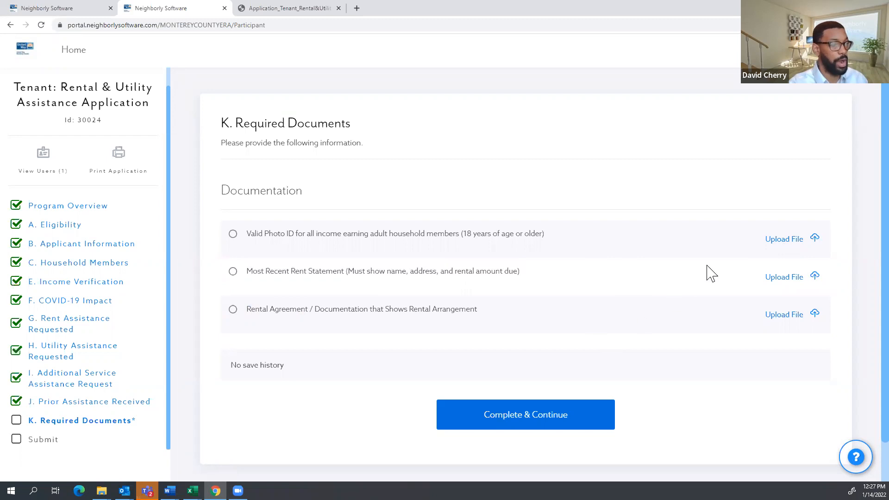
Upload Kickoff Meeting_United Way.pptx as the photo ID document.
{"action": "left_click", "coordinate": [785, 243]}
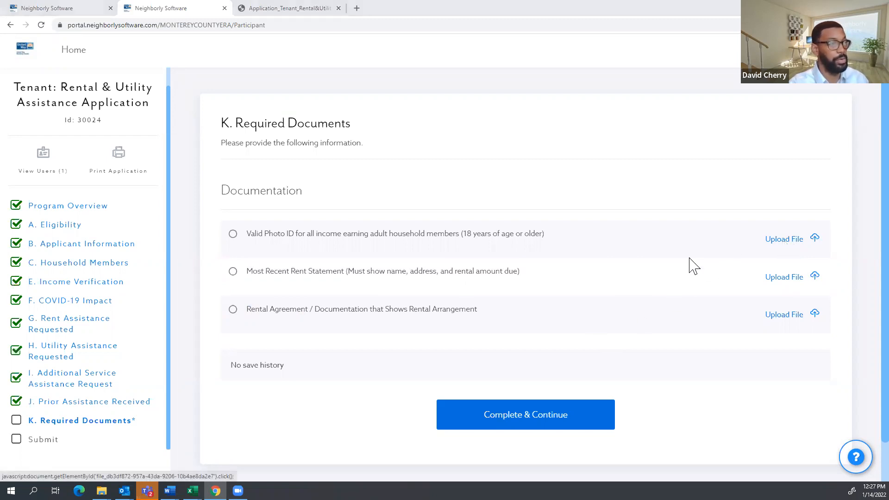
{"action": "left_click", "coordinate": [52, 172]}
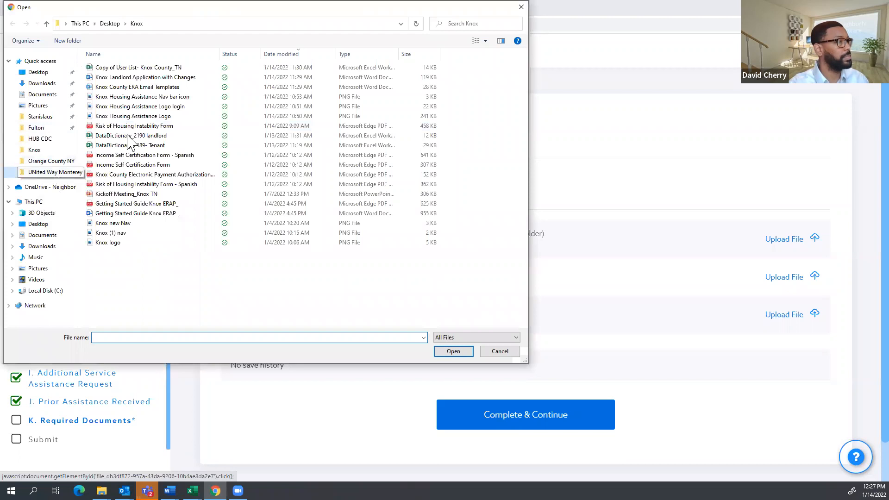
{"action": "left_click", "coordinate": [130, 96]}
{"action": "left_click", "coordinate": [457, 351]}
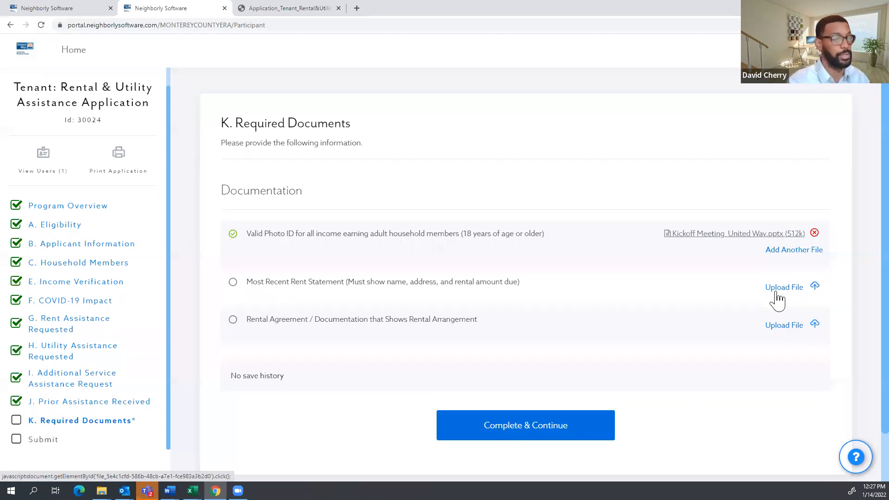
Upload the SELF ATTESTATION FORM UWMC 2021-2 PDF as the rental agreement document.
{"action": "left_click", "coordinate": [782, 326]}
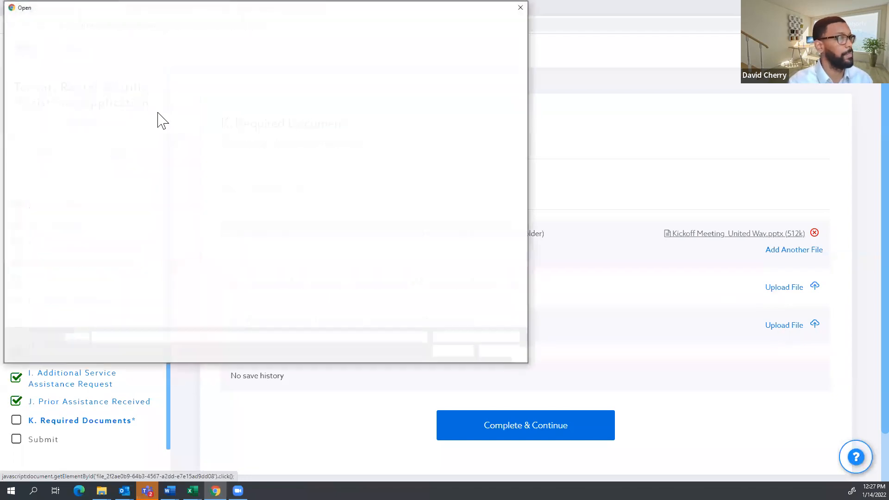
{"action": "left_click", "coordinate": [132, 135]}
{"action": "left_click", "coordinate": [456, 354]}
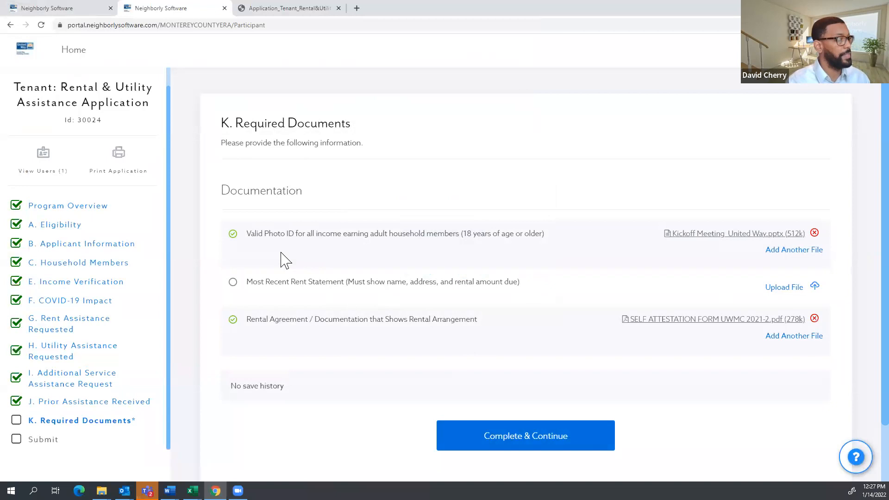
{"action": "scroll", "coordinate": [486, 398], "scroll_direction": "down", "scroll_amount": 1}
Complete the Required Documents section and return to B. Applicant Information.
{"action": "left_click", "coordinate": [499, 396]}
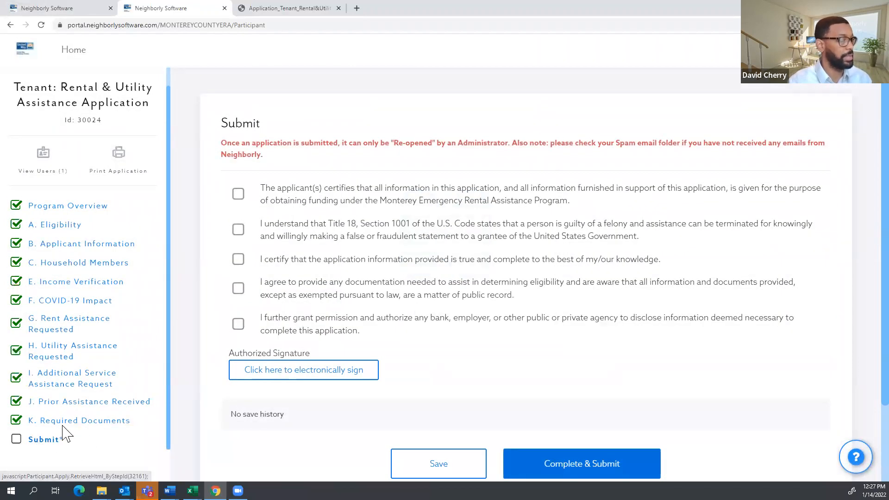
{"action": "left_click", "coordinate": [56, 252]}
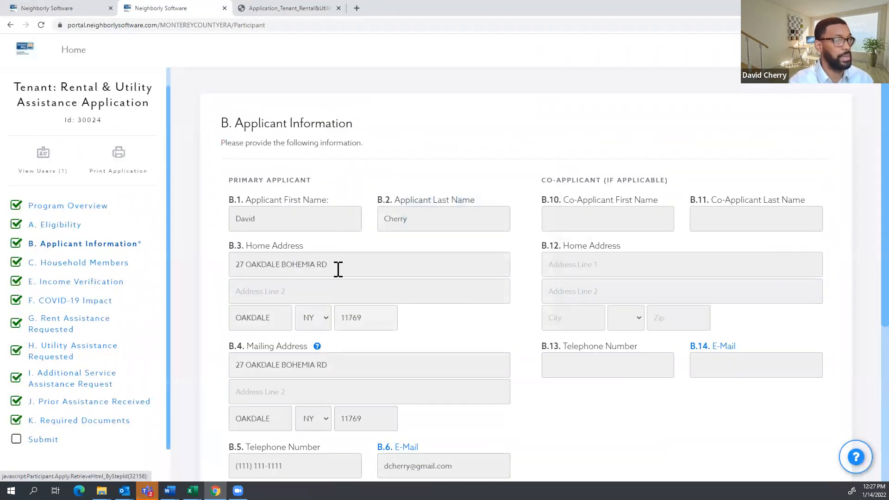
{"action": "scroll", "coordinate": [625, 287], "scroll_direction": "down", "scroll_amount": 5}
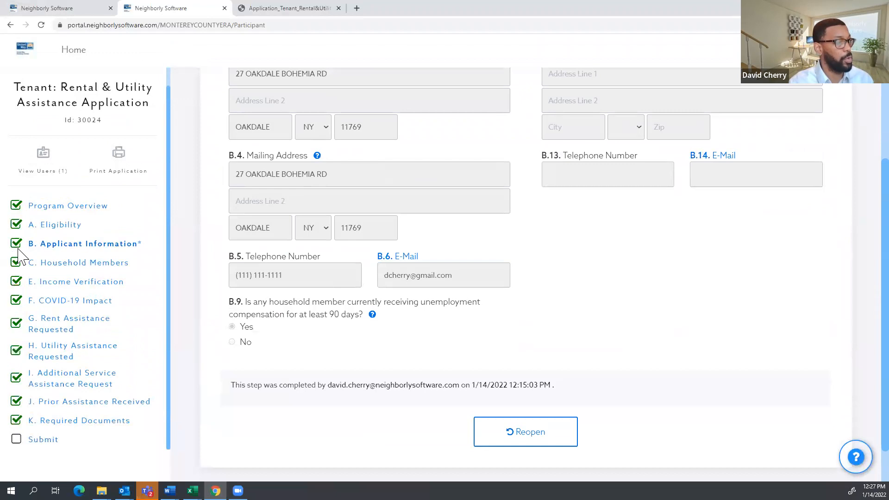
{"action": "scroll", "coordinate": [536, 344], "scroll_direction": "up", "scroll_amount": 3}
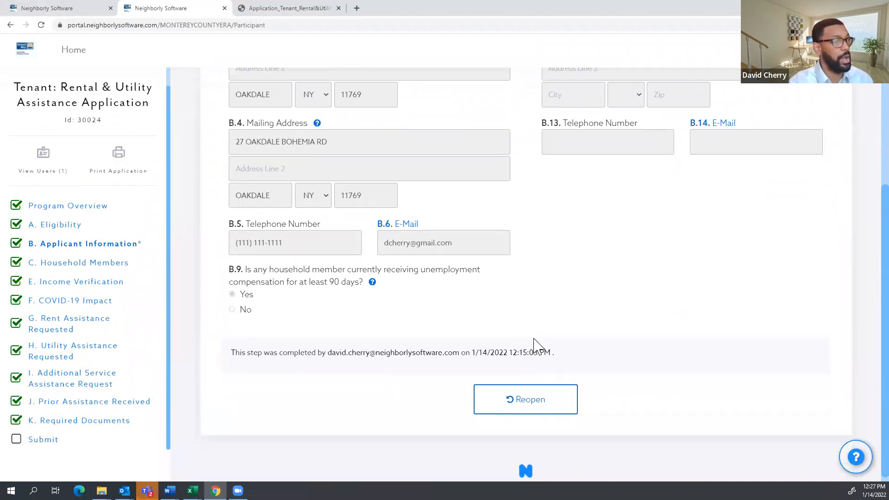
Reopen the completed Applicant Information step for editing.
{"action": "left_click", "coordinate": [319, 169]}
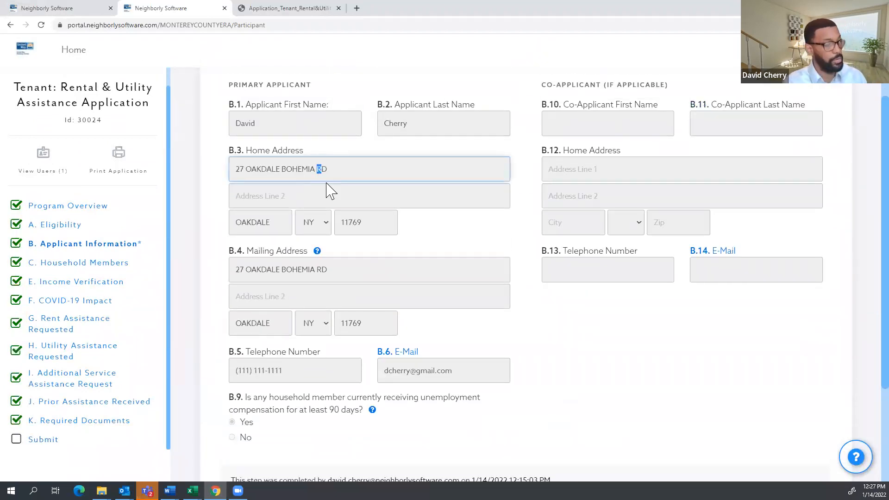
{"action": "left_click", "coordinate": [531, 331]}
{"action": "scroll", "coordinate": [532, 333], "scroll_direction": "down", "scroll_amount": 3}
{"action": "left_click", "coordinate": [542, 392]}
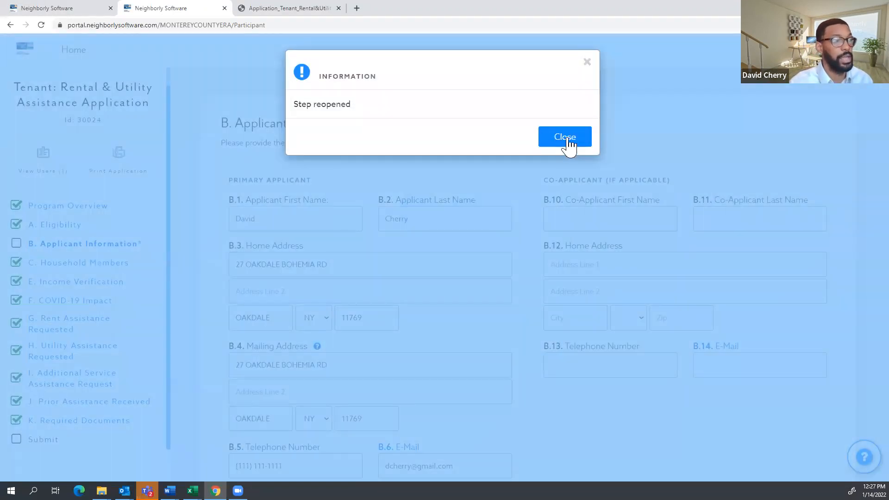
Dismiss the Step reopened notice and review the Applicant Information fields.
{"action": "left_click", "coordinate": [569, 143]}
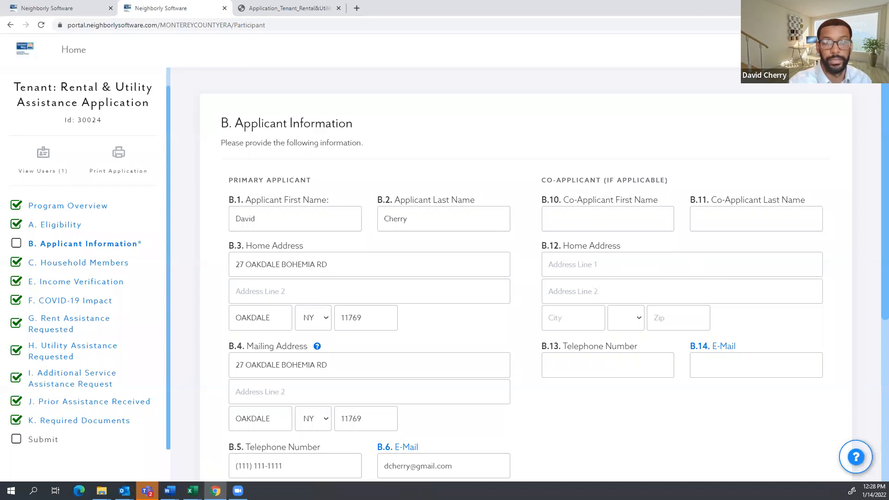
{"action": "scroll", "coordinate": [496, 293], "scroll_direction": "down", "scroll_amount": 5}
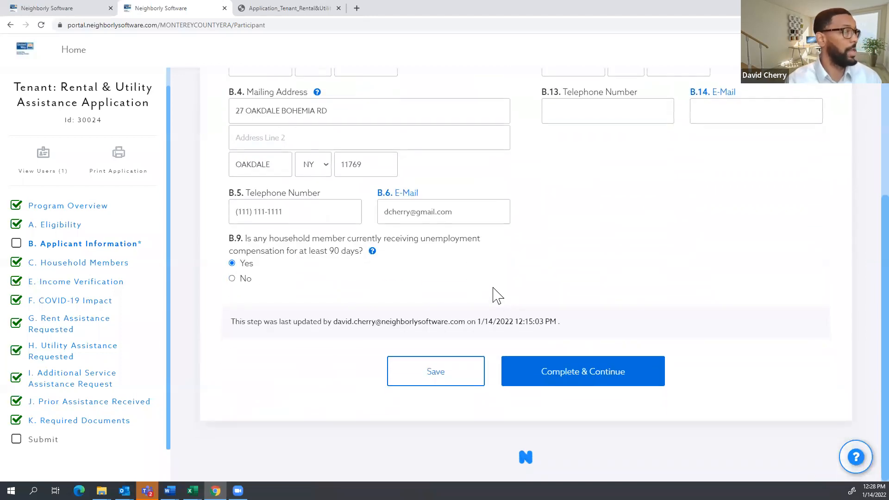
{"action": "scroll", "coordinate": [463, 293], "scroll_direction": "up", "scroll_amount": 5}
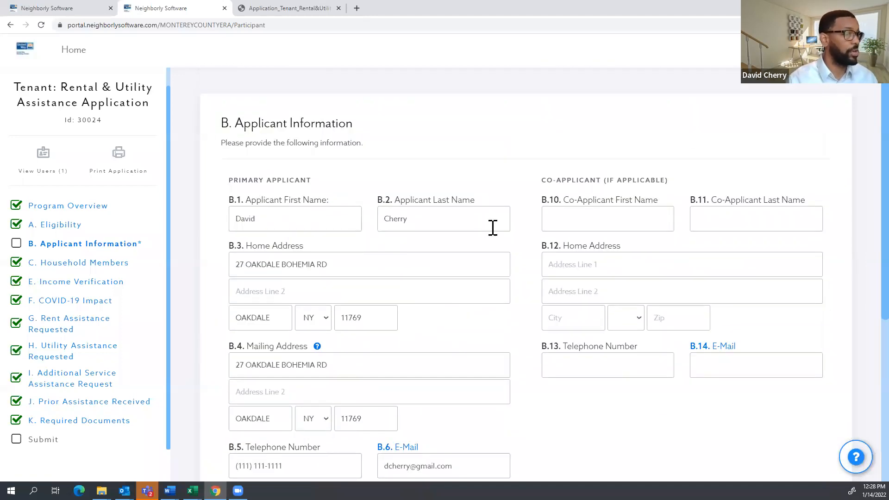
{"action": "scroll", "coordinate": [504, 337], "scroll_direction": "down", "scroll_amount": 5}
{"action": "scroll", "coordinate": [425, 208], "scroll_direction": "up", "scroll_amount": 5}
Check the applicant's last name, then Complete & Continue Applicant Information to the Submit page.
{"action": "left_click_drag", "start_coordinate": [425, 208], "coordinate": [380, 200]}
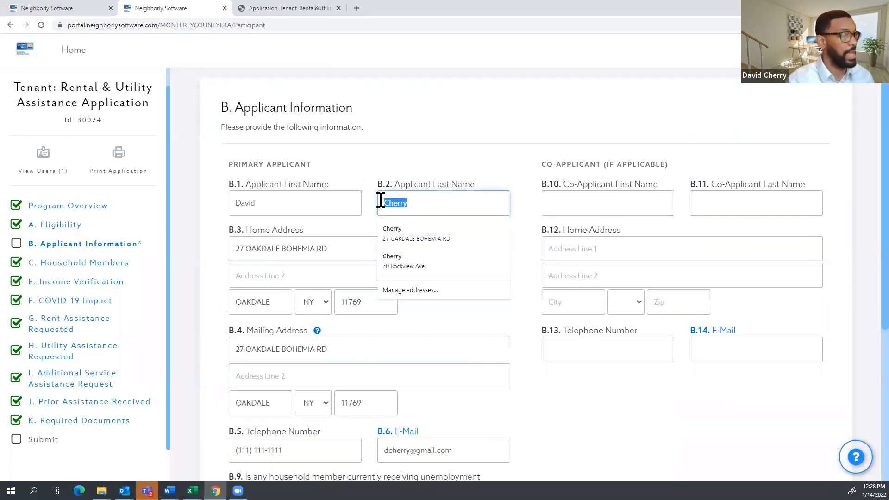
{"action": "left_click", "coordinate": [478, 162]}
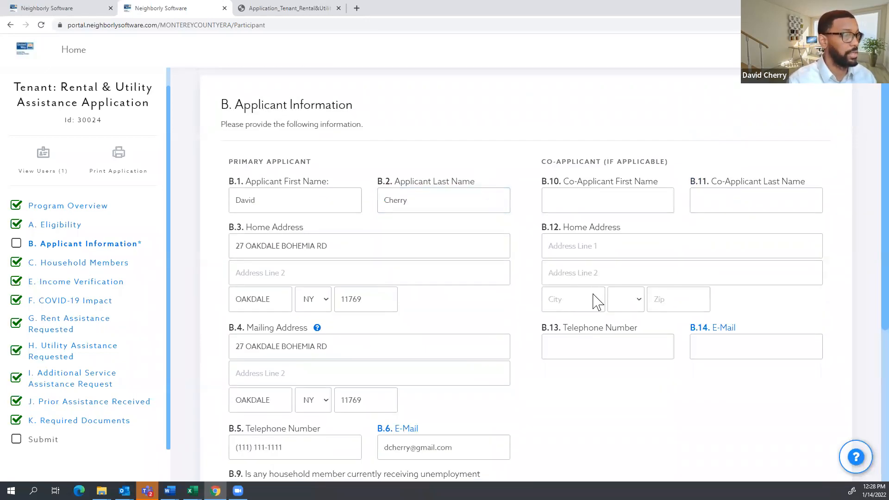
{"action": "scroll", "coordinate": [574, 375], "scroll_direction": "down", "scroll_amount": 5}
{"action": "left_click", "coordinate": [574, 375]}
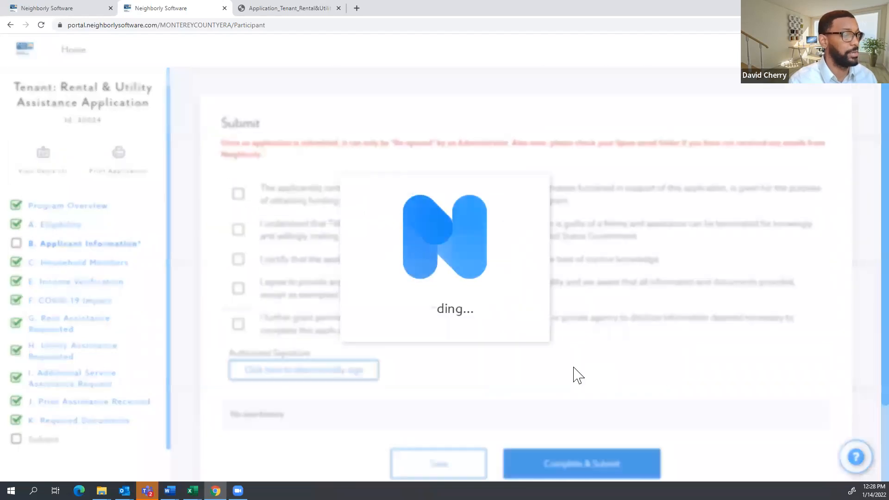
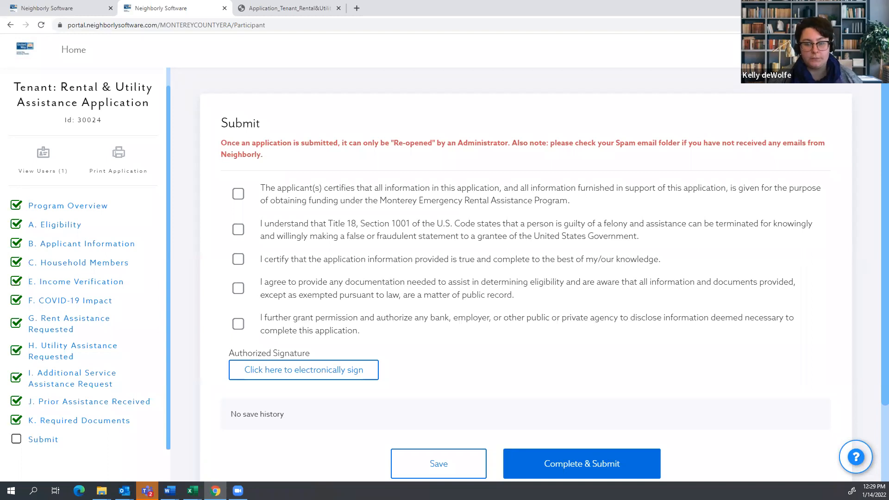
Tick the certification statements on the application's Submit page, through the final permission statement.
{"action": "left_click", "coordinate": [238, 194]}
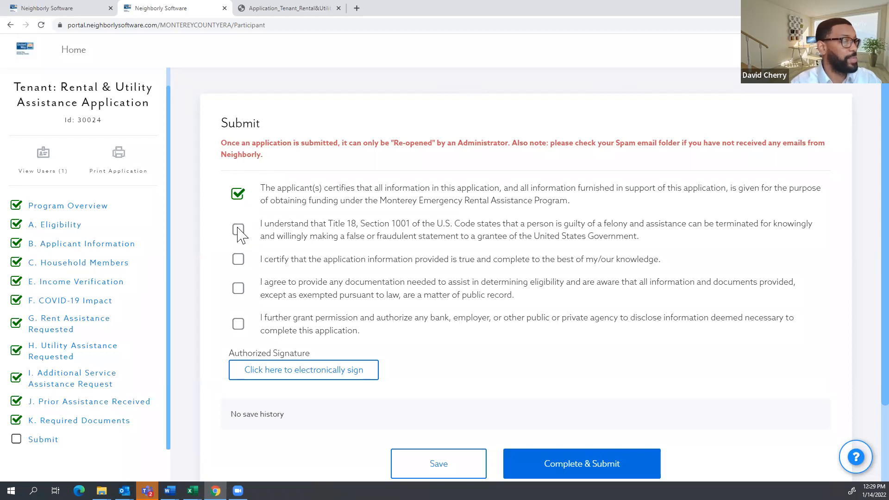
{"action": "left_click", "coordinate": [238, 258]}
{"action": "left_click", "coordinate": [244, 296]}
{"action": "left_click", "coordinate": [238, 327]}
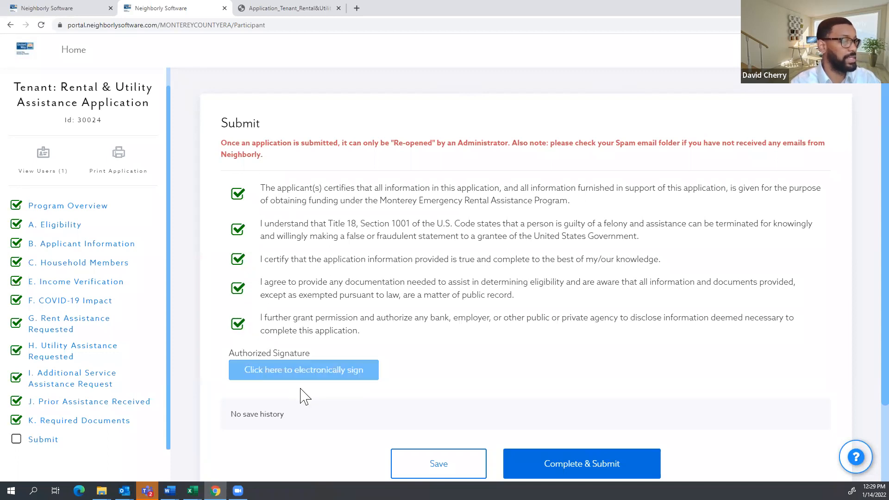
Electronically sign the application using the suggested signer name.
{"action": "left_click", "coordinate": [306, 376]}
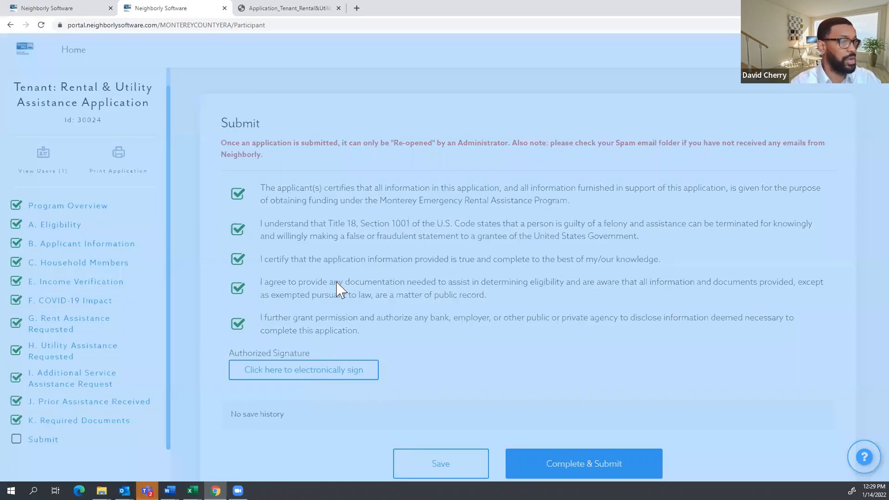
{"action": "left_click", "coordinate": [343, 183]}
{"action": "left_click", "coordinate": [330, 208]}
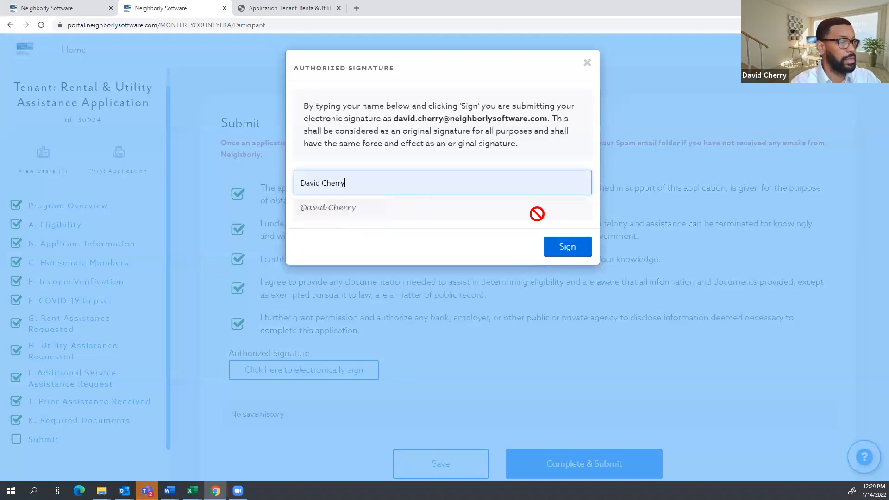
{"action": "left_click", "coordinate": [565, 248]}
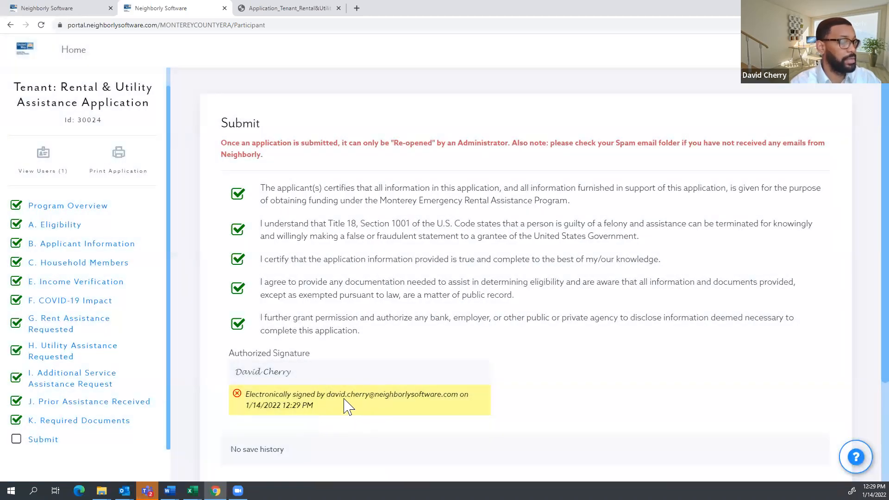
{"action": "scroll", "coordinate": [341, 369], "scroll_direction": "down", "scroll_amount": 2}
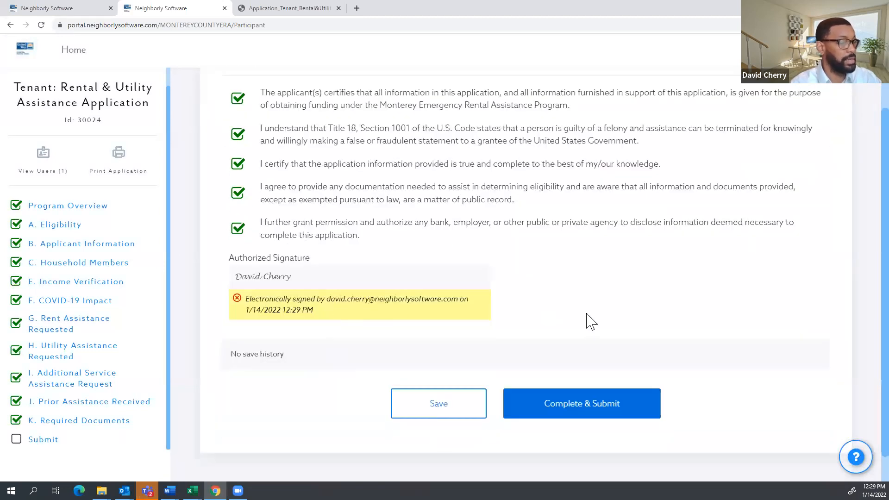
{"action": "scroll", "coordinate": [541, 341], "scroll_direction": "down", "scroll_amount": 1}
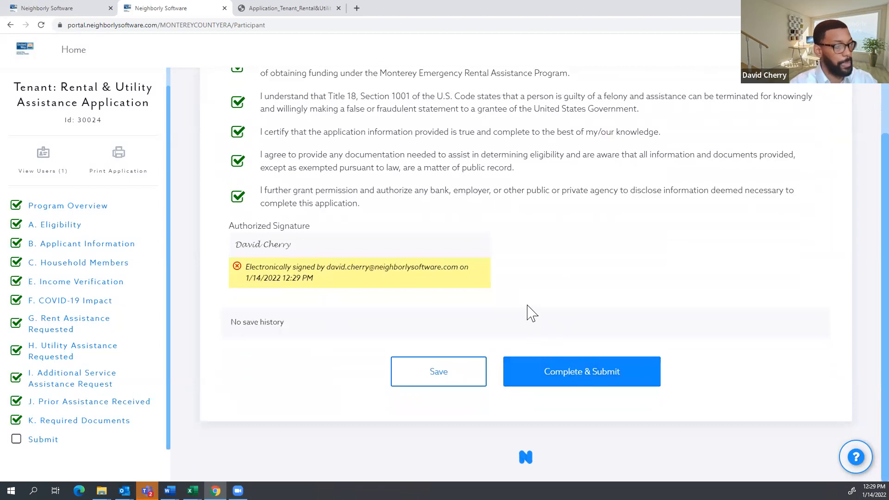
Complete & Submit the application, then highlight the confirmation, portal address and contact details.
{"action": "left_click", "coordinate": [590, 381]}
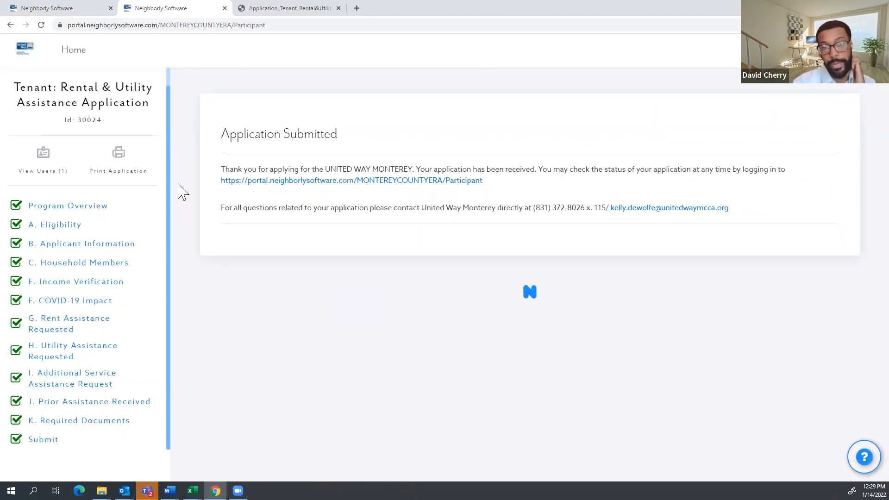
{"action": "left_click_drag", "start_coordinate": [757, 222], "coordinate": [222, 164]}
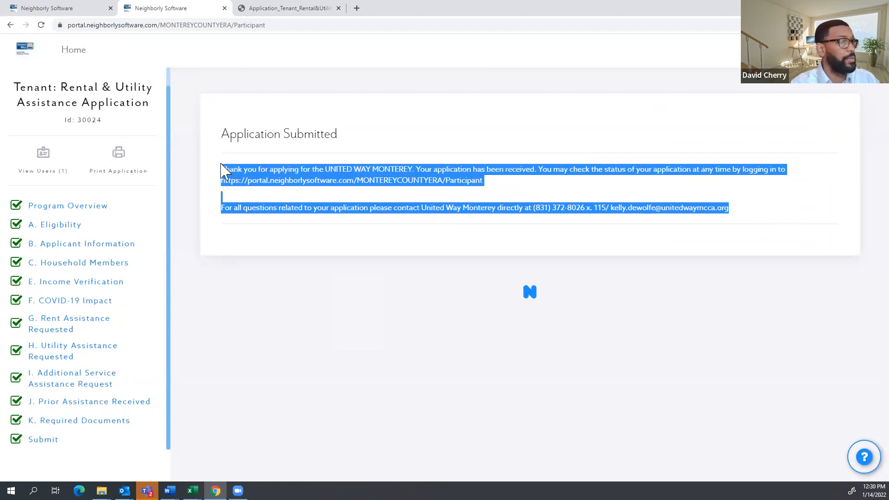
{"action": "left_click", "coordinate": [430, 124]}
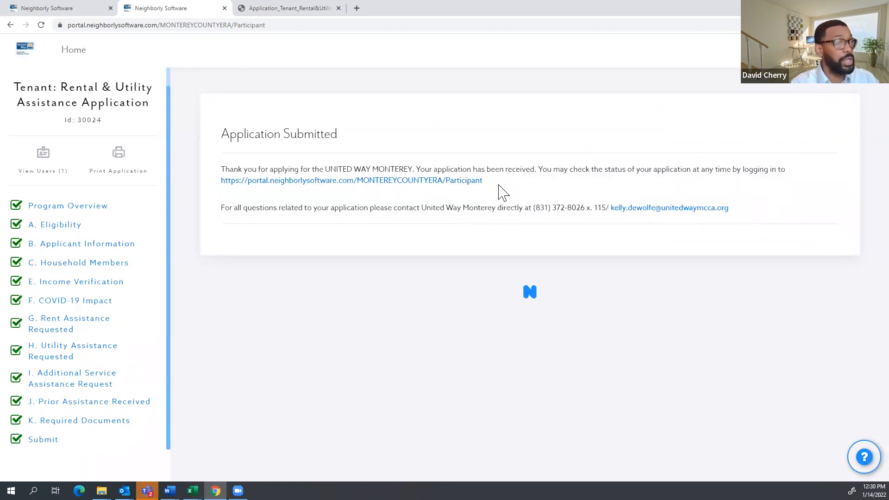
{"action": "left_click_drag", "start_coordinate": [502, 188], "coordinate": [224, 182]}
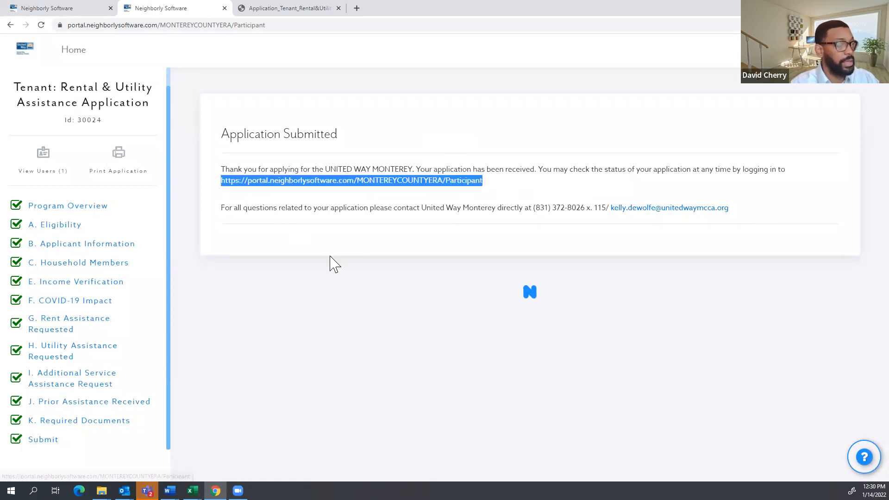
{"action": "left_click", "coordinate": [373, 302]}
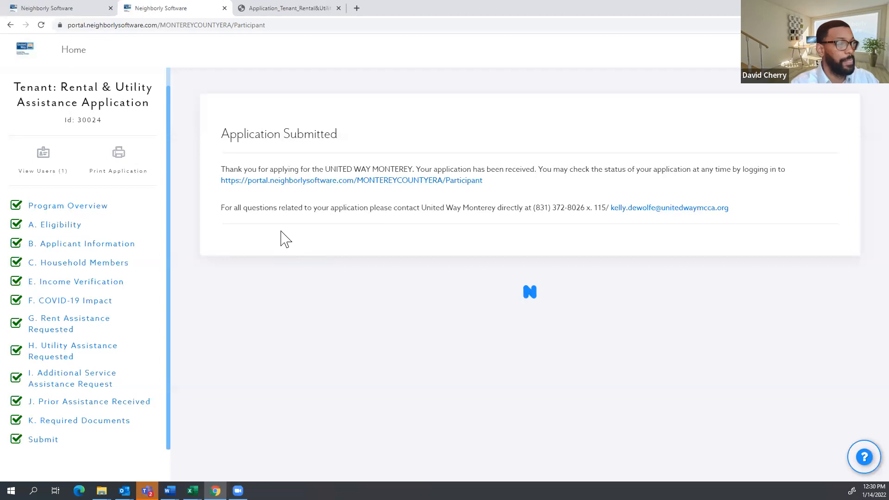
{"action": "left_click_drag", "start_coordinate": [750, 214], "coordinate": [499, 208]}
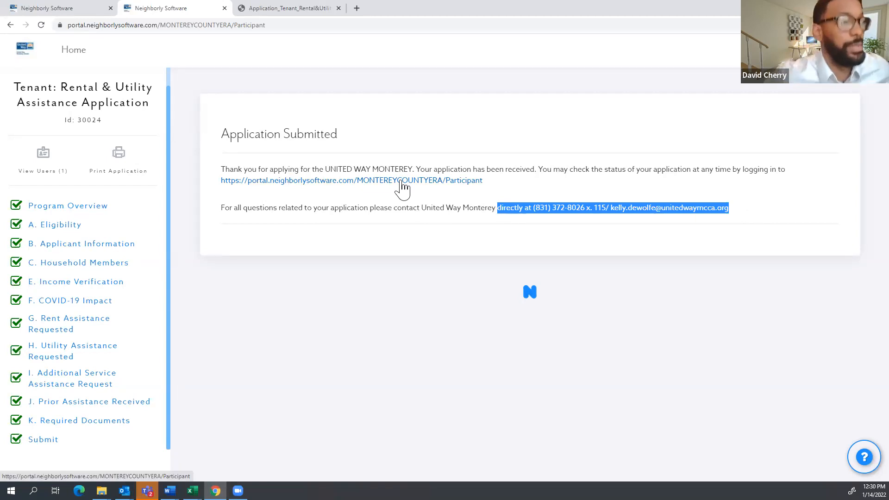
Close the application document tab and sign out from the administration dashboard tab.
{"action": "left_click", "coordinate": [338, 8]}
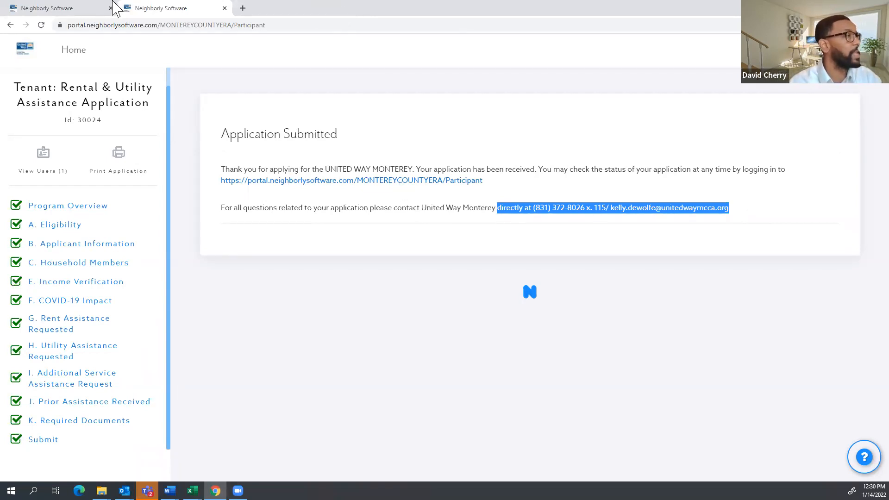
{"action": "left_click", "coordinate": [74, 10]}
{"action": "left_click", "coordinate": [790, 249]}
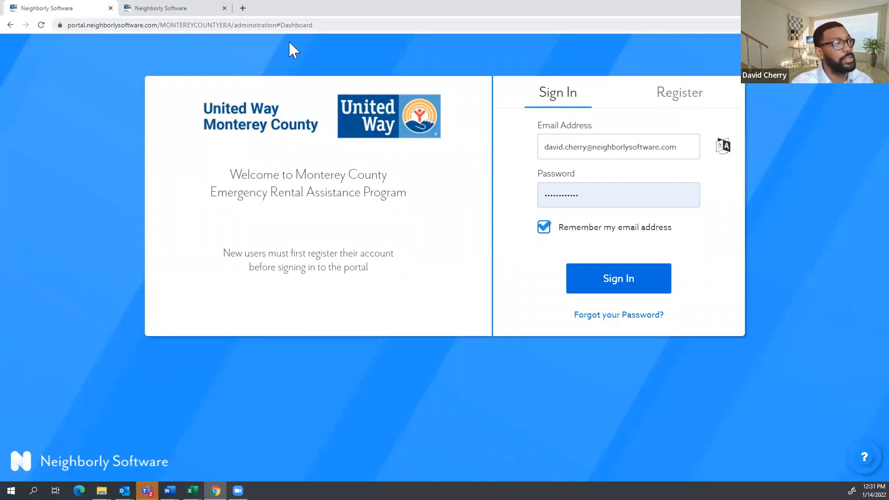
{"action": "left_click", "coordinate": [680, 102]}
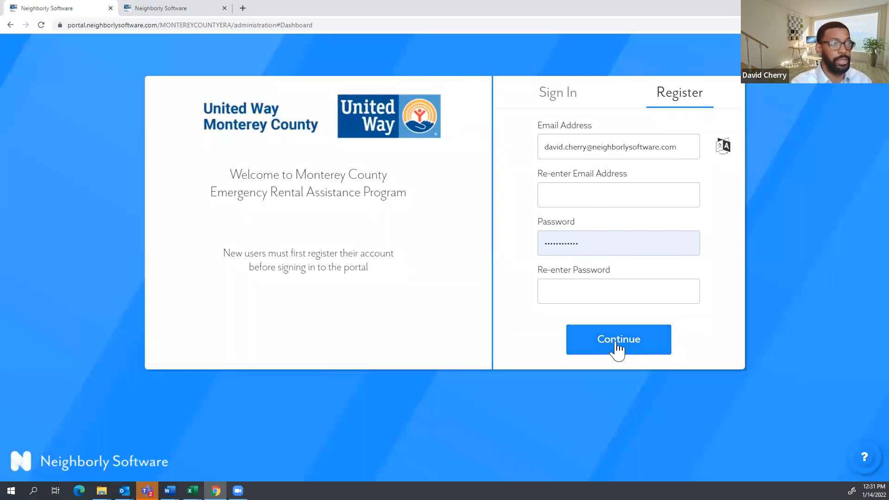
{"action": "left_click", "coordinate": [579, 98]}
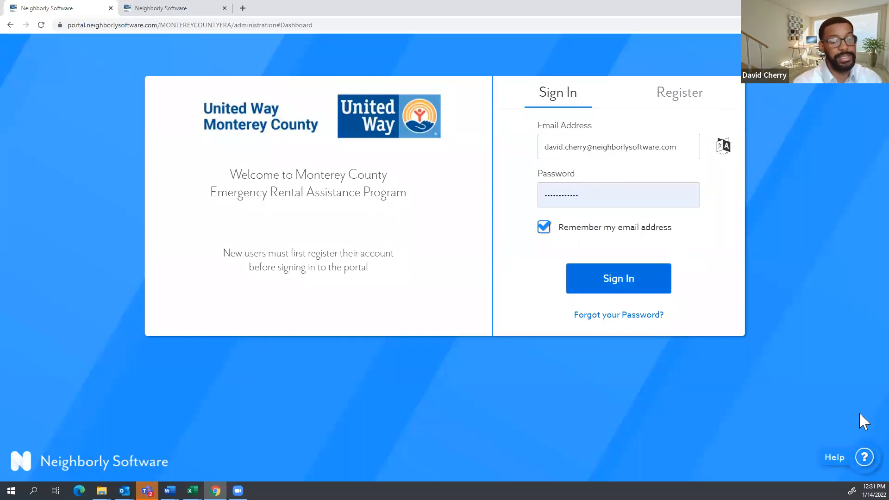
{"action": "left_click", "coordinate": [864, 456]}
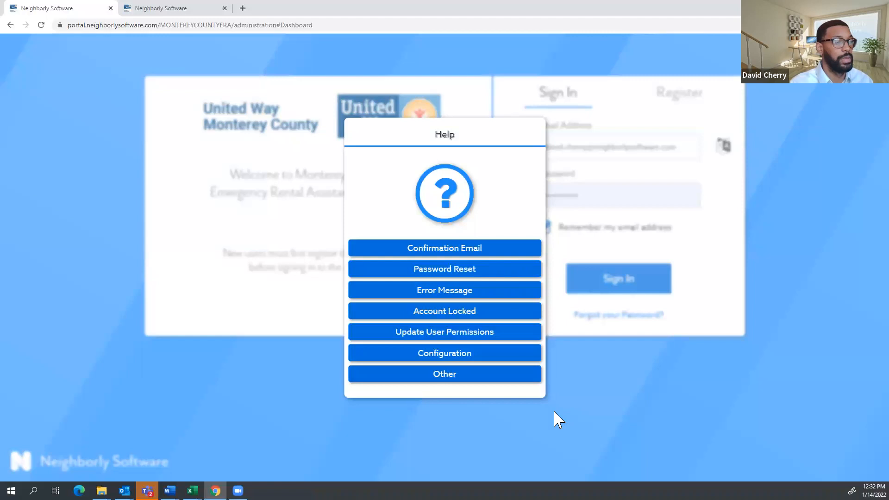
{"action": "left_click", "coordinate": [596, 434]}
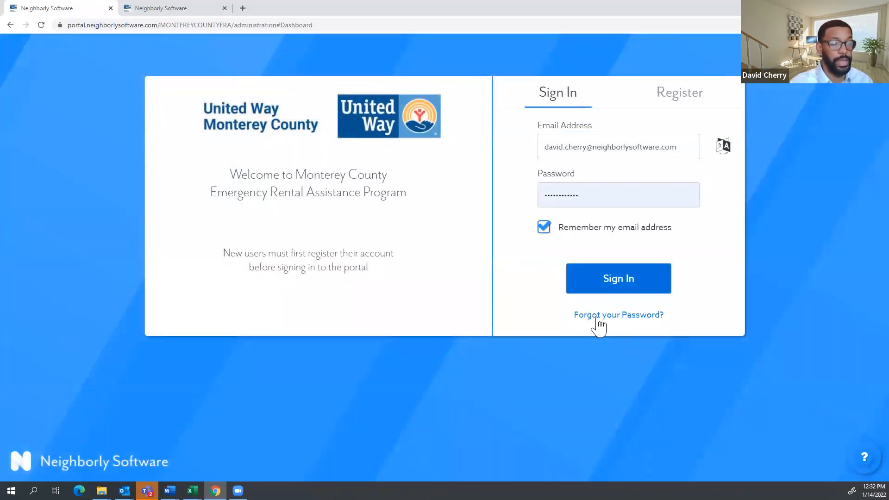
{"action": "left_click", "coordinate": [860, 460]}
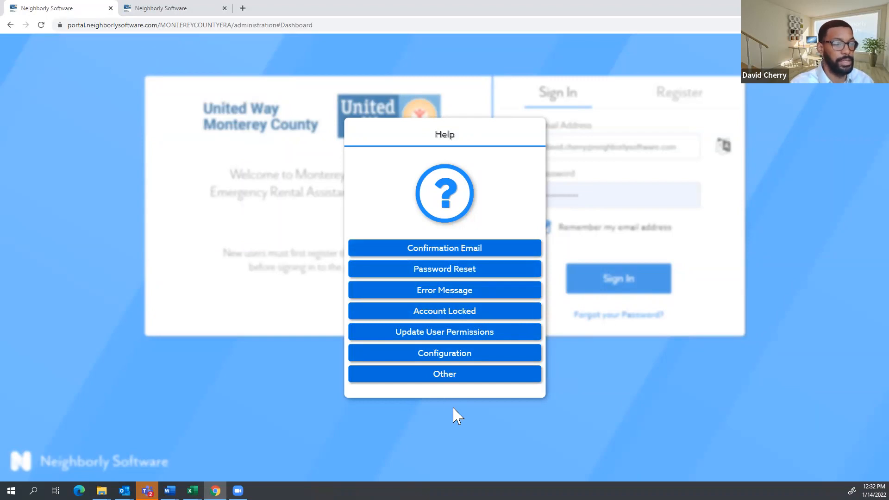
{"action": "left_click", "coordinate": [547, 426]}
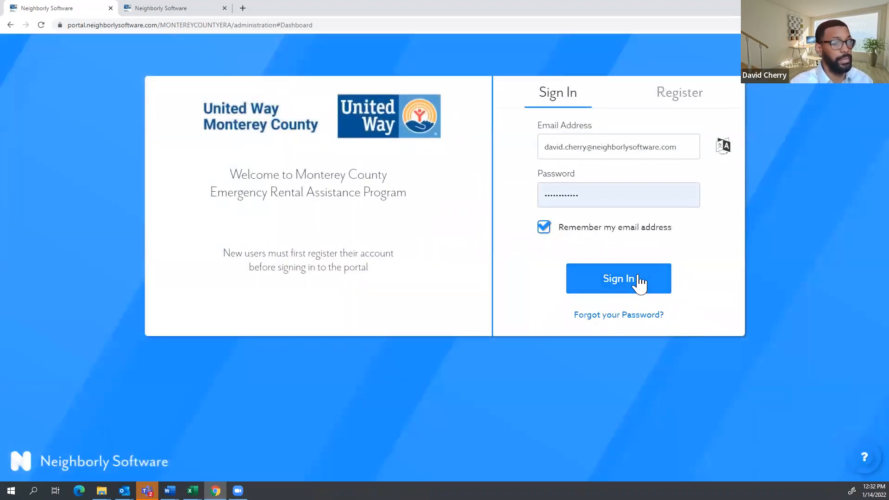
Sign back in and switch the dashboard program to Landlord: Rental Assistance.
{"action": "left_click", "coordinate": [639, 275]}
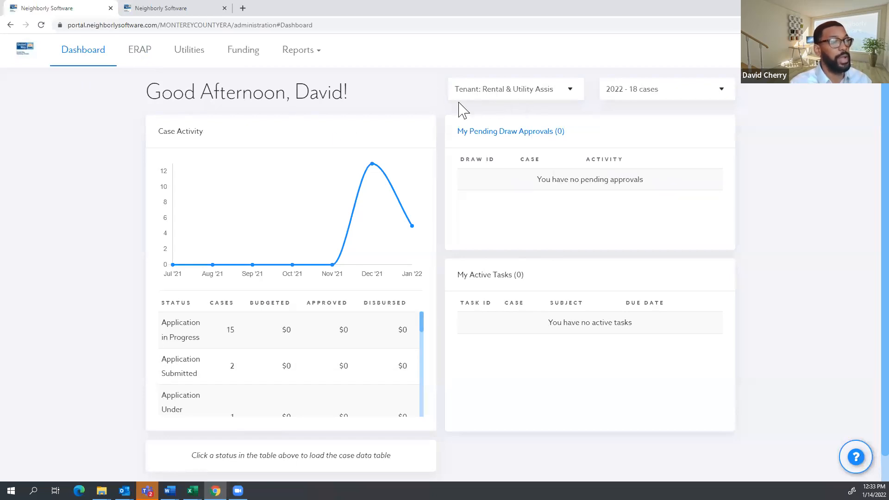
{"action": "left_click", "coordinate": [500, 96]}
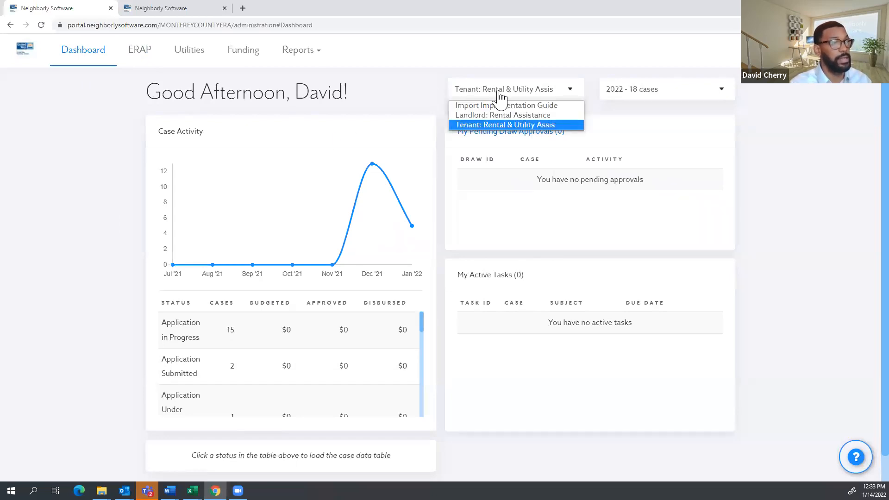
{"action": "left_click", "coordinate": [407, 81]}
{"action": "left_click", "coordinate": [540, 95]}
{"action": "left_click", "coordinate": [512, 116]}
Toggle between Tenant and Landlord programs, ending on Landlord: Rental Assistance with year 2022 kept.
{"action": "left_click", "coordinate": [522, 97]}
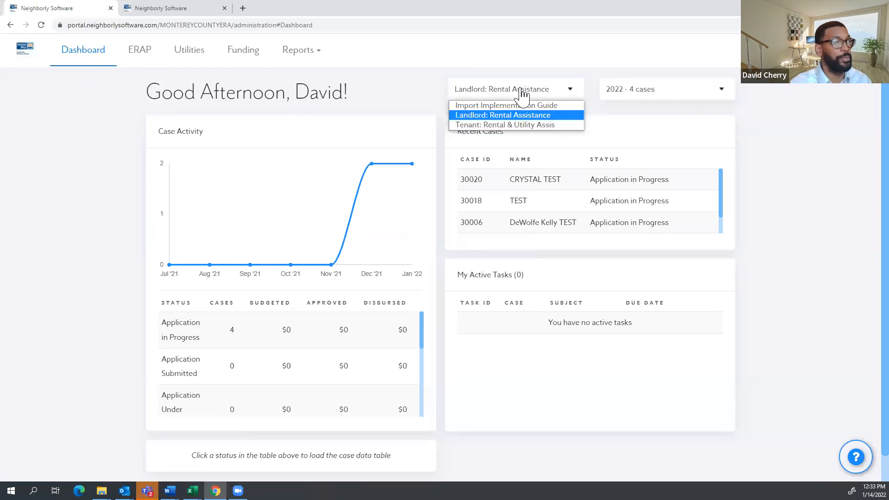
{"action": "left_click", "coordinate": [507, 126]}
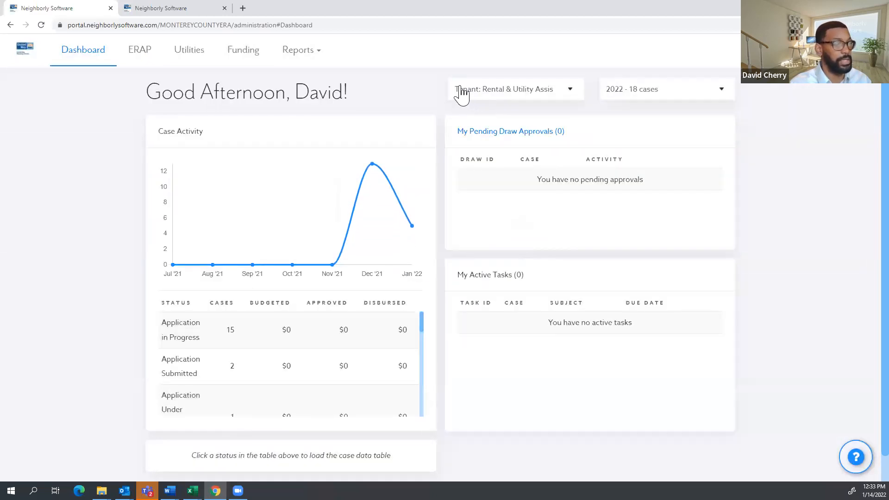
{"action": "left_click", "coordinate": [506, 98]}
{"action": "left_click", "coordinate": [491, 125]}
{"action": "left_click", "coordinate": [487, 96]}
{"action": "left_click", "coordinate": [489, 115]}
{"action": "left_click", "coordinate": [495, 95]}
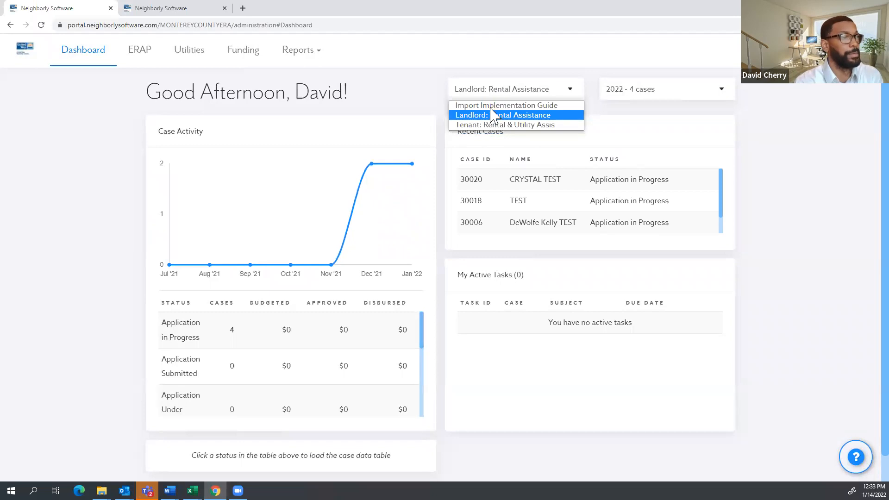
{"action": "left_click", "coordinate": [440, 91]}
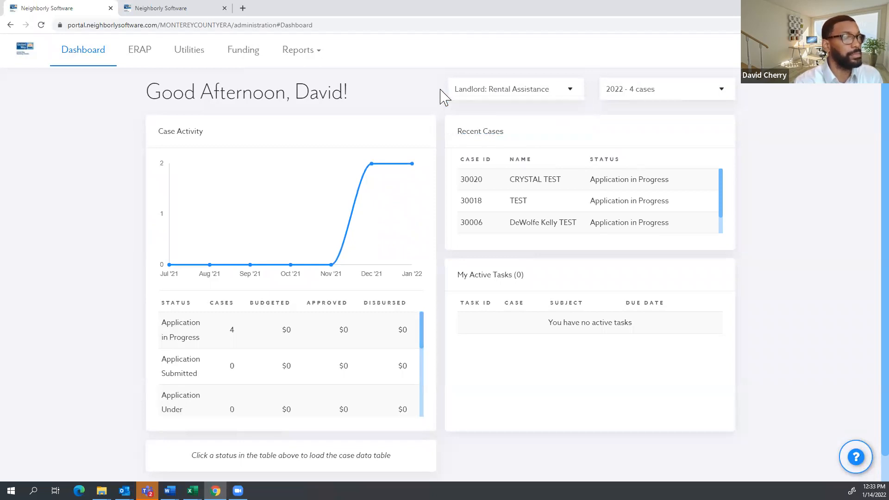
{"action": "left_click", "coordinate": [657, 88]}
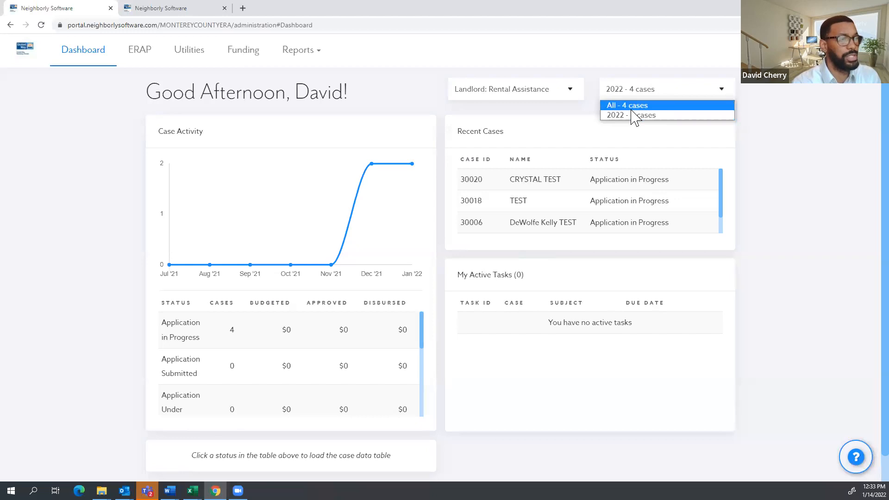
{"action": "left_click", "coordinate": [772, 120]}
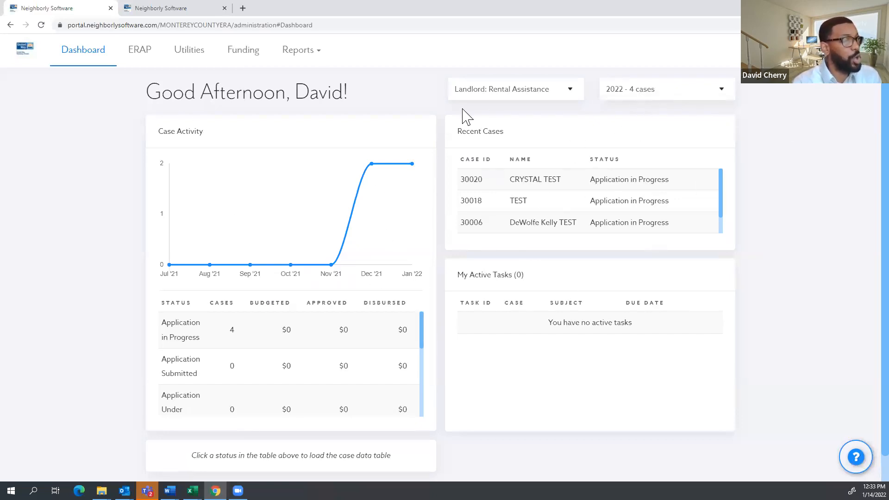
{"action": "left_click", "coordinate": [530, 95]}
{"action": "left_click", "coordinate": [493, 129]}
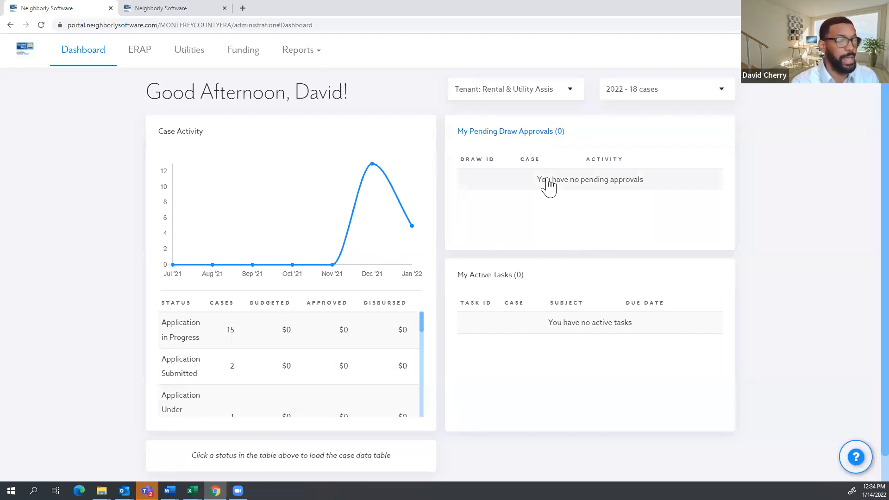
{"action": "scroll", "coordinate": [204, 329], "scroll_direction": "down", "scroll_amount": 1}
{"action": "scroll", "coordinate": [204, 328], "scroll_direction": "up", "scroll_amount": 1}
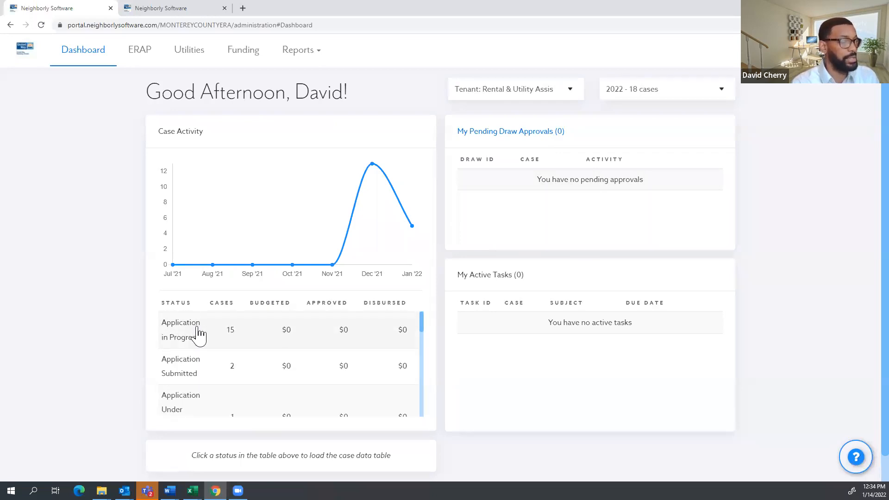
{"action": "scroll", "coordinate": [200, 332], "scroll_direction": "down", "scroll_amount": 5}
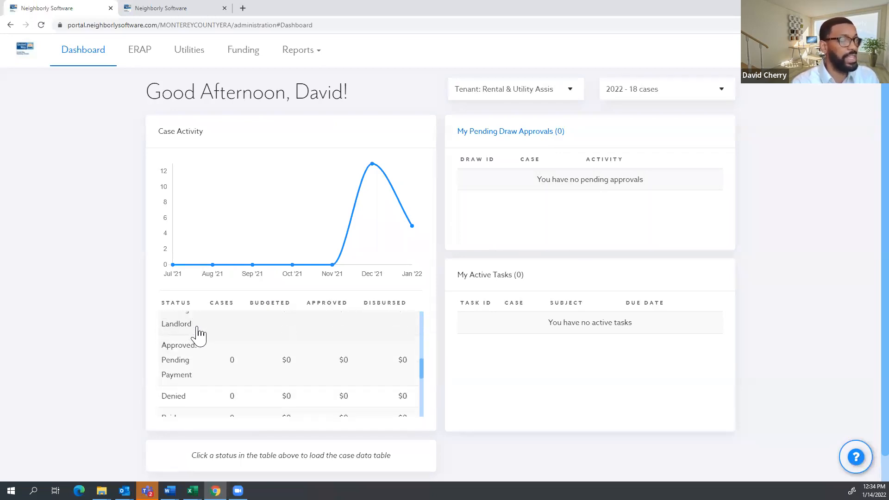
{"action": "scroll", "coordinate": [199, 333], "scroll_direction": "down", "scroll_amount": 3}
{"action": "scroll", "coordinate": [204, 343], "scroll_direction": "up", "scroll_amount": 8}
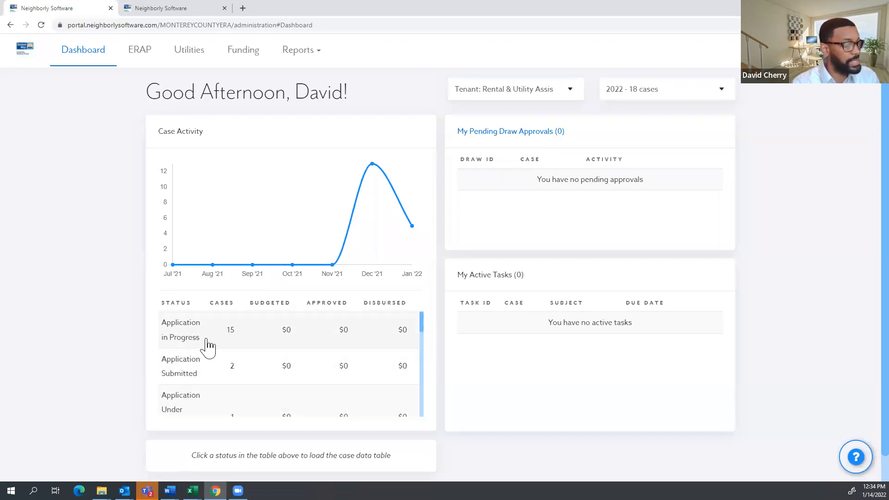
Filter to the 15 Application in Progress cases, review them, and bring up the new case form.
{"action": "left_click", "coordinate": [194, 338]}
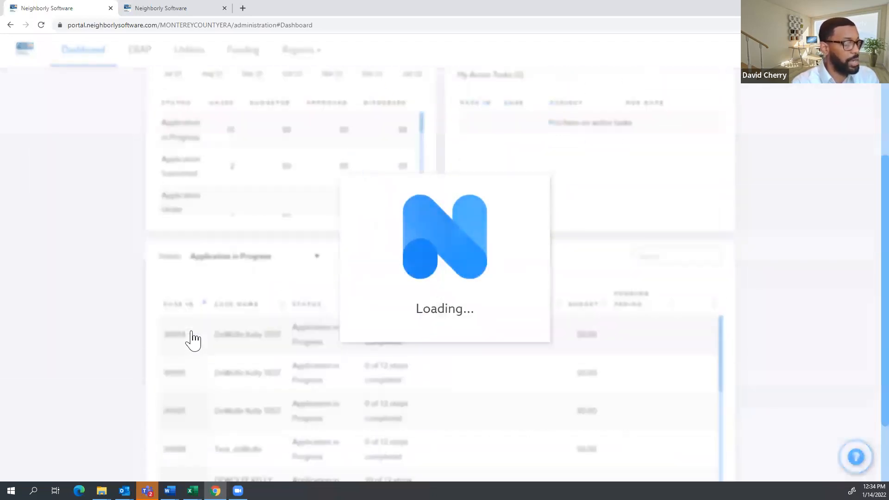
{"action": "scroll", "coordinate": [270, 248], "scroll_direction": "down", "scroll_amount": 7}
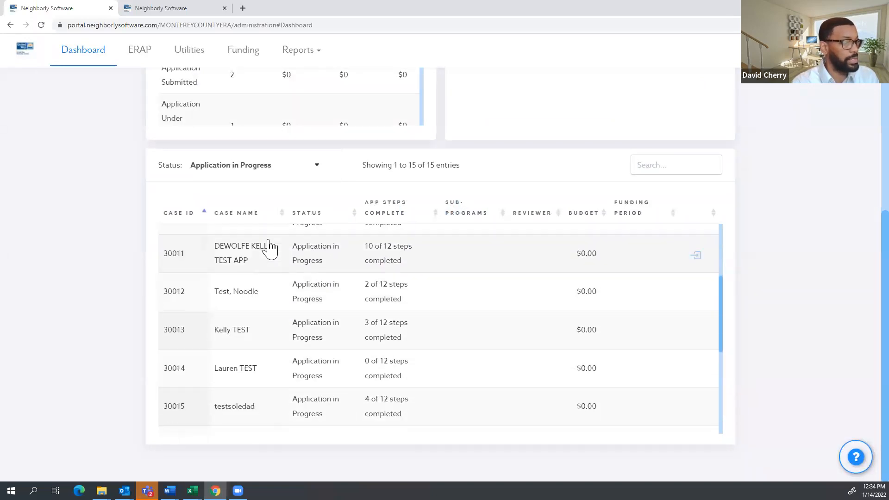
{"action": "scroll", "coordinate": [273, 273], "scroll_direction": "up", "scroll_amount": 7}
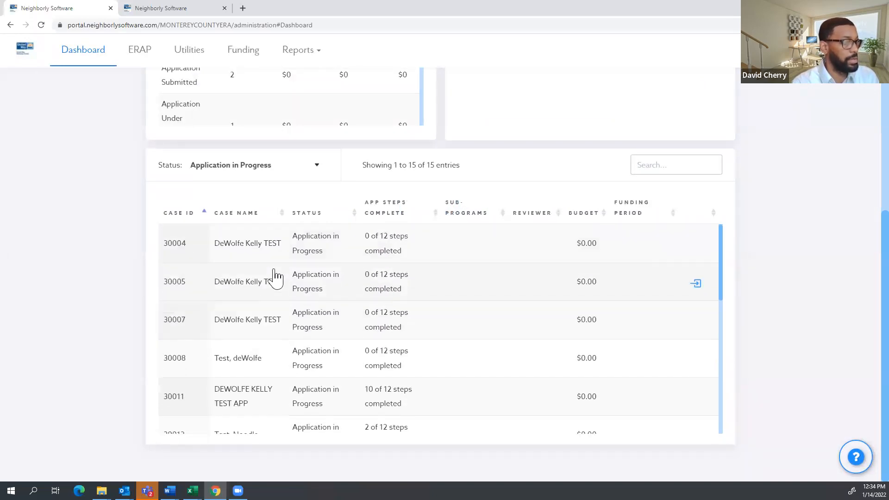
{"action": "scroll", "coordinate": [165, 257], "scroll_direction": "up", "scroll_amount": 5}
{"action": "scroll", "coordinate": [157, 261], "scroll_direction": "up", "scroll_amount": 1}
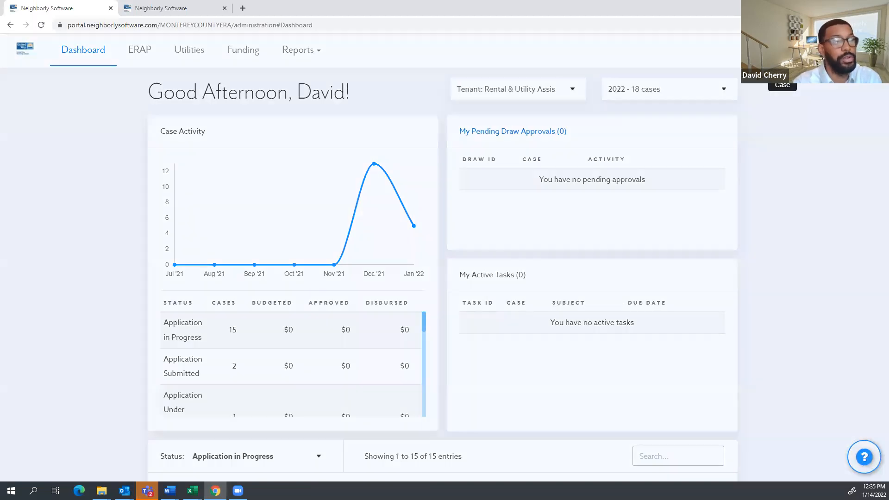
{"action": "left_click", "coordinate": [774, 86]}
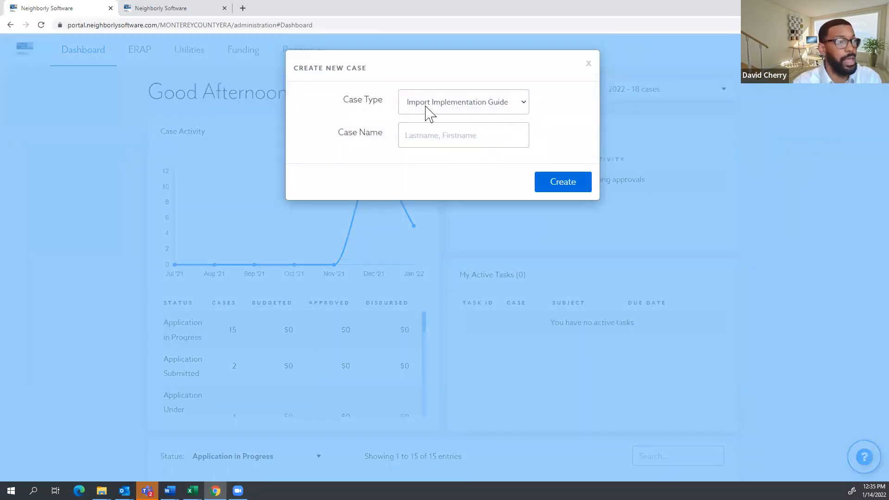
Create a Tenant: Rental & Utility Assistance case with the autofilled test name, producing case 30025.
{"action": "left_click", "coordinate": [496, 102]}
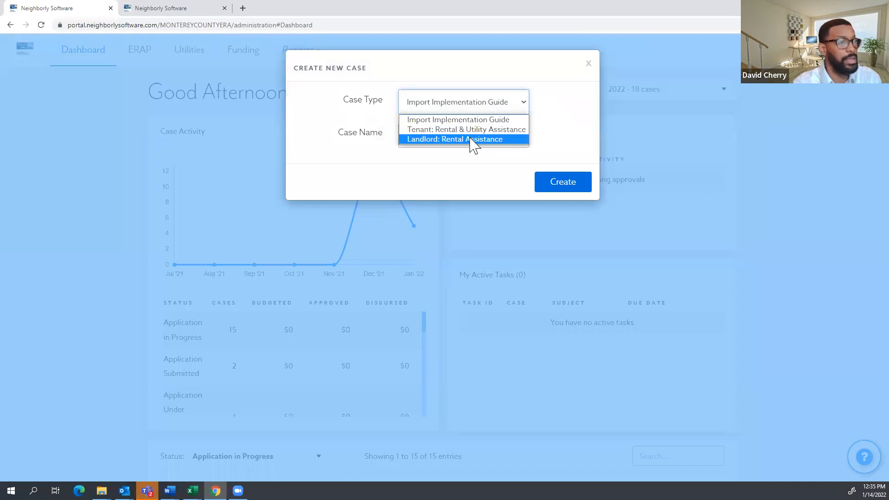
{"action": "left_click", "coordinate": [445, 131]}
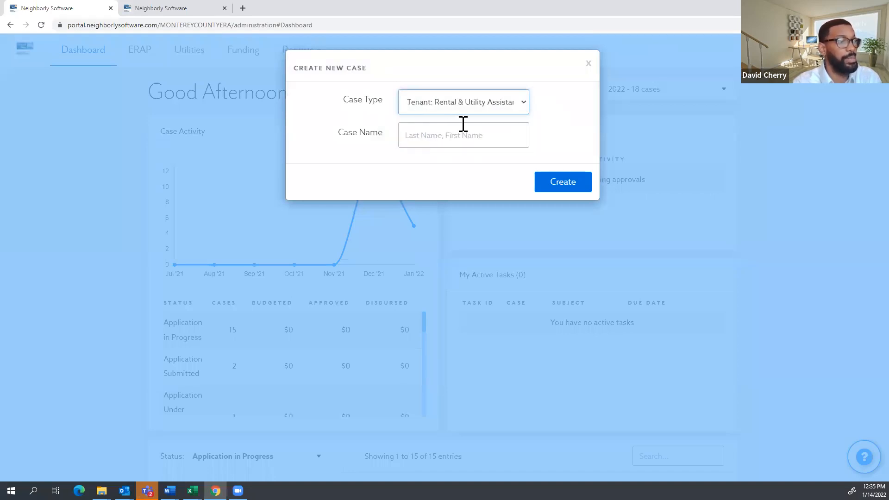
{"action": "left_click", "coordinate": [448, 133]}
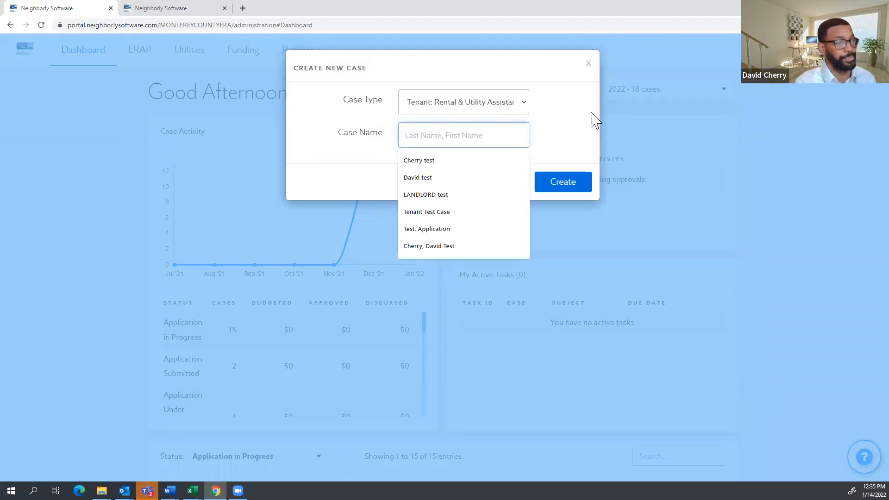
{"action": "left_click", "coordinate": [561, 110]}
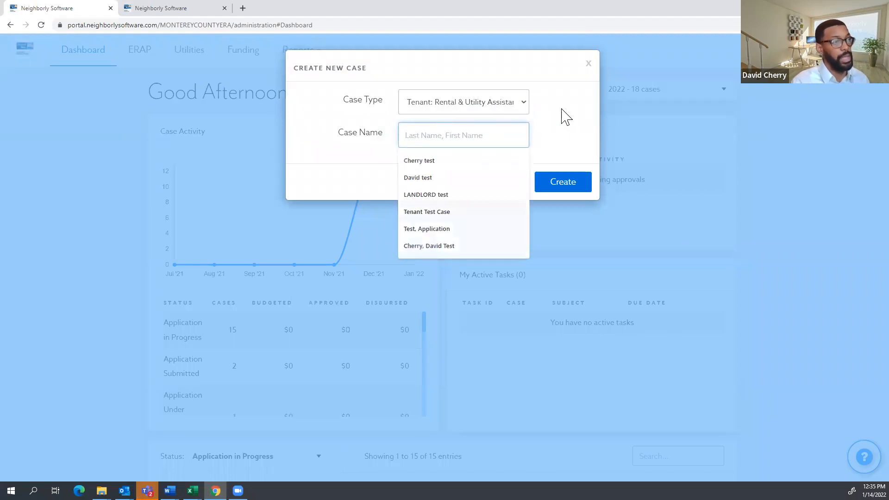
{"action": "left_click", "coordinate": [436, 142]}
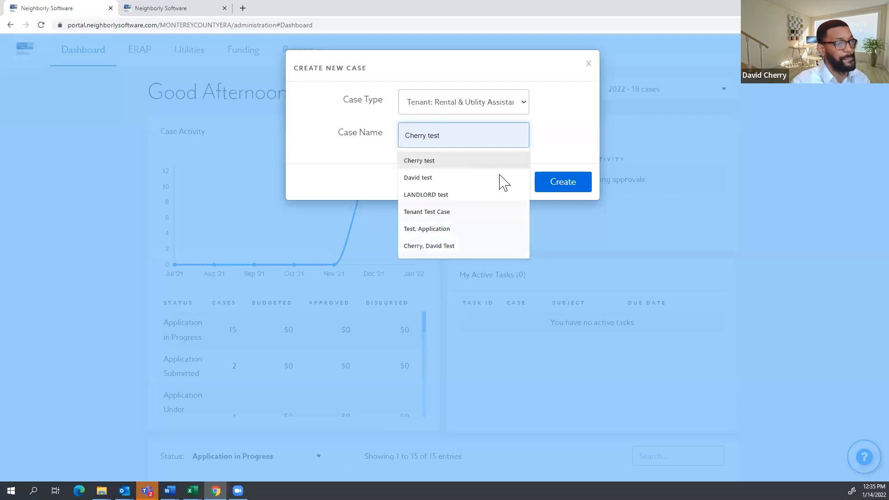
{"action": "left_click", "coordinate": [573, 191]}
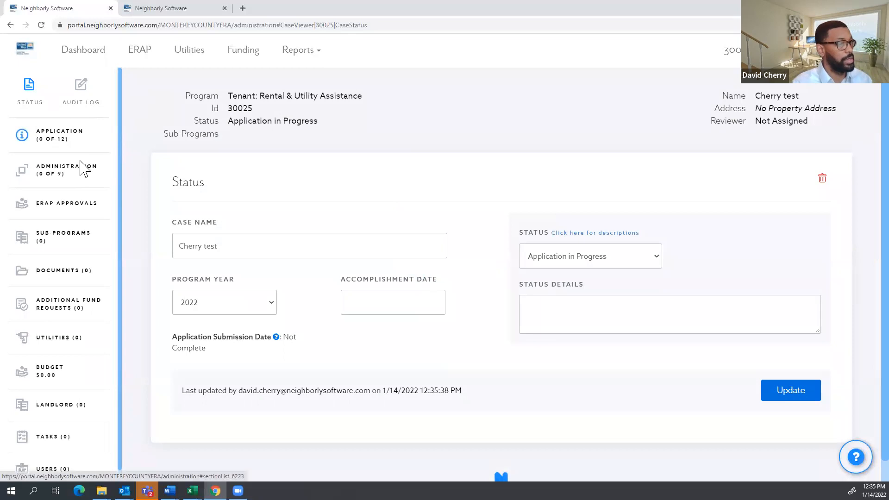
Browse the new case's Program Overview and A. Eligibility sections, then return to the dashboard.
{"action": "left_click", "coordinate": [51, 147]}
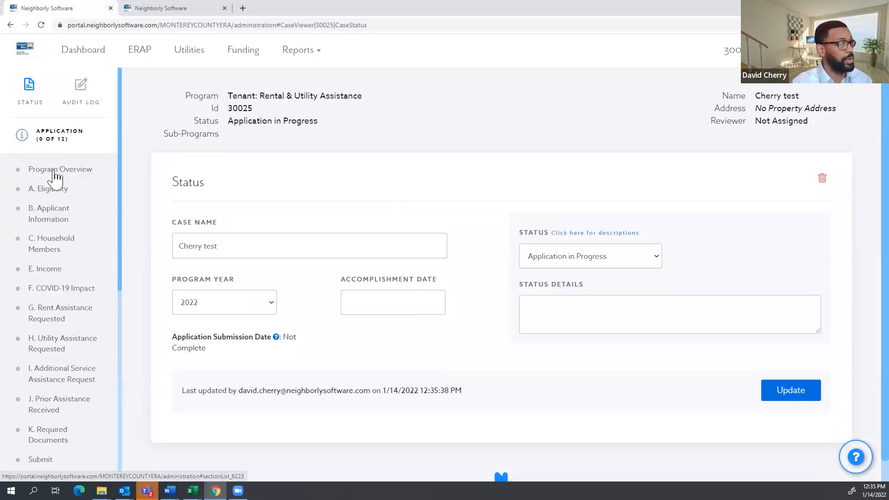
{"action": "left_click", "coordinate": [52, 170]}
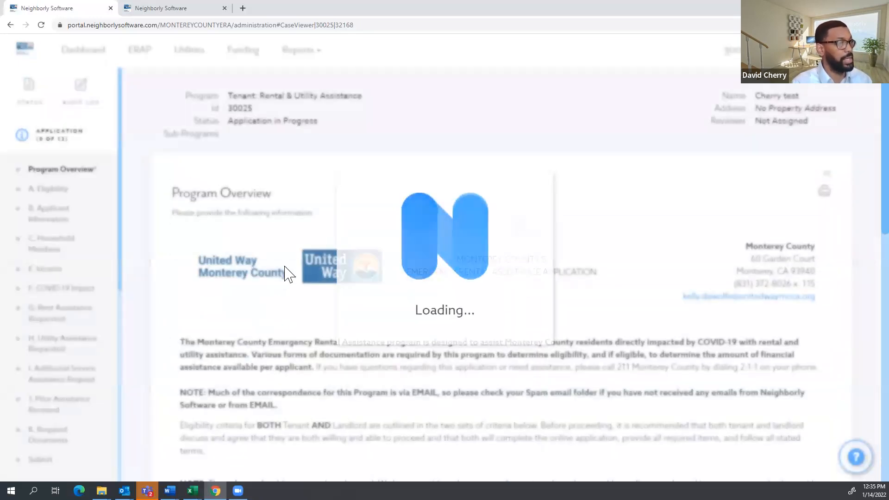
{"action": "left_click", "coordinate": [51, 189]}
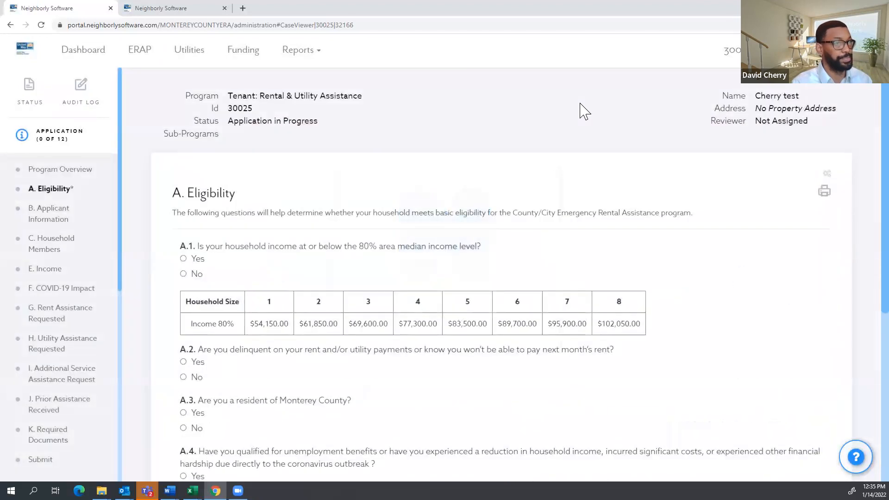
{"action": "left_click", "coordinate": [104, 60]}
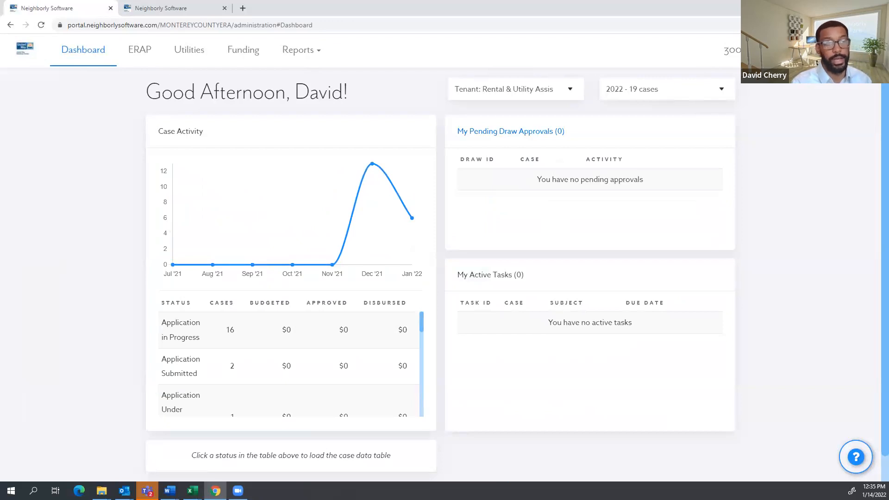
Search for case 30025 in the header box, correcting the mistyped 300024, to open it.
{"action": "left_click", "coordinate": [634, 48]}
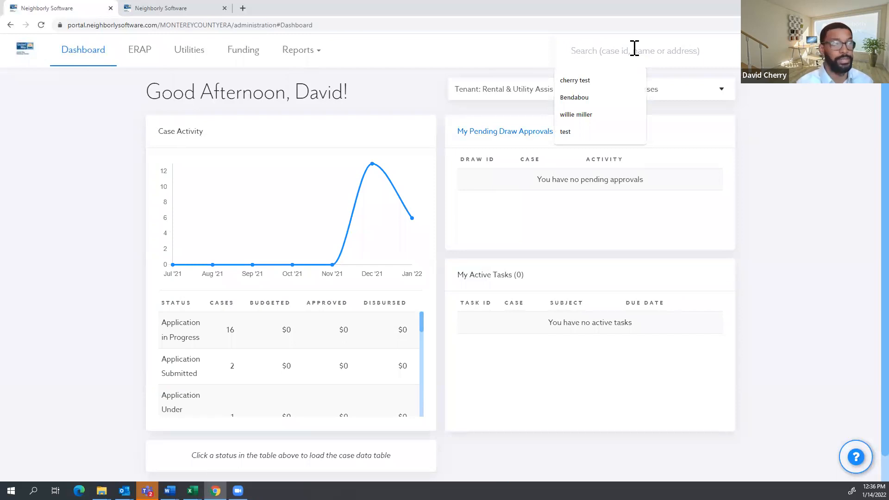
{"action": "type", "text": "300024"}
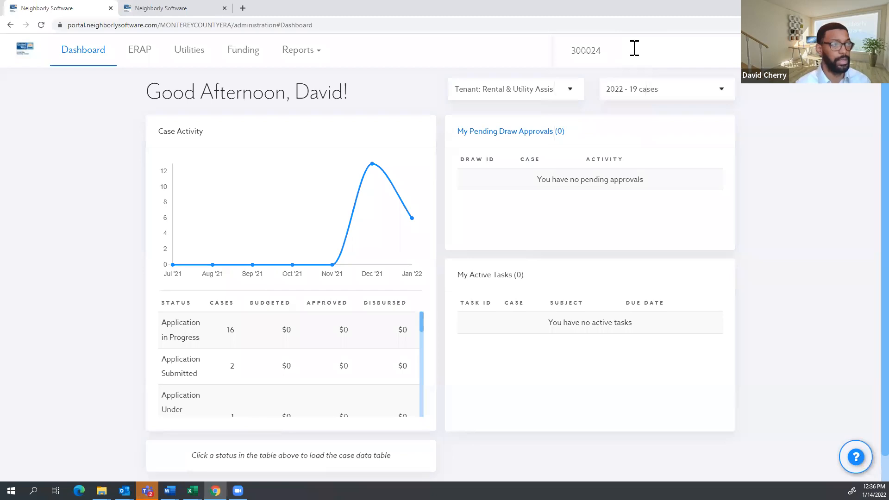
{"action": "key", "text": "Return"}
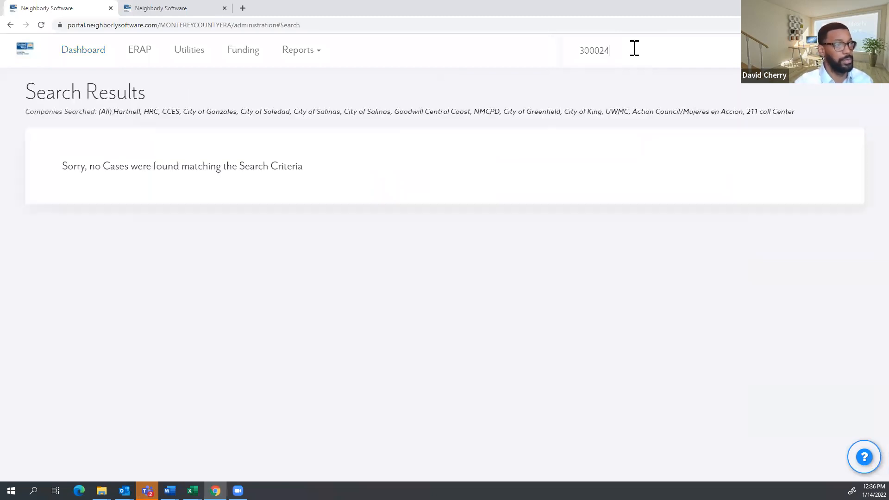
{"action": "key", "text": "BackSpace"}
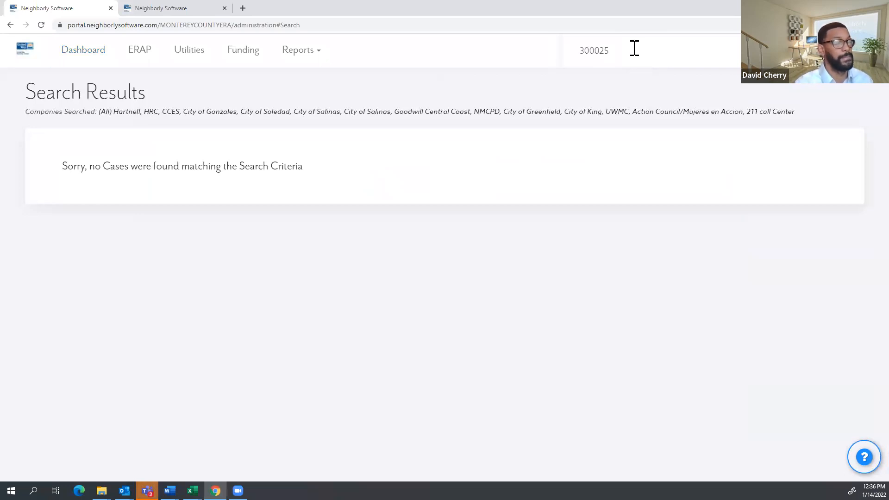
{"action": "left_click_drag", "start_coordinate": [634, 48], "coordinate": [481, 58]}
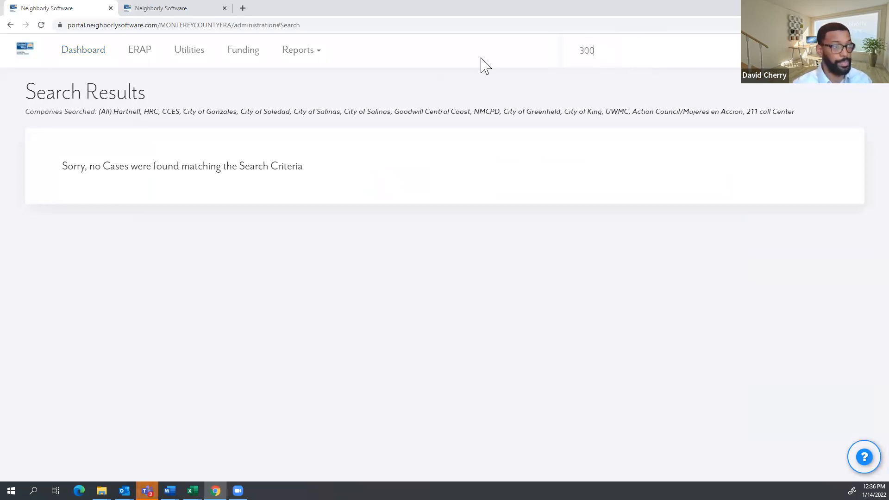
{"action": "key", "text": "Return"}
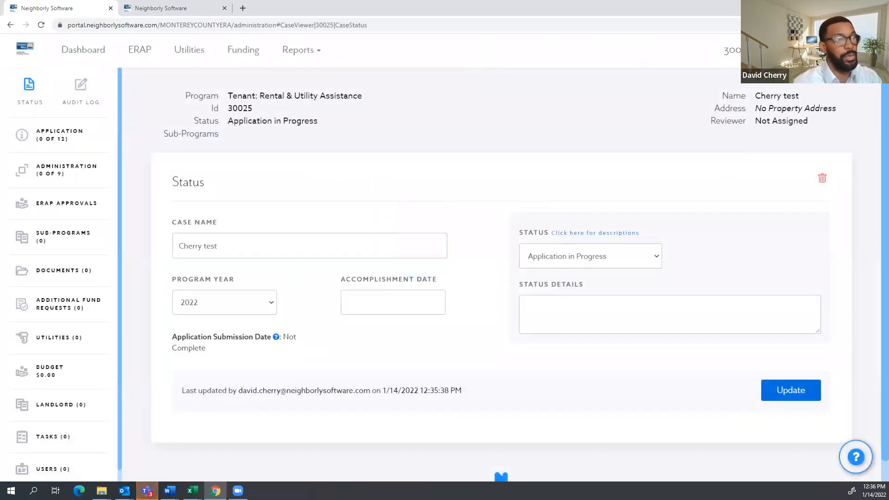
Search cases for 'test' and scroll through the matching results across programs.
{"action": "left_click", "coordinate": [651, 50]}
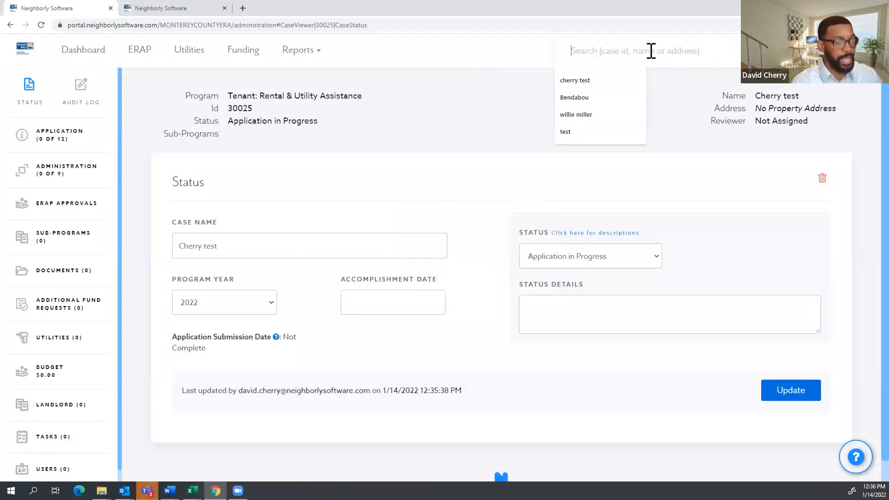
{"action": "type", "text": "test"}
{"action": "key", "text": "Return"}
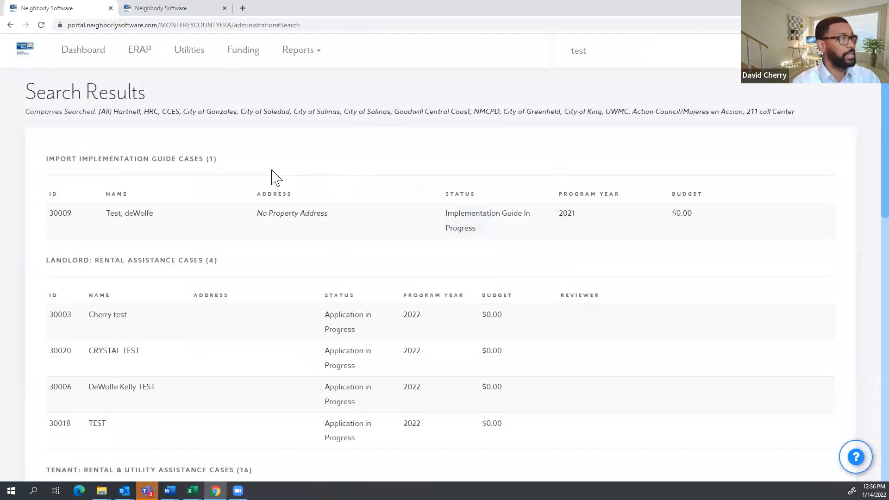
{"action": "scroll", "coordinate": [218, 184], "scroll_direction": "down", "scroll_amount": 3}
{"action": "scroll", "coordinate": [185, 190], "scroll_direction": "up", "scroll_amount": 3}
{"action": "scroll", "coordinate": [149, 199], "scroll_direction": "down", "scroll_amount": 1}
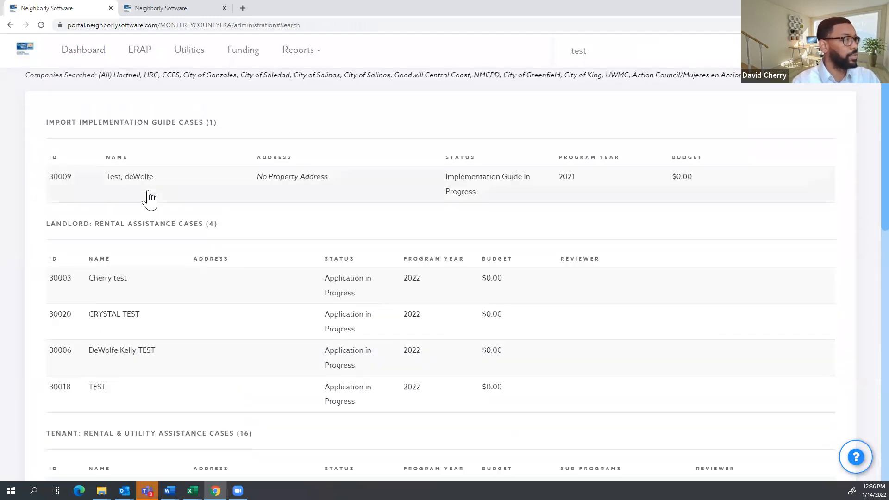
{"action": "scroll", "coordinate": [222, 179], "scroll_direction": "down", "scroll_amount": 2}
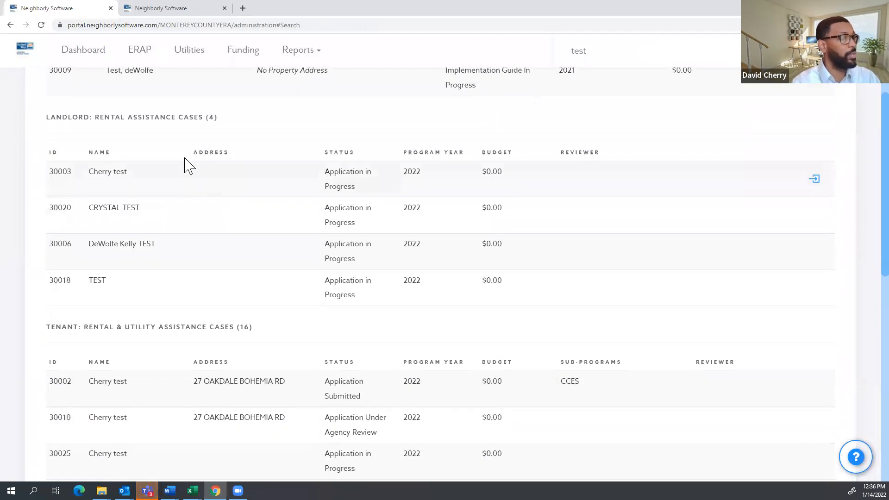
{"action": "scroll", "coordinate": [194, 185], "scroll_direction": "down", "scroll_amount": 2}
{"action": "scroll", "coordinate": [212, 210], "scroll_direction": "down", "scroll_amount": 4}
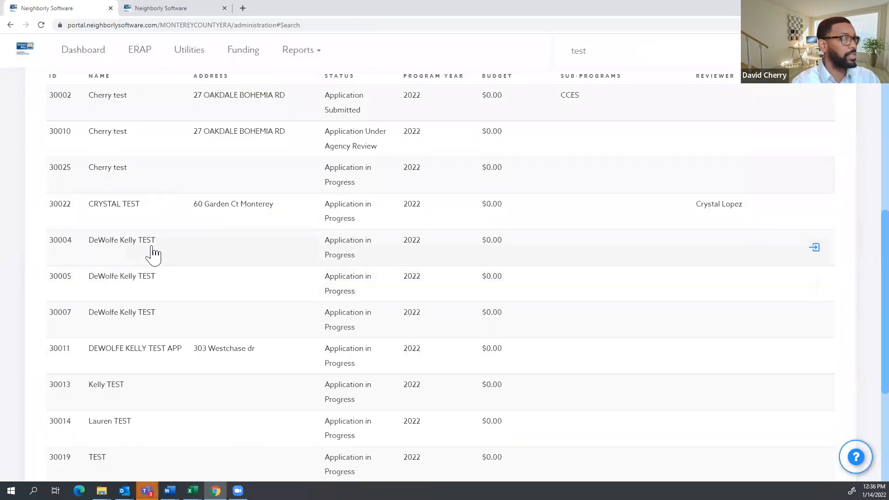
{"action": "scroll", "coordinate": [155, 260], "scroll_direction": "down", "scroll_amount": 5}
{"action": "scroll", "coordinate": [165, 263], "scroll_direction": "up", "scroll_amount": 13}
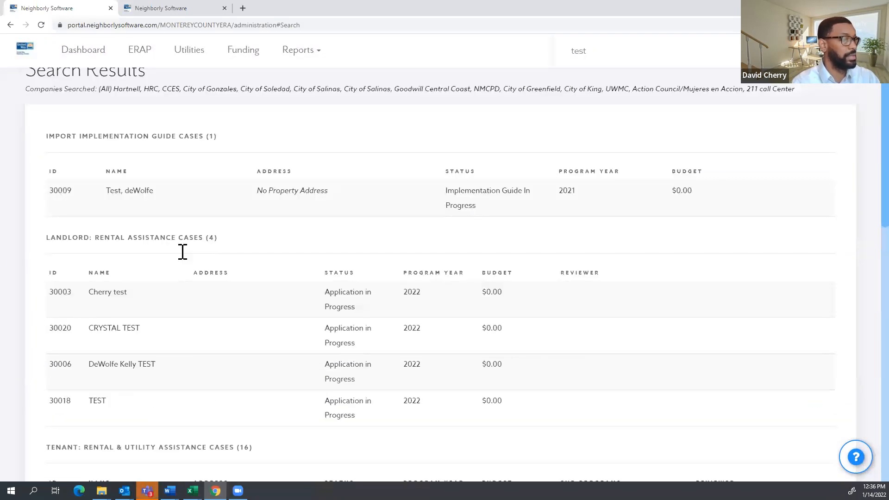
Clear the search box and return to the dashboard.
{"action": "left_click_drag", "start_coordinate": [596, 50], "coordinate": [515, 49]}
{"action": "key", "text": "BackSpace"}
{"action": "left_click", "coordinate": [98, 57]}
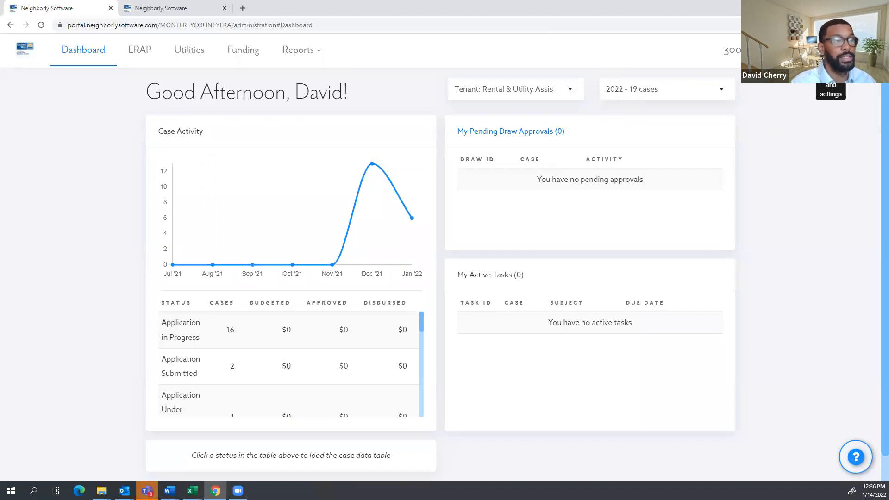
Open My Profile from the settings gear menu at the top right.
{"action": "left_click", "coordinate": [831, 50]}
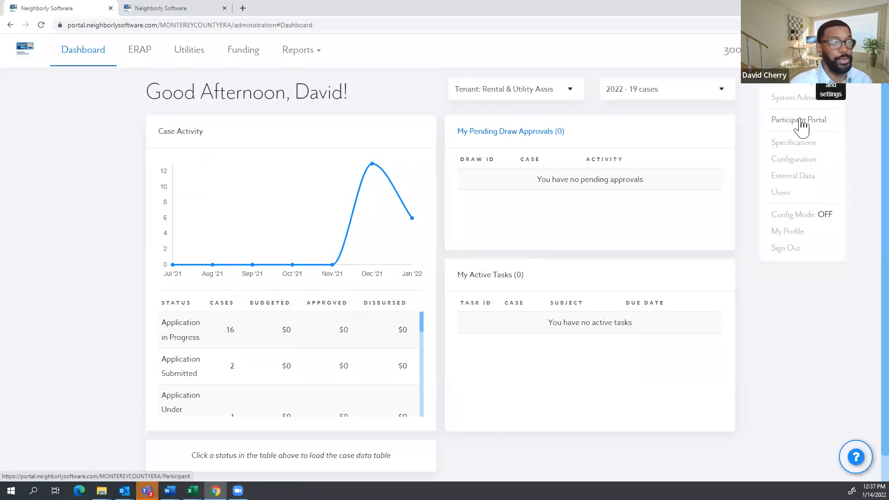
{"action": "left_click", "coordinate": [792, 236]}
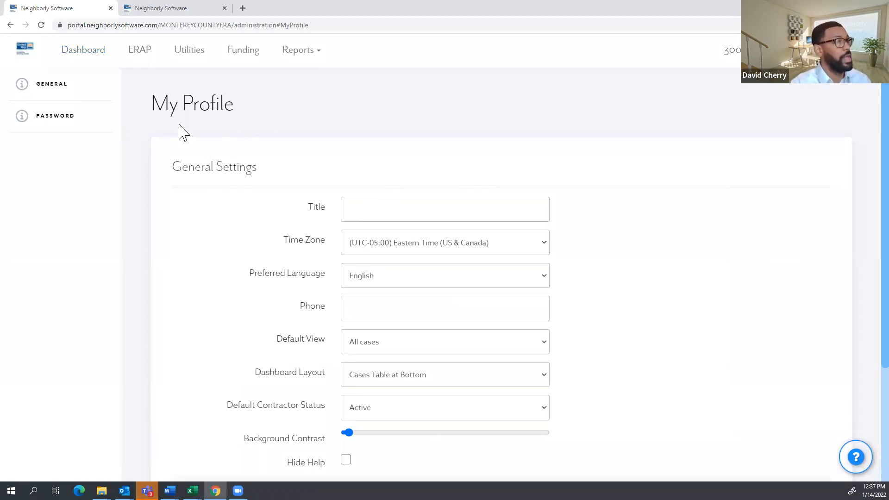
Open the profile's Preferred Language list and close it, keeping English.
{"action": "scroll", "coordinate": [266, 185], "scroll_direction": "down", "scroll_amount": 1}
{"action": "left_click", "coordinate": [346, 160]}
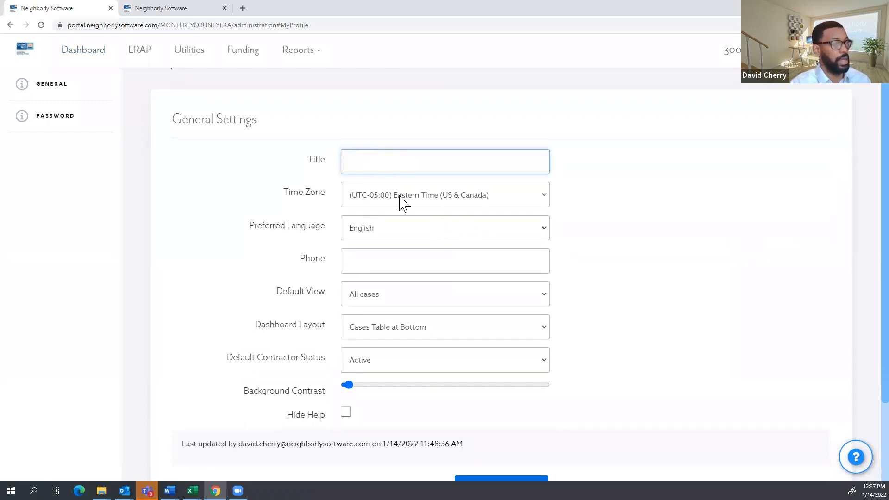
{"action": "left_click", "coordinate": [408, 234]}
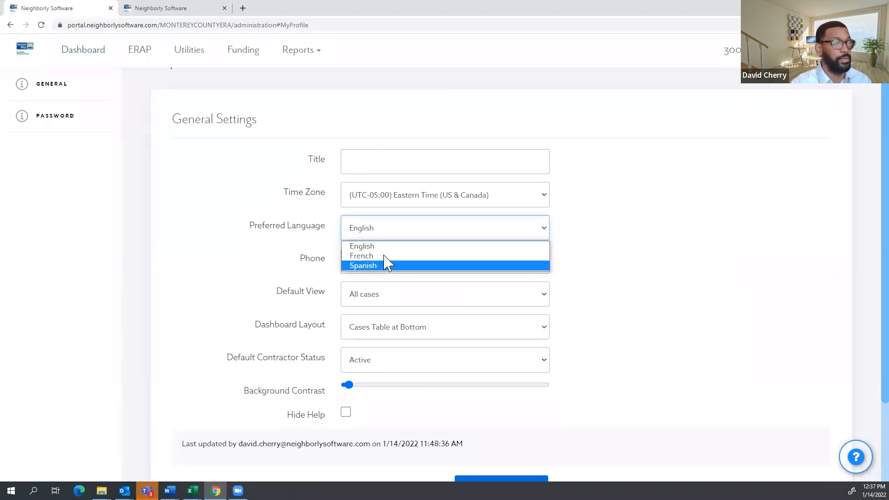
{"action": "left_click", "coordinate": [597, 208]}
Darken and then brighten the Background Contrast slider, then bring up the Change Password form.
{"action": "left_click_drag", "start_coordinate": [347, 386], "coordinate": [478, 404]}
{"action": "scroll", "coordinate": [532, 407], "scroll_direction": "down", "scroll_amount": 2}
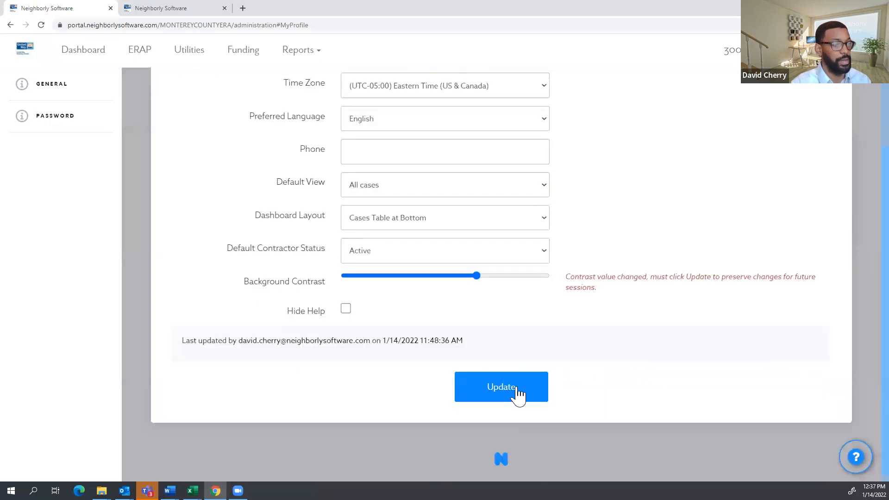
{"action": "scroll", "coordinate": [438, 302], "scroll_direction": "up", "scroll_amount": 3}
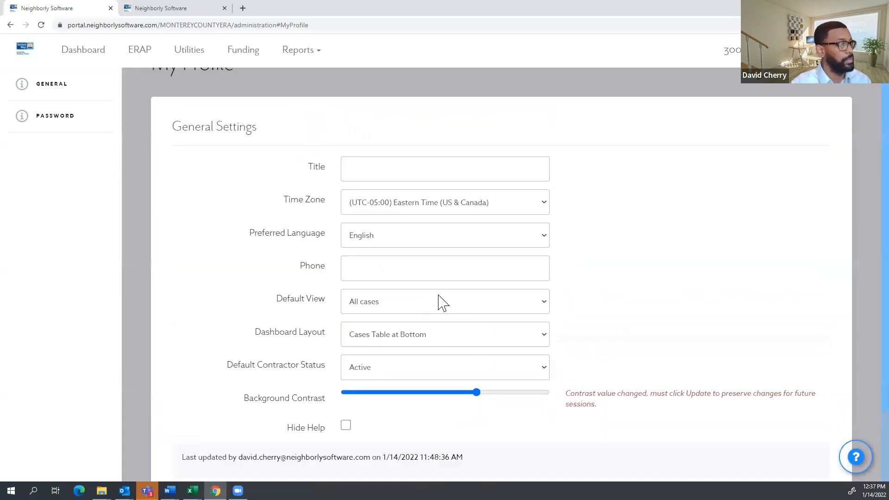
{"action": "left_click_drag", "start_coordinate": [477, 433], "coordinate": [388, 437]}
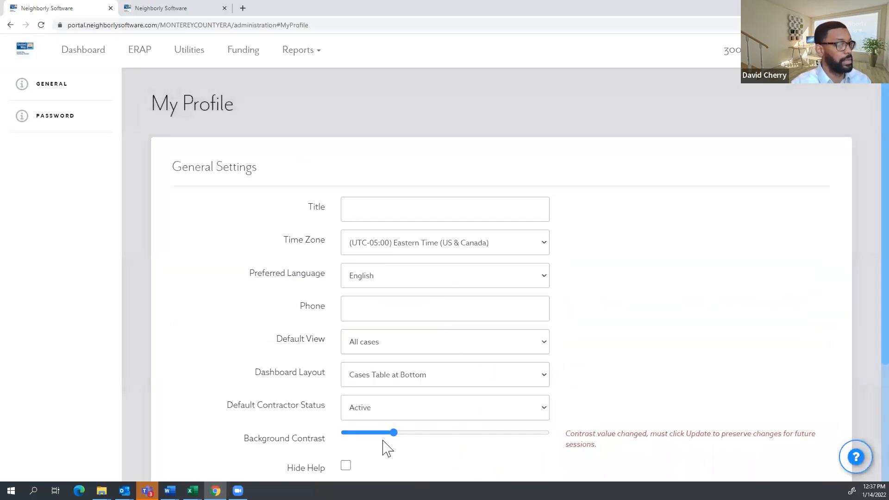
{"action": "left_click", "coordinate": [42, 124]}
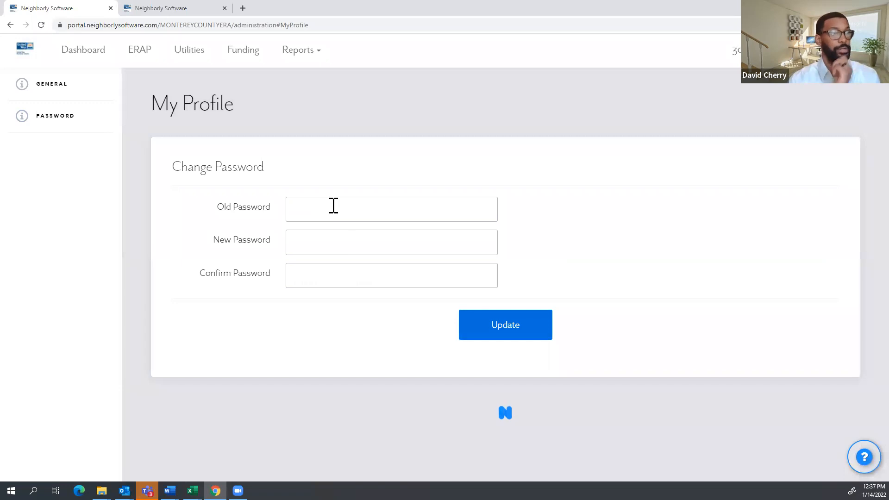
Return to the dashboard and open, then close, the account settings menu.
{"action": "left_click", "coordinate": [86, 54]}
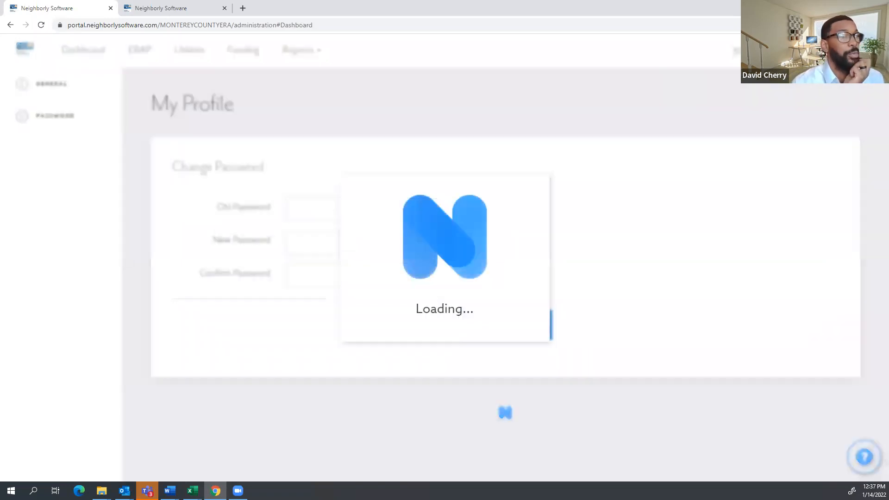
{"action": "left_click", "coordinate": [830, 50]}
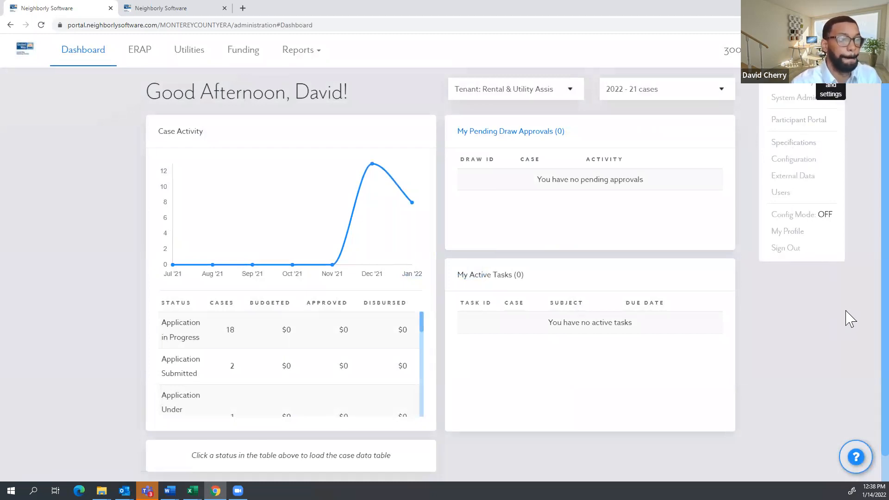
{"action": "left_click", "coordinate": [853, 117]}
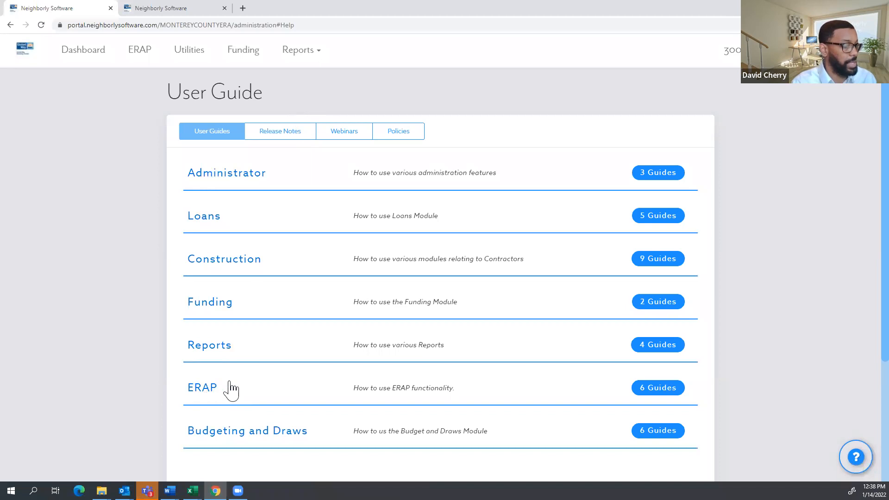
Expand the ERAP '6 Guides' list and scroll through its individual guides.
{"action": "left_click", "coordinate": [653, 393]}
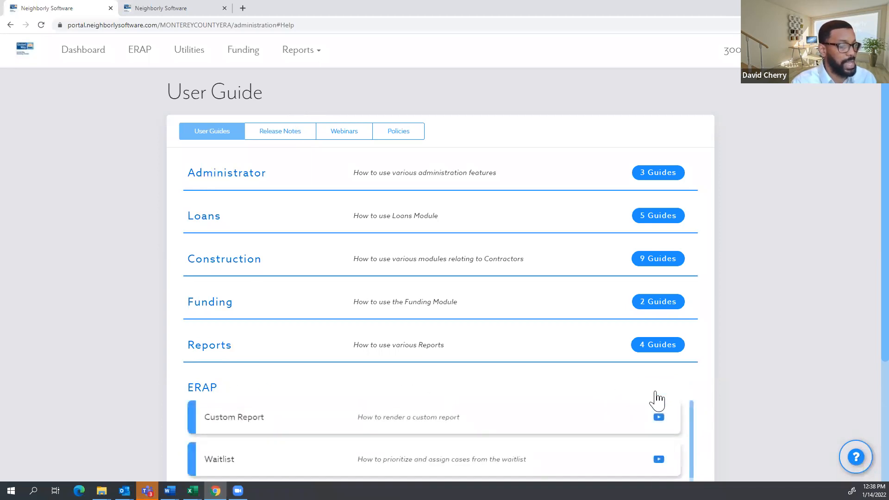
{"action": "scroll", "coordinate": [637, 378], "scroll_direction": "down", "scroll_amount": 3}
{"action": "scroll", "coordinate": [805, 388], "scroll_direction": "up", "scroll_amount": 1}
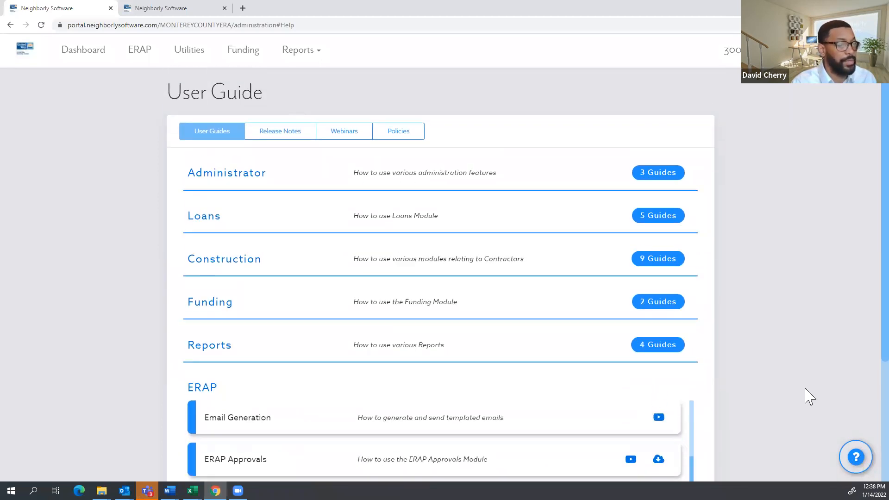
{"action": "scroll", "coordinate": [807, 372], "scroll_direction": "down", "scroll_amount": 3}
{"action": "scroll", "coordinate": [808, 378], "scroll_direction": "down", "scroll_amount": 1}
{"action": "scroll", "coordinate": [609, 343], "scroll_direction": "up", "scroll_amount": 3}
{"action": "scroll", "coordinate": [567, 324], "scroll_direction": "up", "scroll_amount": 1}
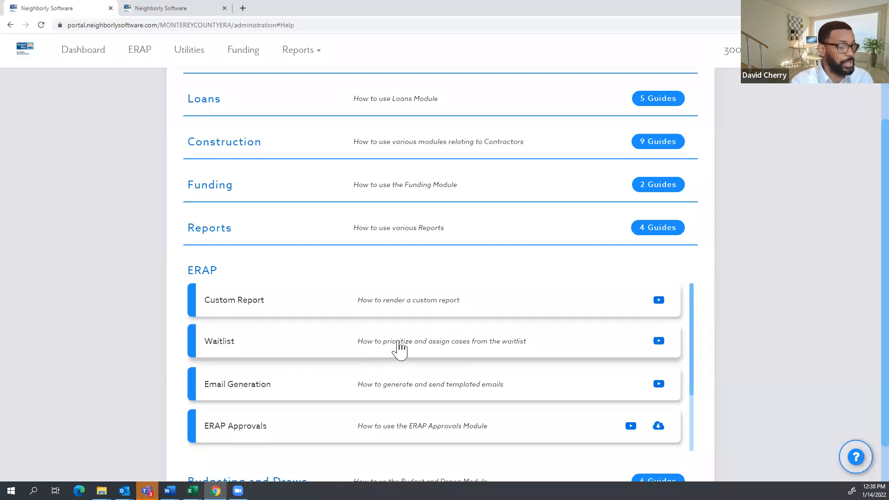
{"action": "scroll", "coordinate": [405, 379], "scroll_direction": "down", "scroll_amount": 1}
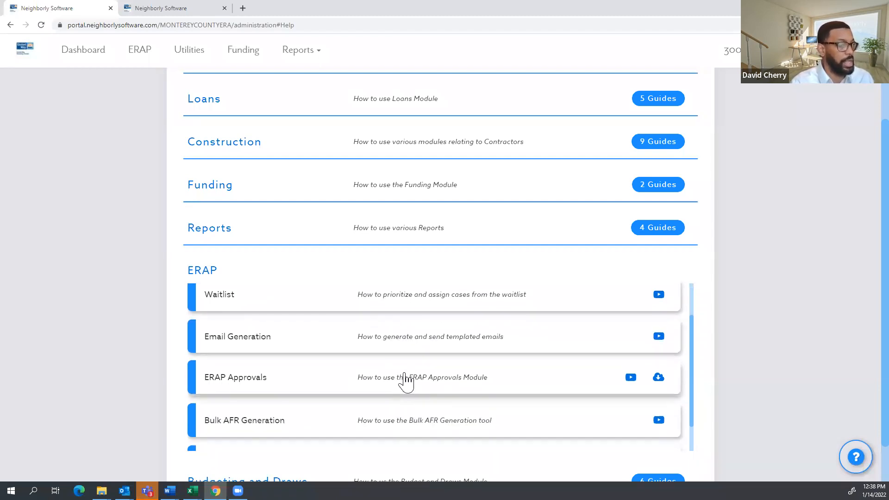
{"action": "scroll", "coordinate": [405, 380], "scroll_direction": "down", "scroll_amount": 1}
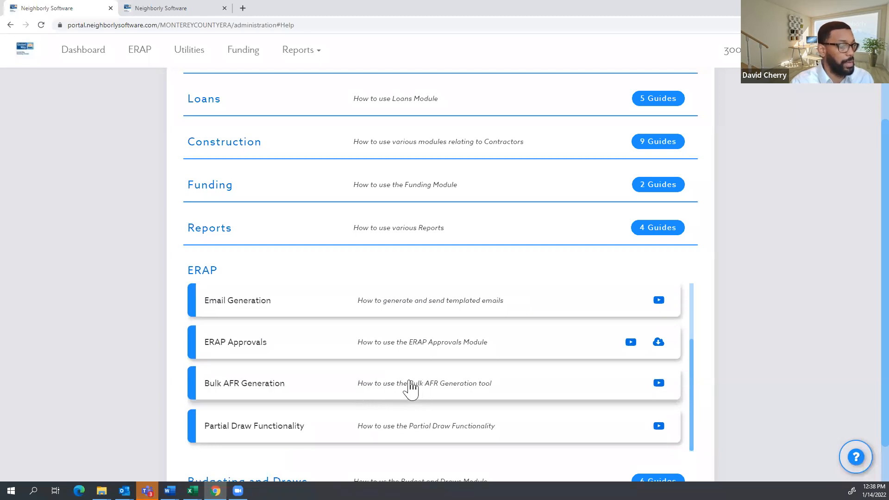
{"action": "scroll", "coordinate": [449, 376], "scroll_direction": "down", "scroll_amount": 1}
{"action": "scroll", "coordinate": [473, 356], "scroll_direction": "up", "scroll_amount": 1}
{"action": "scroll", "coordinate": [398, 333], "scroll_direction": "up", "scroll_amount": 1}
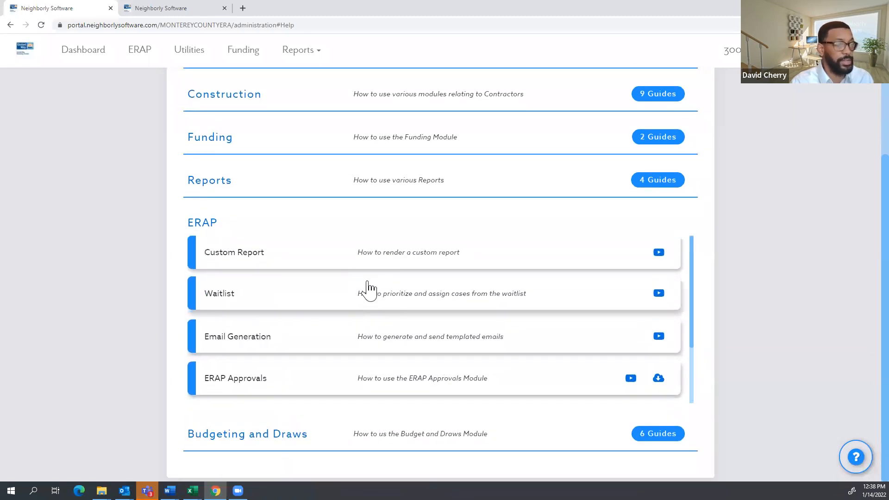
{"action": "scroll", "coordinate": [384, 299], "scroll_direction": "up", "scroll_amount": 1}
{"action": "scroll", "coordinate": [428, 319], "scroll_direction": "up", "scroll_amount": 1}
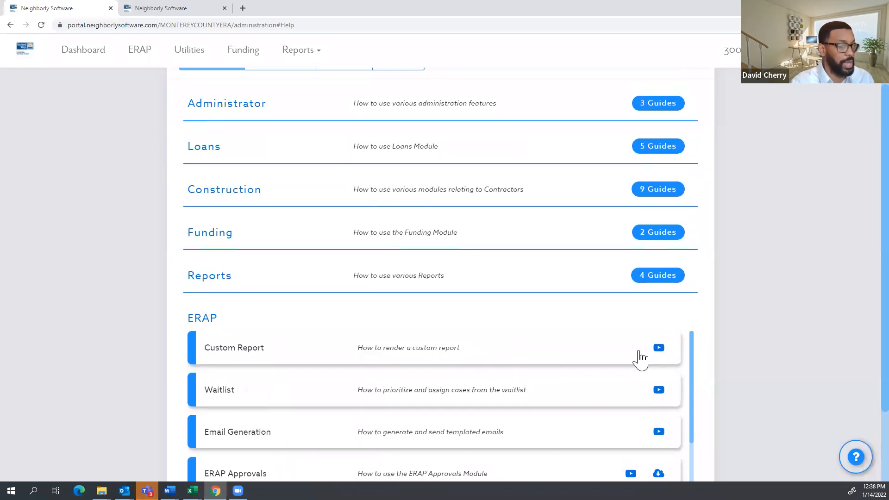
{"action": "scroll", "coordinate": [755, 341], "scroll_direction": "down", "scroll_amount": 2}
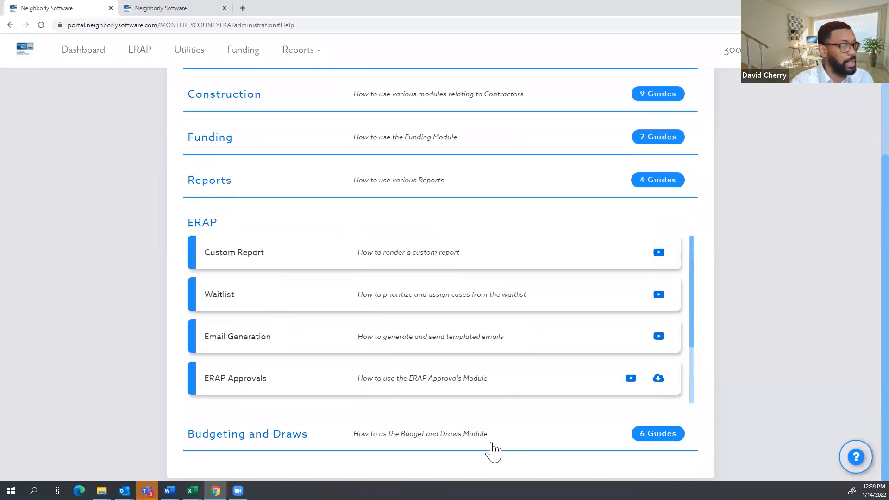
Expand the Budgeting and Draws '6 Guides' list and scroll through its guides.
{"action": "left_click", "coordinate": [672, 434]}
{"action": "scroll", "coordinate": [337, 403], "scroll_direction": "down", "scroll_amount": 5}
{"action": "scroll", "coordinate": [304, 404], "scroll_direction": "down", "scroll_amount": 2}
{"action": "scroll", "coordinate": [306, 407], "scroll_direction": "down", "scroll_amount": 1}
{"action": "scroll", "coordinate": [319, 418], "scroll_direction": "up", "scroll_amount": 3}
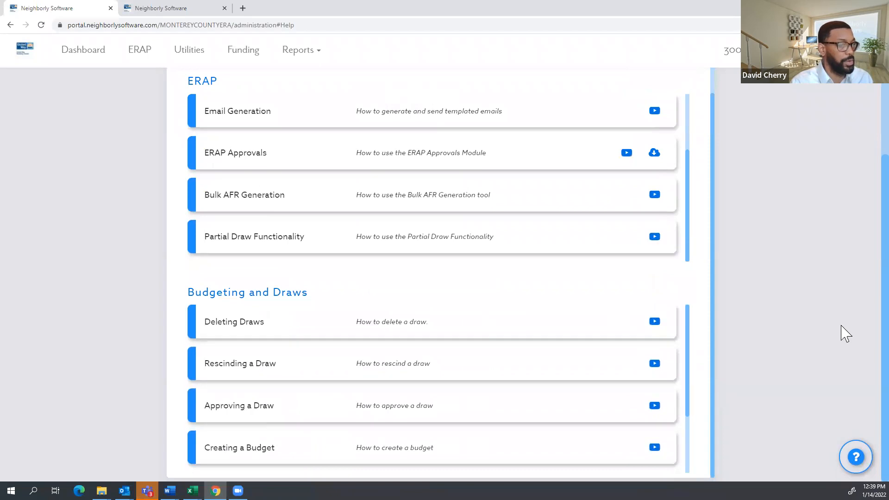
{"action": "scroll", "coordinate": [787, 338], "scroll_direction": "up", "scroll_amount": 4}
{"action": "scroll", "coordinate": [610, 287], "scroll_direction": "up", "scroll_amount": 5}
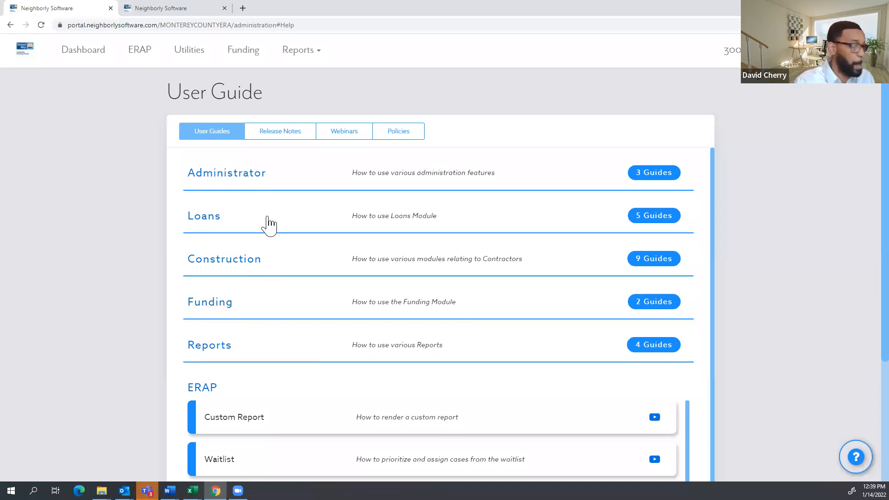
Show the Release Notes tab and scroll from v22.01 (January 10, 2022) back through 2021 releases.
{"action": "left_click", "coordinate": [278, 132]}
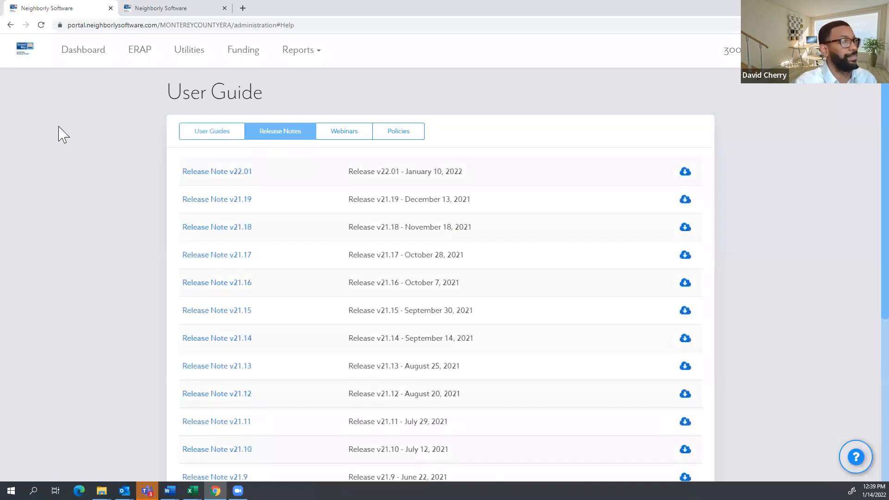
{"action": "scroll", "coordinate": [65, 133], "scroll_direction": "down", "scroll_amount": 1}
{"action": "scroll", "coordinate": [65, 133], "scroll_direction": "up", "scroll_amount": 1}
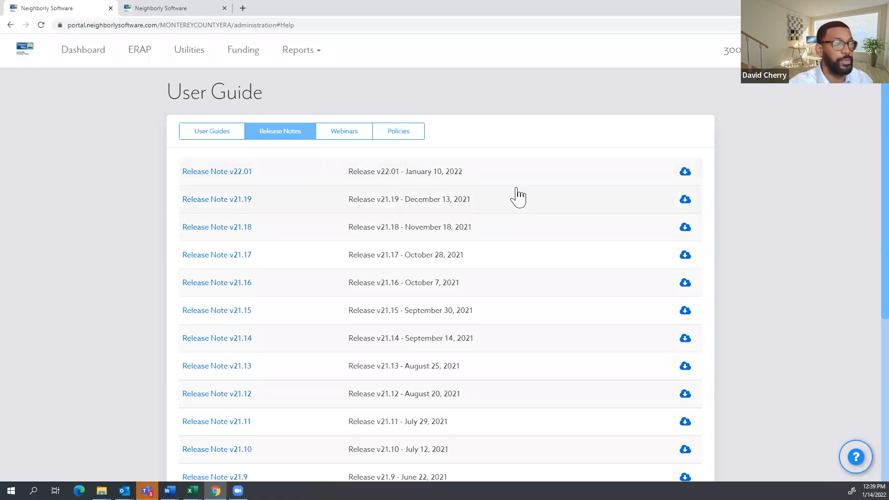
{"action": "scroll", "coordinate": [278, 181], "scroll_direction": "down", "scroll_amount": 1}
{"action": "scroll", "coordinate": [275, 180], "scroll_direction": "down", "scroll_amount": 2}
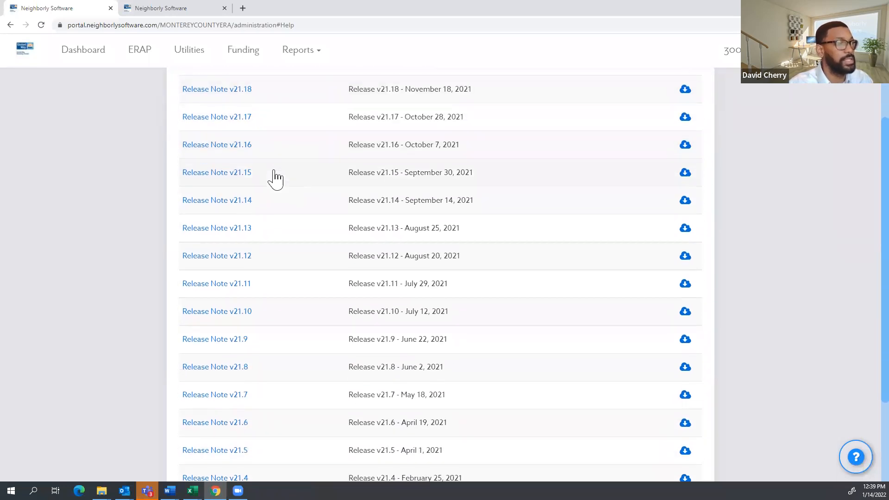
{"action": "scroll", "coordinate": [238, 176], "scroll_direction": "up", "scroll_amount": 3}
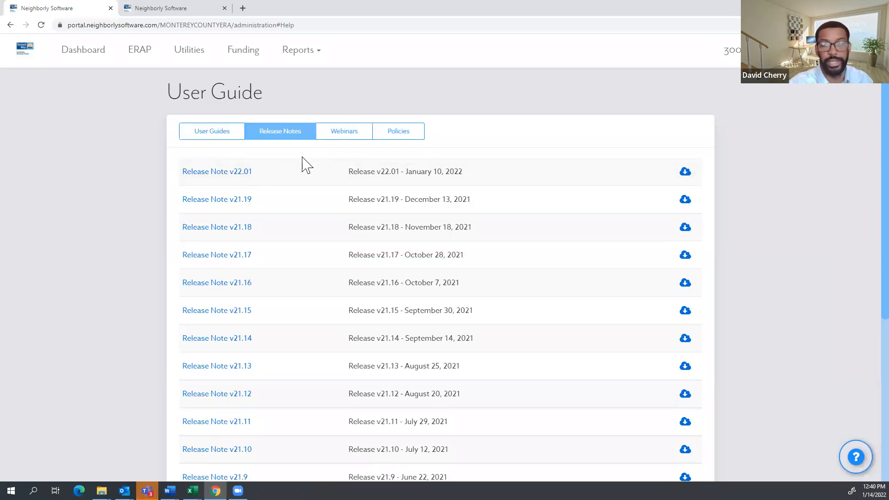
Review the Webinars list, then show the Policies tab with User, Internet Explorer and Non-US IP Blocking policies.
{"action": "left_click", "coordinate": [347, 138]}
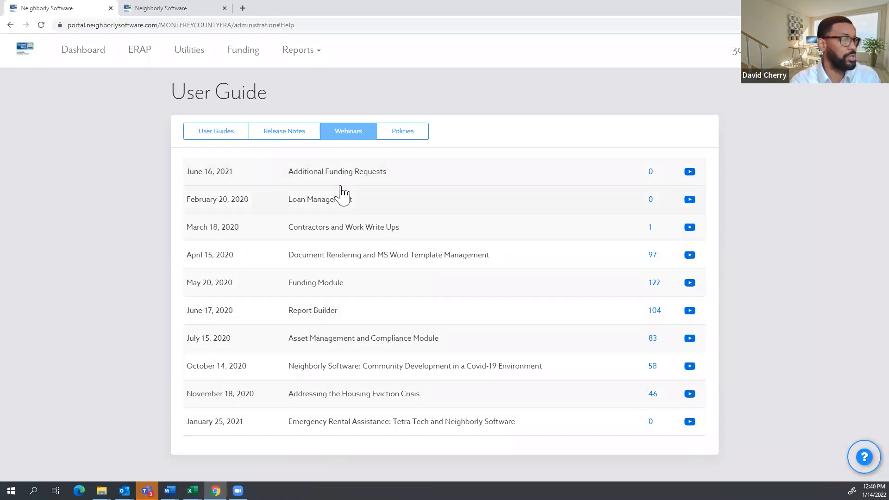
{"action": "left_click", "coordinate": [392, 139]}
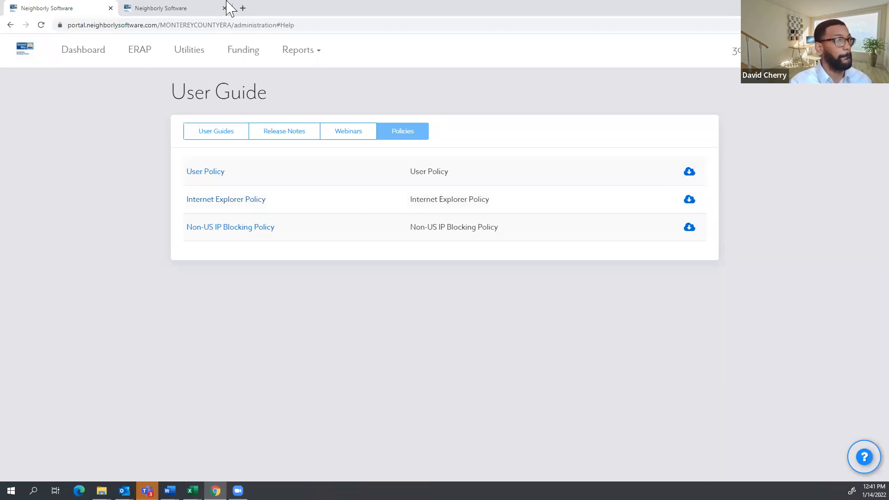
Return to the dashboard and list the 2 Application Submitted cases, 30002 and 30024.
{"action": "left_click", "coordinate": [98, 55]}
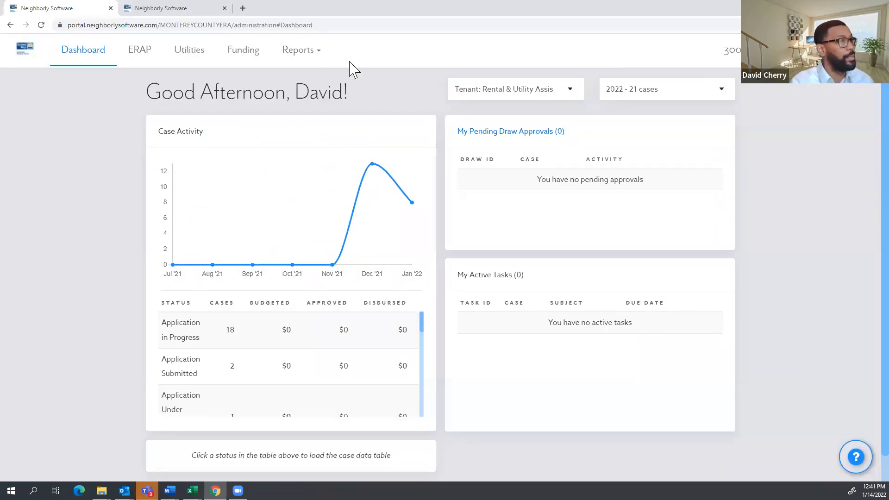
{"action": "left_click_drag", "start_coordinate": [334, 68], "coordinate": [139, 129]}
{"action": "left_click", "coordinate": [146, 74]}
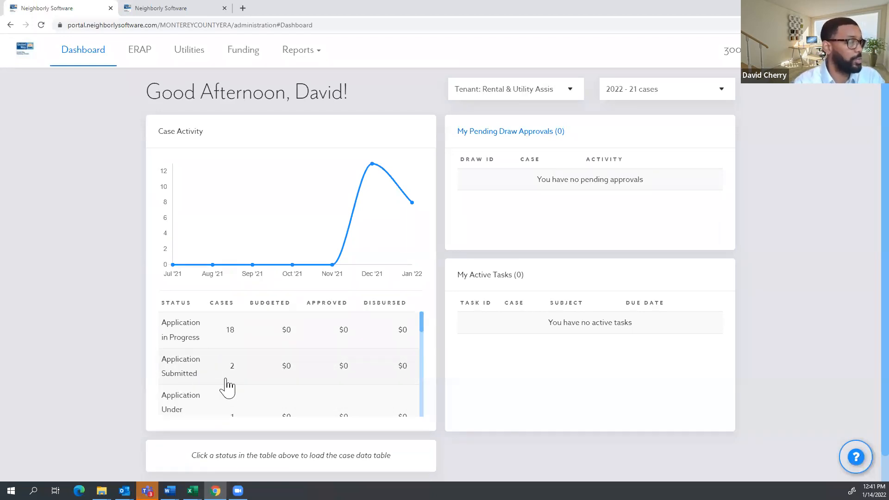
{"action": "left_click", "coordinate": [179, 373]}
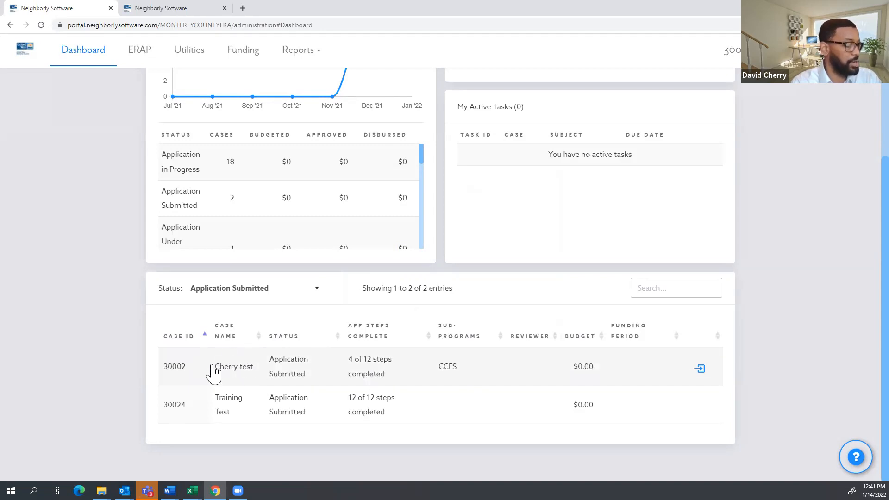
{"action": "left_click", "coordinate": [349, 411]}
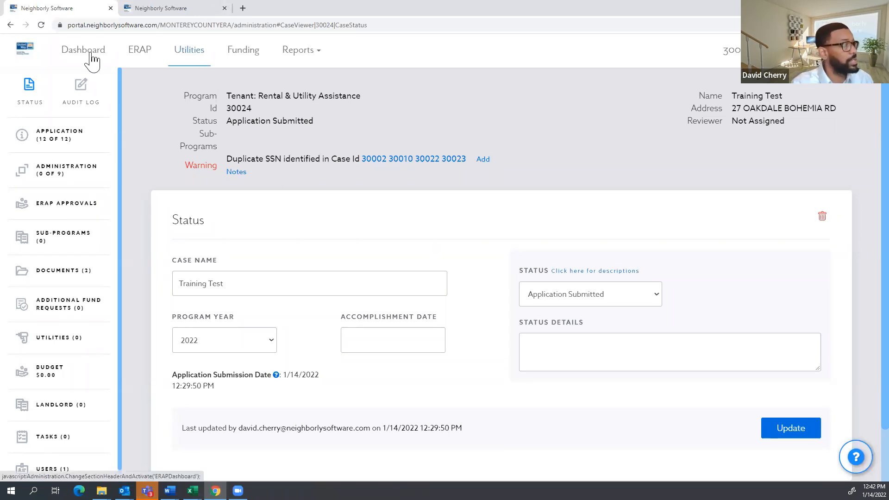
{"action": "left_click_drag", "start_coordinate": [209, 225], "coordinate": [172, 228]}
{"action": "scroll", "coordinate": [266, 223], "scroll_direction": "down", "scroll_amount": 2}
{"action": "scroll", "coordinate": [253, 219], "scroll_direction": "up", "scroll_amount": 1}
{"action": "left_click_drag", "start_coordinate": [242, 223], "coordinate": [179, 209]}
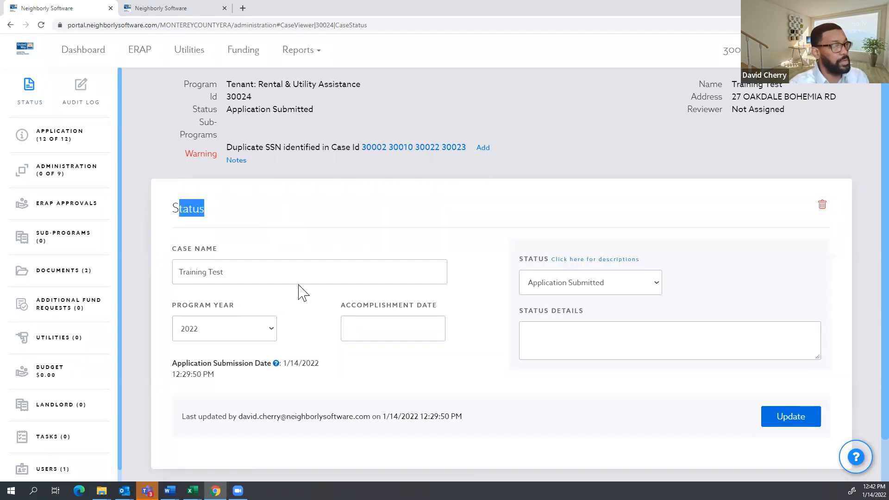
{"action": "scroll", "coordinate": [750, 185], "scroll_direction": "up", "scroll_amount": 1}
{"action": "left_click_drag", "start_coordinate": [798, 93], "coordinate": [688, 94]}
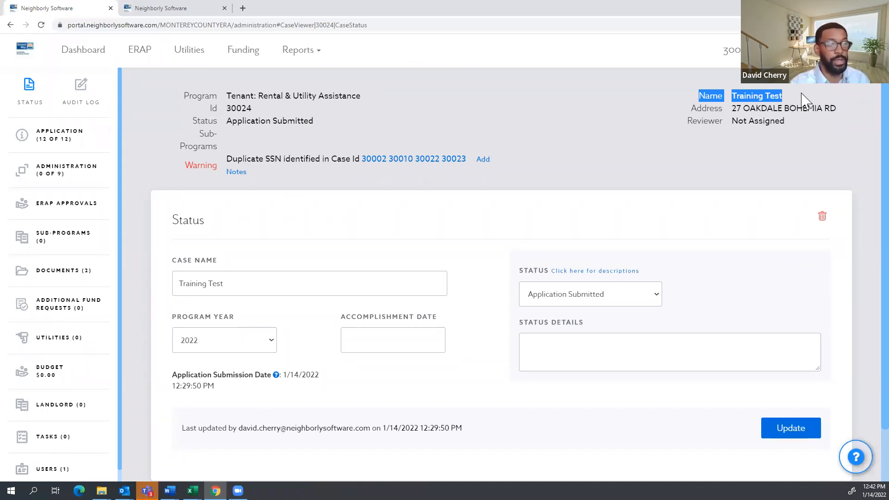
{"action": "left_click", "coordinate": [238, 285]}
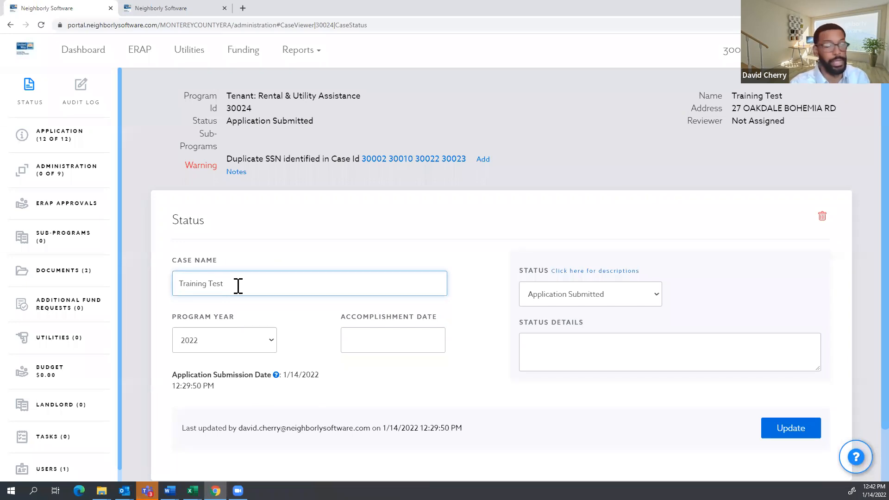
{"action": "left_click_drag", "start_coordinate": [238, 286], "coordinate": [171, 293]}
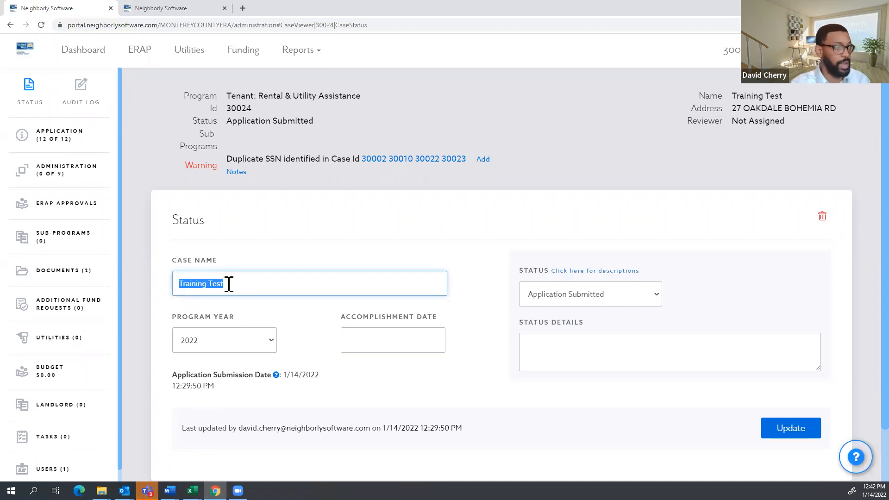
{"action": "left_click", "coordinate": [572, 233]}
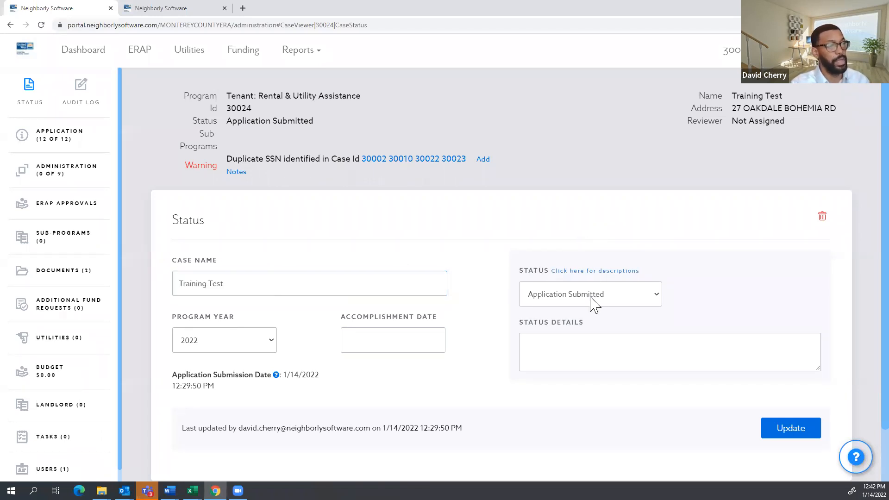
{"action": "left_click", "coordinate": [623, 299]}
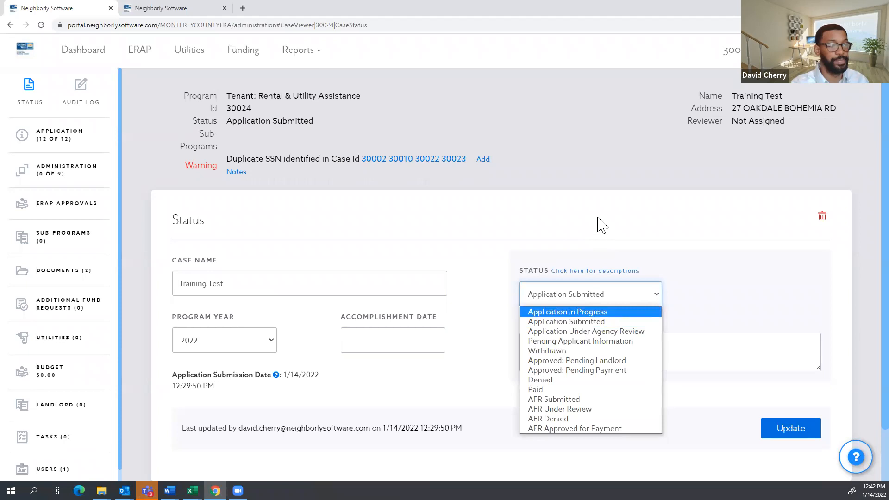
{"action": "left_click", "coordinate": [598, 218]}
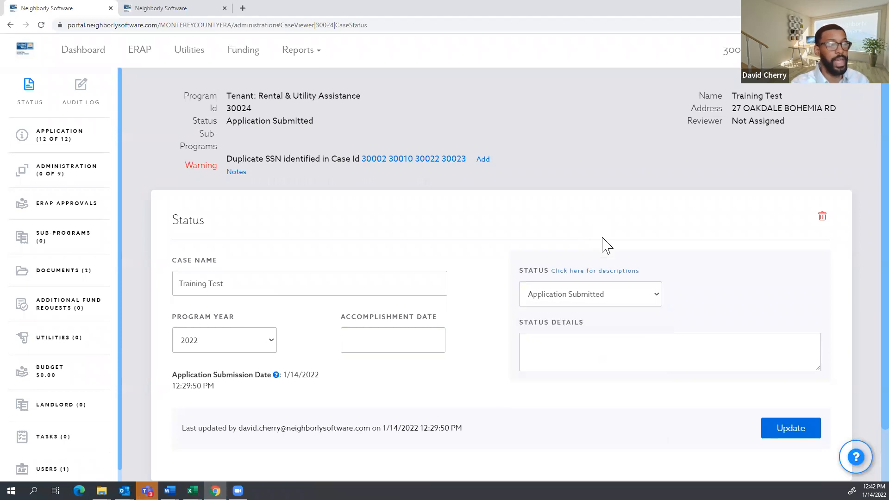
{"action": "left_click", "coordinate": [620, 305]}
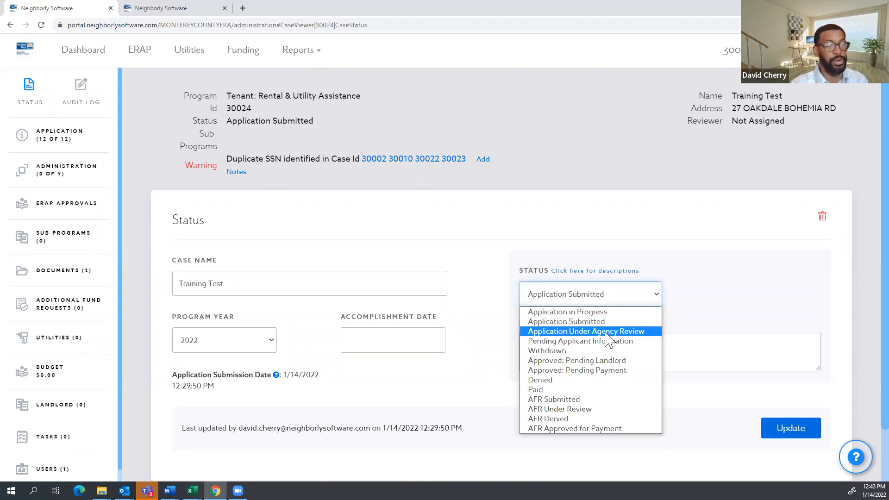
{"action": "left_click", "coordinate": [617, 227]}
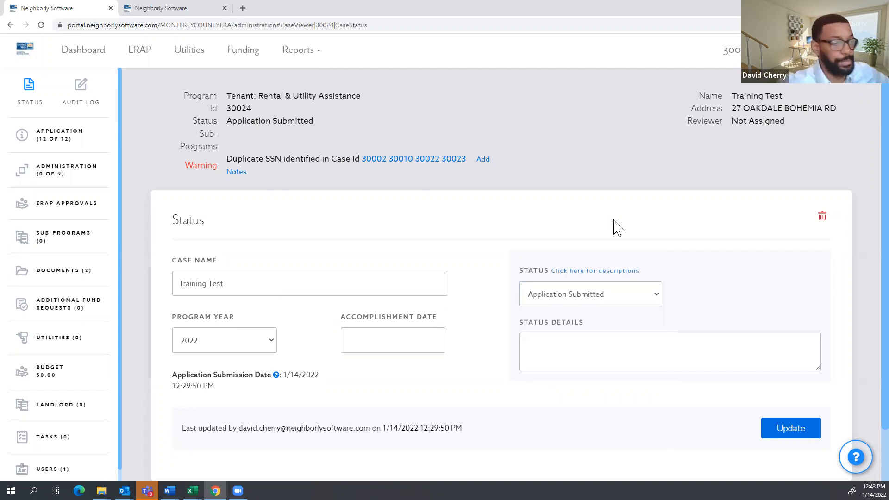
{"action": "left_click", "coordinate": [620, 298]}
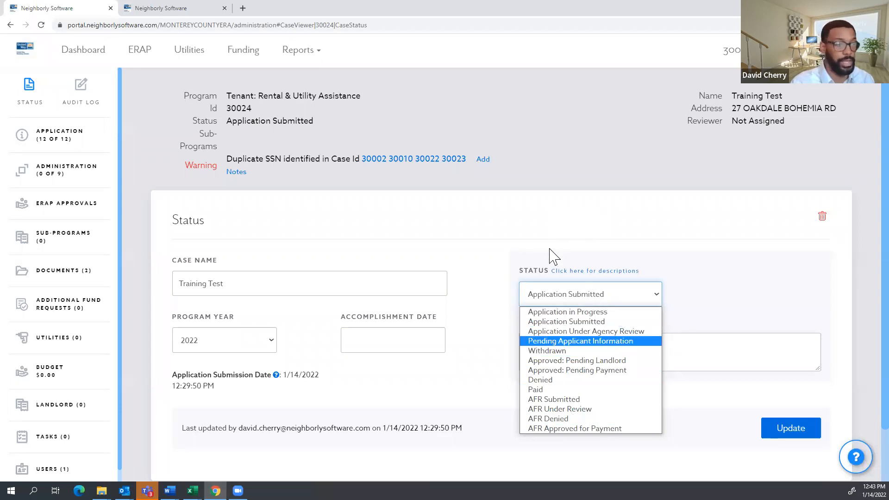
{"action": "left_click", "coordinate": [557, 228]}
{"action": "left_click", "coordinate": [540, 335]}
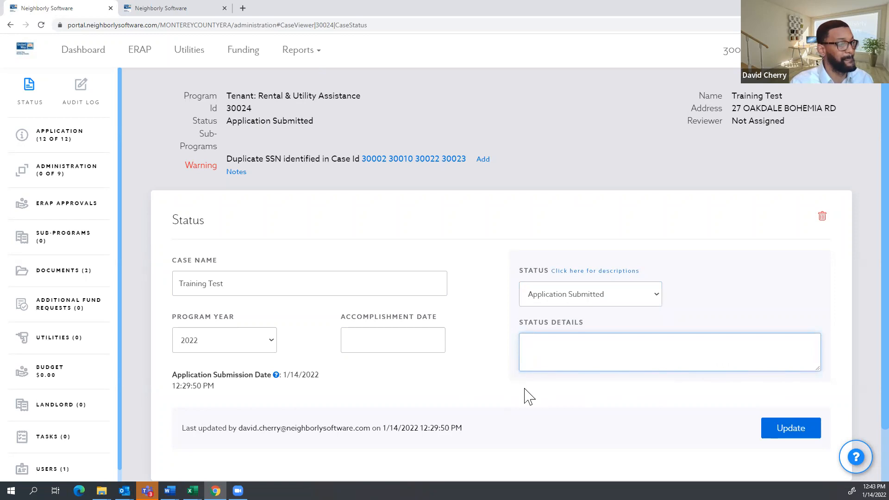
{"action": "scroll", "coordinate": [526, 395], "scroll_direction": "down", "scroll_amount": 1}
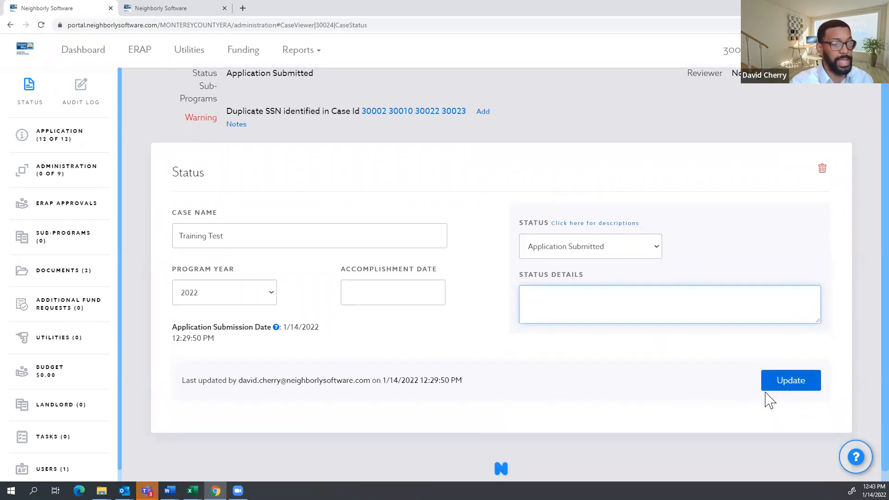
{"action": "scroll", "coordinate": [485, 382], "scroll_direction": "up", "scroll_amount": 1}
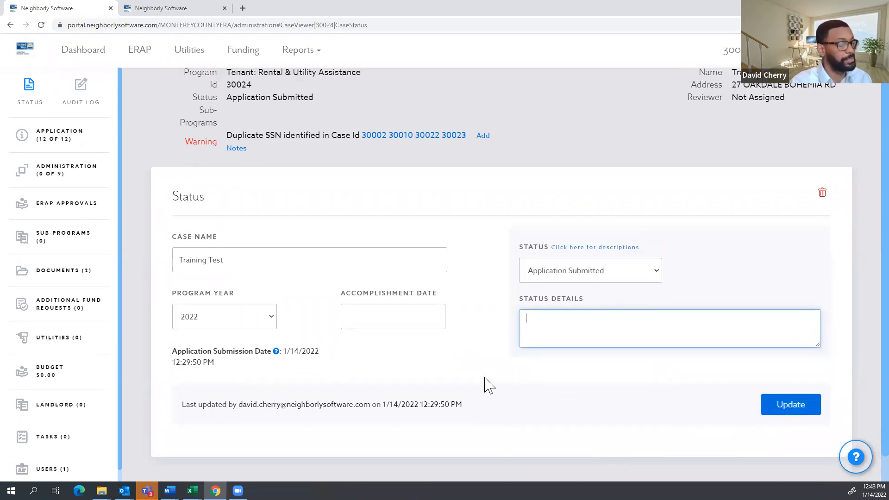
{"action": "double_click", "coordinate": [863, 234]}
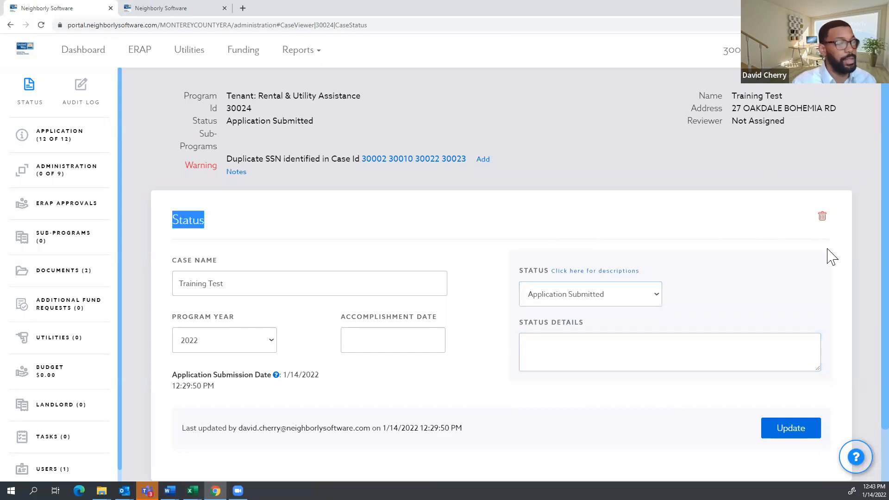
{"action": "left_click", "coordinate": [761, 224]}
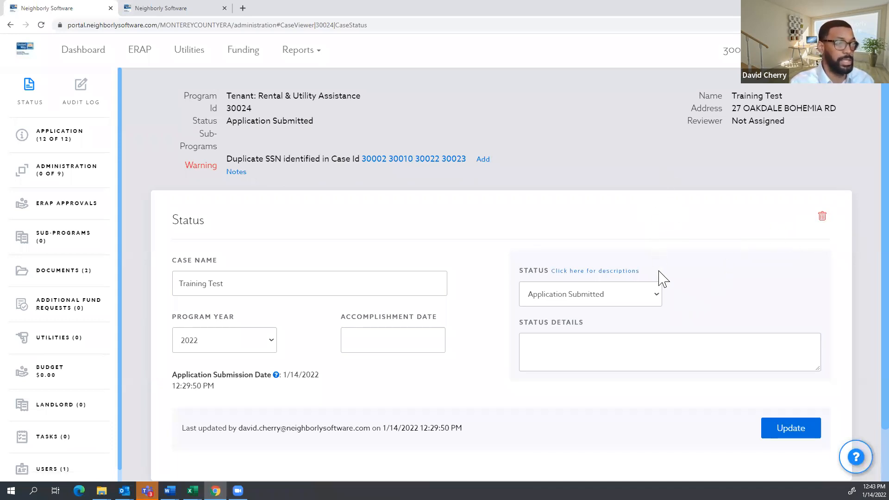
{"action": "left_click", "coordinate": [656, 306]}
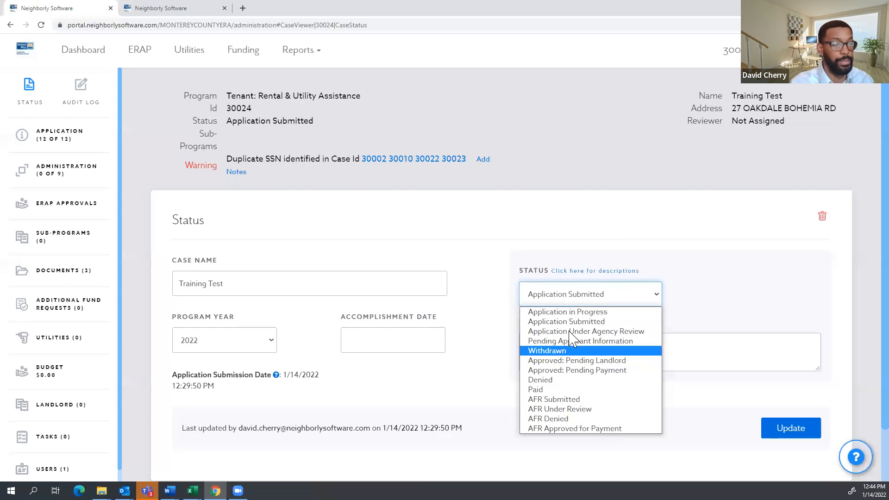
{"action": "left_click", "coordinate": [571, 206]}
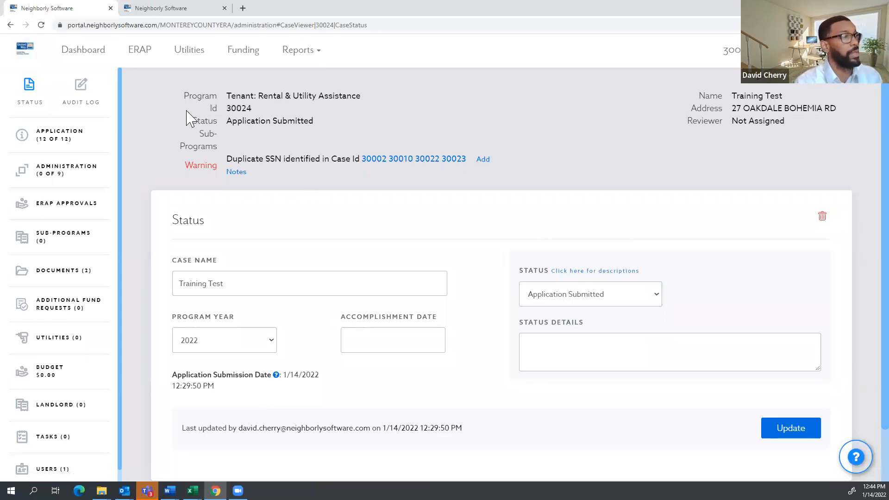
Highlight case 30024's program, Tenant: Rental & Utility Assistance, its Id and Application Submitted status.
{"action": "left_click_drag", "start_coordinate": [363, 95], "coordinate": [172, 91]}
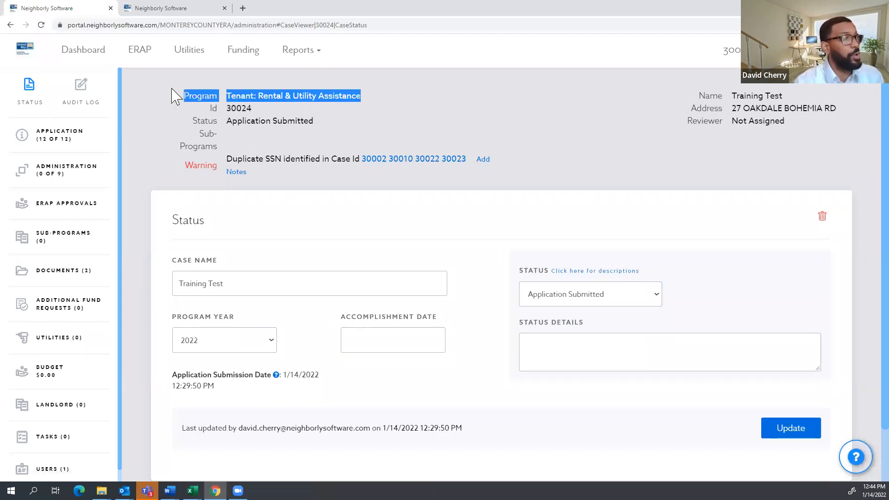
{"action": "left_click", "coordinate": [353, 113]}
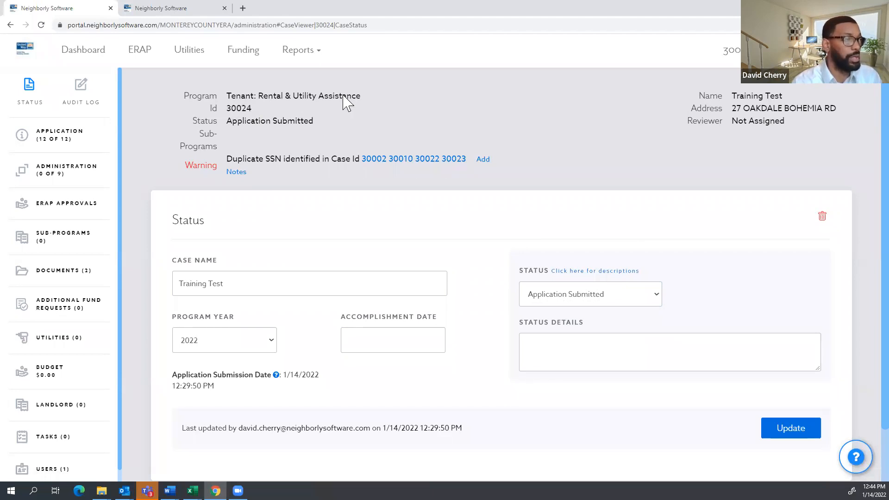
{"action": "left_click_drag", "start_coordinate": [362, 97], "coordinate": [194, 95]}
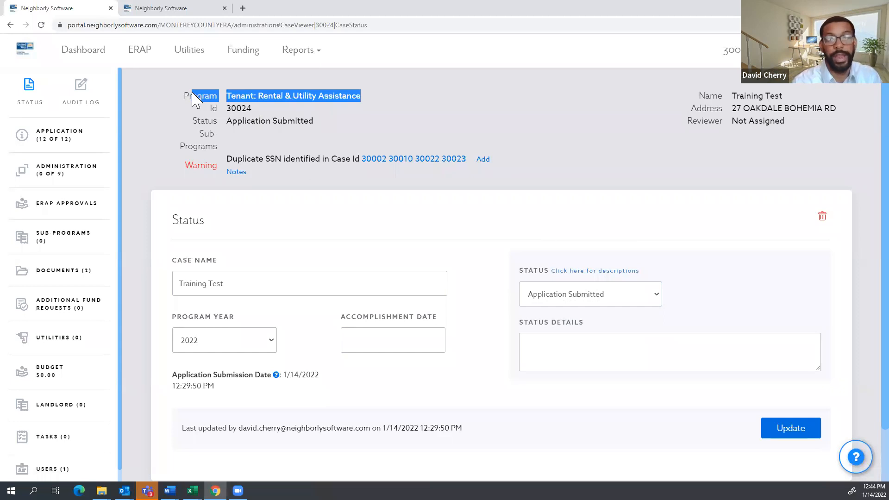
{"action": "left_click_drag", "start_coordinate": [191, 99], "coordinate": [185, 96]}
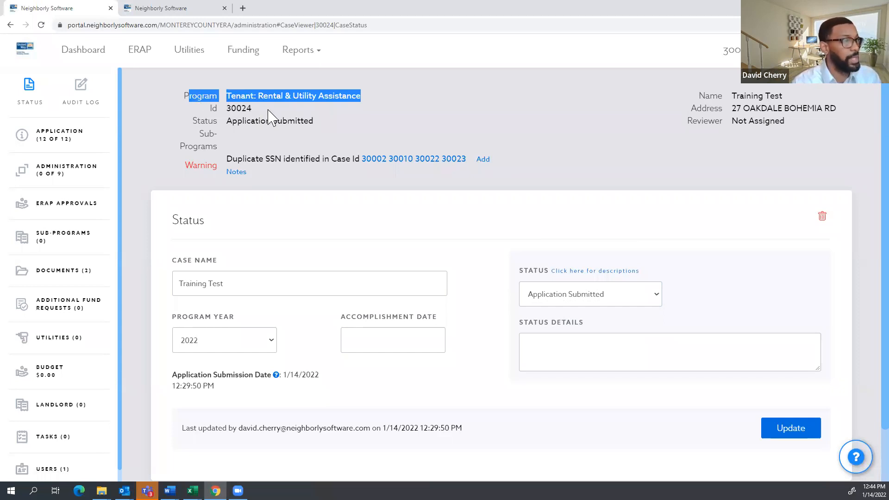
{"action": "left_click_drag", "start_coordinate": [259, 110], "coordinate": [224, 113]}
{"action": "left_click_drag", "start_coordinate": [327, 124], "coordinate": [200, 137]}
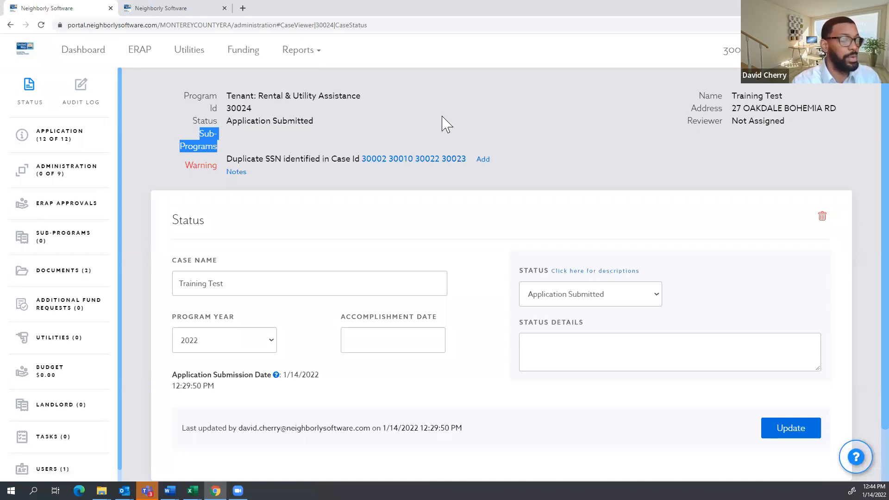
{"action": "left_click", "coordinate": [233, 137]}
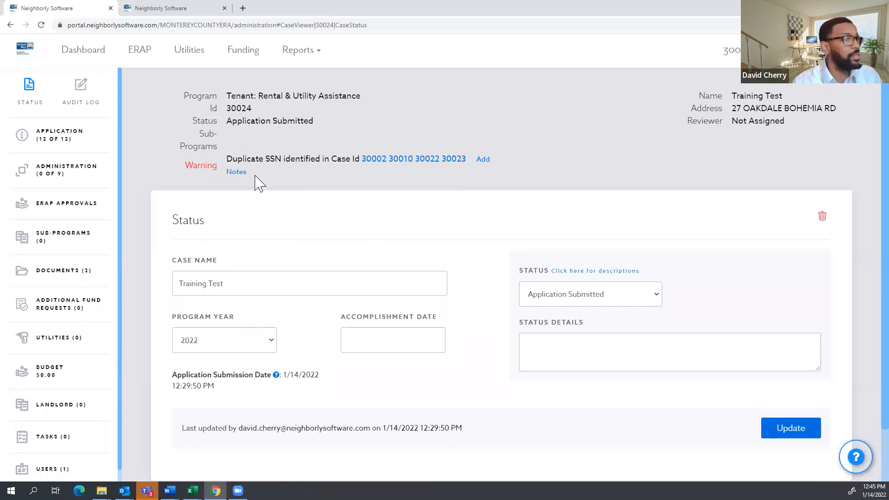
Highlight the duplicate SSN warning and open duplicate case 30002 from it.
{"action": "left_click_drag", "start_coordinate": [256, 181], "coordinate": [216, 162]}
{"action": "left_click", "coordinate": [363, 185]}
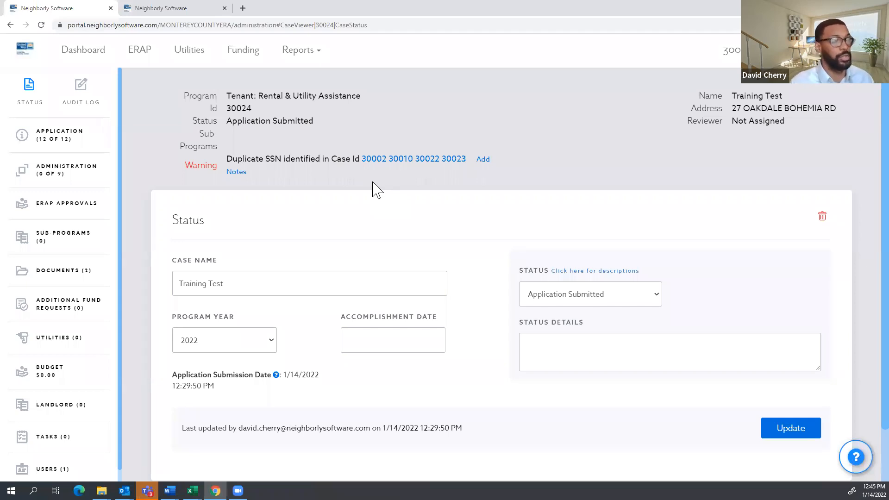
{"action": "left_click_drag", "start_coordinate": [188, 165], "coordinate": [236, 176]}
{"action": "left_click", "coordinate": [312, 192]}
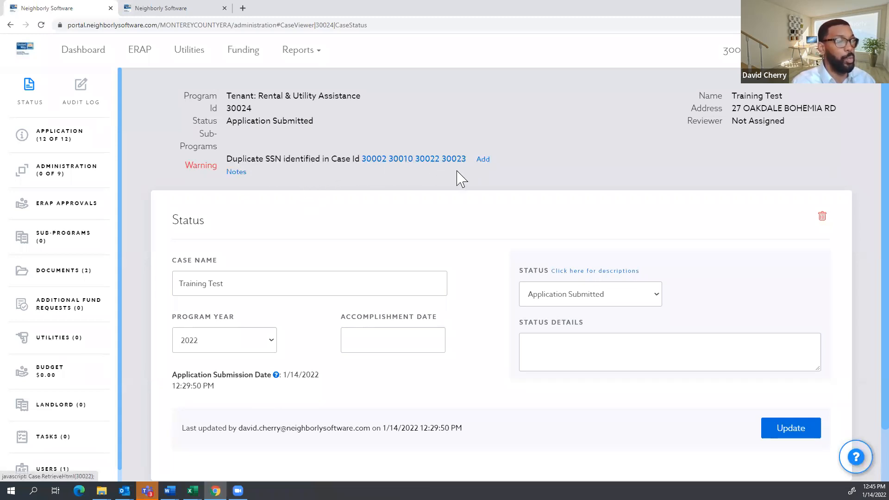
{"action": "left_click", "coordinate": [378, 162]}
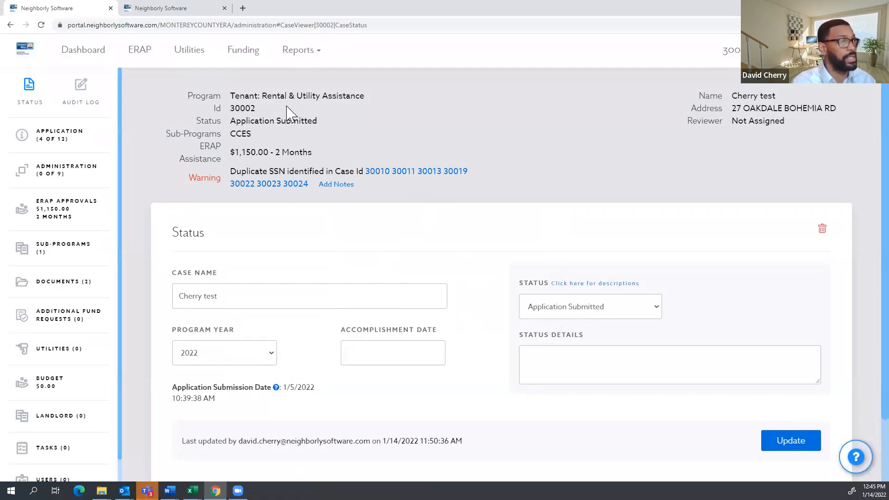
Check case 30002's Household Members with SSN shown, view case 30019, then return to the dashboard.
{"action": "left_click_drag", "start_coordinate": [256, 111], "coordinate": [230, 108]}
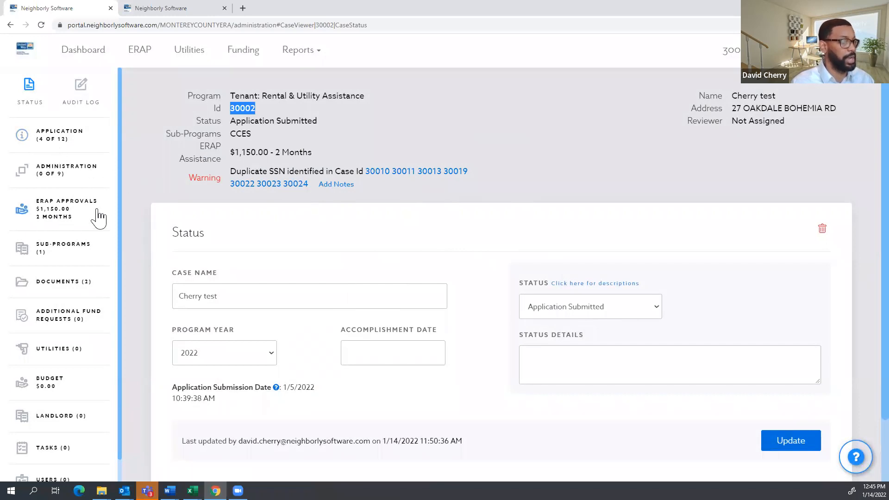
{"action": "left_click", "coordinate": [51, 144]}
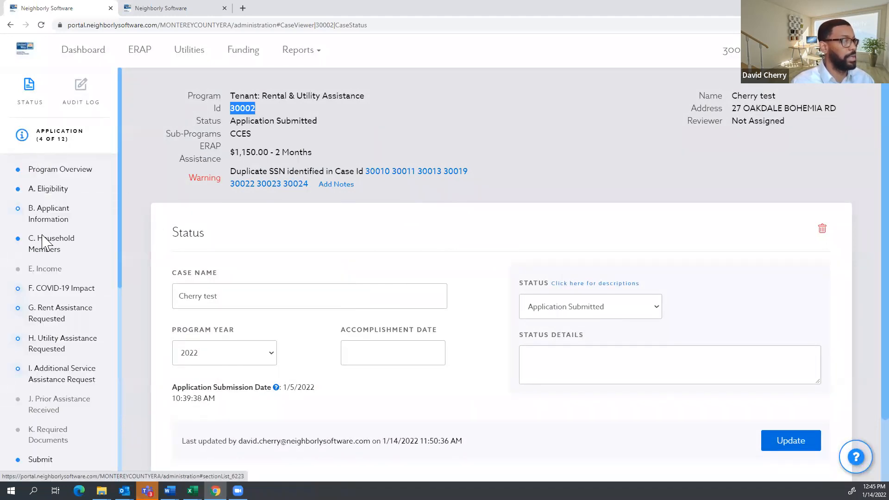
{"action": "left_click", "coordinate": [51, 249]}
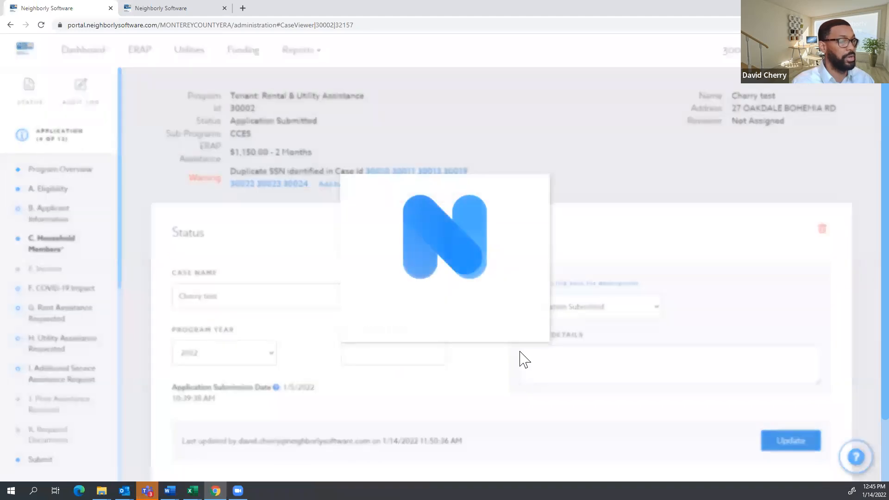
{"action": "left_click", "coordinate": [499, 330]}
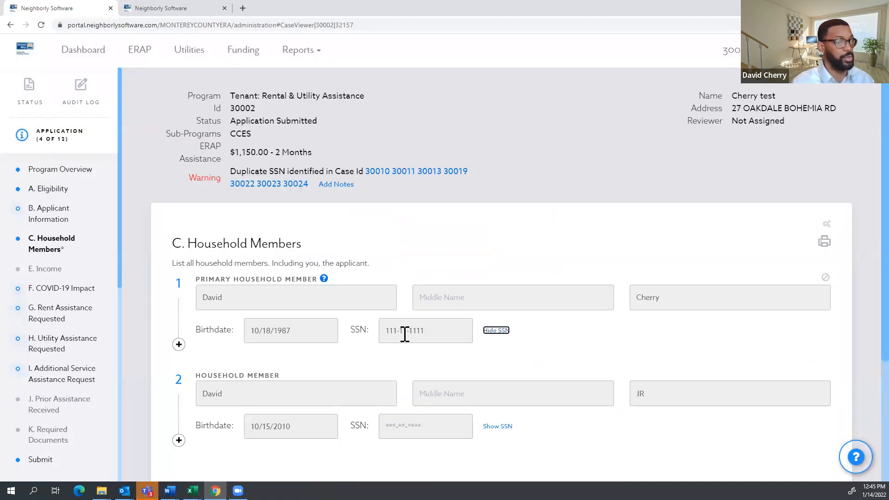
{"action": "left_click", "coordinate": [451, 172]}
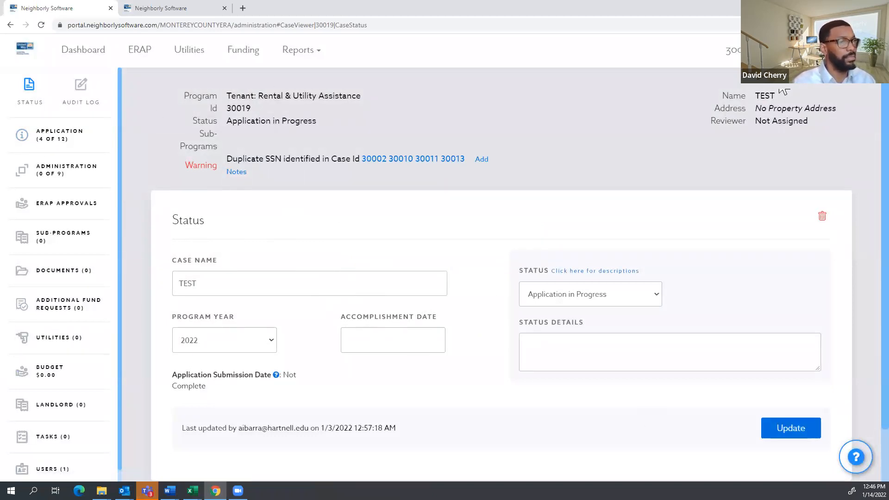
{"action": "left_click", "coordinate": [88, 52]}
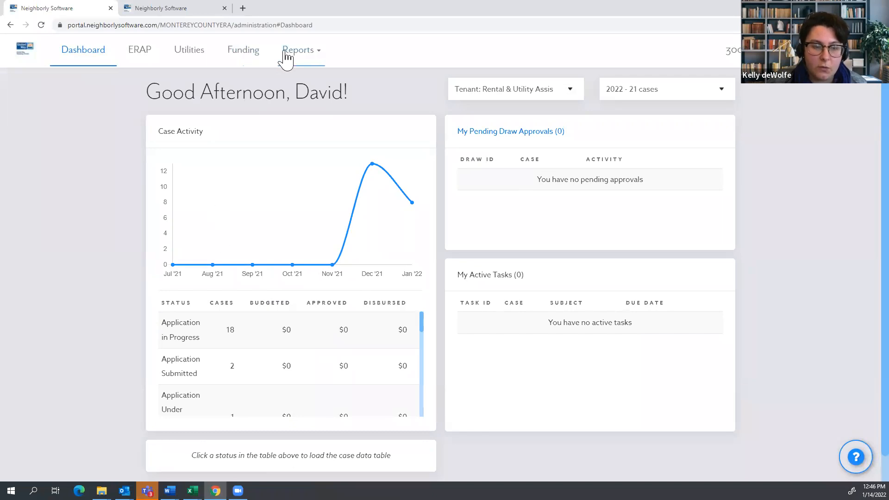
Open the Application Submitted cases and go back to case 30024, Training Test.
{"action": "left_click", "coordinate": [220, 371]}
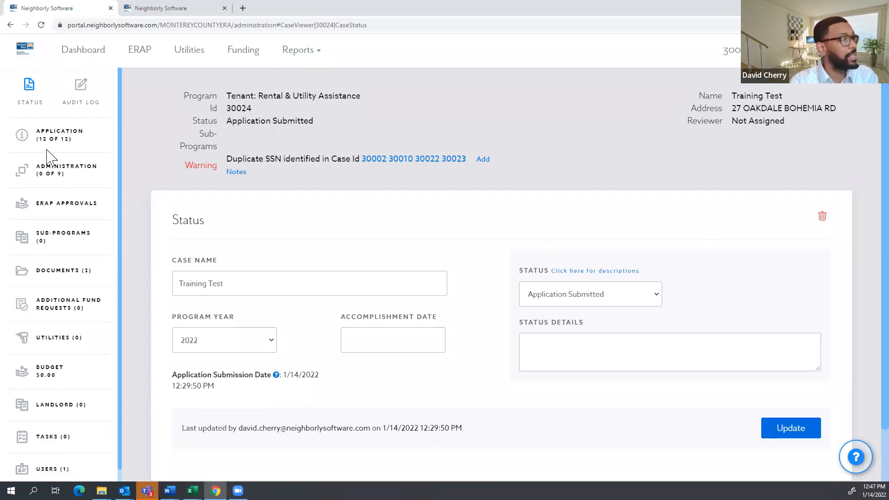
Open case 30024's Household Members section and highlight its list of duplicate case Ids.
{"action": "left_click", "coordinate": [59, 141]}
{"action": "left_click", "coordinate": [45, 250]}
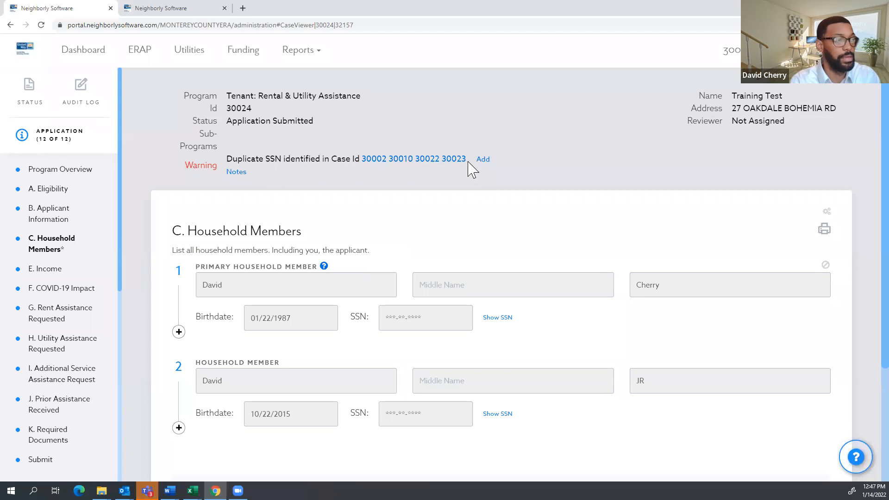
{"action": "left_click_drag", "start_coordinate": [386, 162], "coordinate": [364, 157]}
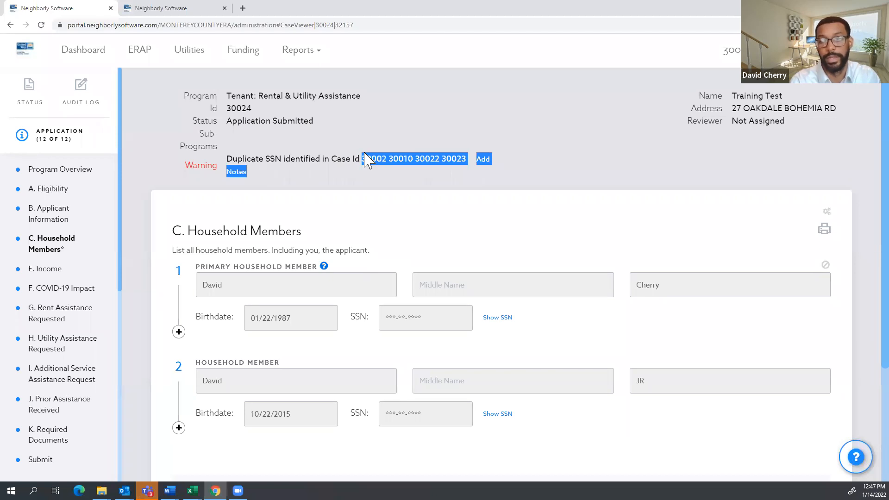
{"action": "left_click", "coordinate": [514, 217]}
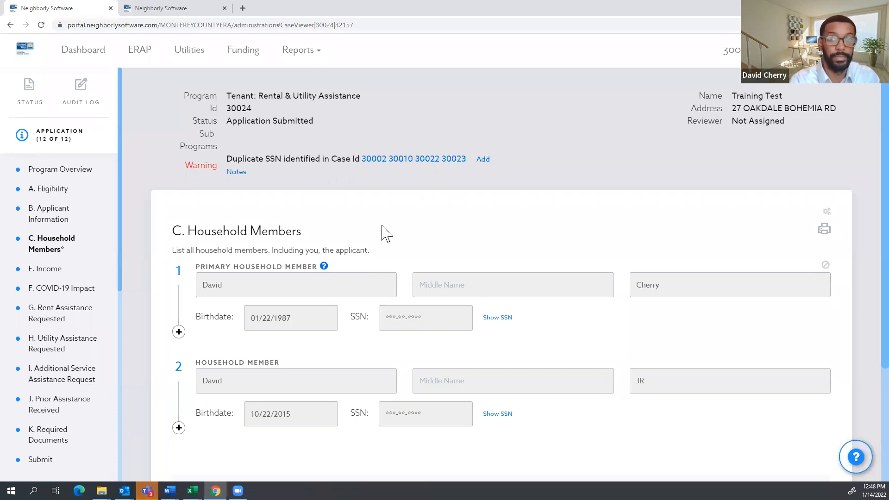
Show case 30024's Status panel: Training Test, program year 2022, Application Submitted.
{"action": "scroll", "coordinate": [163, 340], "scroll_direction": "down", "scroll_amount": 2}
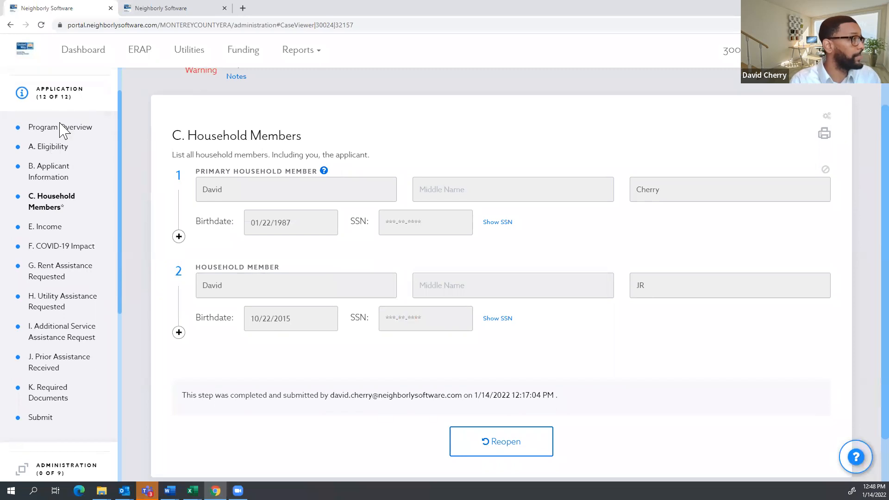
{"action": "left_click", "coordinate": [31, 102]}
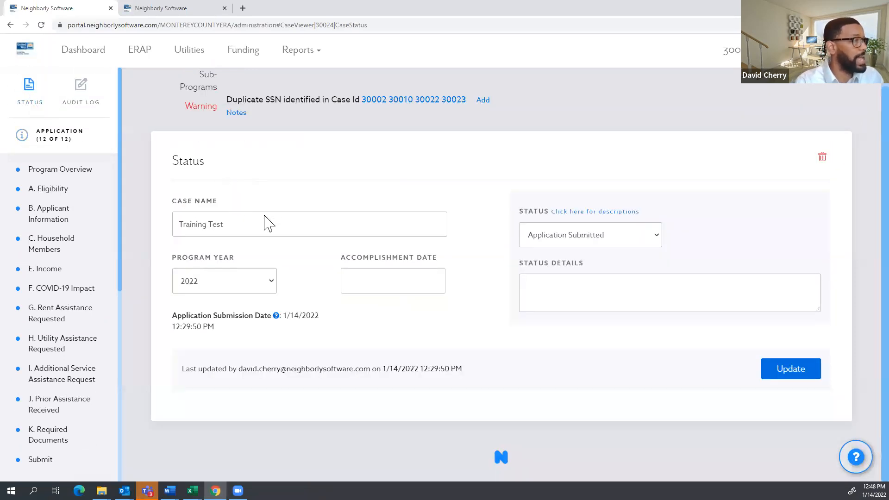
{"action": "scroll", "coordinate": [377, 319], "scroll_direction": "up", "scroll_amount": 1}
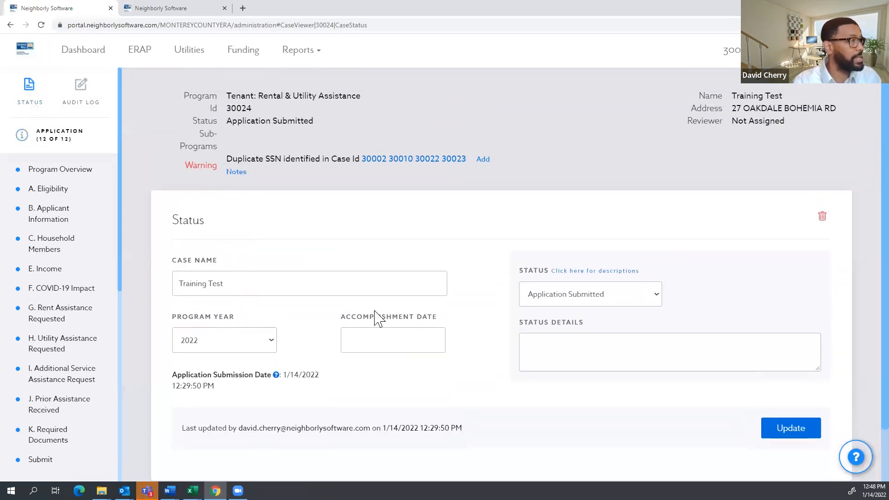
Open case 30024's audit log and scroll down to select the Case Created timestamp.
{"action": "left_click", "coordinate": [81, 95]}
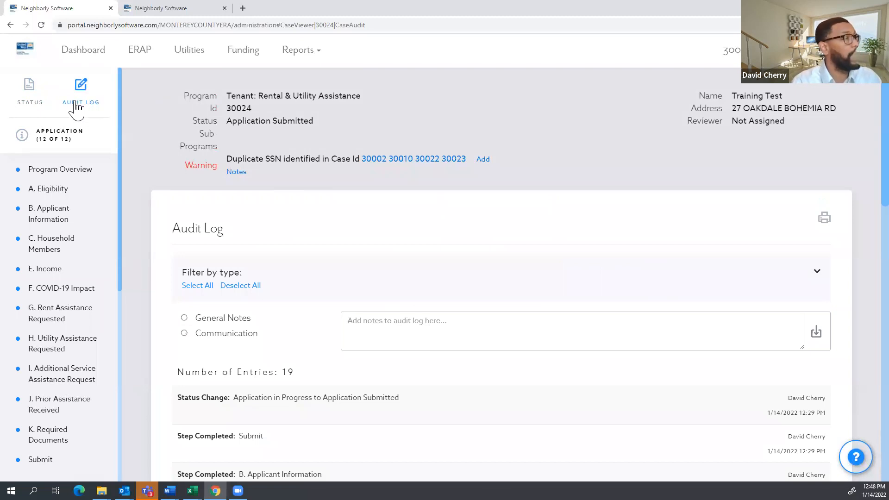
{"action": "scroll", "coordinate": [241, 199], "scroll_direction": "down", "scroll_amount": 2}
{"action": "scroll", "coordinate": [271, 223], "scroll_direction": "up", "scroll_amount": 2}
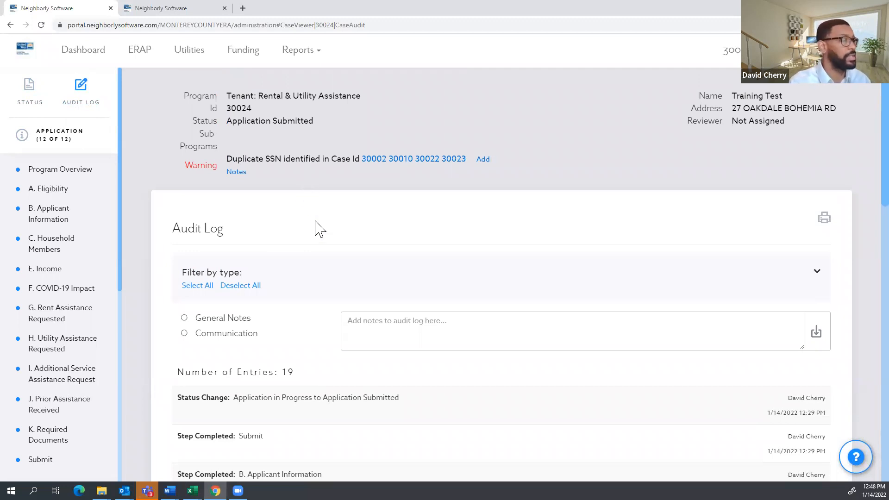
{"action": "scroll", "coordinate": [319, 229], "scroll_direction": "down", "scroll_amount": 3}
{"action": "scroll", "coordinate": [319, 229], "scroll_direction": "down", "scroll_amount": 1}
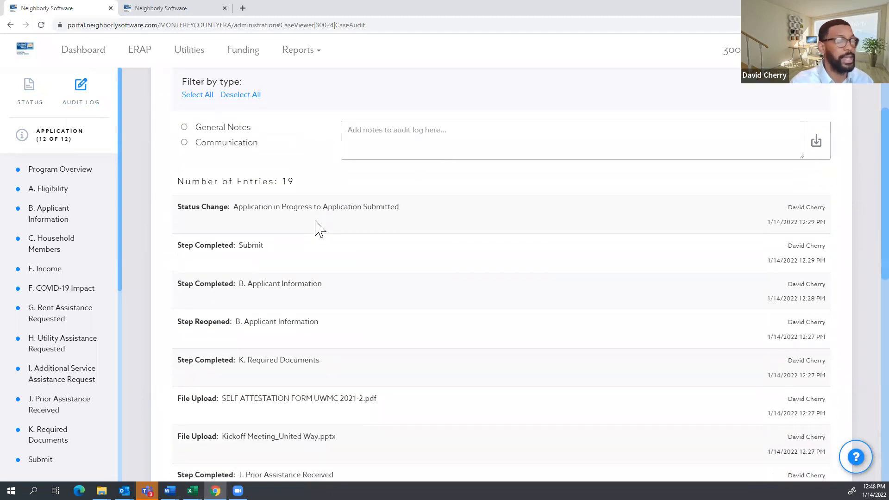
{"action": "scroll", "coordinate": [322, 218], "scroll_direction": "down", "scroll_amount": 7}
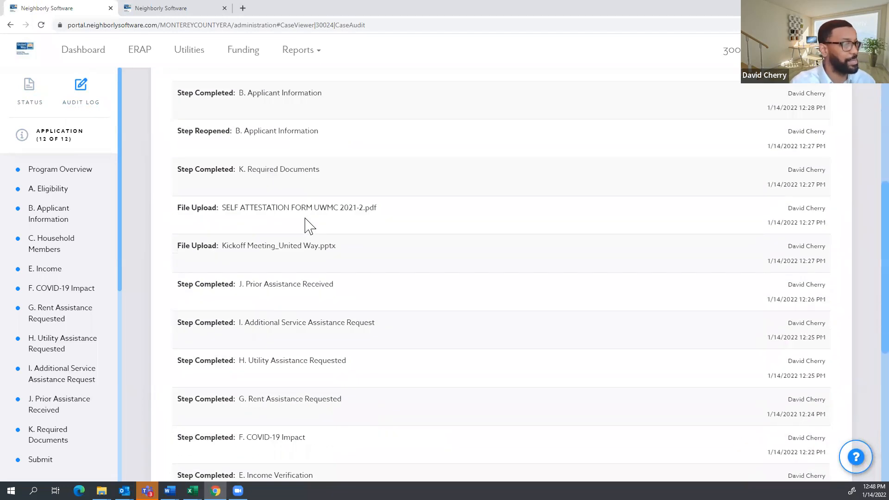
{"action": "scroll", "coordinate": [307, 221], "scroll_direction": "down", "scroll_amount": 4}
{"action": "scroll", "coordinate": [307, 230], "scroll_direction": "up", "scroll_amount": 15}
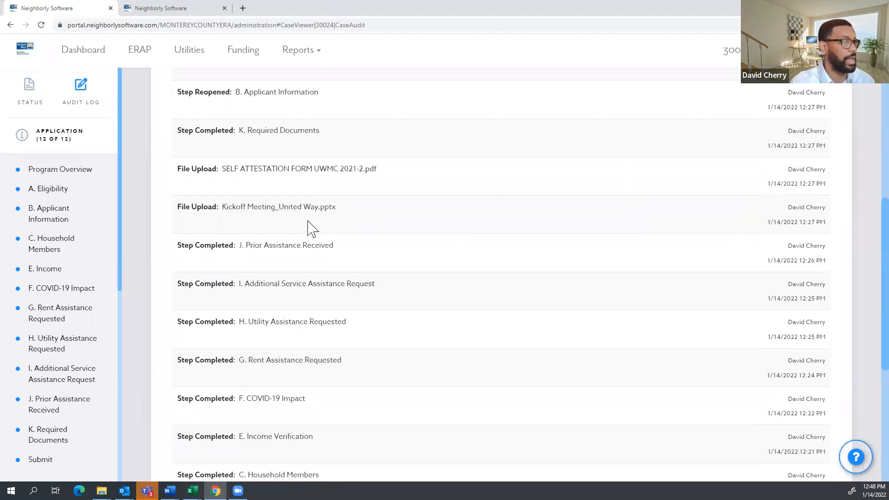
{"action": "scroll", "coordinate": [694, 324], "scroll_direction": "down", "scroll_amount": 15}
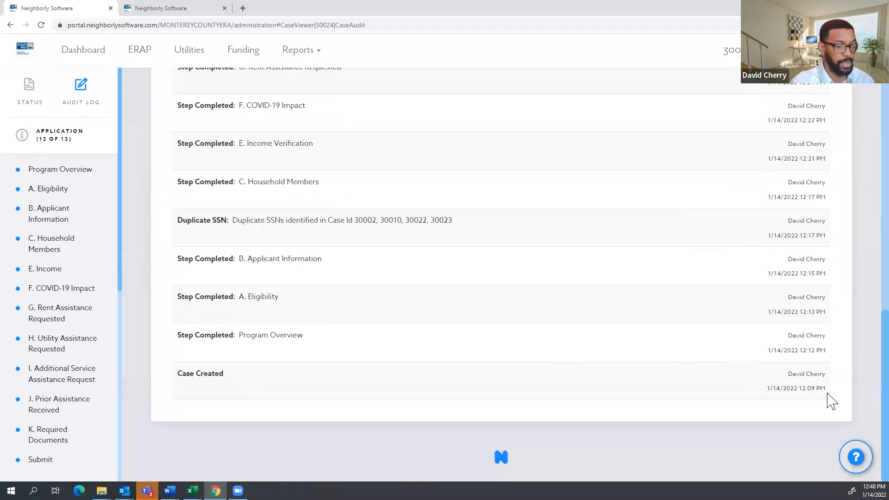
{"action": "left_click_drag", "start_coordinate": [828, 390], "coordinate": [770, 388]}
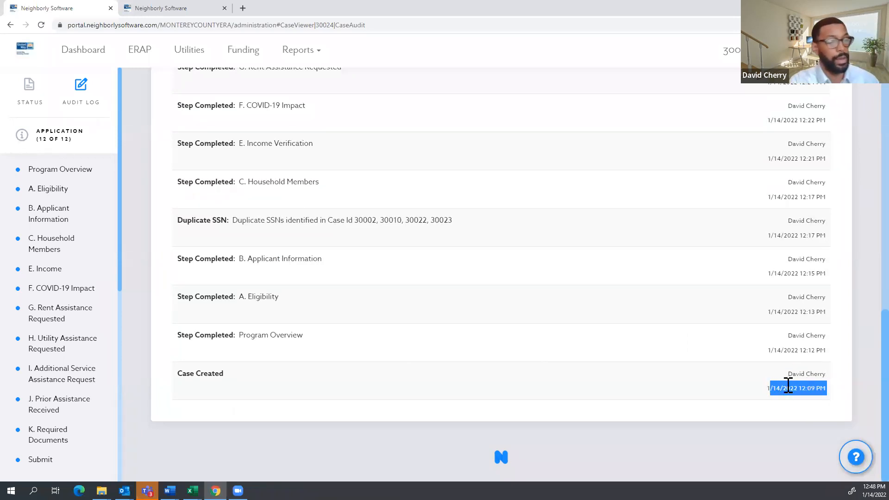
Scroll back up through the 19 entries to the newest Application Submitted status change.
{"action": "scroll", "coordinate": [287, 384], "scroll_direction": "up", "scroll_amount": 1}
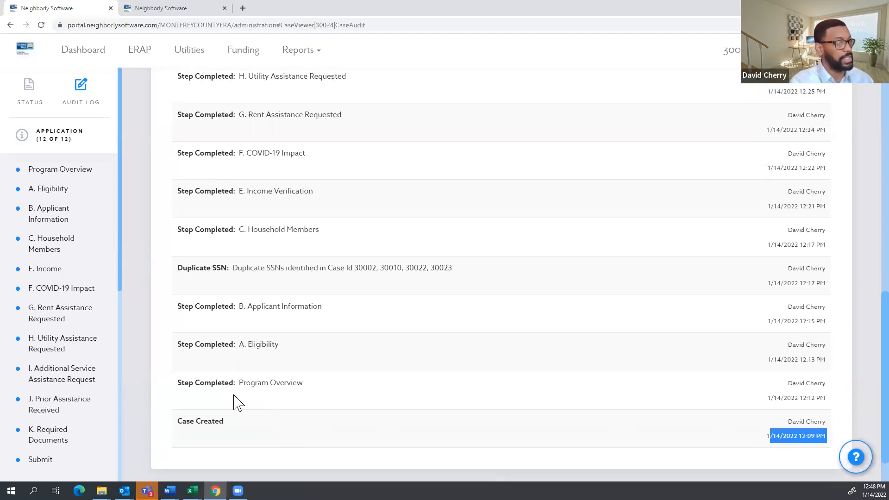
{"action": "scroll", "coordinate": [230, 400], "scroll_direction": "up", "scroll_amount": 2}
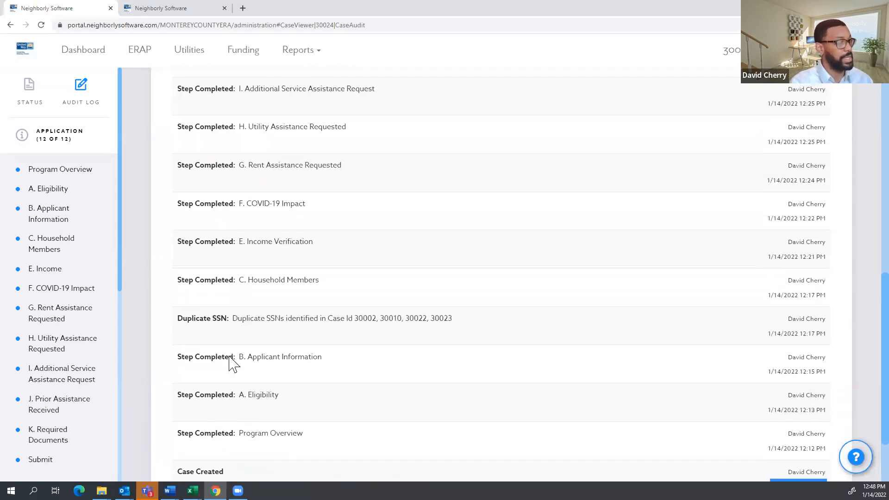
{"action": "scroll", "coordinate": [255, 377], "scroll_direction": "up", "scroll_amount": 1}
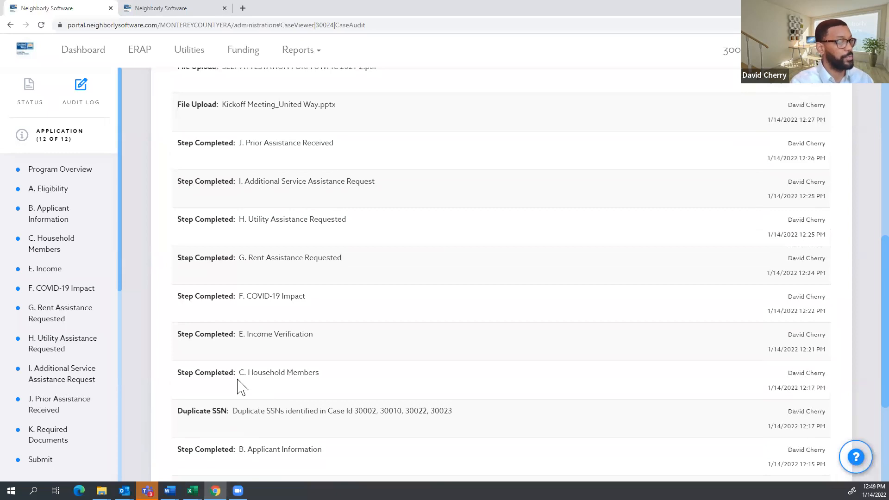
{"action": "scroll", "coordinate": [238, 380], "scroll_direction": "up", "scroll_amount": 1}
{"action": "scroll", "coordinate": [232, 389], "scroll_direction": "up", "scroll_amount": 5}
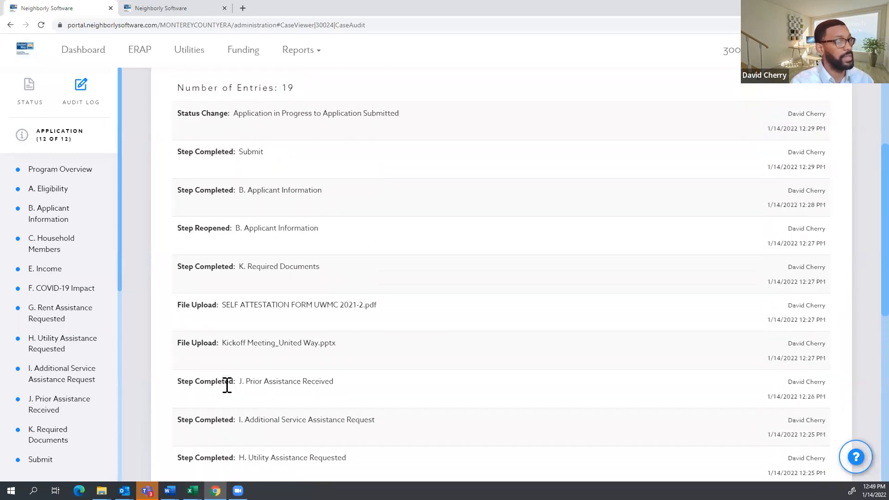
{"action": "scroll", "coordinate": [230, 391], "scroll_direction": "up", "scroll_amount": 1}
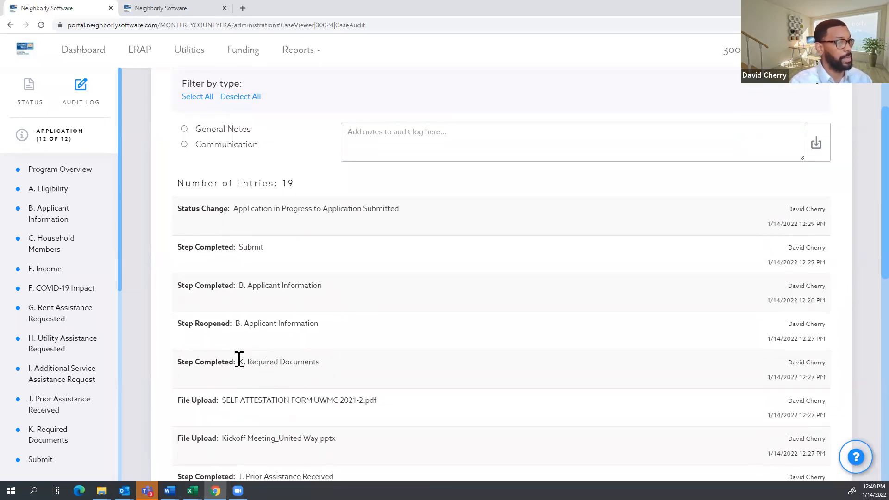
{"action": "scroll", "coordinate": [238, 360], "scroll_direction": "up", "scroll_amount": 3}
{"action": "scroll", "coordinate": [238, 364], "scroll_direction": "down", "scroll_amount": 1}
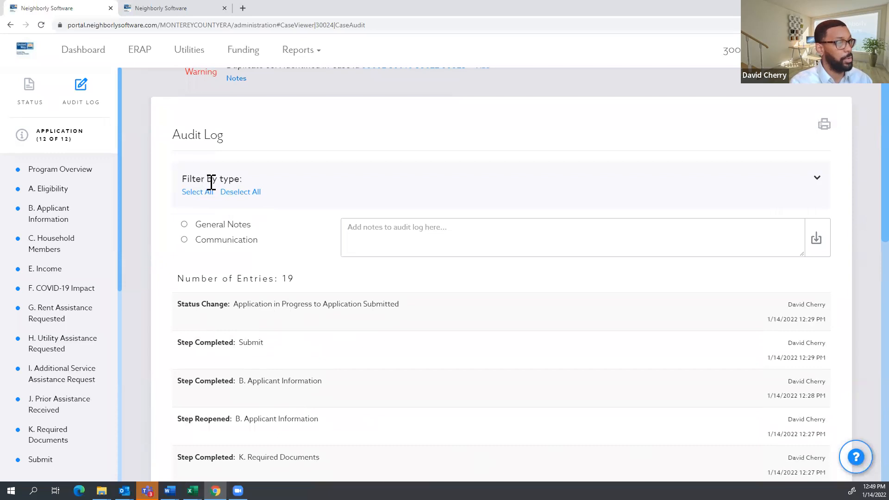
Filter the audit log by type so only the Step Reopened entry shows.
{"action": "left_click", "coordinate": [817, 179]}
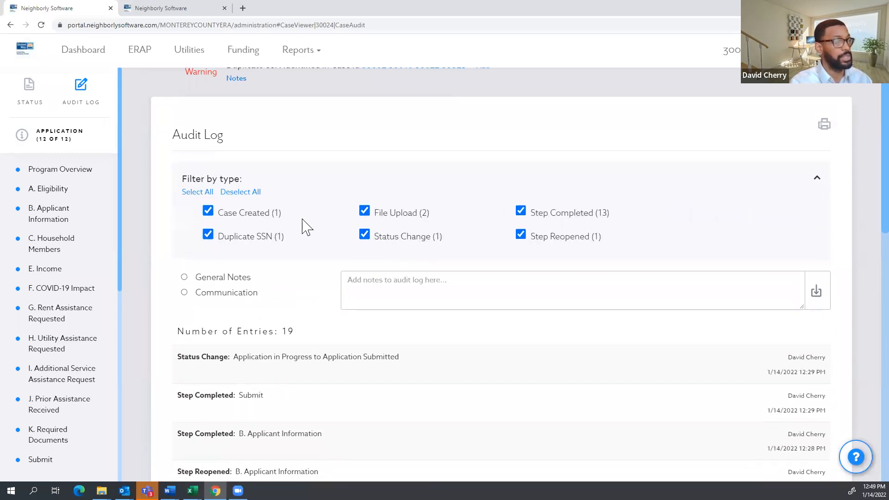
{"action": "left_click", "coordinate": [252, 212]}
{"action": "left_click", "coordinate": [258, 237]}
{"action": "left_click", "coordinate": [391, 213]}
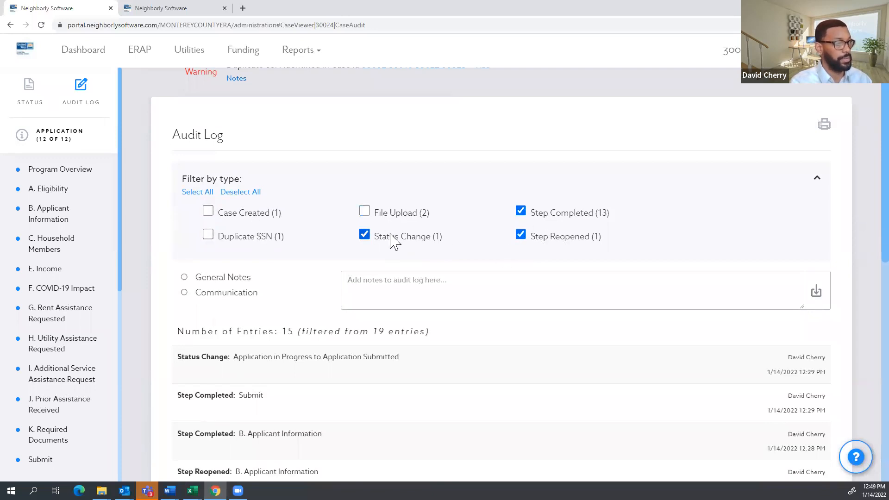
{"action": "left_click", "coordinate": [391, 238]}
{"action": "left_click", "coordinate": [545, 240]}
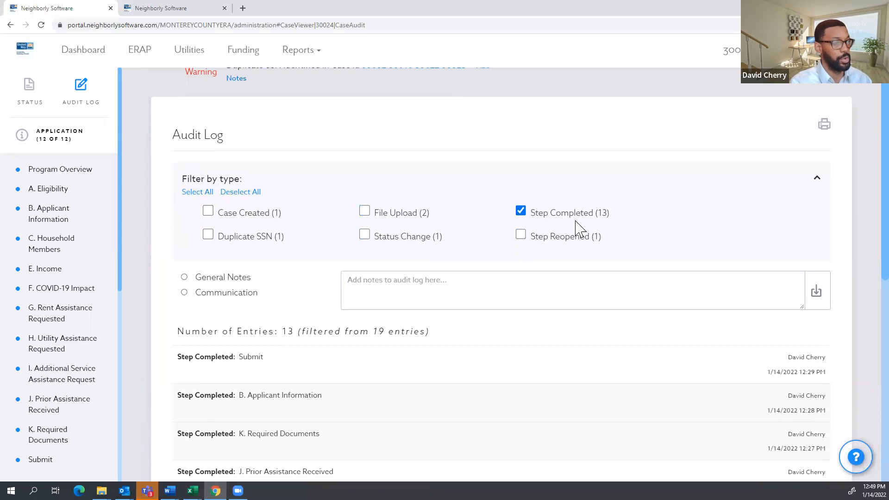
{"action": "scroll", "coordinate": [561, 213], "scroll_direction": "down", "scroll_amount": 1}
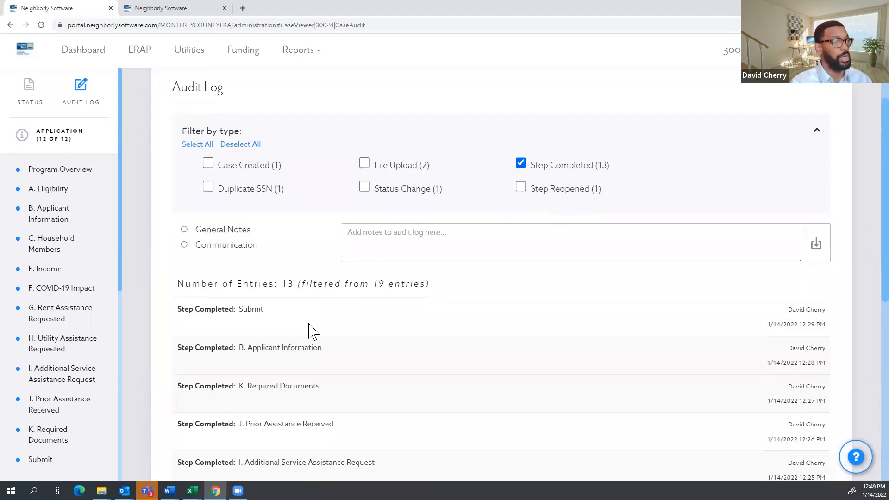
{"action": "scroll", "coordinate": [397, 330], "scroll_direction": "down", "scroll_amount": 3}
{"action": "scroll", "coordinate": [578, 176], "scroll_direction": "up", "scroll_amount": 3}
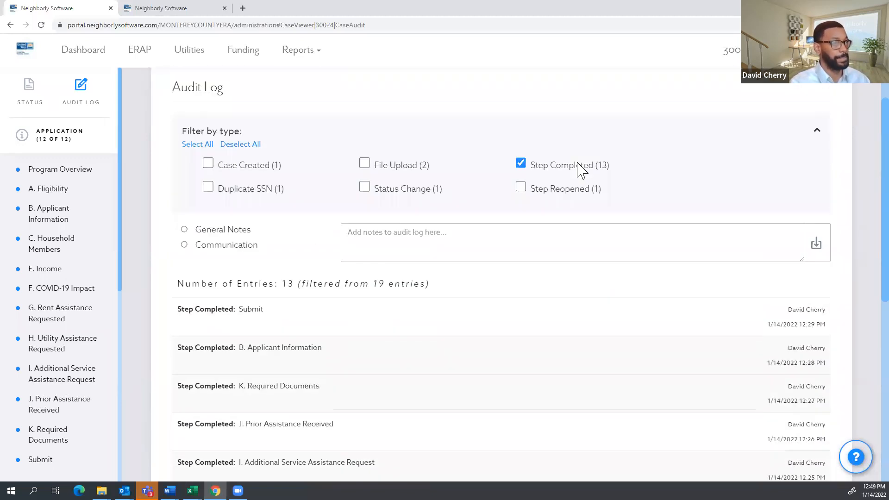
{"action": "left_click", "coordinate": [582, 171]}
{"action": "left_click", "coordinate": [521, 290]}
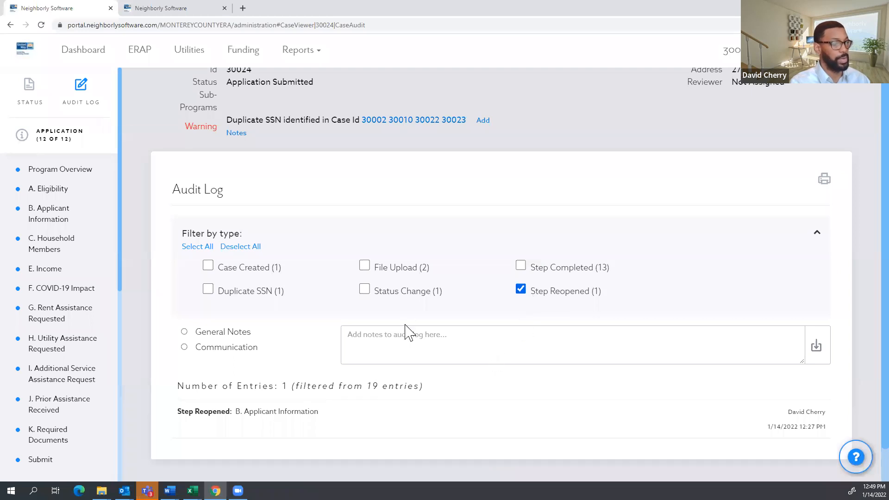
Add a General Notes entry reading 'test' to the audit log.
{"action": "left_click", "coordinate": [195, 331]}
{"action": "left_click", "coordinate": [396, 348]}
{"action": "type", "text": "test"}
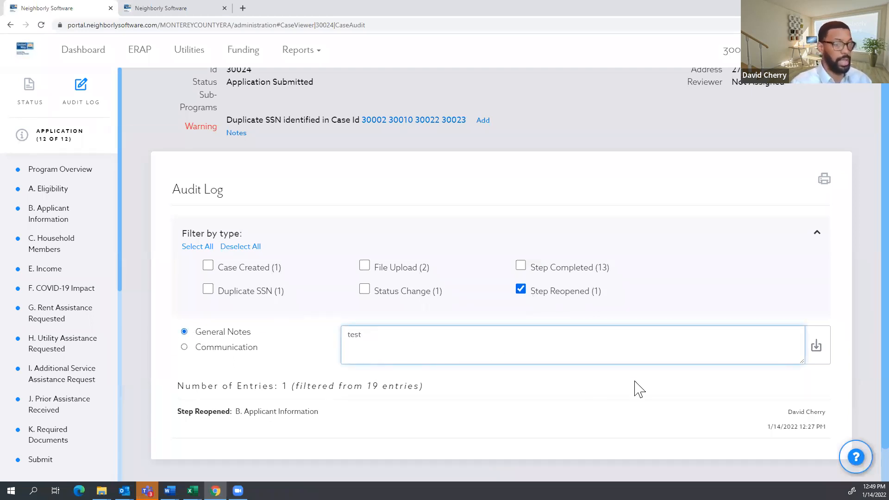
{"action": "left_click", "coordinate": [817, 346]}
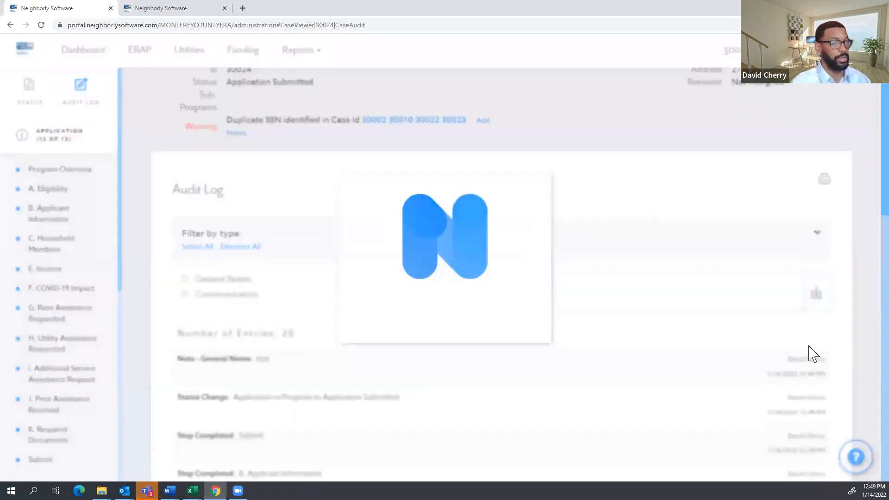
Filter the log by type again, hiding every type except the new note.
{"action": "left_click", "coordinate": [816, 233]}
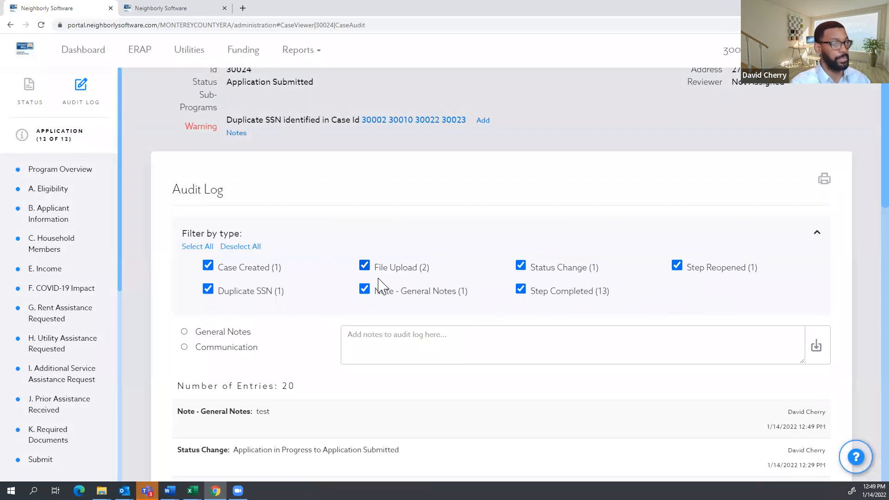
{"action": "left_click", "coordinate": [370, 268]}
{"action": "left_click", "coordinate": [275, 271]}
{"action": "left_click", "coordinate": [258, 291]}
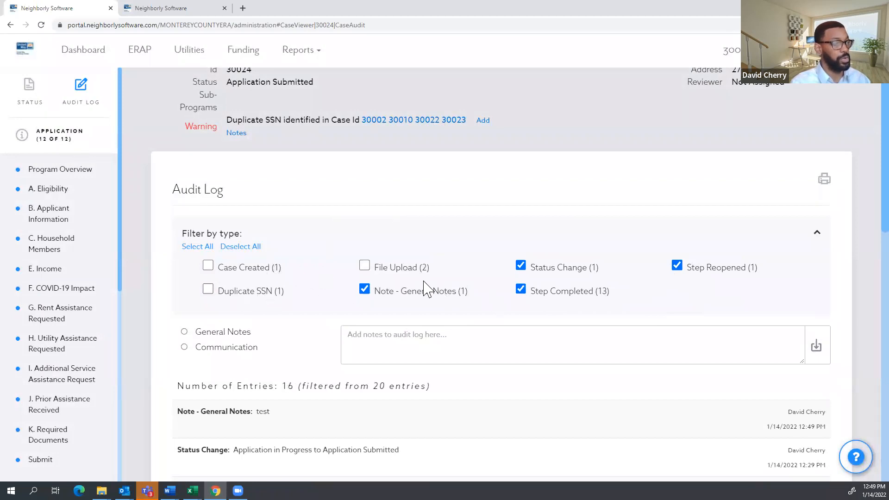
{"action": "left_click", "coordinate": [520, 266]}
{"action": "left_click", "coordinate": [677, 267]}
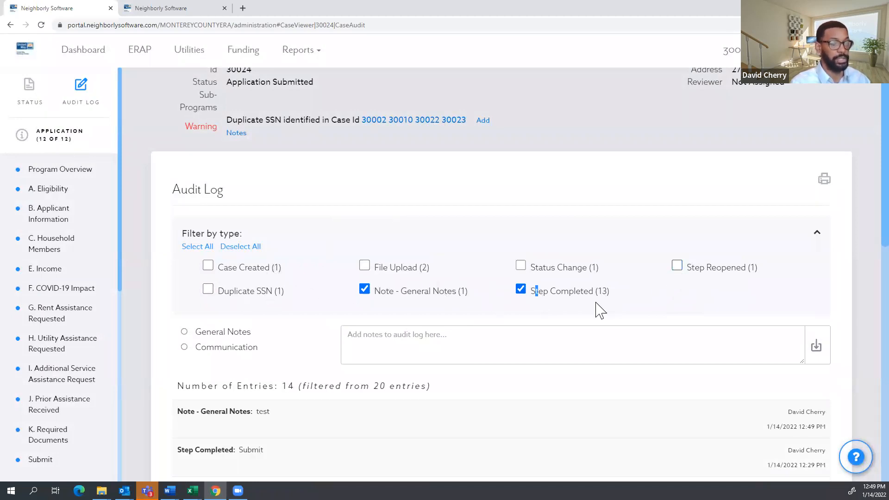
{"action": "left_click", "coordinate": [563, 296]}
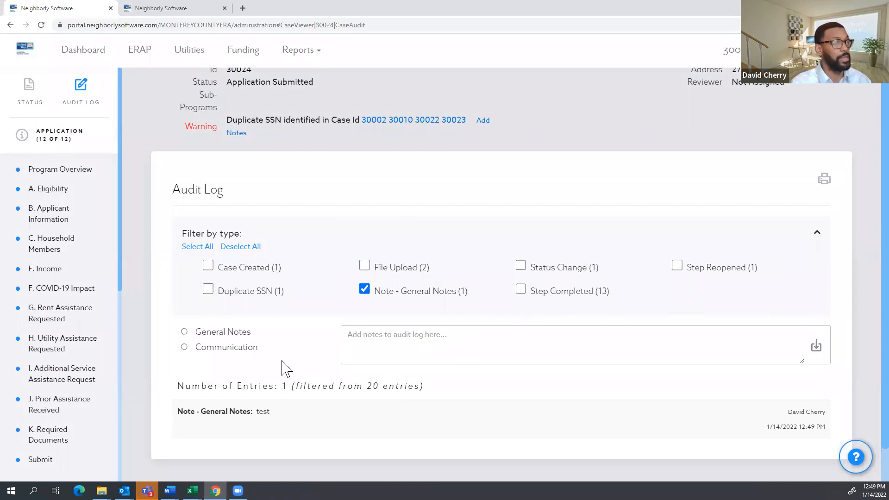
Refresh the audit log to list all 20 entries.
{"action": "scroll", "coordinate": [278, 363], "scroll_direction": "down", "scroll_amount": 1}
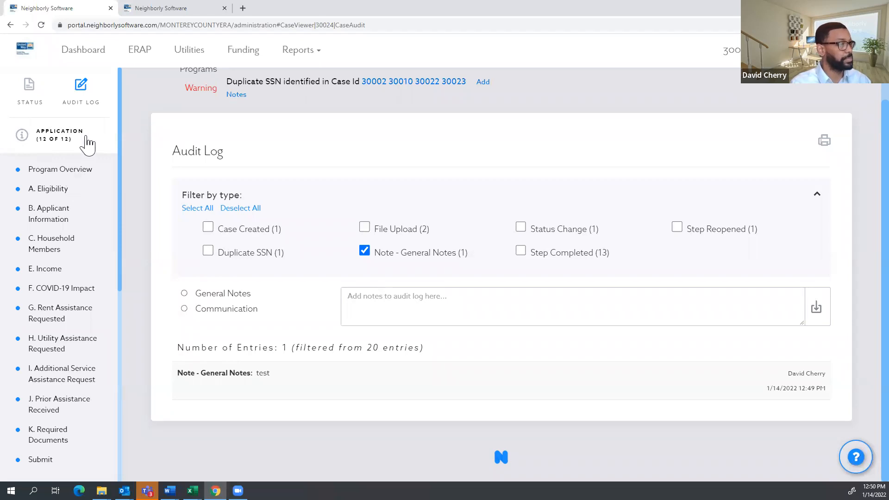
{"action": "left_click", "coordinate": [198, 154]}
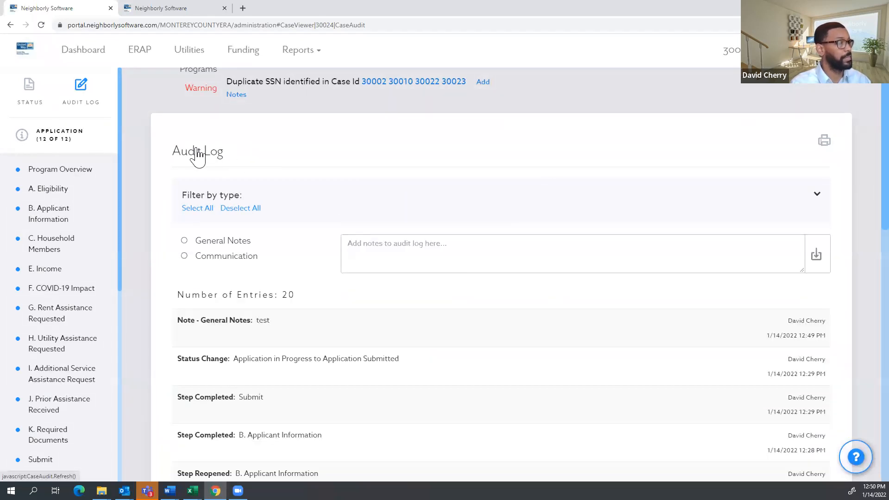
{"action": "scroll", "coordinate": [218, 188], "scroll_direction": "up", "scroll_amount": 2}
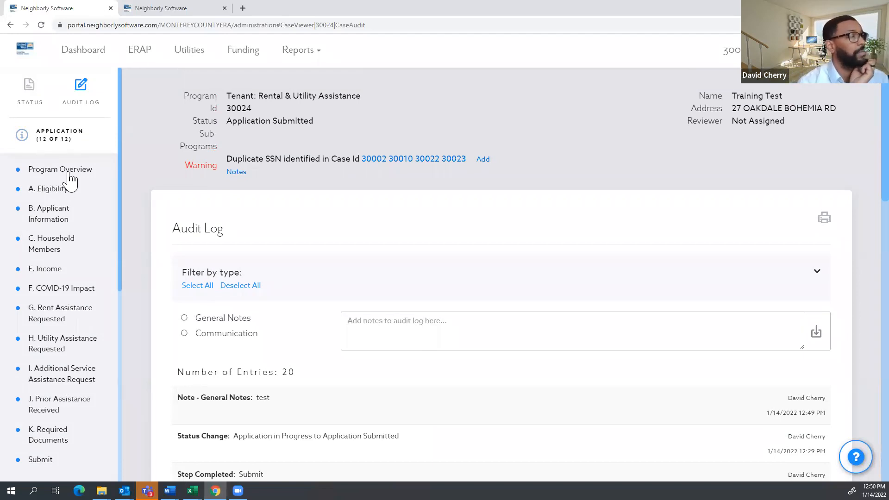
{"action": "scroll", "coordinate": [49, 206], "scroll_direction": "down", "scroll_amount": 1}
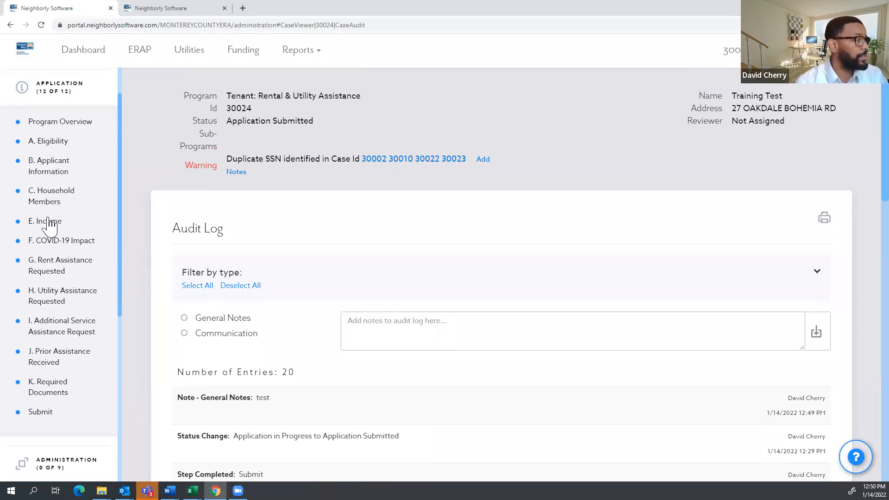
Open the Eligibility section after briefly visiting Income and Applicant Information.
{"action": "left_click", "coordinate": [52, 225]}
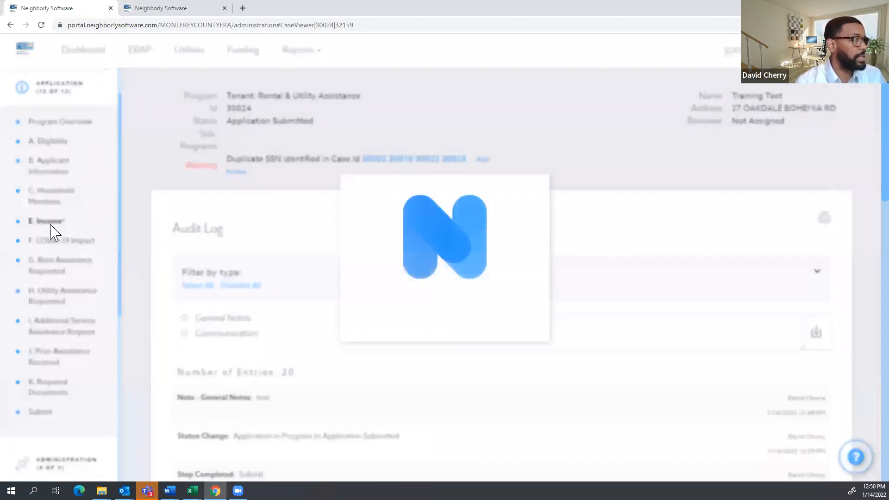
{"action": "left_click", "coordinate": [58, 177]}
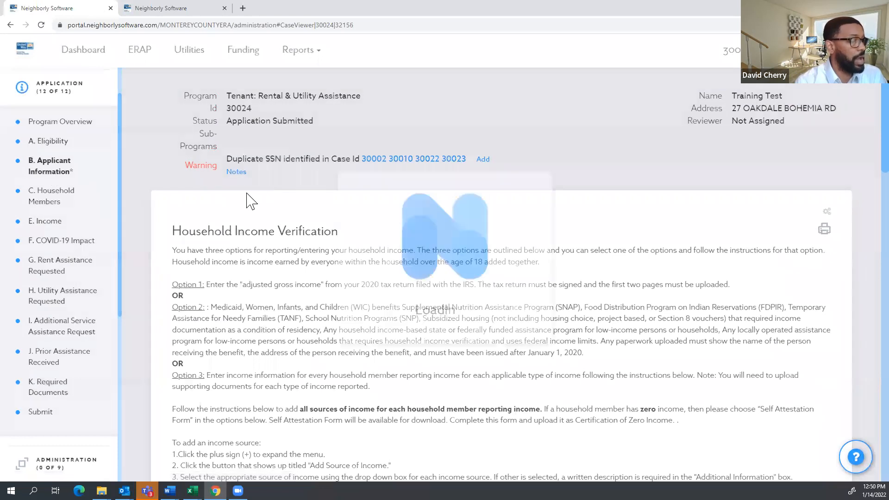
{"action": "left_click", "coordinate": [49, 141]}
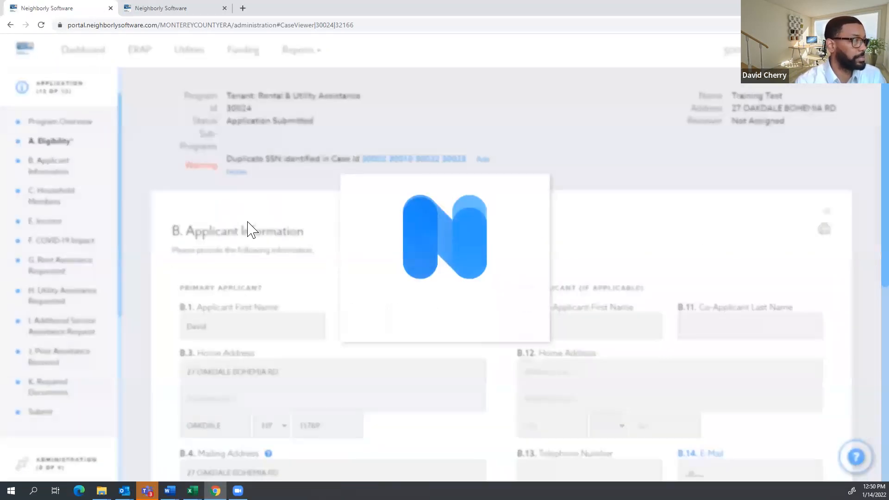
{"action": "scroll", "coordinate": [310, 254], "scroll_direction": "down", "scroll_amount": 4}
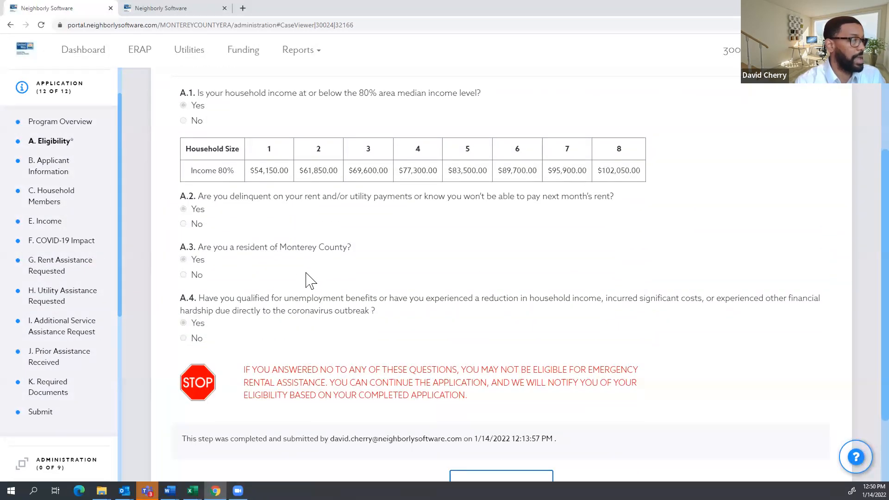
{"action": "scroll", "coordinate": [303, 268], "scroll_direction": "up", "scroll_amount": 3}
{"action": "scroll", "coordinate": [233, 264], "scroll_direction": "down", "scroll_amount": 1}
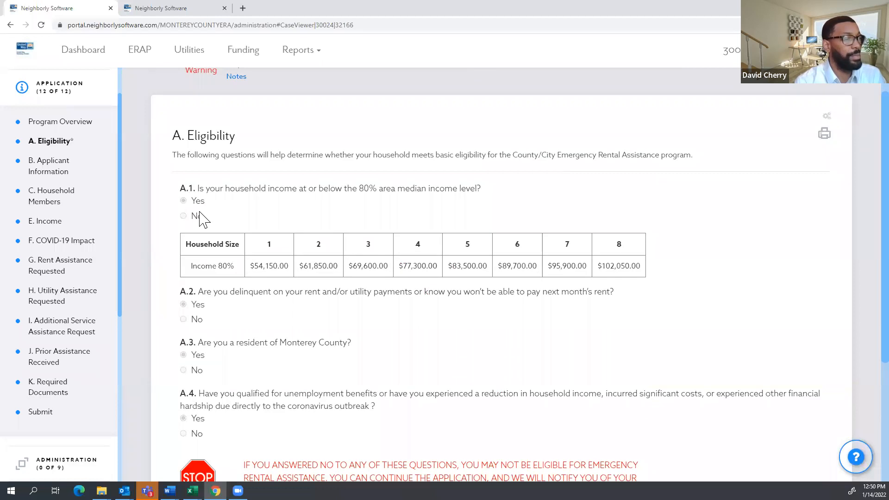
Review the eligibility answers, then open E. Income's Household Income Verification.
{"action": "scroll", "coordinate": [238, 311], "scroll_direction": "down", "scroll_amount": 1}
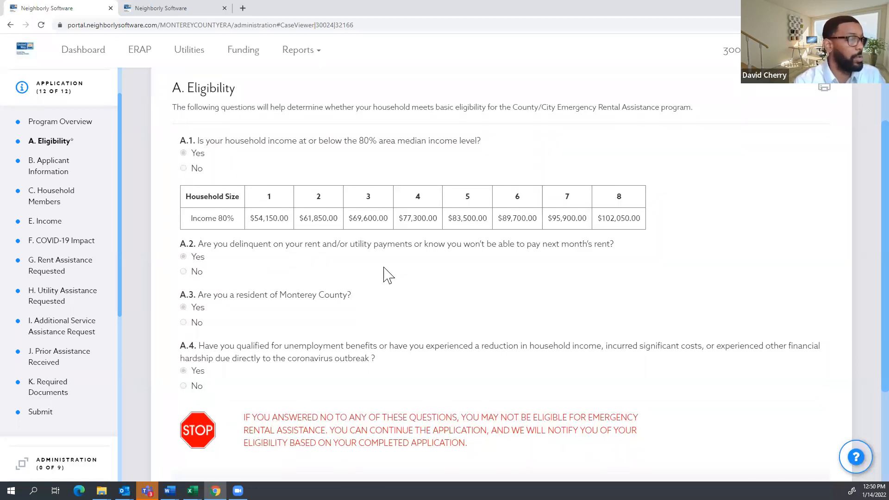
{"action": "scroll", "coordinate": [361, 270], "scroll_direction": "down", "scroll_amount": 1}
{"action": "scroll", "coordinate": [280, 247], "scroll_direction": "down", "scroll_amount": 1}
{"action": "scroll", "coordinate": [284, 236], "scroll_direction": "up", "scroll_amount": 3}
{"action": "scroll", "coordinate": [289, 237], "scroll_direction": "down", "scroll_amount": 2}
{"action": "scroll", "coordinate": [292, 240], "scroll_direction": "up", "scroll_amount": 1}
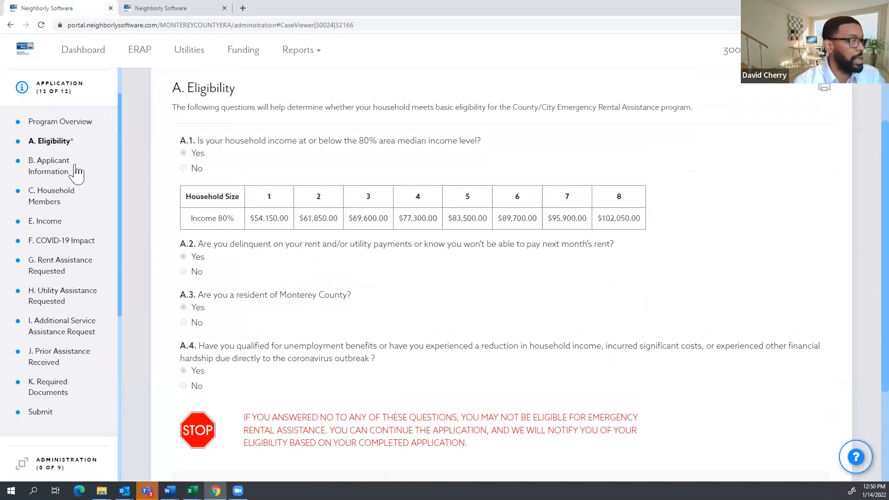
{"action": "left_click", "coordinate": [54, 222]}
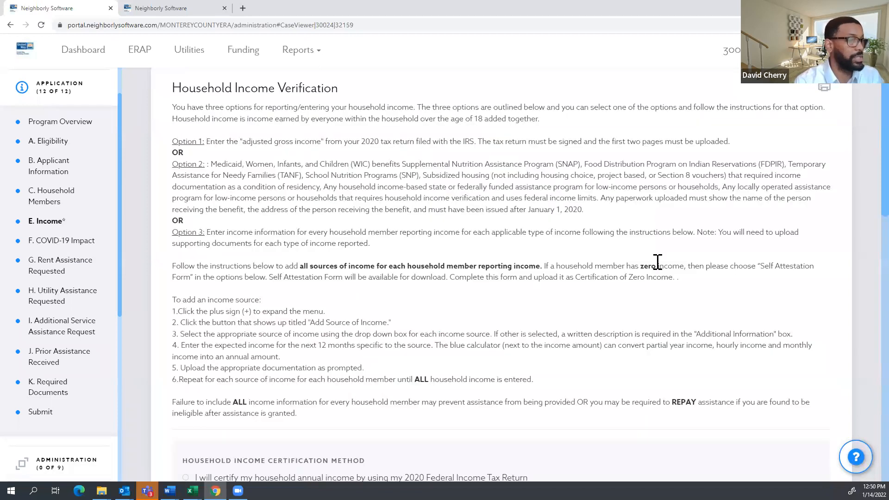
{"action": "scroll", "coordinate": [618, 174], "scroll_direction": "down", "scroll_amount": 2}
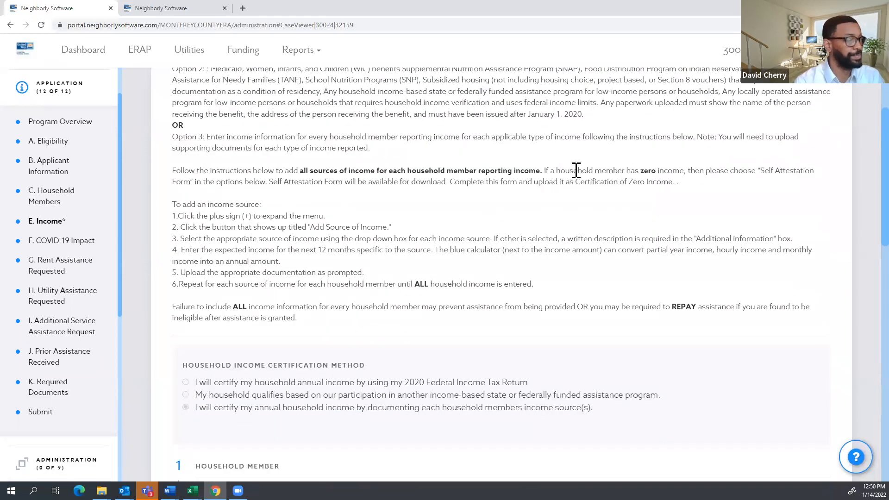
{"action": "scroll", "coordinate": [460, 222], "scroll_direction": "down", "scroll_amount": 7}
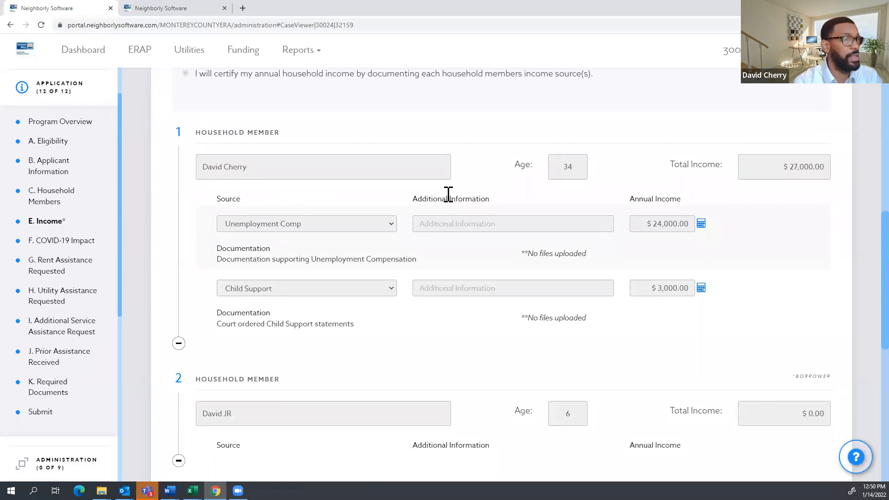
{"action": "scroll", "coordinate": [278, 218], "scroll_direction": "up", "scroll_amount": 1}
{"action": "scroll", "coordinate": [518, 224], "scroll_direction": "up", "scroll_amount": 6}
{"action": "scroll", "coordinate": [522, 226], "scroll_direction": "down", "scroll_amount": 1}
{"action": "scroll", "coordinate": [521, 227], "scroll_direction": "up", "scroll_amount": 5}
{"action": "scroll", "coordinate": [521, 227], "scroll_direction": "down", "scroll_amount": 16}
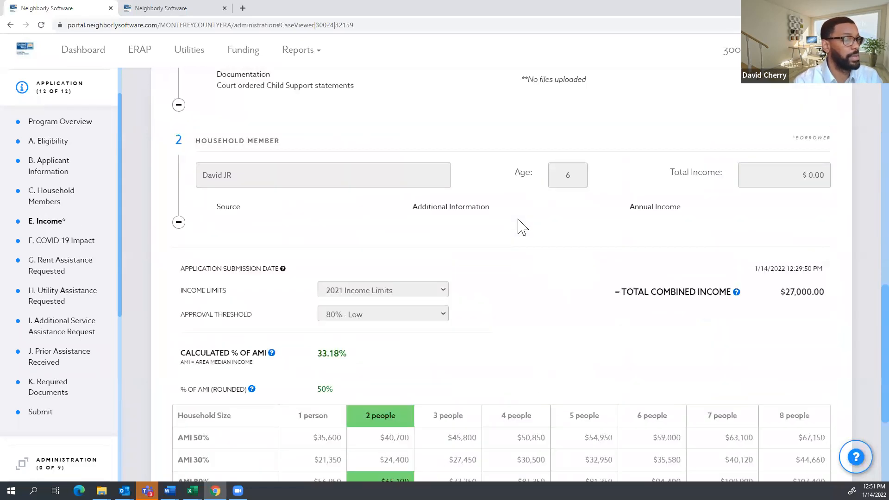
{"action": "scroll", "coordinate": [532, 227], "scroll_direction": "down", "scroll_amount": 4}
{"action": "scroll", "coordinate": [591, 242], "scroll_direction": "up", "scroll_amount": 10}
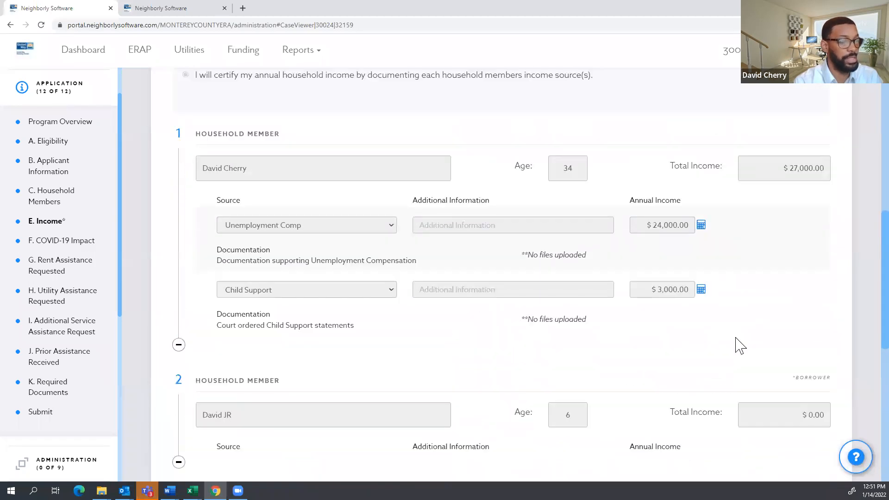
{"action": "scroll", "coordinate": [833, 451], "scroll_direction": "down", "scroll_amount": 2}
{"action": "left_click_drag", "start_coordinate": [831, 448], "coordinate": [689, 436]}
{"action": "scroll", "coordinate": [650, 298], "scroll_direction": "down", "scroll_amount": 6}
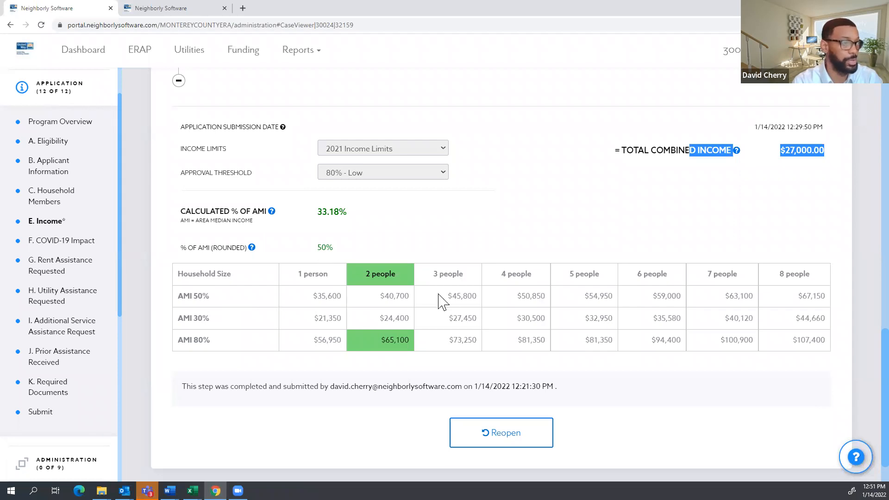
{"action": "scroll", "coordinate": [360, 240], "scroll_direction": "up", "scroll_amount": 2}
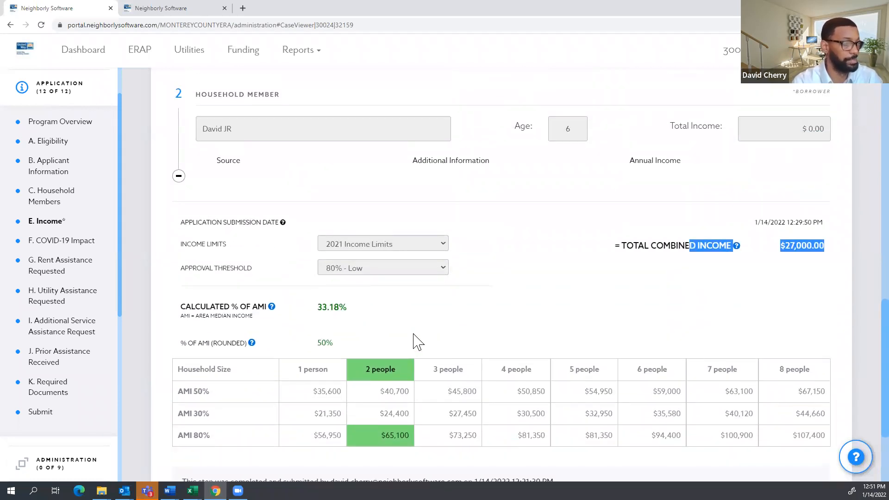
{"action": "scroll", "coordinate": [414, 340], "scroll_direction": "up", "scroll_amount": 2}
{"action": "scroll", "coordinate": [413, 341], "scroll_direction": "down", "scroll_amount": 3}
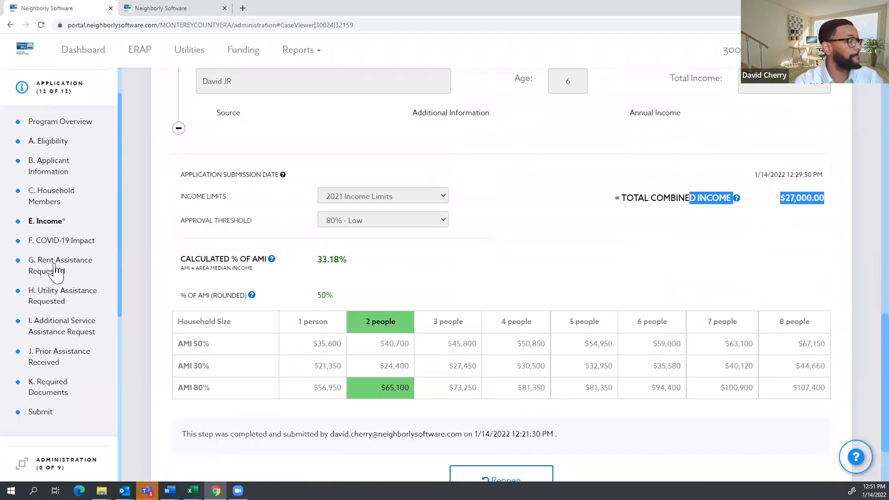
View Rent Assistance Requested, then Utility Assistance Requested showing $150.00 for December 2021.
{"action": "left_click", "coordinate": [59, 273]}
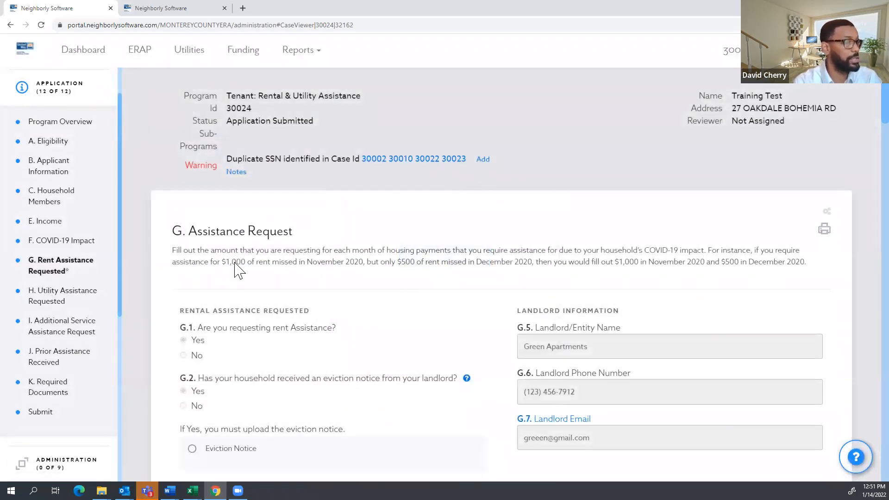
{"action": "scroll", "coordinate": [239, 268], "scroll_direction": "down", "scroll_amount": 20}
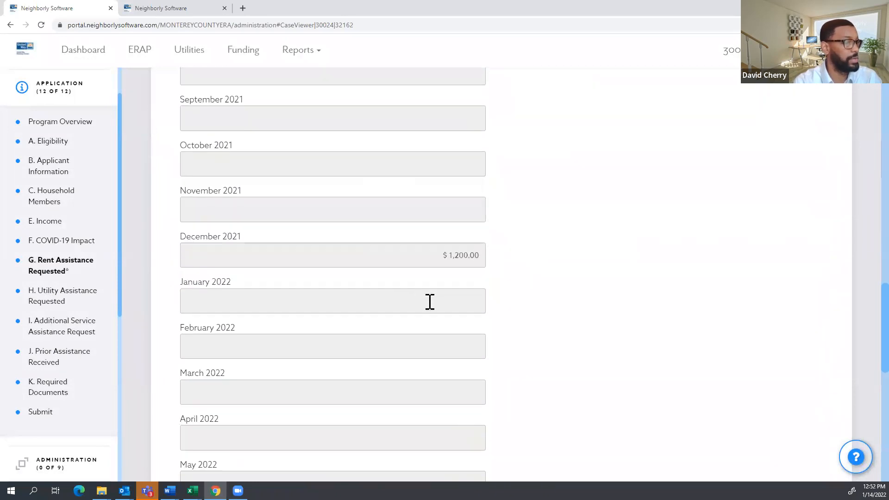
{"action": "left_click", "coordinate": [67, 302]}
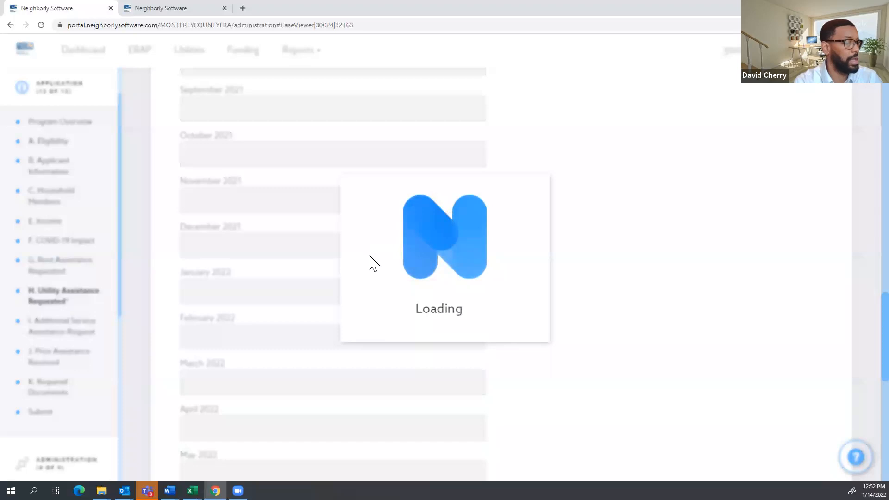
{"action": "scroll", "coordinate": [290, 296], "scroll_direction": "down", "scroll_amount": 15}
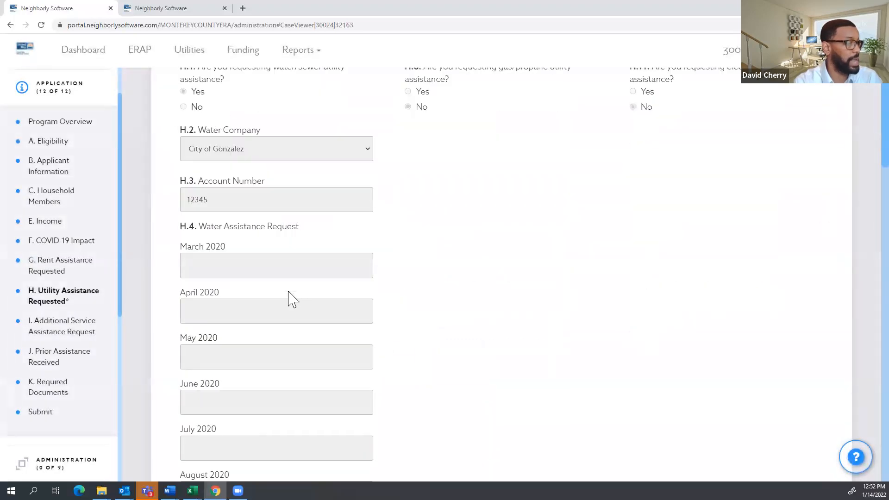
{"action": "scroll", "coordinate": [291, 294], "scroll_direction": "down", "scroll_amount": 7}
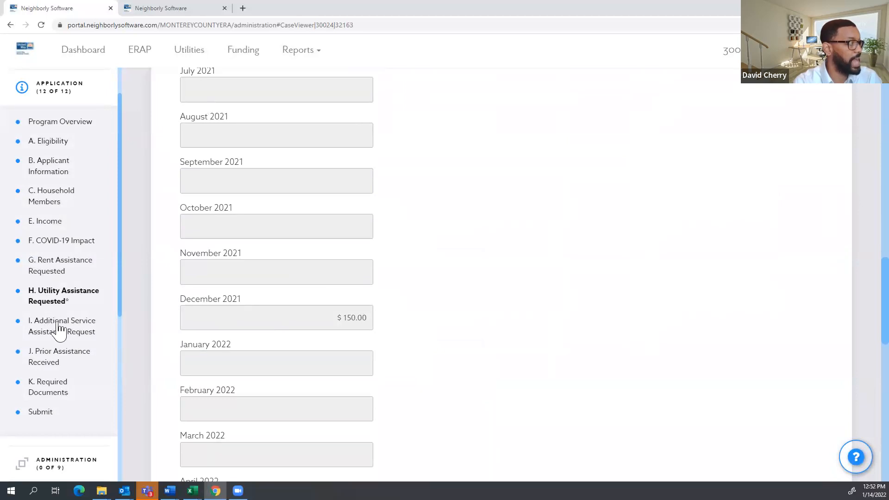
{"action": "scroll", "coordinate": [69, 296], "scroll_direction": "down", "scroll_amount": 1}
{"action": "scroll", "coordinate": [73, 281], "scroll_direction": "down", "scroll_amount": 2}
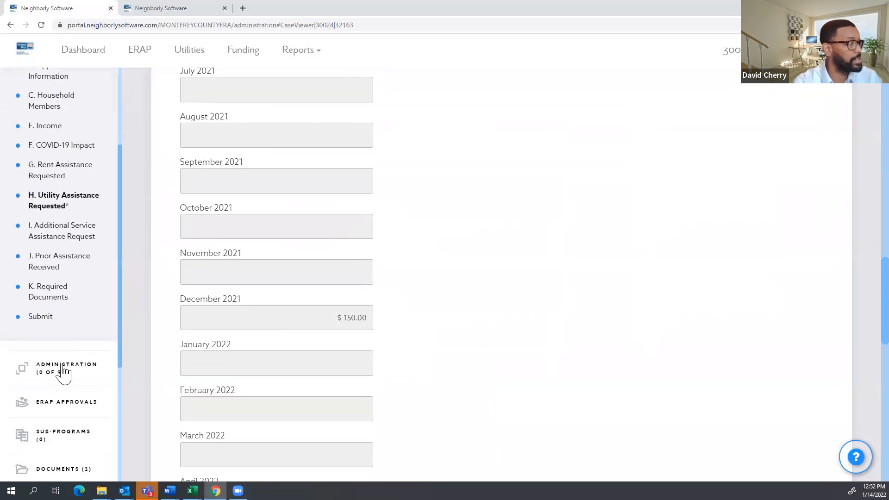
{"action": "scroll", "coordinate": [108, 269], "scroll_direction": "up", "scroll_amount": 3}
{"action": "scroll", "coordinate": [108, 268], "scroll_direction": "up", "scroll_amount": 1}
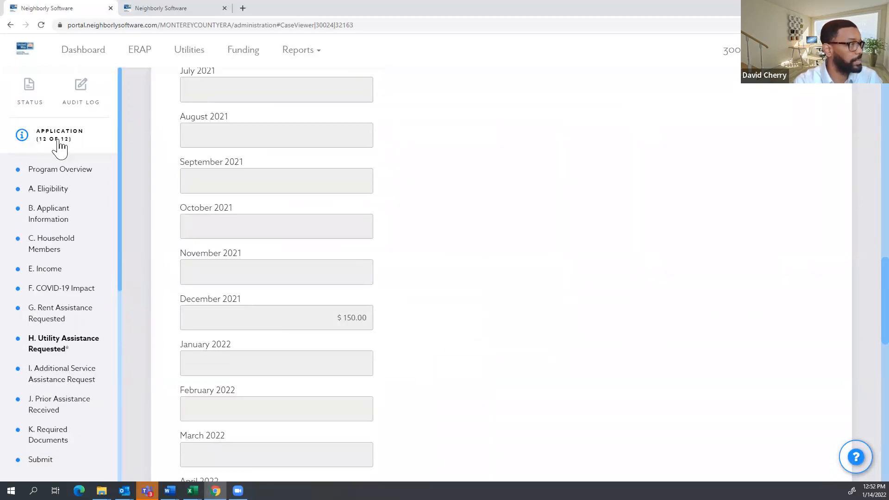
Collapse the Application group and briefly expand and collapse Administration.
{"action": "left_click", "coordinate": [59, 141]}
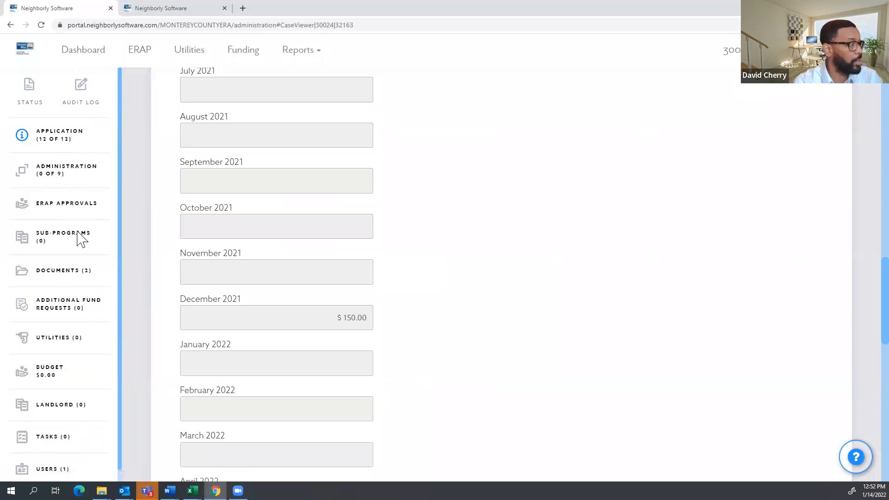
{"action": "left_click", "coordinate": [55, 182]}
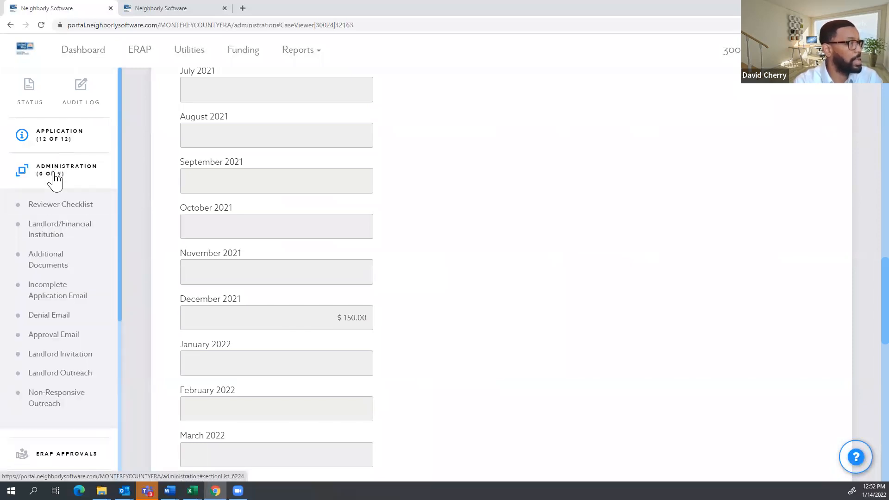
{"action": "left_click", "coordinate": [55, 181]}
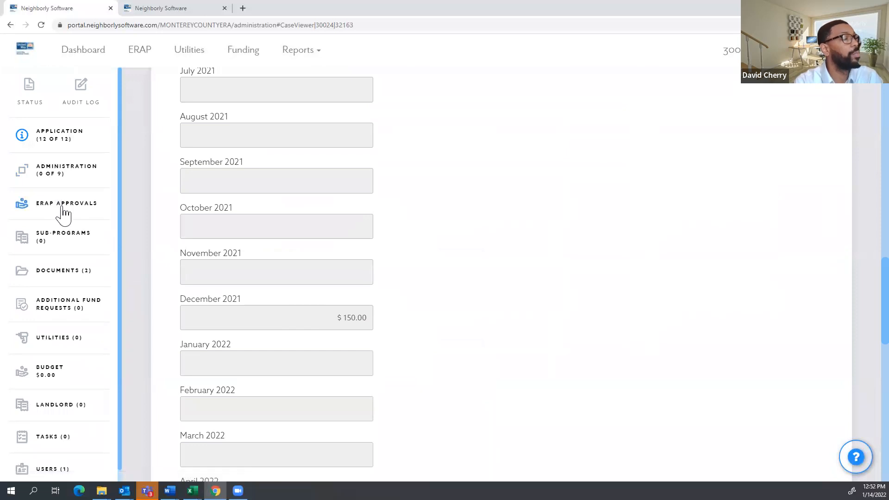
{"action": "left_click", "coordinate": [63, 206]}
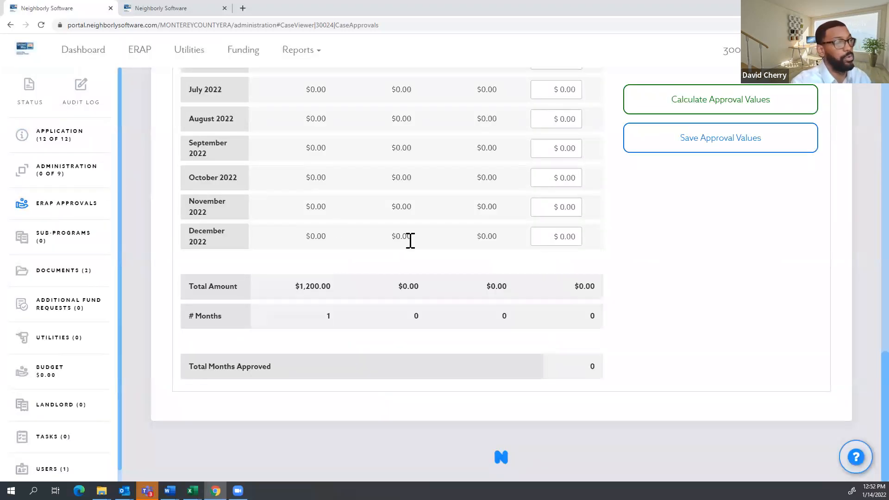
{"action": "scroll", "coordinate": [416, 293], "scroll_direction": "up", "scroll_amount": 20}
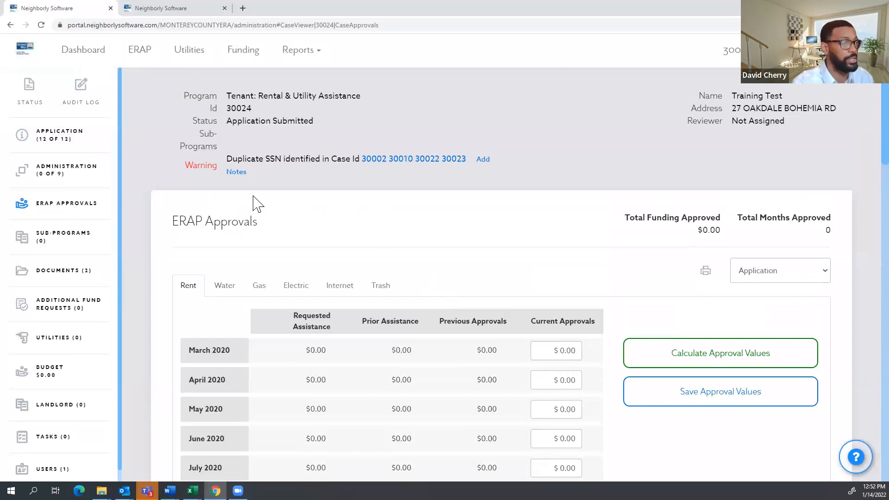
{"action": "scroll", "coordinate": [278, 213], "scroll_direction": "down", "scroll_amount": 3}
{"action": "scroll", "coordinate": [185, 234], "scroll_direction": "up", "scroll_amount": 2}
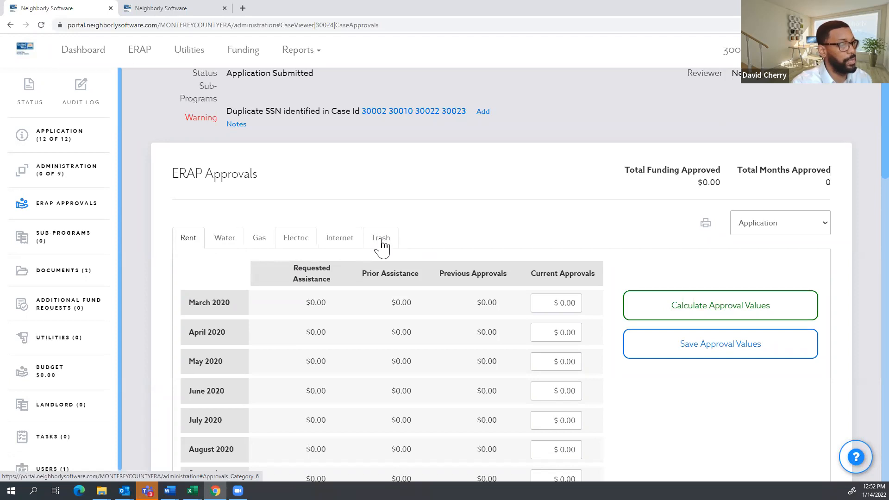
{"action": "scroll", "coordinate": [333, 240], "scroll_direction": "down", "scroll_amount": 5}
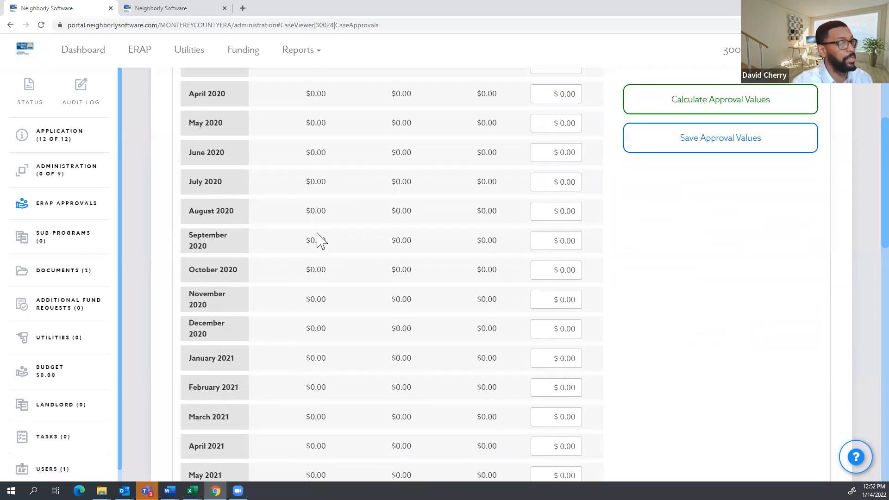
{"action": "scroll", "coordinate": [320, 241], "scroll_direction": "down", "scroll_amount": 8}
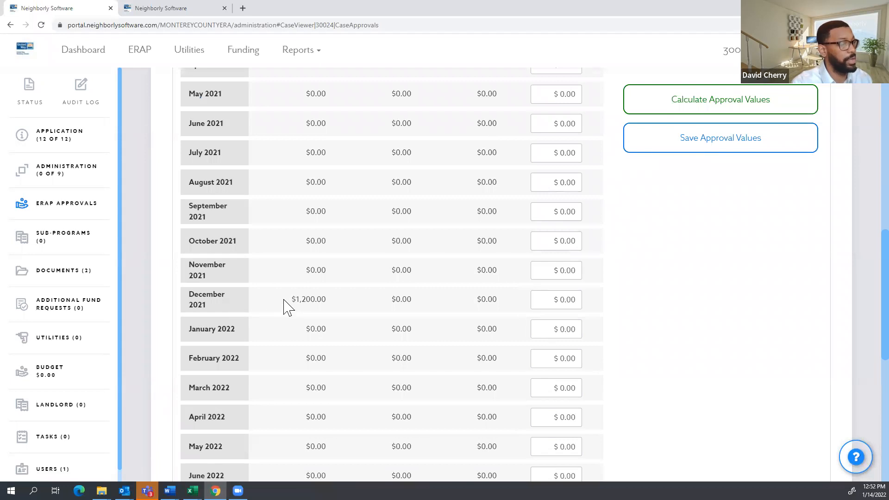
{"action": "scroll", "coordinate": [327, 303], "scroll_direction": "down", "scroll_amount": 1}
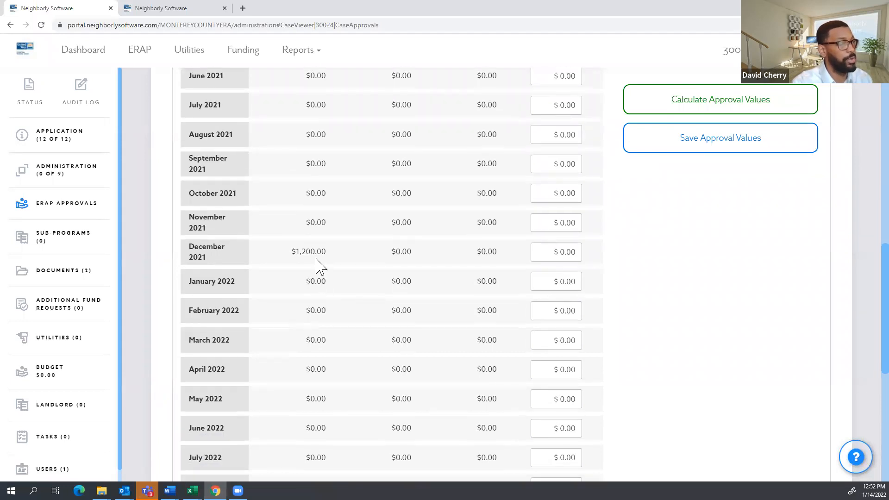
{"action": "scroll", "coordinate": [343, 264], "scroll_direction": "down", "scroll_amount": 8}
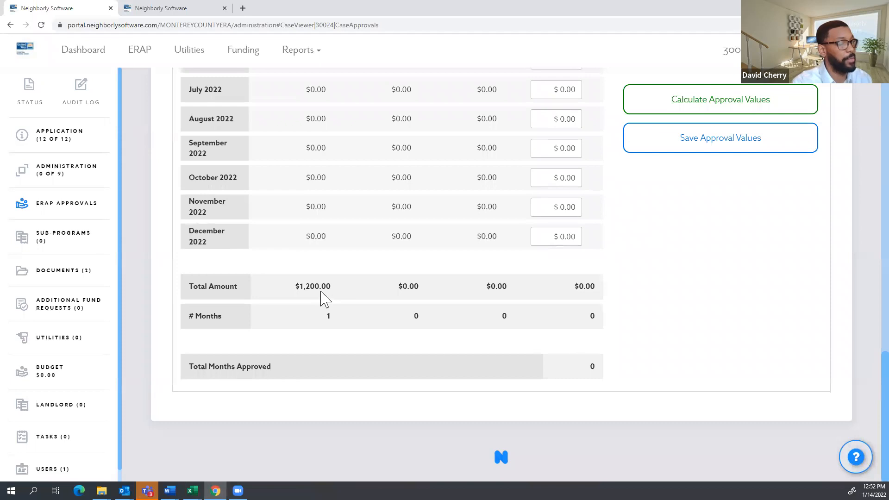
{"action": "left_click_drag", "start_coordinate": [341, 320], "coordinate": [320, 315]}
{"action": "scroll", "coordinate": [337, 334], "scroll_direction": "up", "scroll_amount": 20}
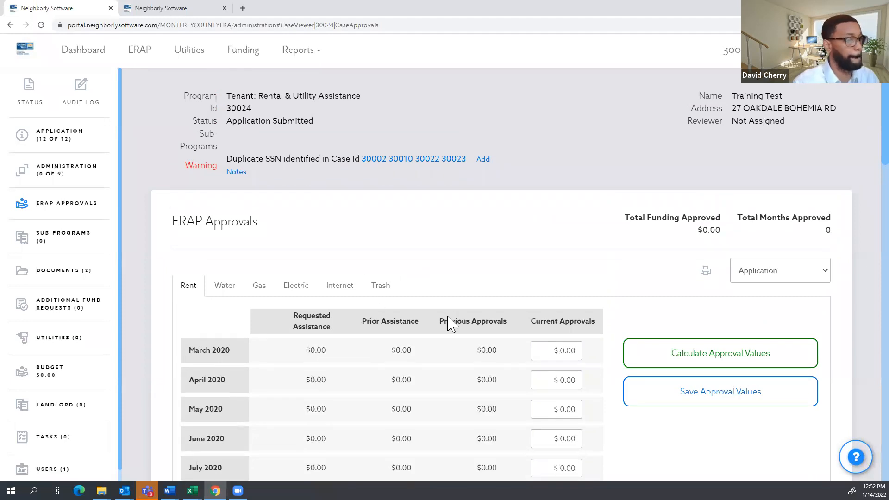
{"action": "scroll", "coordinate": [449, 323], "scroll_direction": "down", "scroll_amount": 12}
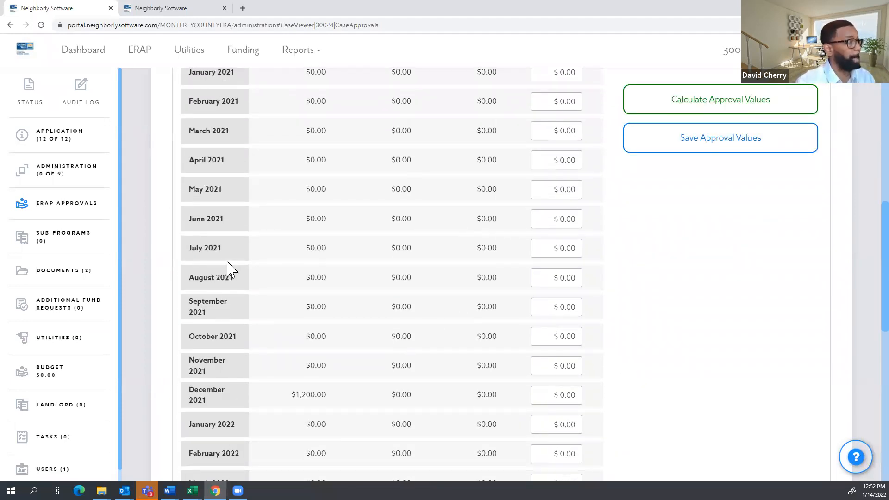
Enter 1,200 as December 2021's current approval and save the approval values.
{"action": "left_click", "coordinate": [552, 390]}
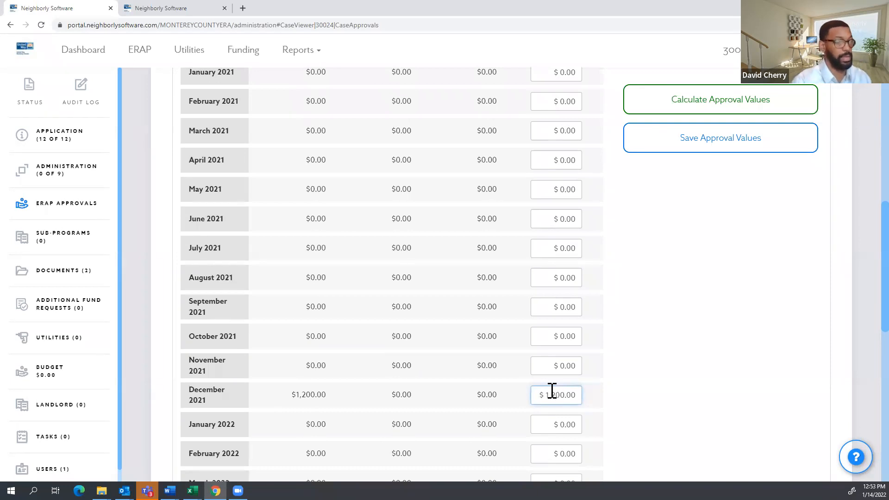
{"action": "left_click", "coordinate": [751, 416]}
{"action": "scroll", "coordinate": [684, 360], "scroll_direction": "down", "scroll_amount": 11}
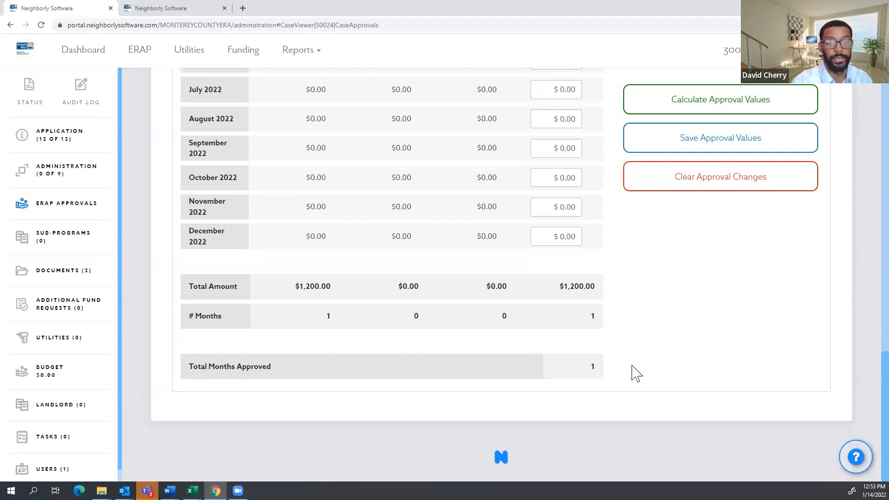
{"action": "scroll", "coordinate": [682, 293], "scroll_direction": "up", "scroll_amount": 15}
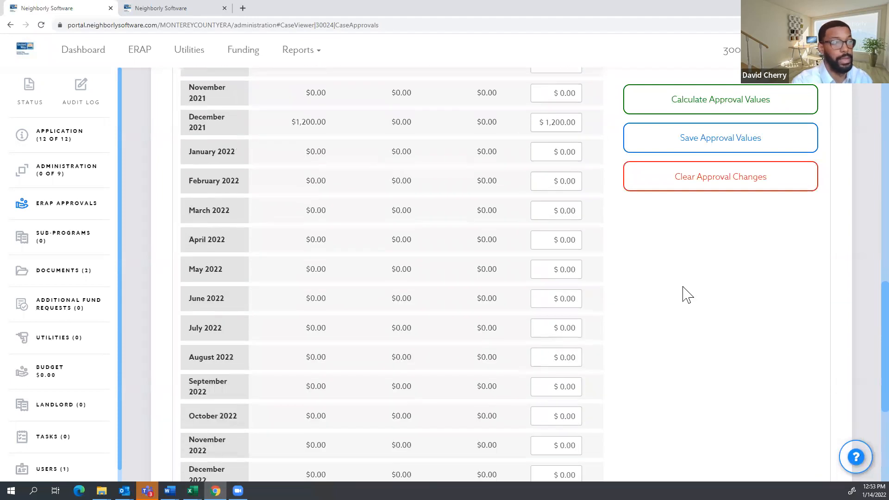
{"action": "left_click", "coordinate": [752, 143]}
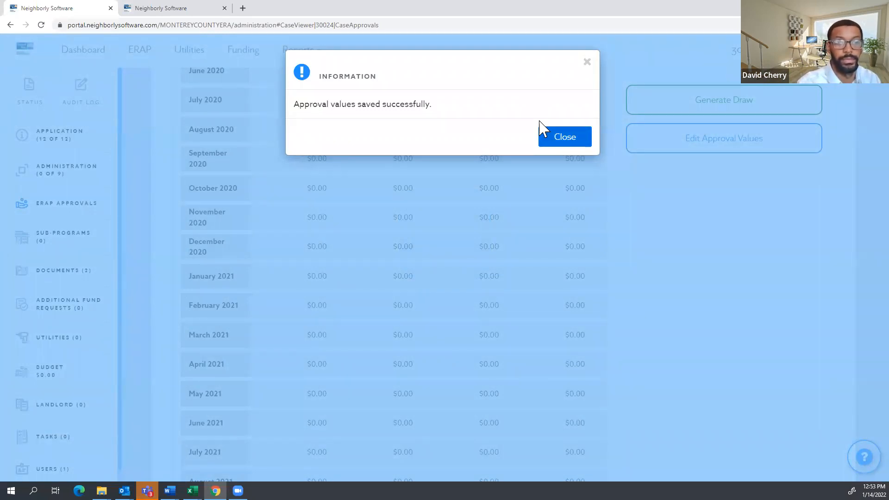
{"action": "left_click", "coordinate": [565, 138]}
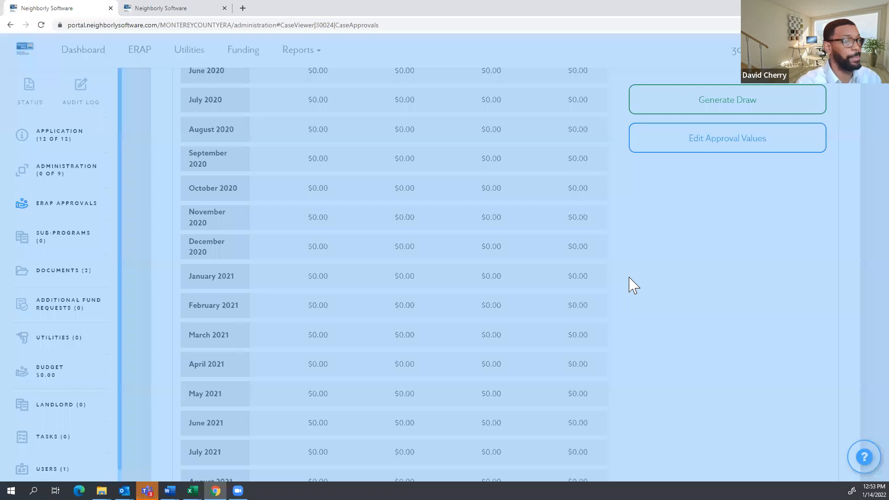
{"action": "scroll", "coordinate": [631, 283], "scroll_direction": "down", "scroll_amount": 15}
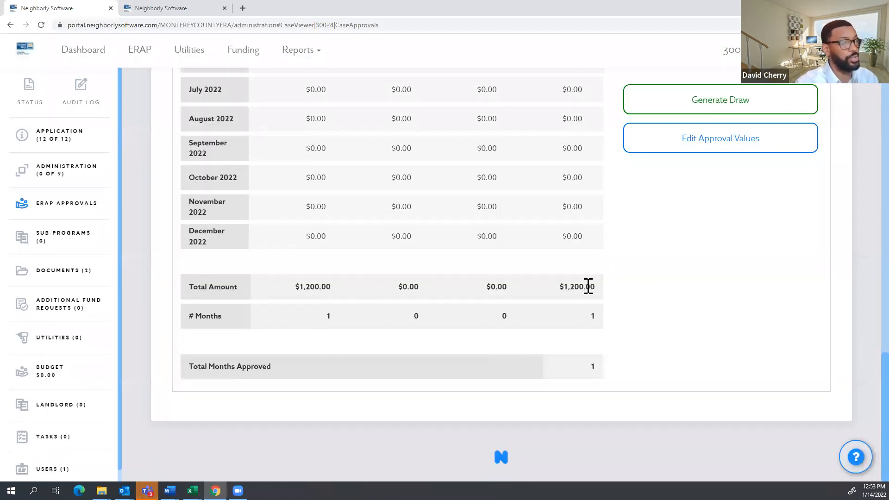
{"action": "scroll", "coordinate": [605, 327], "scroll_direction": "up", "scroll_amount": 15}
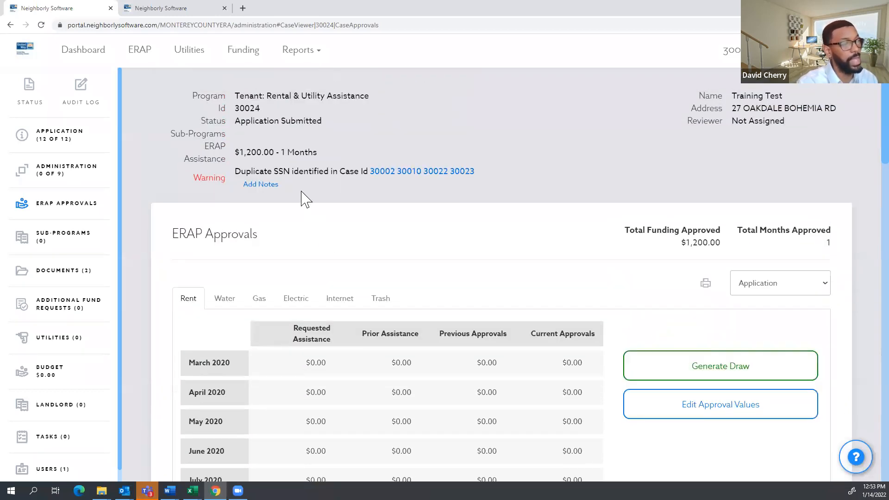
{"action": "left_click_drag", "start_coordinate": [324, 156], "coordinate": [343, 158]}
{"action": "left_click", "coordinate": [341, 158]}
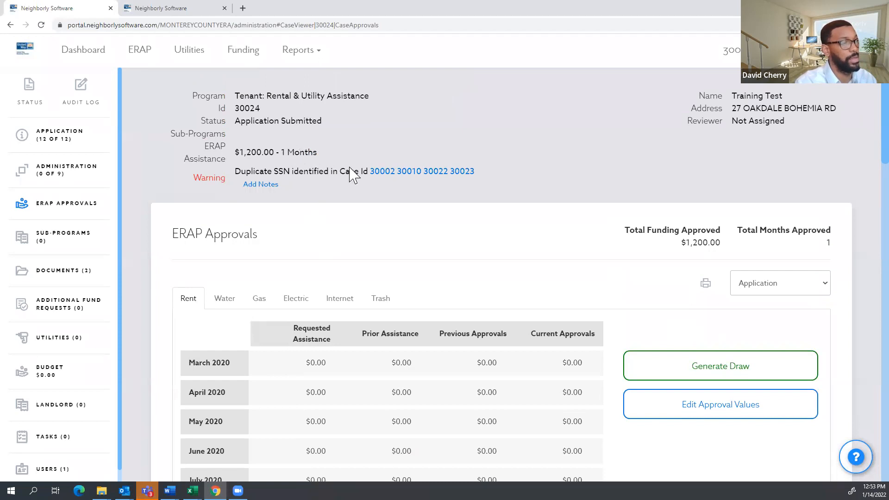
{"action": "scroll", "coordinate": [690, 296], "scroll_direction": "down", "scroll_amount": 1}
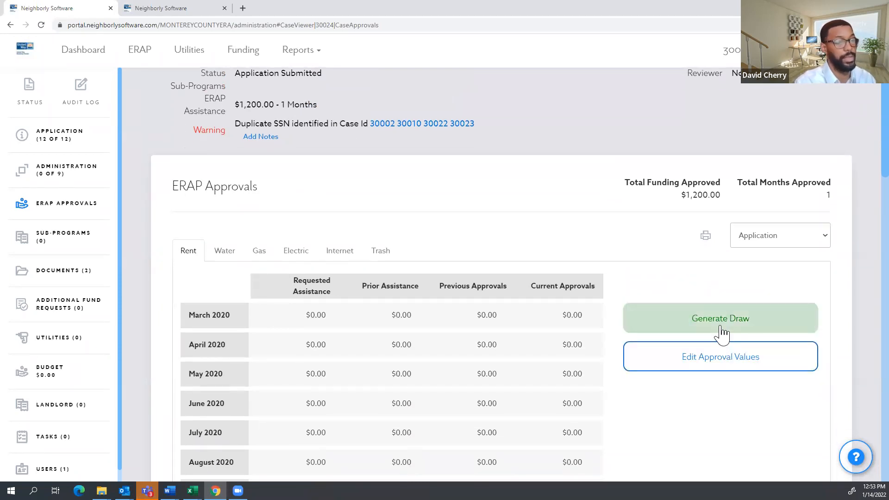
{"action": "left_click", "coordinate": [718, 326]}
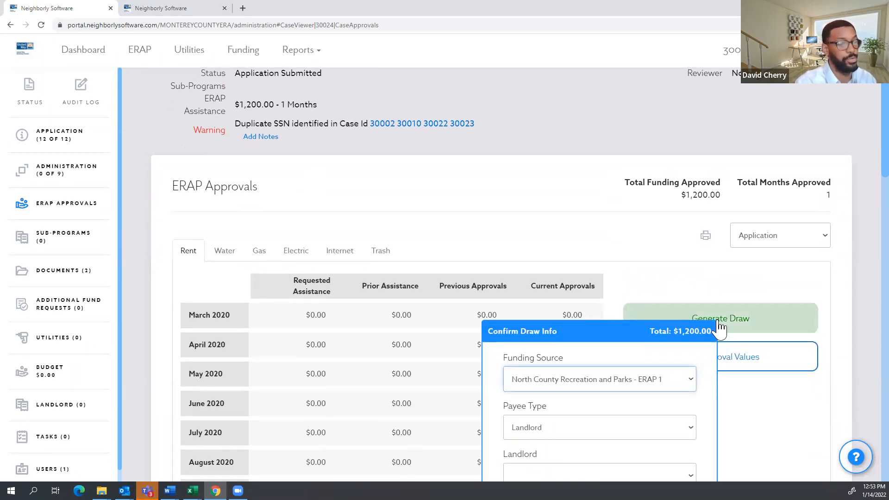
{"action": "scroll", "coordinate": [640, 258], "scroll_direction": "down", "scroll_amount": 2}
{"action": "scroll", "coordinate": [789, 337], "scroll_direction": "down", "scroll_amount": 2}
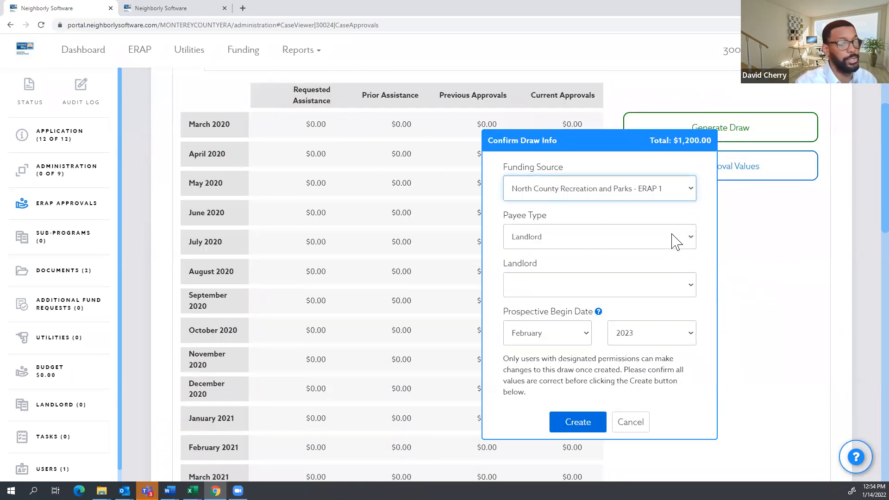
{"action": "left_click", "coordinate": [619, 240]}
{"action": "left_click", "coordinate": [586, 230]}
{"action": "left_click", "coordinate": [596, 239]}
{"action": "left_click", "coordinate": [576, 291]}
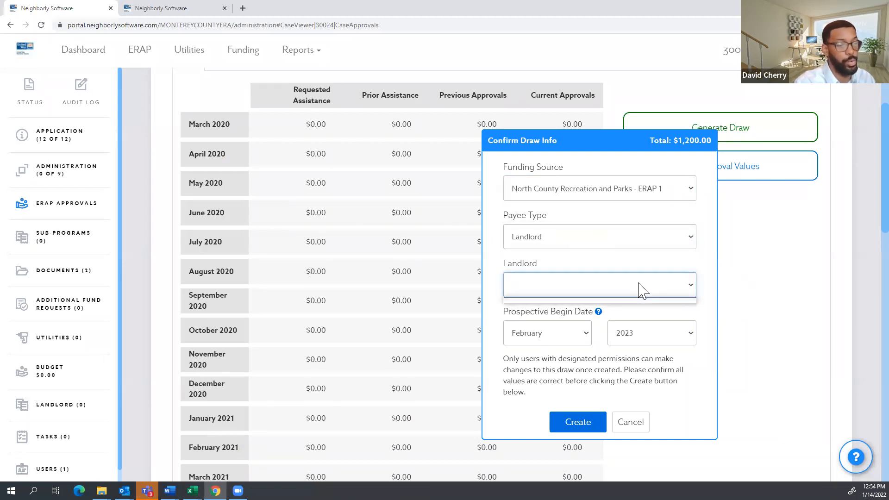
{"action": "left_click", "coordinate": [656, 332]}
{"action": "left_click", "coordinate": [820, 300]}
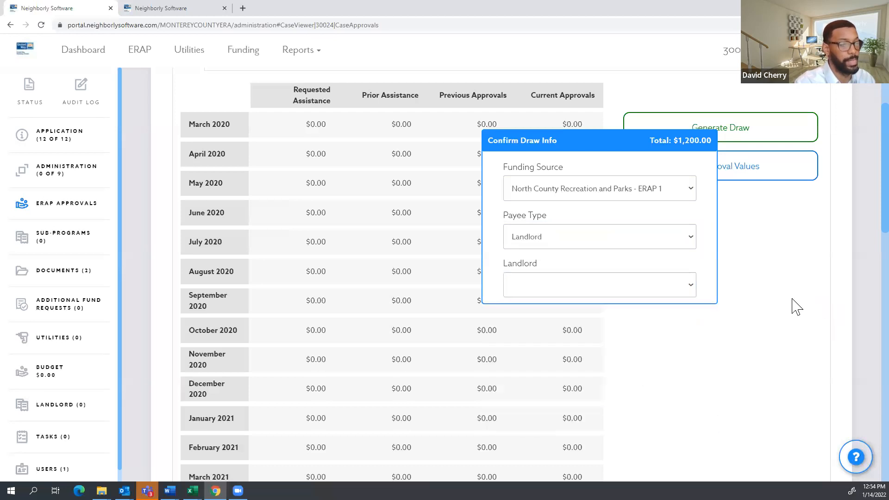
{"action": "scroll", "coordinate": [337, 268], "scroll_direction": "up", "scroll_amount": 5}
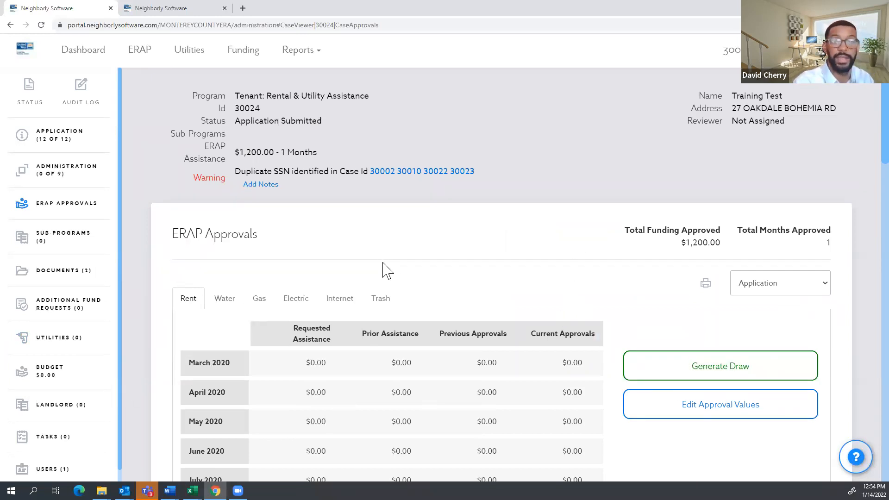
Open G. Rent Assistance Requested and inspect Green Apartments' landlord email field.
{"action": "left_click", "coordinate": [54, 144]}
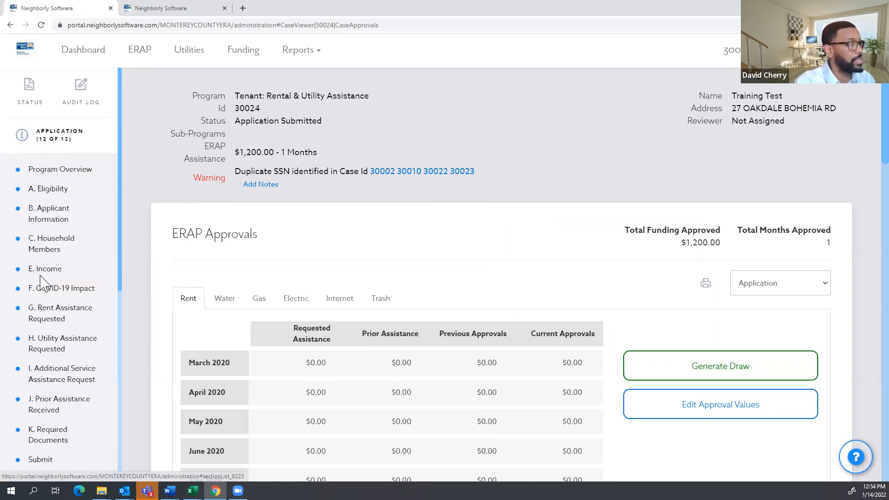
{"action": "left_click", "coordinate": [53, 319]}
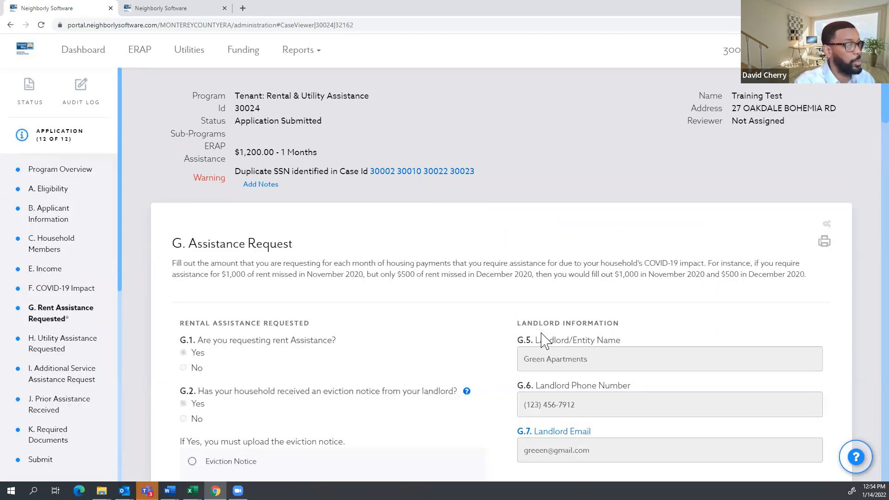
{"action": "scroll", "coordinate": [602, 340], "scroll_direction": "down", "scroll_amount": 2}
{"action": "mouse_move", "coordinate": [628, 378]}
{"action": "left_mouse_down"}
{"action": "mouse_move", "coordinate": [582, 333]}
{"action": "mouse_move", "coordinate": [630, 394]}
{"action": "mouse_move", "coordinate": [592, 337]}
{"action": "mouse_move", "coordinate": [620, 376]}
{"action": "left_mouse_up"}
{"action": "left_click", "coordinate": [613, 362]}
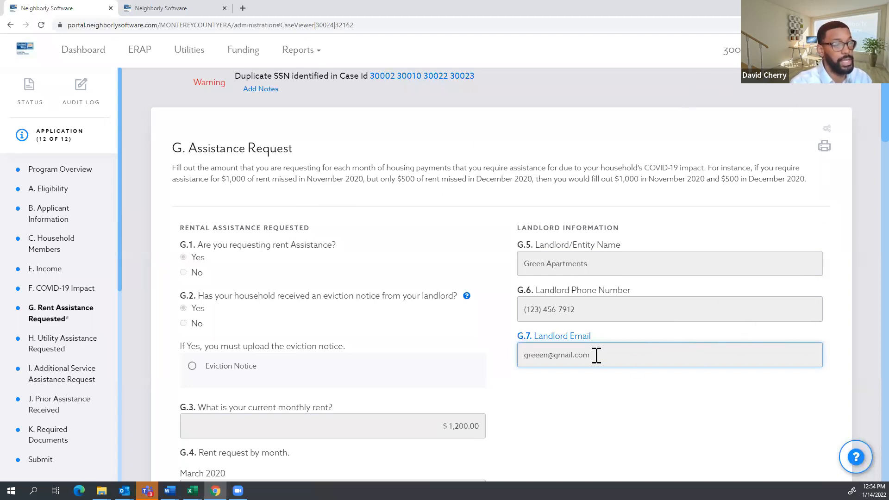
{"action": "left_click", "coordinate": [734, 51]}
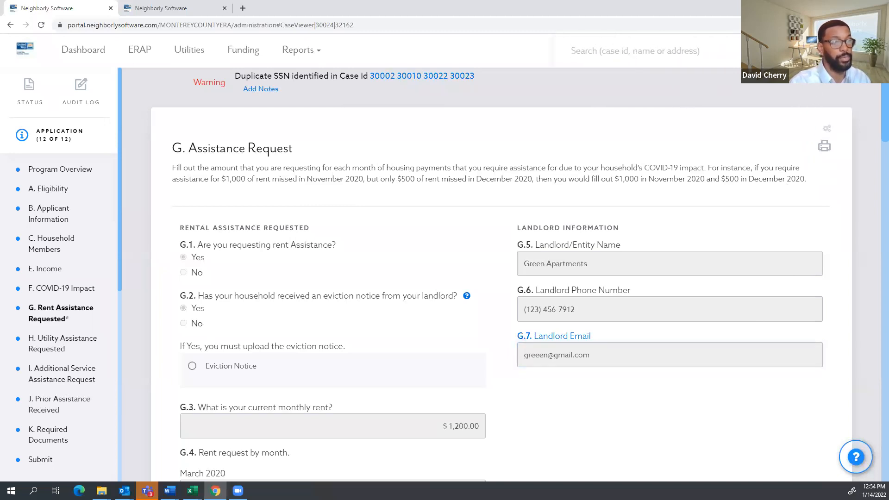
Run a case search for 'landlord', which finds no matching cases.
{"action": "left_click", "coordinate": [634, 50]}
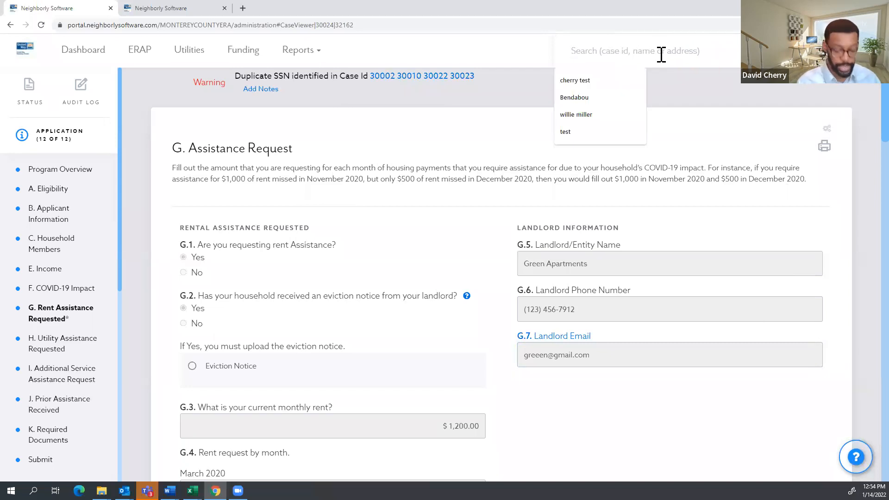
{"action": "type", "text": "gree"}
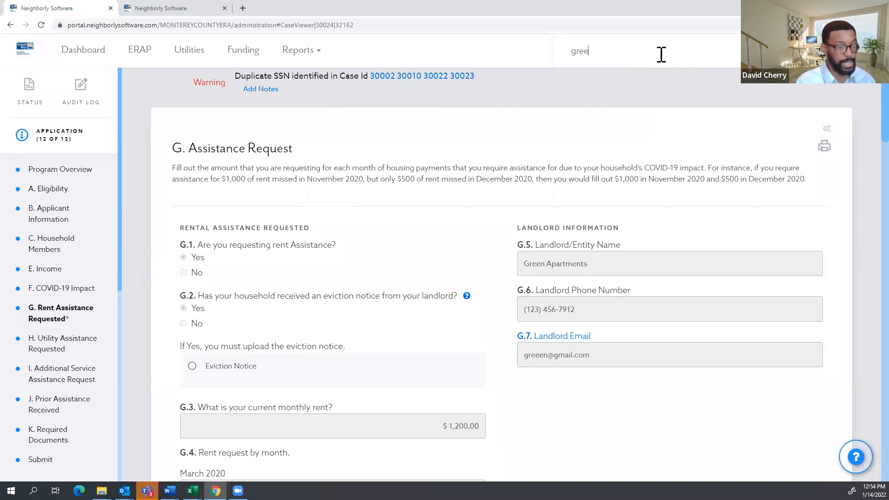
{"action": "key", "text": "BackSpace"}
{"action": "key", "text": "BackSpace"}
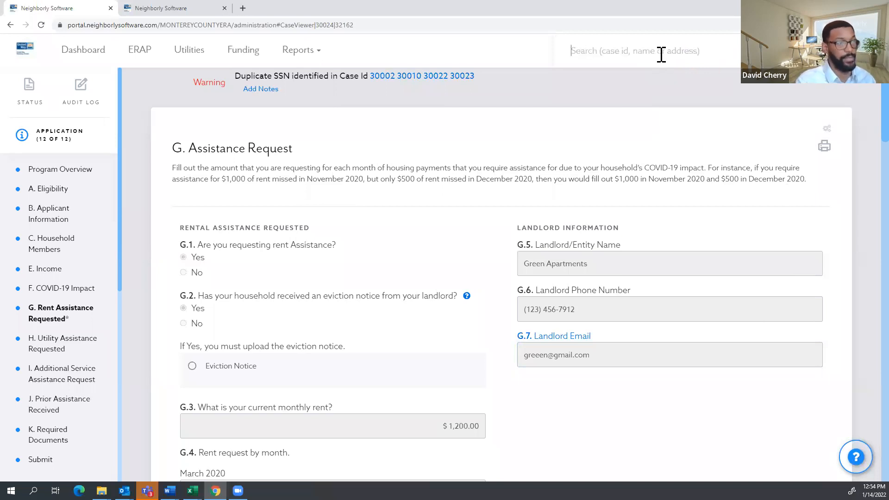
{"action": "type", "text": "landlord"}
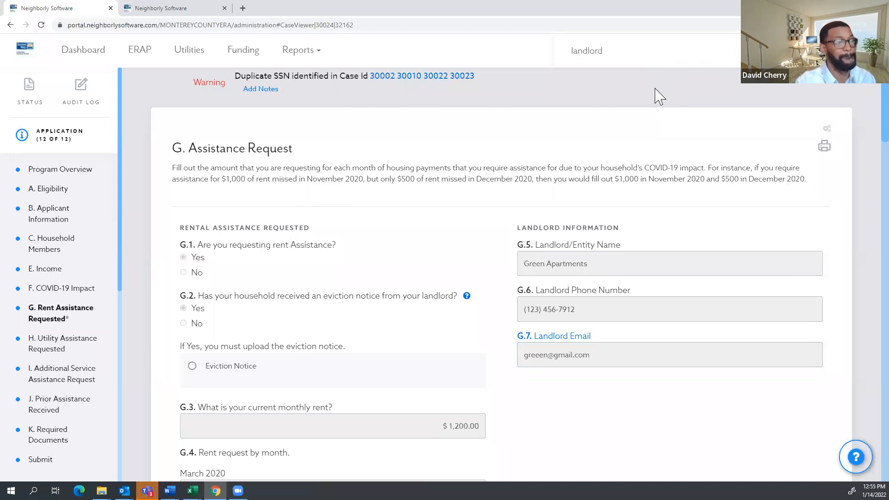
{"action": "key", "text": "Return"}
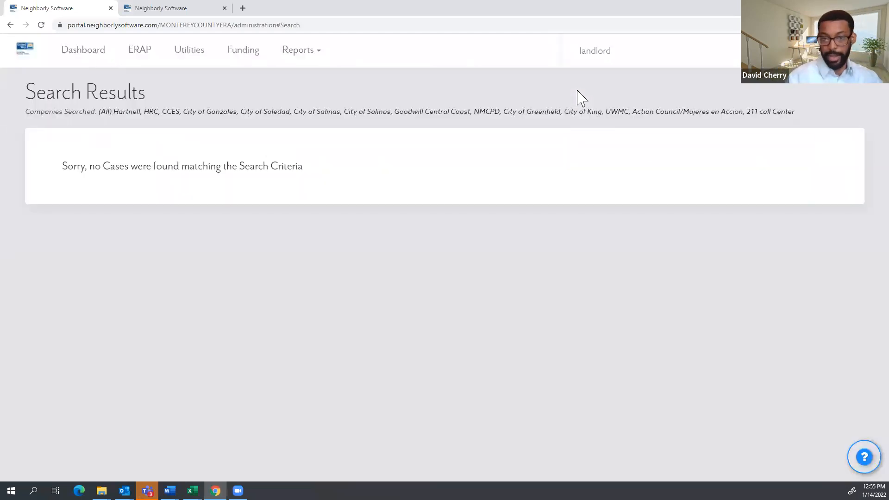
Search cases for 'test', listing 1 guide, 4 landlord and 18 tenant cases.
{"action": "double_click", "coordinate": [566, 40]}
{"action": "type", "text": "test"}
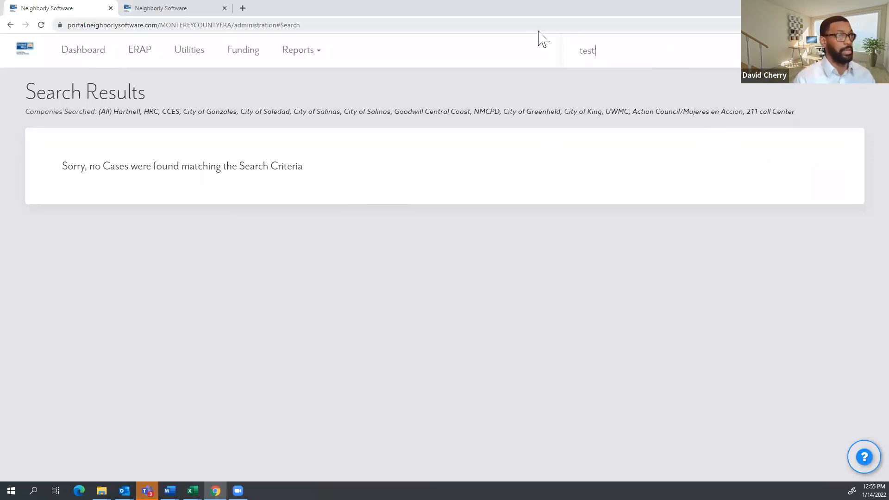
{"action": "key", "text": "Return"}
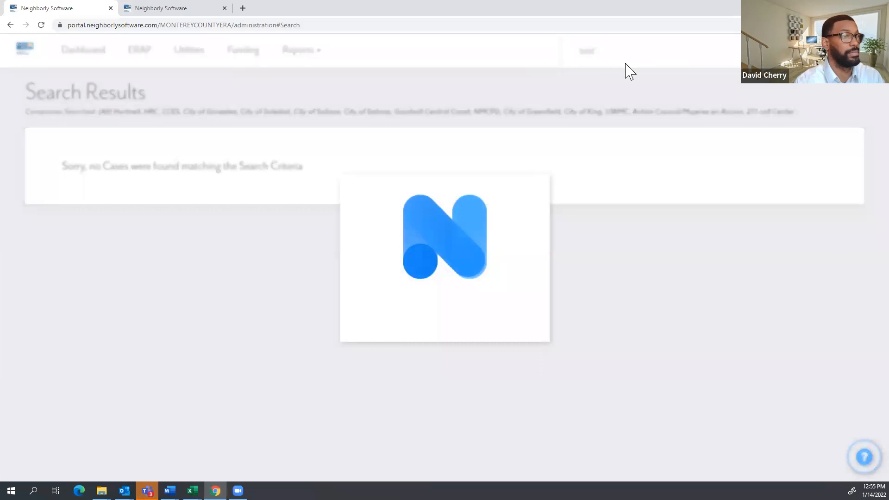
{"action": "scroll", "coordinate": [301, 250], "scroll_direction": "down", "scroll_amount": 2}
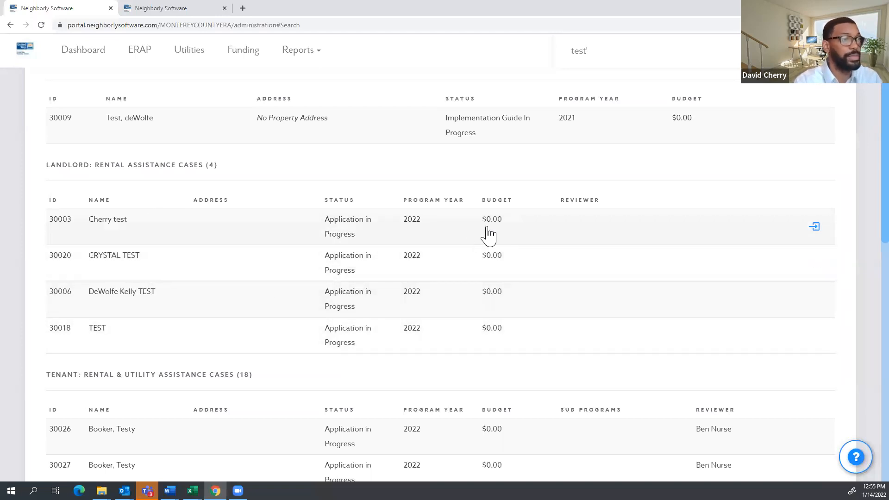
{"action": "scroll", "coordinate": [488, 234], "scroll_direction": "up", "scroll_amount": 2}
Clear the search box and return to the dashboard.
{"action": "left_click_drag", "start_coordinate": [601, 48], "coordinate": [551, 51]}
{"action": "key", "text": "BackSpace"}
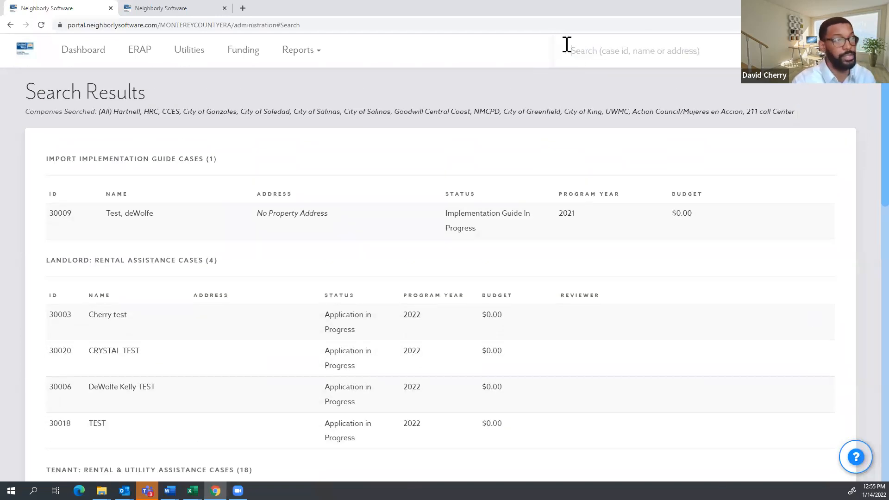
{"action": "left_click", "coordinate": [104, 55]}
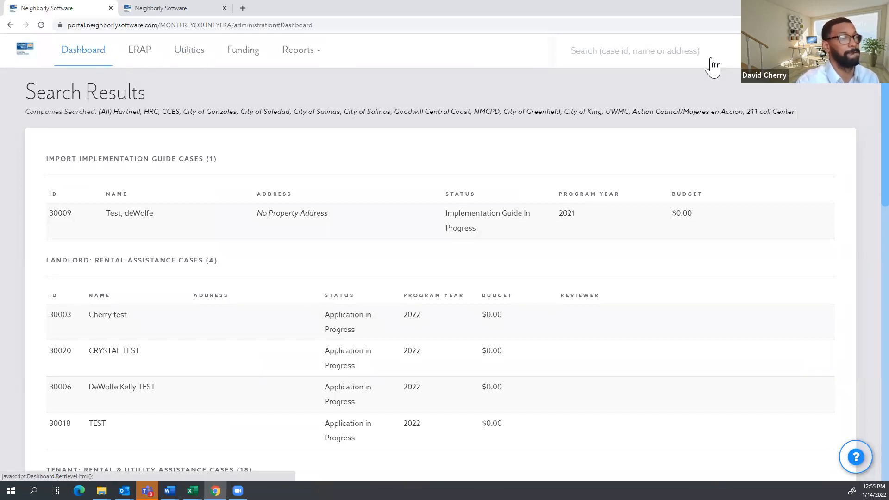
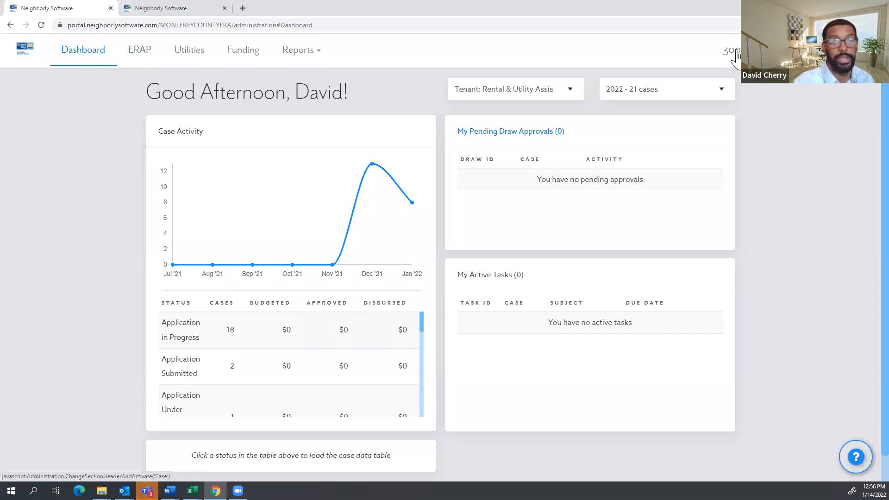
Open tenant case 30024 from the dashboard and expand its ADMINISTRATION steps in the sidebar.
{"action": "left_click", "coordinate": [736, 54]}
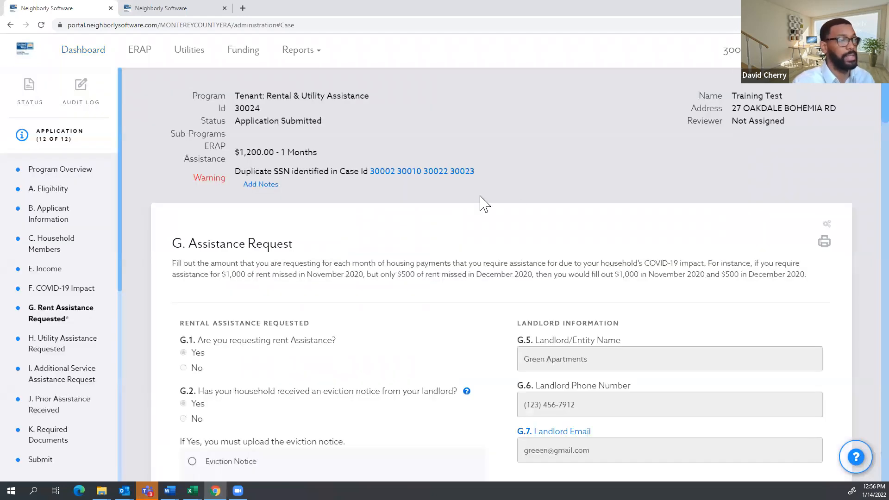
{"action": "scroll", "coordinate": [483, 204], "scroll_direction": "down", "scroll_amount": 3}
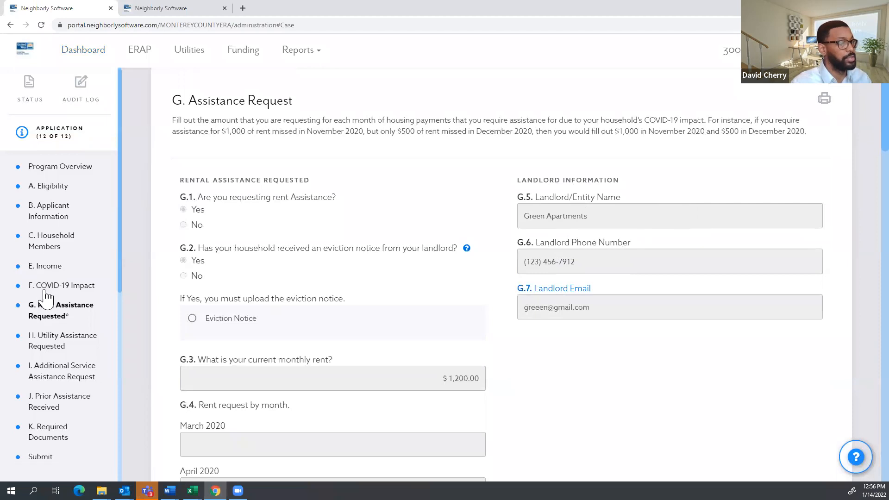
{"action": "scroll", "coordinate": [56, 297], "scroll_direction": "down", "scroll_amount": 5}
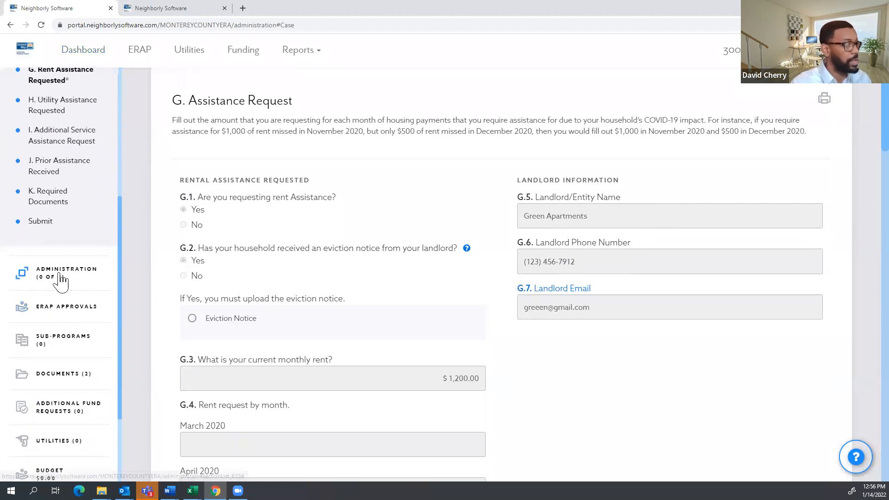
{"action": "left_click", "coordinate": [60, 278]}
{"action": "scroll", "coordinate": [59, 276], "scroll_direction": "down", "scroll_amount": 2}
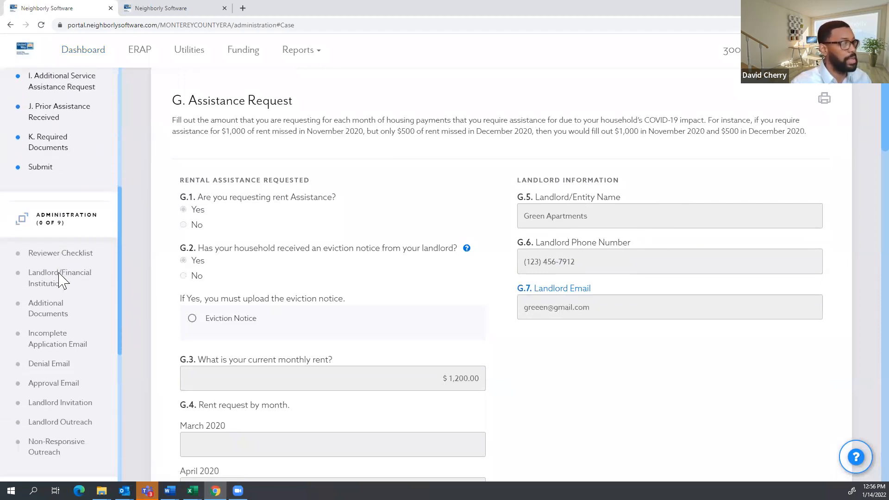
Open the Landlord Invitation step, select its To address, and generate the invitation email.
{"action": "left_click", "coordinate": [64, 369]}
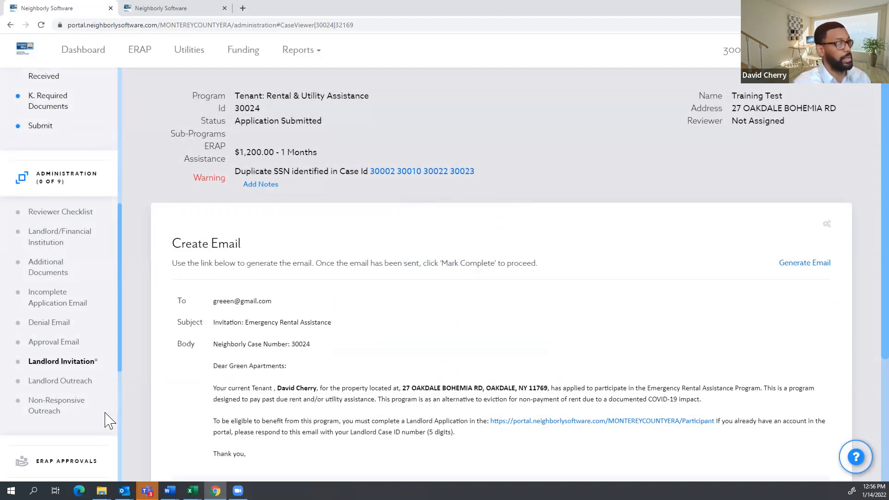
{"action": "scroll", "coordinate": [279, 338], "scroll_direction": "down", "scroll_amount": 2}
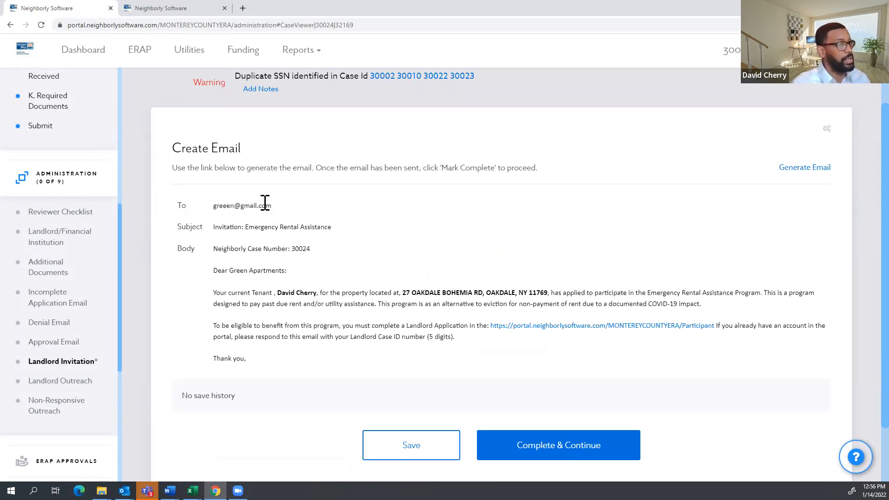
{"action": "scroll", "coordinate": [91, 154], "scroll_direction": "up", "scroll_amount": 1}
{"action": "scroll", "coordinate": [92, 161], "scroll_direction": "up", "scroll_amount": 5}
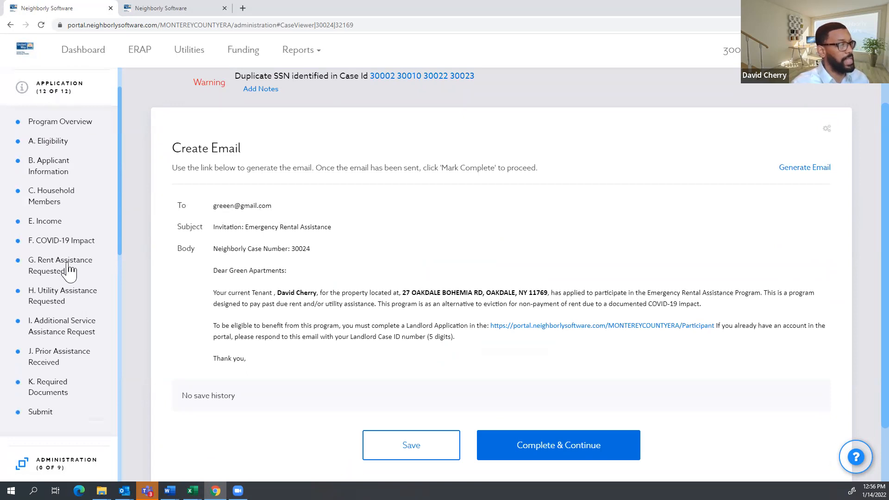
{"action": "left_click_drag", "start_coordinate": [275, 214], "coordinate": [220, 214]}
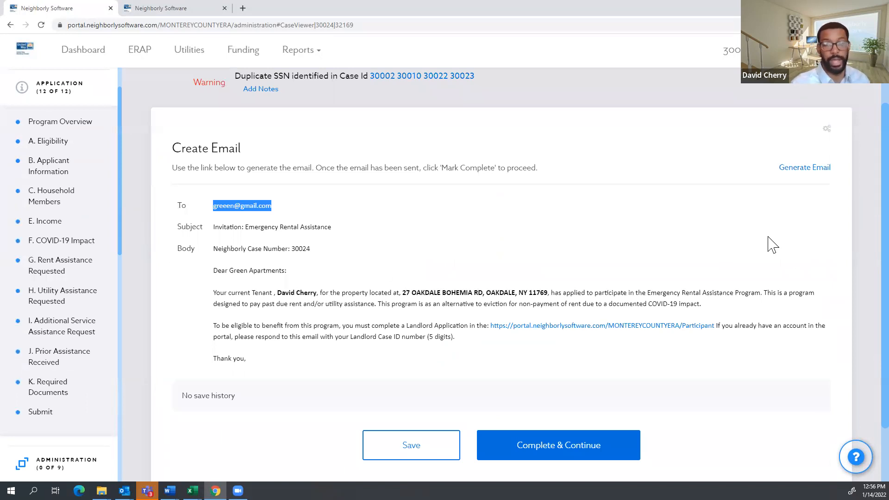
{"action": "left_click", "coordinate": [810, 171]}
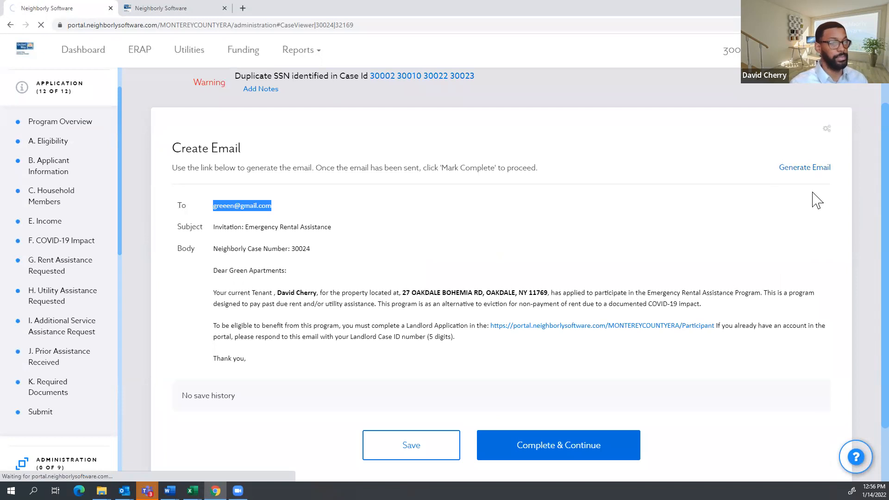
Review the downloaded invitation in maximized Outlook, checking recipient and case number 30024, then return to Chrome.
{"action": "left_click", "coordinate": [50, 468]}
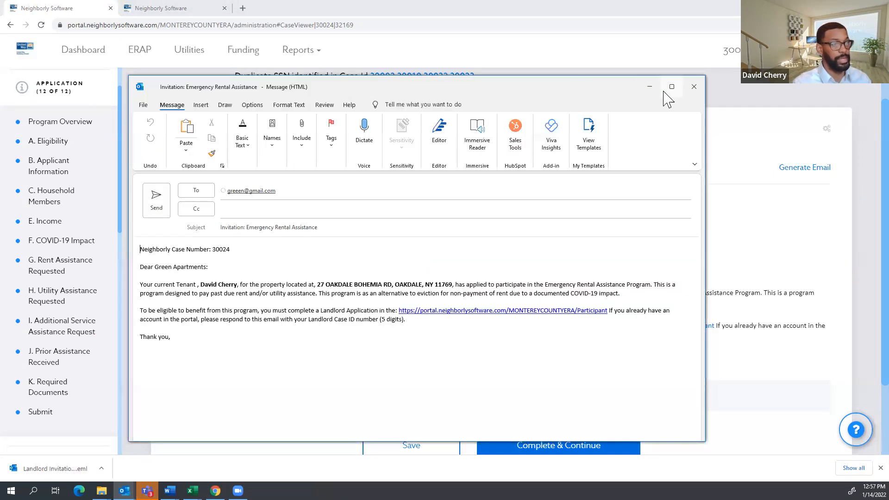
{"action": "left_click", "coordinate": [668, 87]}
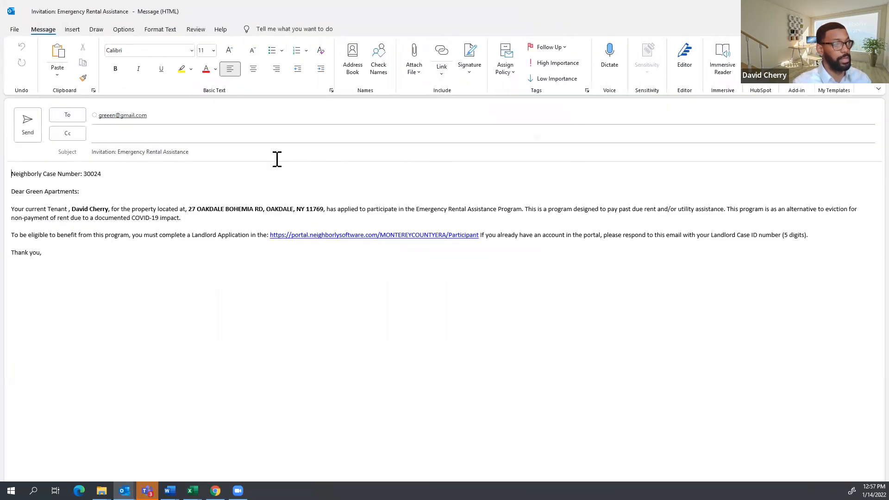
{"action": "left_click", "coordinate": [163, 116]}
{"action": "left_click", "coordinate": [198, 264]}
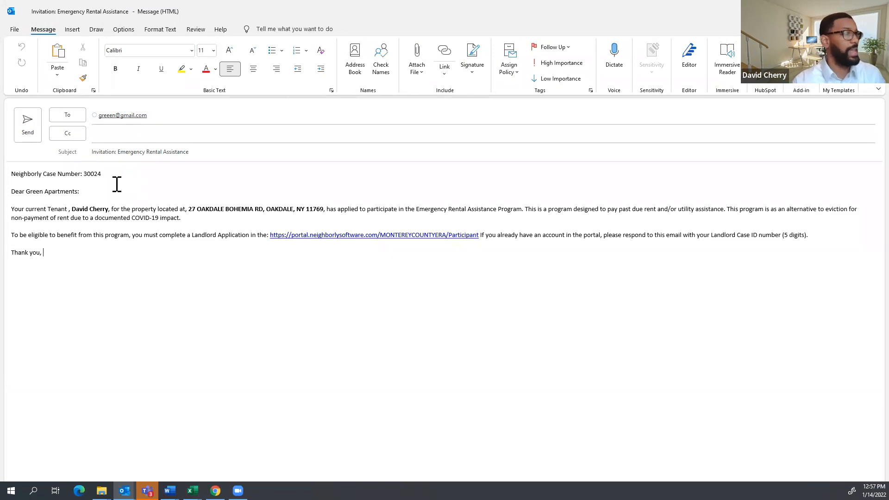
{"action": "left_click_drag", "start_coordinate": [101, 171], "coordinate": [86, 170]}
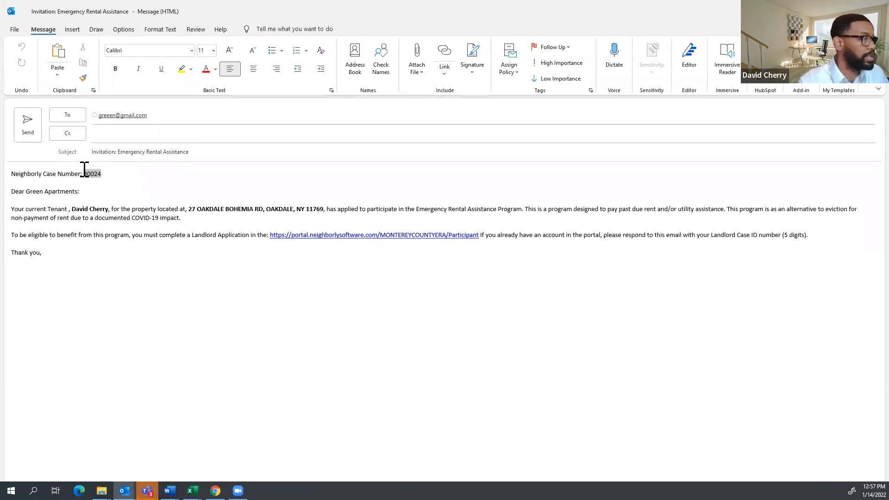
{"action": "left_click", "coordinate": [109, 213]}
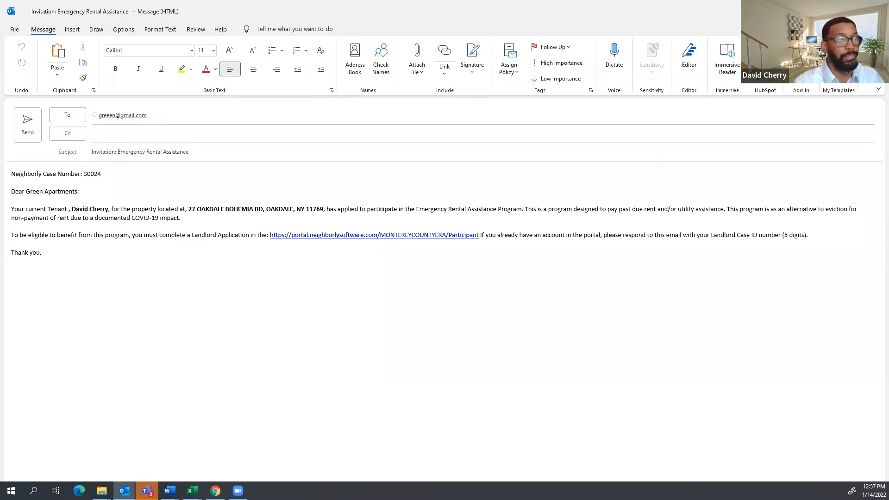
{"action": "left_click", "coordinate": [831, 5]}
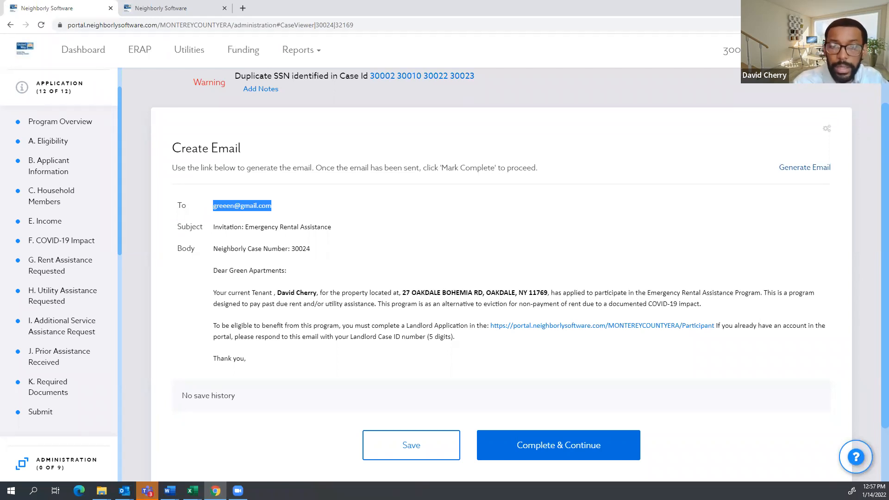
Scroll the sidebar and collapse ADMINISTRATION so Landlord and Tasks sections appear.
{"action": "scroll", "coordinate": [352, 86], "scroll_direction": "down", "scroll_amount": 2}
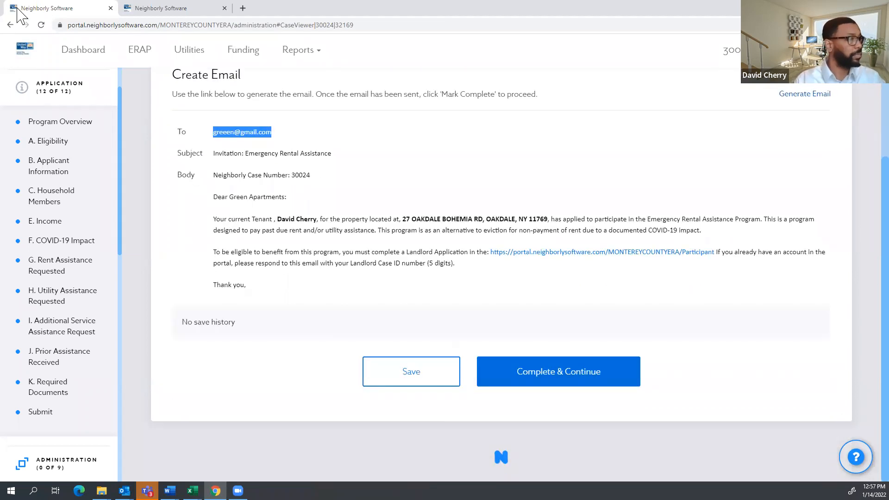
{"action": "scroll", "coordinate": [363, 185], "scroll_direction": "up", "scroll_amount": 2}
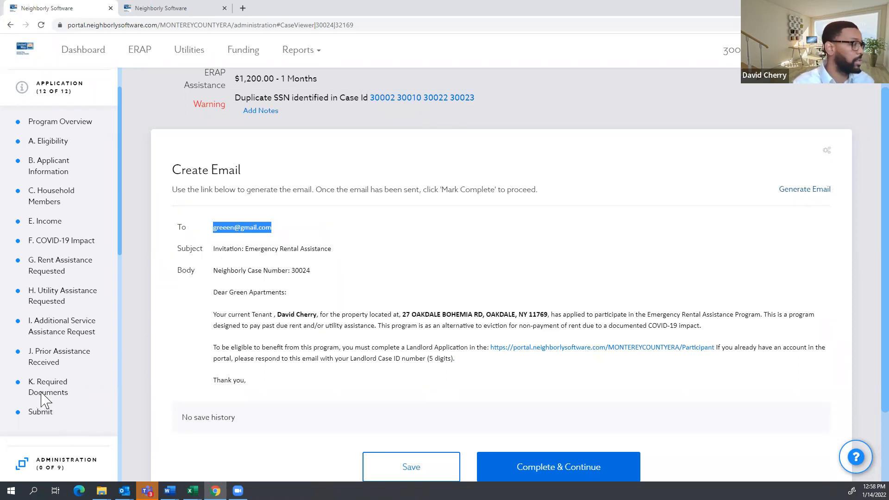
{"action": "scroll", "coordinate": [44, 399], "scroll_direction": "down", "scroll_amount": 3}
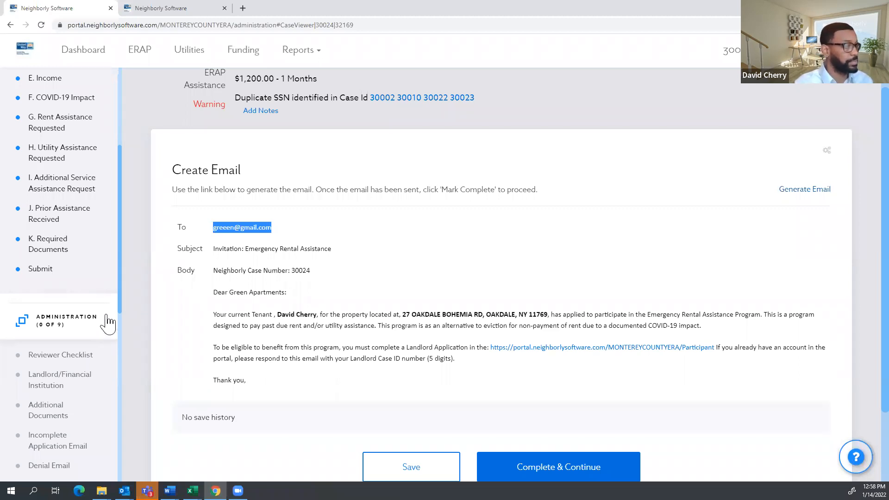
{"action": "scroll", "coordinate": [87, 343], "scroll_direction": "down", "scroll_amount": 3}
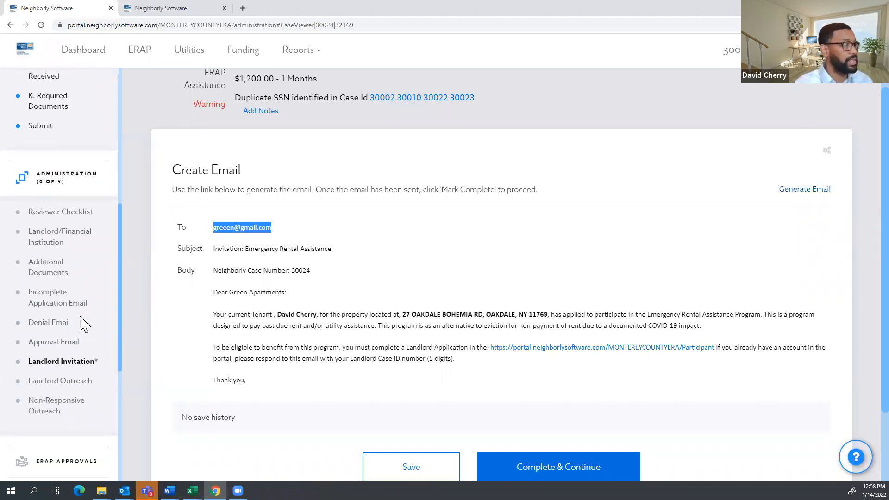
{"action": "scroll", "coordinate": [65, 268], "scroll_direction": "down", "scroll_amount": 1}
{"action": "scroll", "coordinate": [60, 246], "scroll_direction": "up", "scroll_amount": 1}
{"action": "left_click", "coordinate": [46, 185]}
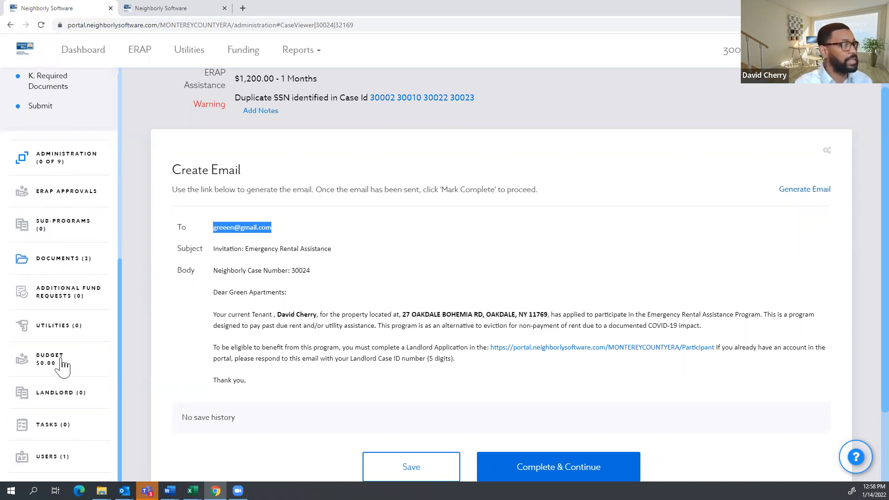
In the Landlord section, search 'test' and associate landlord case 30003 with tenant case 30024.
{"action": "left_click", "coordinate": [50, 397]}
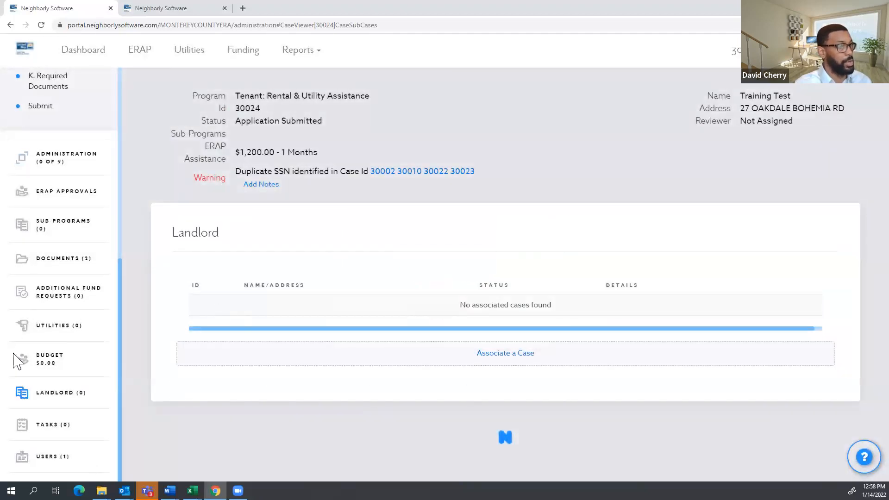
{"action": "left_click", "coordinate": [511, 359]}
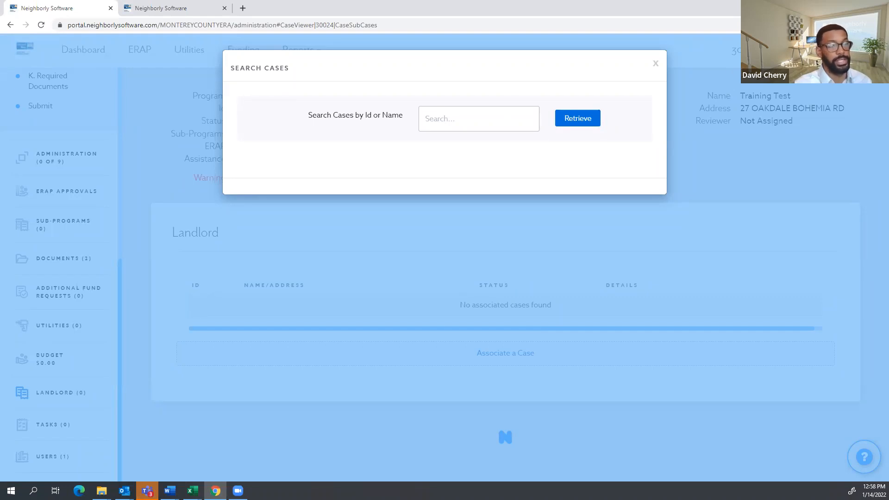
{"action": "left_click", "coordinate": [458, 118]}
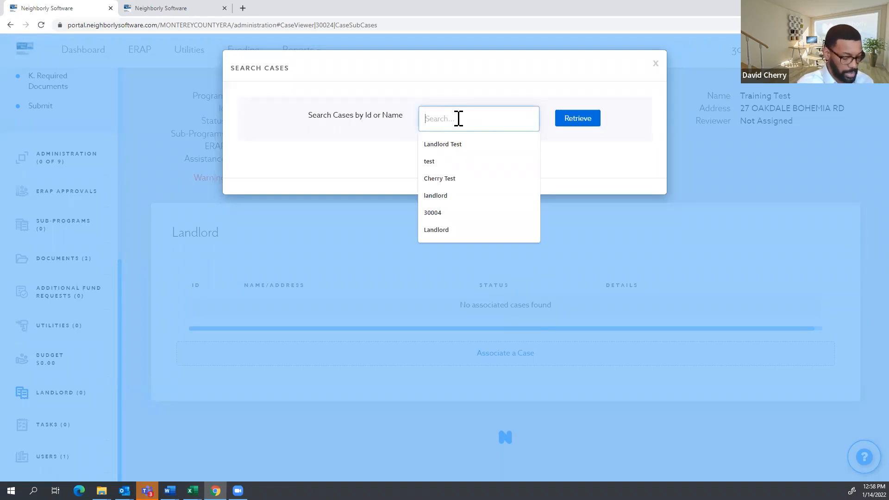
{"action": "type", "text": "test"}
{"action": "left_click", "coordinate": [579, 121]}
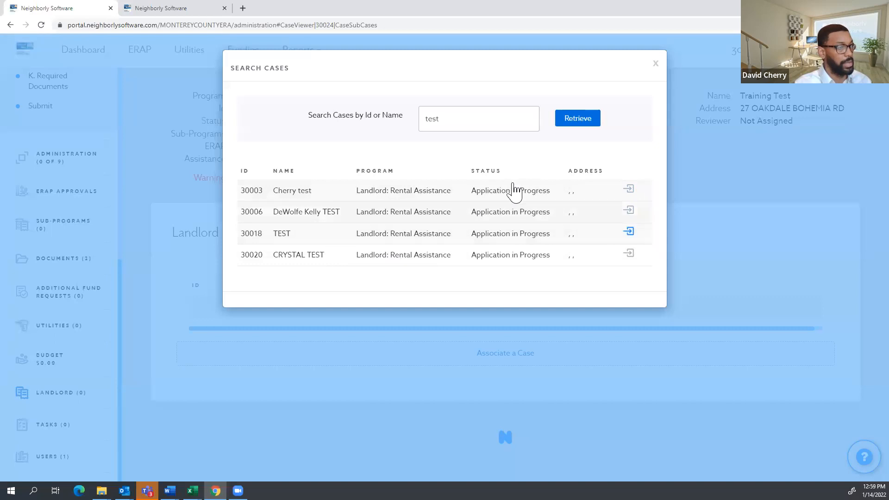
{"action": "left_click", "coordinate": [627, 190]}
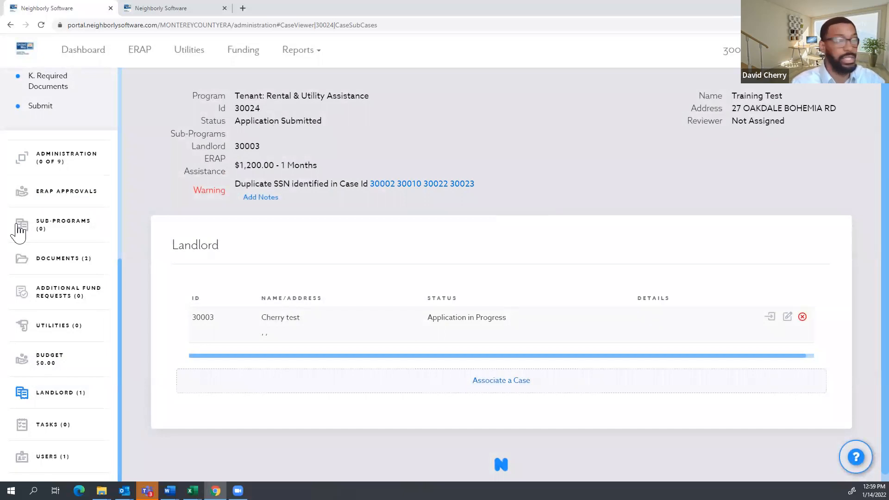
Expand, collapse and re-expand ADMINISTRATION, scrolling through its checklist and email items.
{"action": "scroll", "coordinate": [37, 186], "scroll_direction": "up", "scroll_amount": 1}
{"action": "scroll", "coordinate": [51, 208], "scroll_direction": "up", "scroll_amount": 2}
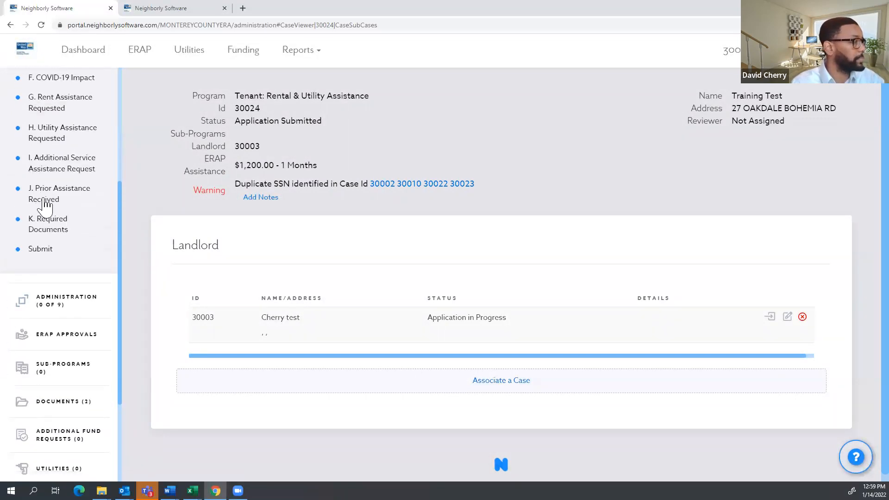
{"action": "scroll", "coordinate": [63, 273], "scroll_direction": "down", "scroll_amount": 1}
{"action": "left_click", "coordinate": [59, 263]}
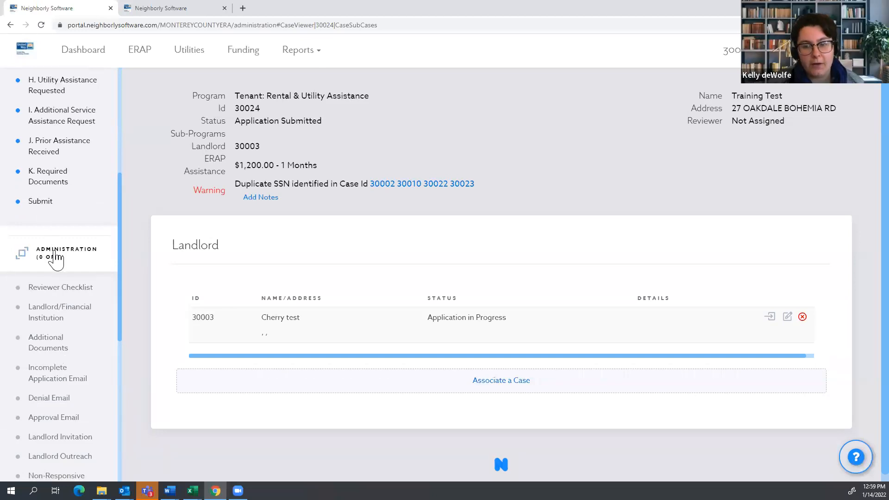
{"action": "left_click", "coordinate": [55, 256]}
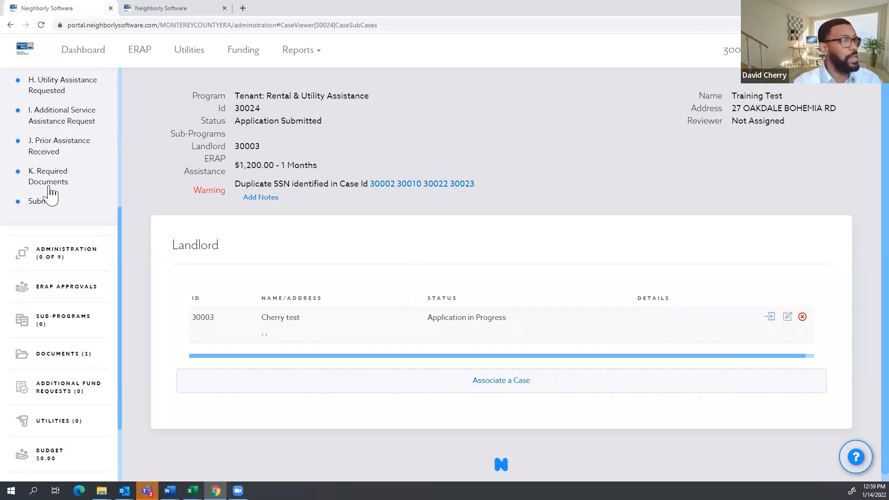
{"action": "scroll", "coordinate": [48, 196], "scroll_direction": "up", "scroll_amount": 1}
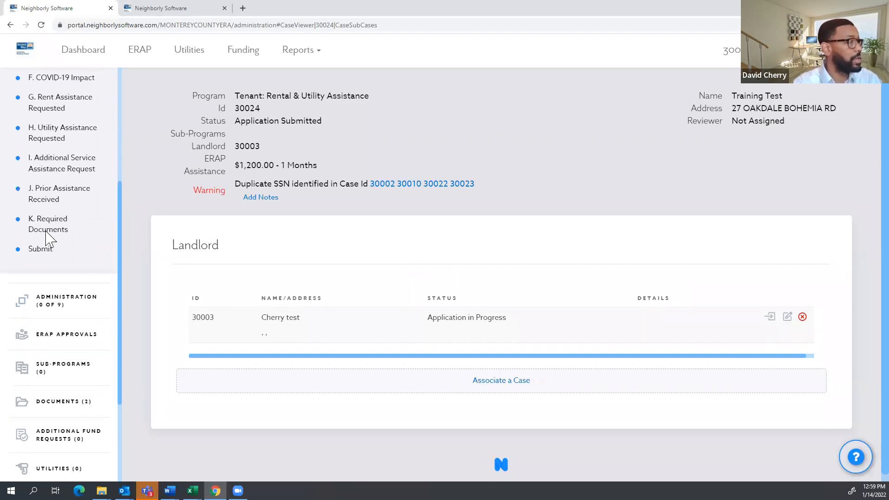
{"action": "left_click", "coordinate": [54, 301]}
{"action": "scroll", "coordinate": [68, 373], "scroll_direction": "down", "scroll_amount": 2}
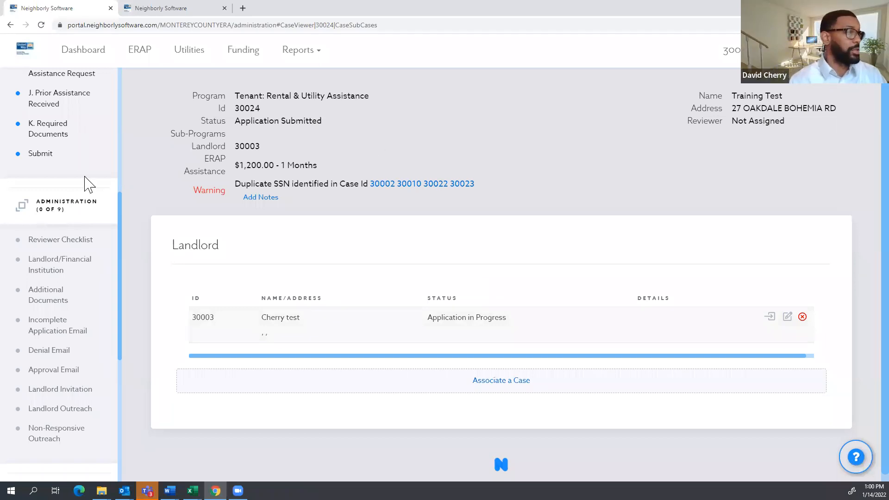
{"action": "scroll", "coordinate": [74, 176], "scroll_direction": "up", "scroll_amount": 5}
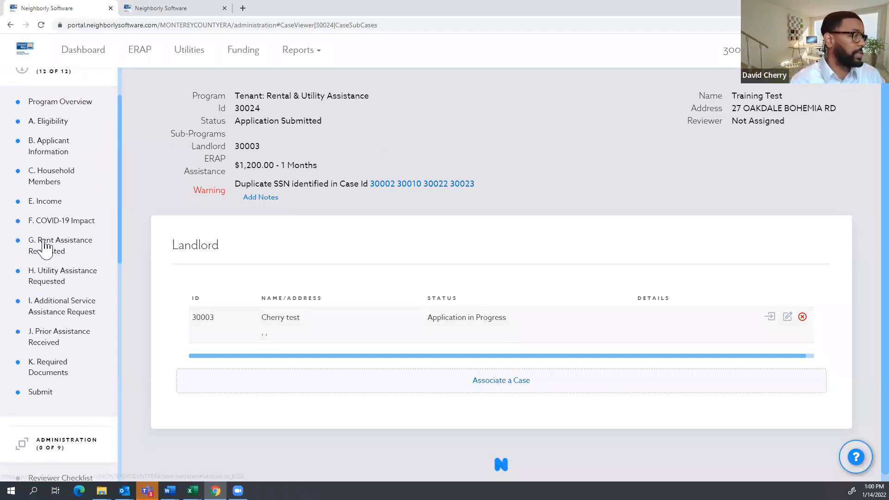
Open the rent assistance request, then go to Landlord (1) showing linked case 30003.
{"action": "left_click", "coordinate": [45, 246]}
{"action": "scroll", "coordinate": [342, 259], "scroll_direction": "down", "scroll_amount": 2}
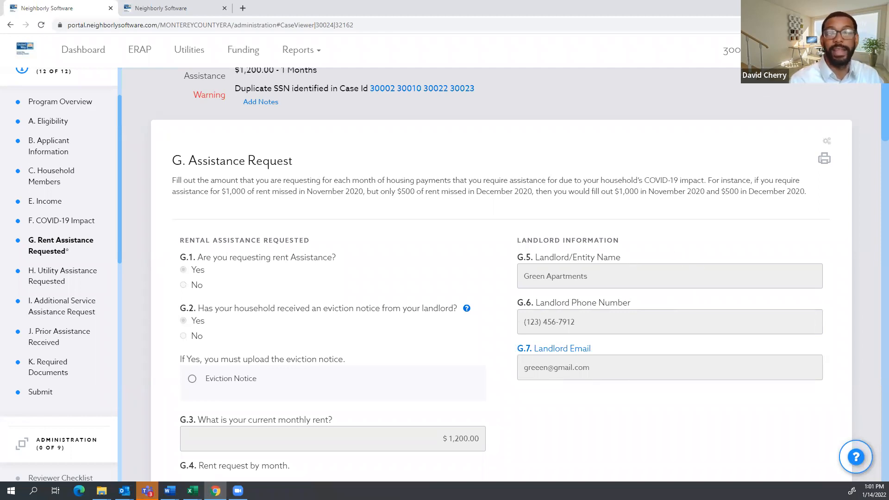
{"action": "scroll", "coordinate": [70, 254], "scroll_direction": "down", "scroll_amount": 10}
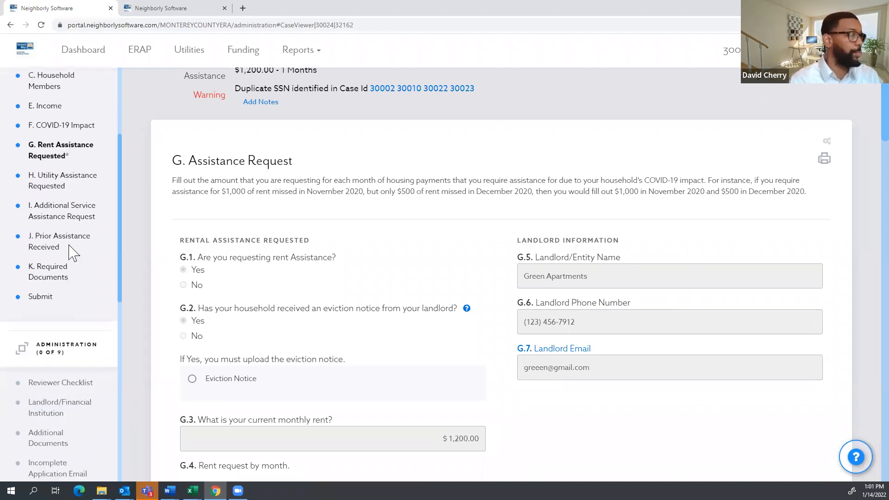
{"action": "scroll", "coordinate": [83, 333], "scroll_direction": "down", "scroll_amount": 1}
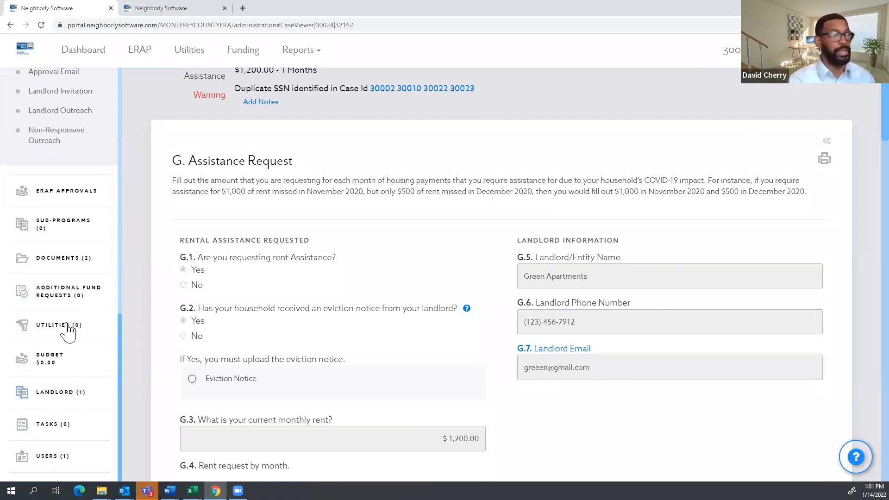
{"action": "left_click", "coordinate": [64, 399]}
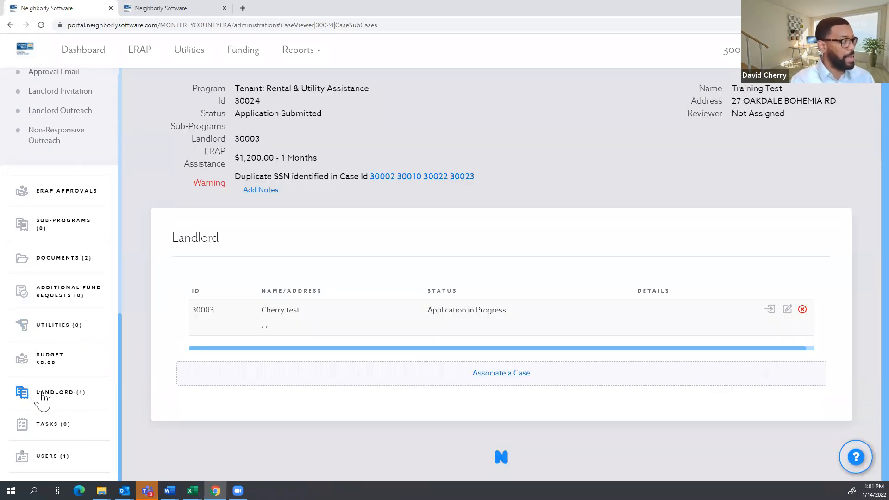
Highlight landlord number 30003 and open landlord case 30003 at its Status page.
{"action": "scroll", "coordinate": [258, 268], "scroll_direction": "up", "scroll_amount": 1}
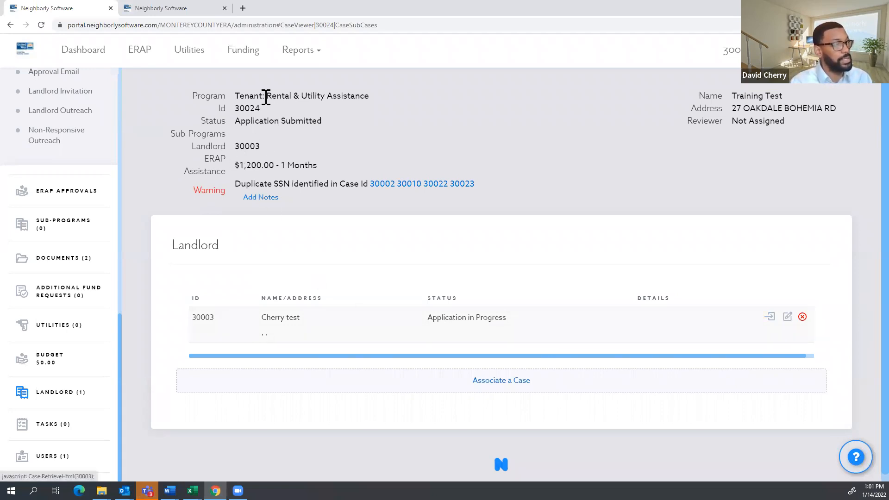
{"action": "left_click_drag", "start_coordinate": [266, 146], "coordinate": [189, 141]}
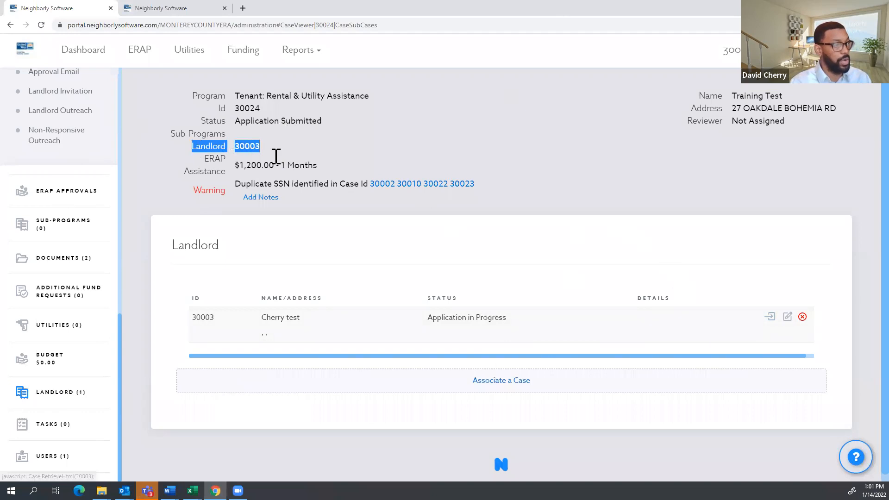
{"action": "left_click", "coordinate": [741, 338]}
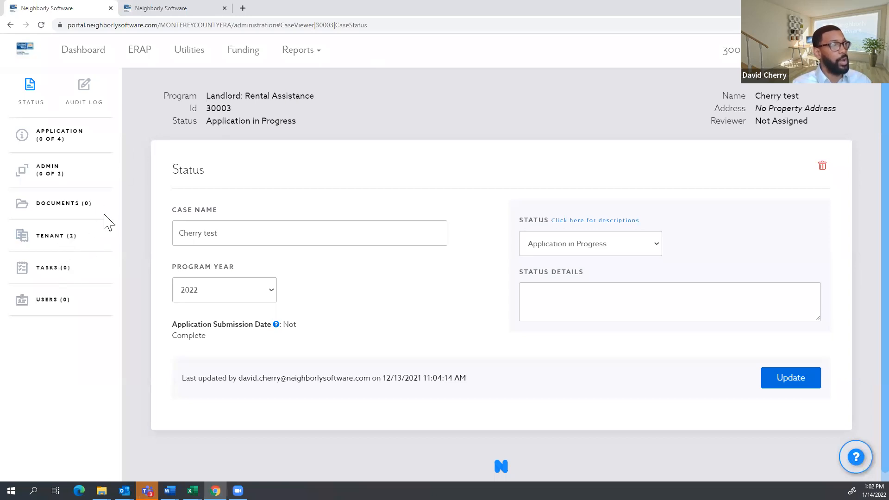
View landlord 30003's Tenant (2) list, visit the Dashboard, and return to tenants 30010 and 30024.
{"action": "left_click", "coordinate": [54, 246]}
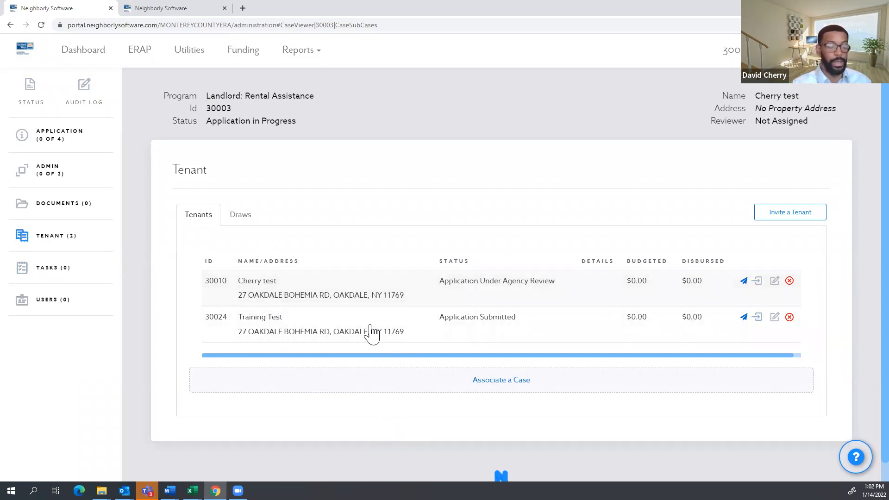
{"action": "left_click", "coordinate": [76, 50]}
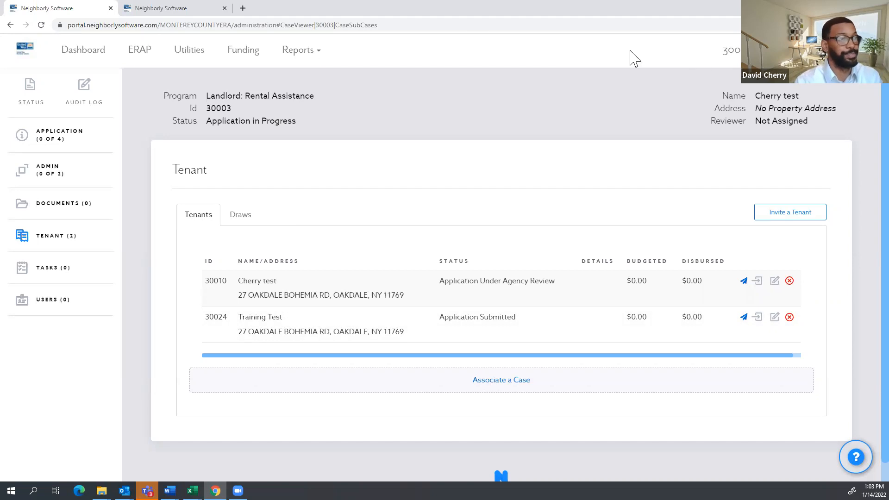
{"action": "left_click", "coordinate": [79, 56]}
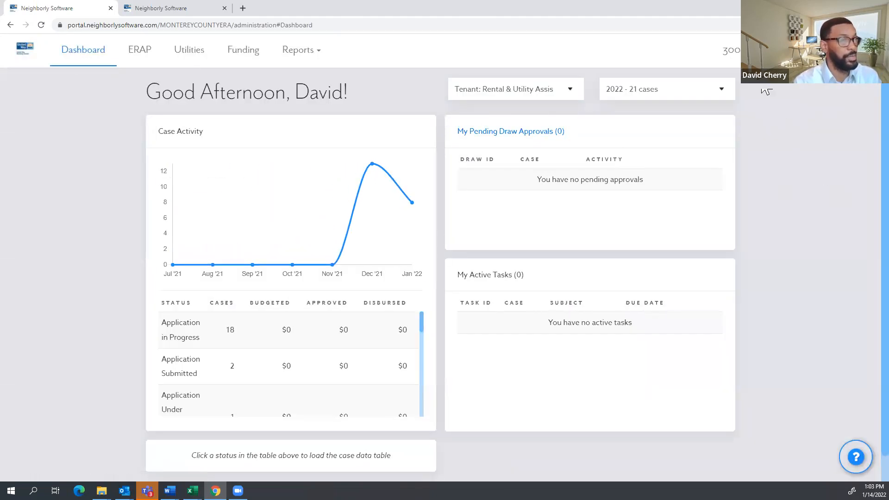
{"action": "left_click", "coordinate": [740, 55]}
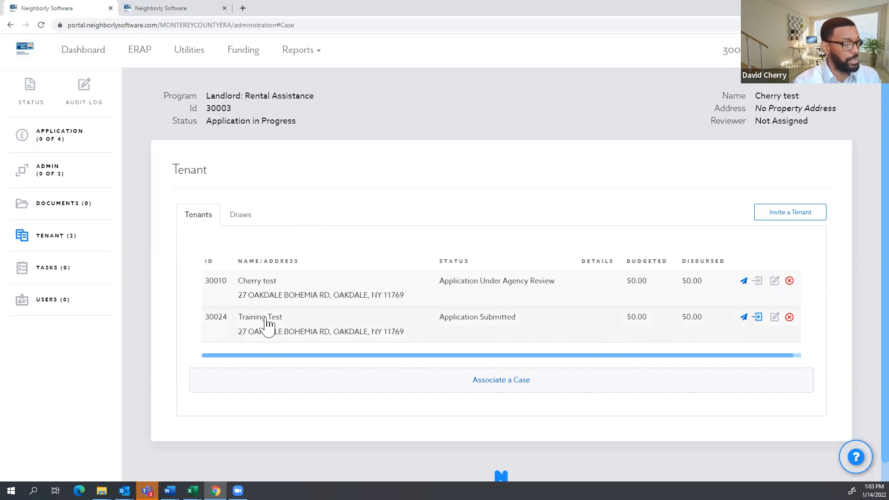
Open Training Test case 30024 and highlight its landlord 30003 and program name.
{"action": "left_click", "coordinate": [718, 327]}
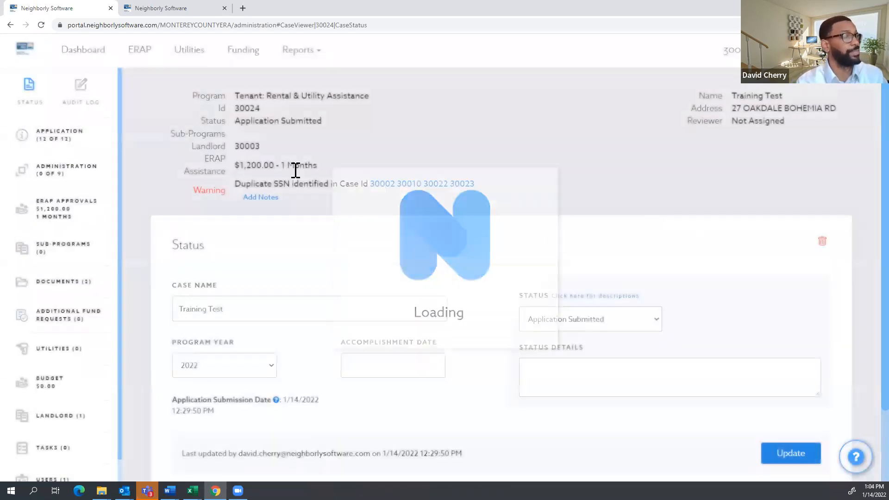
{"action": "scroll", "coordinate": [53, 237], "scroll_direction": "down", "scroll_amount": 1}
{"action": "scroll", "coordinate": [52, 222], "scroll_direction": "up", "scroll_amount": 1}
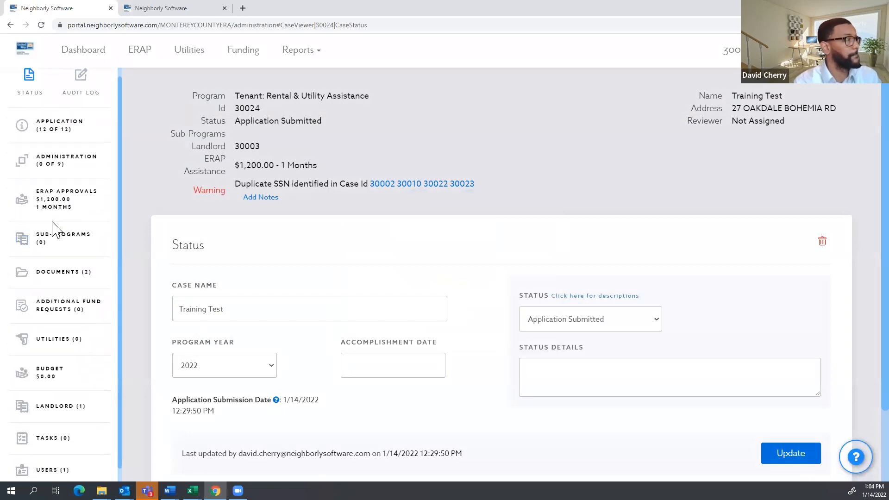
{"action": "scroll", "coordinate": [52, 227], "scroll_direction": "up", "scroll_amount": 1}
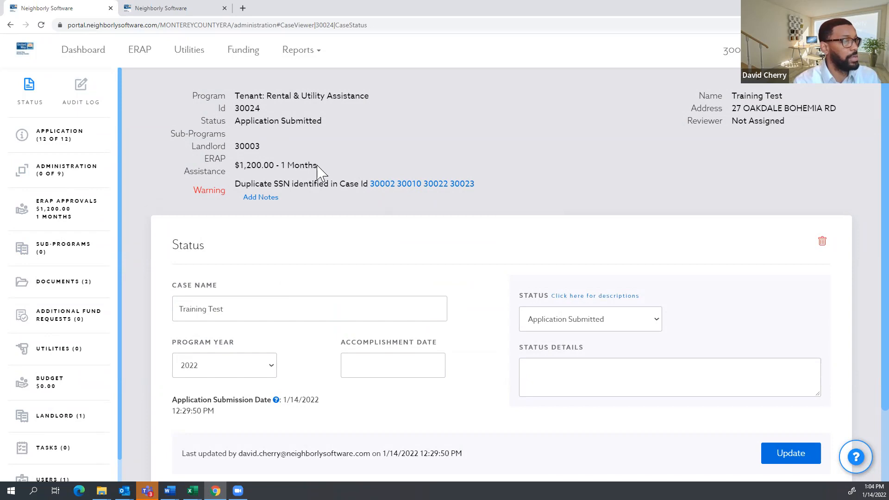
{"action": "left_click_drag", "start_coordinate": [262, 146], "coordinate": [196, 144]}
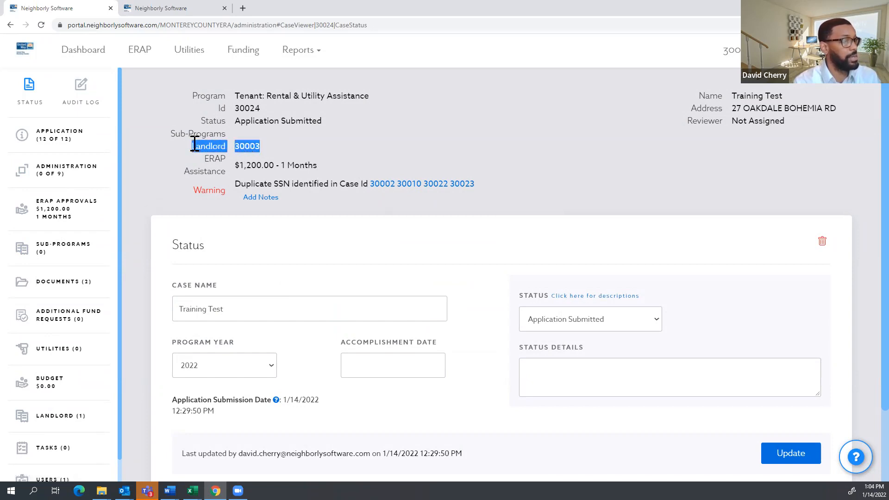
{"action": "left_click_drag", "start_coordinate": [366, 95], "coordinate": [245, 86]}
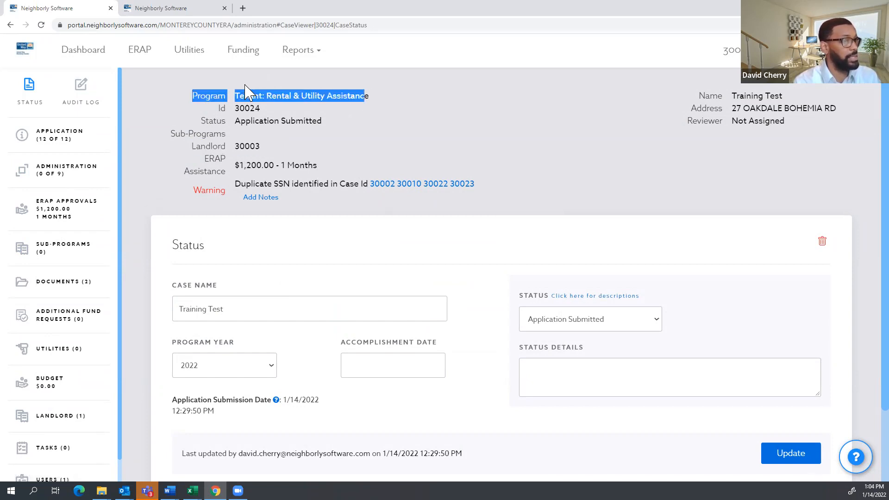
Show case 30024's ERAP Approvals and check the $1,200 December 2021 rent approval total.
{"action": "left_click", "coordinate": [56, 211]}
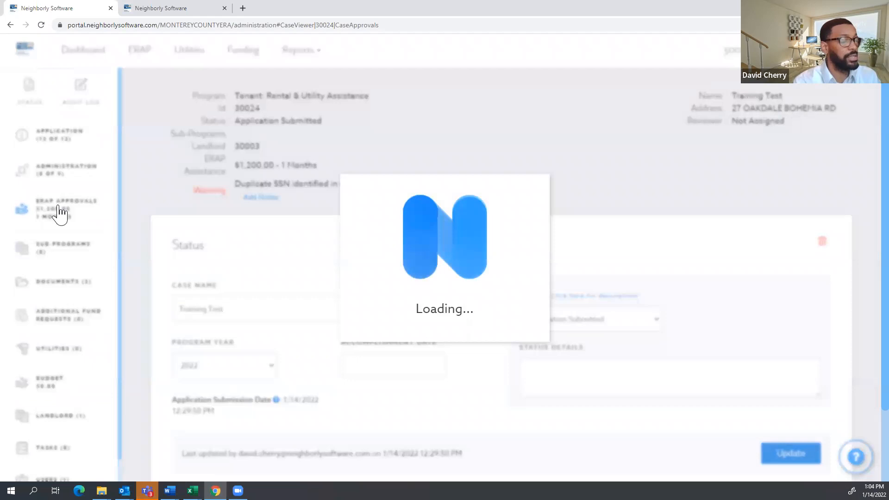
{"action": "scroll", "coordinate": [262, 266], "scroll_direction": "down", "scroll_amount": 13}
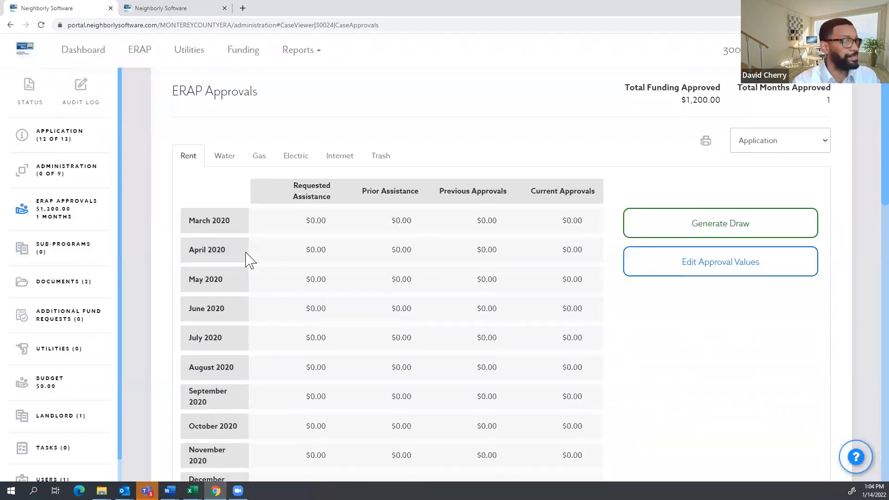
{"action": "scroll", "coordinate": [315, 268], "scroll_direction": "up", "scroll_amount": 2}
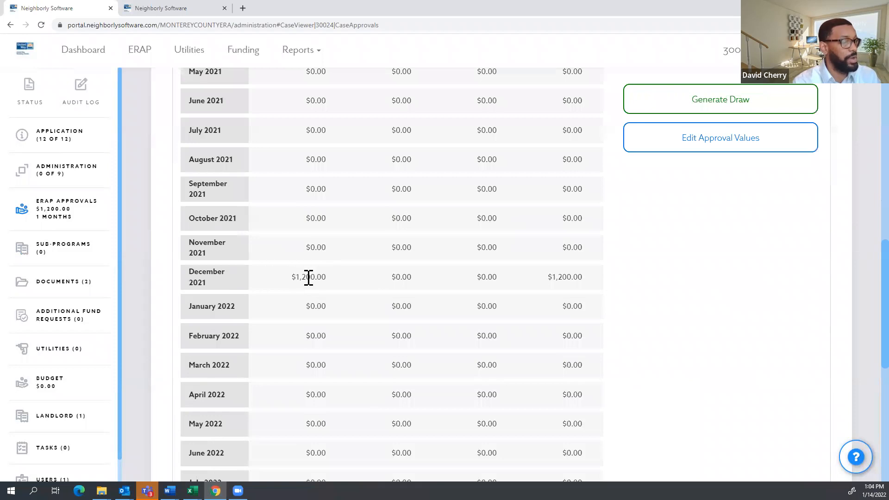
{"action": "scroll", "coordinate": [558, 279], "scroll_direction": "down", "scroll_amount": 9}
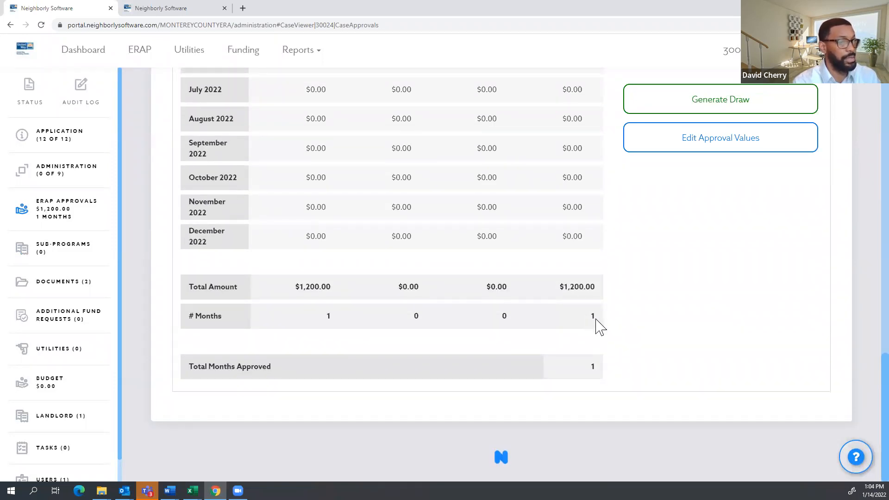
{"action": "scroll", "coordinate": [588, 322], "scroll_direction": "up", "scroll_amount": 20}
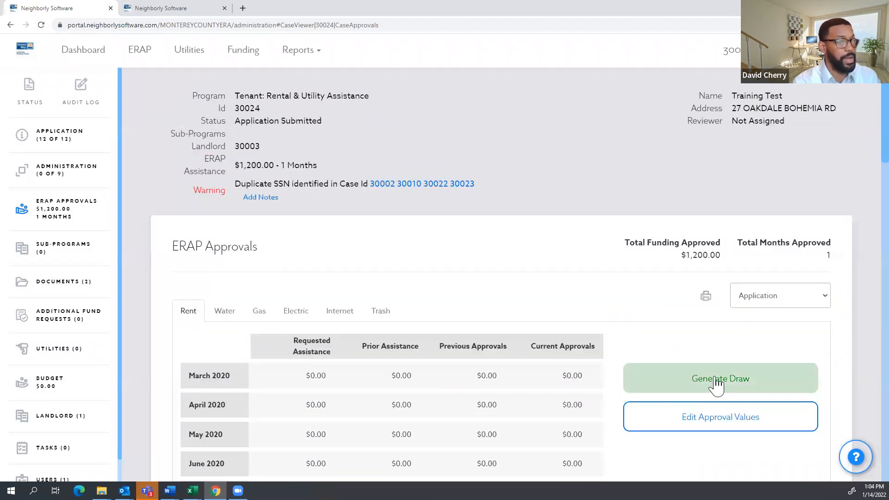
{"action": "scroll", "coordinate": [730, 337], "scroll_direction": "down", "scroll_amount": 1}
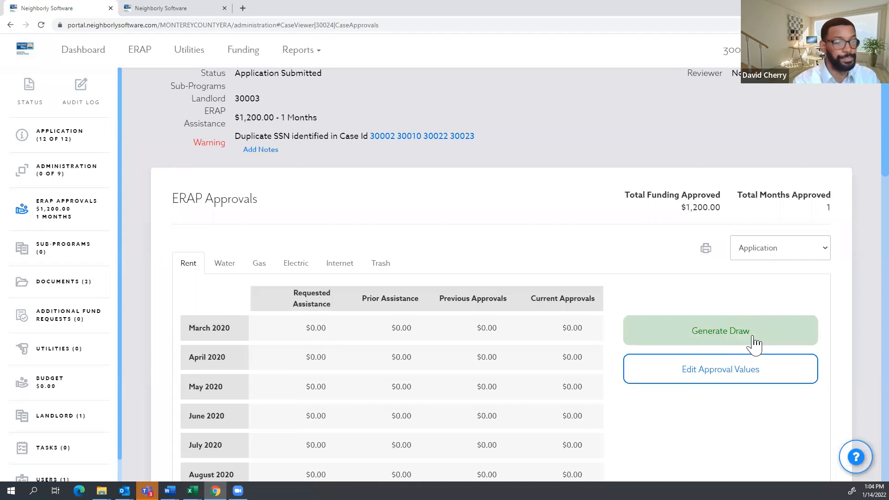
Generate a $1,200 draw funded by North County Recreation and Parks - ERAP 1 with begin year 2022.
{"action": "left_click", "coordinate": [753, 342]}
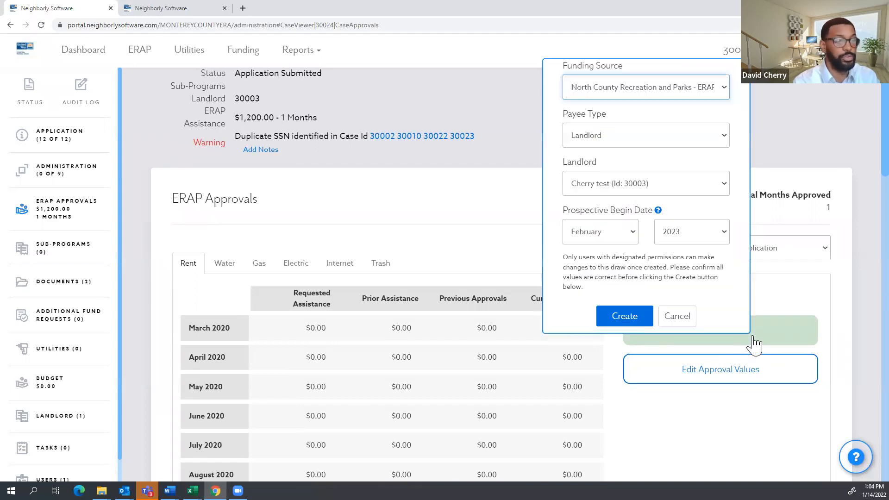
{"action": "scroll", "coordinate": [725, 296], "scroll_direction": "up", "scroll_amount": 1}
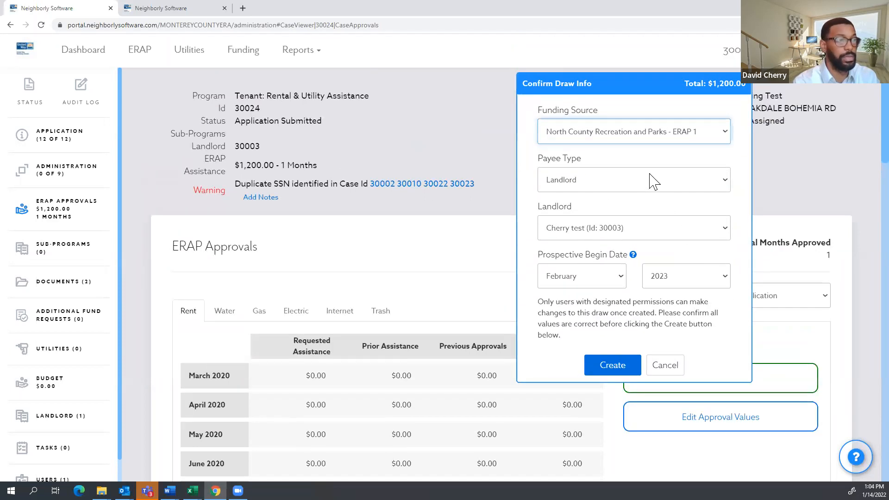
{"action": "left_click", "coordinate": [677, 133]}
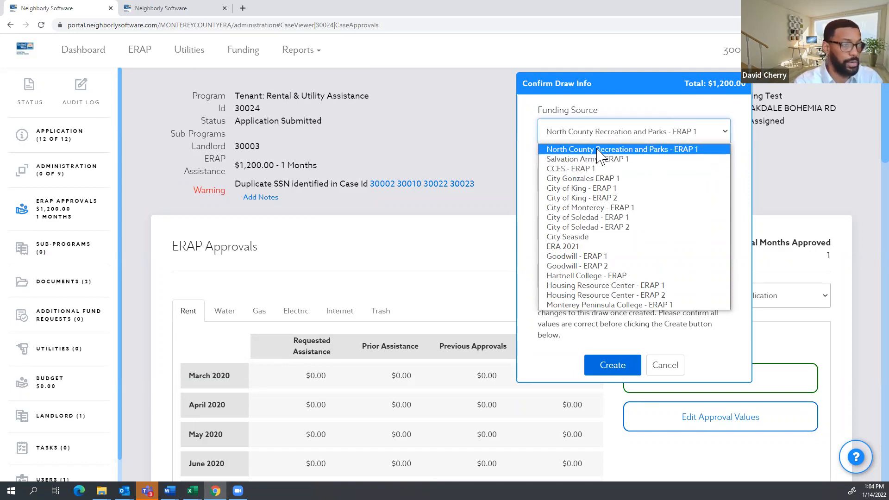
{"action": "left_click", "coordinate": [648, 149]}
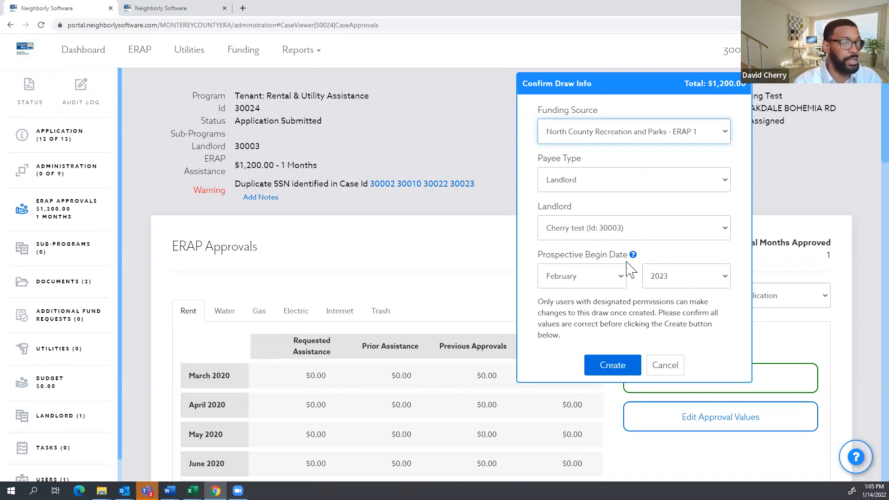
{"action": "scroll", "coordinate": [626, 262], "scroll_direction": "down", "scroll_amount": 1}
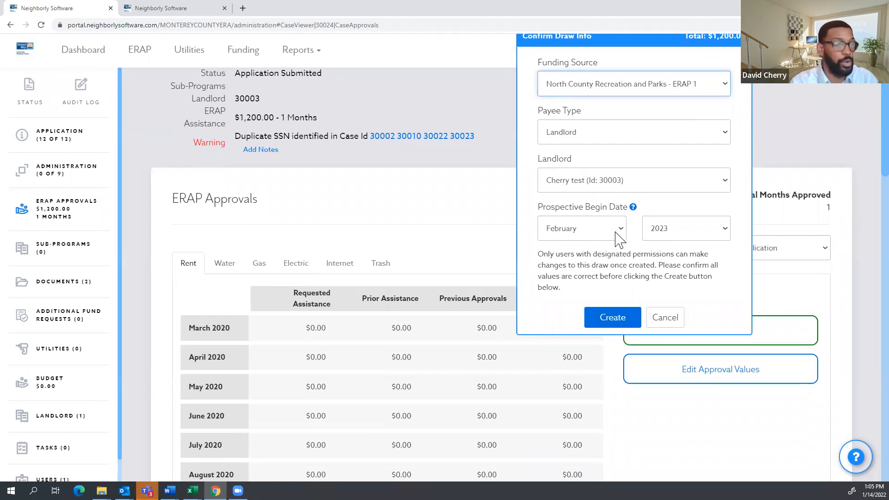
{"action": "left_click", "coordinate": [700, 236]}
{"action": "left_click", "coordinate": [683, 262]}
{"action": "left_click", "coordinate": [620, 267]}
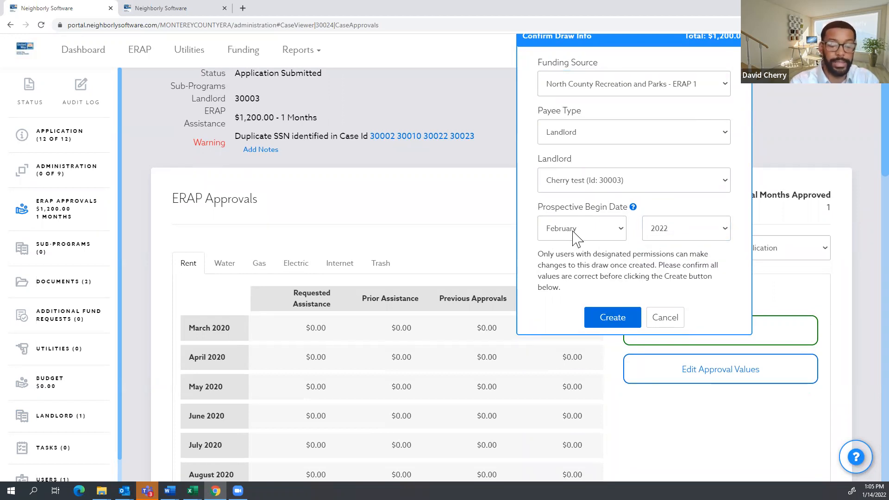
{"action": "scroll", "coordinate": [608, 234], "scroll_direction": "down", "scroll_amount": 1}
{"action": "scroll", "coordinate": [607, 232], "scroll_direction": "up", "scroll_amount": 1}
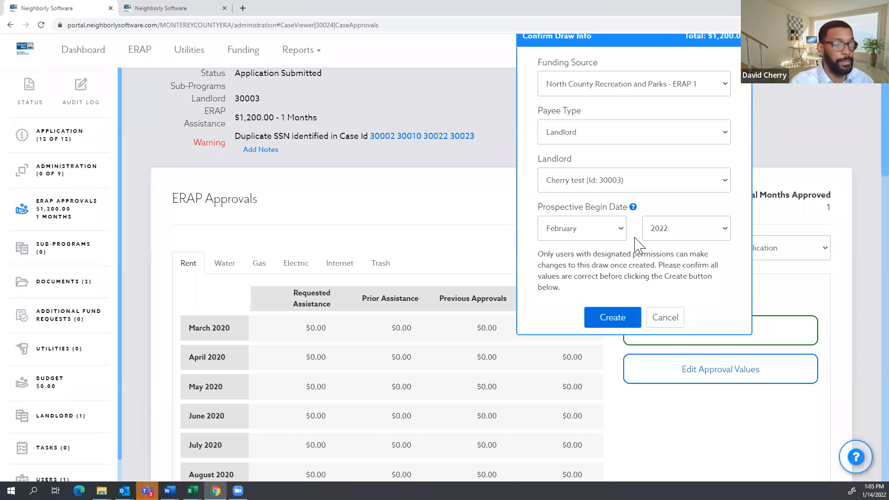
{"action": "scroll", "coordinate": [626, 259], "scroll_direction": "up", "scroll_amount": 1}
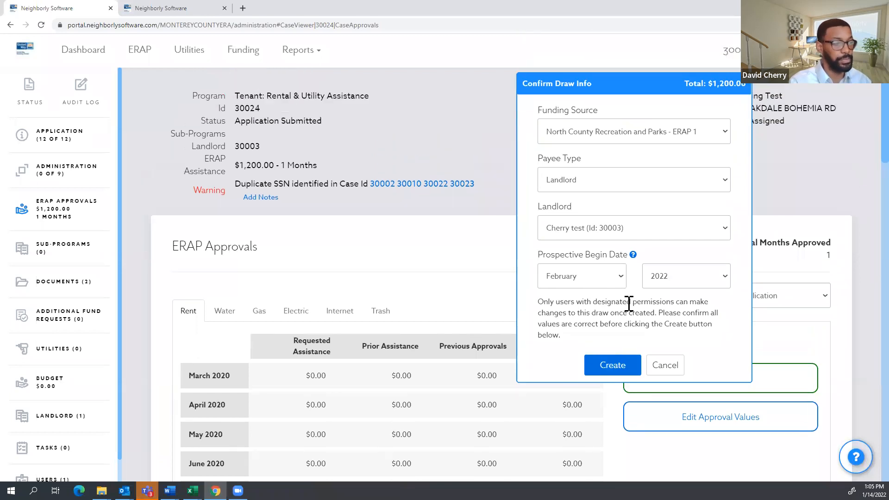
{"action": "left_click", "coordinate": [619, 366]}
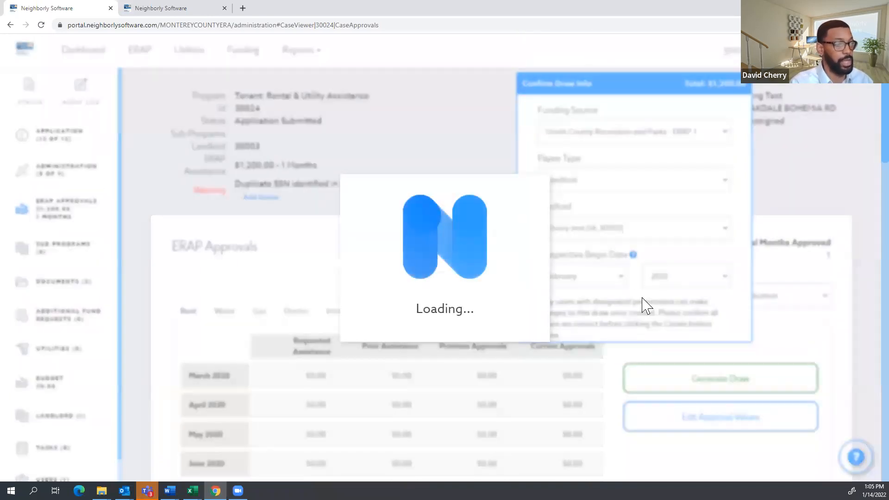
Scroll down to review the new $1,200.00 landlord rent-arrears draw, Draw ID 1.
{"action": "scroll", "coordinate": [662, 274], "scroll_direction": "down", "scroll_amount": 1}
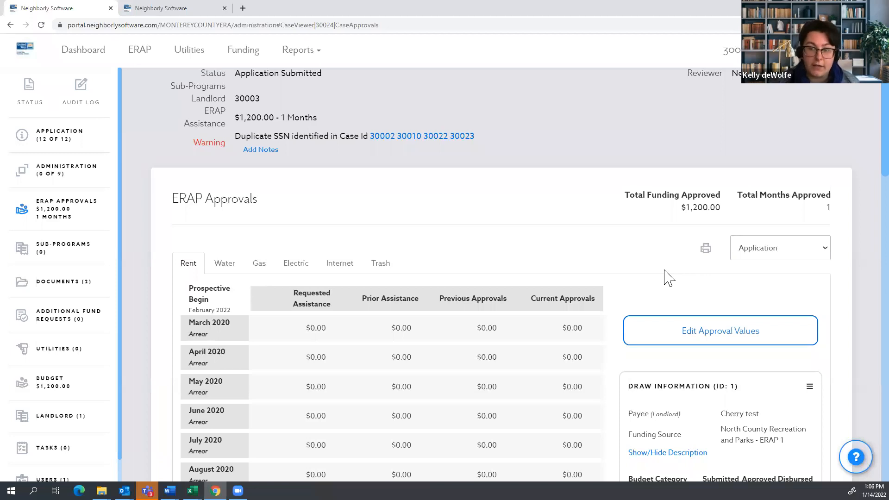
{"action": "scroll", "coordinate": [681, 255], "scroll_direction": "down", "scroll_amount": 2}
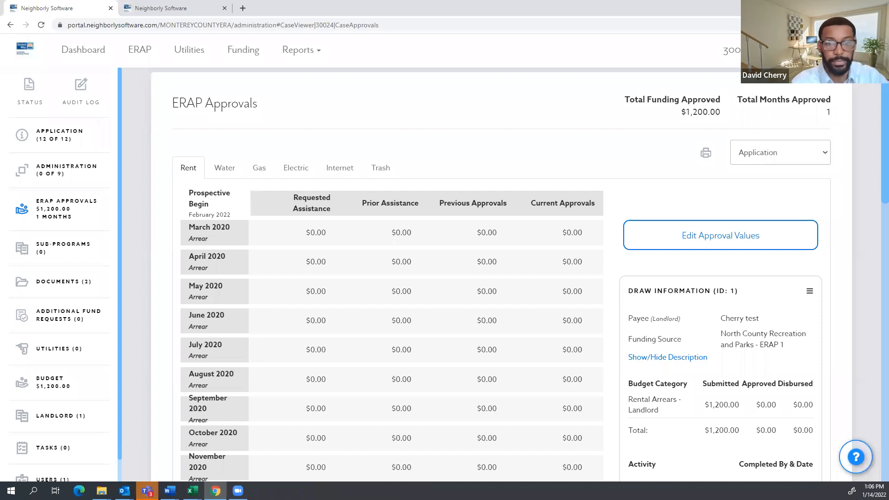
{"action": "scroll", "coordinate": [684, 308], "scroll_direction": "down", "scroll_amount": 3}
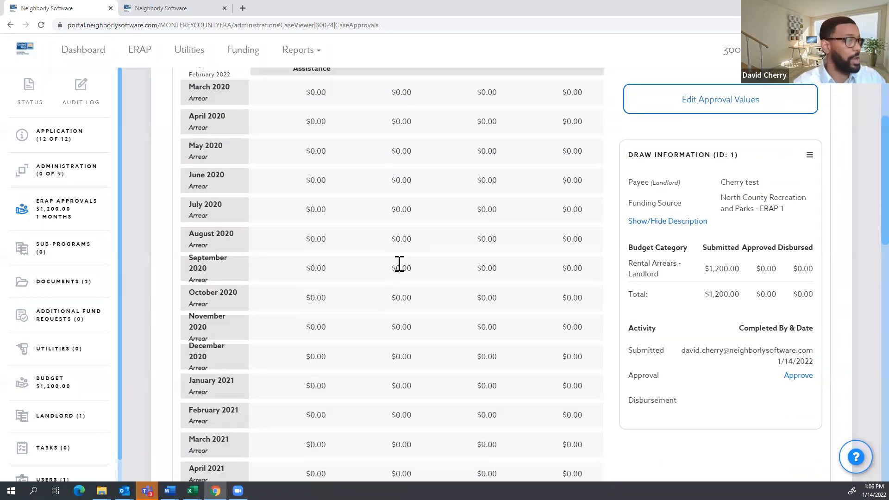
{"action": "scroll", "coordinate": [704, 273], "scroll_direction": "up", "scroll_amount": 4}
{"action": "scroll", "coordinate": [717, 315], "scroll_direction": "down", "scroll_amount": 5}
{"action": "scroll", "coordinate": [715, 311], "scroll_direction": "down", "scroll_amount": 1}
{"action": "scroll", "coordinate": [735, 366], "scroll_direction": "up", "scroll_amount": 5}
{"action": "scroll", "coordinate": [731, 324], "scroll_direction": "down", "scroll_amount": 2}
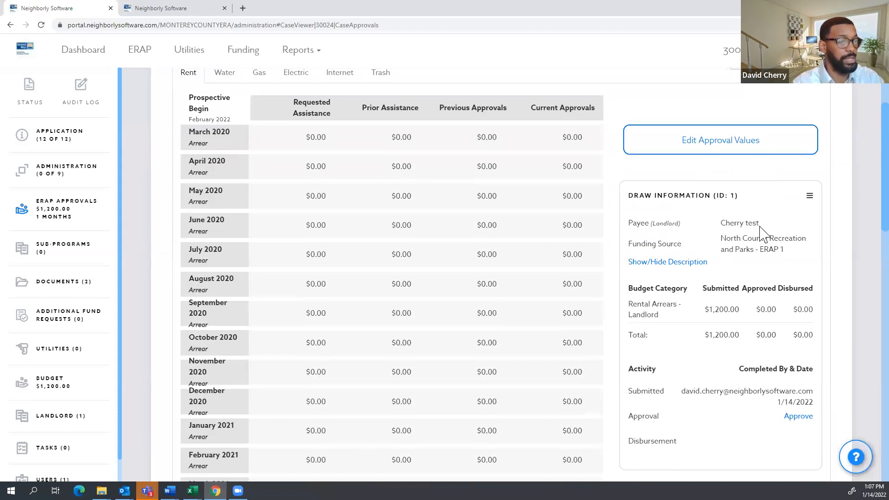
{"action": "scroll", "coordinate": [766, 238], "scroll_direction": "down", "scroll_amount": 1}
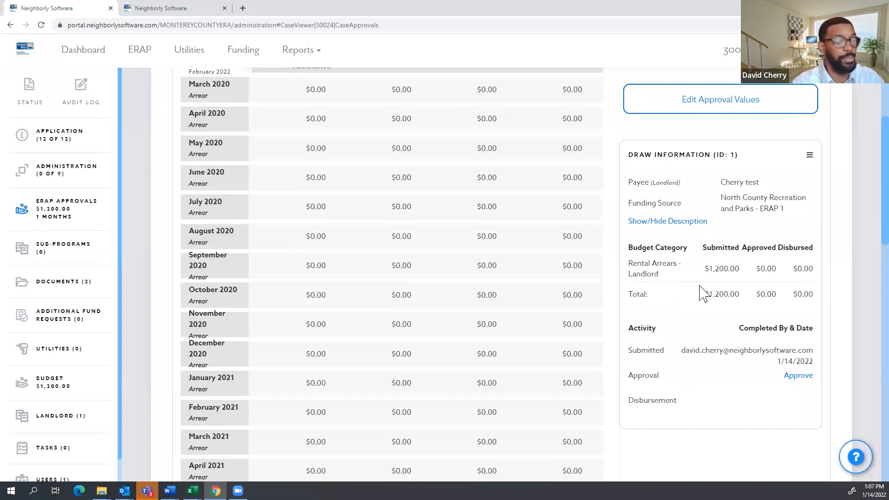
{"action": "scroll", "coordinate": [719, 285], "scroll_direction": "down", "scroll_amount": 1}
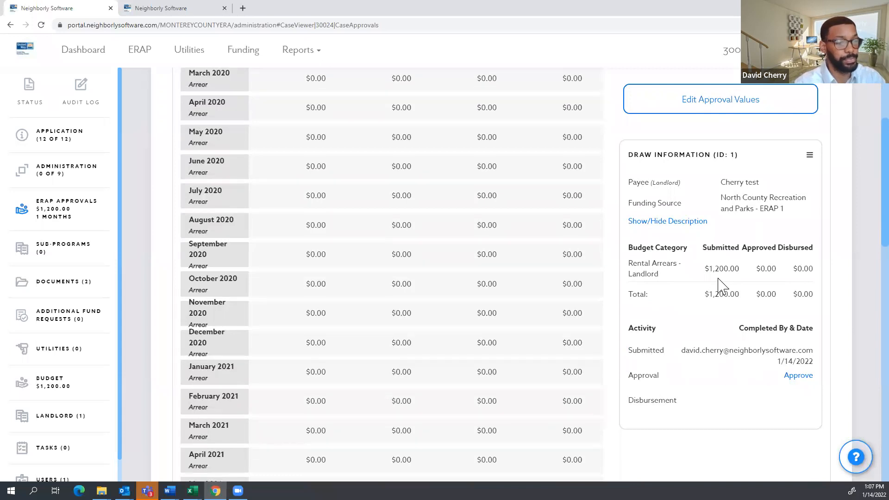
{"action": "scroll", "coordinate": [720, 285], "scroll_direction": "down", "scroll_amount": 1}
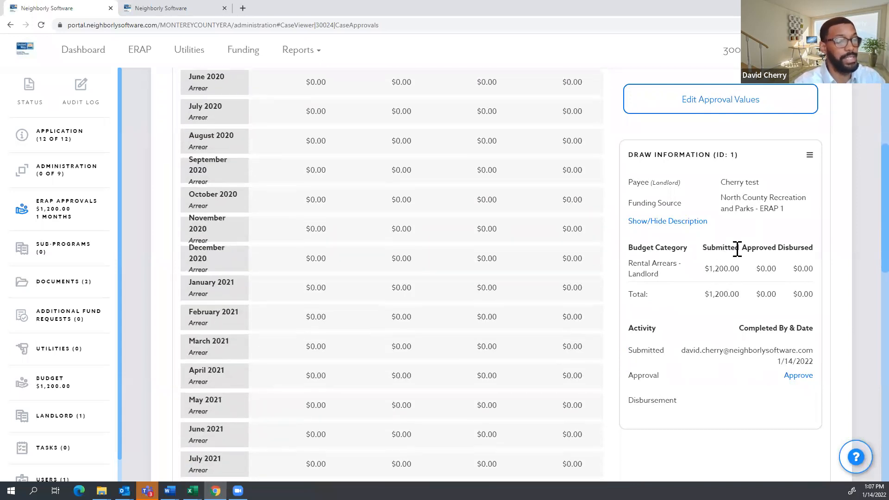
{"action": "left_click_drag", "start_coordinate": [746, 249], "coordinate": [770, 255]}
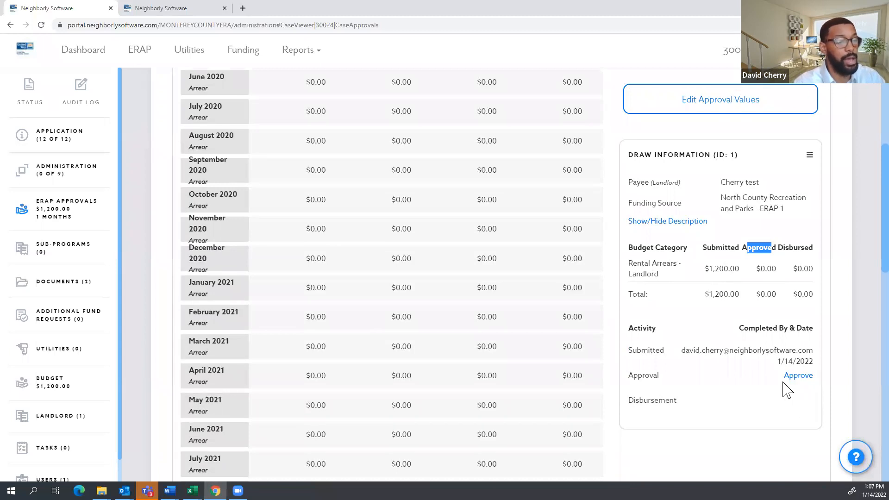
{"action": "left_click_drag", "start_coordinate": [778, 375], "coordinate": [813, 378]}
{"action": "scroll", "coordinate": [796, 416], "scroll_direction": "up", "scroll_amount": 1}
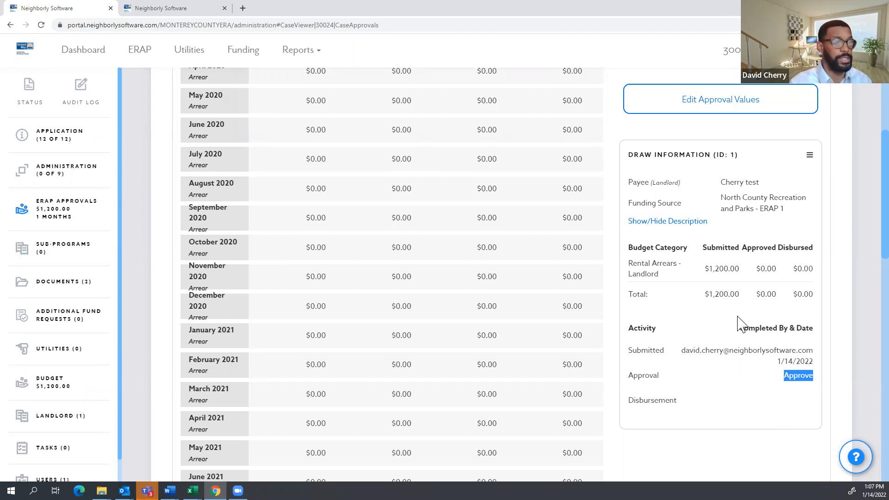
{"action": "scroll", "coordinate": [486, 328], "scroll_direction": "up", "scroll_amount": 4}
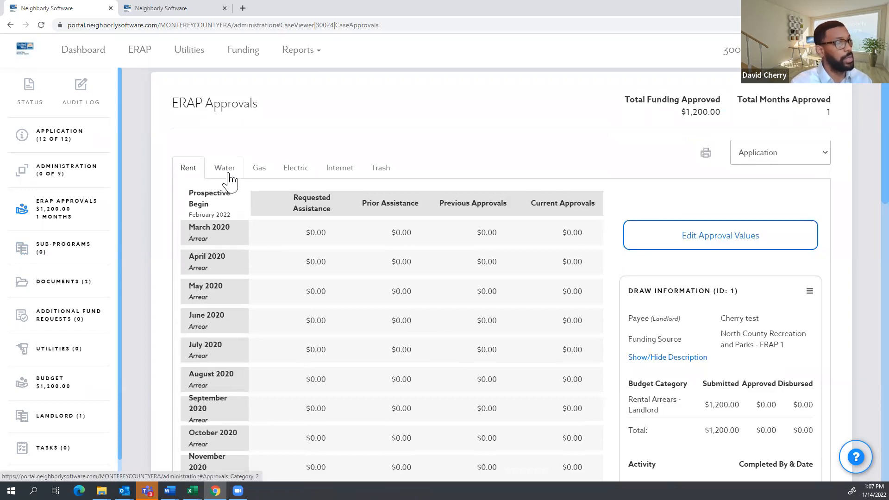
Switch to the Water approvals and look over the monthly approval table.
{"action": "left_click", "coordinate": [228, 178]}
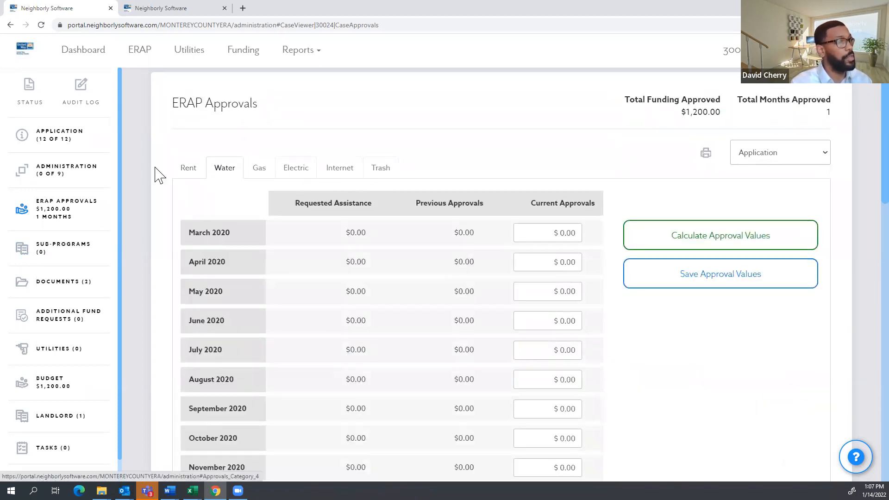
{"action": "scroll", "coordinate": [322, 208], "scroll_direction": "down", "scroll_amount": 2}
{"action": "scroll", "coordinate": [323, 213], "scroll_direction": "down", "scroll_amount": 12}
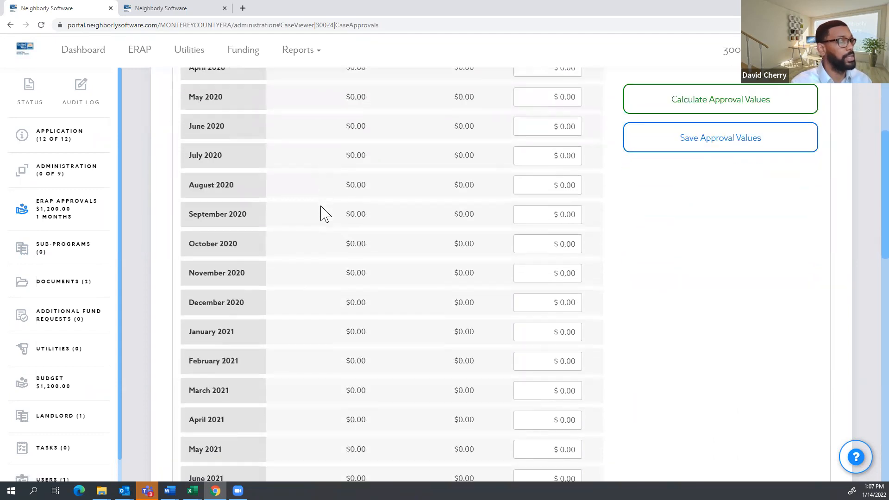
{"action": "scroll", "coordinate": [375, 210], "scroll_direction": "down", "scroll_amount": 3}
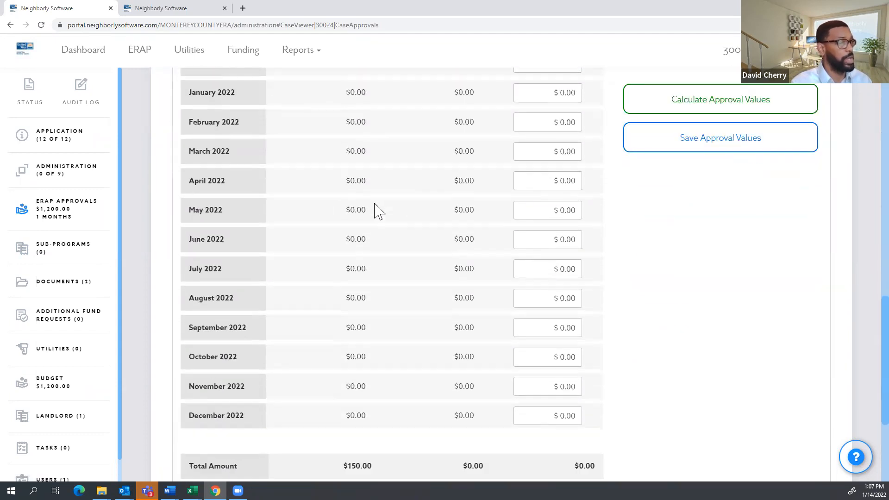
{"action": "scroll", "coordinate": [248, 229], "scroll_direction": "up", "scroll_amount": 4}
{"action": "scroll", "coordinate": [314, 242], "scroll_direction": "down", "scroll_amount": 4}
{"action": "scroll", "coordinate": [313, 242], "scroll_direction": "up", "scroll_amount": 4}
{"action": "scroll", "coordinate": [317, 244], "scroll_direction": "down", "scroll_amount": 6}
{"action": "scroll", "coordinate": [314, 243], "scroll_direction": "down", "scroll_amount": 2}
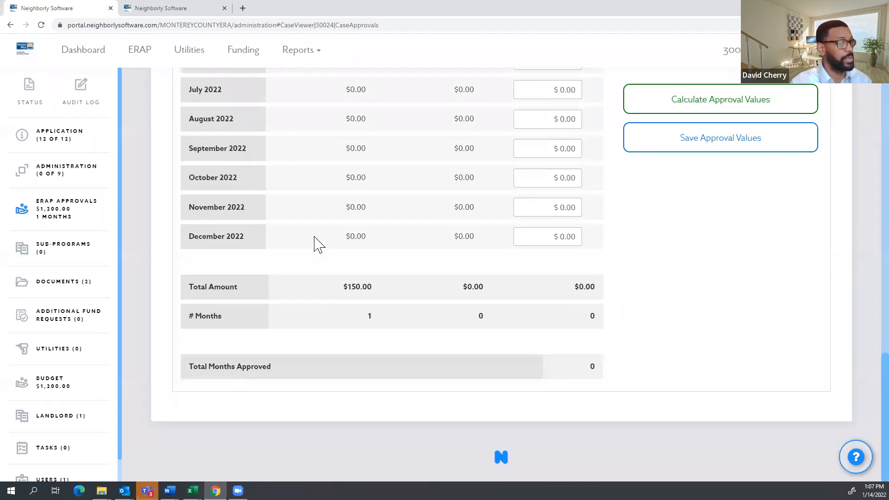
{"action": "scroll", "coordinate": [315, 243], "scroll_direction": "up", "scroll_amount": 8}
Approve $150 of water assistance for December 2021 and save the approval values.
{"action": "left_click", "coordinate": [551, 223]}
{"action": "left_click", "coordinate": [626, 238]}
{"action": "scroll", "coordinate": [648, 273], "scroll_direction": "down", "scroll_amount": 7}
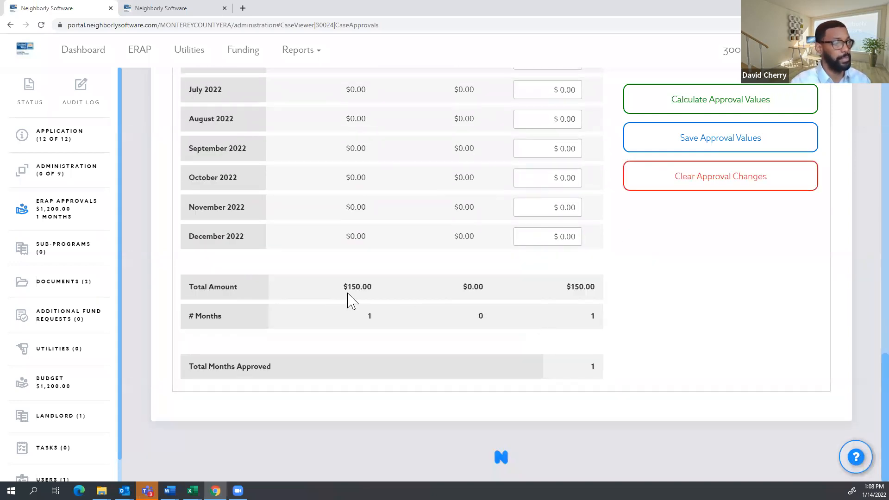
{"action": "scroll", "coordinate": [716, 323], "scroll_direction": "up", "scroll_amount": 1}
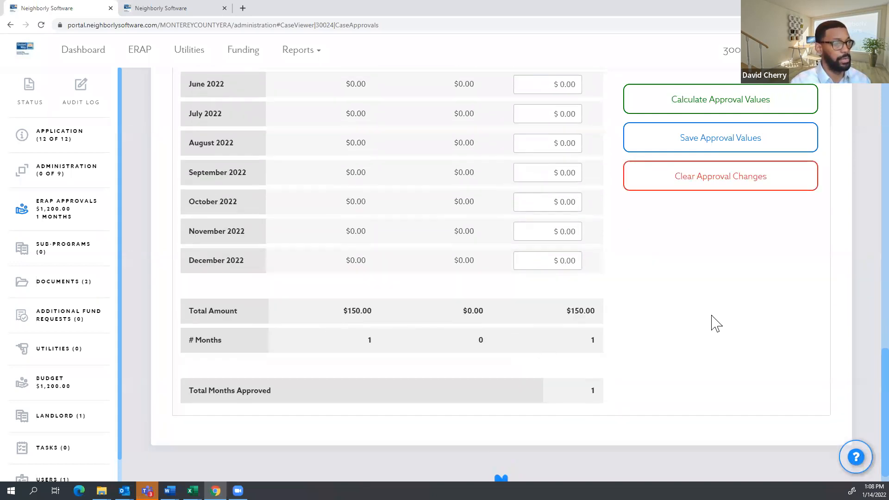
{"action": "scroll", "coordinate": [365, 382], "scroll_direction": "up", "scroll_amount": 2}
{"action": "scroll", "coordinate": [745, 324], "scroll_direction": "up", "scroll_amount": 3}
{"action": "left_click", "coordinate": [734, 148]}
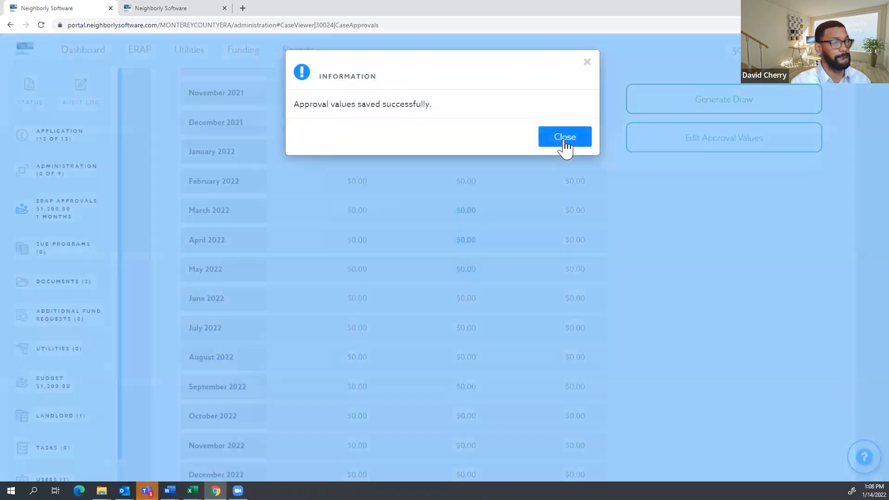
Start a water draw, keeping North County Recreation and Parks - ERAP 1 funding and Utility/Vendor payee type.
{"action": "left_click", "coordinate": [566, 144]}
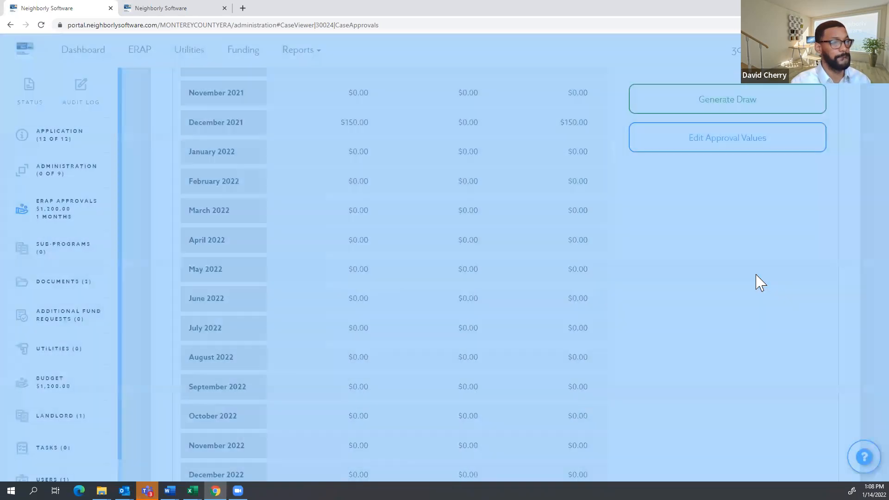
{"action": "scroll", "coordinate": [761, 282], "scroll_direction": "up", "scroll_amount": 10}
{"action": "scroll", "coordinate": [761, 283], "scroll_direction": "down", "scroll_amount": 4}
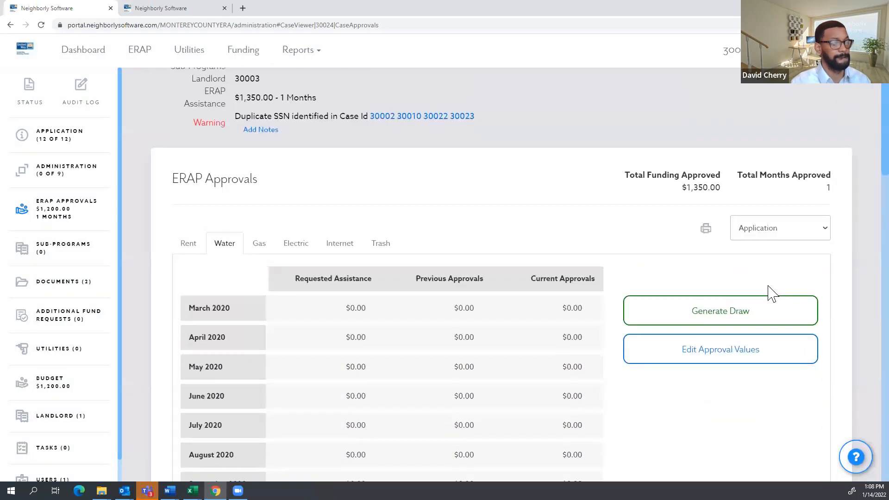
{"action": "scroll", "coordinate": [761, 284], "scroll_direction": "up", "scroll_amount": 3}
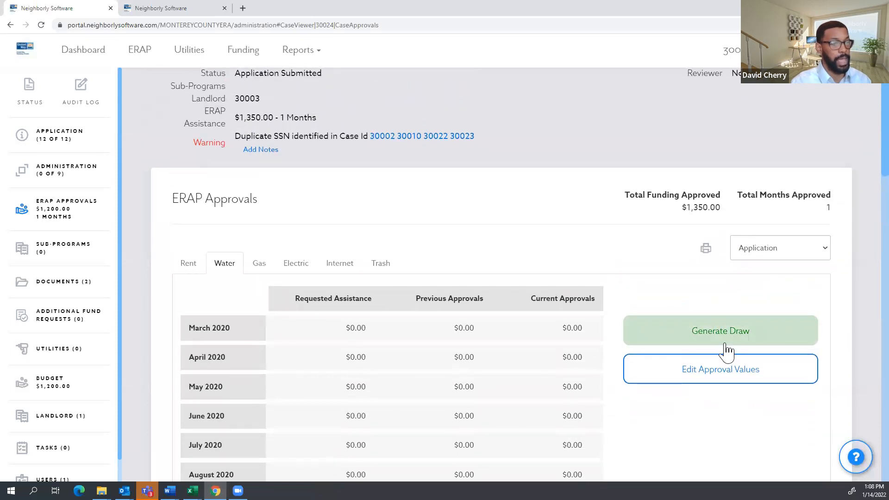
{"action": "left_click", "coordinate": [721, 331]}
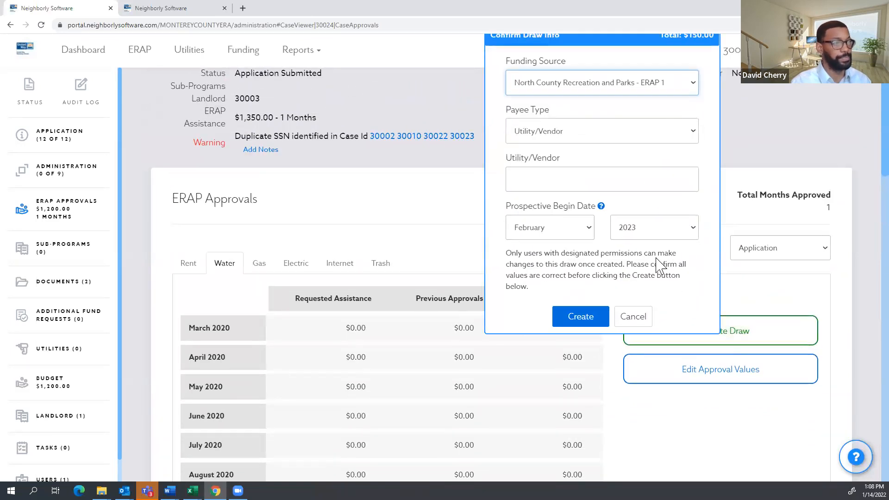
{"action": "scroll", "coordinate": [655, 261], "scroll_direction": "up", "scroll_amount": 1}
{"action": "left_click", "coordinate": [621, 135]}
{"action": "left_click", "coordinate": [621, 132]}
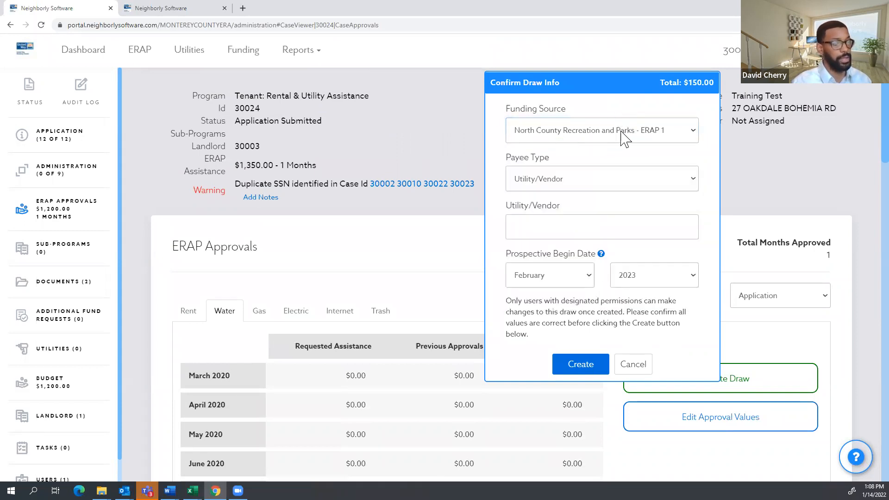
{"action": "left_click", "coordinate": [623, 135]}
{"action": "left_click", "coordinate": [618, 121]}
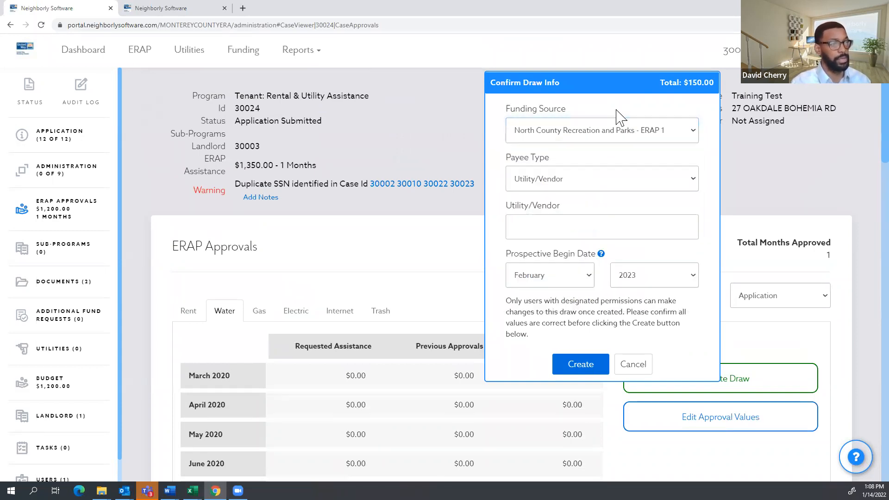
{"action": "left_click", "coordinate": [583, 179]}
{"action": "left_click", "coordinate": [588, 175]}
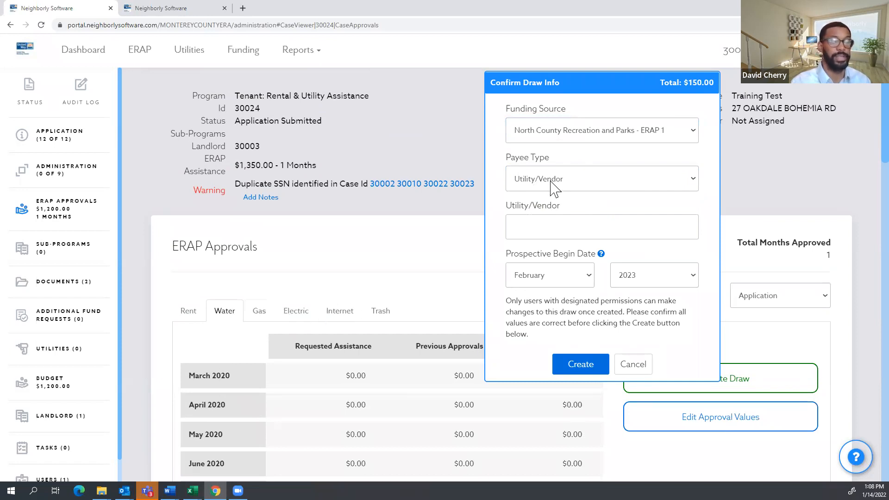
Make Monterey One Water the payee, set begin year 2022, and create the $150.00 draw.
{"action": "left_click", "coordinate": [547, 226]}
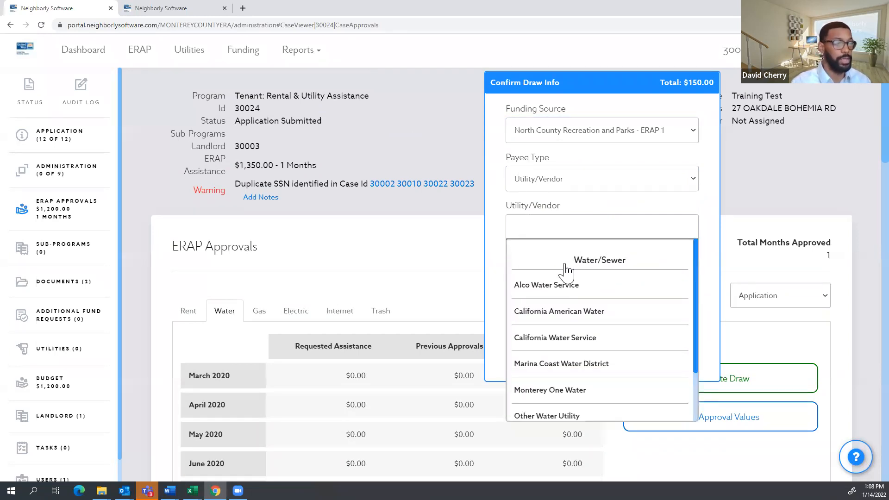
{"action": "scroll", "coordinate": [568, 306], "scroll_direction": "down", "scroll_amount": 2}
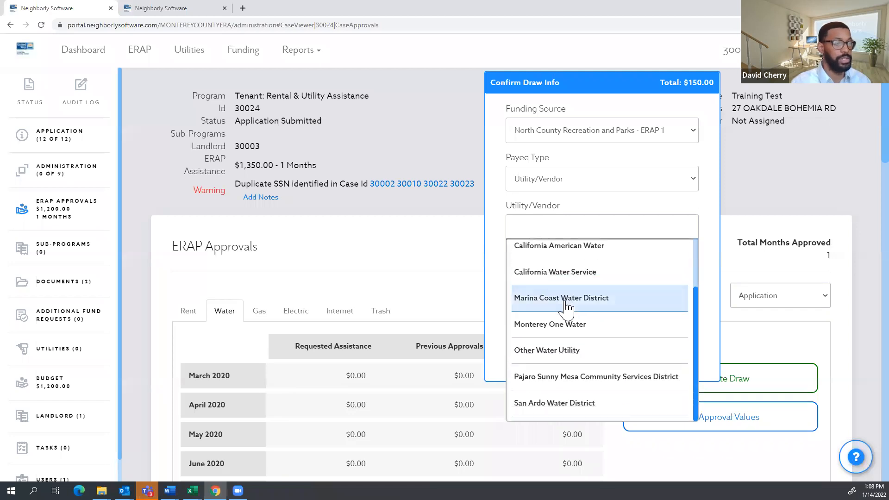
{"action": "scroll", "coordinate": [561, 303], "scroll_direction": "down", "scroll_amount": 1}
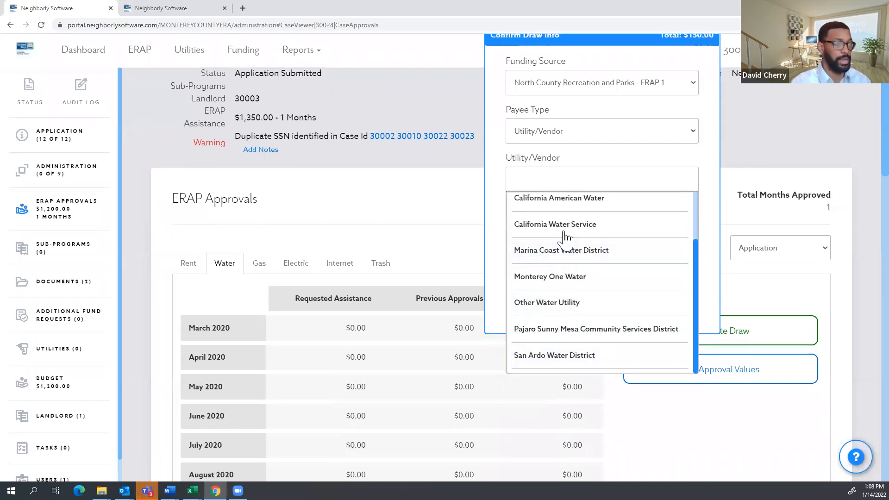
{"action": "left_click", "coordinate": [567, 279]}
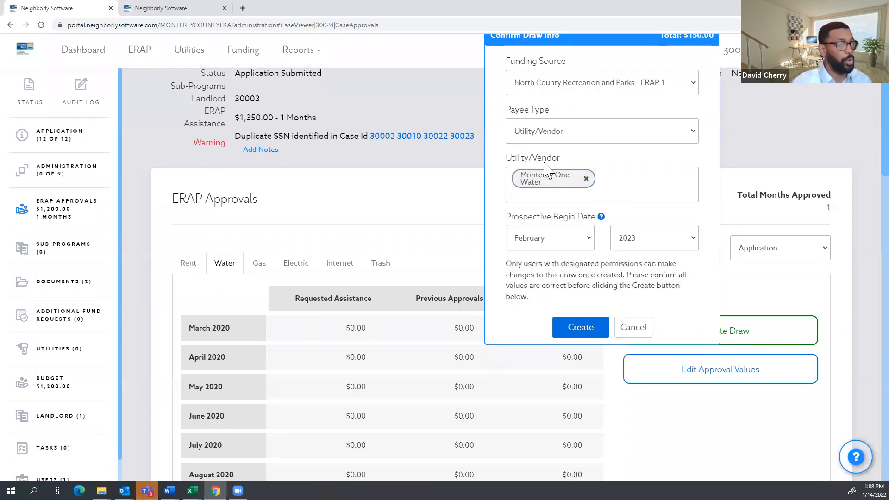
{"action": "left_click", "coordinate": [666, 238]}
{"action": "left_click", "coordinate": [649, 275]}
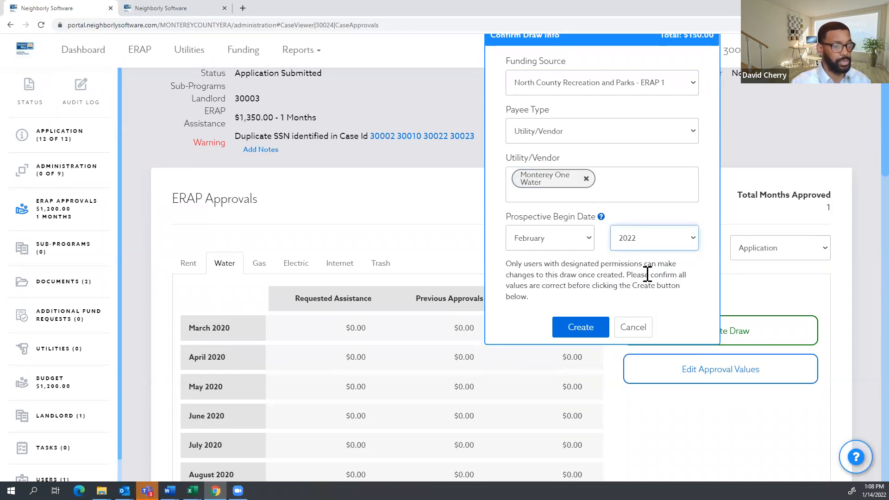
{"action": "left_click", "coordinate": [635, 211]}
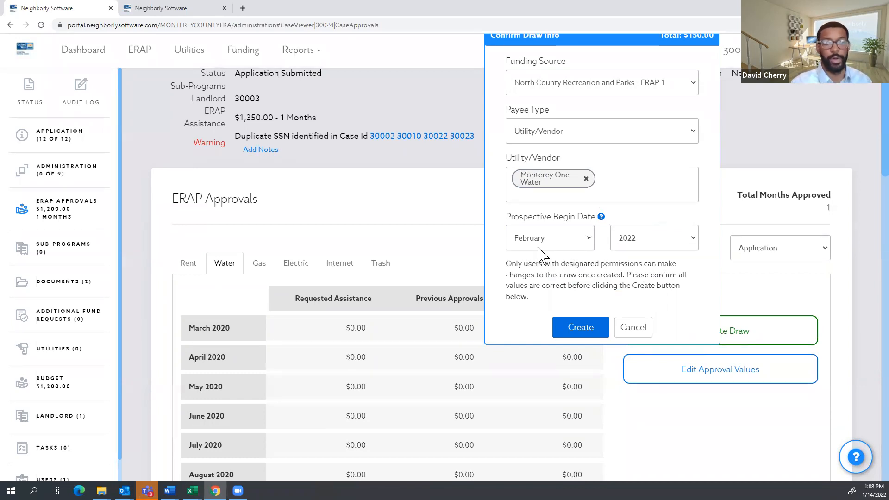
{"action": "left_click", "coordinate": [571, 325]}
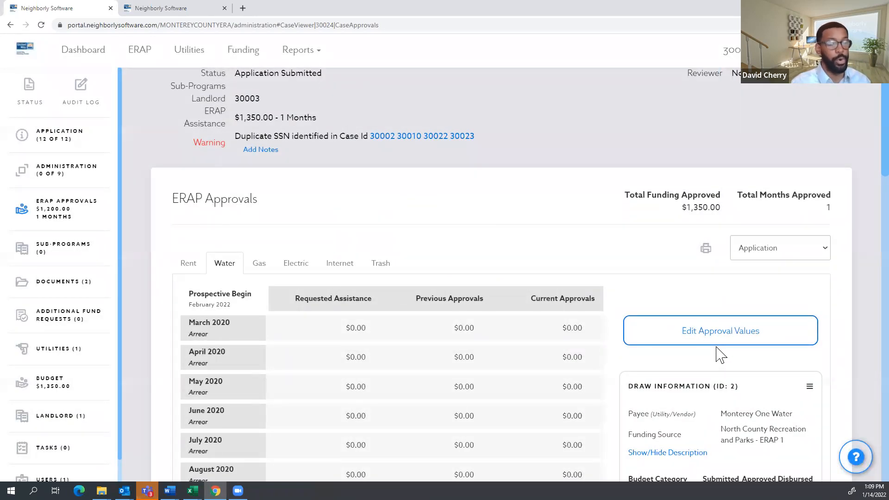
{"action": "scroll", "coordinate": [671, 312], "scroll_direction": "down", "scroll_amount": 5}
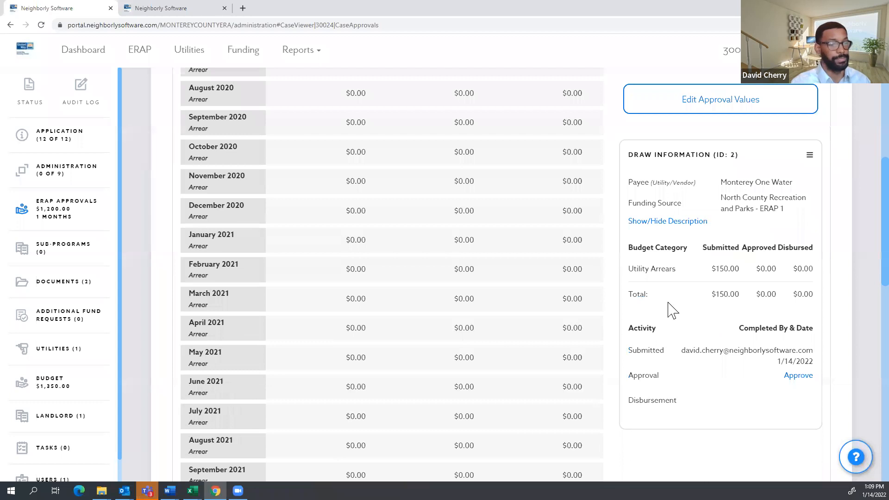
{"action": "scroll", "coordinate": [671, 313], "scroll_direction": "up", "scroll_amount": 6}
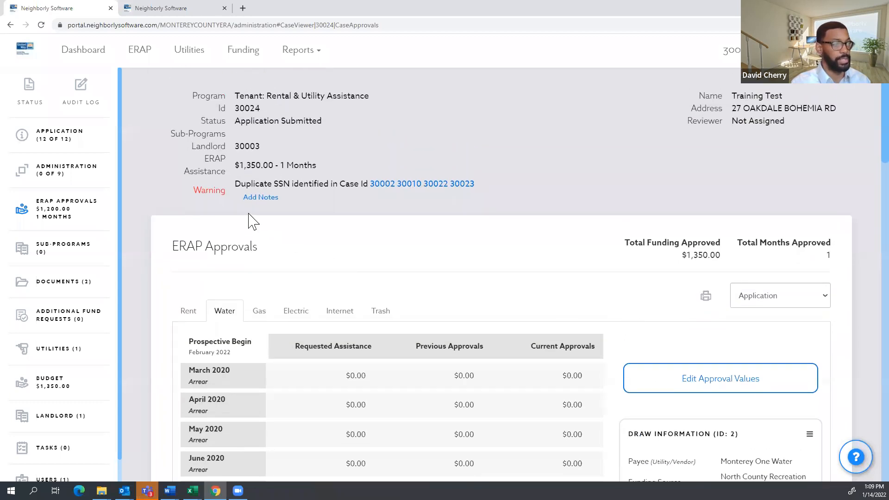
{"action": "left_click_drag", "start_coordinate": [318, 165], "coordinate": [236, 180]}
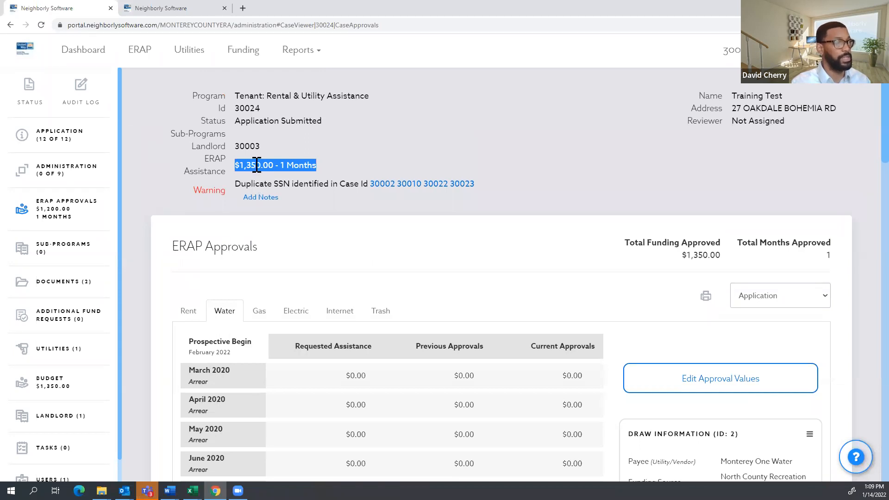
{"action": "scroll", "coordinate": [278, 162], "scroll_direction": "down", "scroll_amount": 2}
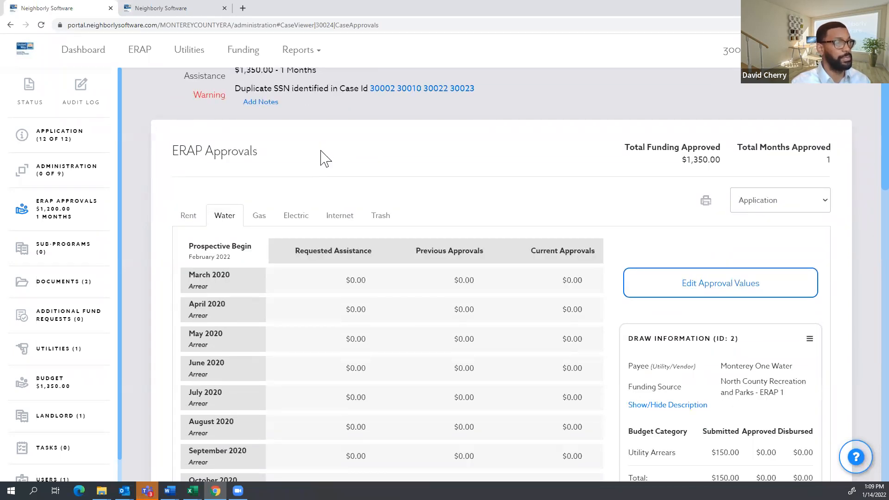
{"action": "scroll", "coordinate": [320, 152], "scroll_direction": "up", "scroll_amount": 2}
{"action": "left_click_drag", "start_coordinate": [318, 164], "coordinate": [279, 160]}
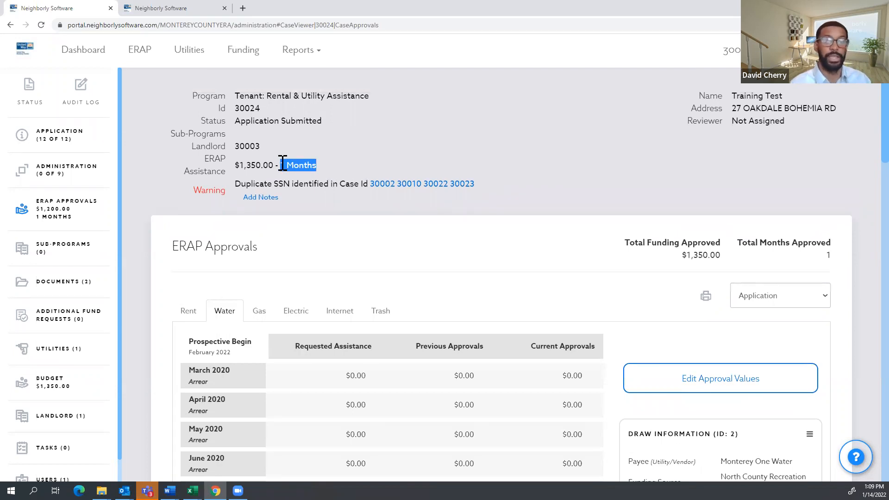
{"action": "left_click", "coordinate": [341, 218]}
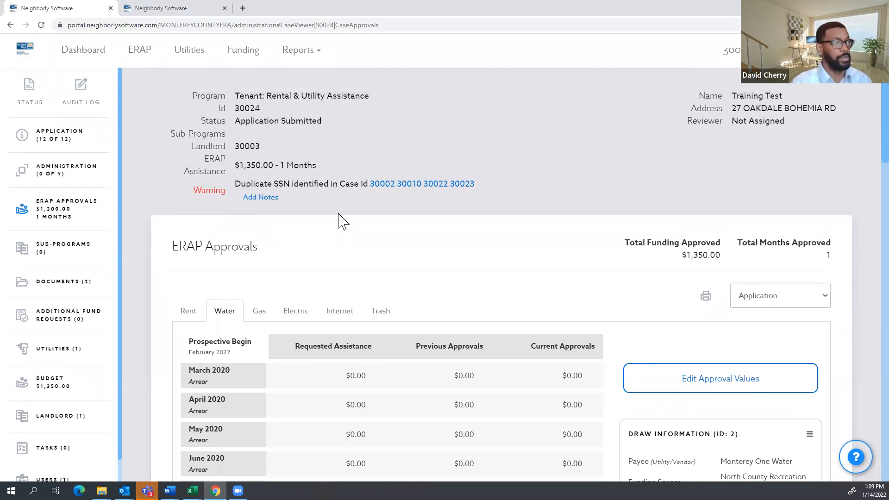
{"action": "left_click_drag", "start_coordinate": [319, 167], "coordinate": [282, 168]}
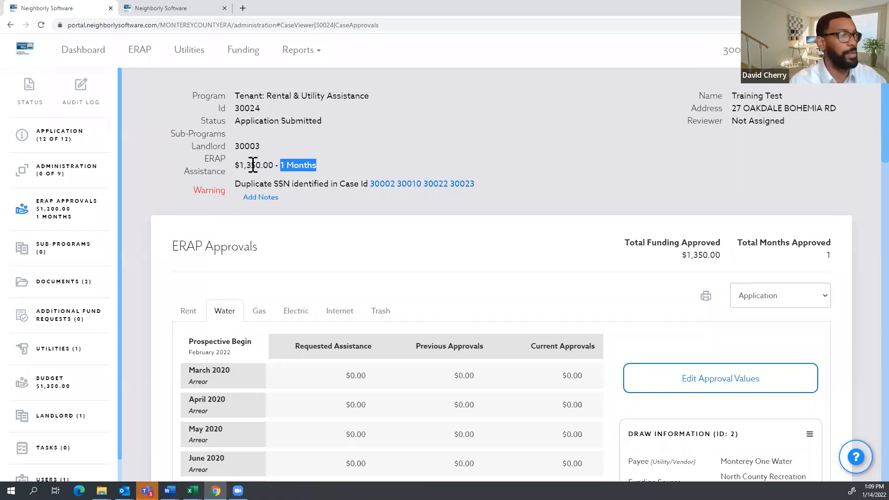
{"action": "left_click", "coordinate": [270, 165]}
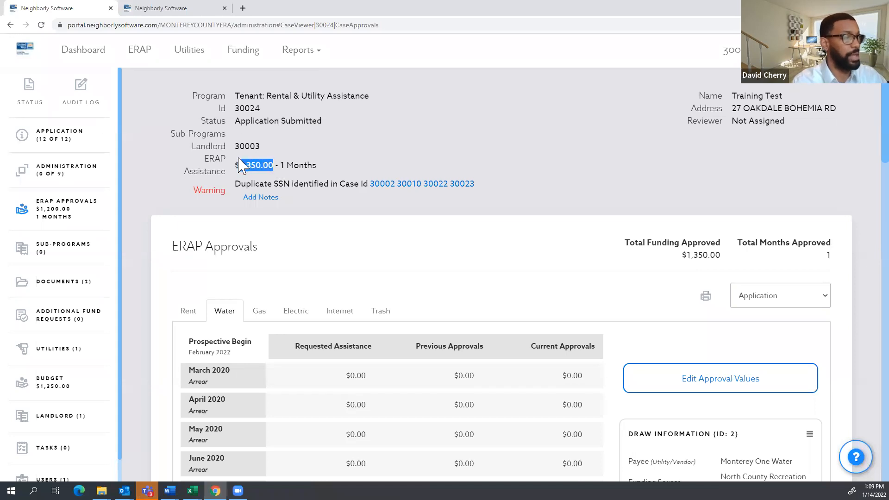
{"action": "scroll", "coordinate": [333, 256], "scroll_direction": "down", "scroll_amount": 6}
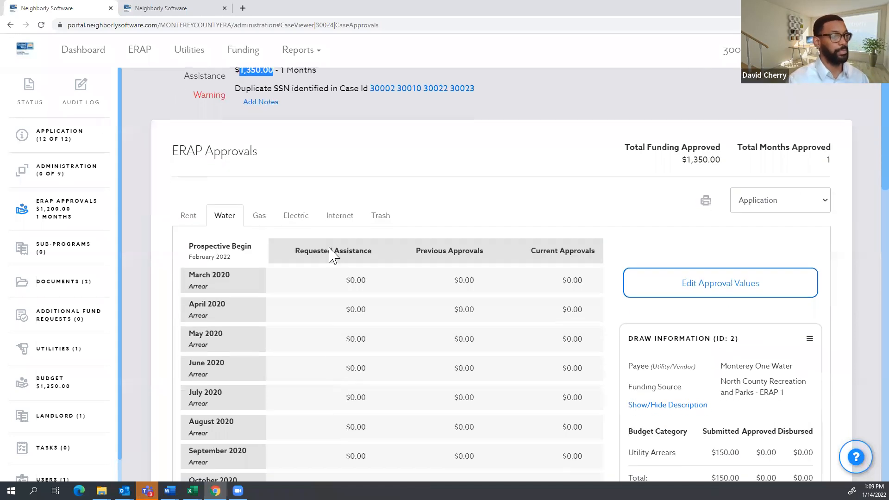
{"action": "scroll", "coordinate": [573, 312], "scroll_direction": "up", "scroll_amount": 6}
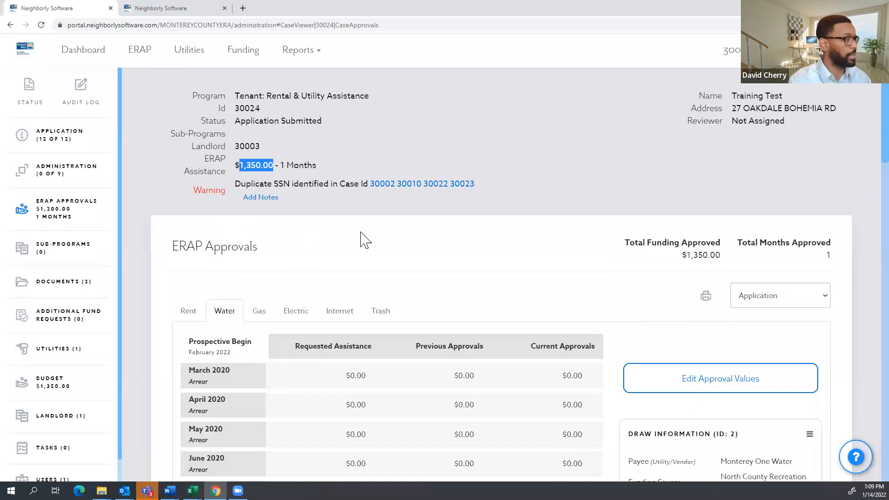
{"action": "scroll", "coordinate": [563, 250], "scroll_direction": "down", "scroll_amount": 5}
{"action": "scroll", "coordinate": [565, 257], "scroll_direction": "up", "scroll_amount": 4}
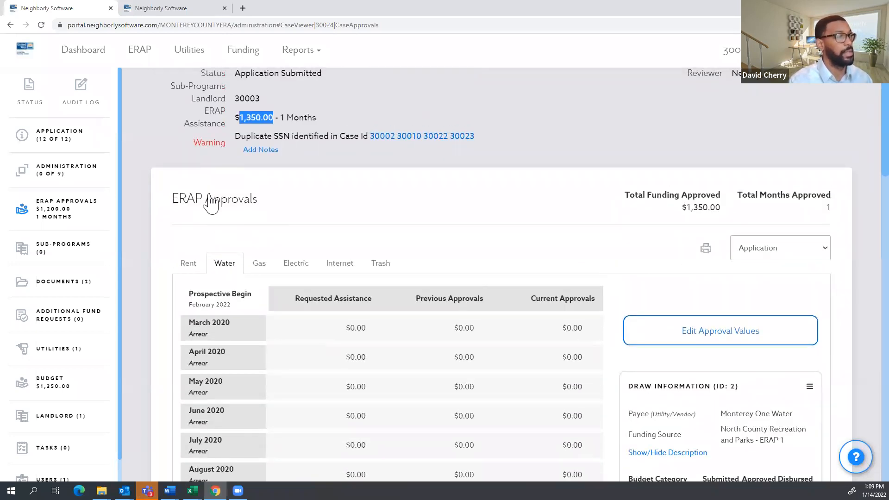
{"action": "scroll", "coordinate": [273, 194], "scroll_direction": "up", "scroll_amount": 1}
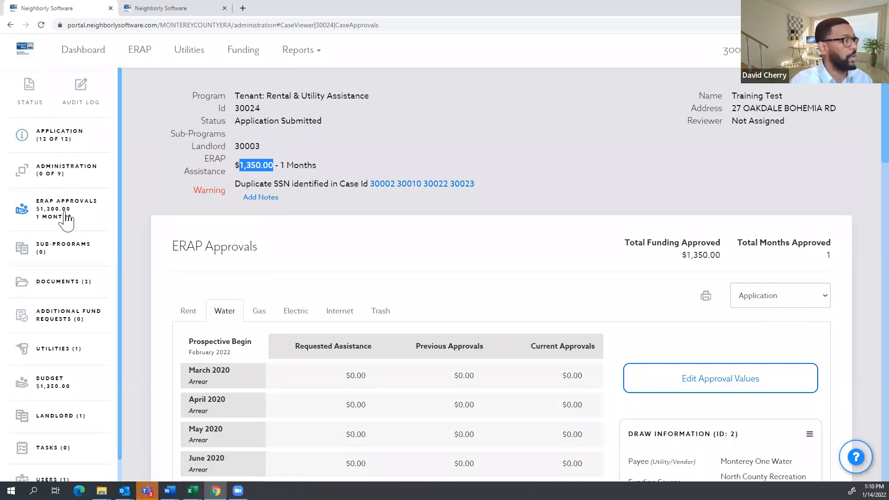
Bring up case 30024's Reviewer Checklist under Administration and read its instructions.
{"action": "left_click", "coordinate": [62, 177]}
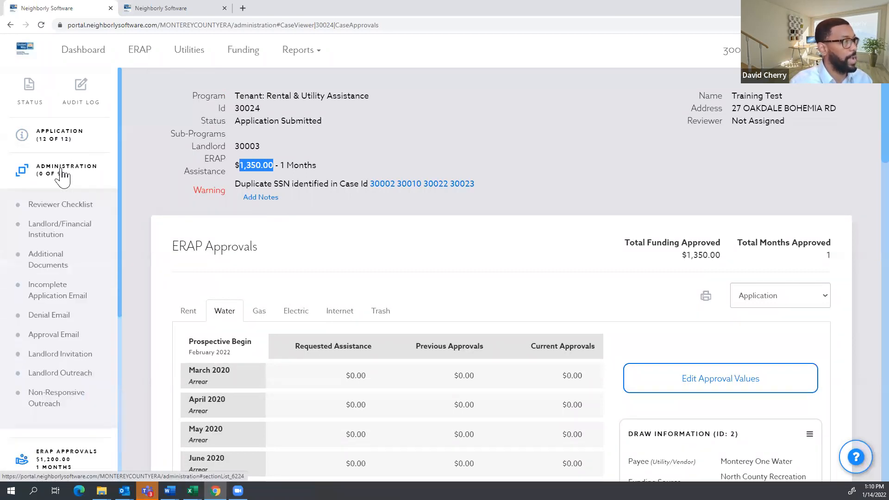
{"action": "left_click", "coordinate": [60, 209]}
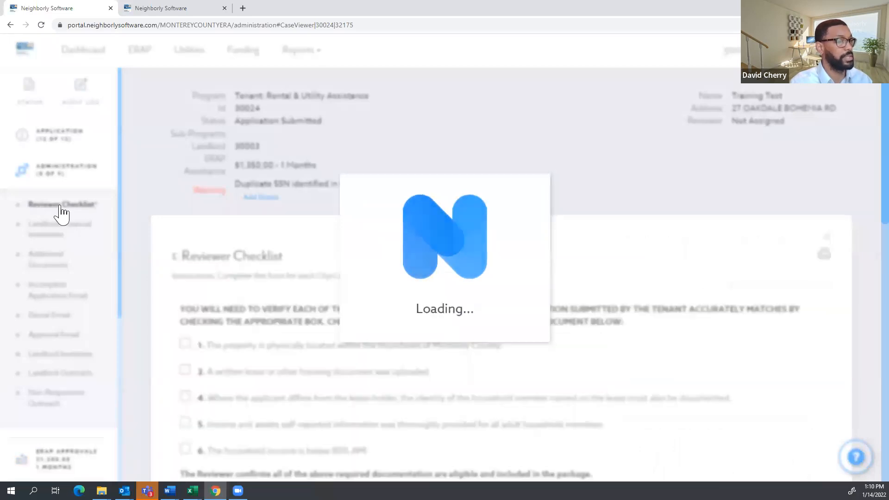
{"action": "scroll", "coordinate": [350, 228], "scroll_direction": "down", "scroll_amount": 4}
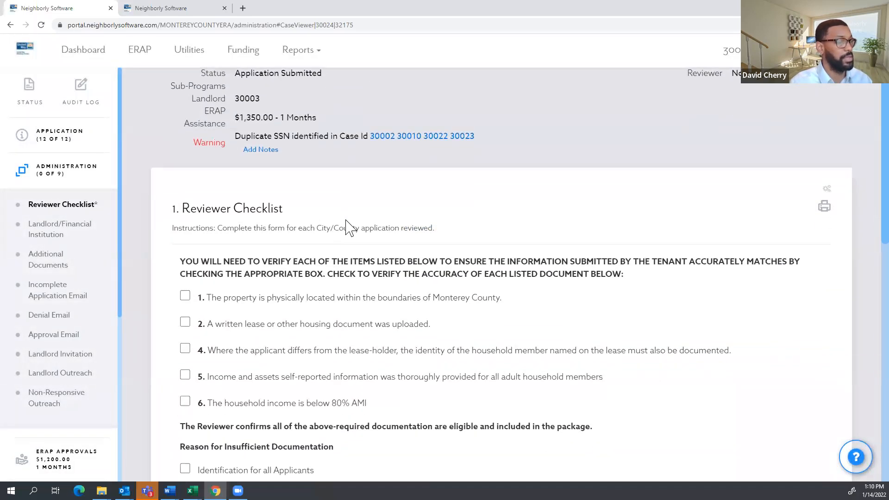
{"action": "scroll", "coordinate": [294, 218], "scroll_direction": "up", "scroll_amount": 2}
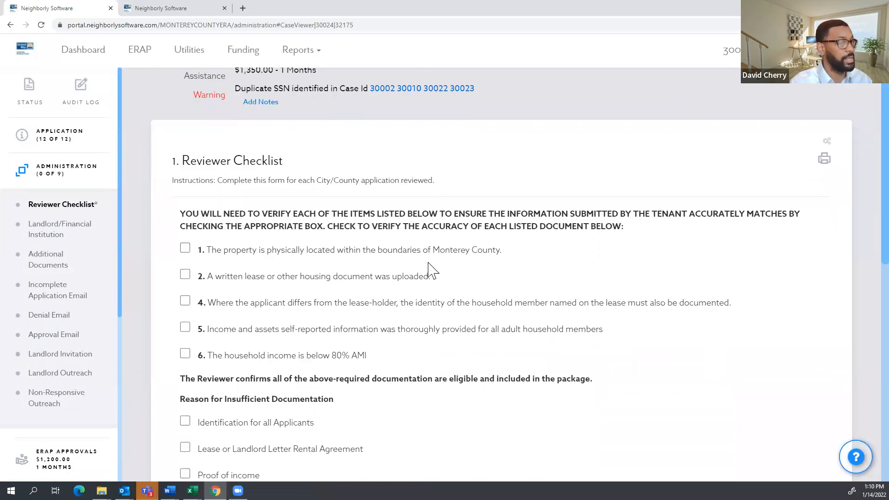
{"action": "left_click_drag", "start_coordinate": [524, 255], "coordinate": [282, 262]}
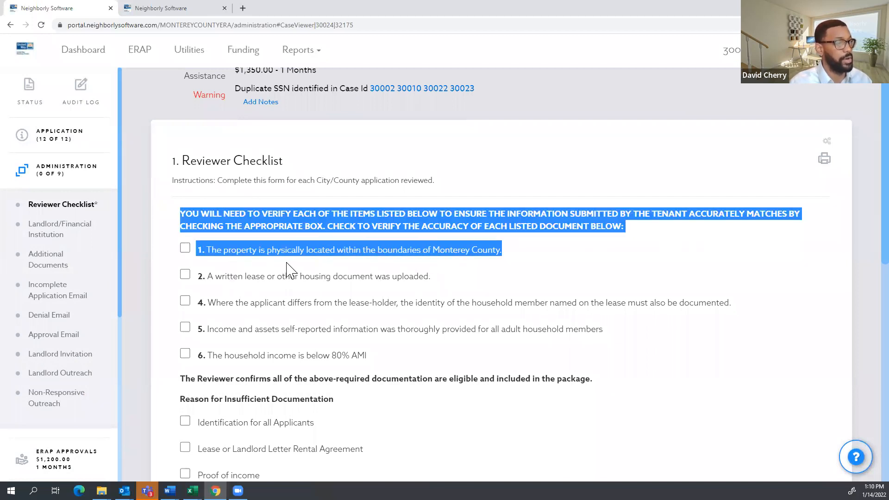
{"action": "left_click", "coordinate": [228, 276]}
Tick items for Monterey County, written lease, identity, income and assets, and below 80% AMI, then save.
{"action": "left_click", "coordinate": [185, 250]}
{"action": "left_click", "coordinate": [185, 275]}
{"action": "left_click", "coordinate": [185, 301]}
{"action": "left_click", "coordinate": [186, 327]}
{"action": "left_click", "coordinate": [185, 353]}
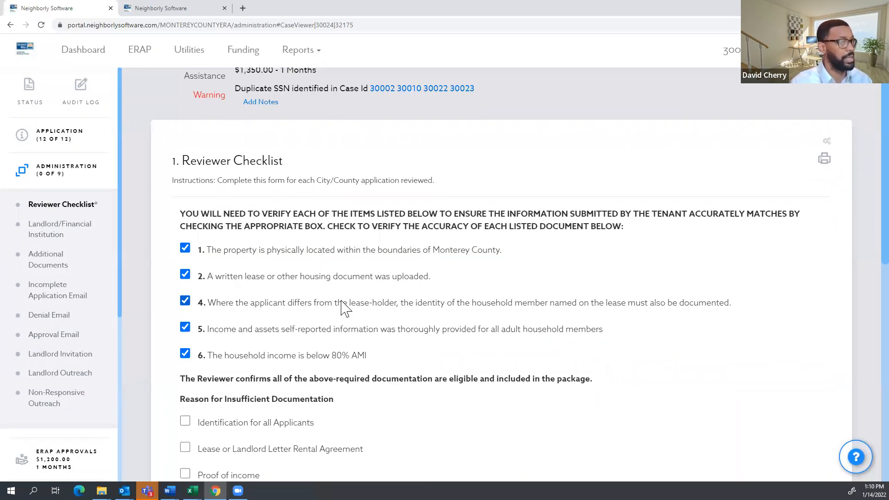
{"action": "scroll", "coordinate": [333, 296], "scroll_direction": "down", "scroll_amount": 2}
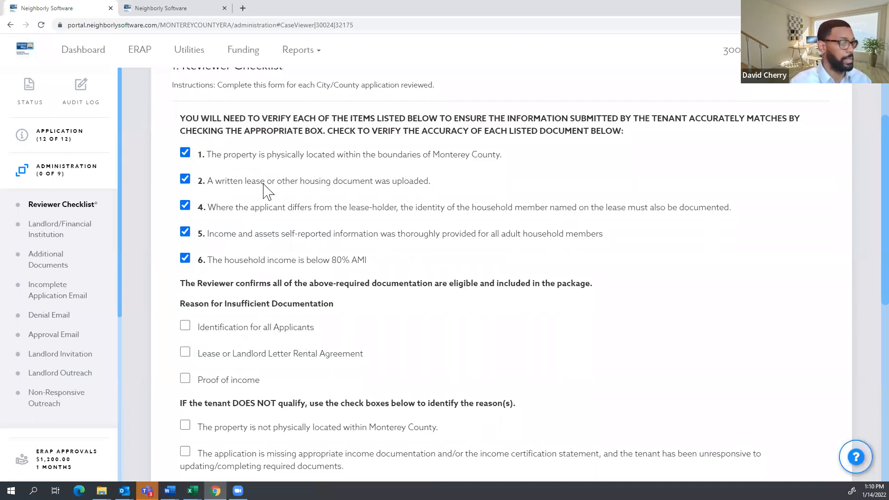
{"action": "scroll", "coordinate": [389, 259], "scroll_direction": "down", "scroll_amount": 10}
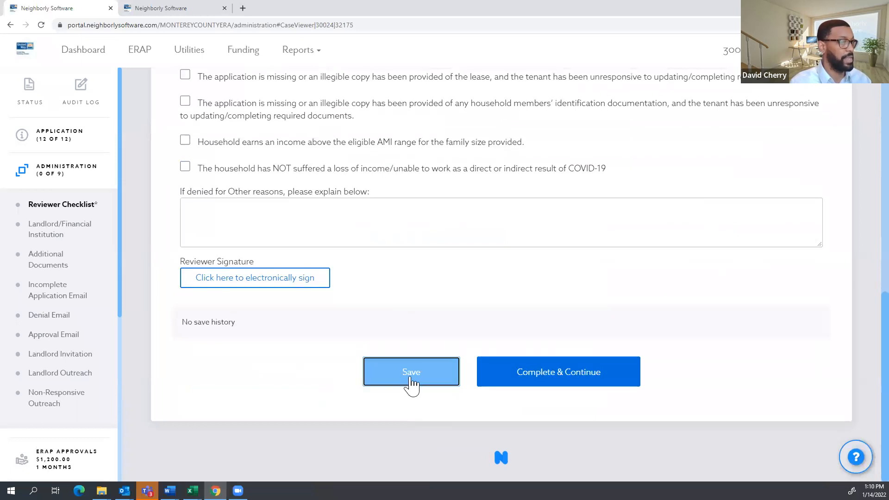
{"action": "left_click", "coordinate": [411, 381]}
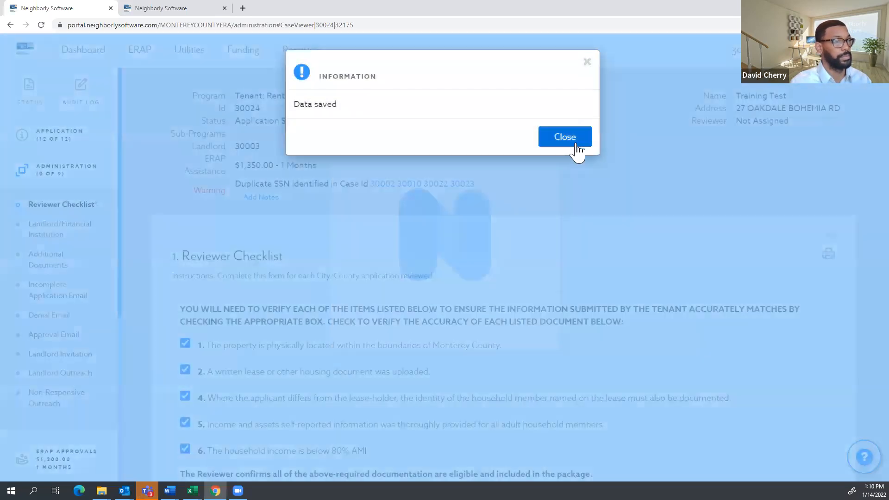
{"action": "left_click", "coordinate": [573, 143]}
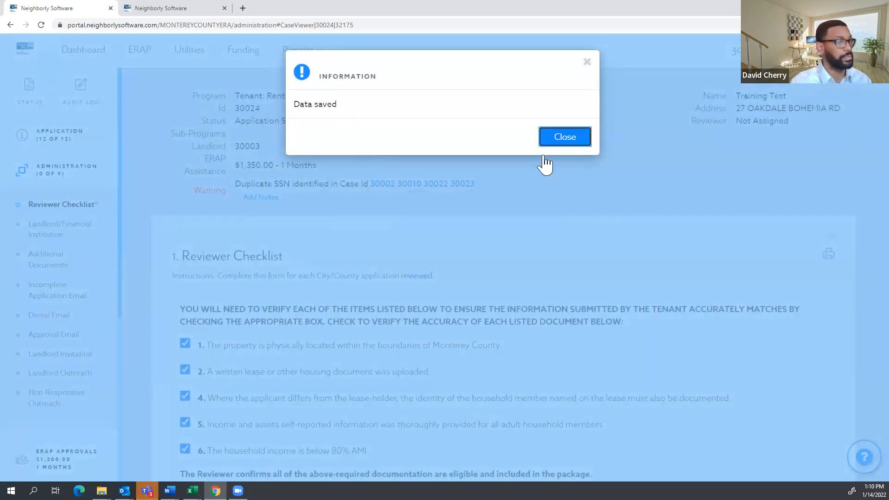
{"action": "scroll", "coordinate": [330, 273], "scroll_direction": "down", "scroll_amount": 10}
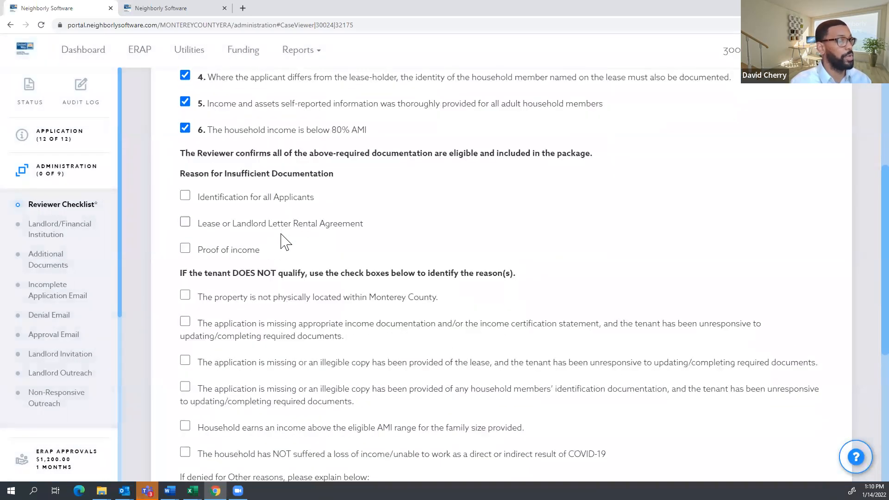
Review the insufficient documentation reasons and denial reasons on the checklist.
{"action": "scroll", "coordinate": [265, 225], "scroll_direction": "up", "scroll_amount": 2}
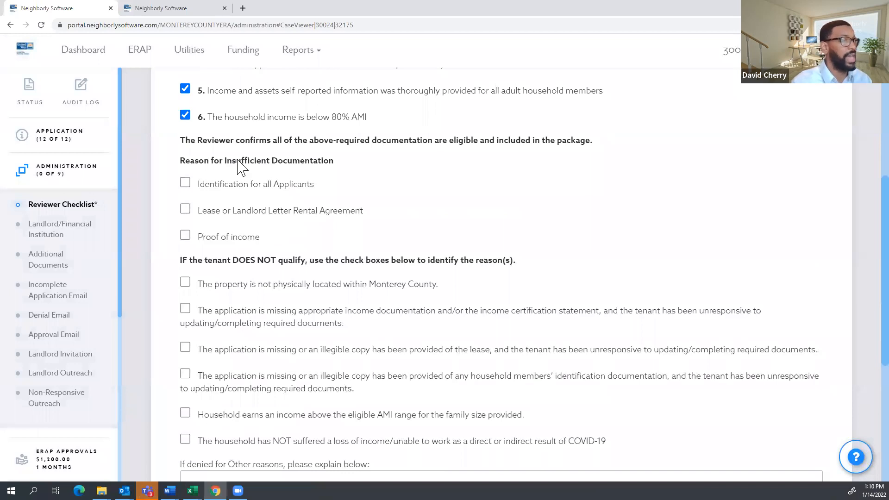
{"action": "left_click_drag", "start_coordinate": [260, 238], "coordinate": [216, 206]}
{"action": "left_click", "coordinate": [283, 227]}
{"action": "scroll", "coordinate": [307, 252], "scroll_direction": "down", "scroll_amount": 3}
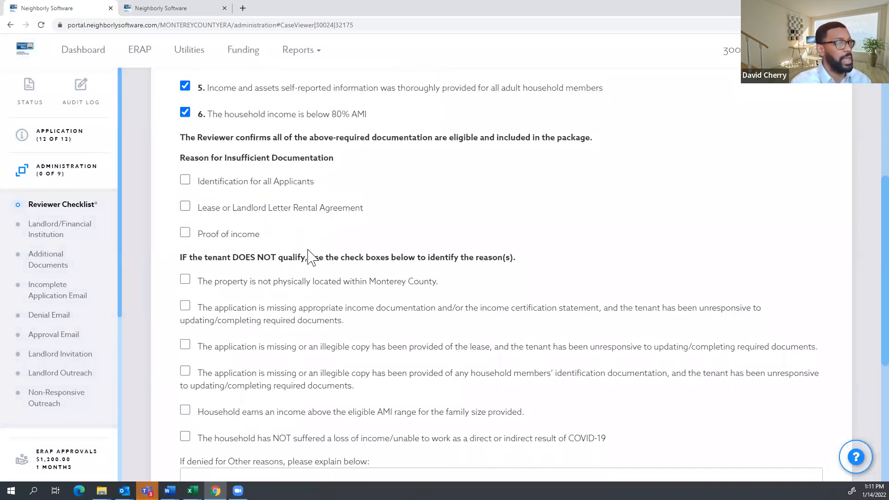
{"action": "left_click_drag", "start_coordinate": [628, 306], "coordinate": [225, 132]}
{"action": "scroll", "coordinate": [395, 225], "scroll_direction": "up", "scroll_amount": 4}
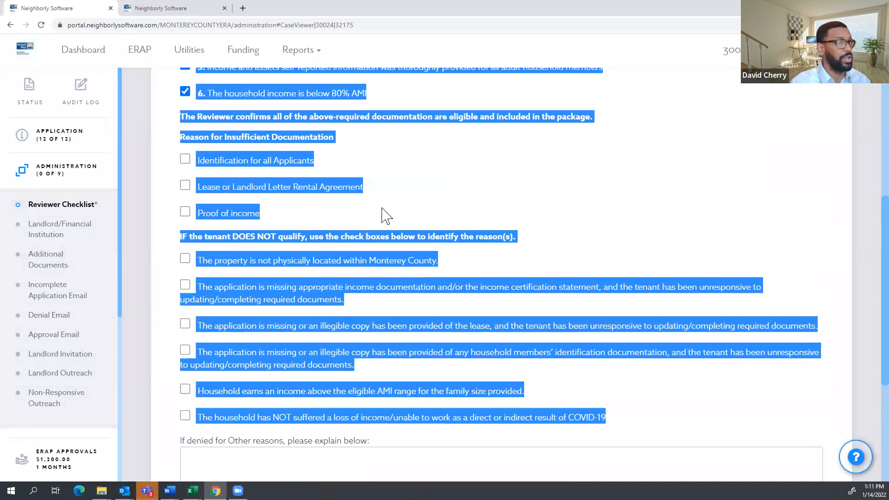
{"action": "left_click", "coordinate": [252, 217]}
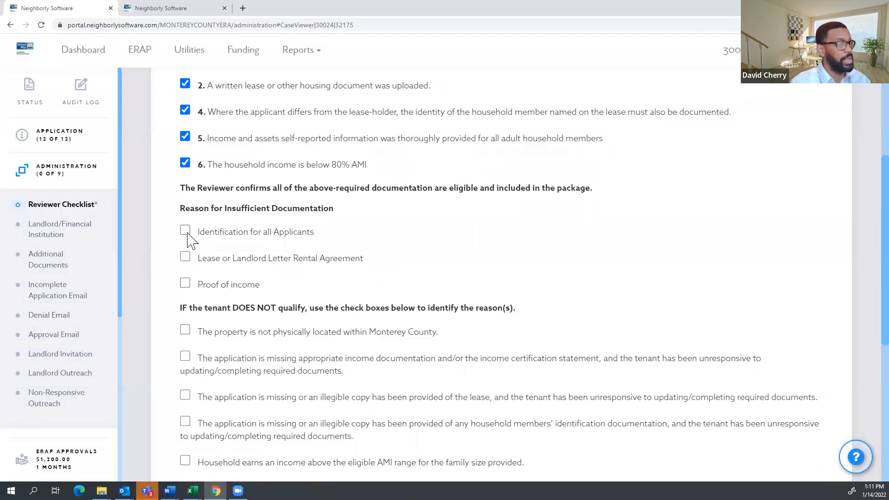
Tick 'Identification for all Applicants' as insufficient documentation and save the checklist.
{"action": "left_click", "coordinate": [186, 232]}
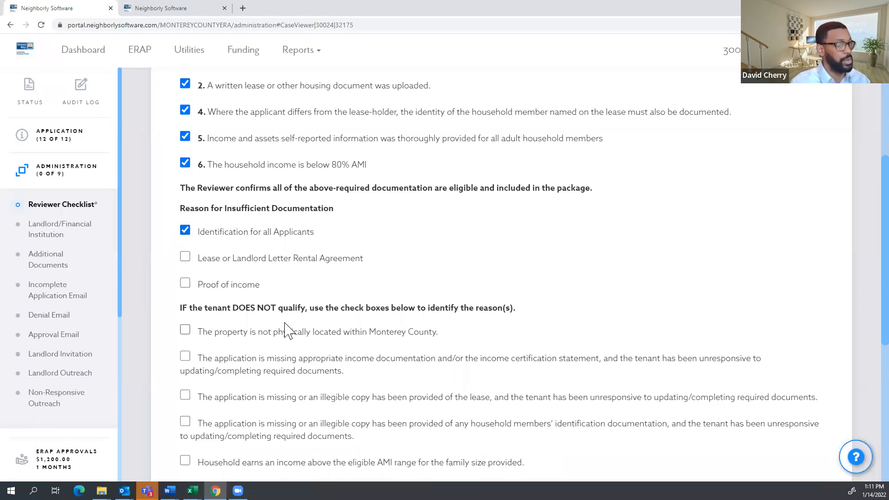
{"action": "scroll", "coordinate": [212, 316], "scroll_direction": "down", "scroll_amount": 2}
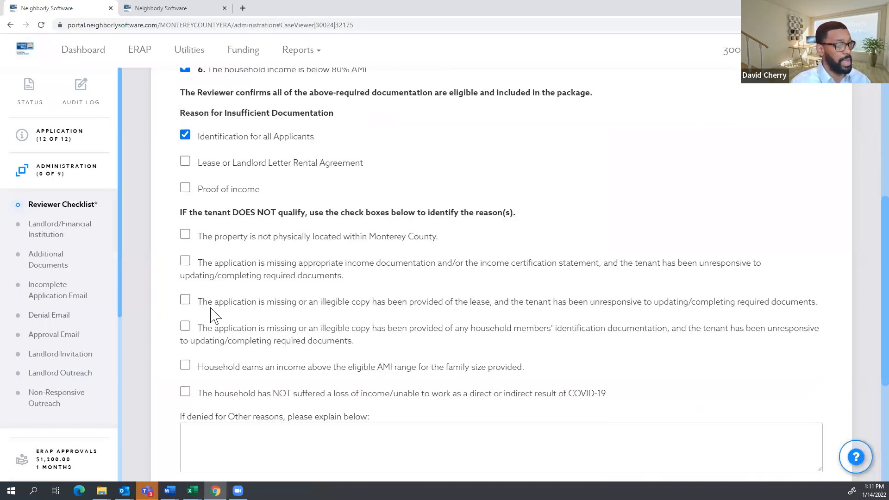
{"action": "left_click", "coordinate": [185, 234]}
{"action": "scroll", "coordinate": [236, 250], "scroll_direction": "down", "scroll_amount": 5}
{"action": "left_click", "coordinate": [411, 378]}
{"action": "left_click", "coordinate": [69, 294]}
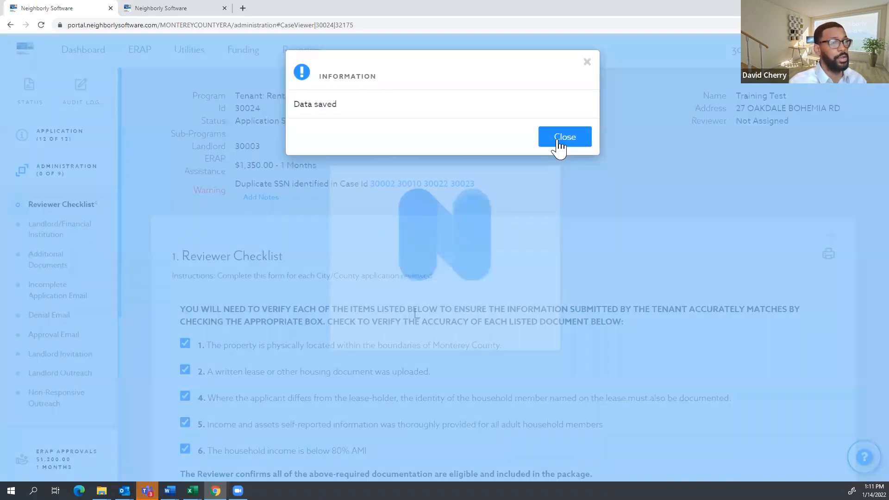
{"action": "left_click", "coordinate": [559, 140]}
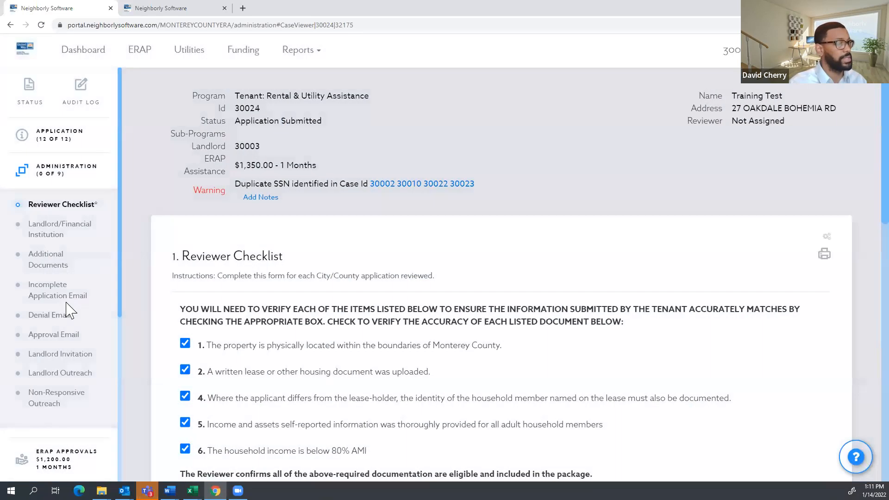
{"action": "left_click", "coordinate": [56, 297]}
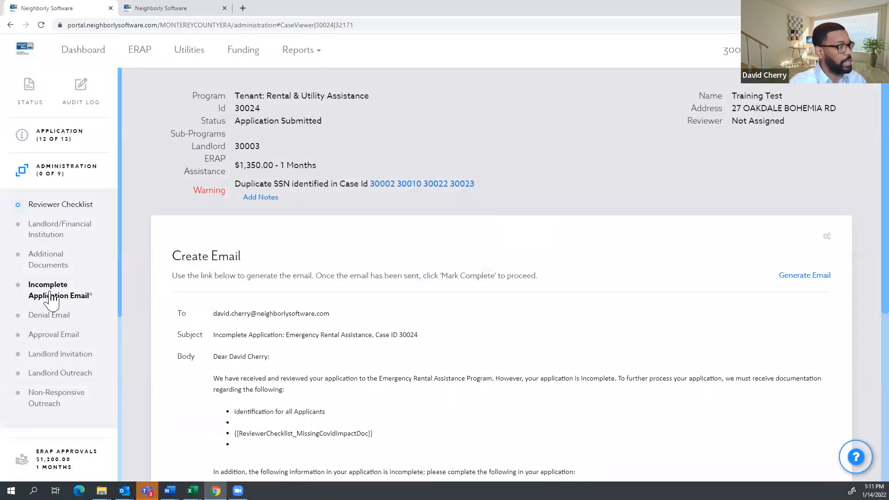
{"action": "scroll", "coordinate": [265, 283], "scroll_direction": "down", "scroll_amount": 3}
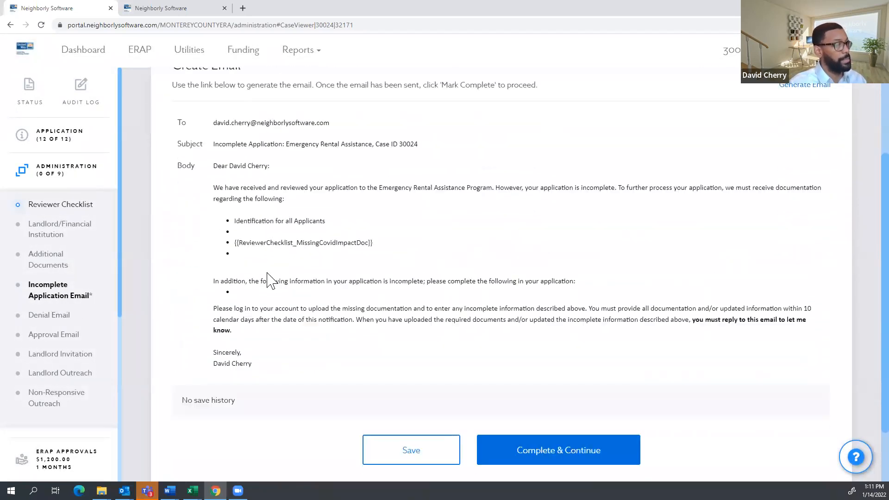
{"action": "scroll", "coordinate": [274, 270], "scroll_direction": "up", "scroll_amount": 1}
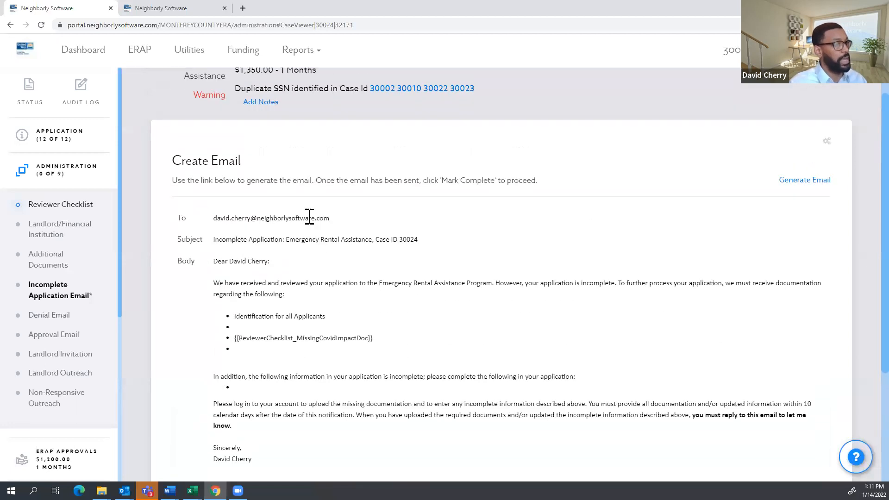
{"action": "scroll", "coordinate": [310, 218], "scroll_direction": "down", "scroll_amount": 4}
{"action": "scroll", "coordinate": [277, 223], "scroll_direction": "up", "scroll_amount": 3}
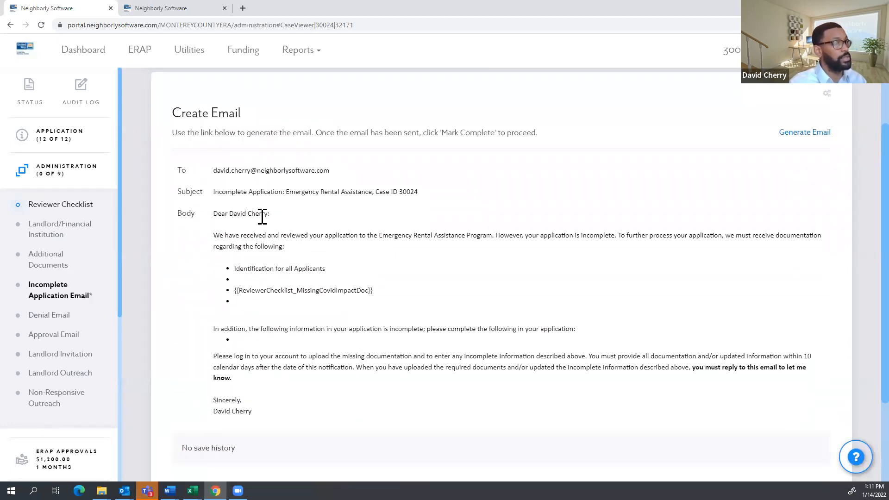
{"action": "scroll", "coordinate": [319, 196], "scroll_direction": "down", "scroll_amount": 1}
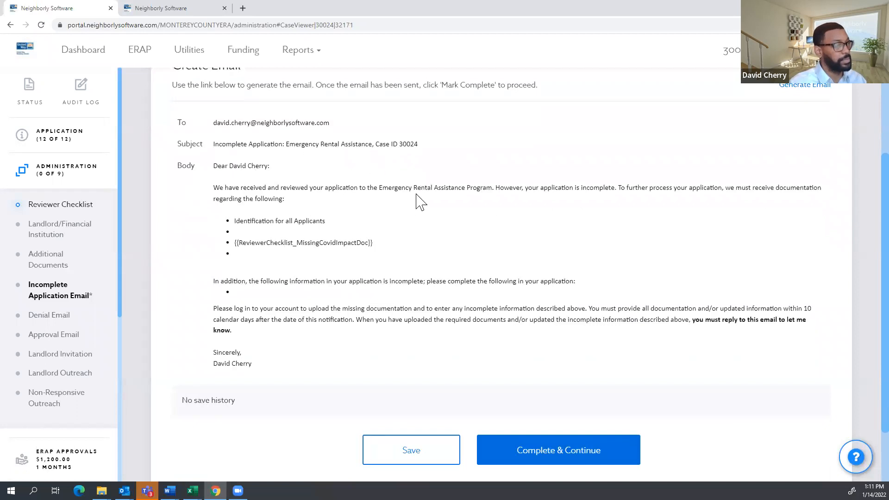
{"action": "scroll", "coordinate": [420, 202], "scroll_direction": "up", "scroll_amount": 1}
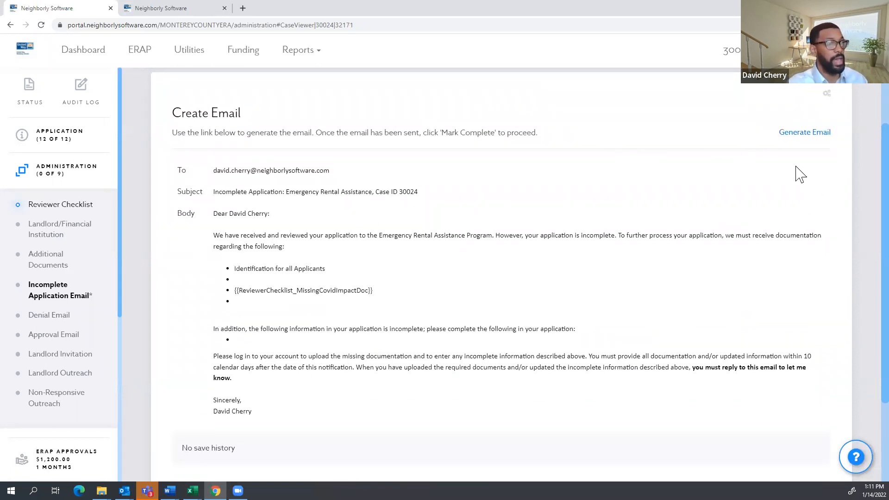
{"action": "scroll", "coordinate": [363, 291], "scroll_direction": "down", "scroll_amount": 1}
{"action": "left_click_drag", "start_coordinate": [273, 367], "coordinate": [183, 119]}
{"action": "right_click", "coordinate": [249, 147]}
{"action": "left_click", "coordinate": [256, 159]}
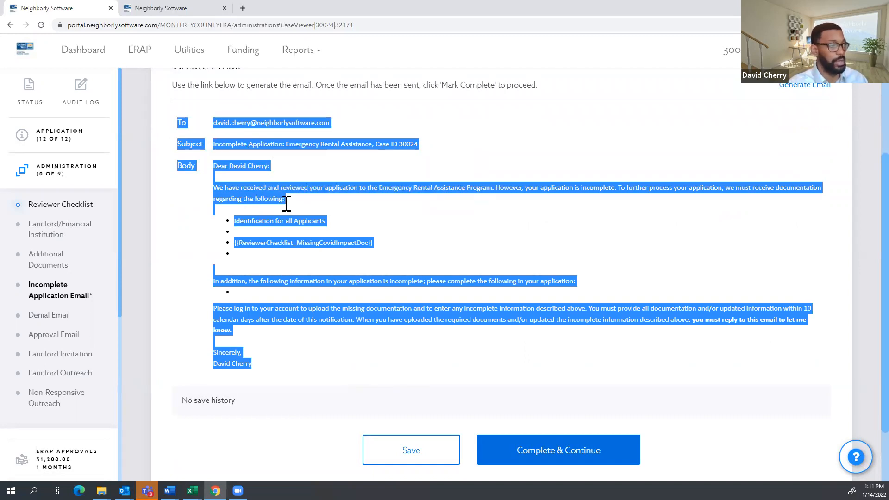
{"action": "left_click", "coordinate": [367, 376]}
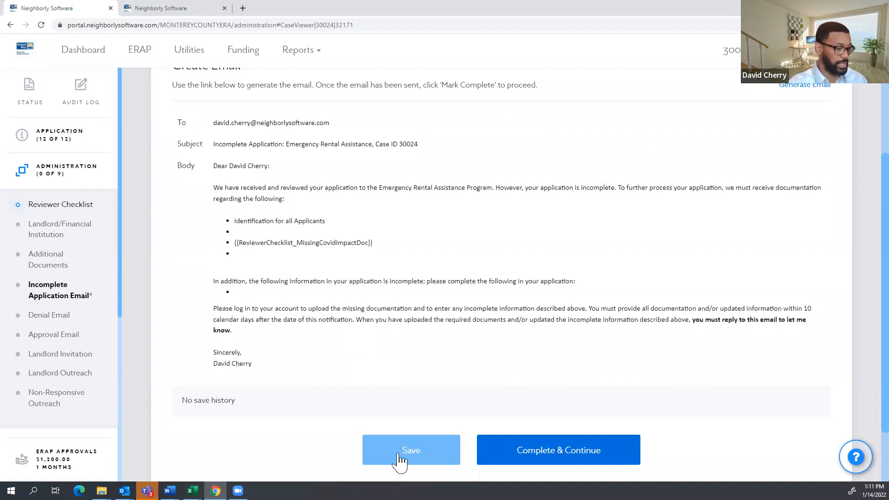
Save the incomplete application email and dismiss the Data saved notice.
{"action": "left_click", "coordinate": [371, 452]}
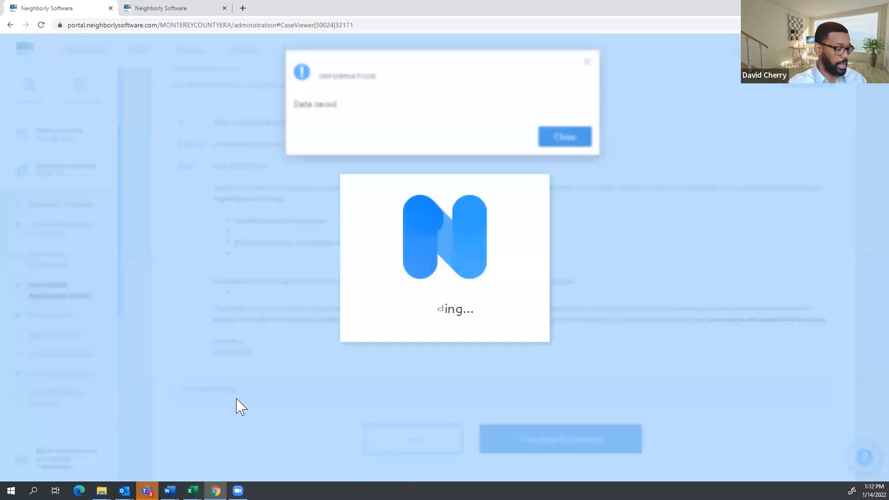
{"action": "left_click", "coordinate": [557, 140]}
{"action": "scroll", "coordinate": [358, 283], "scroll_direction": "down", "scroll_amount": 6}
Review the last-updated line and missing-document items in the email body, then go to Denial Email.
{"action": "triple_click", "coordinate": [418, 319]}
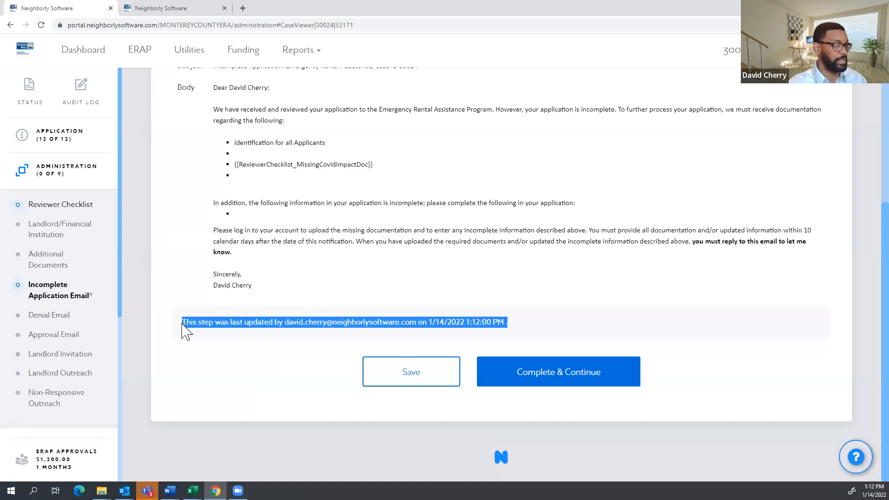
{"action": "scroll", "coordinate": [391, 348], "scroll_direction": "up", "scroll_amount": 2}
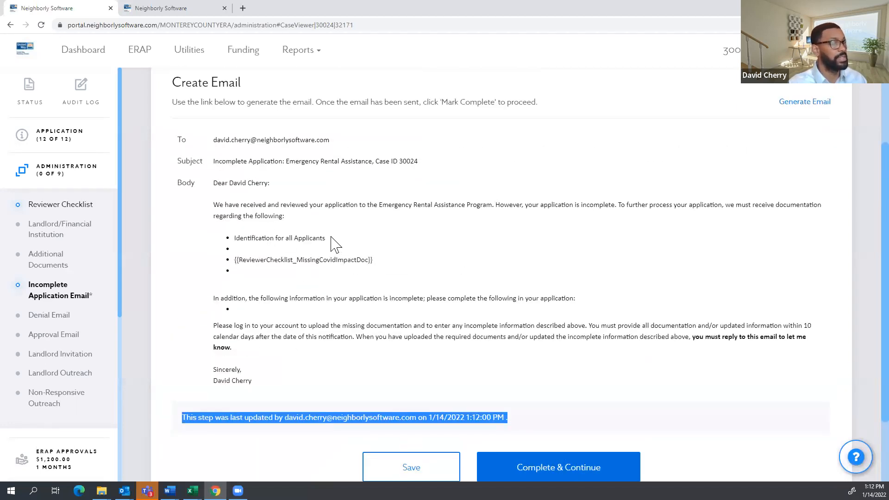
{"action": "left_click_drag", "start_coordinate": [327, 239], "coordinate": [234, 237]}
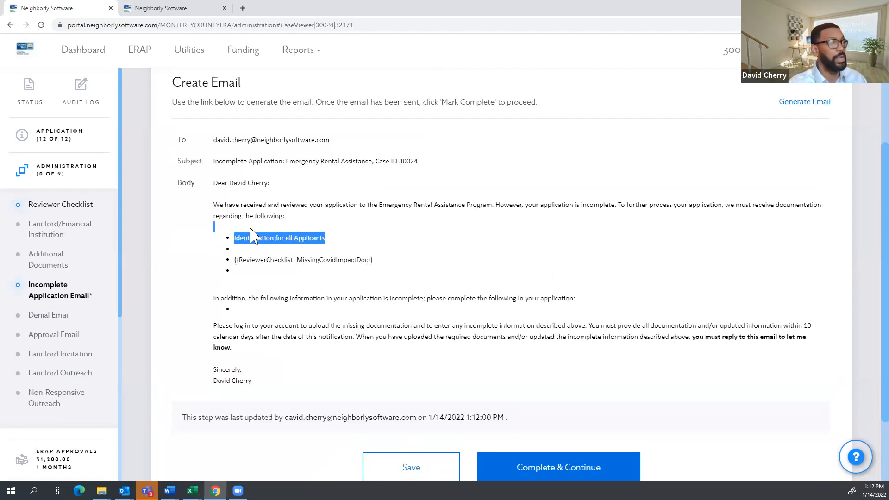
{"action": "left_click", "coordinate": [242, 260]}
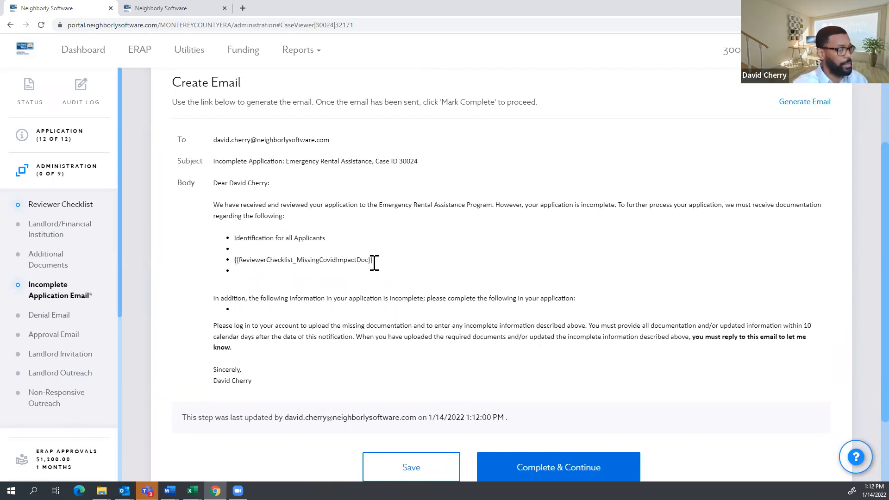
{"action": "left_click_drag", "start_coordinate": [378, 260], "coordinate": [234, 260]}
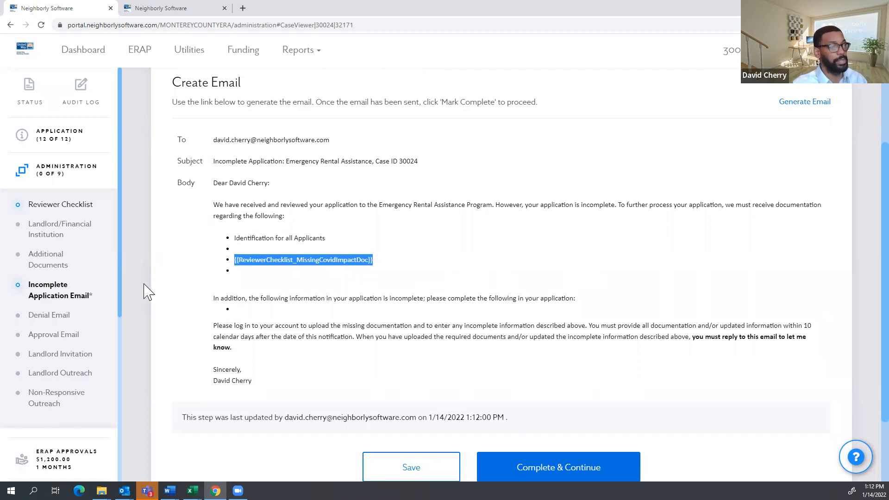
{"action": "left_click", "coordinate": [52, 317]}
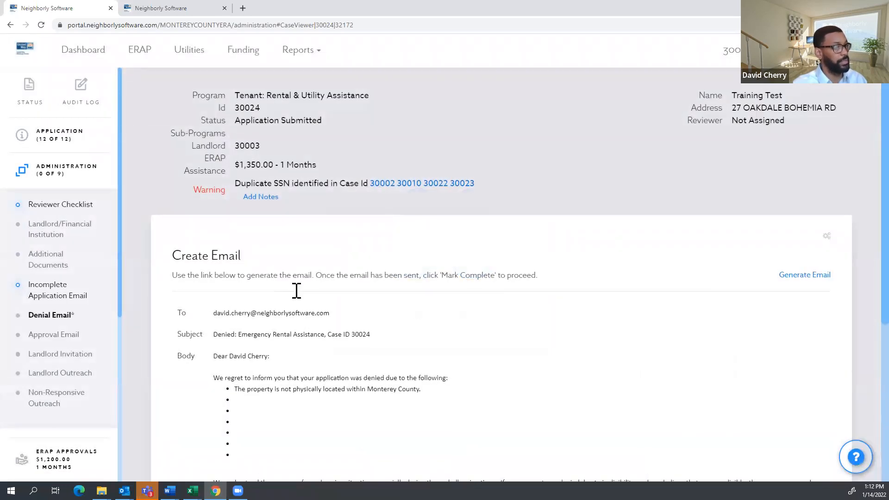
Review the first bullet's denial reason and generate the denial email for case 30024.
{"action": "left_click_drag", "start_coordinate": [421, 294], "coordinate": [243, 295]}
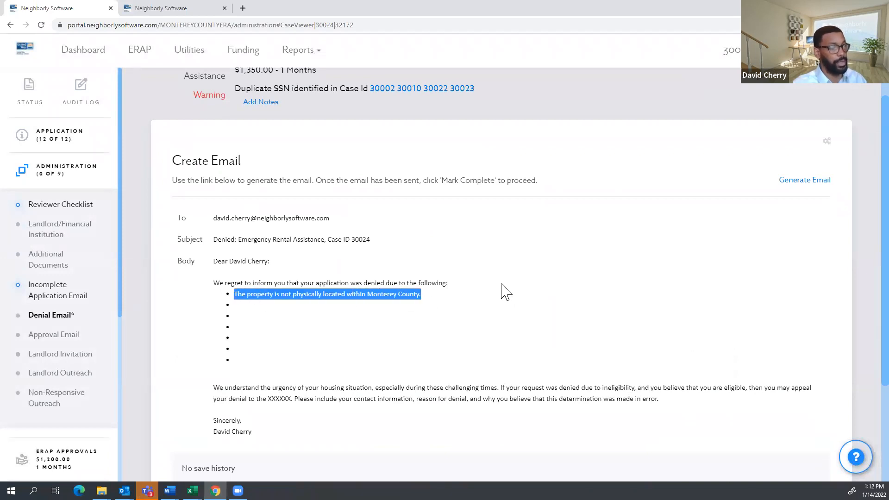
{"action": "scroll", "coordinate": [486, 289], "scroll_direction": "down", "scroll_amount": 2}
{"action": "left_click", "coordinate": [258, 269]}
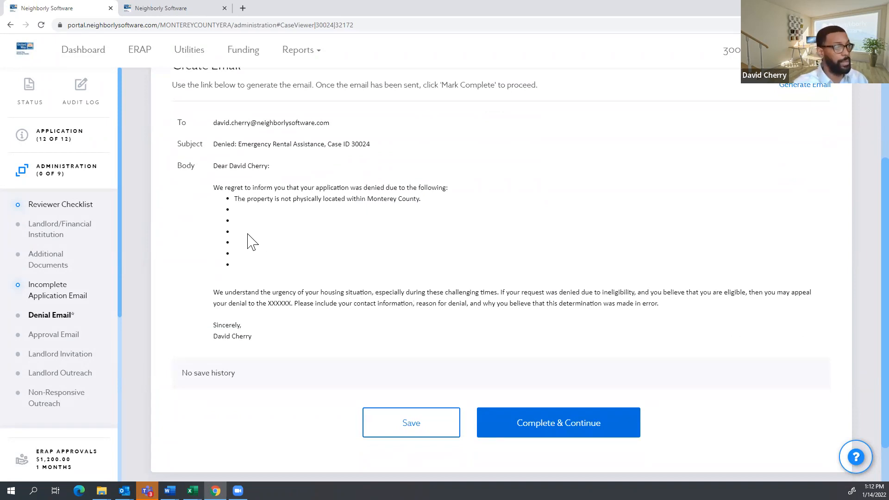
{"action": "scroll", "coordinate": [785, 145], "scroll_direction": "up", "scroll_amount": 2}
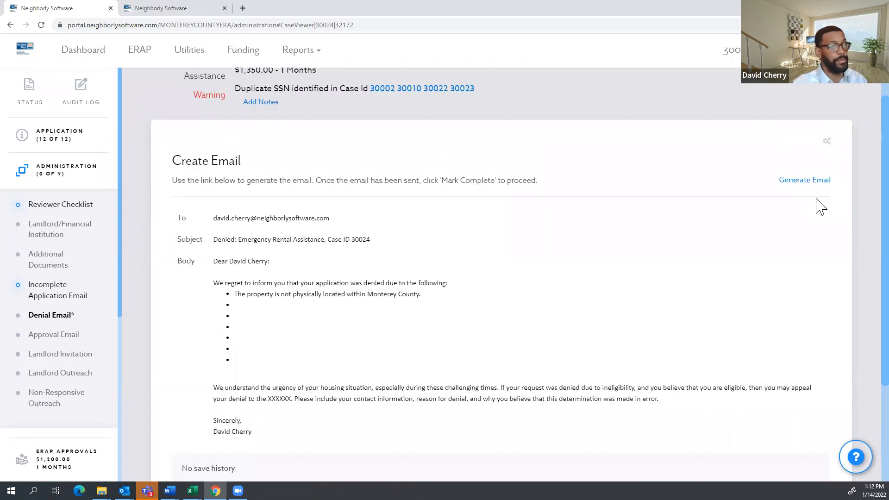
{"action": "left_click", "coordinate": [812, 182]}
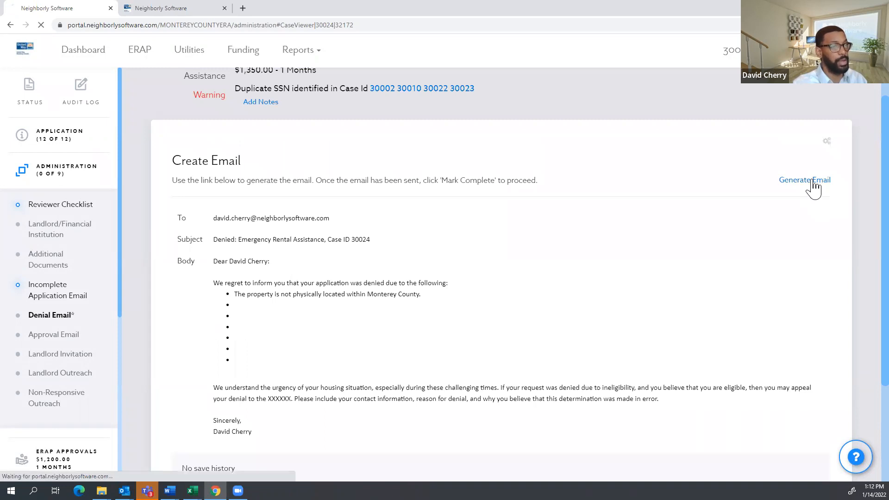
Open the downloaded denial .eml in Outlook, delete the empty bullets, and close without saving.
{"action": "left_click", "coordinate": [43, 469]}
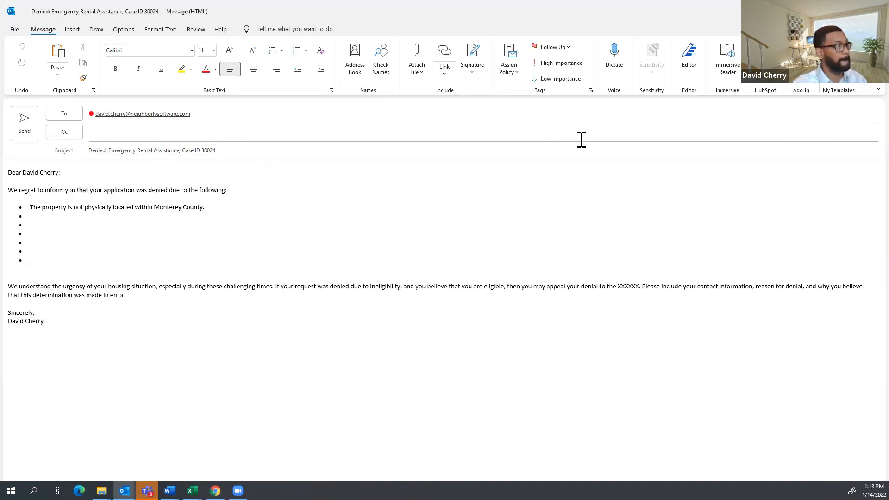
{"action": "left_click_drag", "start_coordinate": [44, 246], "coordinate": [25, 227]}
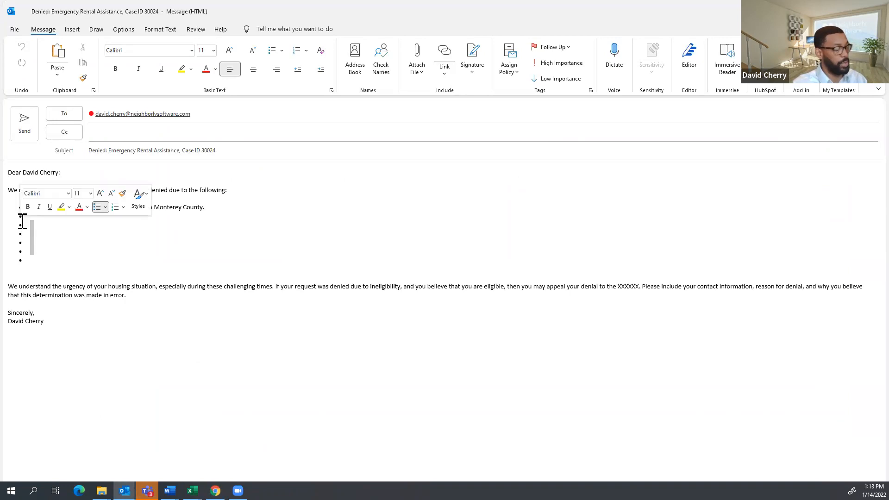
{"action": "key", "text": "BackSpace"}
{"action": "key", "text": "BackSpace"}
{"action": "key", "text": "BackSpace"}
{"action": "key", "text": "BackSpace"}
{"action": "key", "text": "BackSpace"}
{"action": "key", "text": "BackSpace"}
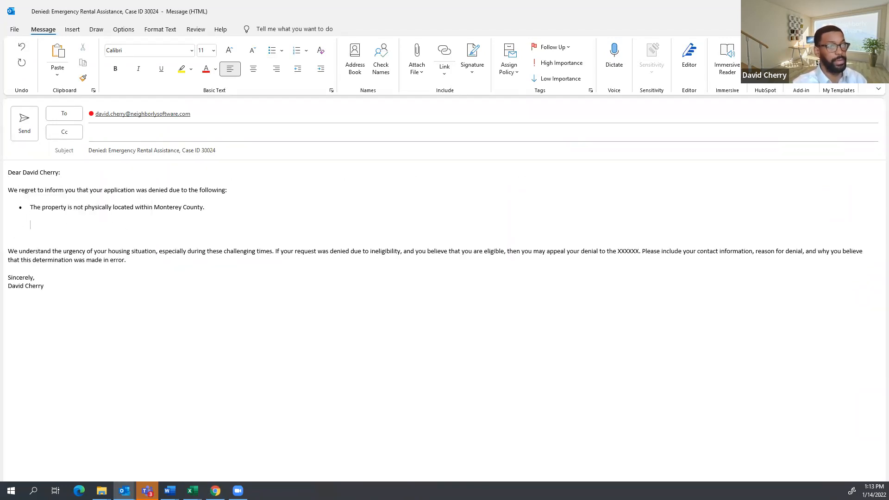
{"action": "key", "text": "Escape"}
{"action": "left_click", "coordinate": [453, 273]}
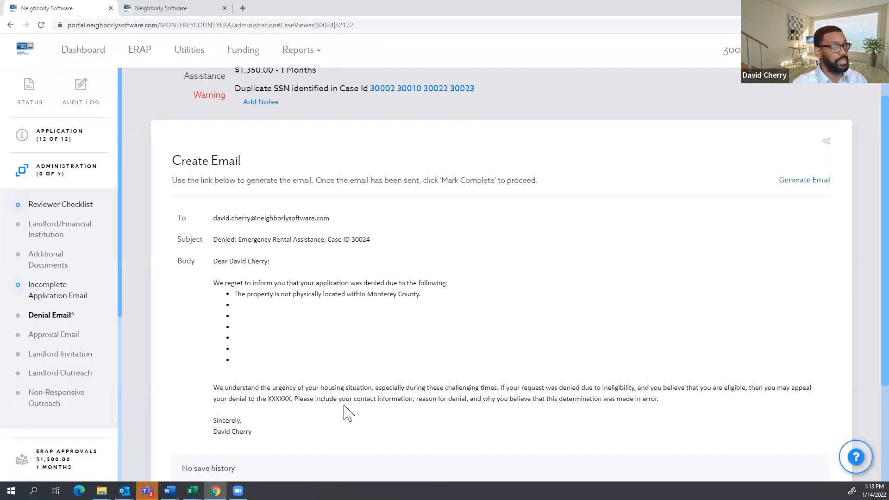
Save the denial email for case 30024 and dismiss the Data saved confirmation.
{"action": "scroll", "coordinate": [347, 412], "scroll_direction": "down", "scroll_amount": 2}
{"action": "scroll", "coordinate": [278, 275], "scroll_direction": "up", "scroll_amount": 2}
{"action": "scroll", "coordinate": [301, 301], "scroll_direction": "down", "scroll_amount": 3}
{"action": "left_click", "coordinate": [376, 363]}
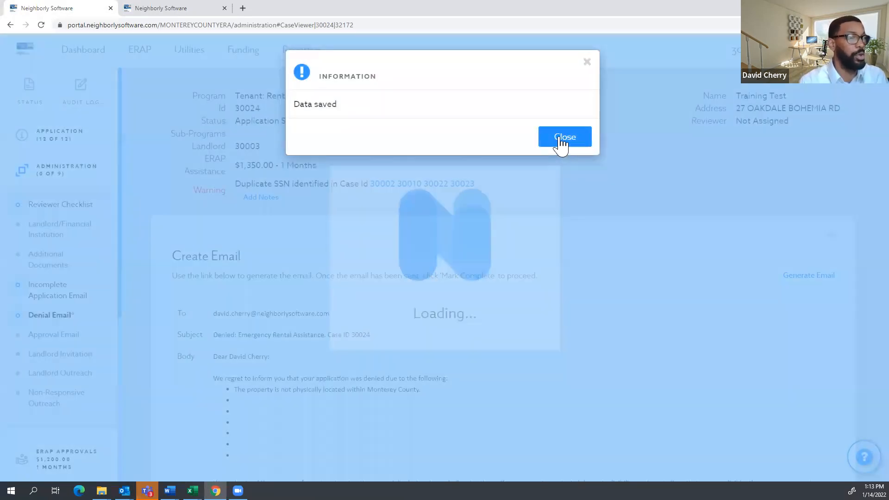
{"action": "left_click", "coordinate": [577, 137]}
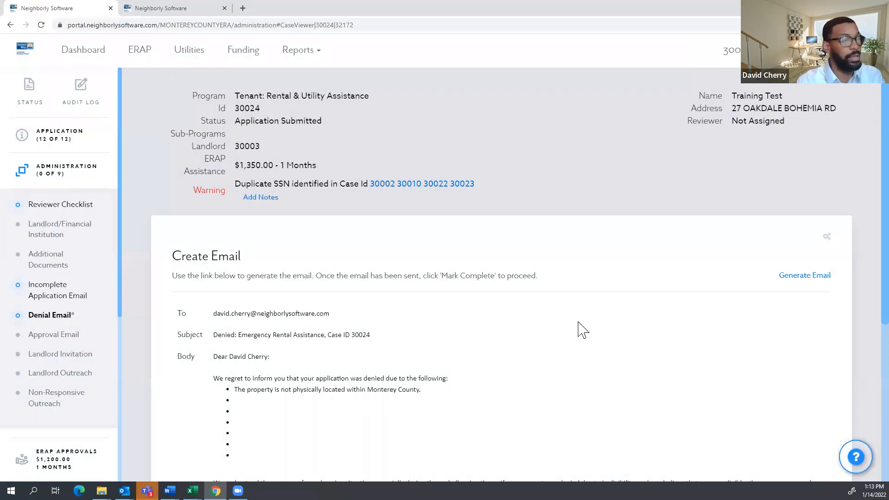
Move on to the case's Approval Email step.
{"action": "scroll", "coordinate": [608, 243], "scroll_direction": "down", "scroll_amount": 5}
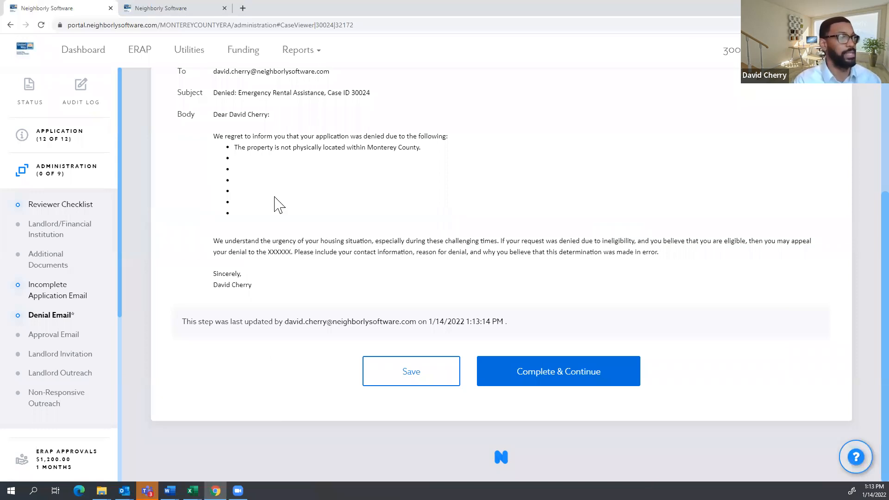
{"action": "scroll", "coordinate": [417, 304], "scroll_direction": "up", "scroll_amount": 5}
{"action": "scroll", "coordinate": [359, 314], "scroll_direction": "down", "scroll_amount": 5}
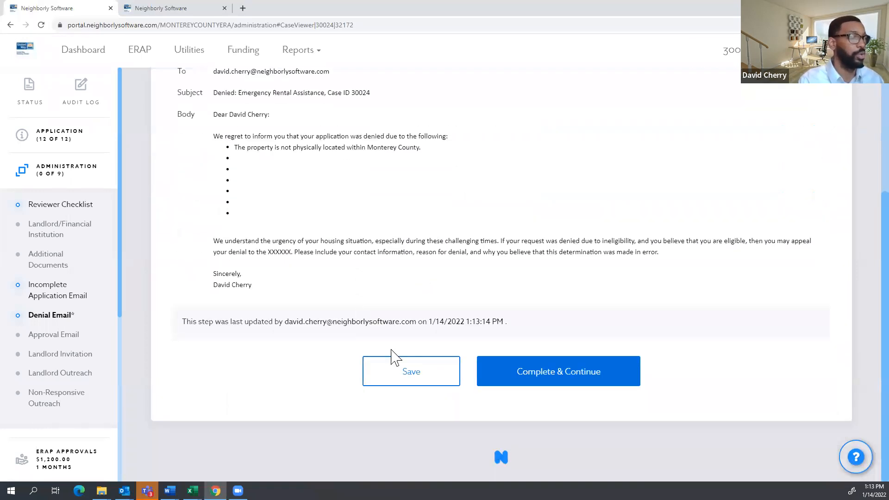
{"action": "scroll", "coordinate": [384, 347], "scroll_direction": "up", "scroll_amount": 3}
{"action": "scroll", "coordinate": [377, 347], "scroll_direction": "down", "scroll_amount": 3}
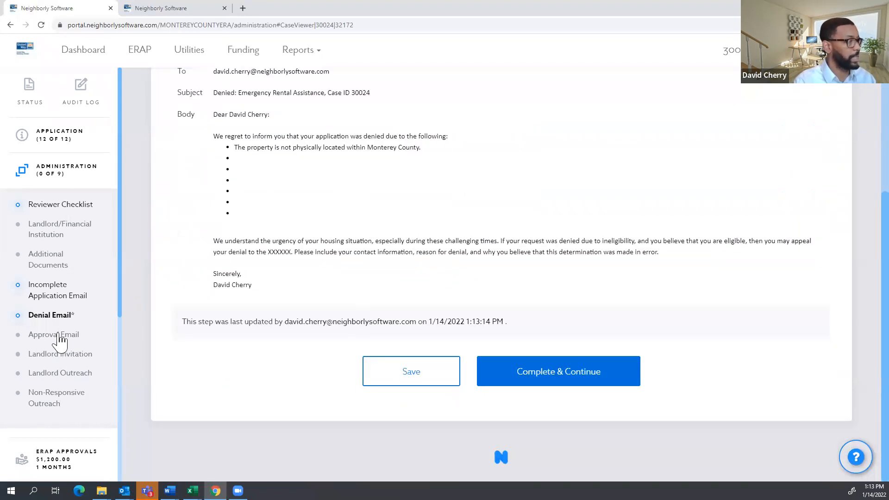
{"action": "left_click", "coordinate": [55, 336]}
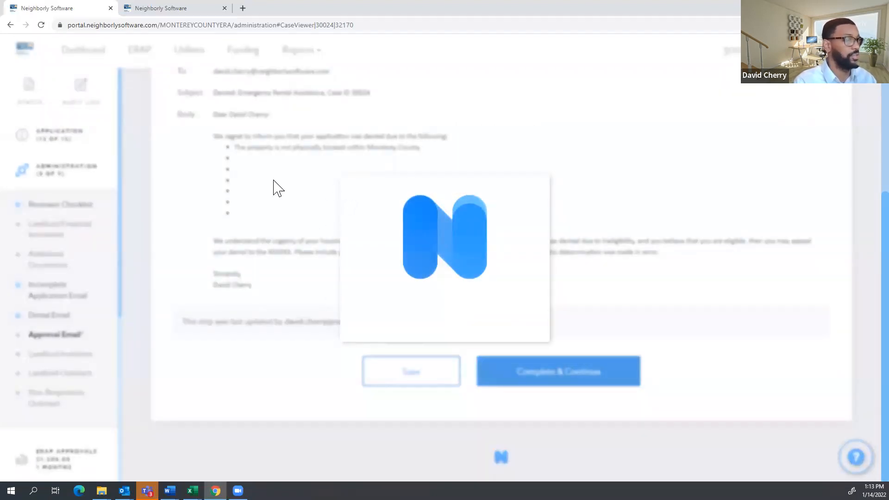
Check the approval email's $1,350.00 award amount, then go to Landlord Outreach.
{"action": "scroll", "coordinate": [389, 284], "scroll_direction": "down", "scroll_amount": 3}
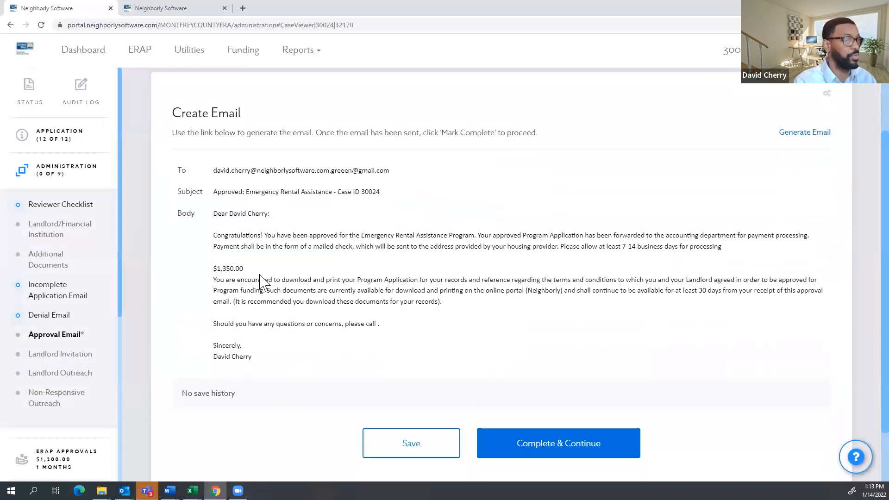
{"action": "left_click_drag", "start_coordinate": [248, 270], "coordinate": [208, 268]}
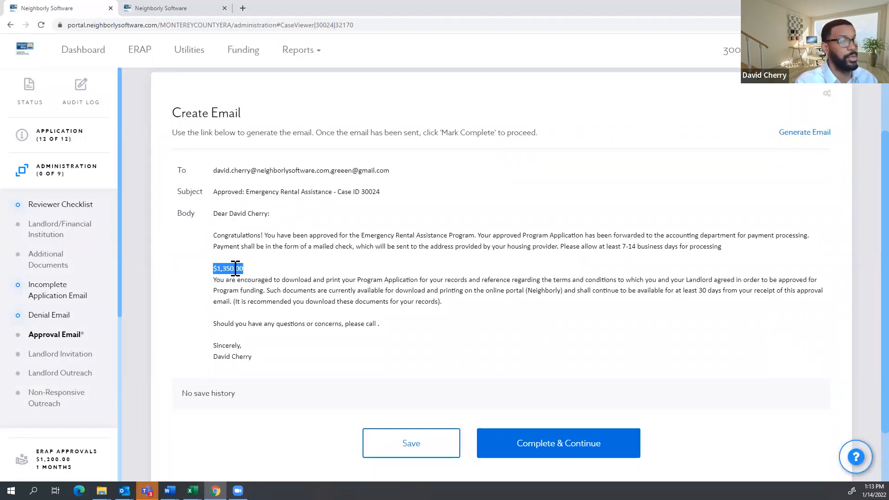
{"action": "scroll", "coordinate": [250, 317], "scroll_direction": "down", "scroll_amount": 1}
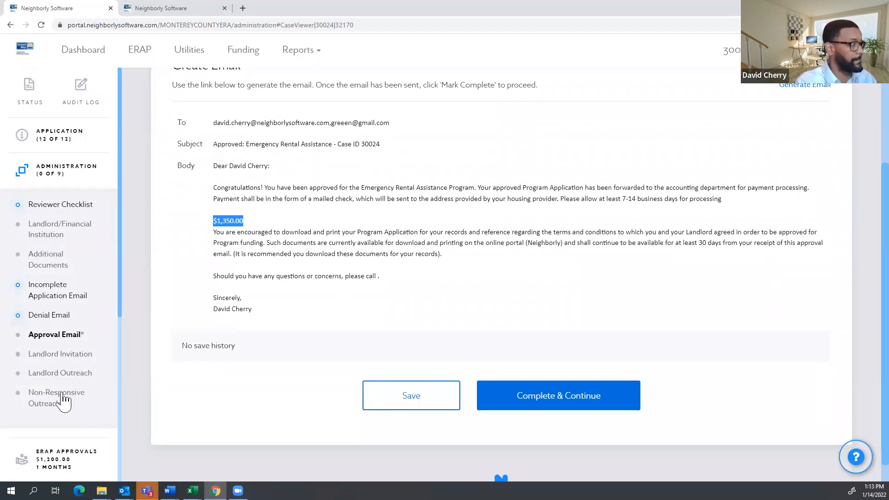
{"action": "left_click", "coordinate": [56, 381]}
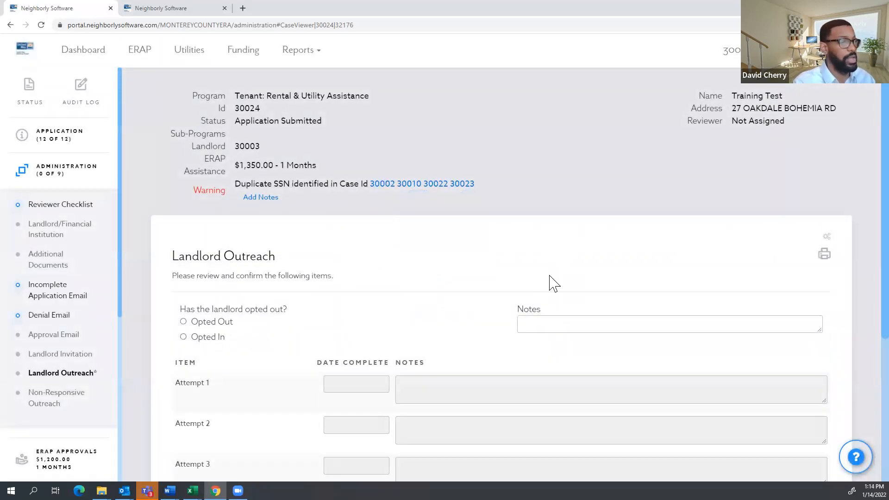
Look over the Landlord Outreach contact attempts, then return to the case's ERAP Approvals page.
{"action": "scroll", "coordinate": [453, 296], "scroll_direction": "down", "scroll_amount": 1}
{"action": "scroll", "coordinate": [372, 314], "scroll_direction": "down", "scroll_amount": 1}
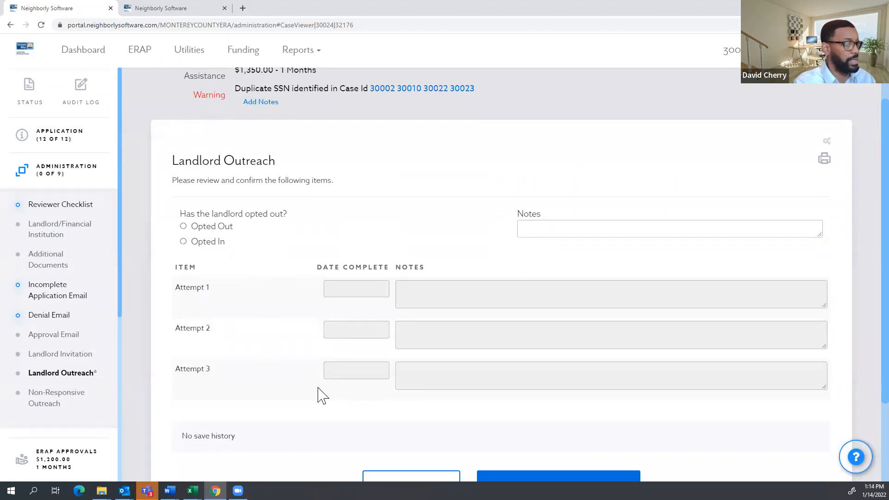
{"action": "scroll", "coordinate": [322, 396], "scroll_direction": "down", "scroll_amount": 2}
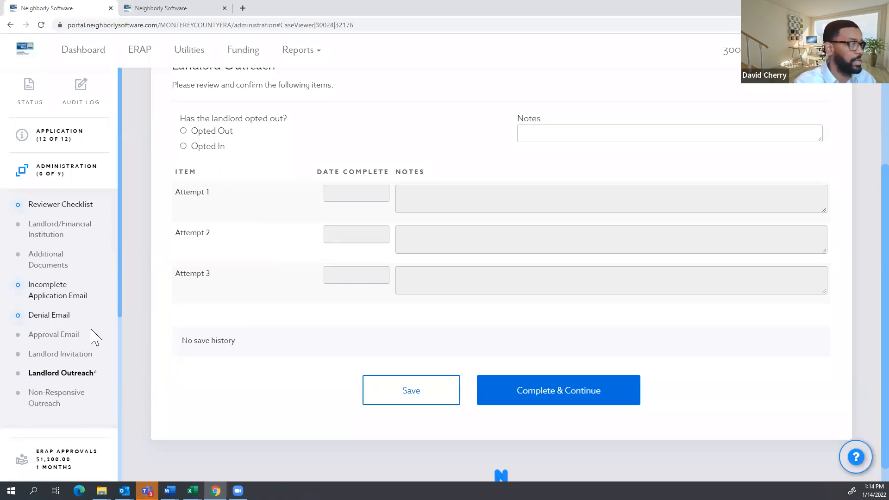
{"action": "scroll", "coordinate": [60, 372], "scroll_direction": "down", "scroll_amount": 1}
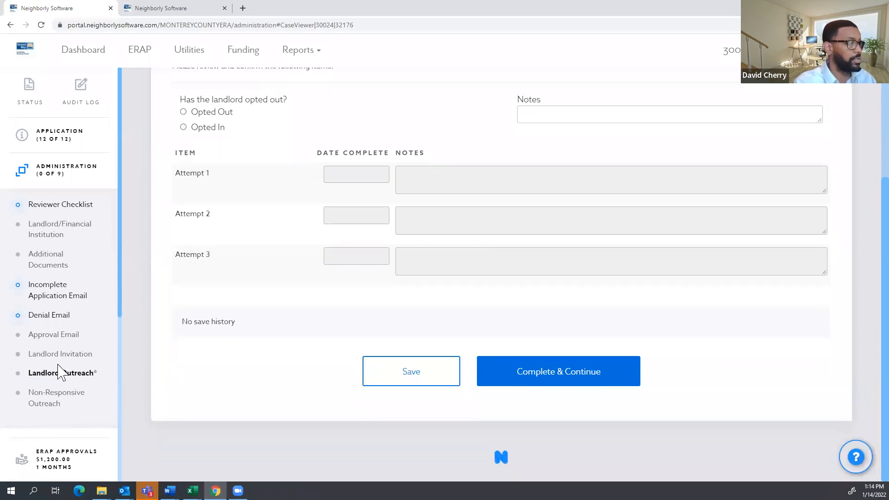
{"action": "left_click", "coordinate": [66, 458]}
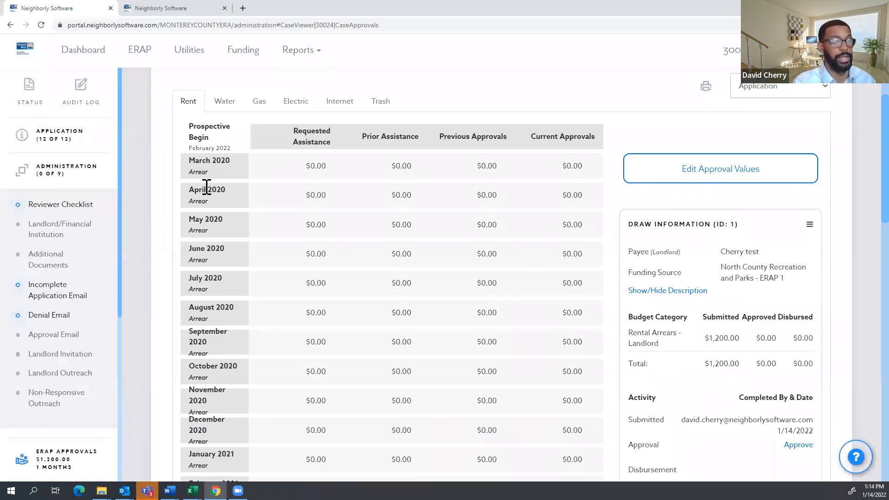
Collapse the Administration checklist in the sidebar and go to the case's Sub-Programs.
{"action": "scroll", "coordinate": [180, 179], "scroll_direction": "up", "scroll_amount": 4}
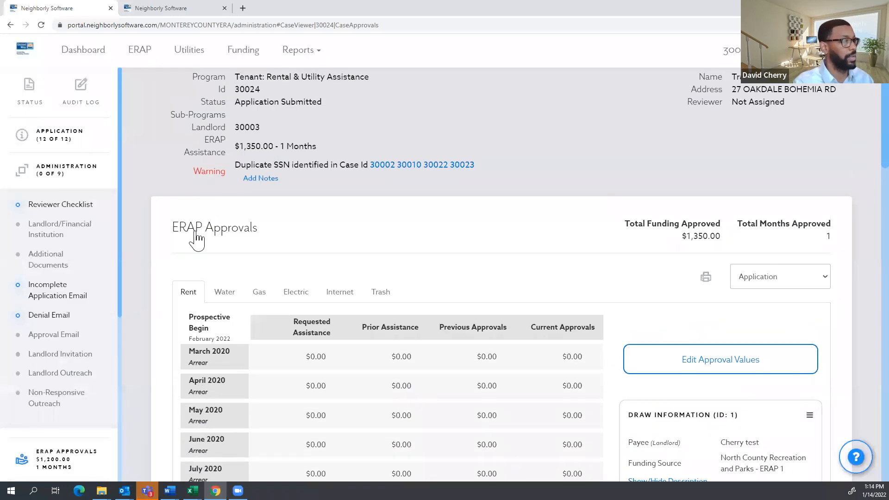
{"action": "left_click", "coordinate": [70, 259]}
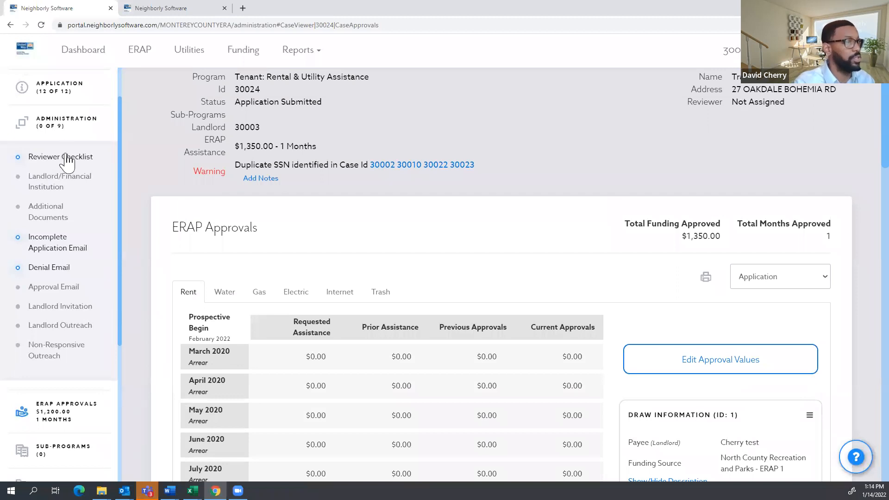
{"action": "left_click", "coordinate": [56, 123]}
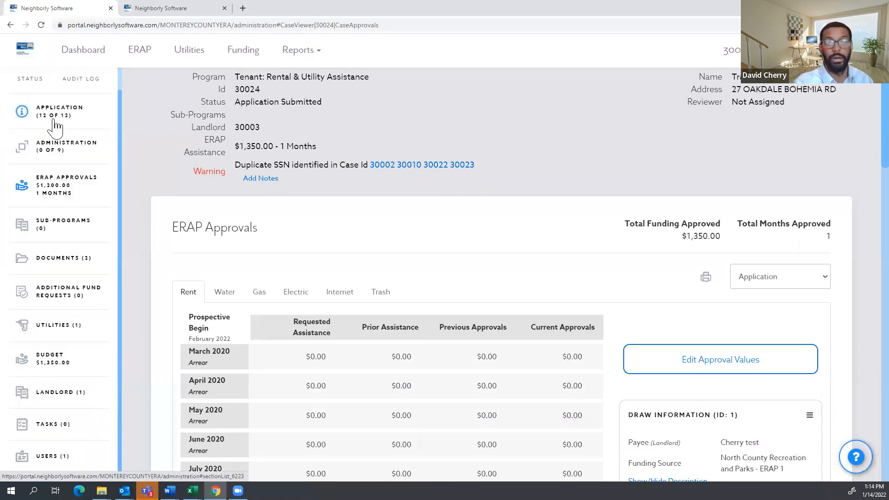
{"action": "scroll", "coordinate": [56, 153], "scroll_direction": "up", "scroll_amount": 1}
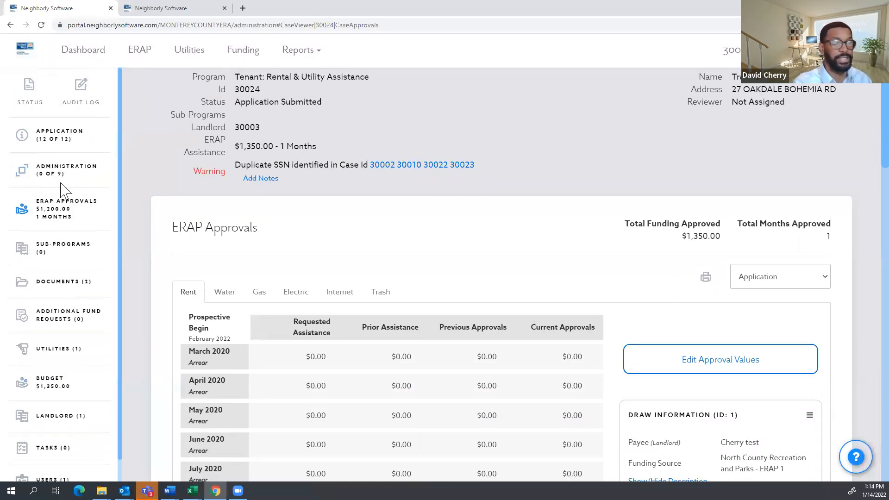
{"action": "scroll", "coordinate": [76, 223], "scroll_direction": "down", "scroll_amount": 1}
{"action": "left_click", "coordinate": [55, 226]}
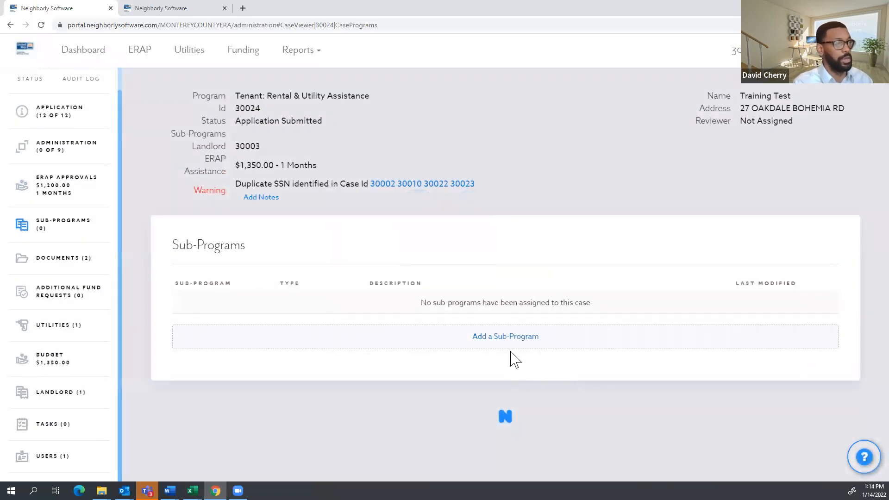
Add NMCPD as a sub-program for case 30024.
{"action": "left_click", "coordinate": [489, 340]}
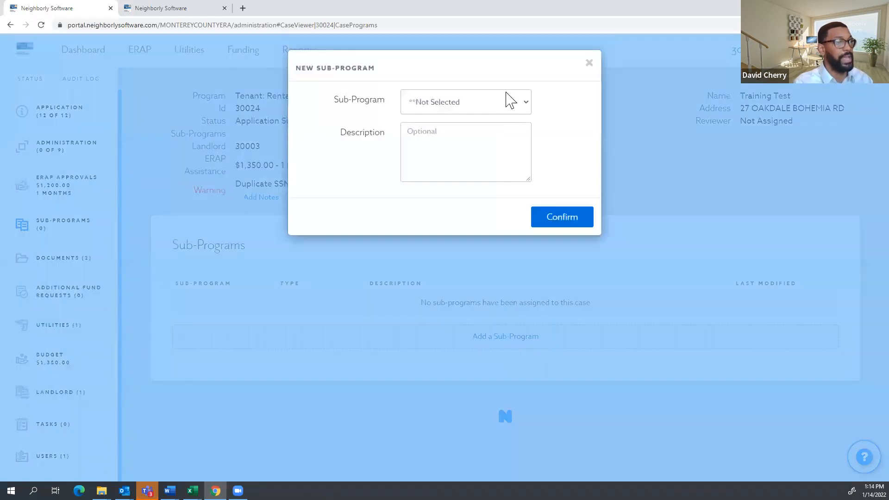
{"action": "left_click", "coordinate": [508, 106]}
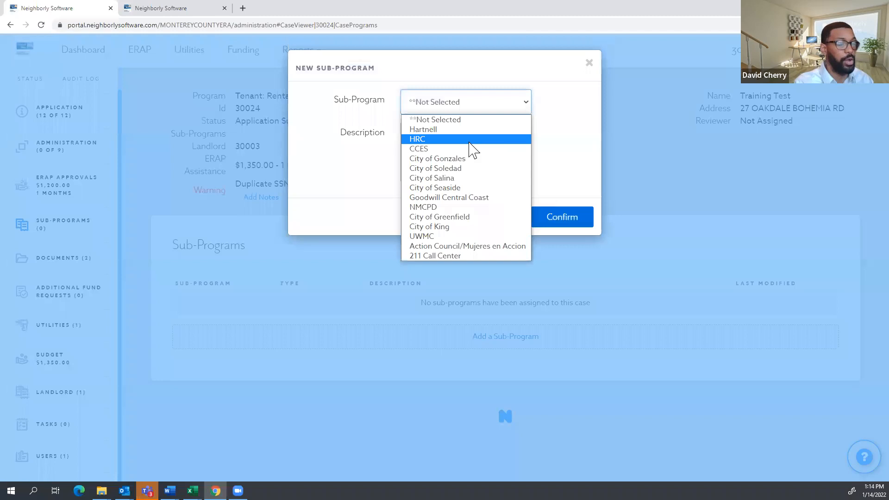
{"action": "left_click", "coordinate": [452, 207]}
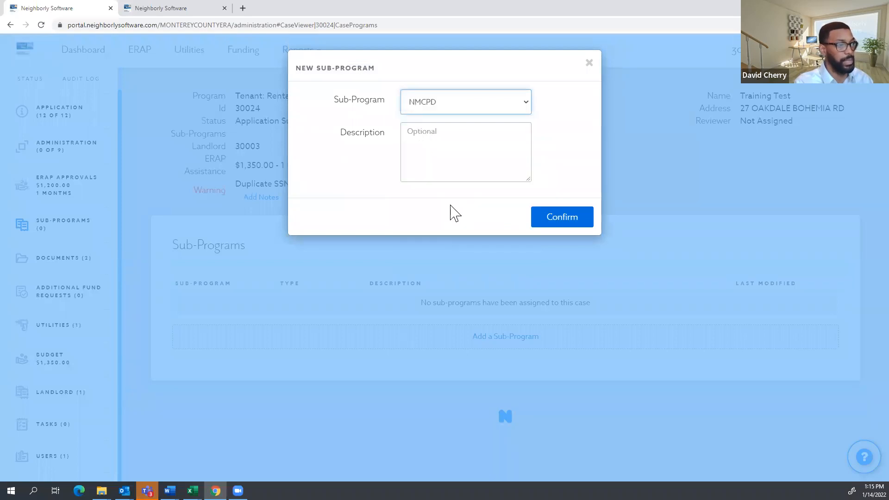
{"action": "left_click", "coordinate": [570, 223]}
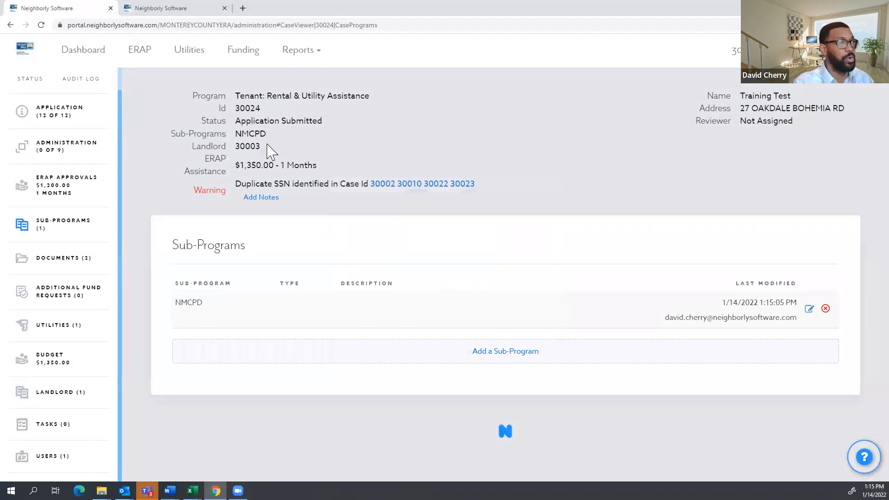
Verify NMCPD now appears in the case header, then go to Documents.
{"action": "left_click_drag", "start_coordinate": [268, 134], "coordinate": [236, 127]}
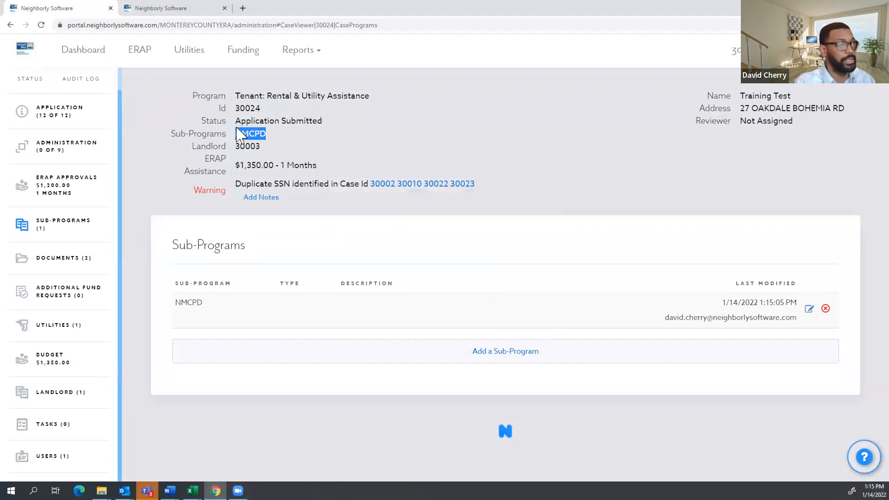
{"action": "left_click", "coordinate": [277, 141]}
{"action": "left_click_drag", "start_coordinate": [266, 134], "coordinate": [236, 134]}
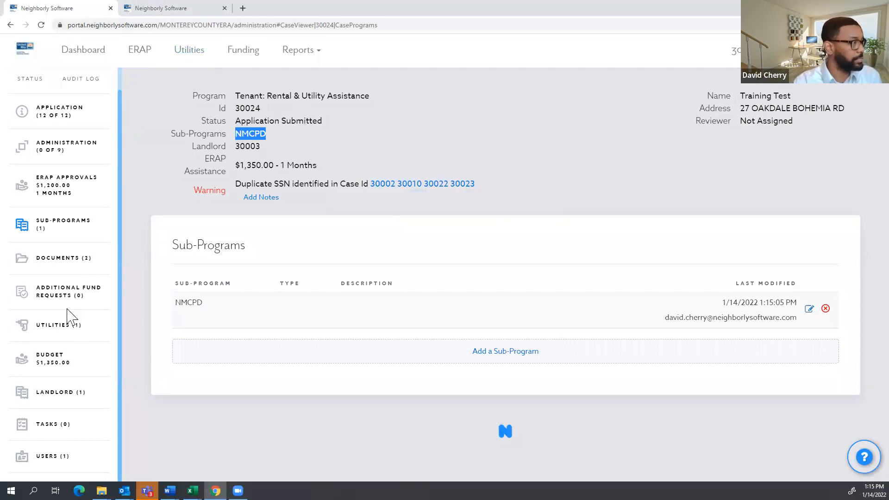
{"action": "left_click", "coordinate": [52, 265]}
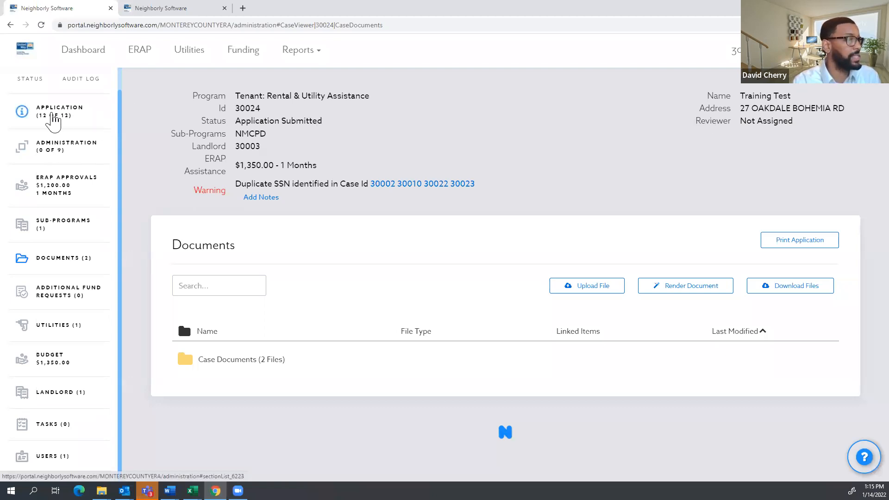
{"action": "left_click", "coordinate": [54, 119]}
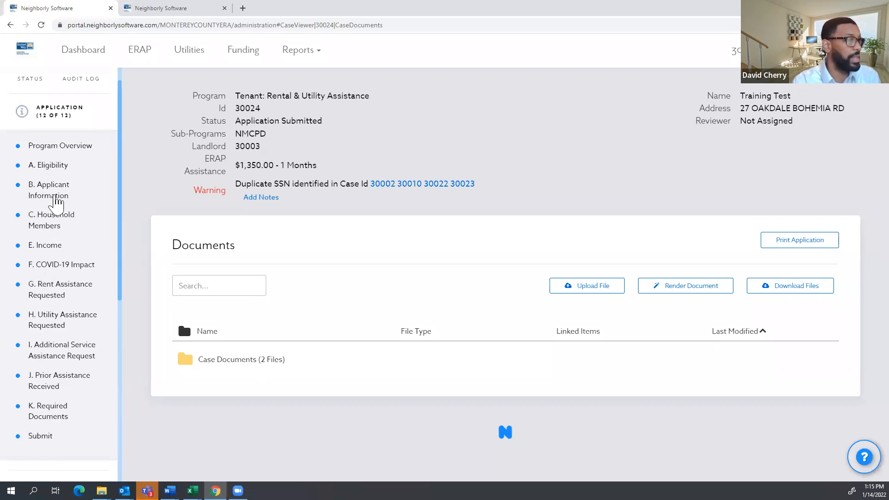
{"action": "left_click", "coordinate": [51, 408]}
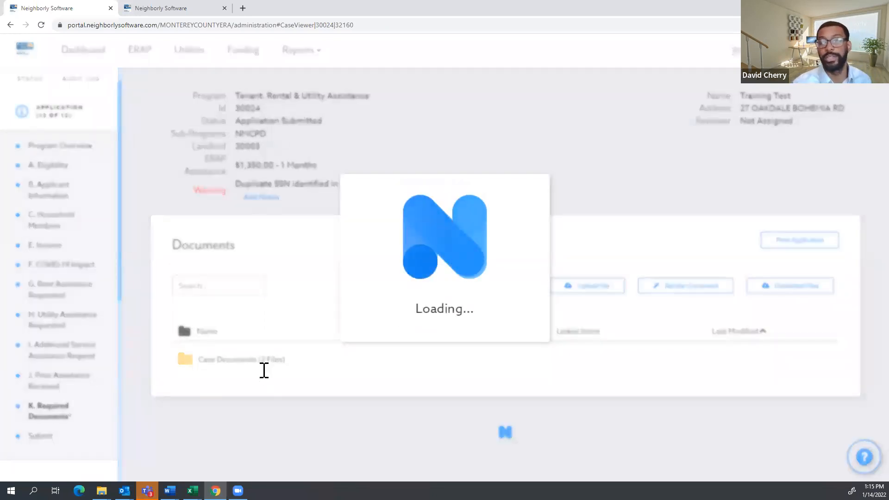
{"action": "scroll", "coordinate": [734, 288], "scroll_direction": "down", "scroll_amount": 3}
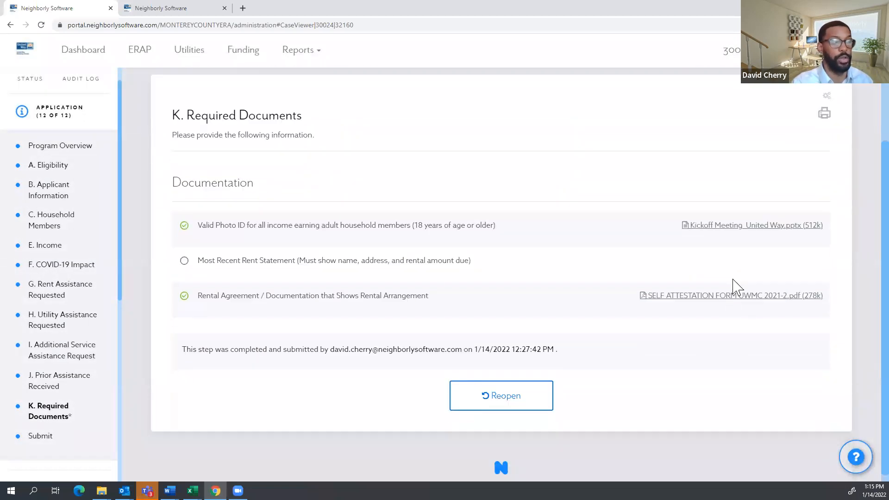
{"action": "scroll", "coordinate": [739, 280], "scroll_direction": "up", "scroll_amount": 1}
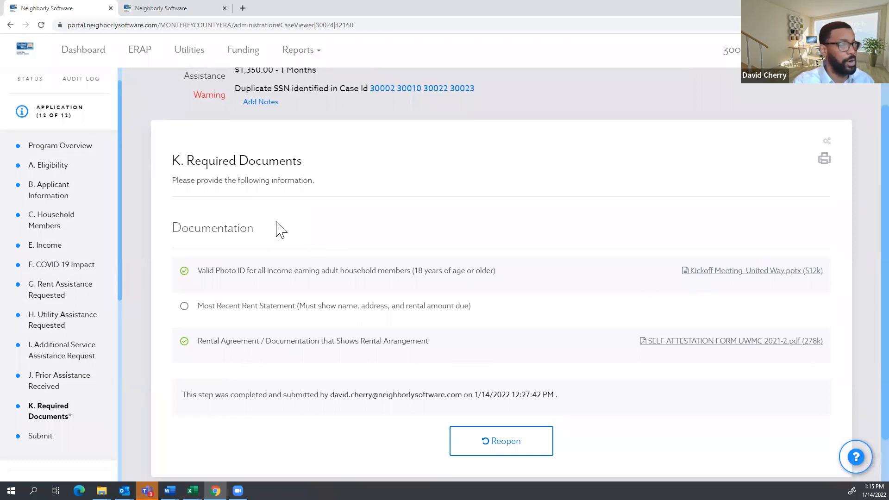
{"action": "scroll", "coordinate": [81, 326], "scroll_direction": "down", "scroll_amount": 4}
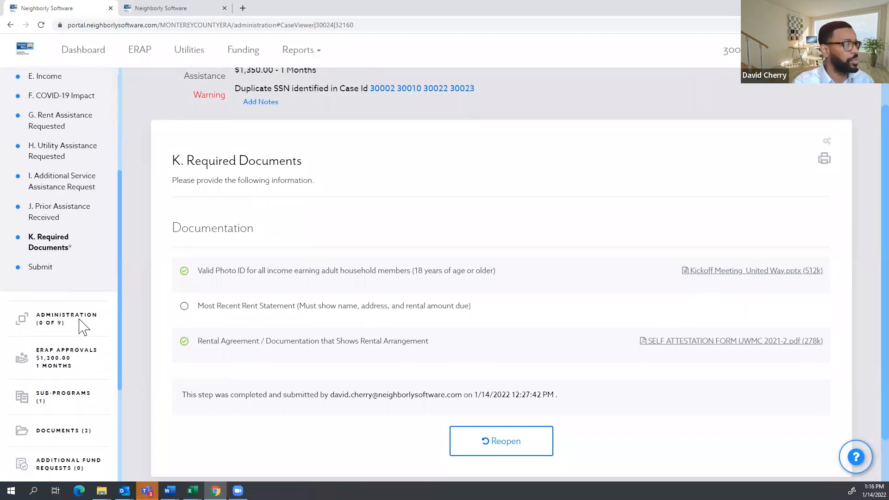
{"action": "scroll", "coordinate": [82, 327], "scroll_direction": "down", "scroll_amount": 2}
{"action": "left_click", "coordinate": [67, 363]}
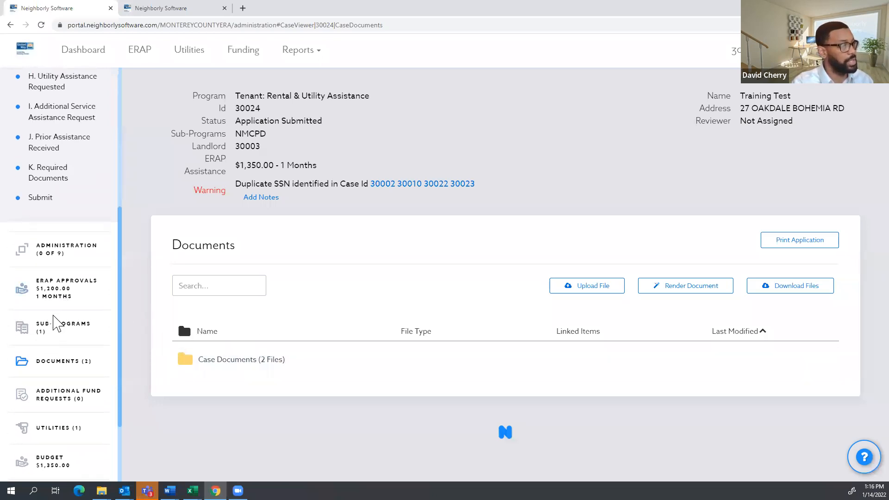
Expand Case Documents to list its PDF and PPTX files, cancelling a started download.
{"action": "left_click", "coordinate": [251, 368]}
{"action": "scroll", "coordinate": [429, 363], "scroll_direction": "down", "scroll_amount": 1}
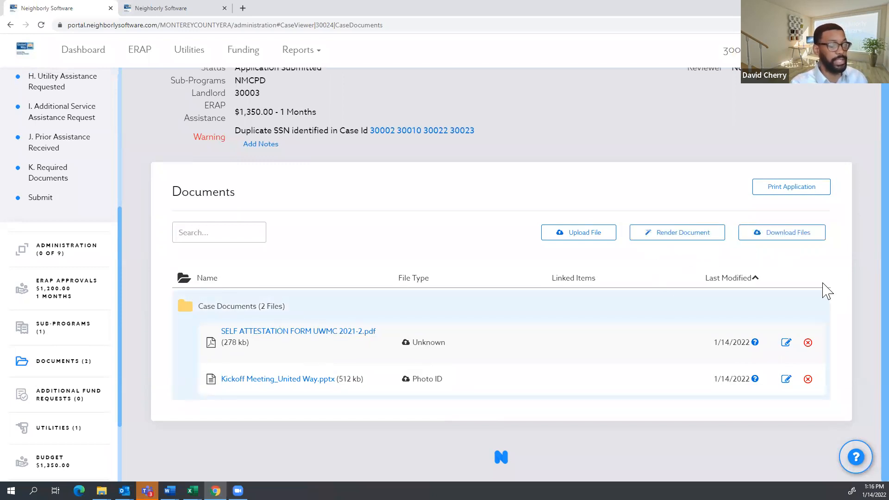
{"action": "left_click", "coordinate": [793, 235]}
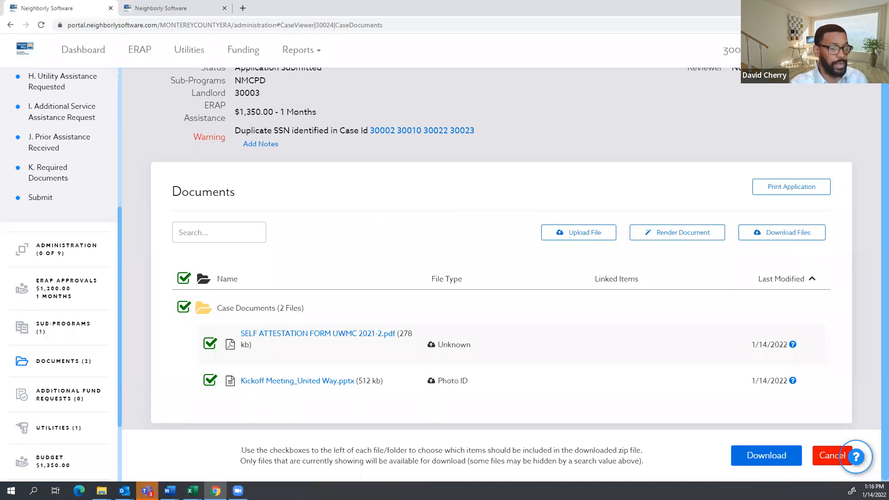
{"action": "left_click", "coordinate": [829, 462]}
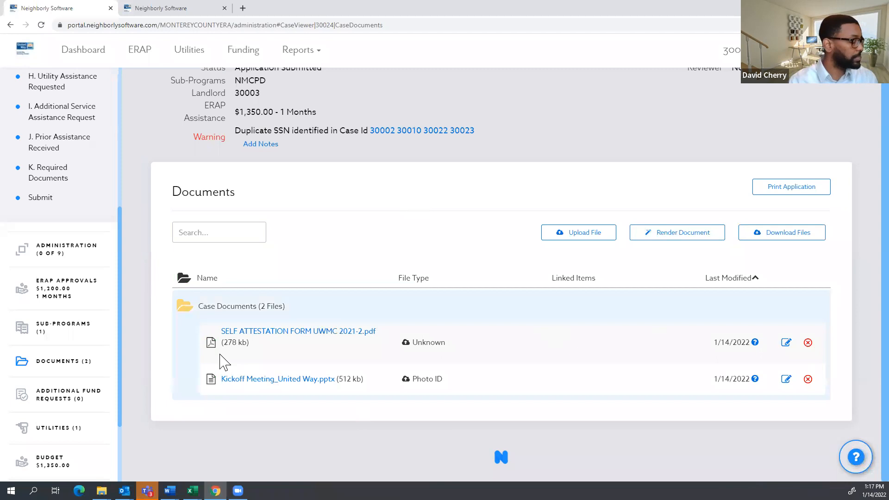
{"action": "scroll", "coordinate": [46, 375], "scroll_direction": "down", "scroll_amount": 1}
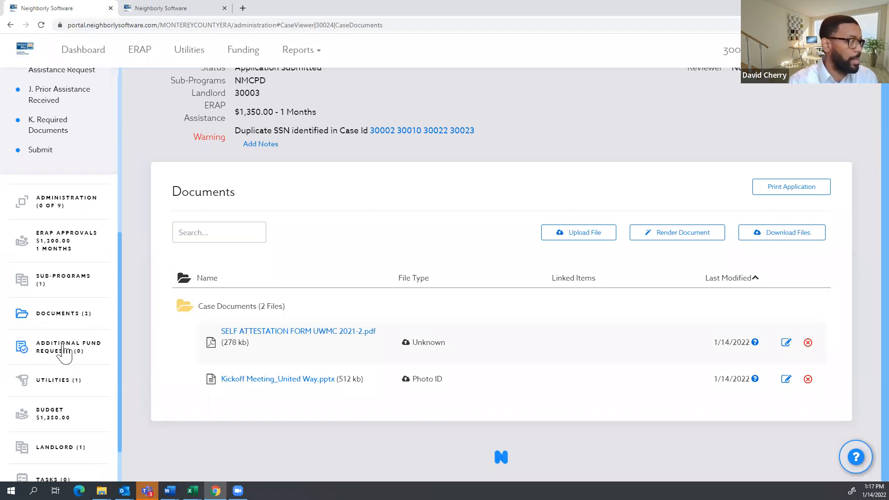
{"action": "scroll", "coordinate": [72, 345], "scroll_direction": "down", "scroll_amount": 1}
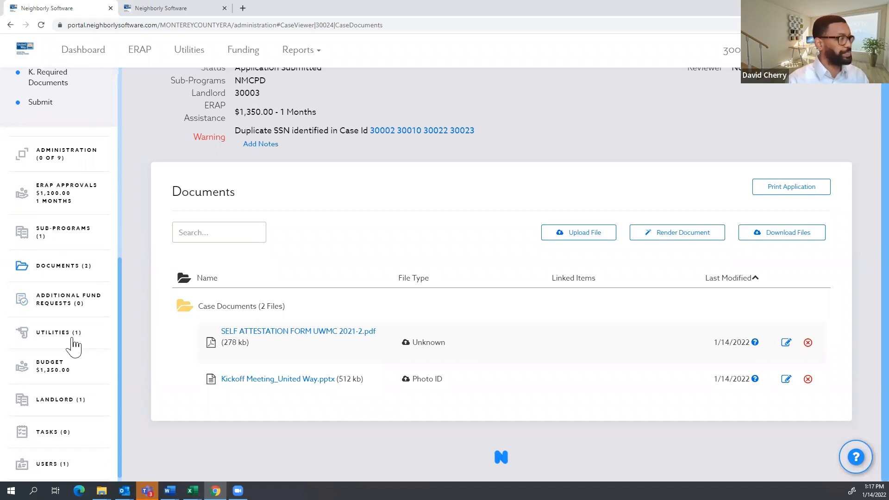
Review the case's Utilities, Budget and Landlord sections, then go to its empty Tasks list.
{"action": "left_click", "coordinate": [53, 327]}
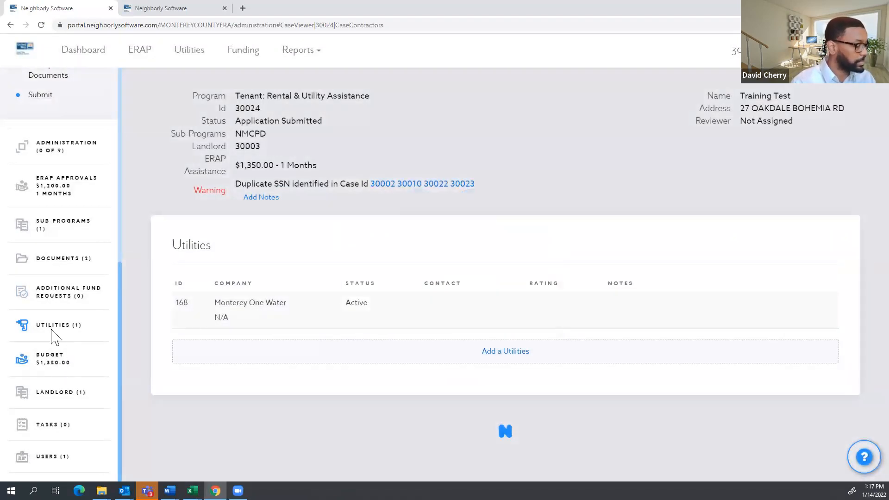
{"action": "left_click", "coordinate": [50, 361]}
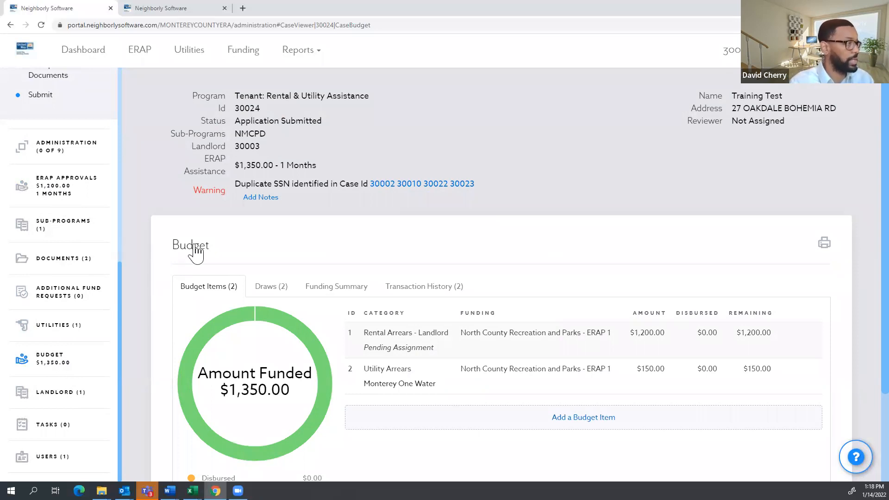
{"action": "left_click", "coordinate": [72, 400]}
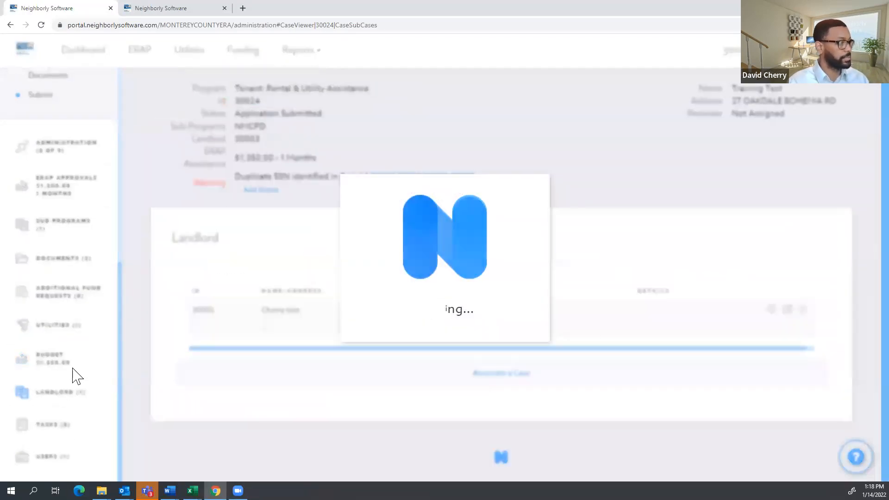
{"action": "left_click", "coordinate": [54, 427]}
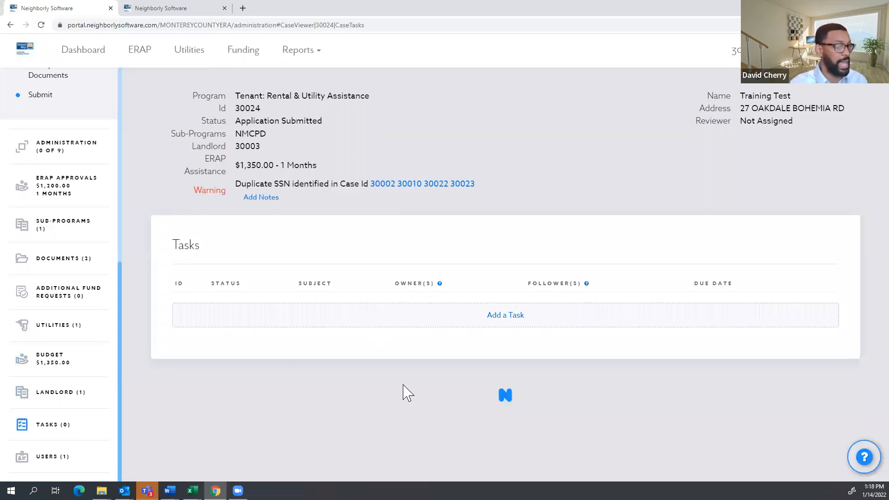
Start a new task with subject 'incomplete app', details 'Upload Document', due 1/14/2022.
{"action": "left_click", "coordinate": [513, 322]}
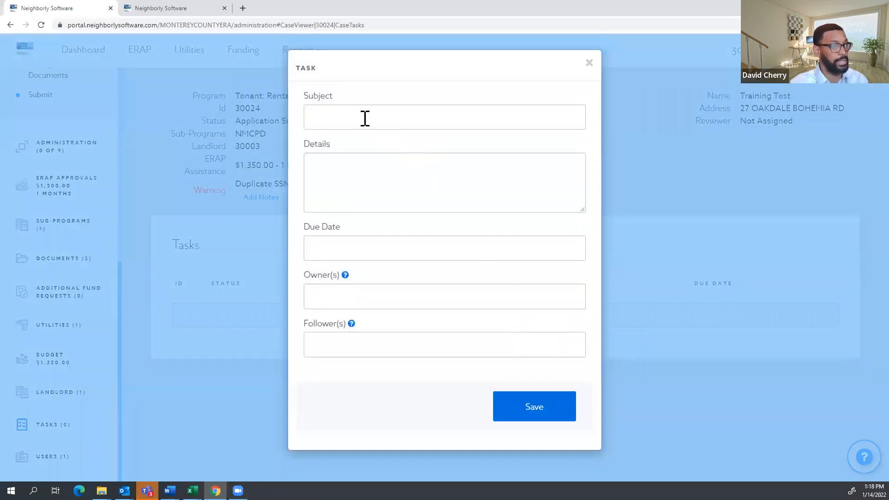
{"action": "left_click", "coordinate": [356, 120]}
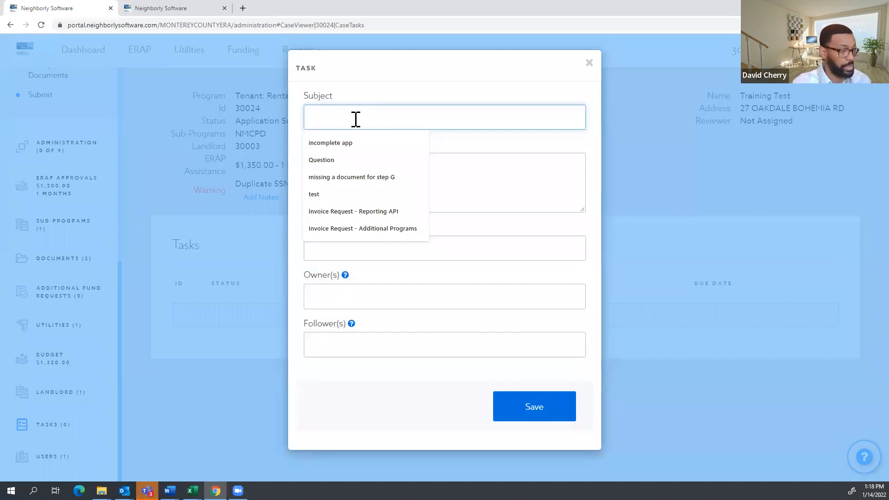
{"action": "left_click", "coordinate": [345, 144]}
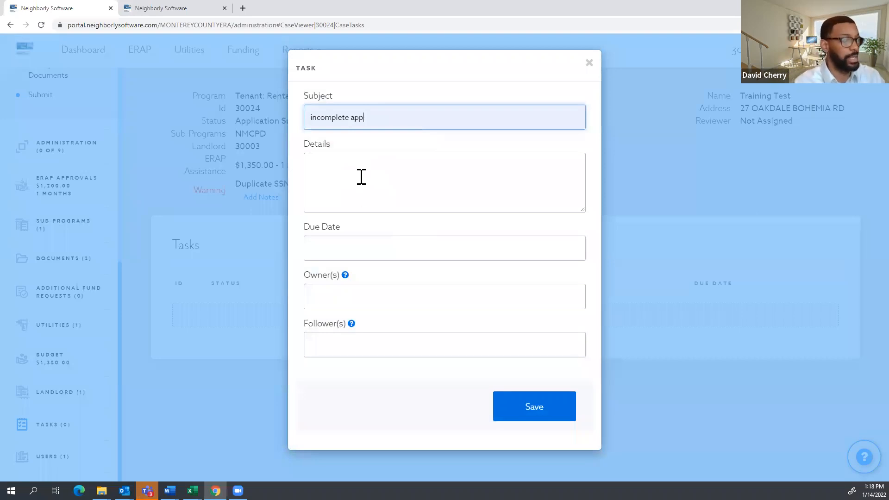
{"action": "left_click", "coordinate": [356, 172]}
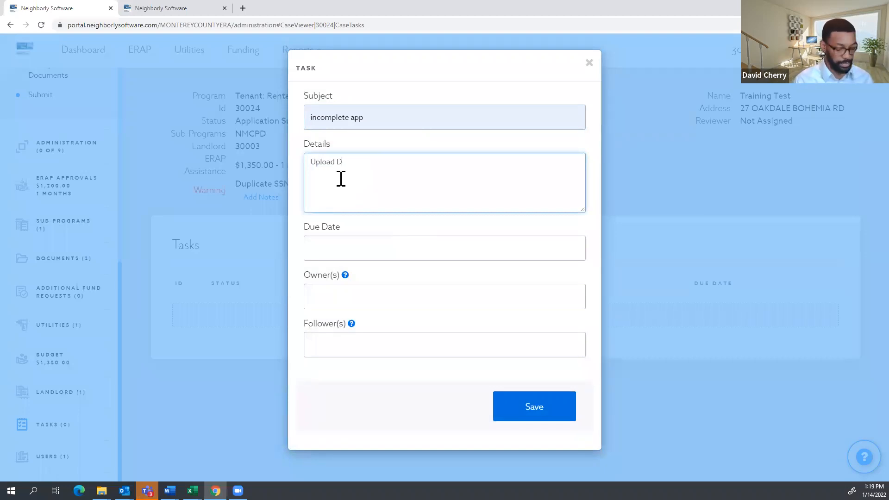
{"action": "left_click", "coordinate": [375, 248]}
{"action": "left_click", "coordinate": [428, 351]}
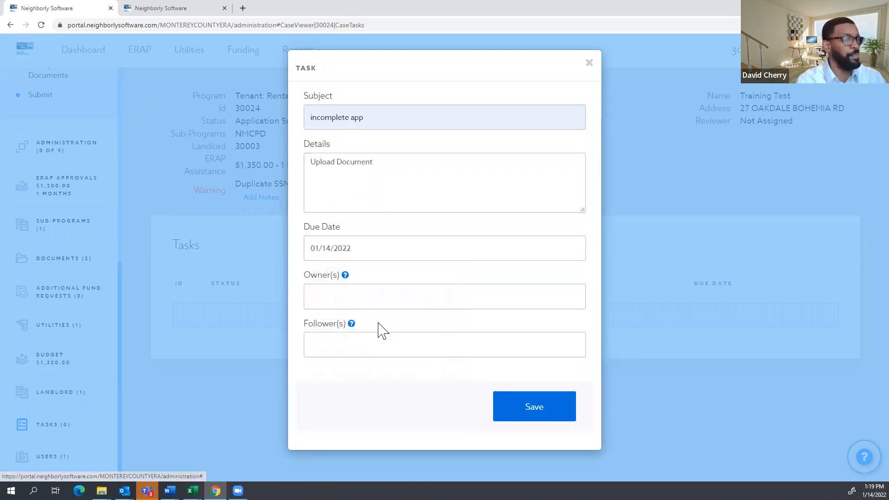
Make the first administrator the task owner and save the task.
{"action": "left_click", "coordinate": [361, 297]}
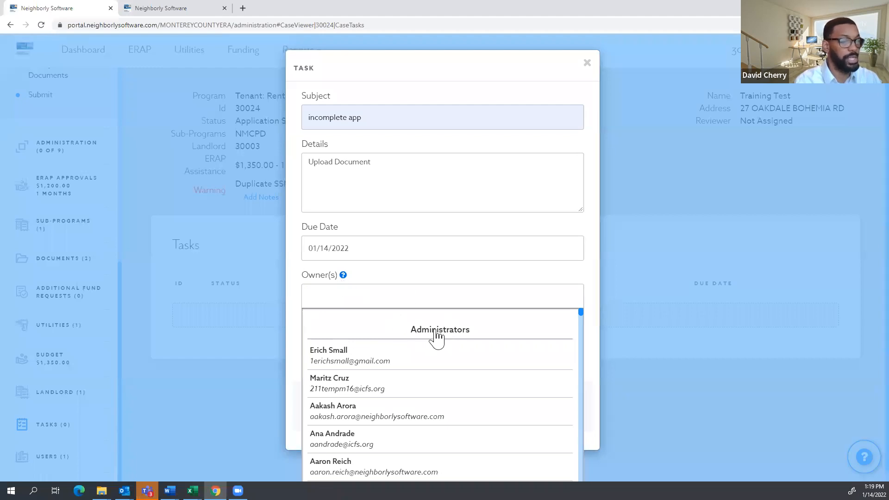
{"action": "scroll", "coordinate": [438, 337], "scroll_direction": "down", "scroll_amount": 10}
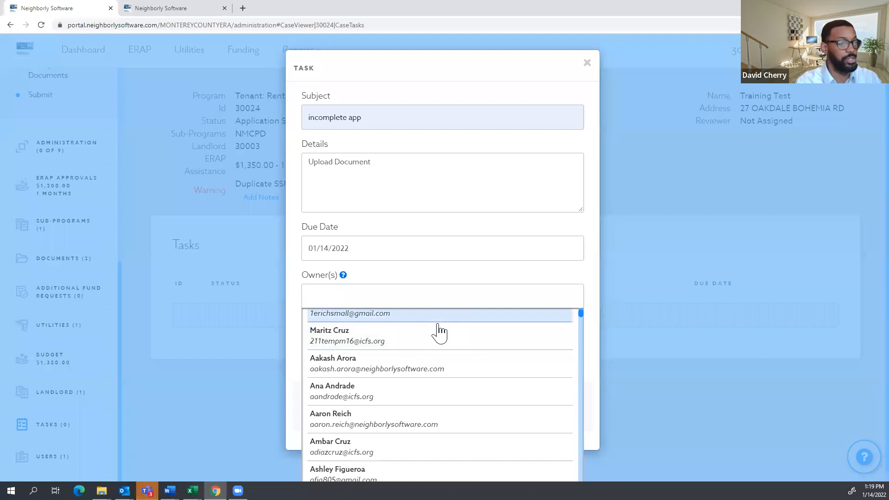
{"action": "scroll", "coordinate": [440, 335], "scroll_direction": "down", "scroll_amount": 15}
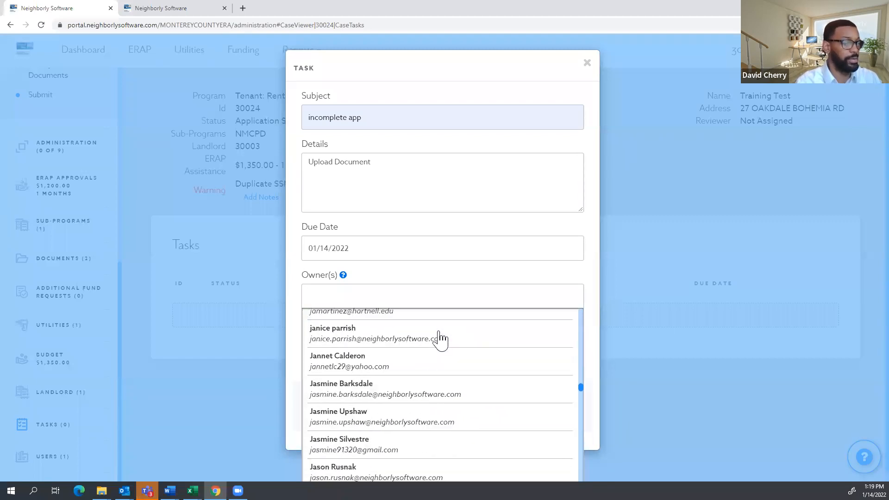
{"action": "scroll", "coordinate": [441, 345], "scroll_direction": "down", "scroll_amount": 15}
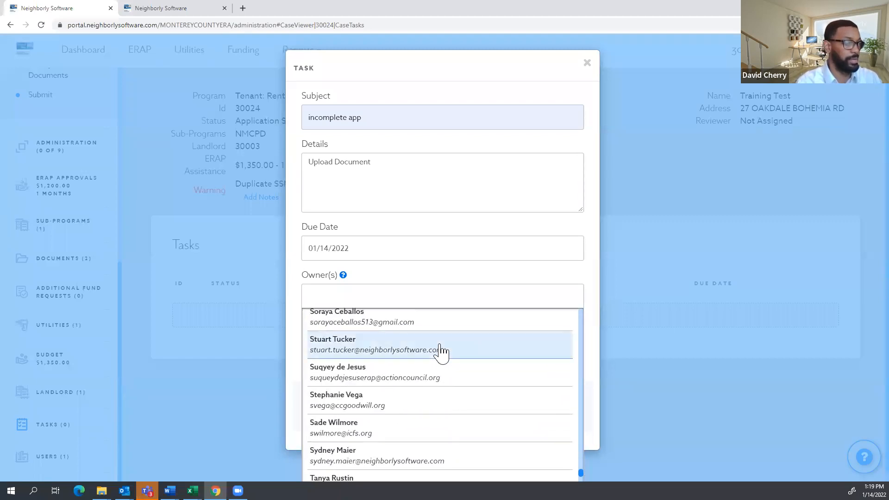
{"action": "scroll", "coordinate": [446, 402], "scroll_direction": "down", "scroll_amount": 2}
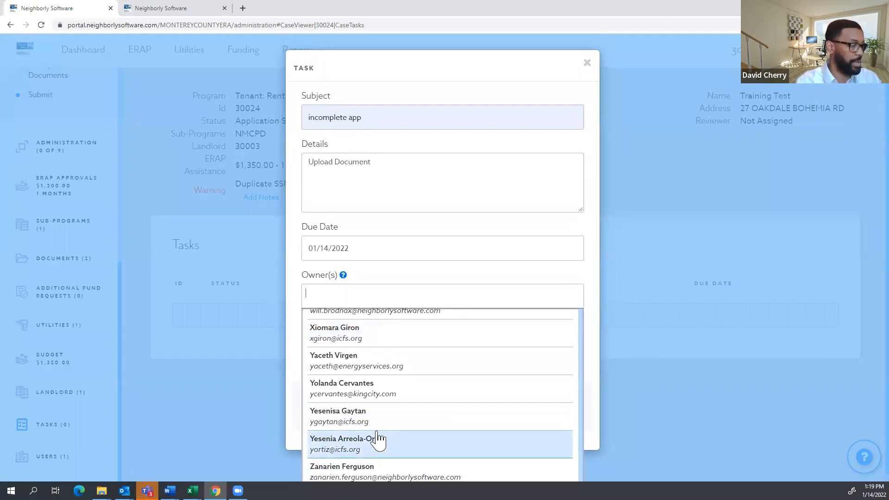
{"action": "scroll", "coordinate": [398, 414], "scroll_direction": "up", "scroll_amount": 3}
{"action": "scroll", "coordinate": [399, 414], "scroll_direction": "down", "scroll_amount": 3}
{"action": "scroll", "coordinate": [400, 413], "scroll_direction": "up", "scroll_amount": 10}
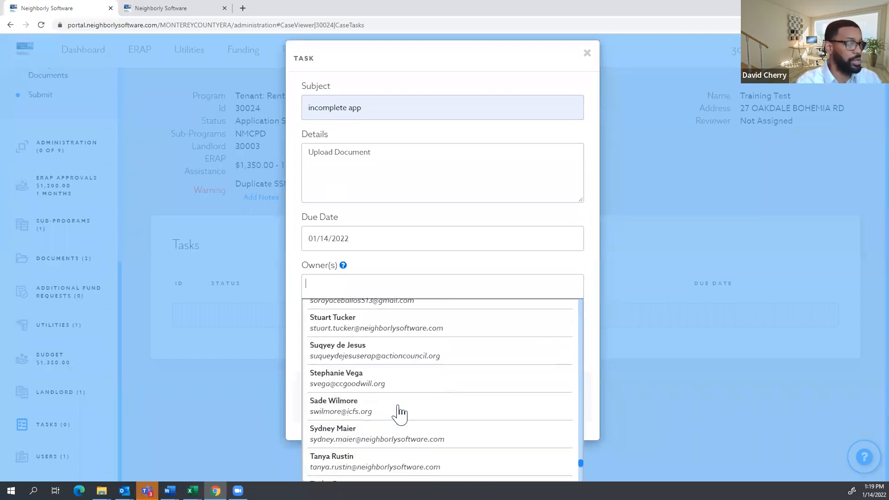
{"action": "scroll", "coordinate": [567, 435], "scroll_direction": "up", "scroll_amount": 5}
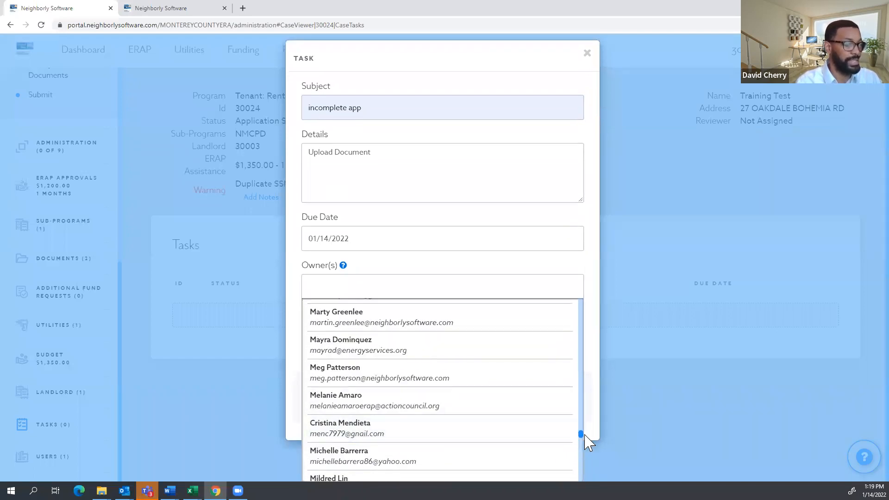
{"action": "scroll", "coordinate": [581, 440], "scroll_direction": "up", "scroll_amount": 3}
{"action": "left_click_drag", "start_coordinate": [581, 440], "coordinate": [569, 303]}
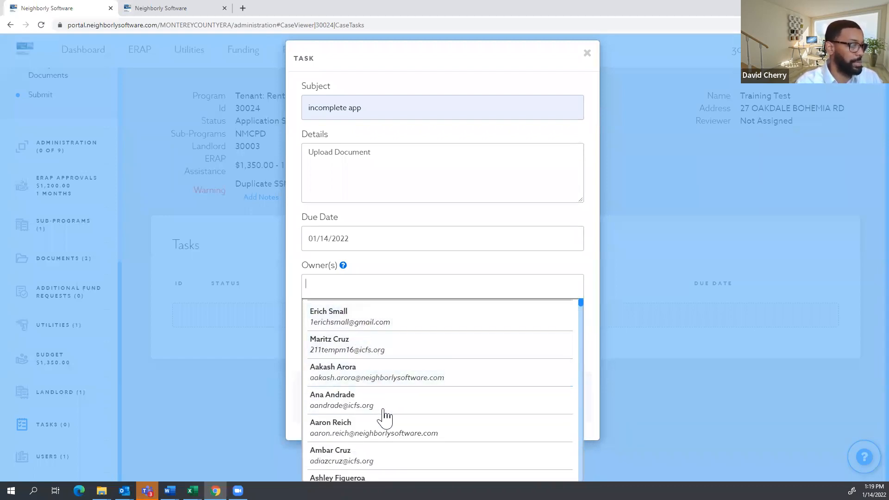
{"action": "scroll", "coordinate": [383, 410], "scroll_direction": "down", "scroll_amount": 2}
{"action": "scroll", "coordinate": [383, 410], "scroll_direction": "up", "scroll_amount": 1}
{"action": "scroll", "coordinate": [383, 410], "scroll_direction": "down", "scroll_amount": 1}
{"action": "scroll", "coordinate": [370, 448], "scroll_direction": "up", "scroll_amount": 2}
{"action": "scroll", "coordinate": [369, 352], "scroll_direction": "up", "scroll_amount": 1}
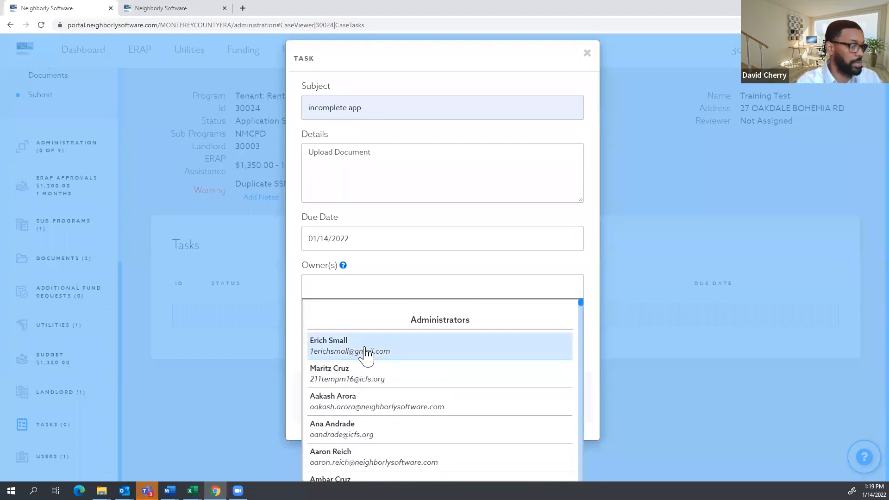
{"action": "left_click", "coordinate": [366, 355]}
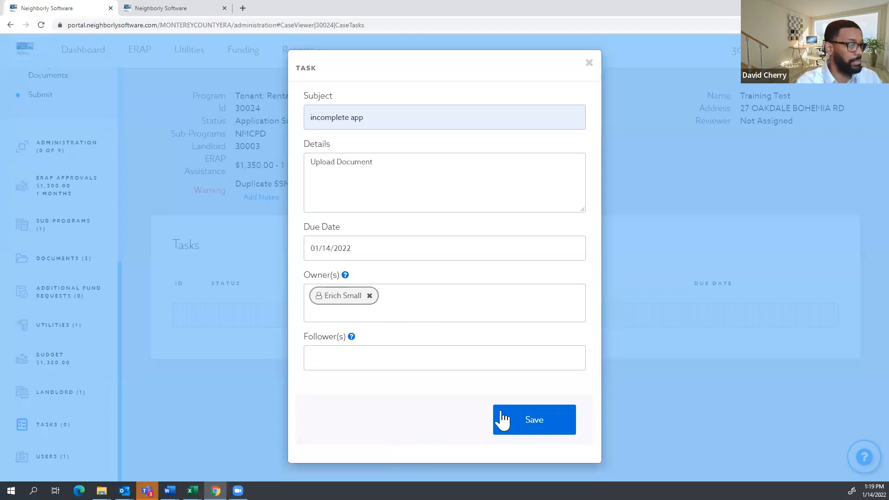
{"action": "left_click", "coordinate": [535, 432]}
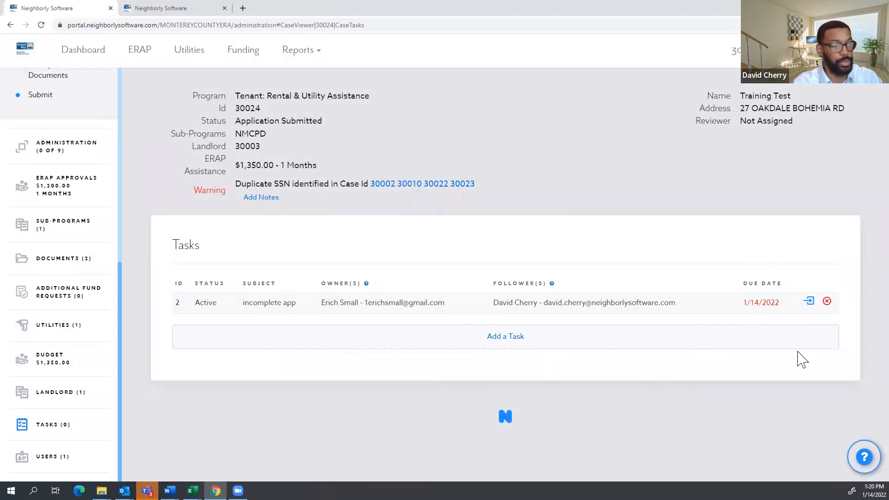
Open the incomplete app task for editing and inspect its subject and details.
{"action": "left_click", "coordinate": [808, 304]}
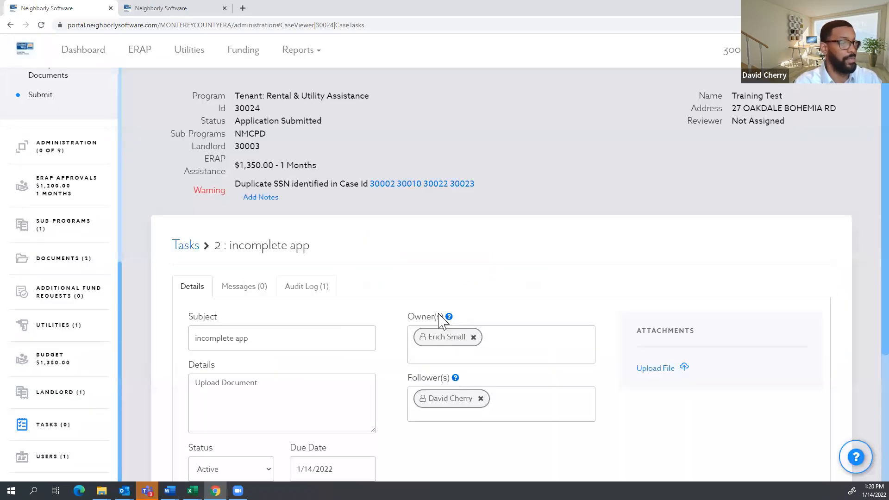
{"action": "scroll", "coordinate": [209, 248], "scroll_direction": "down", "scroll_amount": 2}
{"action": "double_click", "coordinate": [255, 243]}
{"action": "left_click_drag", "start_coordinate": [215, 244], "coordinate": [191, 240]}
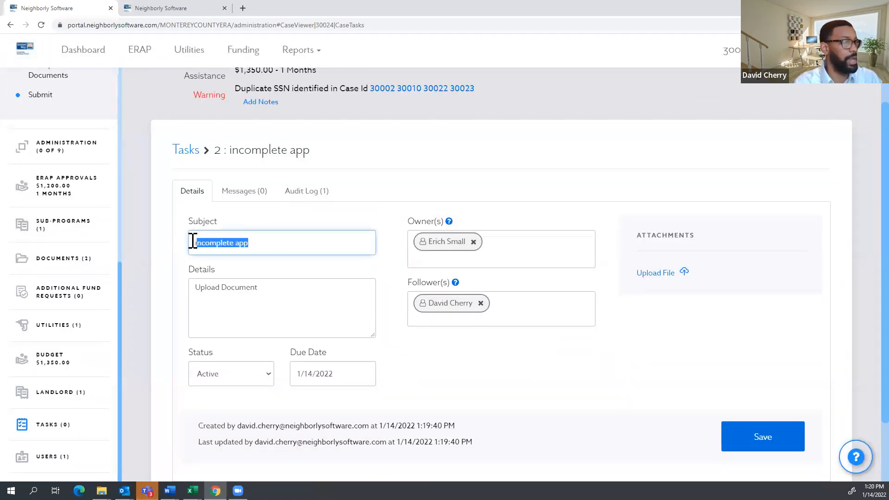
{"action": "left_click_drag", "start_coordinate": [271, 289], "coordinate": [195, 285]}
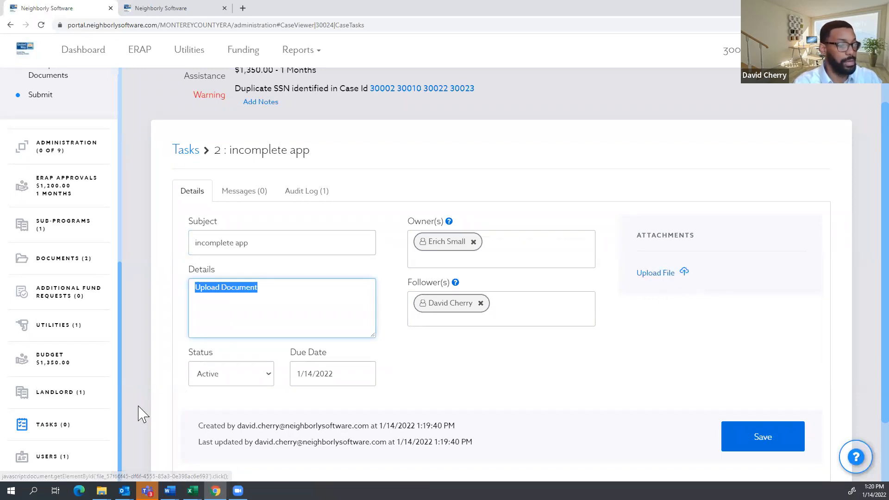
Leave the task status as Active and return to the Dashboard.
{"action": "left_click", "coordinate": [256, 378]}
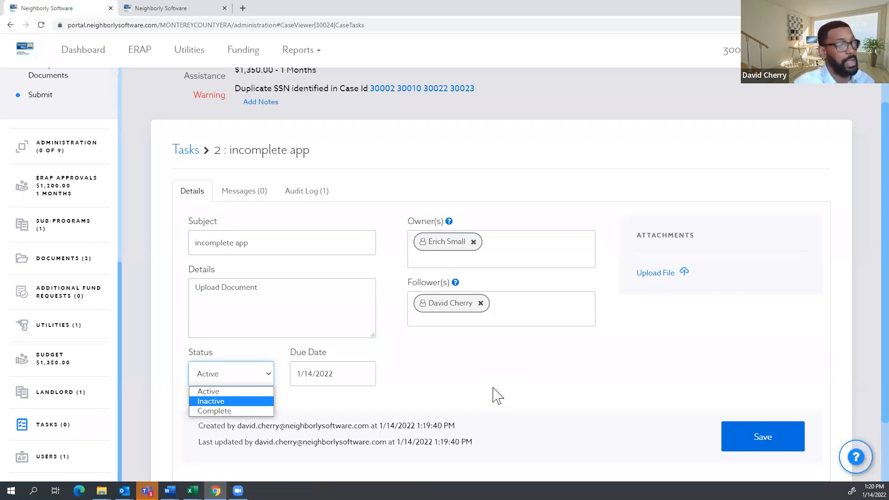
{"action": "left_click", "coordinate": [512, 377]}
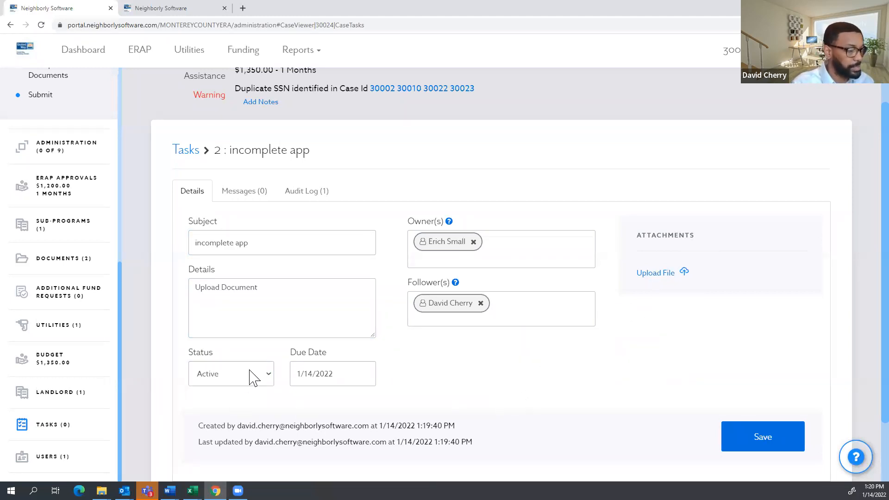
{"action": "left_click", "coordinate": [253, 374]}
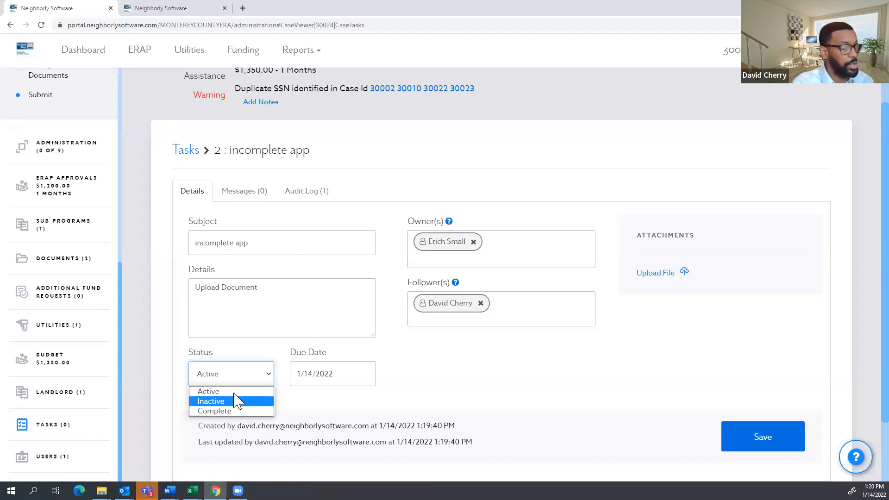
{"action": "left_click", "coordinate": [226, 350]}
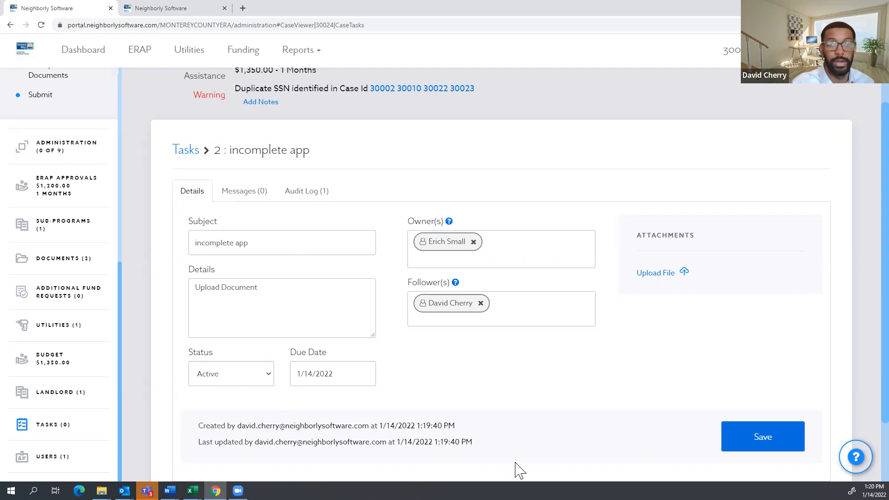
{"action": "left_click", "coordinate": [91, 55]}
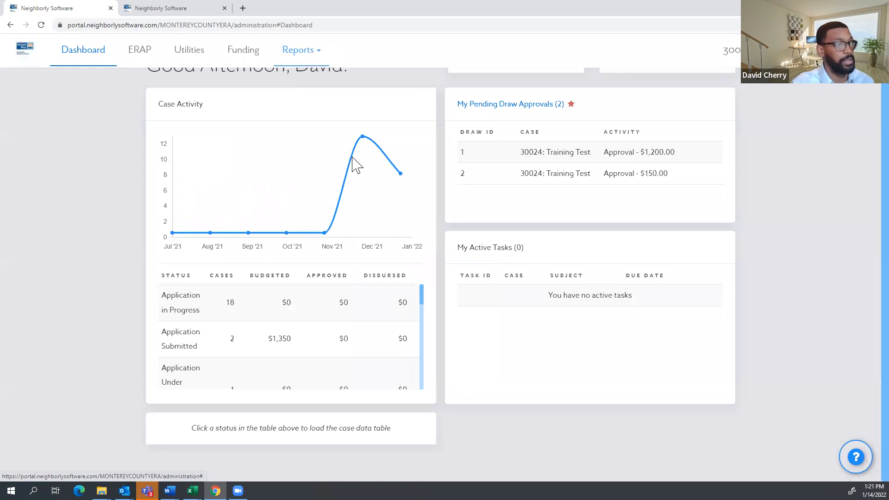
Open the Tasks report and select case 30024's active 'incomplete app' task.
{"action": "left_click", "coordinate": [300, 50]}
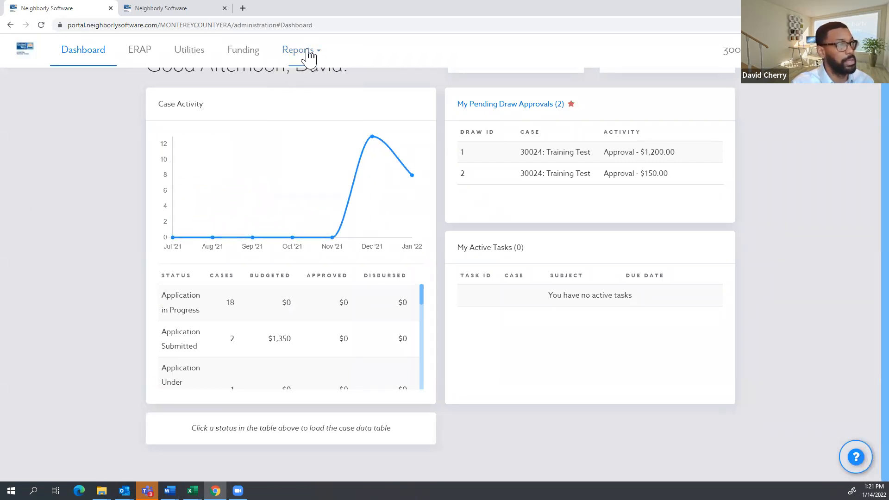
{"action": "left_click", "coordinate": [307, 52]}
{"action": "left_click", "coordinate": [292, 131]}
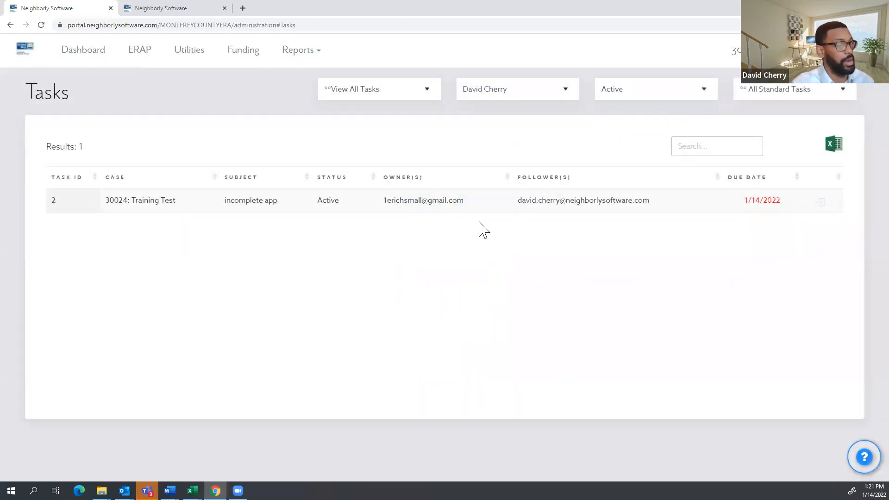
{"action": "left_click", "coordinate": [764, 208]}
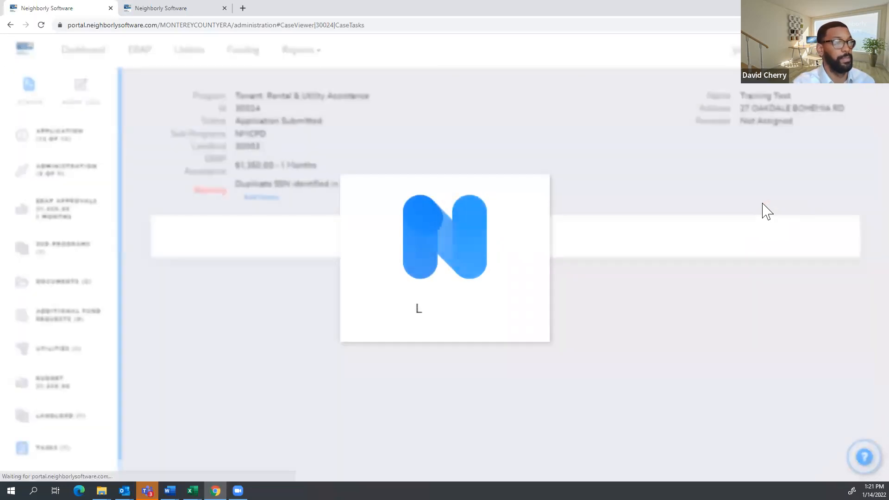
Check the incomplete app task in the Tasks report, then return to the Dashboard.
{"action": "scroll", "coordinate": [460, 319], "scroll_direction": "down", "scroll_amount": 1}
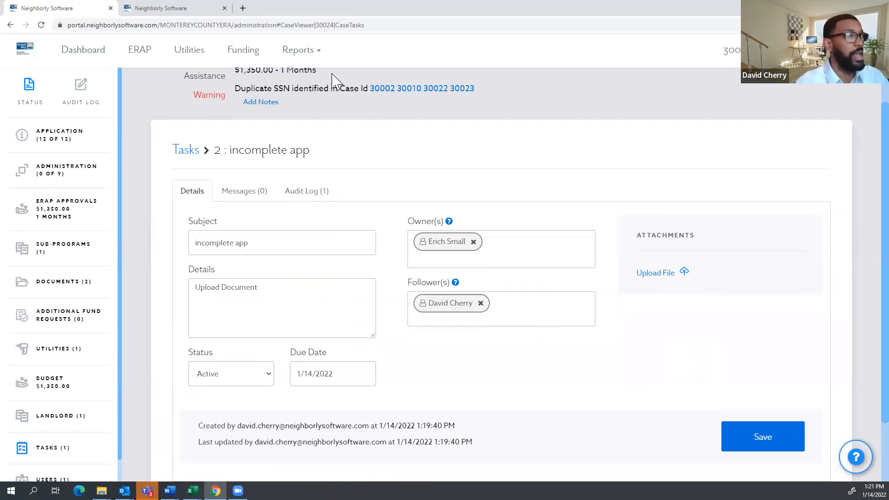
{"action": "left_click", "coordinate": [306, 51]}
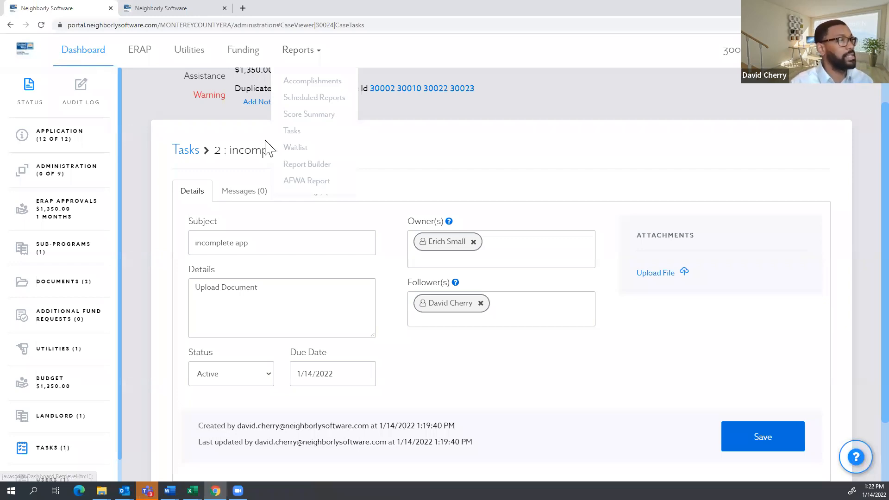
{"action": "scroll", "coordinate": [197, 106], "scroll_direction": "down", "scroll_amount": 1}
{"action": "scroll", "coordinate": [197, 106], "scroll_direction": "up", "scroll_amount": 3}
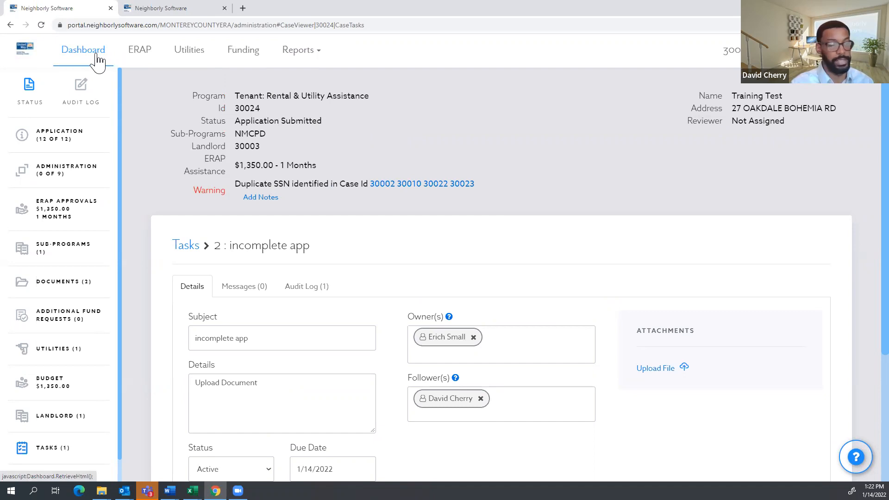
{"action": "scroll", "coordinate": [86, 307], "scroll_direction": "down", "scroll_amount": 1}
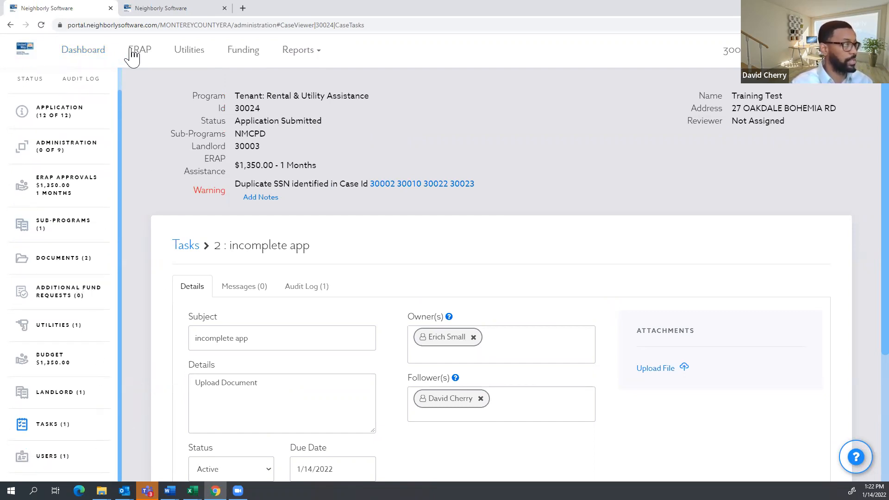
{"action": "left_click", "coordinate": [94, 56]}
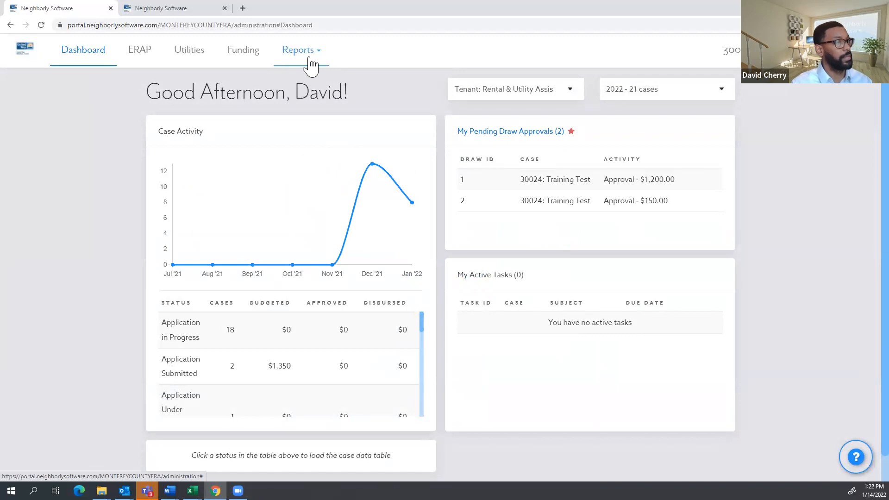
Revisit case 30024's incomplete app task and task list, noting the applicant's name.
{"action": "left_click", "coordinate": [734, 52]}
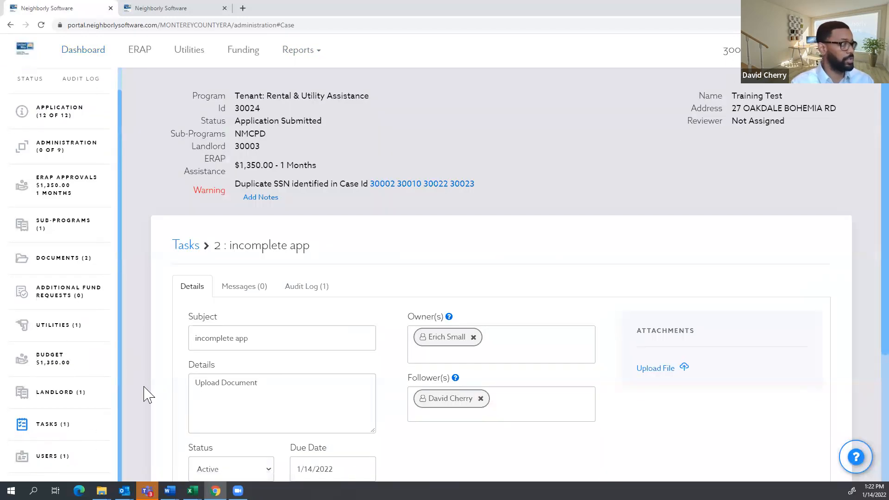
{"action": "left_click", "coordinate": [188, 250]}
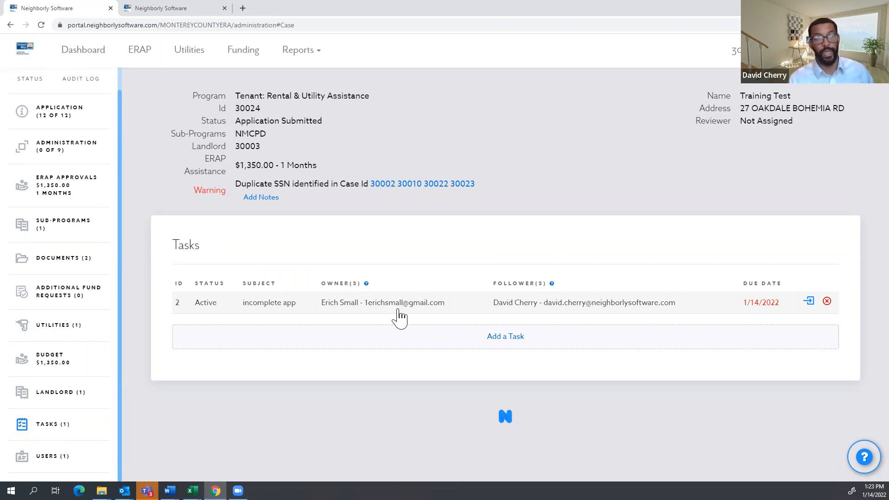
{"action": "left_click_drag", "start_coordinate": [797, 98], "coordinate": [740, 96]}
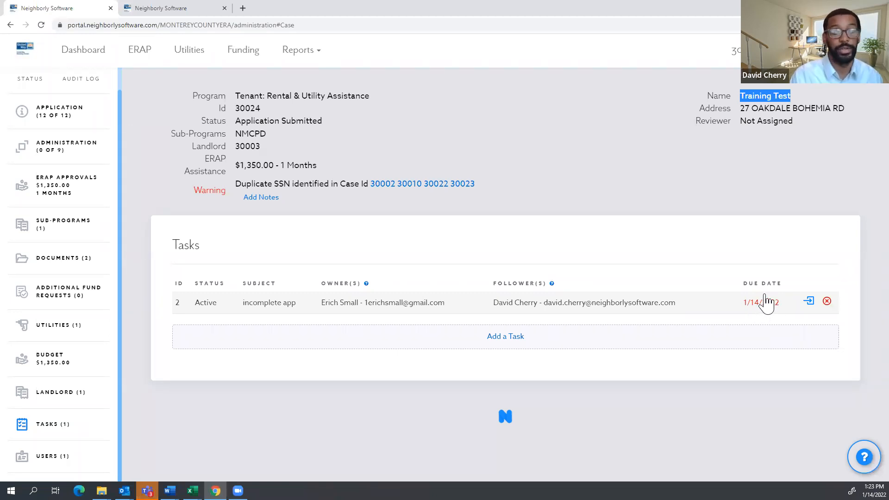
{"action": "left_click", "coordinate": [78, 52]}
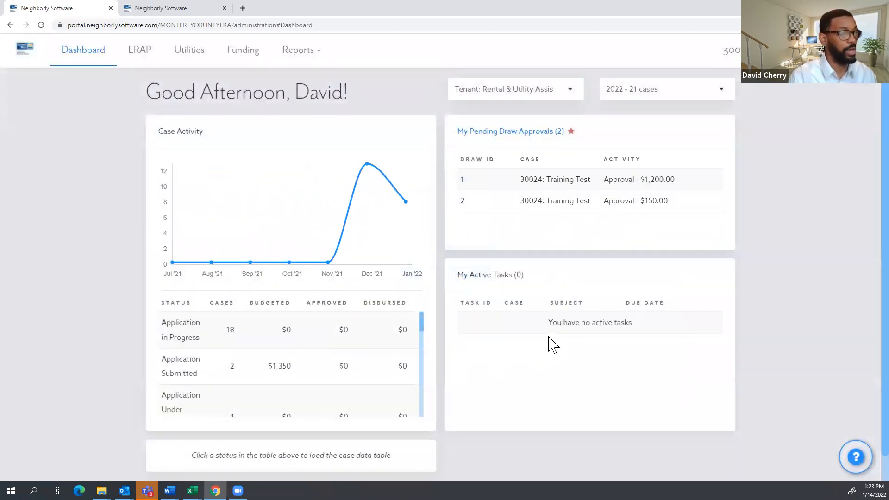
Confirm My Active Tasks shows 0, then review case 30024's Users section.
{"action": "left_click_drag", "start_coordinate": [535, 283], "coordinate": [459, 280]}
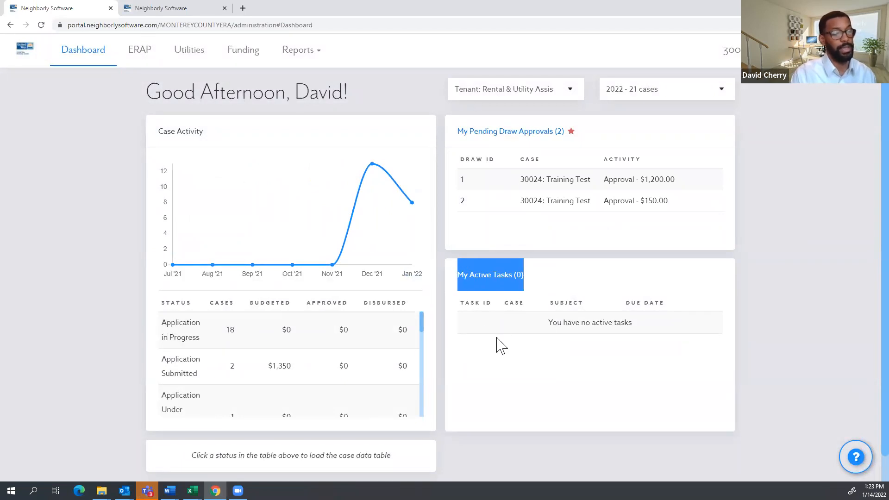
{"action": "left_click", "coordinate": [497, 338]}
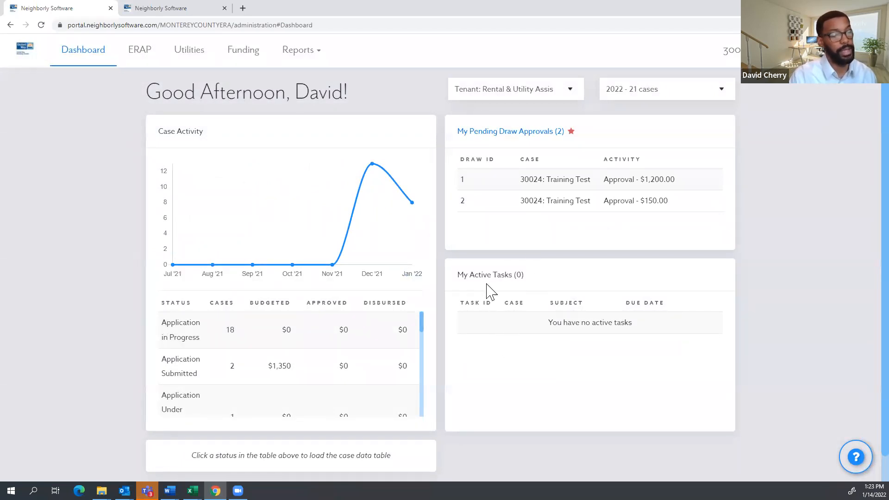
{"action": "left_click_drag", "start_coordinate": [490, 291], "coordinate": [460, 288]}
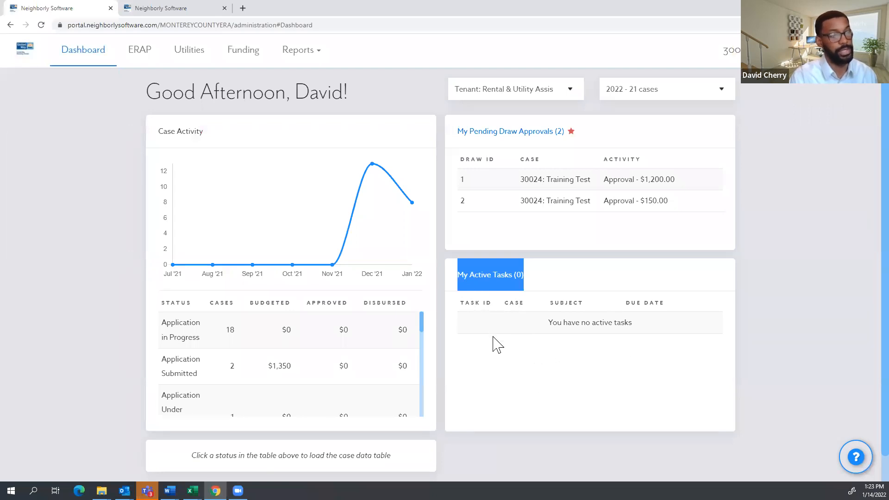
{"action": "left_click", "coordinate": [734, 56]}
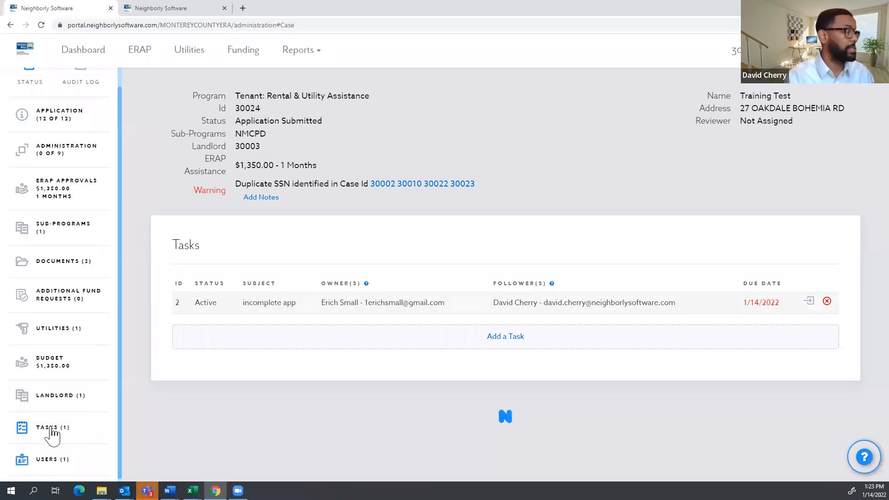
{"action": "left_click", "coordinate": [47, 468]}
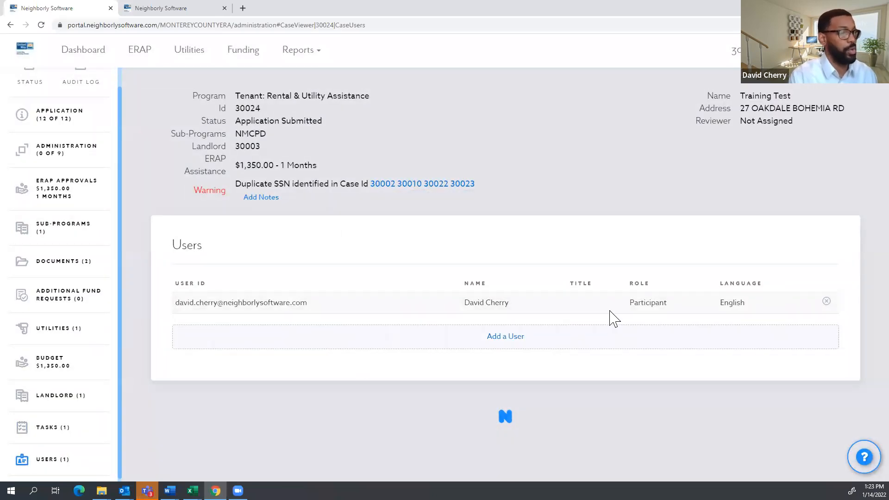
{"action": "left_click", "coordinate": [83, 52]}
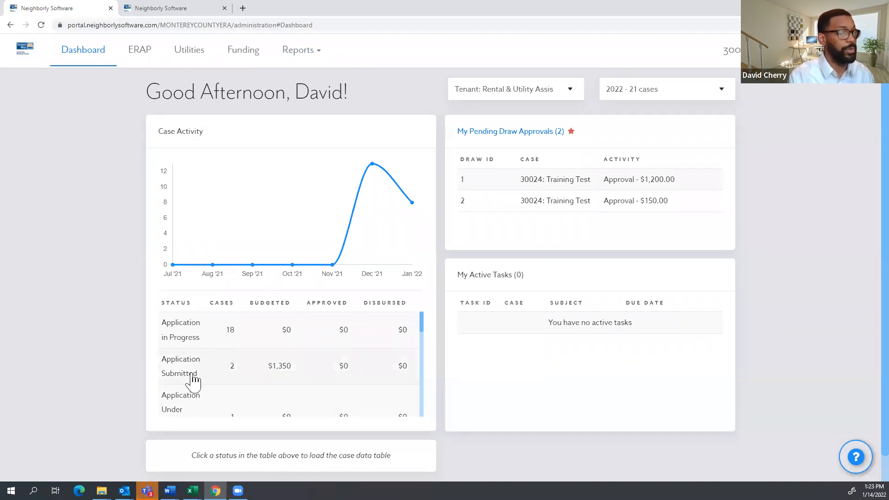
Open case 30024 from the Application Submitted list and show its Users section.
{"action": "left_click", "coordinate": [193, 380]}
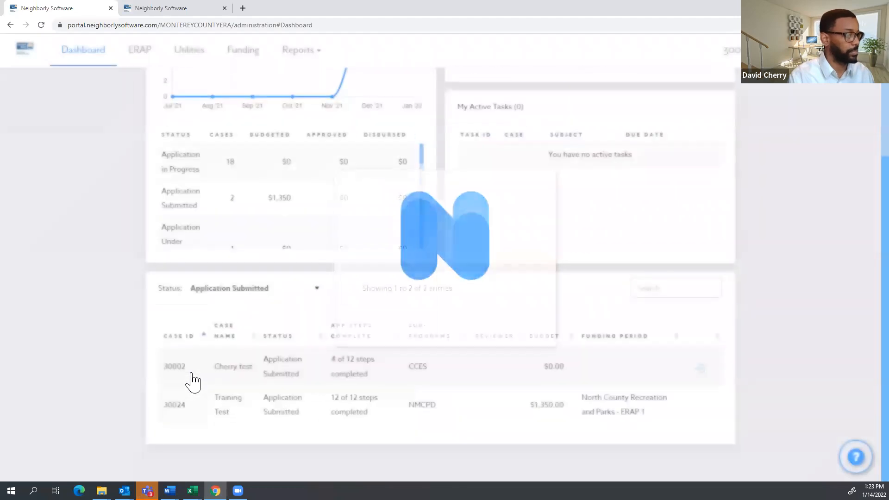
{"action": "left_click", "coordinate": [369, 410]}
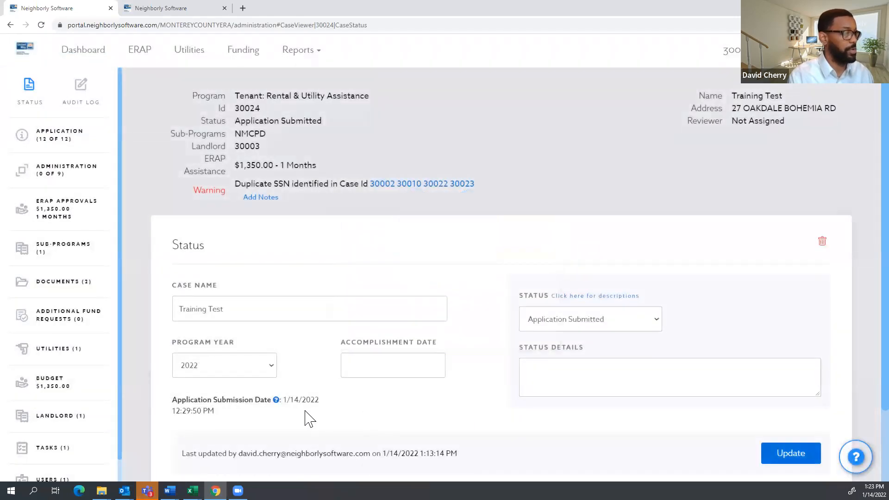
{"action": "scroll", "coordinate": [155, 326], "scroll_direction": "down", "scroll_amount": 2}
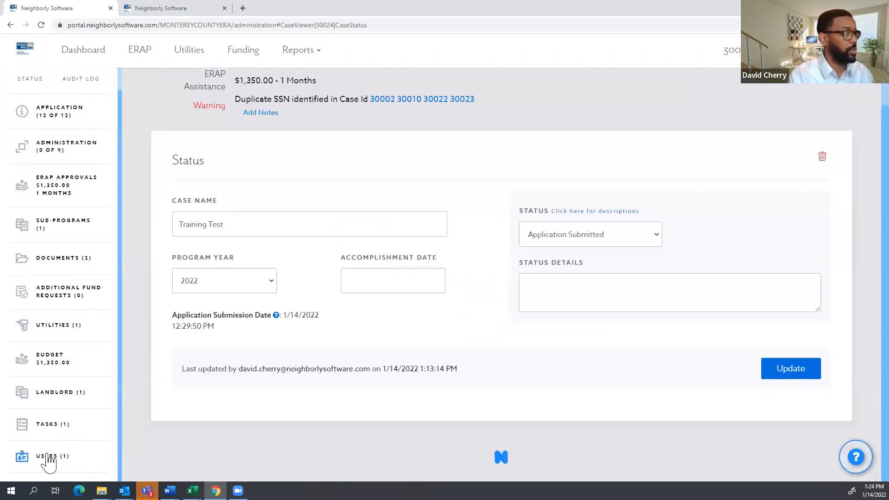
{"action": "left_click", "coordinate": [49, 458]}
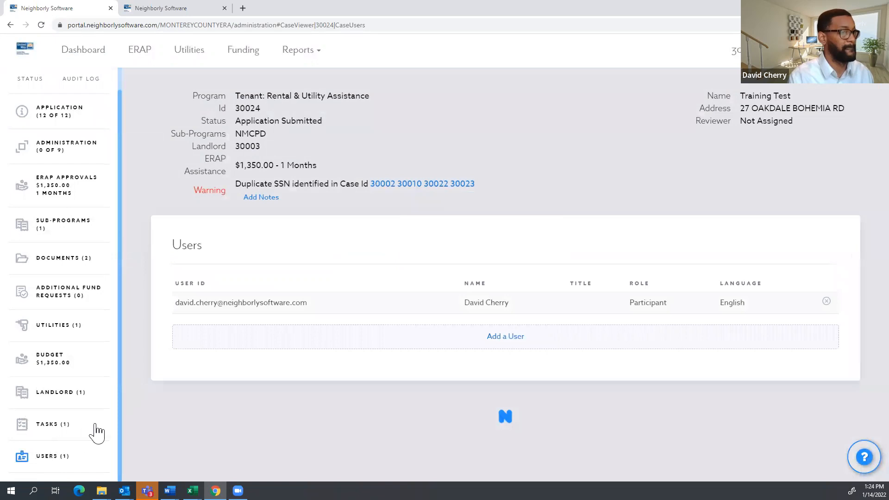
Add the City of Greenfield user to the case with the Reviewer role.
{"action": "left_click", "coordinate": [500, 341]}
{"action": "left_click", "coordinate": [481, 109]}
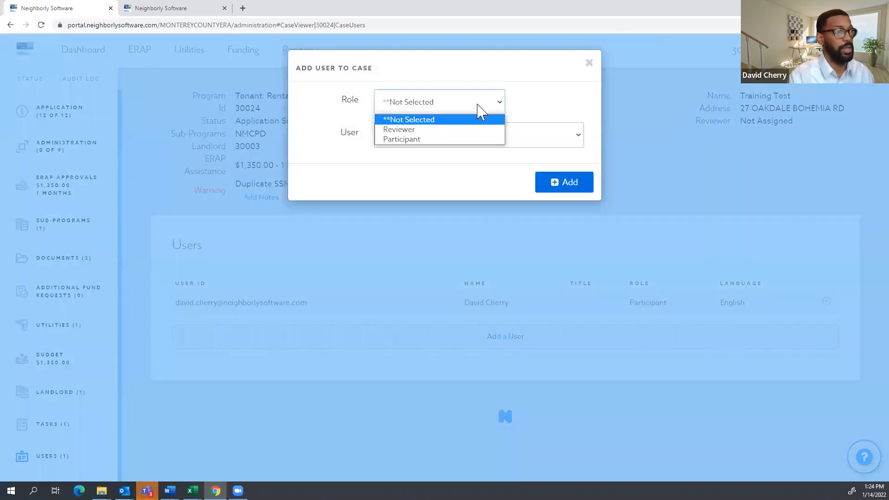
{"action": "left_click", "coordinate": [442, 129]}
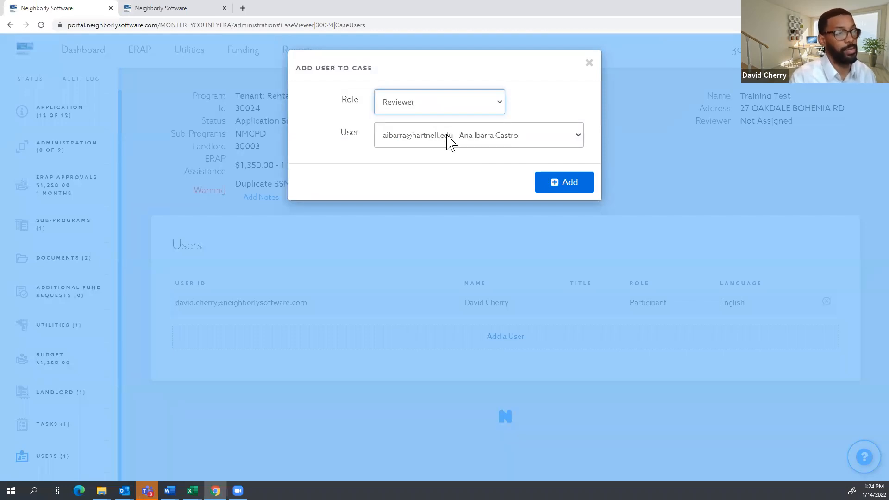
{"action": "left_click", "coordinate": [449, 141]}
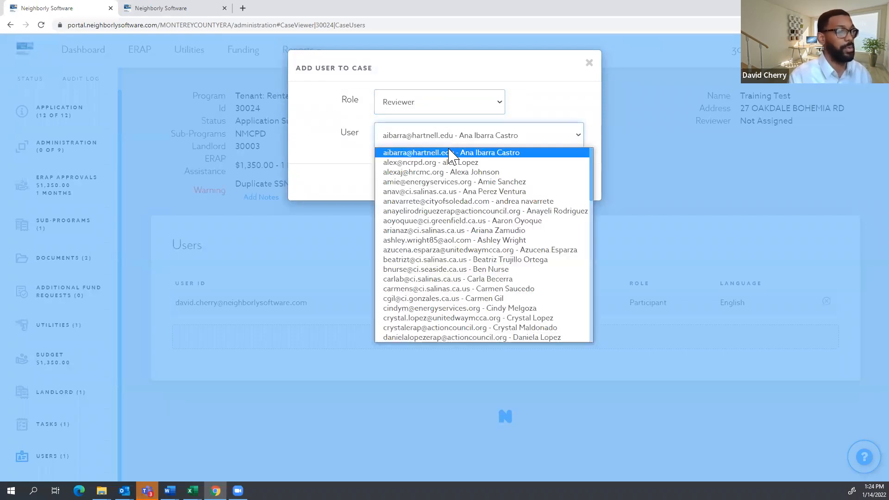
{"action": "scroll", "coordinate": [452, 176], "scroll_direction": "down", "scroll_amount": 15}
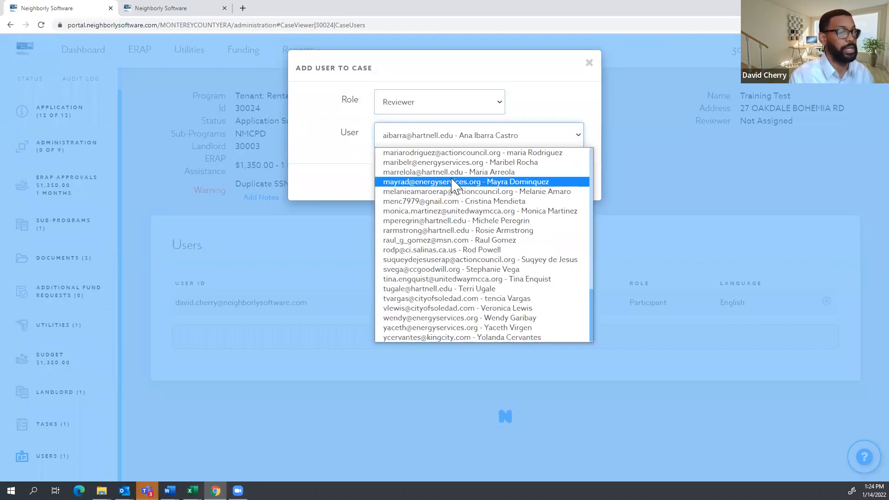
{"action": "scroll", "coordinate": [509, 301], "scroll_direction": "up", "scroll_amount": 15}
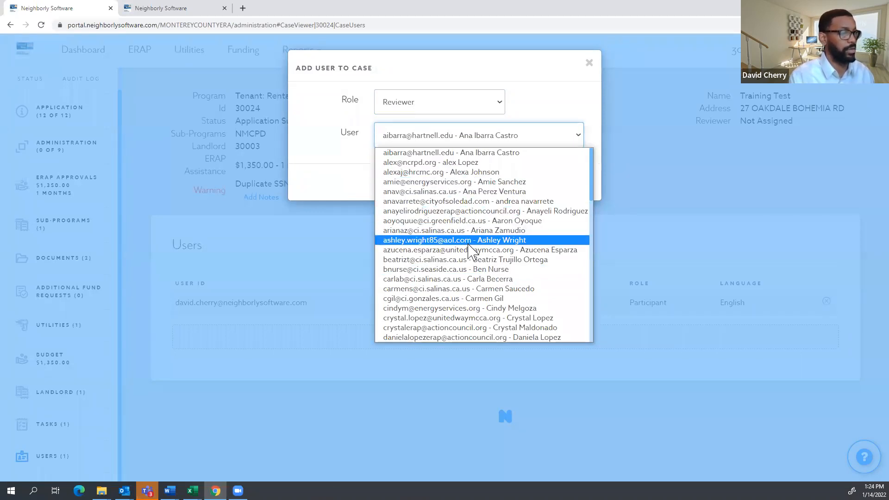
{"action": "left_click", "coordinate": [445, 221]}
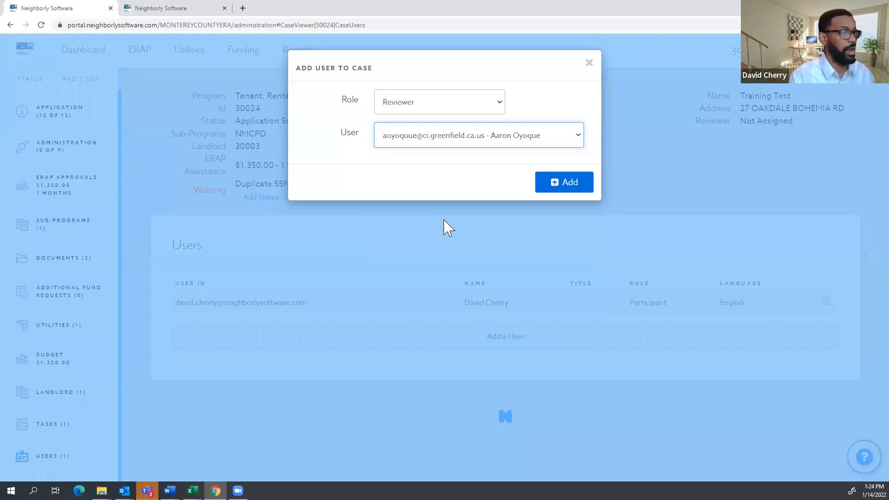
{"action": "left_click", "coordinate": [559, 192]}
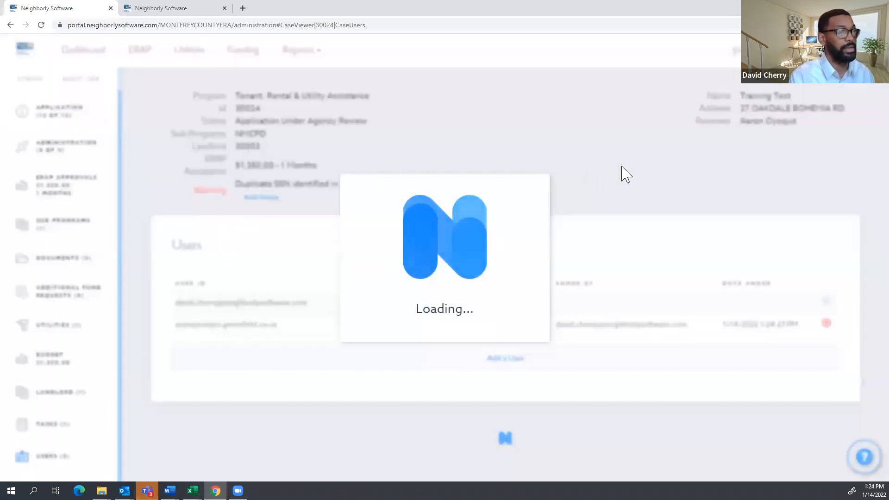
{"action": "left_click_drag", "start_coordinate": [744, 136], "coordinate": [701, 128]}
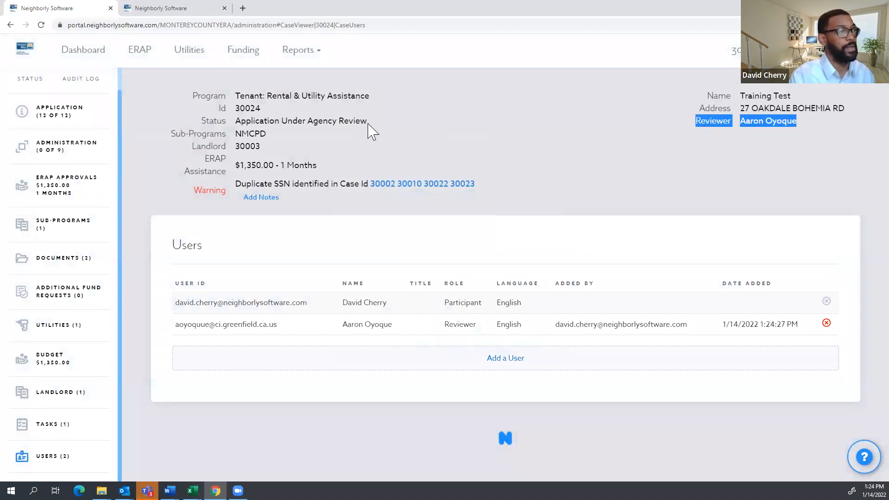
{"action": "left_click_drag", "start_coordinate": [379, 131], "coordinate": [200, 124]}
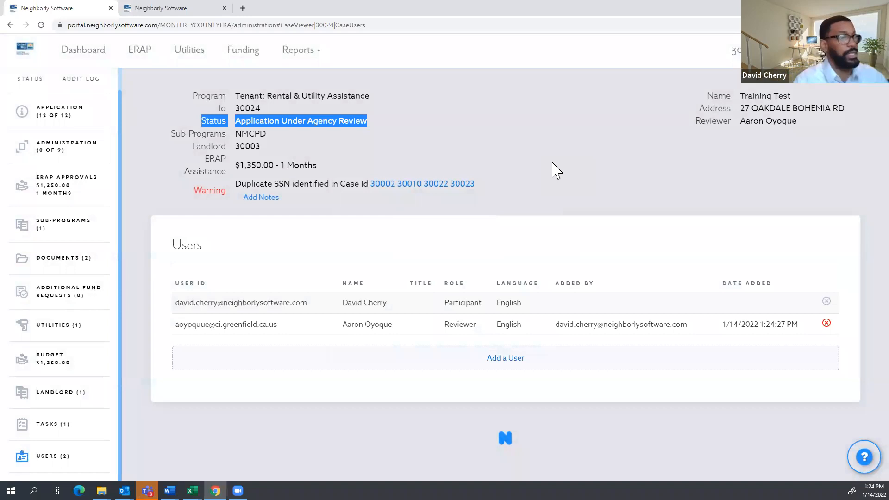
{"action": "left_click", "coordinate": [766, 141]}
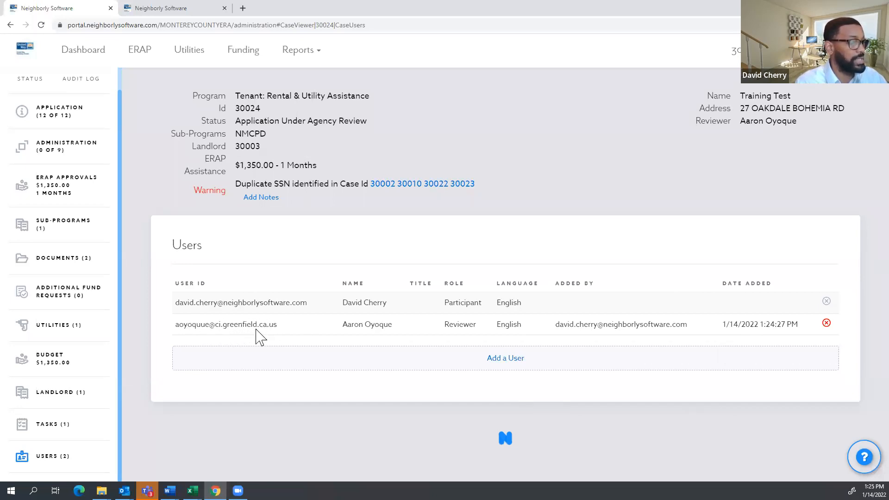
{"action": "left_click", "coordinate": [79, 52]}
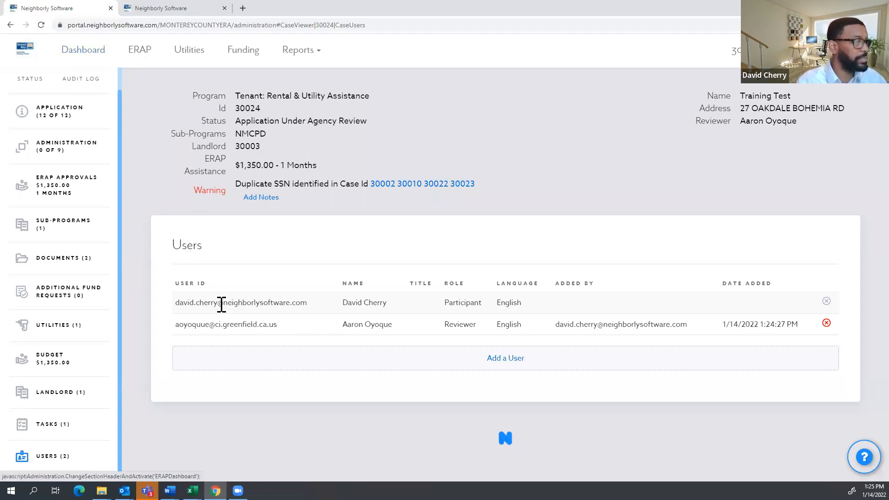
From the Dashboard, open the Waitlist report under Reports.
{"action": "left_click", "coordinate": [101, 54]}
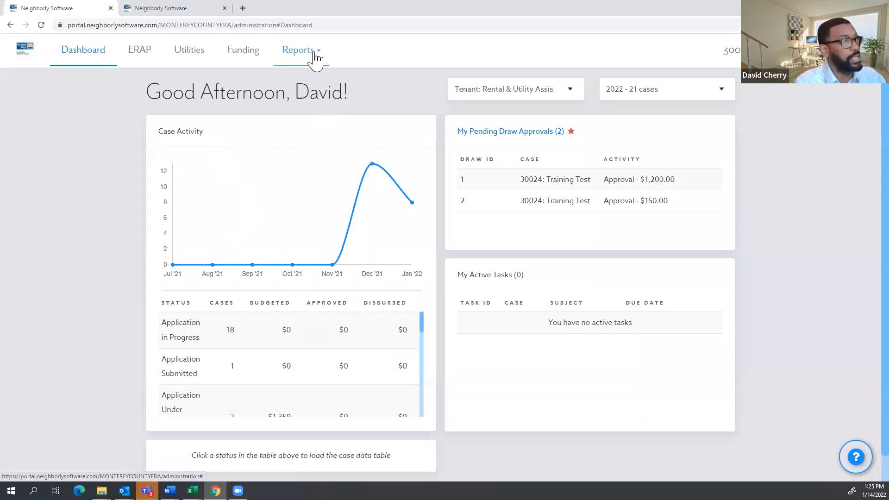
{"action": "left_click", "coordinate": [305, 53]}
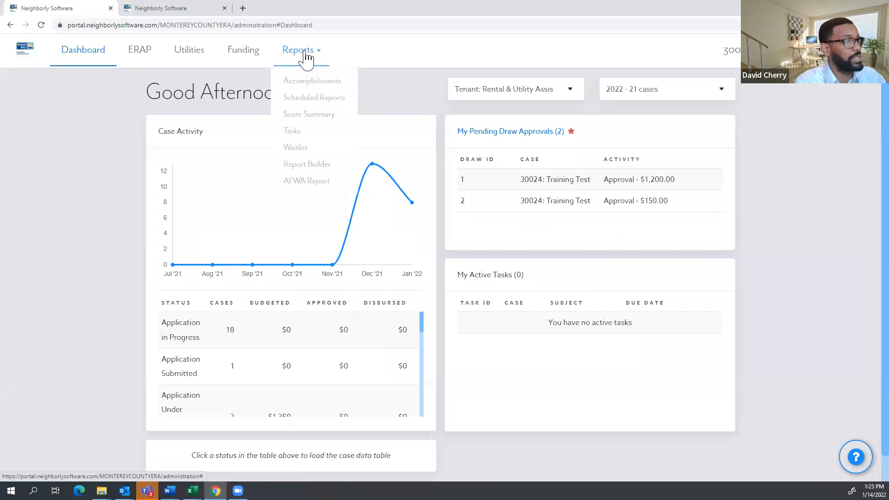
{"action": "left_click", "coordinate": [304, 152]}
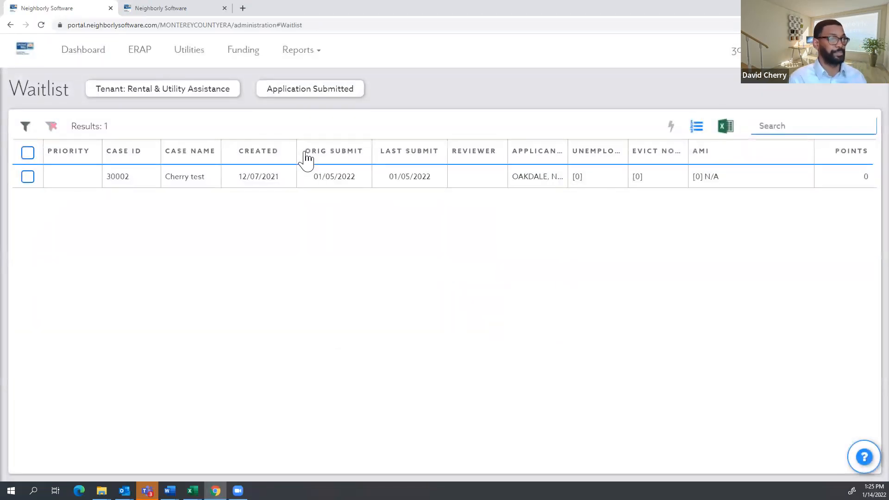
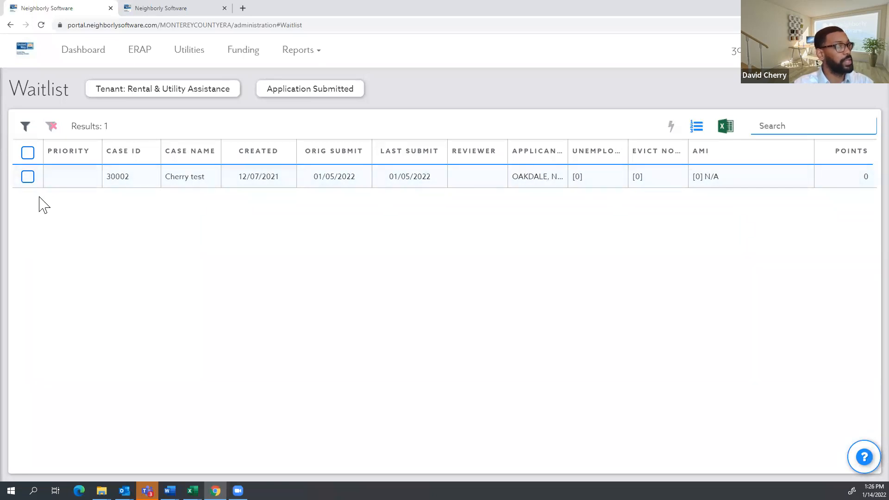
Bulk-move waitlisted case 30002 to Application Under Agency Review, assigned to a Reviewer-role user.
{"action": "left_click", "coordinate": [28, 177]}
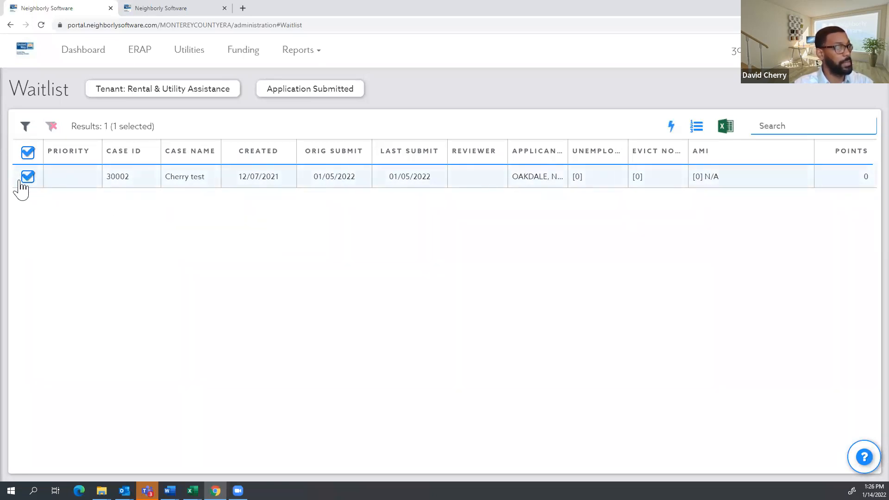
{"action": "left_click", "coordinate": [672, 128]}
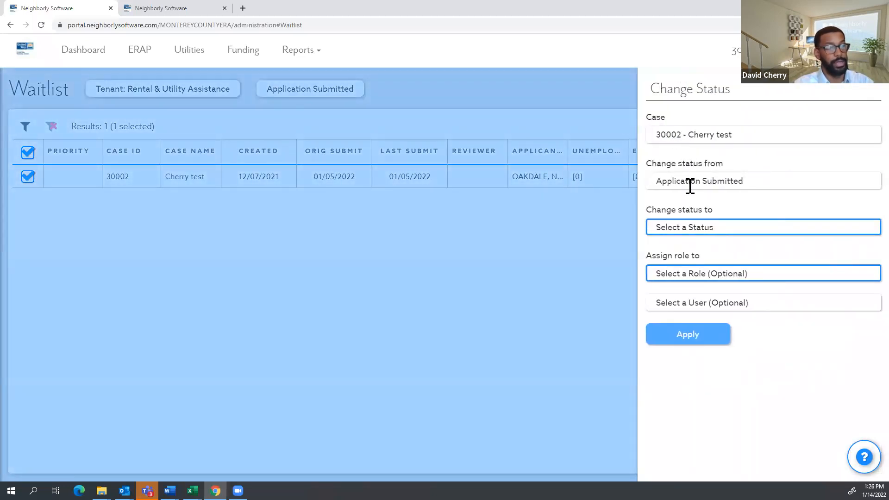
{"action": "left_click", "coordinate": [684, 229]}
{"action": "left_click", "coordinate": [709, 317]}
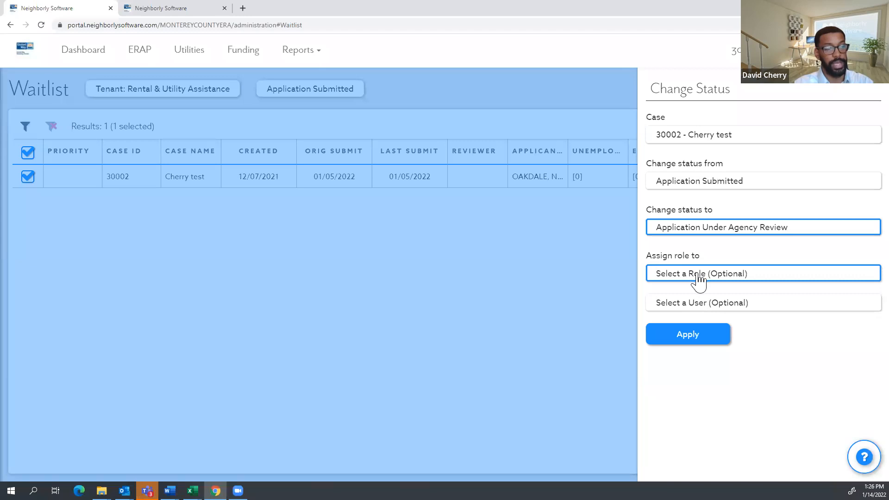
{"action": "left_click", "coordinate": [698, 277]}
{"action": "left_click", "coordinate": [692, 298]}
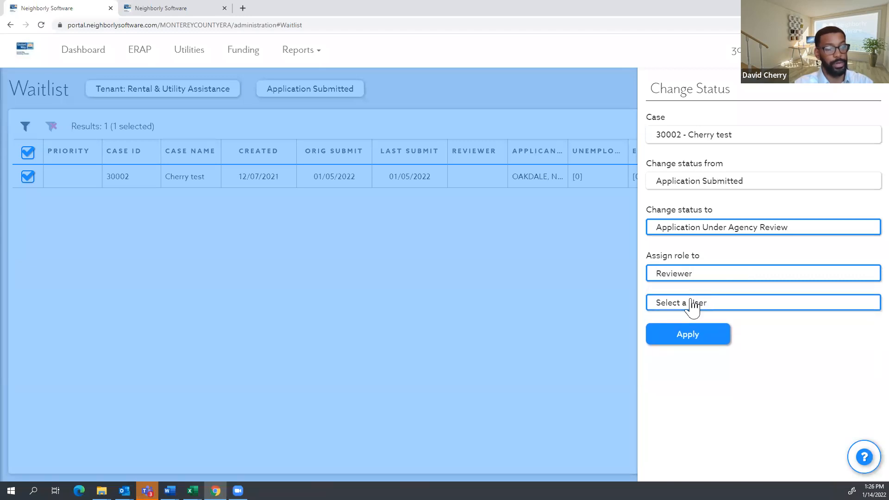
{"action": "left_click", "coordinate": [692, 305]}
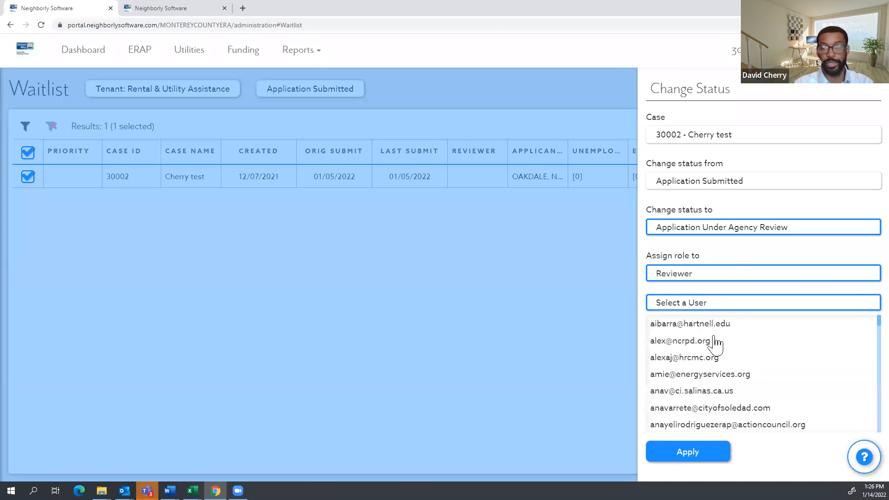
{"action": "scroll", "coordinate": [715, 345], "scroll_direction": "down", "scroll_amount": 10}
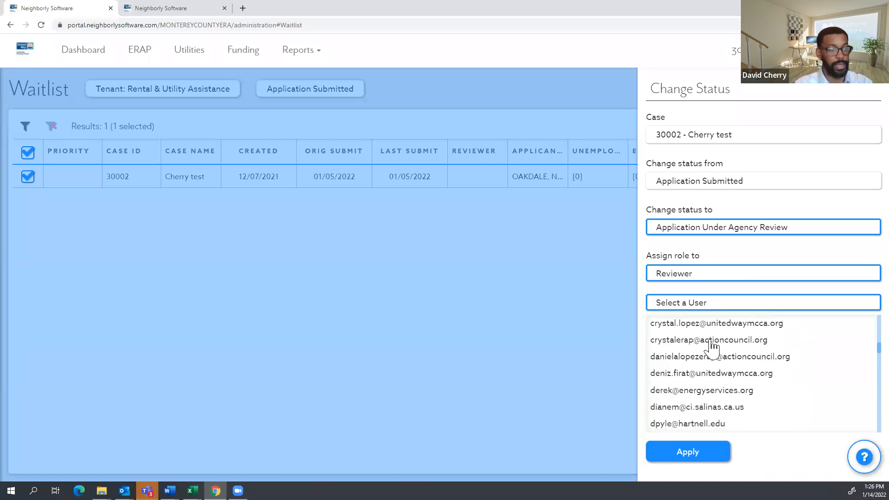
{"action": "scroll", "coordinate": [711, 347], "scroll_direction": "down", "scroll_amount": 10}
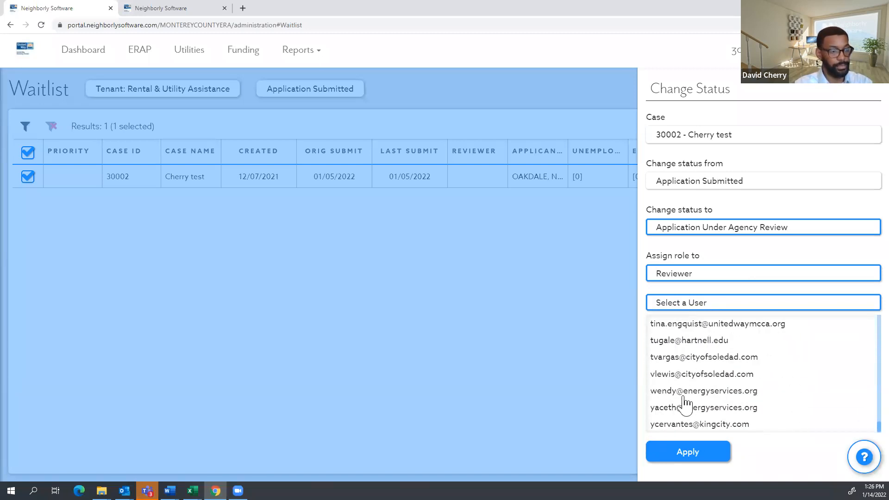
{"action": "left_click", "coordinate": [702, 342]}
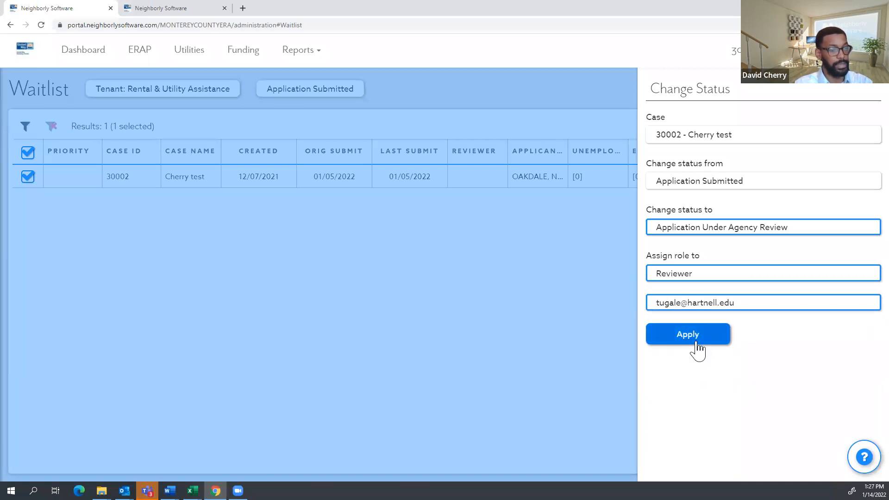
{"action": "left_click", "coordinate": [695, 341]}
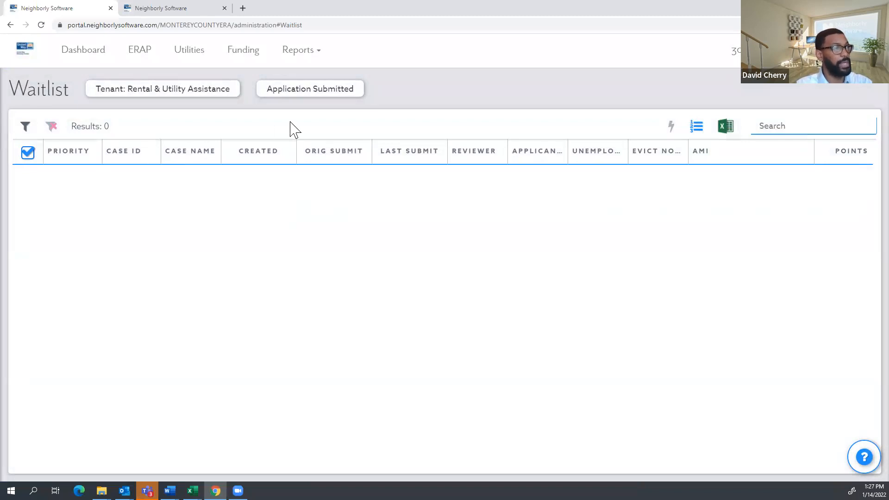
Revert case 30002 from Agency Review to Application Submitted, then go back to the Dashboard.
{"action": "left_click", "coordinate": [79, 55]}
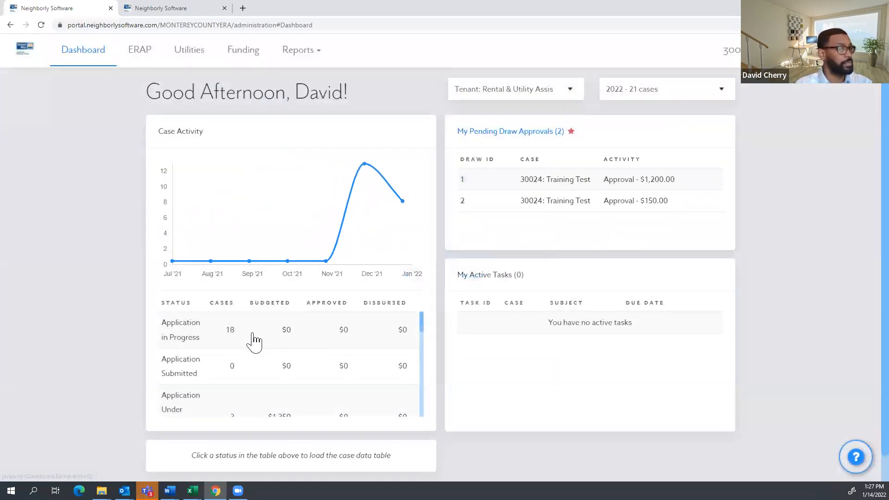
{"action": "scroll", "coordinate": [226, 370], "scroll_direction": "down", "scroll_amount": 1}
{"action": "left_click", "coordinate": [229, 379]}
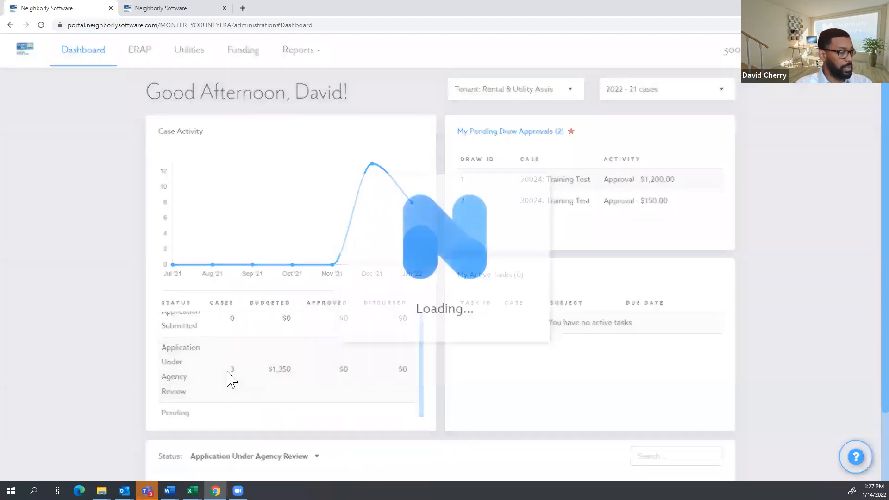
{"action": "left_click", "coordinate": [477, 370]}
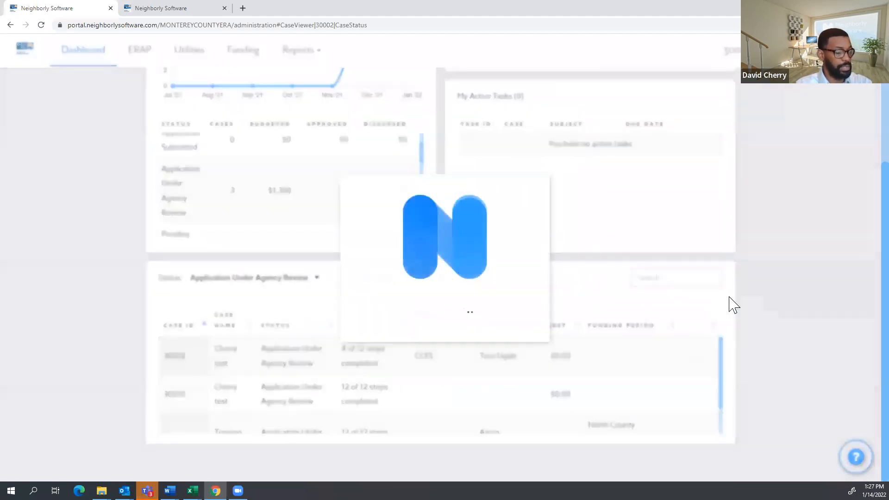
{"action": "left_click", "coordinate": [611, 308]}
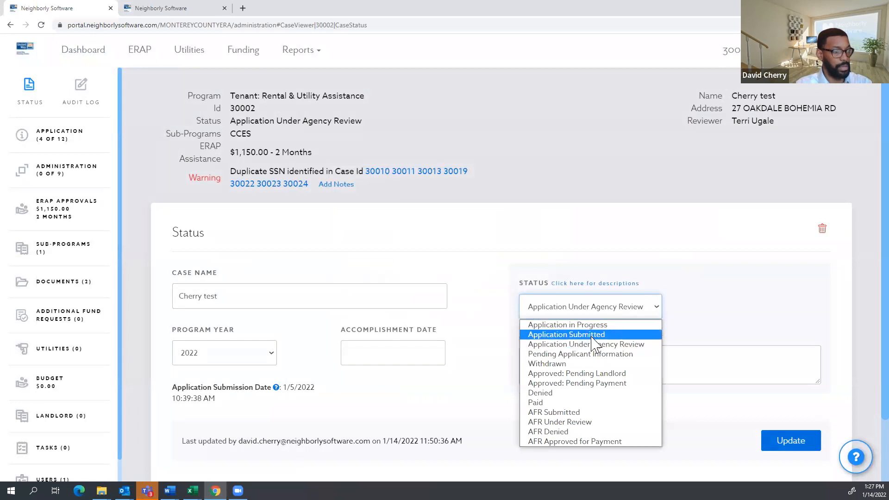
{"action": "left_click", "coordinate": [593, 334]}
{"action": "left_click", "coordinate": [769, 441]}
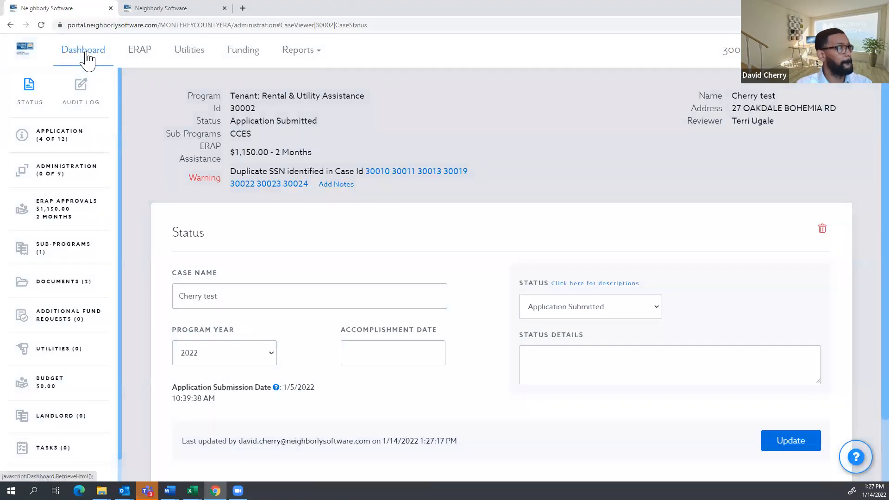
{"action": "left_click", "coordinate": [88, 58]}
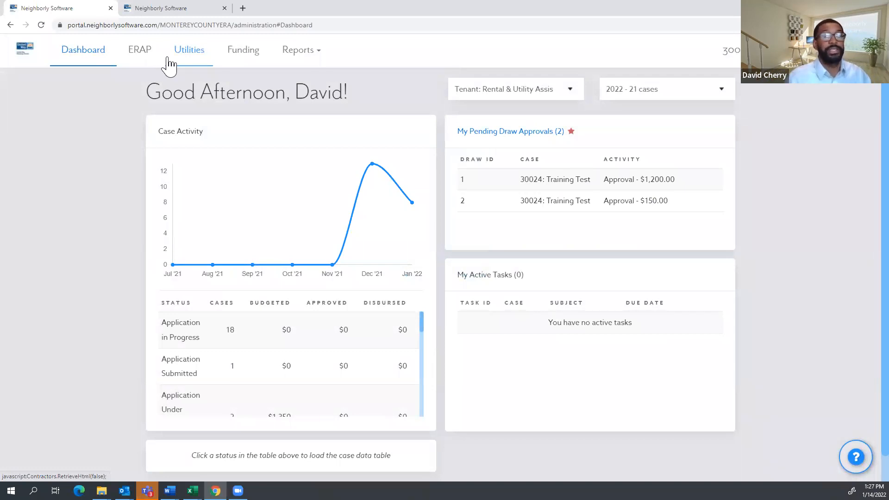
Check the Waitlist report, then return to the Dashboard.
{"action": "left_click", "coordinate": [294, 55]}
{"action": "left_click", "coordinate": [297, 147]}
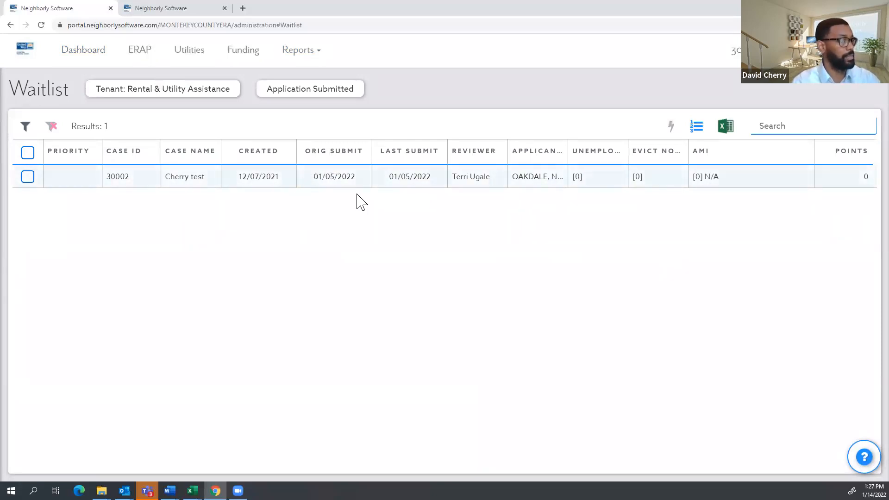
{"action": "left_click", "coordinate": [95, 51]}
{"action": "scroll", "coordinate": [242, 393], "scroll_direction": "down", "scroll_amount": 1}
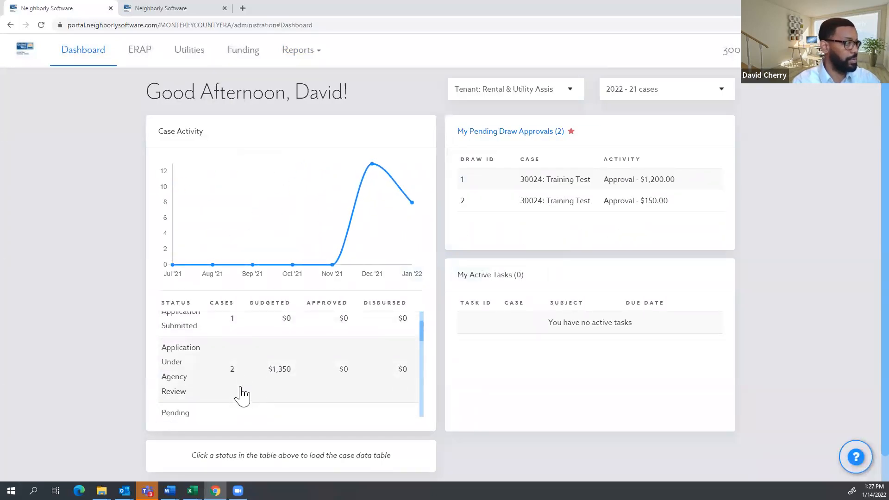
{"action": "scroll", "coordinate": [227, 369], "scroll_direction": "down", "scroll_amount": 2}
{"action": "scroll", "coordinate": [227, 369], "scroll_direction": "up", "scroll_amount": 4}
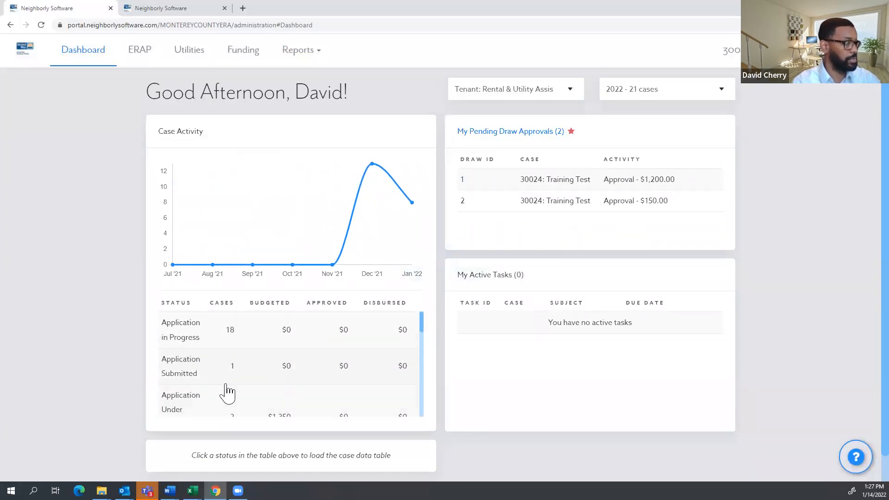
{"action": "scroll", "coordinate": [227, 398], "scroll_direction": "down", "scroll_amount": 1}
Change case 30024 from Application Under Agency Review to Application Submitted.
{"action": "left_click", "coordinate": [218, 383]}
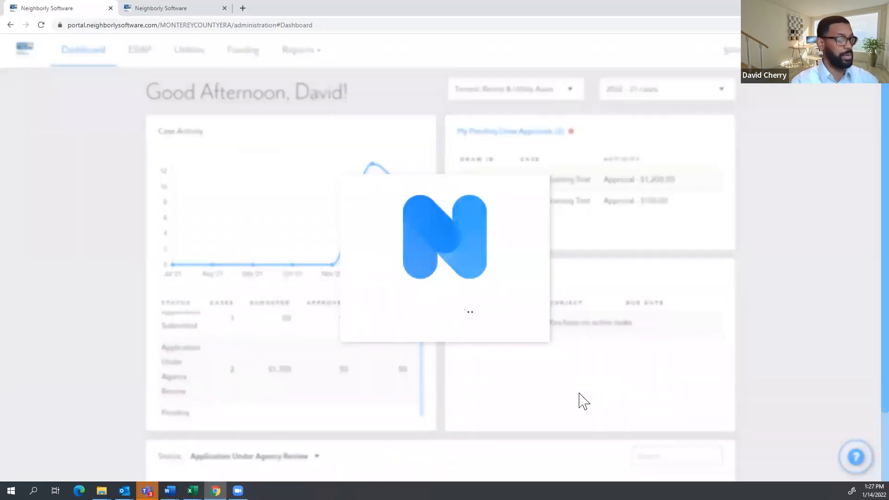
{"action": "scroll", "coordinate": [576, 377], "scroll_direction": "down", "scroll_amount": 3}
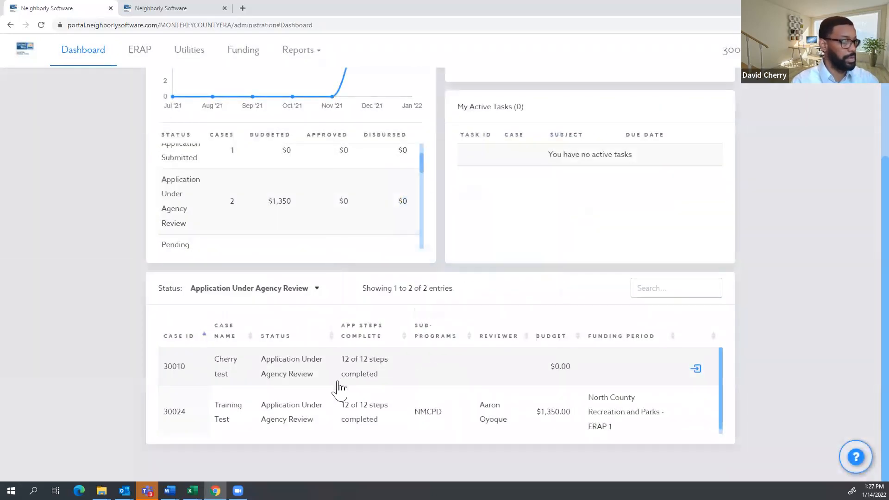
{"action": "left_click", "coordinate": [632, 423]}
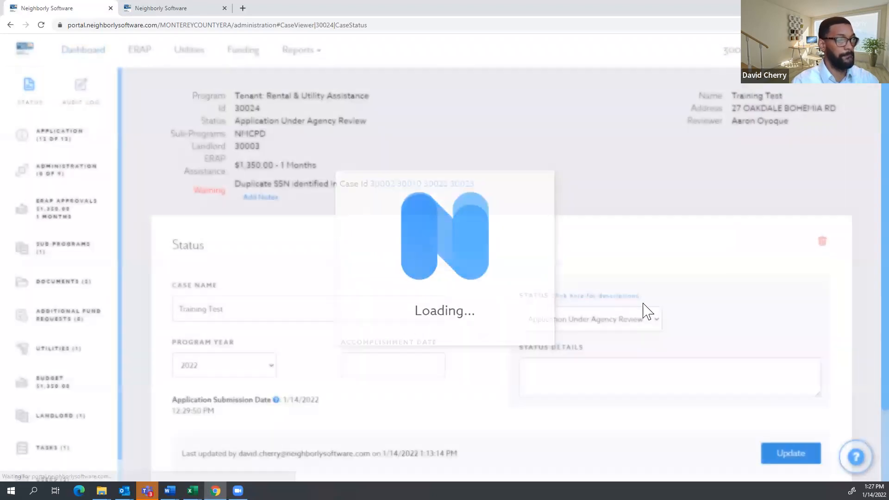
{"action": "left_click", "coordinate": [636, 319]}
{"action": "left_click", "coordinate": [602, 347]}
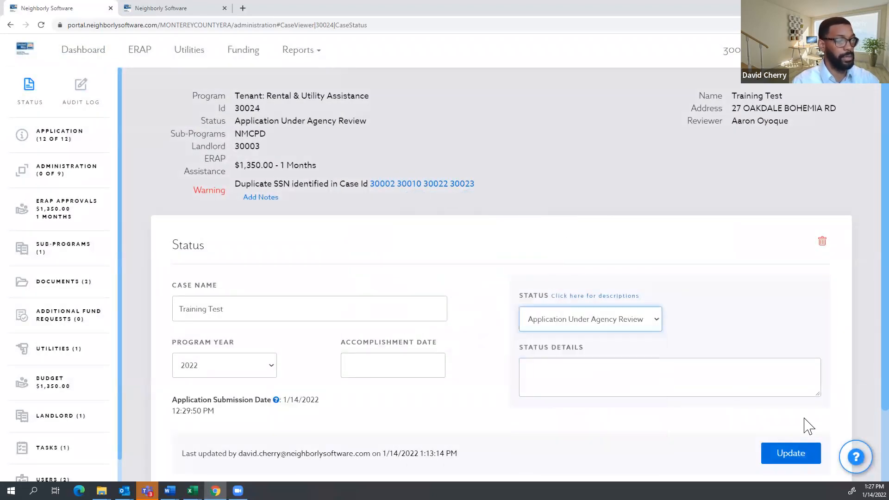
{"action": "left_click", "coordinate": [800, 457]}
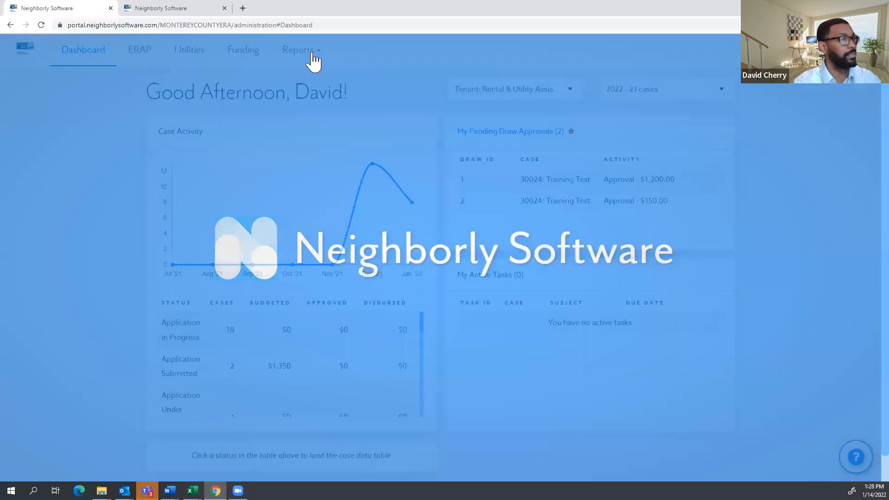
Open the Waitlist report and filter it to cases scoring 20 points.
{"action": "mouse_move", "coordinate": [312, 60]}
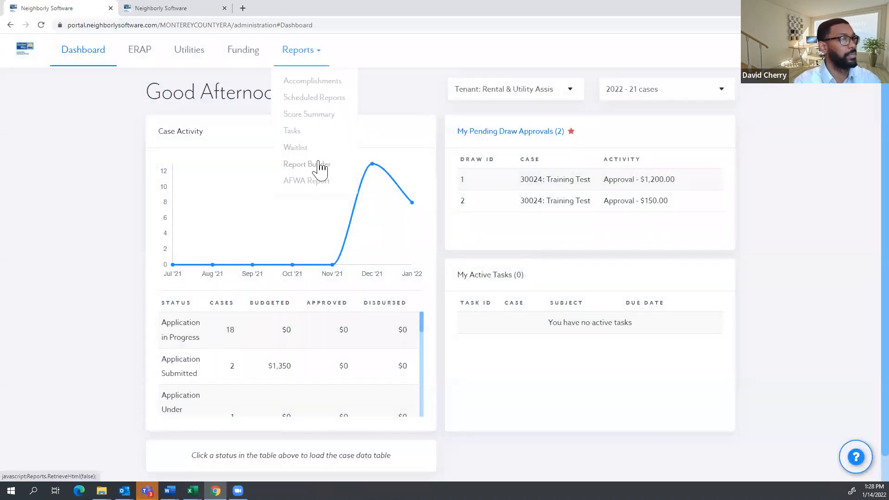
{"action": "left_click", "coordinate": [310, 148]}
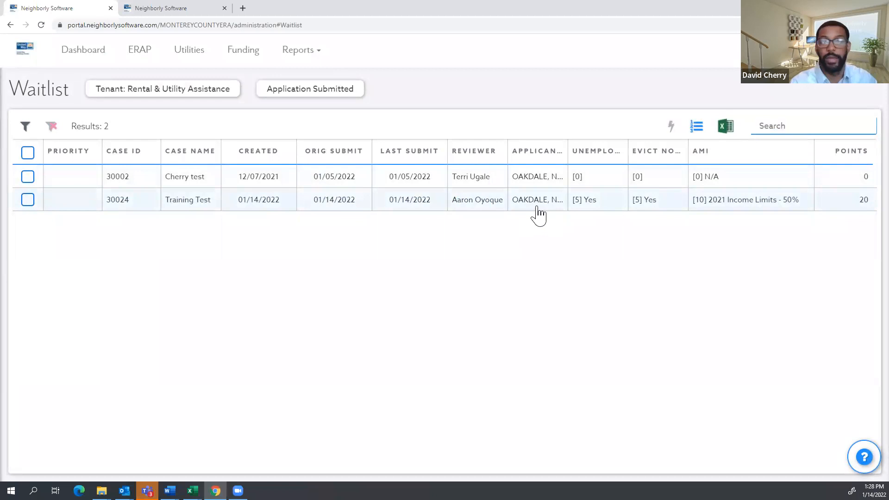
{"action": "left_click", "coordinate": [26, 126]}
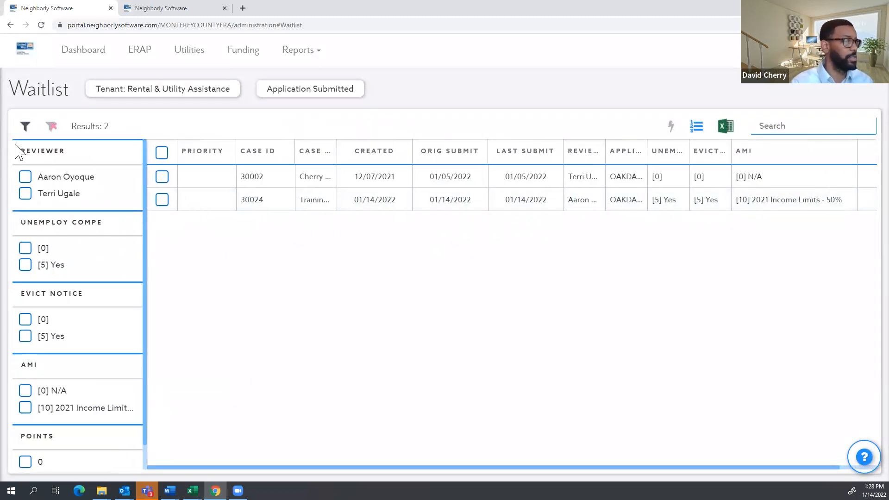
{"action": "scroll", "coordinate": [42, 228], "scroll_direction": "down", "scroll_amount": 1}
{"action": "scroll", "coordinate": [37, 241], "scroll_direction": "up", "scroll_amount": 1}
{"action": "scroll", "coordinate": [23, 278], "scroll_direction": "down", "scroll_amount": 1}
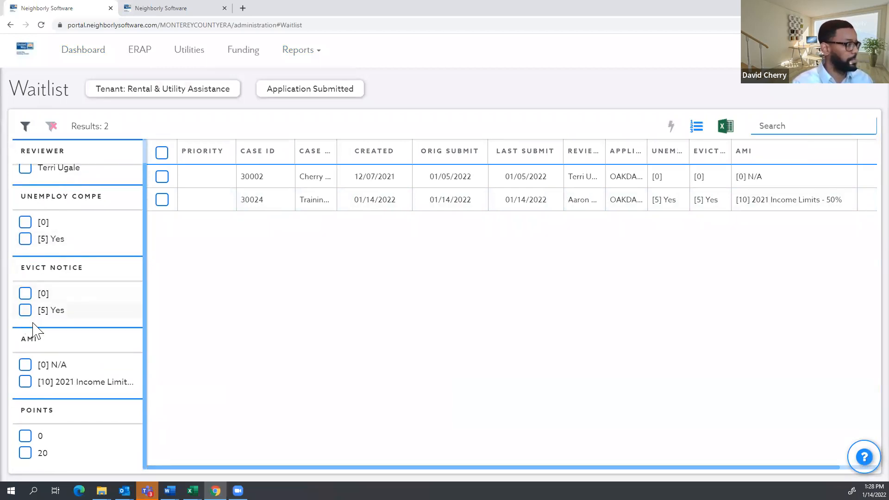
{"action": "left_click", "coordinate": [25, 453]}
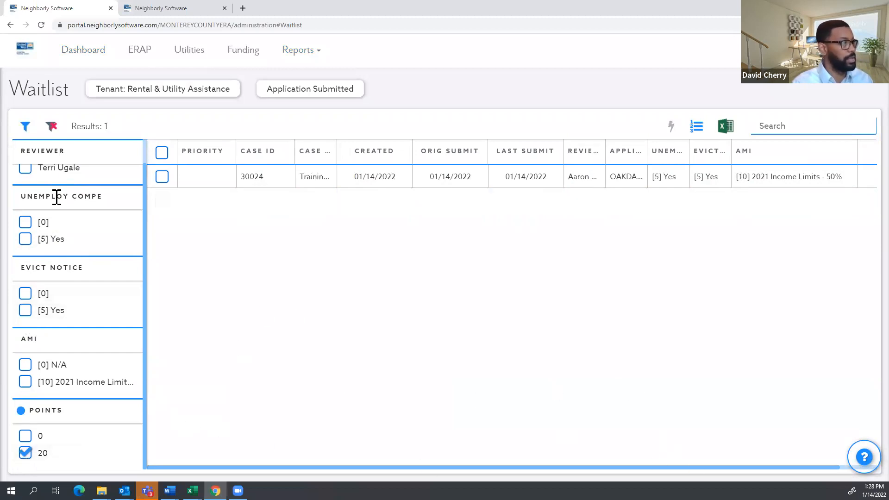
Collapse the filter panel so the full waitlist table with its Points column shows.
{"action": "left_click", "coordinate": [25, 127]}
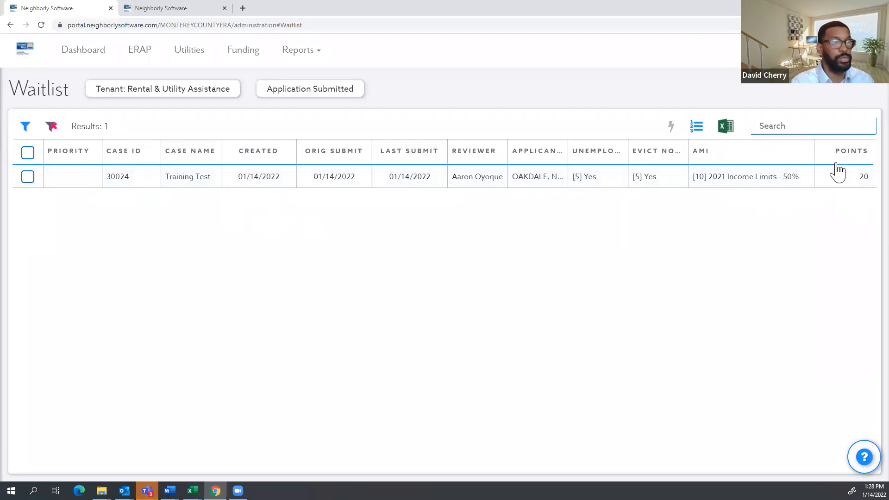
{"action": "left_click", "coordinate": [26, 126]}
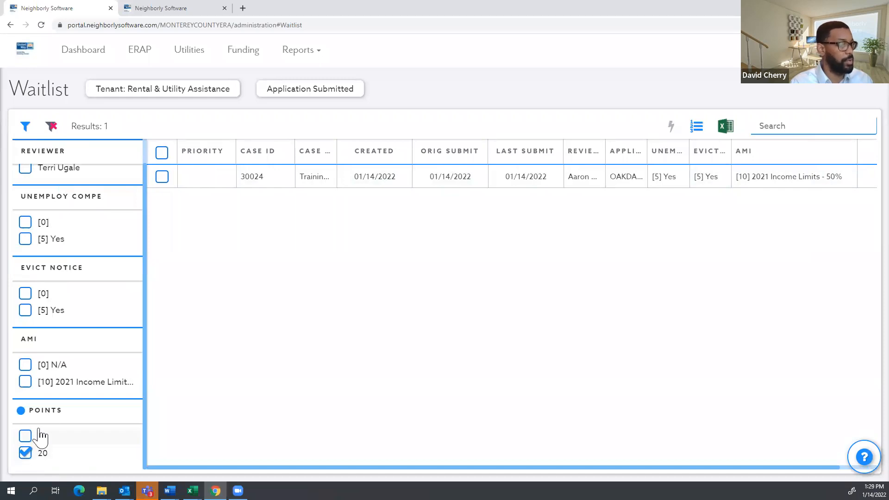
{"action": "scroll", "coordinate": [26, 337], "scroll_direction": "up", "scroll_amount": 1}
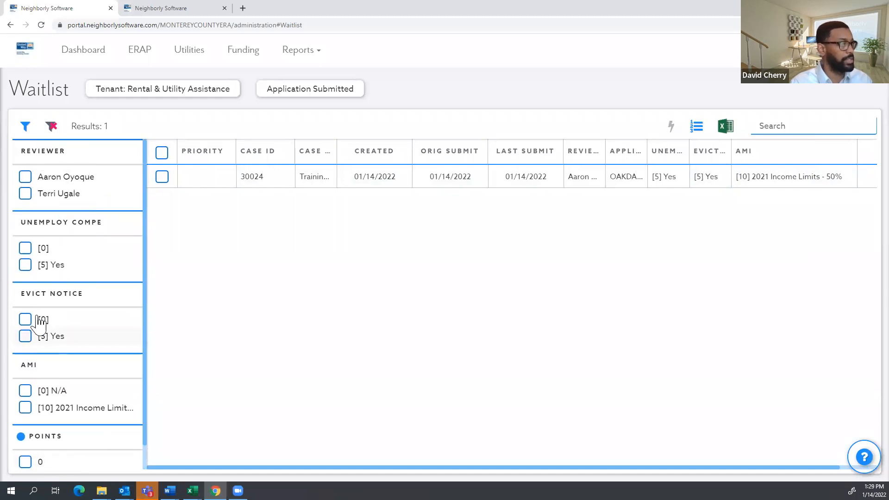
{"action": "left_click", "coordinate": [23, 128]}
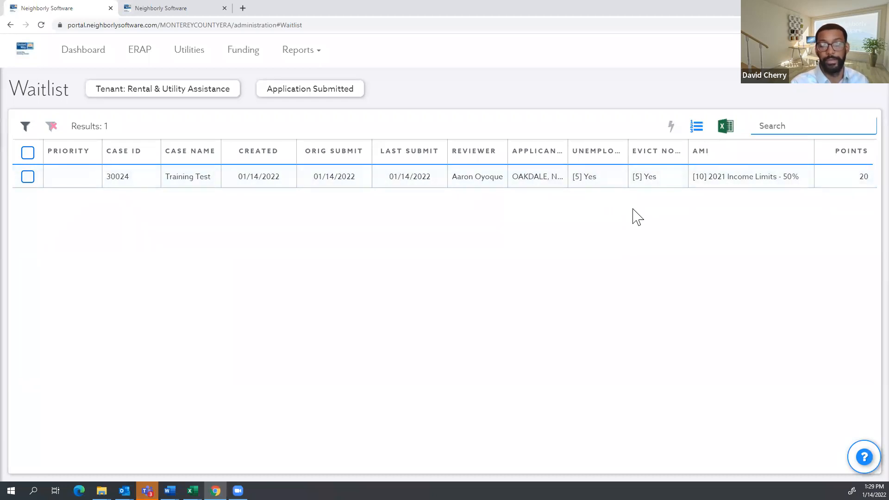
Review the Application Submitted cases and the Waitlist report, then return to the Dashboard.
{"action": "left_click", "coordinate": [99, 65]}
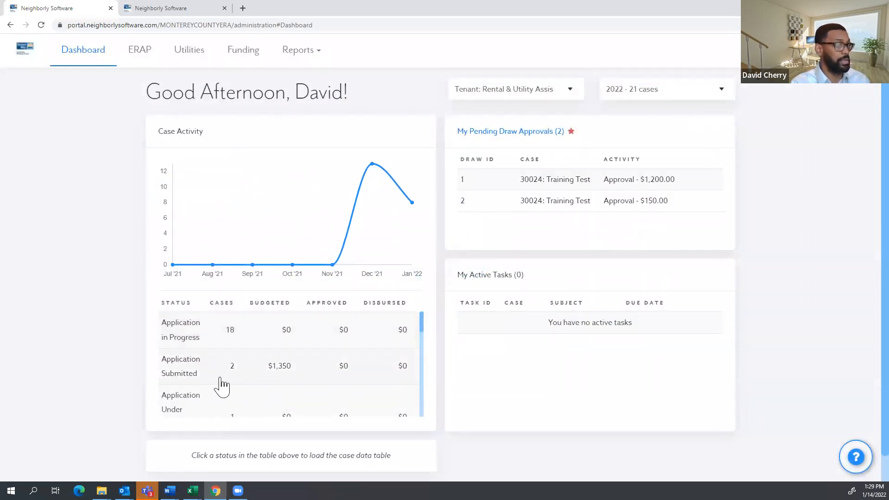
{"action": "left_click", "coordinate": [210, 366]}
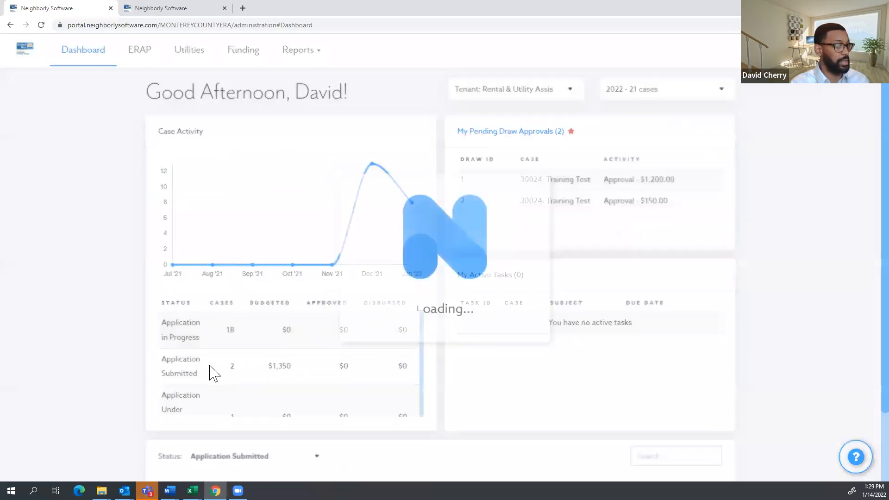
{"action": "scroll", "coordinate": [236, 364], "scroll_direction": "down", "scroll_amount": 4}
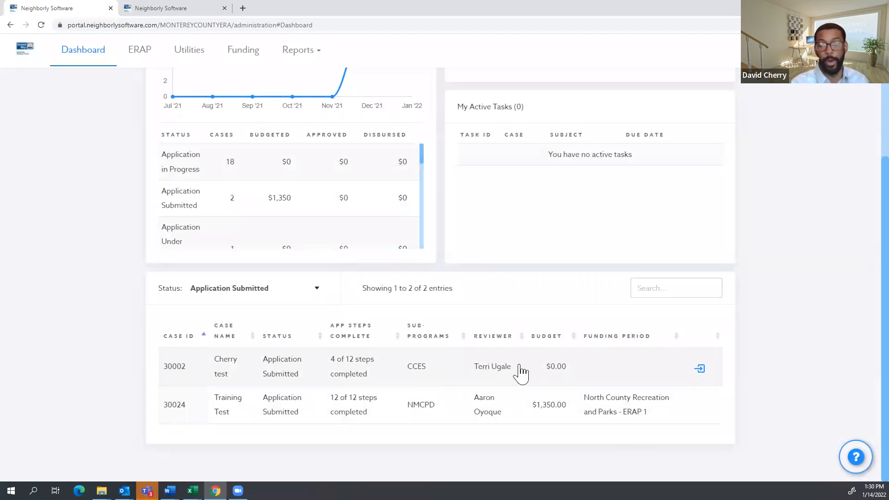
{"action": "scroll", "coordinate": [306, 175], "scroll_direction": "up", "scroll_amount": 3}
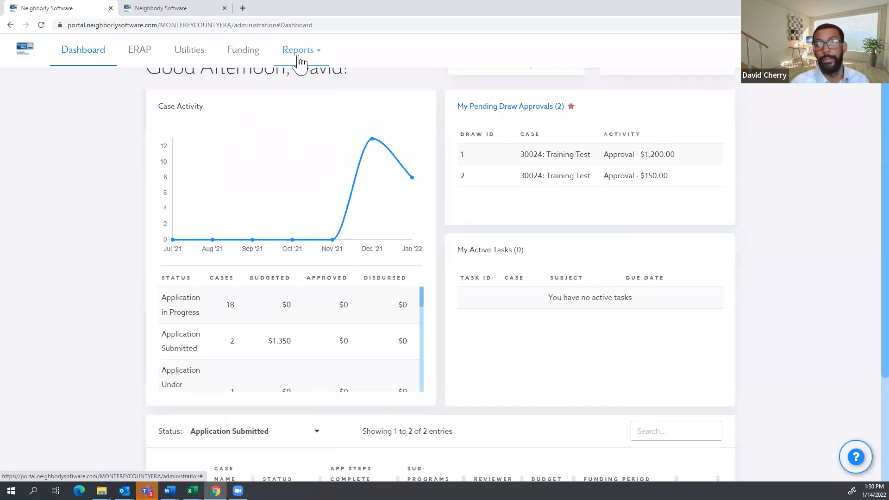
{"action": "left_click", "coordinate": [299, 58]}
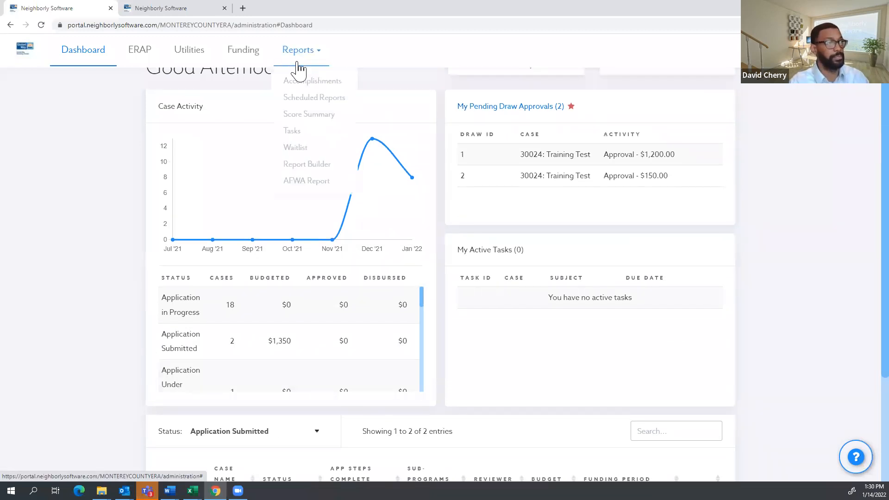
{"action": "left_click", "coordinate": [302, 153]}
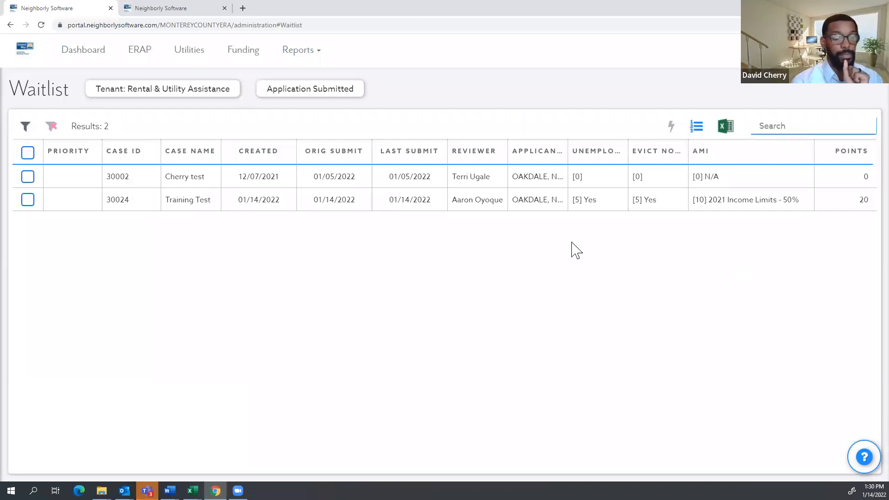
{"action": "left_click", "coordinate": [78, 59]}
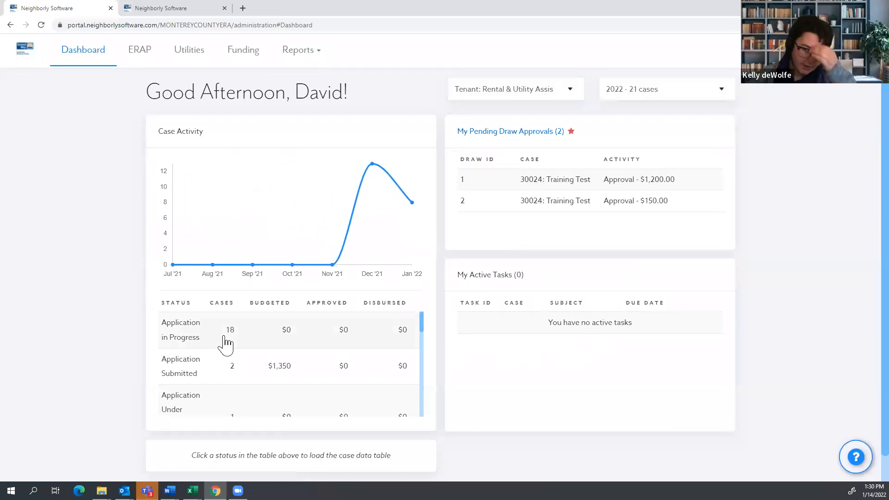
Load the Application Submitted case table, showing cases 30002 and 30024.
{"action": "left_click", "coordinate": [204, 371]}
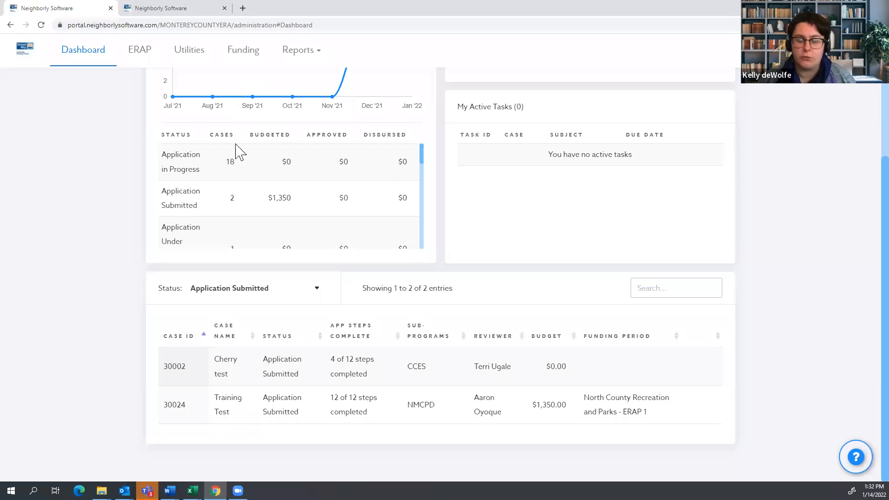
Open case 30002, Cherry test, and show its assigned users.
{"action": "left_click", "coordinate": [488, 384]}
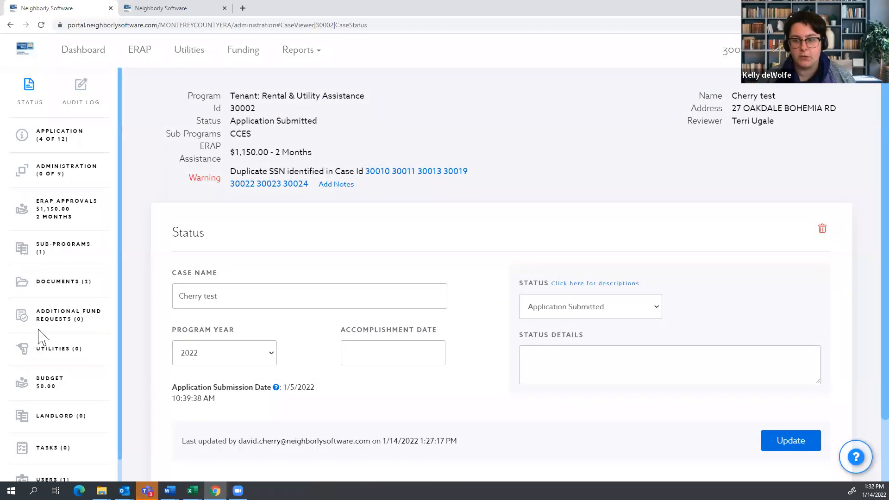
{"action": "scroll", "coordinate": [59, 398], "scroll_direction": "down", "scroll_amount": 2}
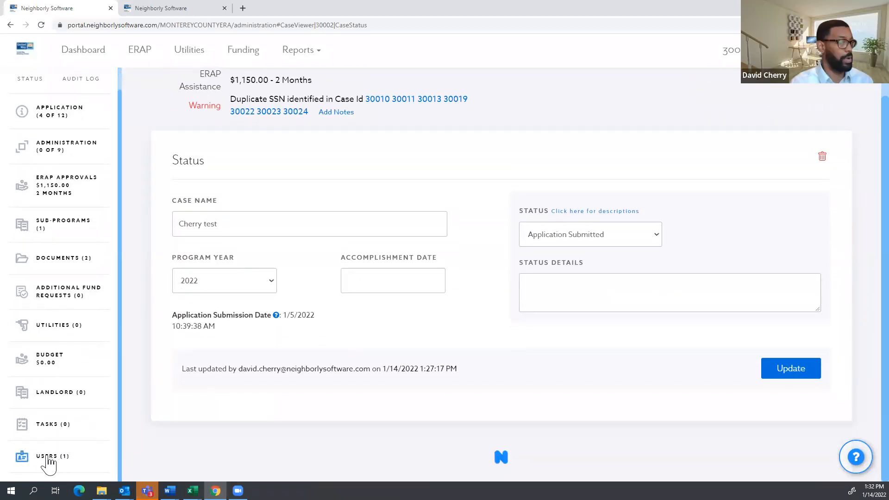
{"action": "left_click", "coordinate": [52, 462]}
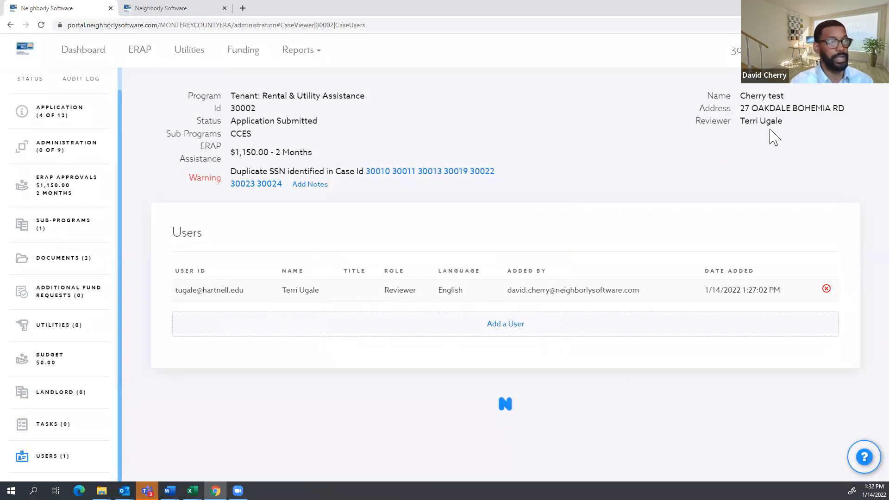
{"action": "left_click", "coordinate": [506, 324]}
{"action": "left_click", "coordinate": [589, 63]}
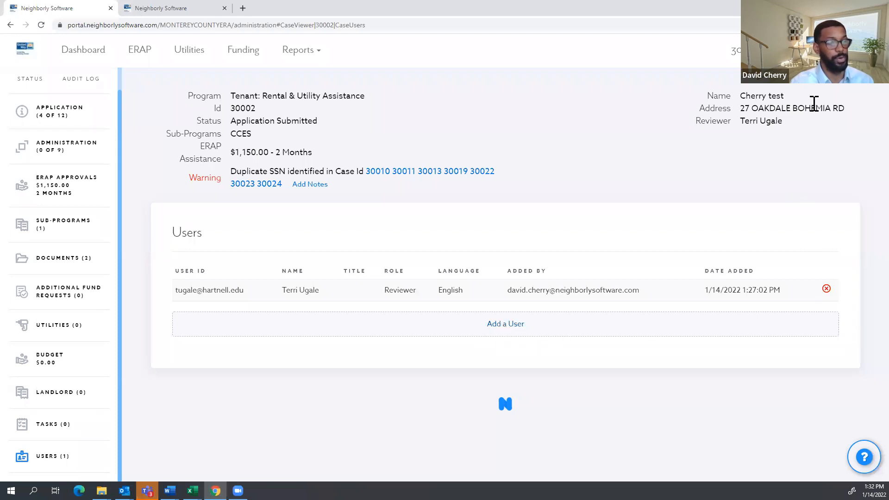
{"action": "left_click_drag", "start_coordinate": [787, 124], "coordinate": [739, 124]}
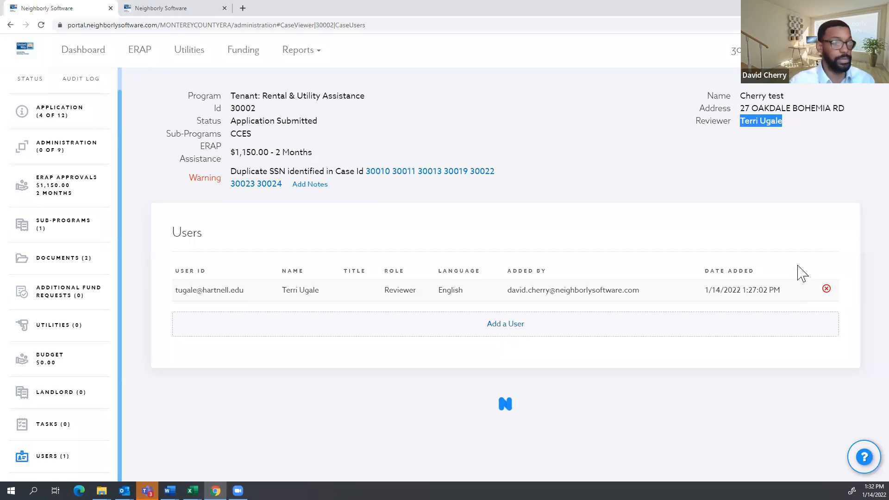
{"action": "left_click", "coordinate": [825, 290]}
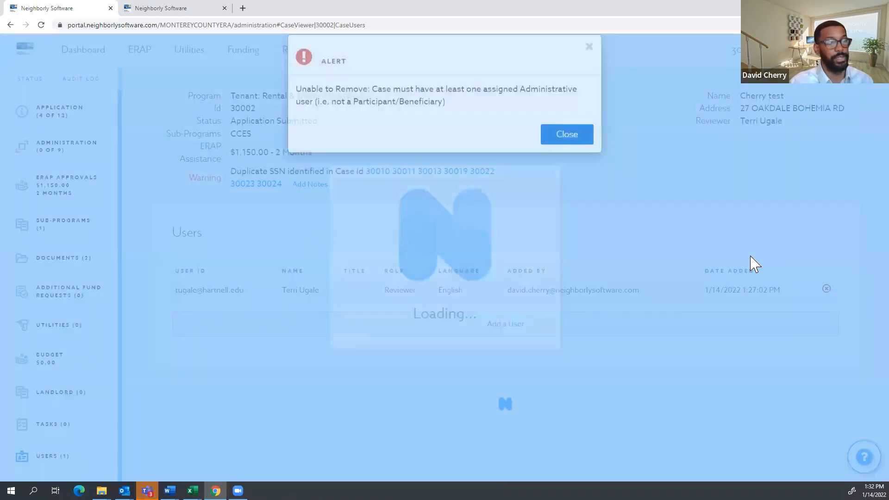
{"action": "left_click", "coordinate": [567, 150]}
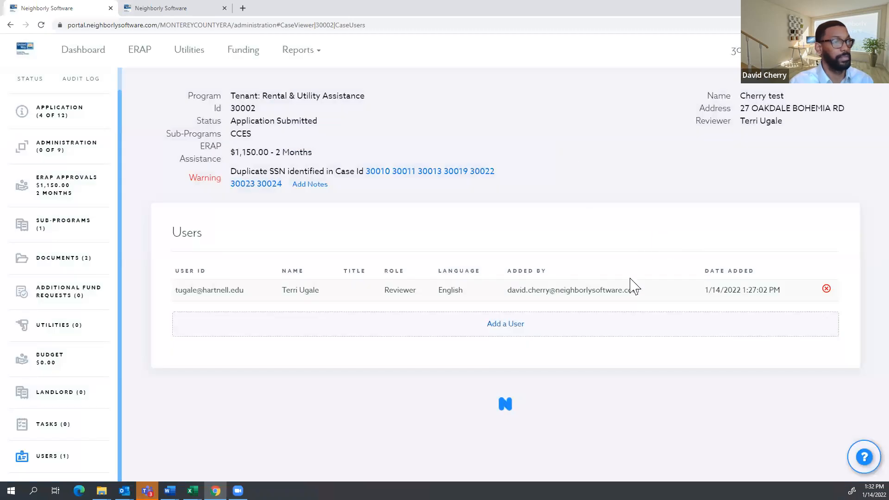
Add a new user to case 30002 with the Reviewer role.
{"action": "left_click", "coordinate": [511, 325]}
{"action": "left_click", "coordinate": [462, 108]}
{"action": "left_click", "coordinate": [454, 129]}
{"action": "left_click", "coordinate": [454, 138]}
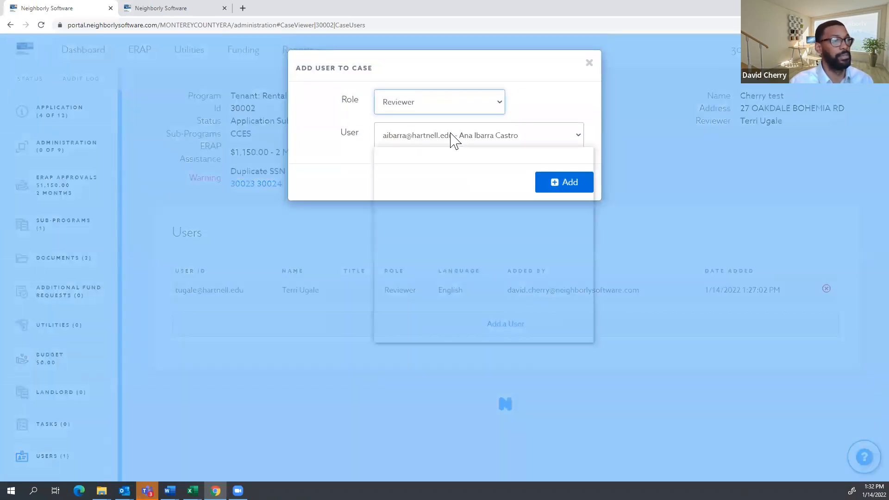
{"action": "left_click", "coordinate": [526, 290]}
{"action": "left_click", "coordinate": [562, 187]}
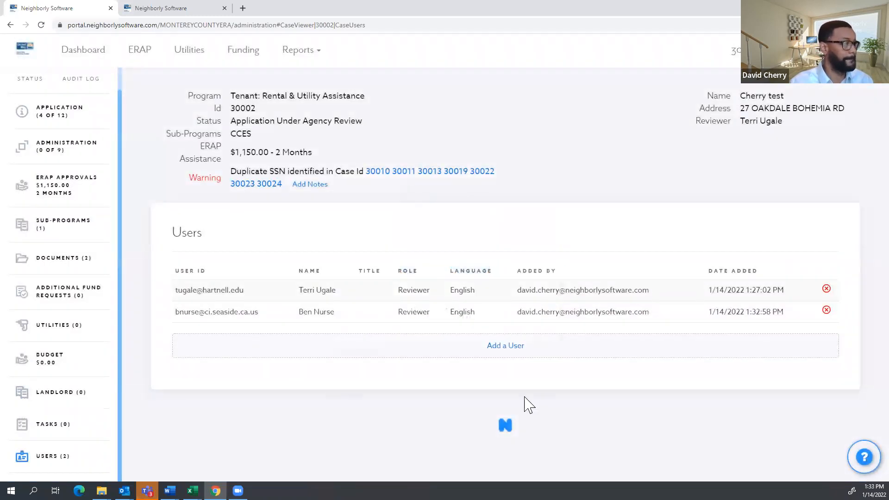
Delete the original reviewer from the case, leaving the new reviewer.
{"action": "left_click", "coordinate": [826, 292]}
{"action": "left_click", "coordinate": [570, 141]}
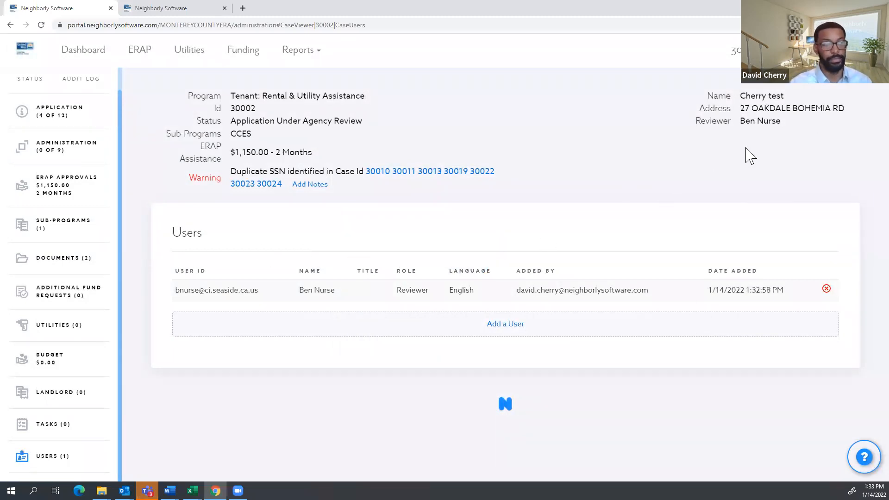
{"action": "left_click_drag", "start_coordinate": [803, 121], "coordinate": [743, 122]}
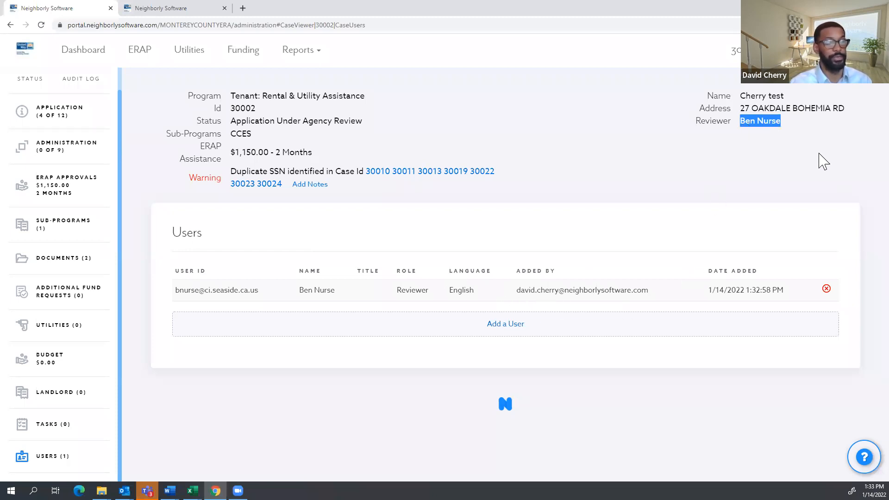
{"action": "left_click", "coordinate": [735, 121]}
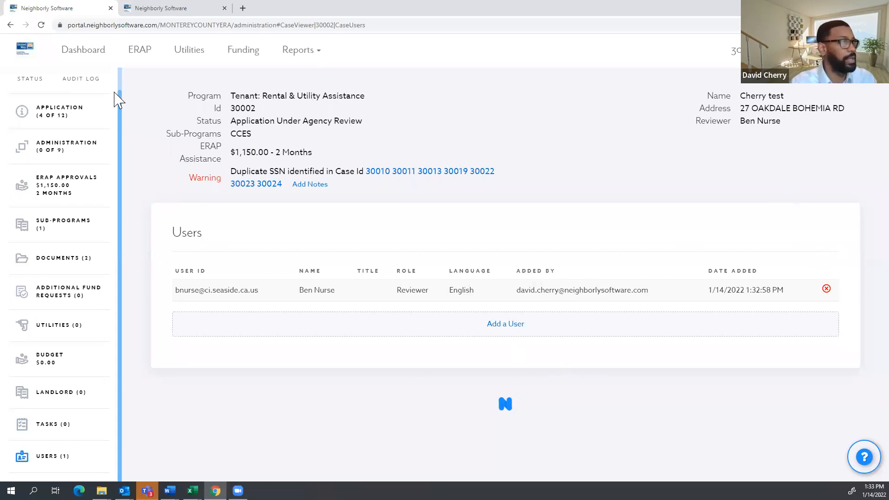
Open the Waitlist report from the Dashboard's Reports menu.
{"action": "left_click", "coordinate": [88, 55]}
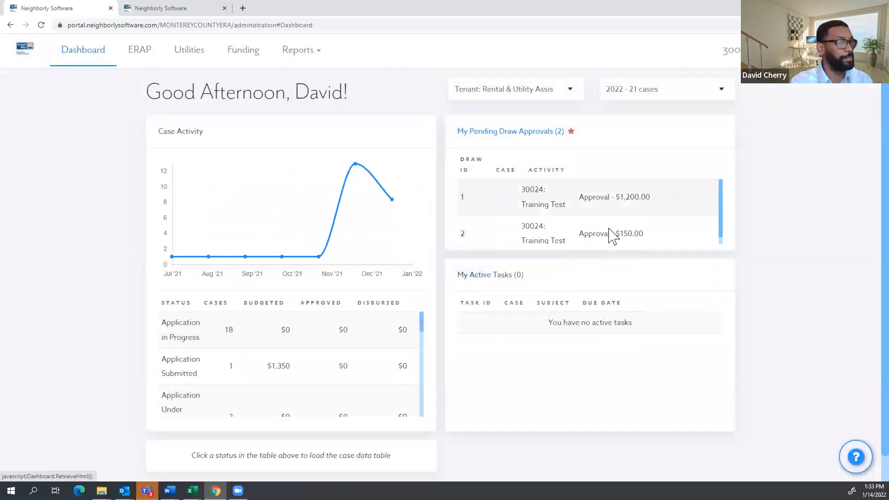
{"action": "left_click", "coordinate": [303, 60]}
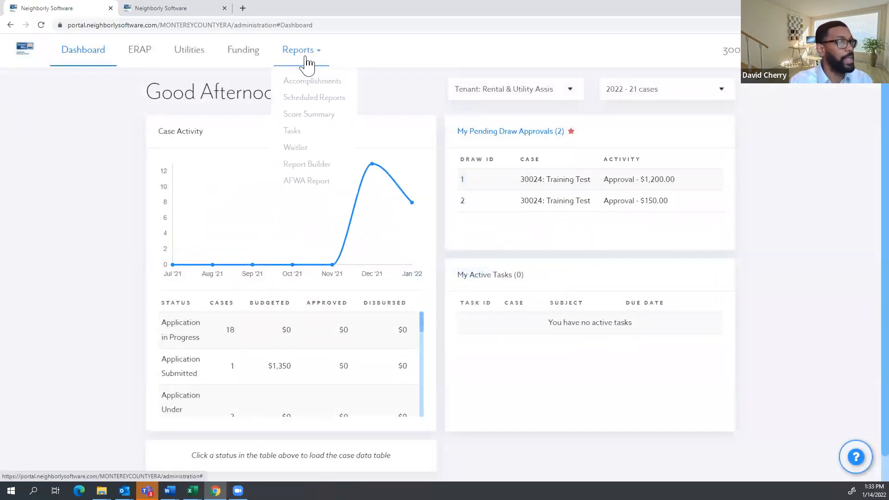
{"action": "left_click", "coordinate": [308, 156]}
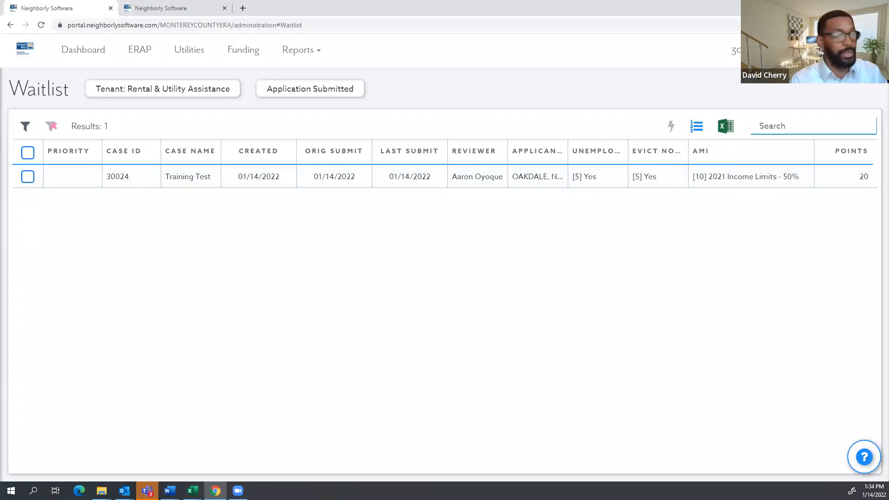
{"action": "left_click", "coordinate": [86, 52]}
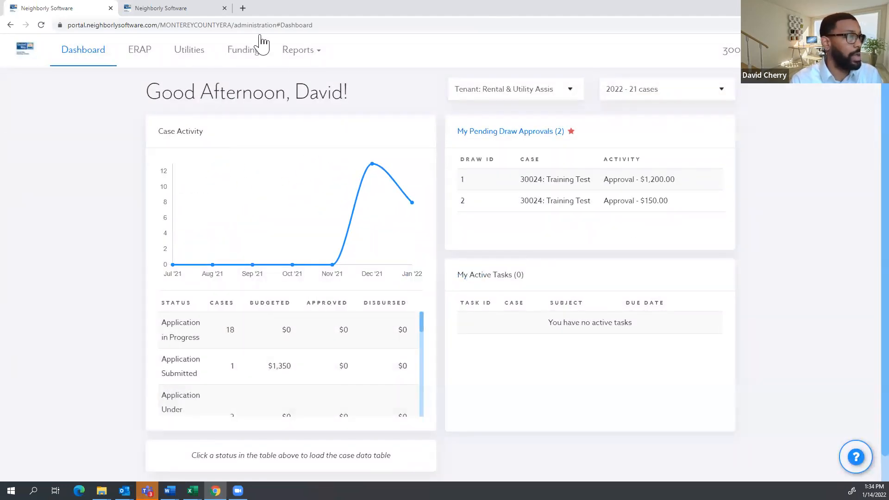
{"action": "left_click", "coordinate": [301, 56]}
{"action": "left_click", "coordinate": [298, 157]}
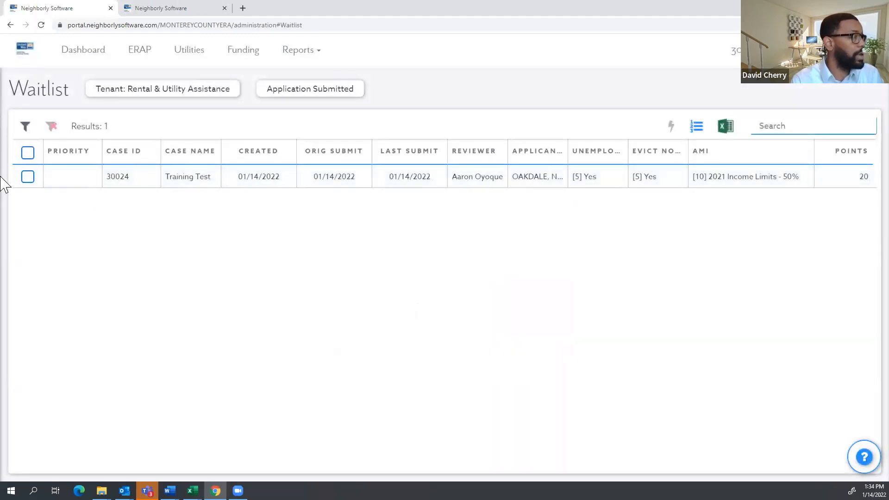
Select only the Training Test case, 30024, on the waitlist.
{"action": "left_click", "coordinate": [28, 160]}
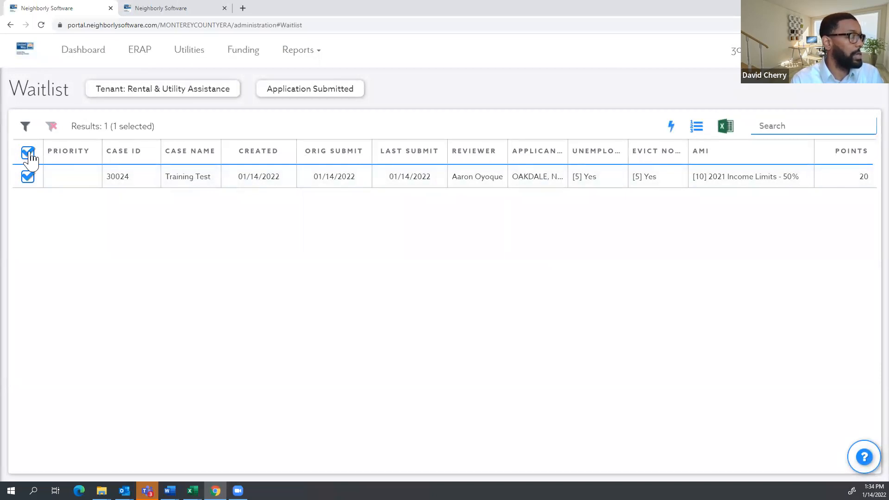
{"action": "left_click", "coordinate": [28, 160]}
{"action": "left_click", "coordinate": [27, 180]}
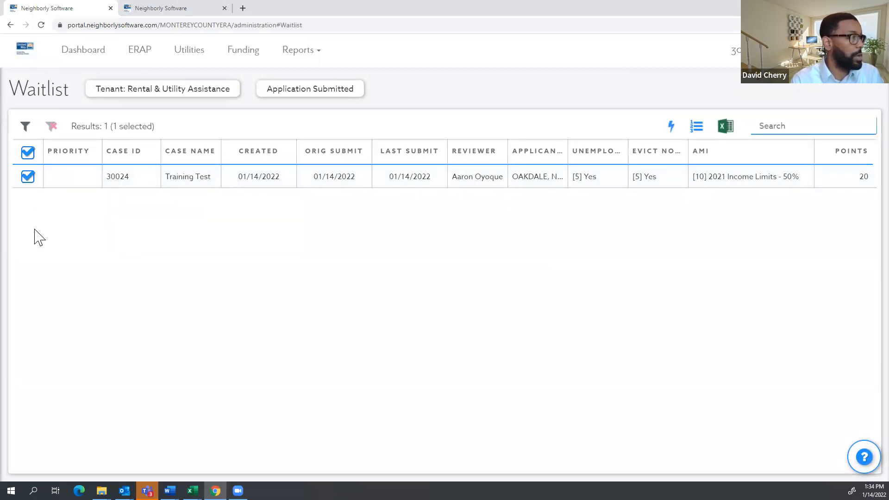
{"action": "left_click", "coordinate": [29, 155]}
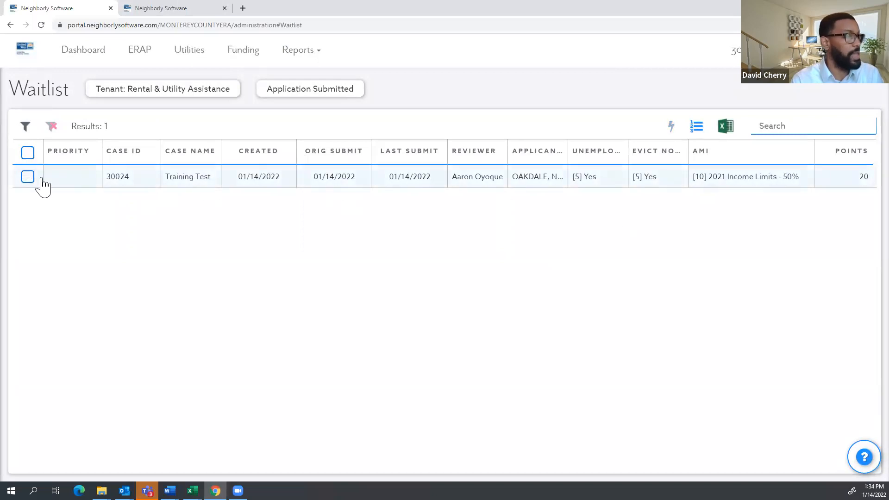
{"action": "left_click", "coordinate": [183, 185]}
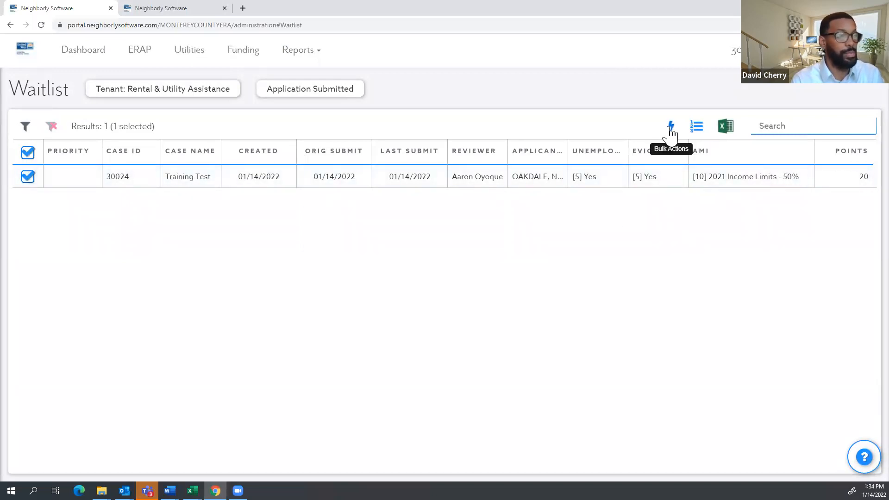
Try a bulk change to Application Under Agency Review with Reviewer role, then cancel it.
{"action": "left_click", "coordinate": [671, 129]}
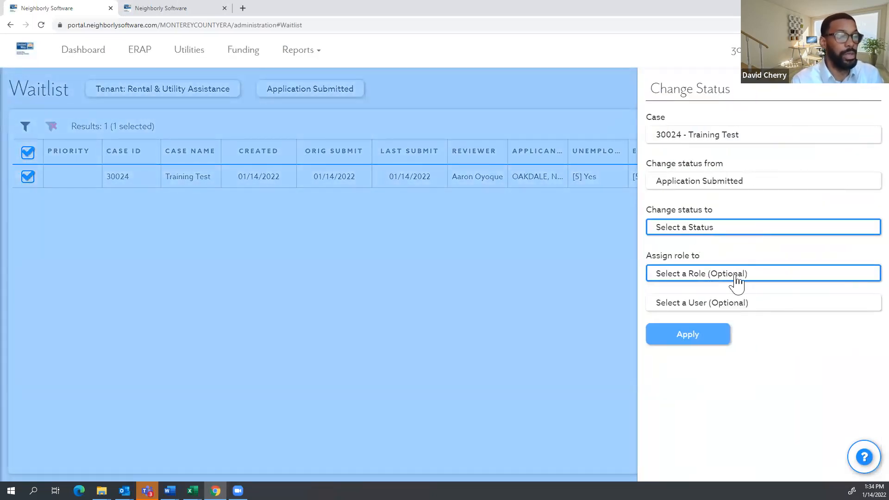
{"action": "left_click", "coordinate": [695, 239]}
{"action": "left_click", "coordinate": [714, 315]}
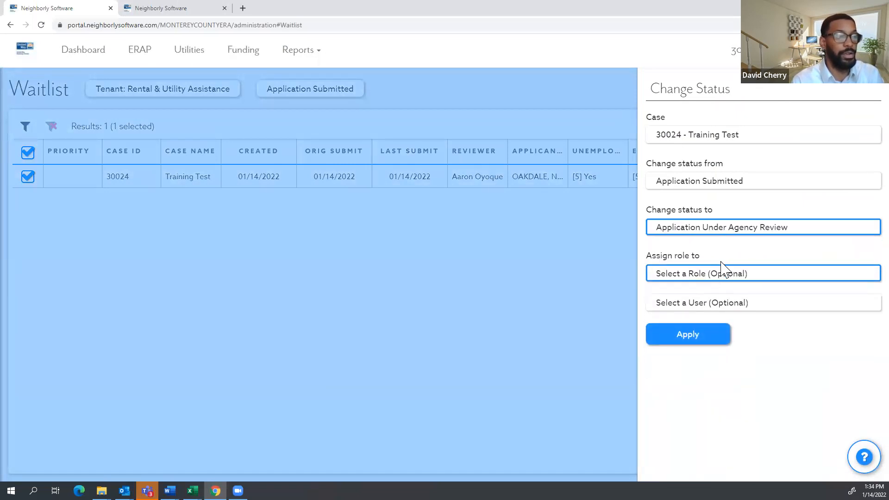
{"action": "left_click", "coordinate": [713, 277]}
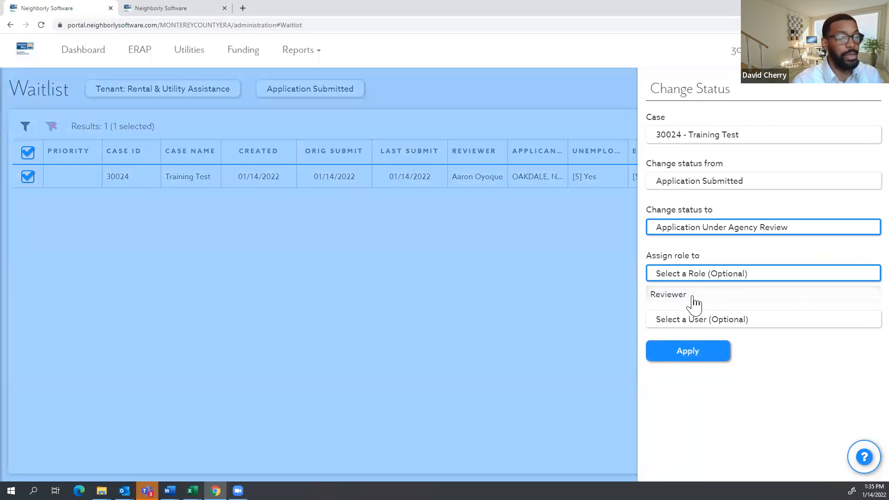
{"action": "left_click", "coordinate": [693, 296]}
{"action": "left_click", "coordinate": [690, 303]}
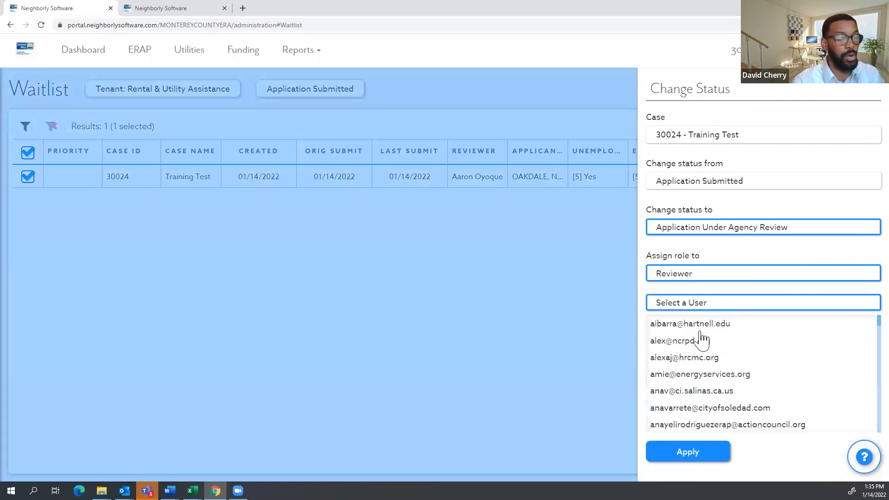
{"action": "left_click", "coordinate": [579, 309]}
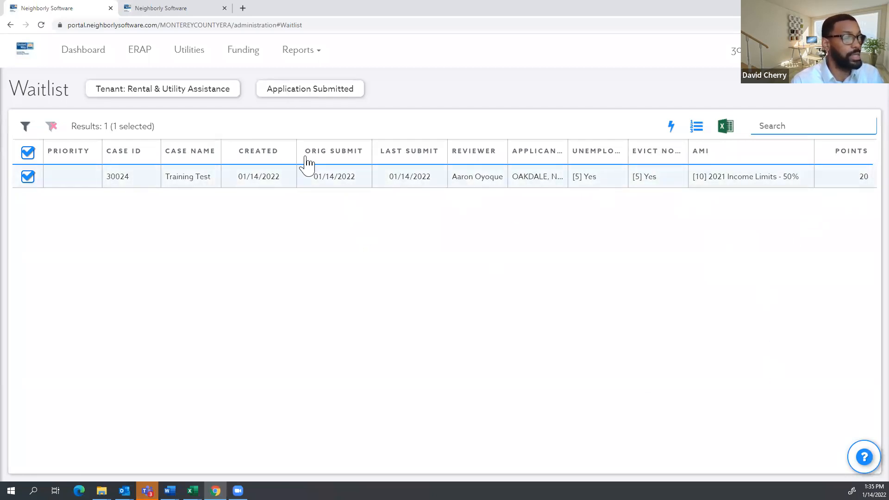
Sort the waitlist by Applicant and open case 30024, Training Test.
{"action": "left_click", "coordinate": [544, 154]}
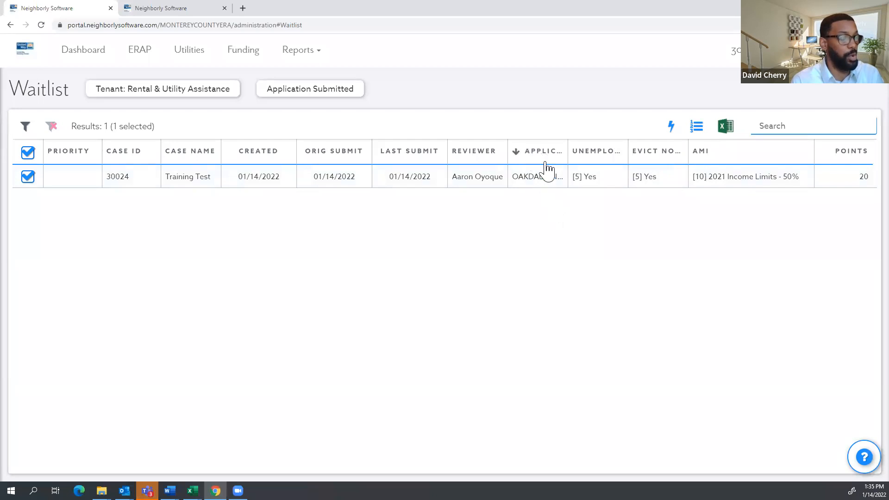
{"action": "left_click", "coordinate": [546, 157]}
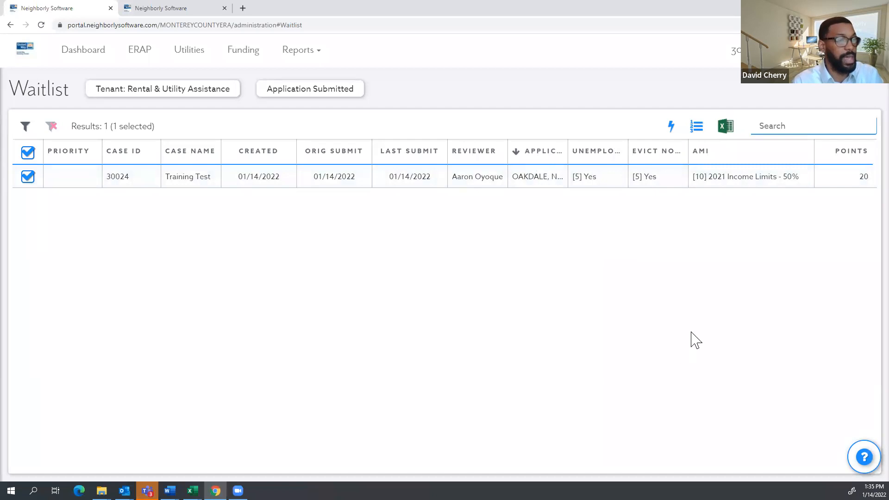
{"action": "left_click", "coordinate": [738, 186]}
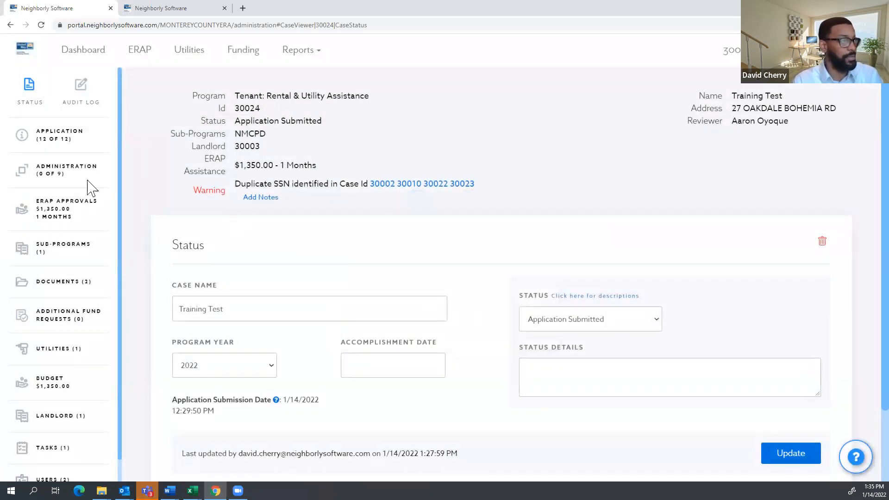
Check the two users assigned to case 30024, then go back to the dashboard.
{"action": "scroll", "coordinate": [37, 423], "scroll_direction": "down", "scroll_amount": 1}
{"action": "left_click", "coordinate": [28, 457]}
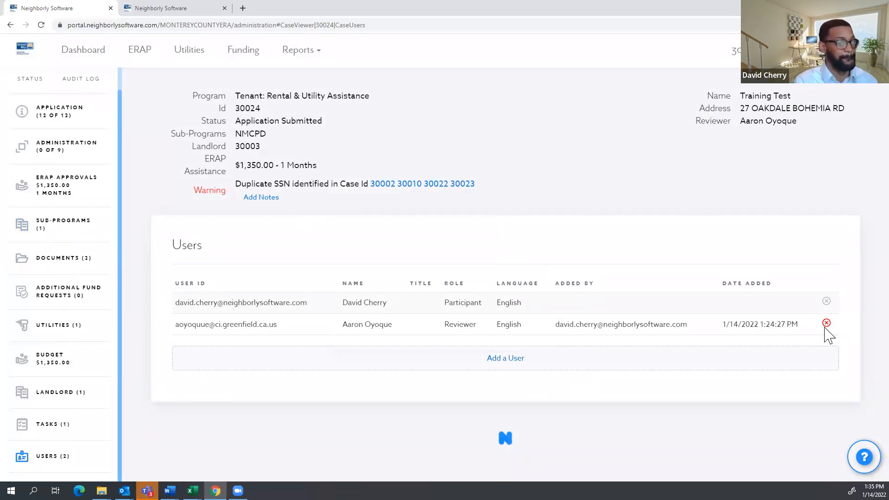
{"action": "left_click", "coordinate": [97, 51]}
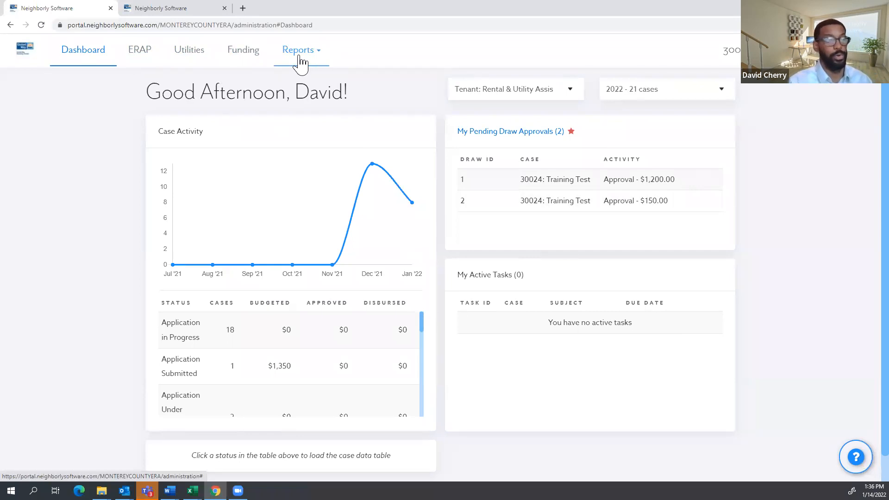
Highlight the pending draw approvals ($1,200 and $150) and bring up the Reports menu.
{"action": "left_click_drag", "start_coordinate": [567, 134], "coordinate": [465, 143]}
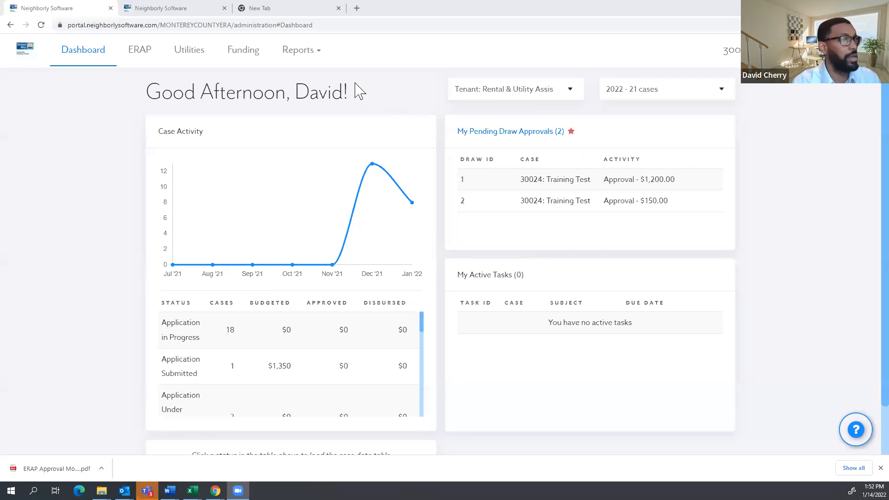
{"action": "left_click", "coordinate": [308, 60]}
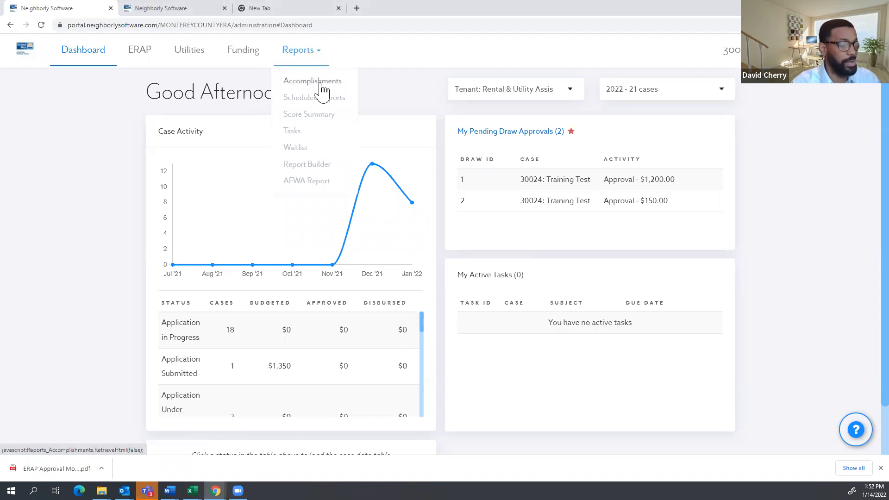
Open the AFWA fraud report, sign back into the portal, and close the extra portal tab.
{"action": "left_click", "coordinate": [312, 188]}
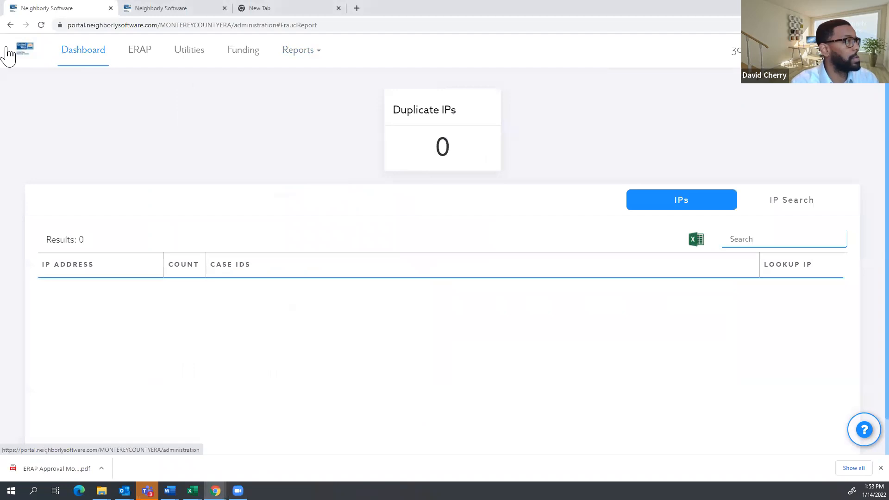
{"action": "left_click", "coordinate": [24, 52]}
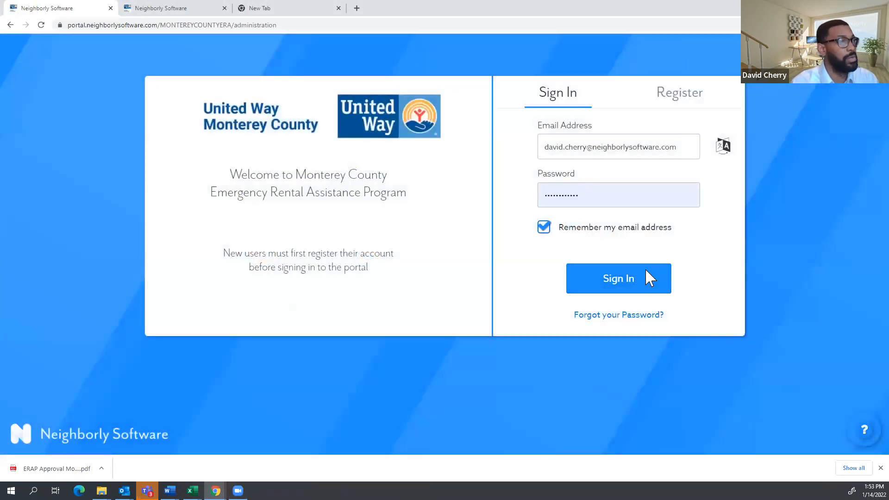
{"action": "left_click", "coordinate": [646, 271]}
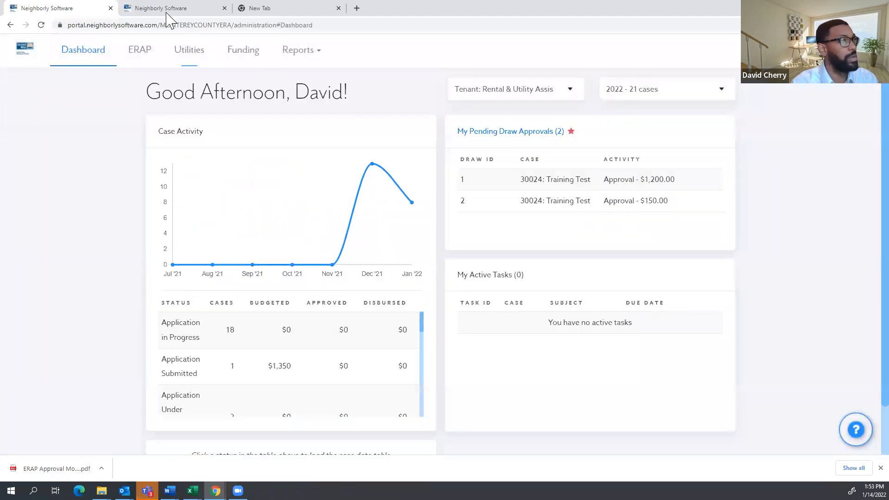
{"action": "left_click", "coordinate": [167, 13]}
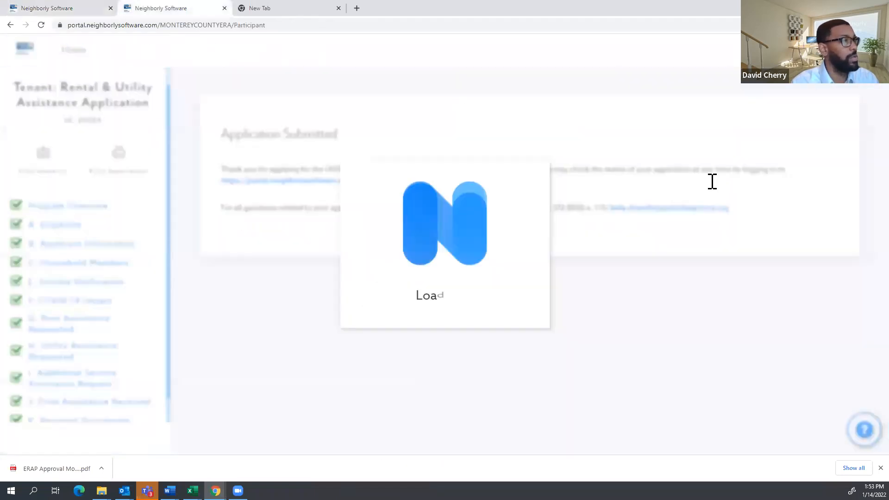
{"action": "key", "text": "ctrl+w"}
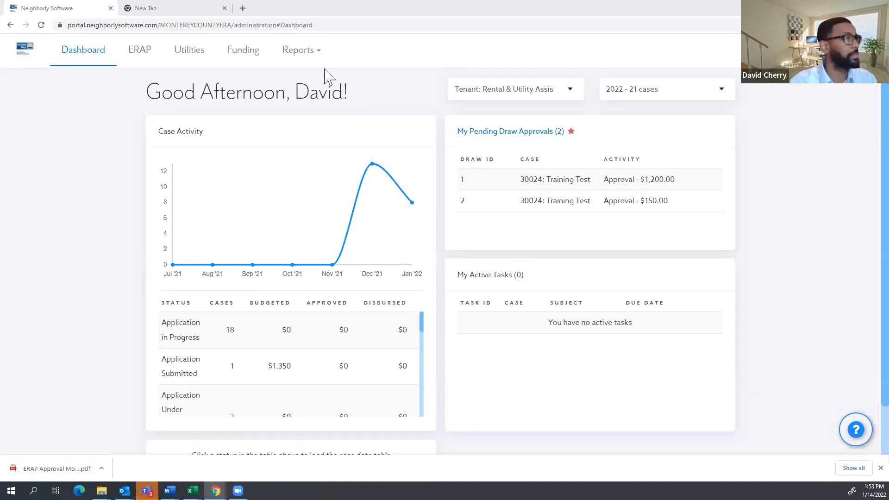
Open the AFWA fraud report, scroll through it, and reload the admin dashboard.
{"action": "left_click", "coordinate": [307, 54]}
{"action": "left_click", "coordinate": [307, 185]}
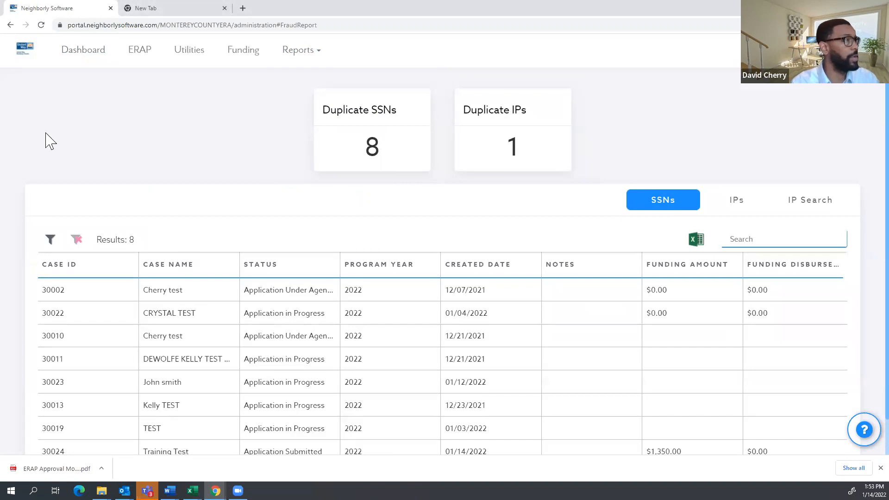
{"action": "left_click", "coordinate": [299, 56]}
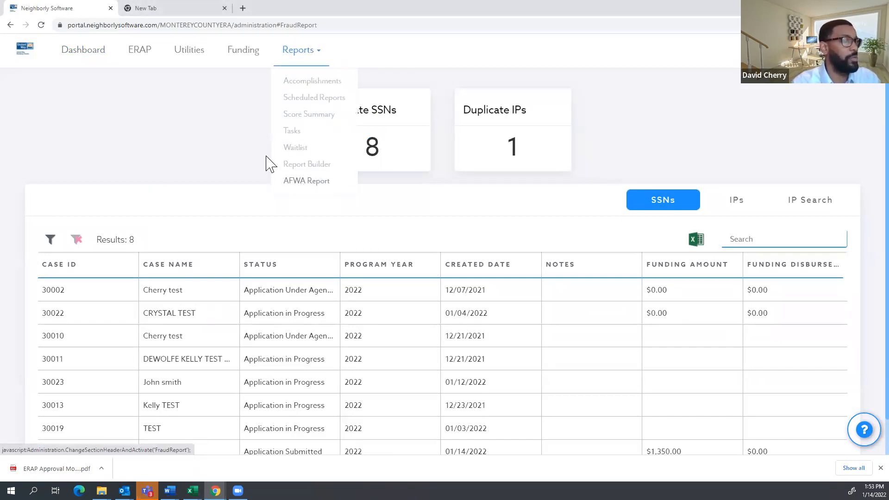
{"action": "left_click", "coordinate": [237, 129]}
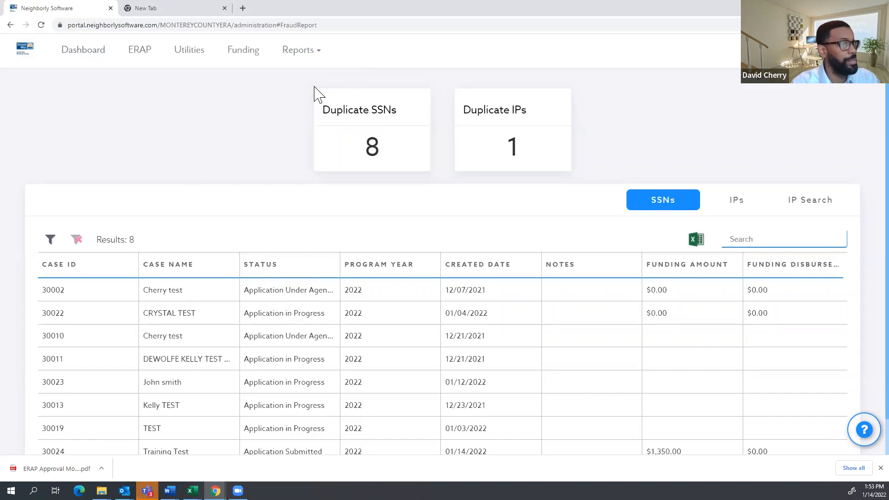
{"action": "scroll", "coordinate": [231, 199], "scroll_direction": "down", "scroll_amount": 1}
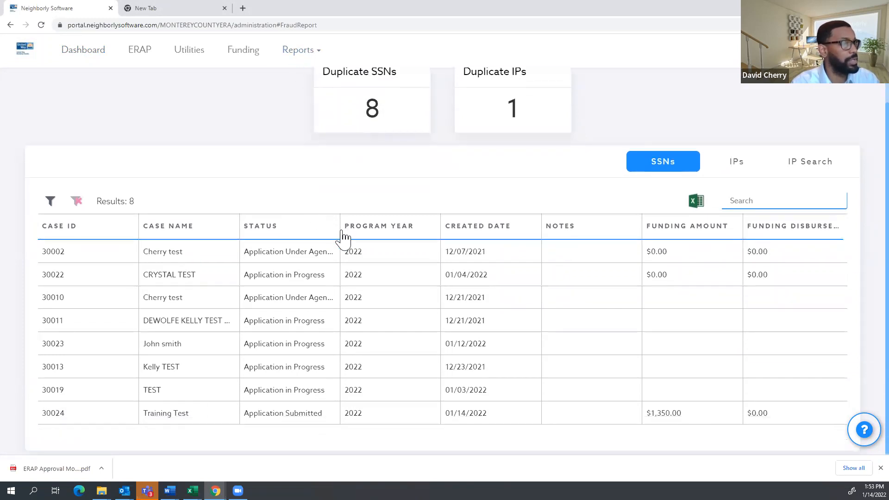
{"action": "scroll", "coordinate": [407, 250], "scroll_direction": "up", "scroll_amount": 1}
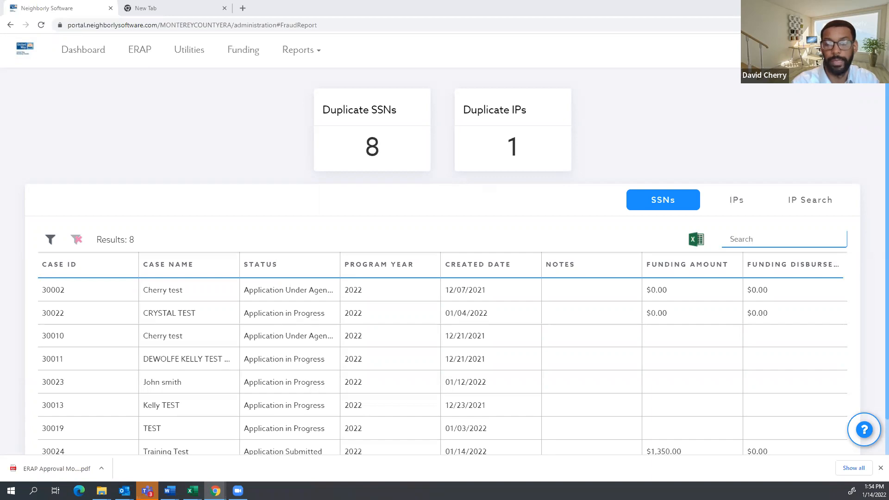
{"action": "scroll", "coordinate": [267, 178], "scroll_direction": "down", "scroll_amount": 1}
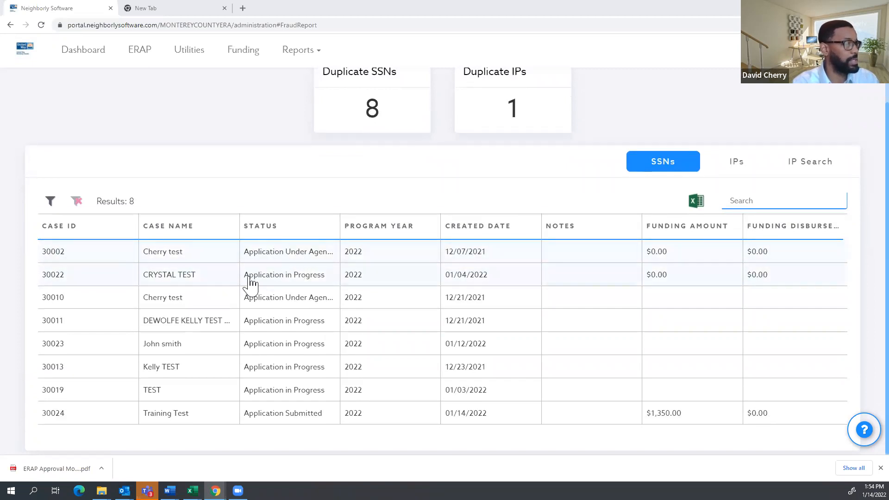
{"action": "scroll", "coordinate": [199, 303], "scroll_direction": "up", "scroll_amount": 1}
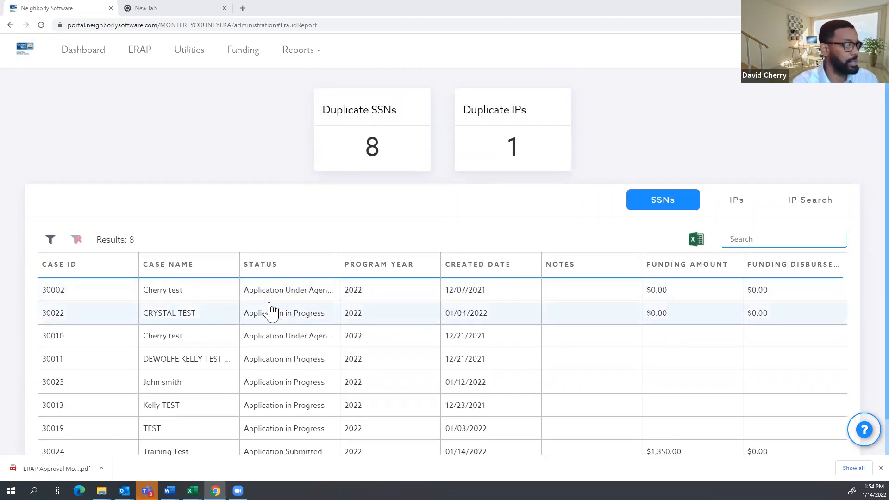
{"action": "scroll", "coordinate": [218, 295], "scroll_direction": "down", "scroll_amount": 1}
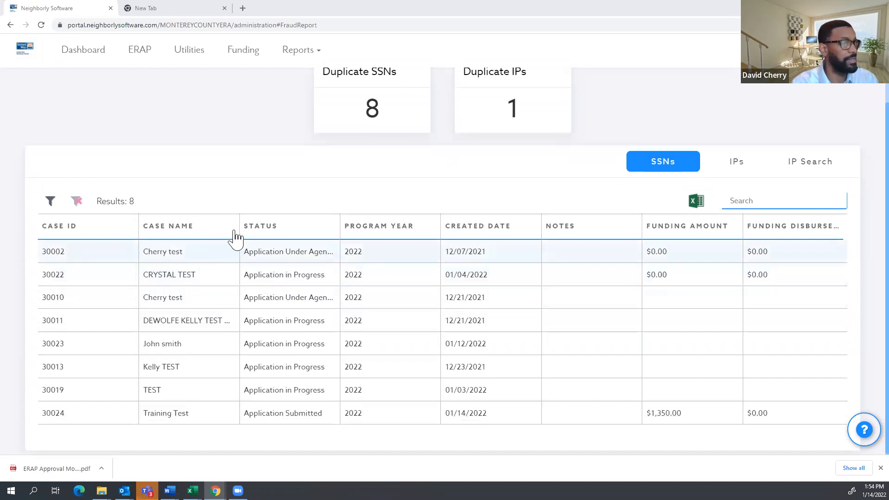
{"action": "scroll", "coordinate": [134, 152], "scroll_direction": "up", "scroll_amount": 1}
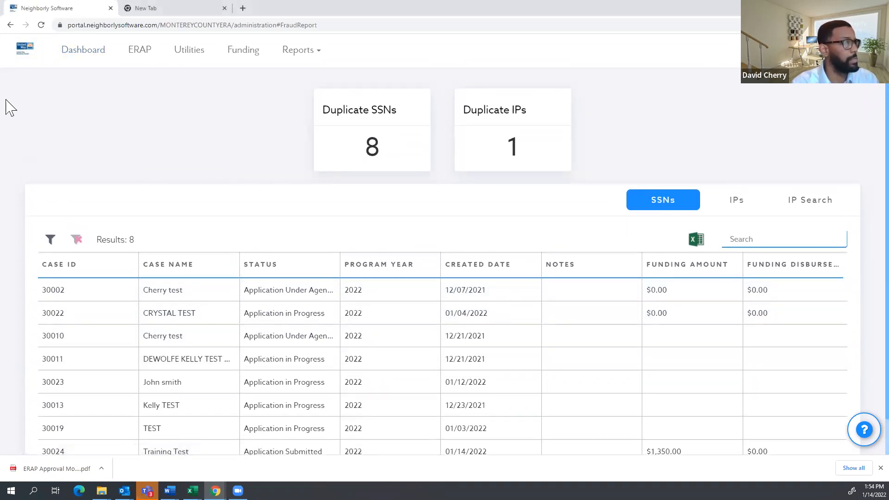
{"action": "left_click", "coordinate": [29, 60]}
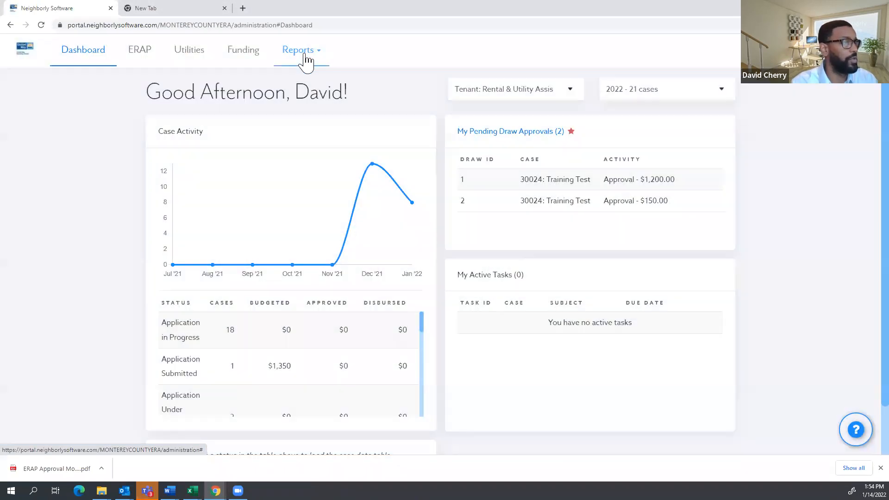
Reopen the AFWA report, compare phone, SSN and IP duplicates, and list the duplicate-SSN cases.
{"action": "left_click", "coordinate": [304, 53]}
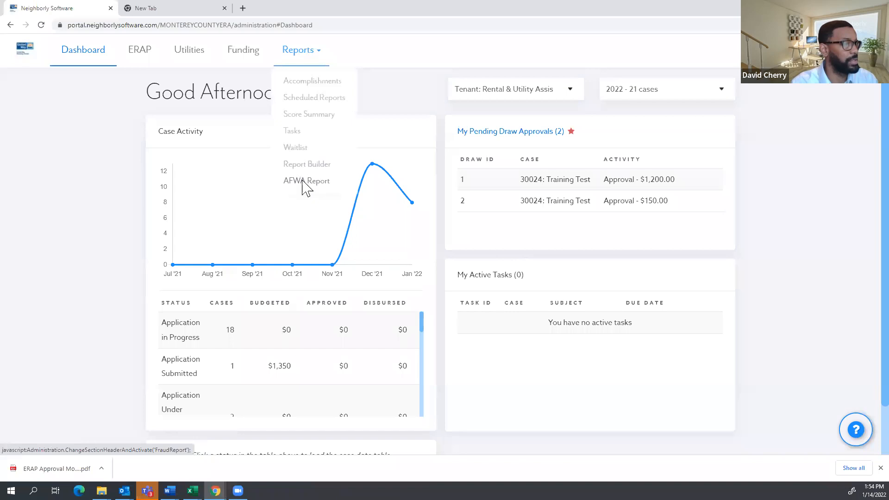
{"action": "left_click", "coordinate": [302, 188]}
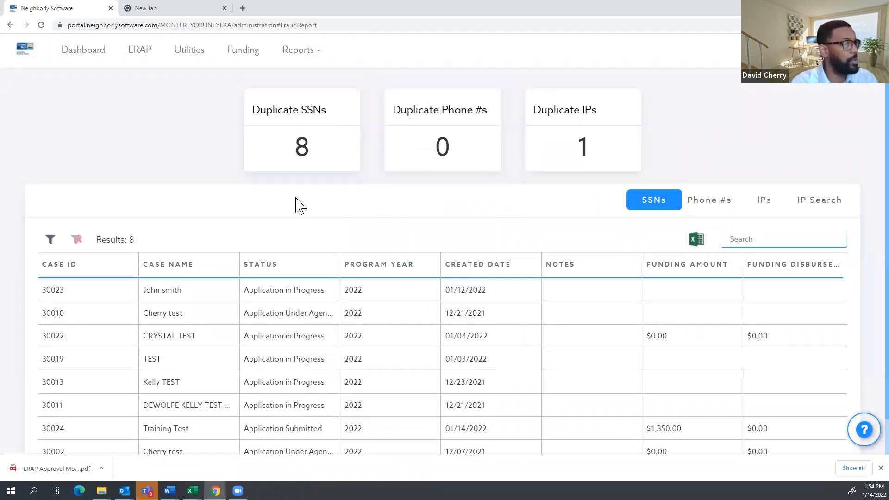
{"action": "left_click", "coordinate": [460, 120]}
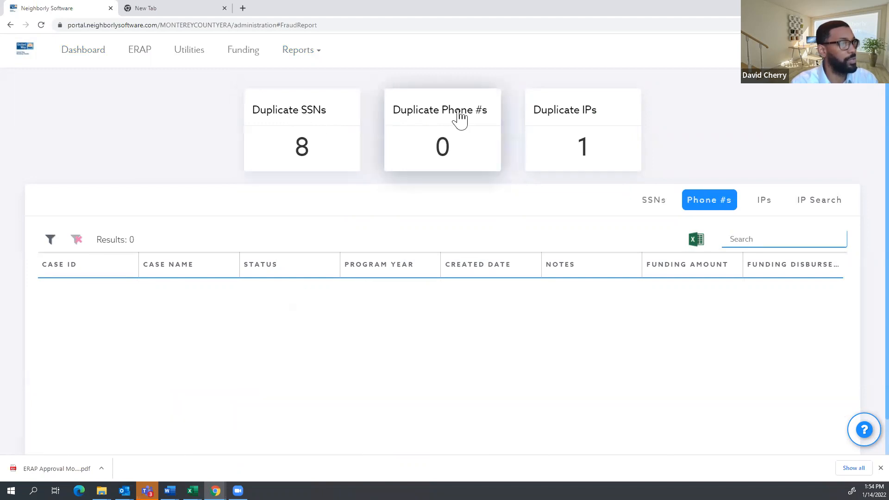
{"action": "left_click", "coordinate": [329, 119]}
{"action": "left_click", "coordinate": [560, 118]}
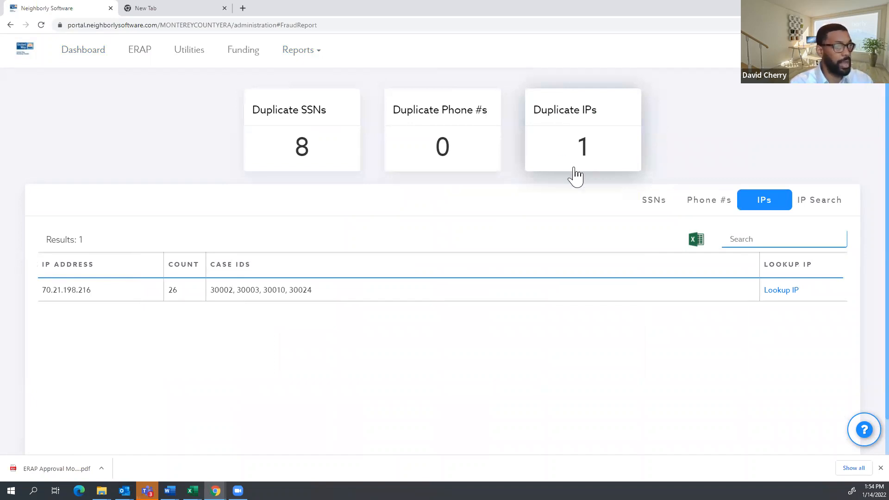
{"action": "left_click", "coordinate": [578, 129]}
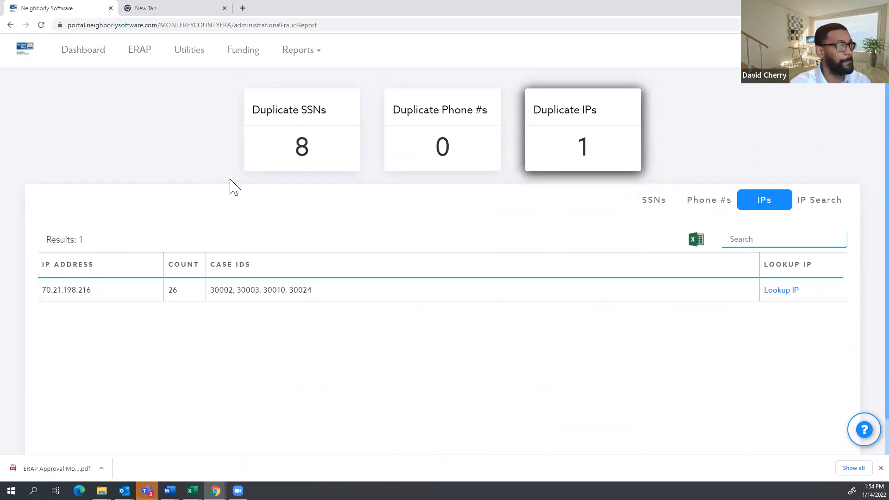
{"action": "left_click", "coordinate": [656, 212]}
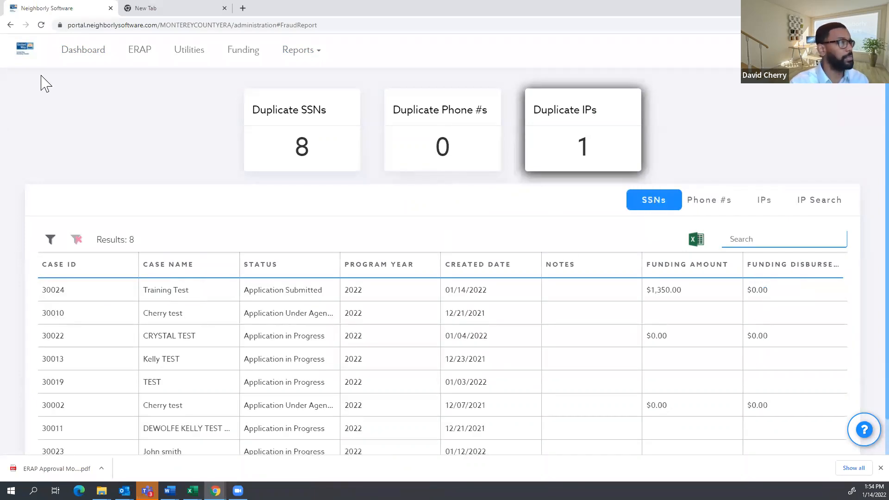
{"action": "left_click", "coordinate": [95, 58]}
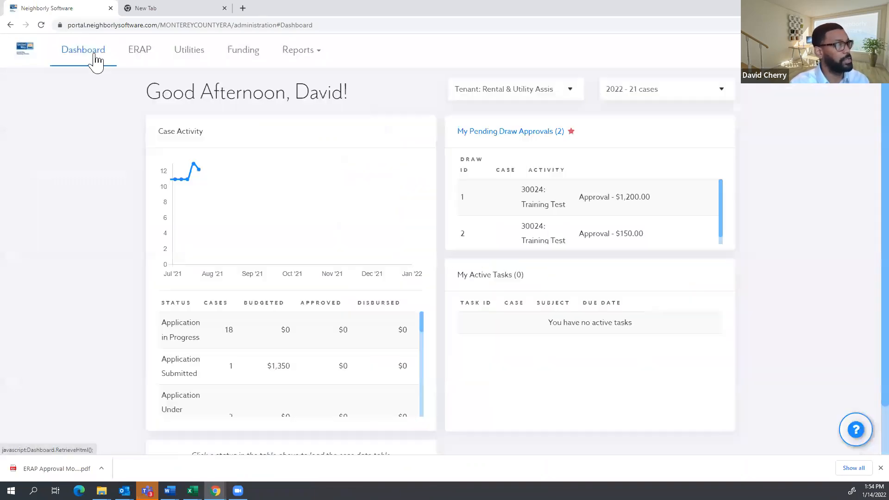
Start a Report Builder report, switching the program to Landlord: Rental Assistance and back to Tenant: Rental & Utility Assistance.
{"action": "left_click", "coordinate": [311, 61]}
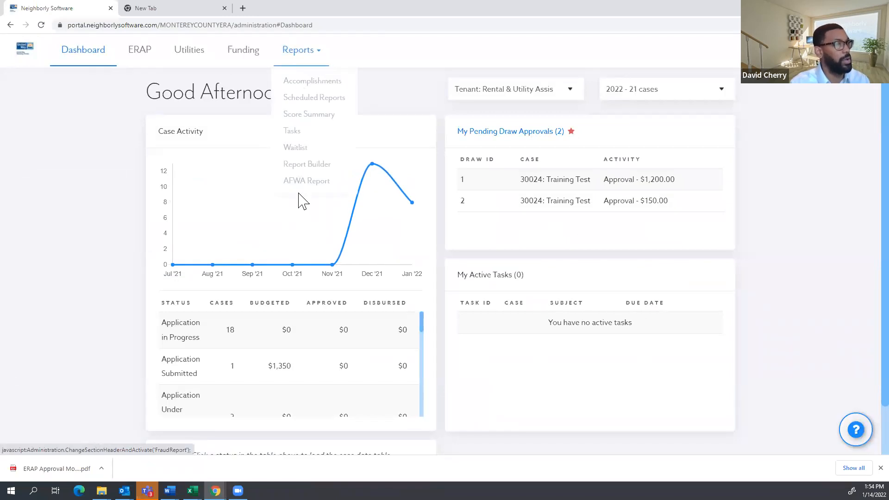
{"action": "left_click", "coordinate": [313, 165]}
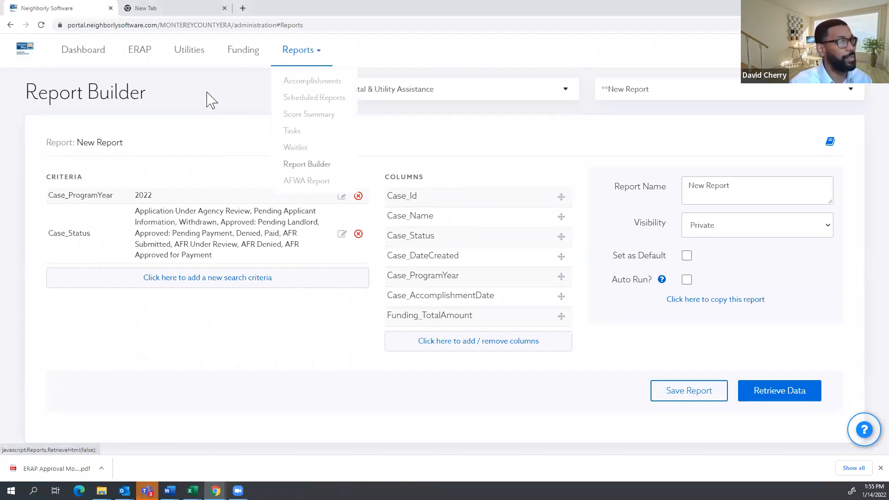
{"action": "left_click", "coordinate": [410, 90]}
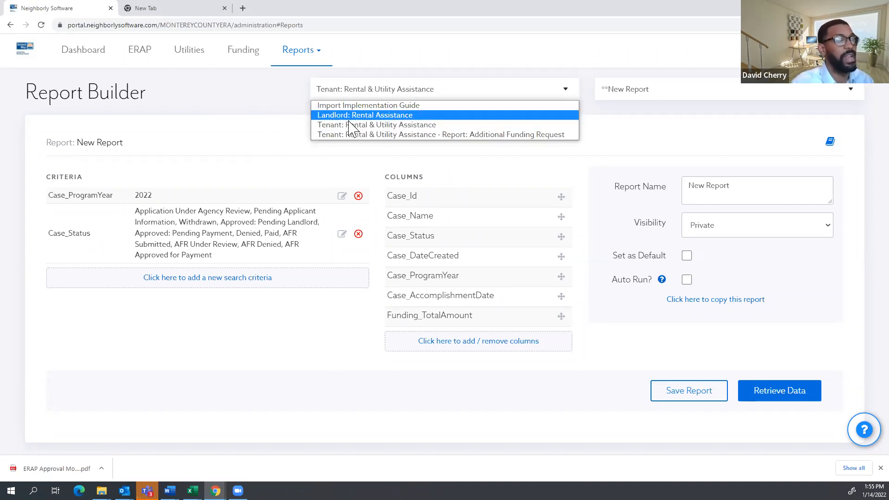
{"action": "left_click", "coordinate": [361, 116]}
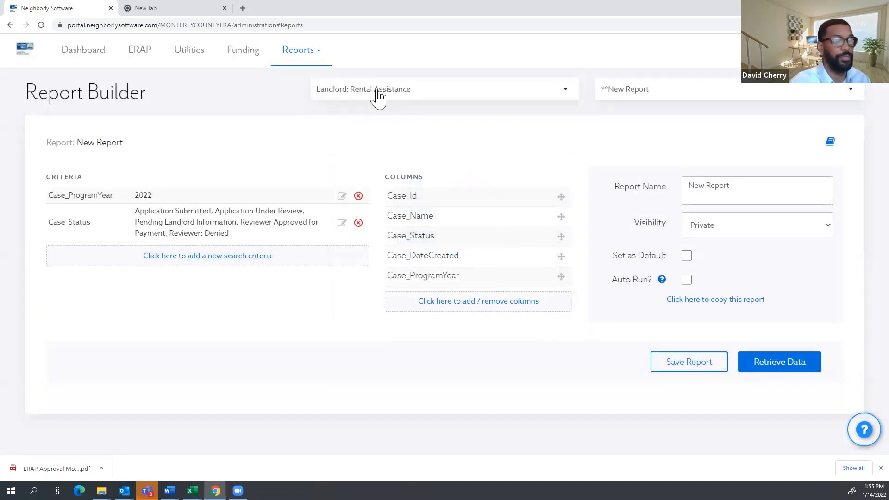
{"action": "left_click", "coordinate": [377, 95]}
{"action": "left_click", "coordinate": [373, 124]}
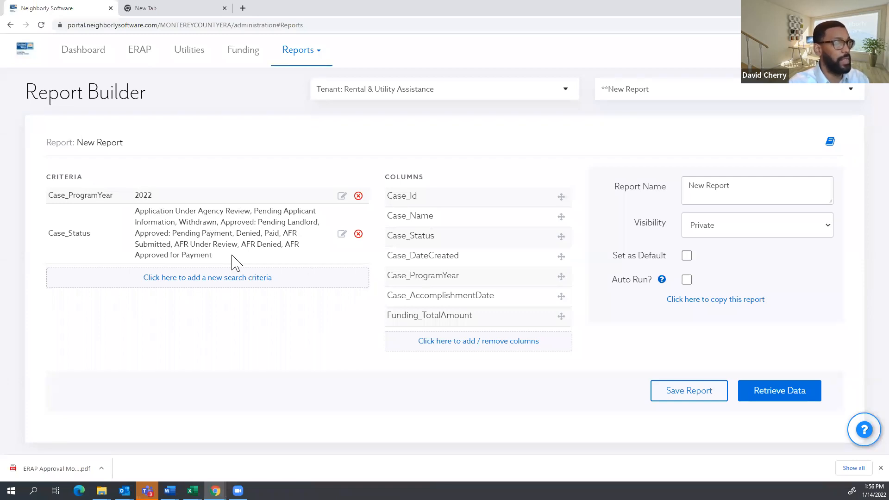
Restrict Case_Status to Application in Progress, Application Submitted and Application Under Agency Review.
{"action": "left_click_drag", "start_coordinate": [214, 257], "coordinate": [138, 213]}
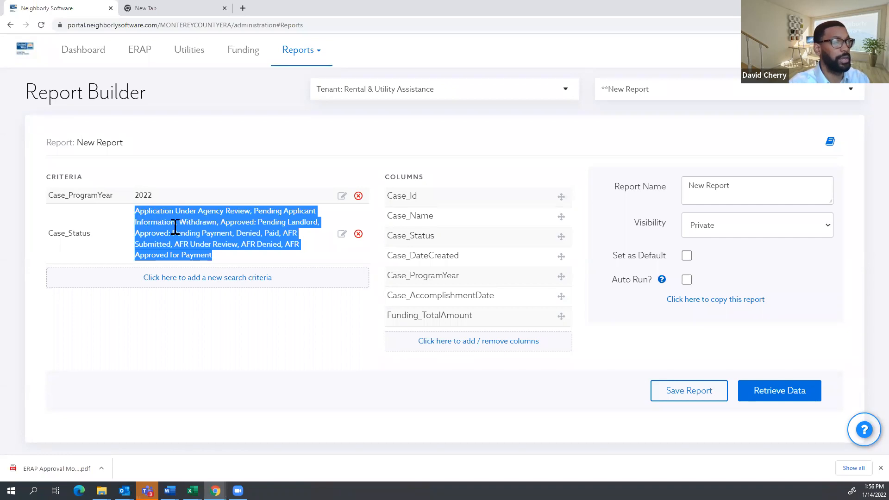
{"action": "left_click", "coordinate": [314, 340]}
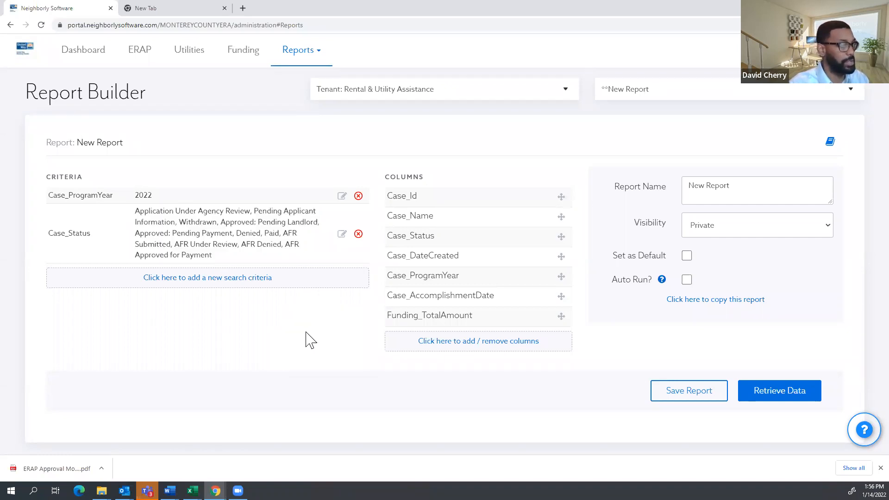
{"action": "left_click", "coordinate": [343, 236]}
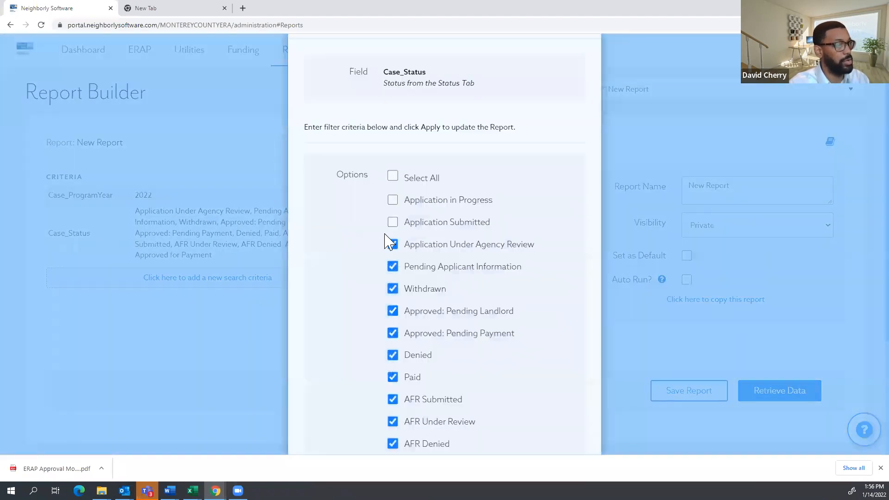
{"action": "left_click", "coordinate": [410, 175]}
{"action": "scroll", "coordinate": [447, 219], "scroll_direction": "down", "scroll_amount": 2}
{"action": "scroll", "coordinate": [446, 222], "scroll_direction": "up", "scroll_amount": 3}
{"action": "left_click", "coordinate": [435, 209]}
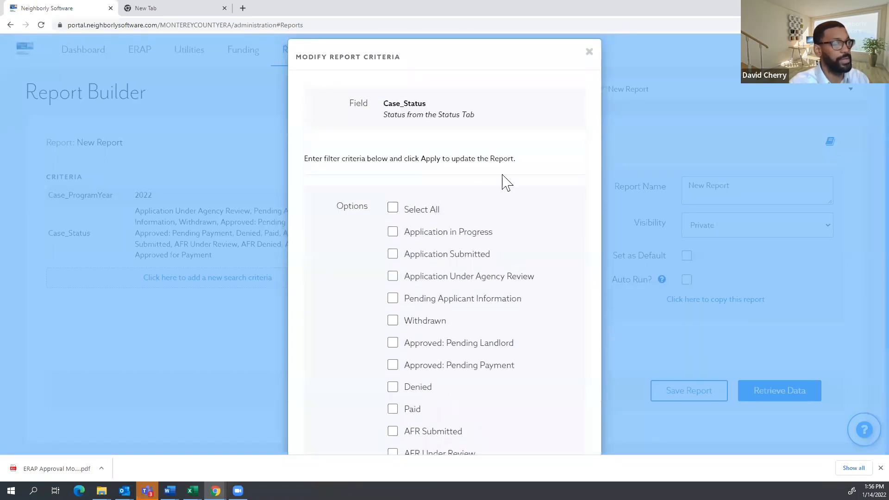
{"action": "scroll", "coordinate": [502, 182], "scroll_direction": "down", "scroll_amount": 3}
{"action": "scroll", "coordinate": [463, 202], "scroll_direction": "up", "scroll_amount": 2}
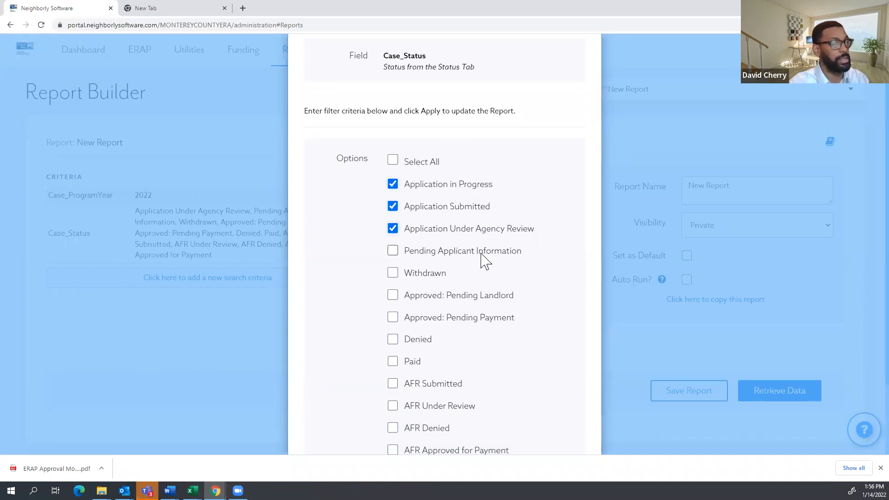
{"action": "scroll", "coordinate": [484, 261], "scroll_direction": "down", "scroll_amount": 3}
{"action": "left_click", "coordinate": [566, 421]}
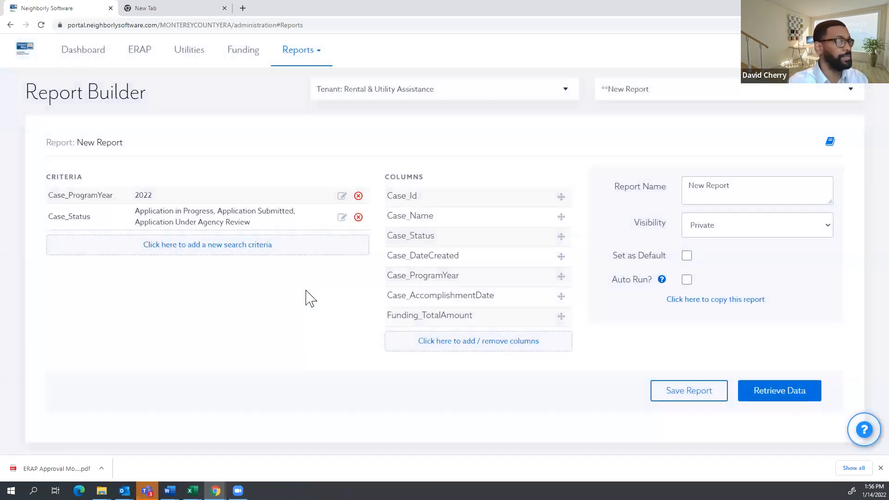
{"action": "left_click_drag", "start_coordinate": [438, 182], "coordinate": [386, 179]}
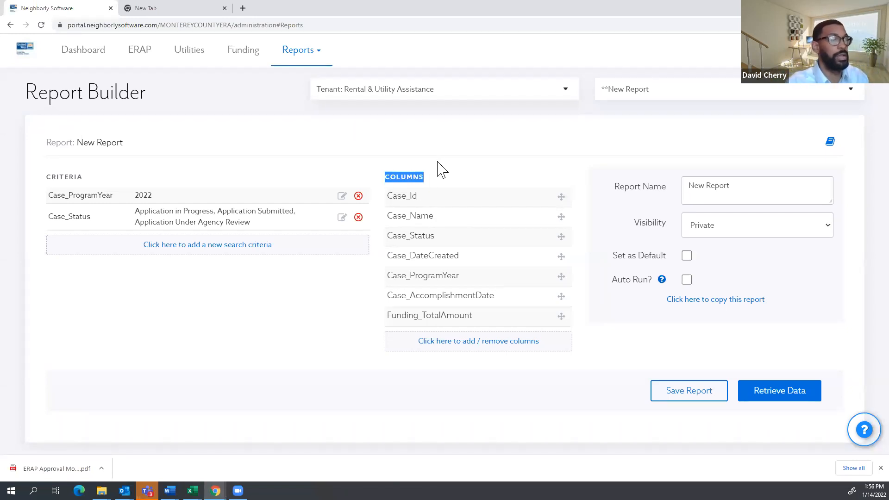
{"action": "left_click", "coordinate": [453, 158]}
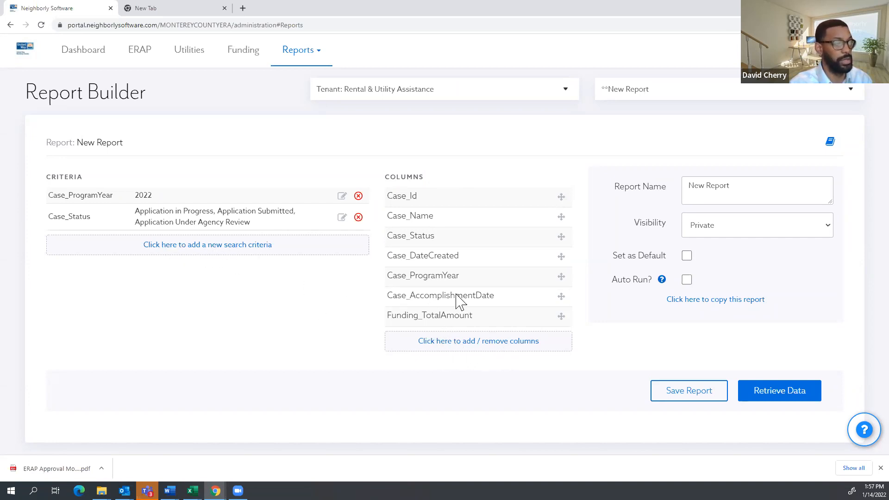
Remove Funding_TotalAmount and Case_AccomplishmentDate from the report's selected columns.
{"action": "left_click", "coordinate": [462, 350]}
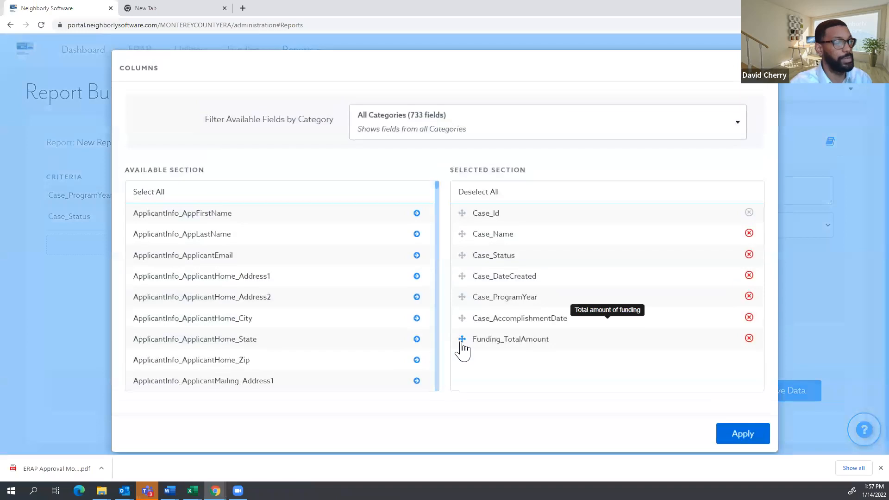
{"action": "left_click_drag", "start_coordinate": [530, 170], "coordinate": [444, 175]}
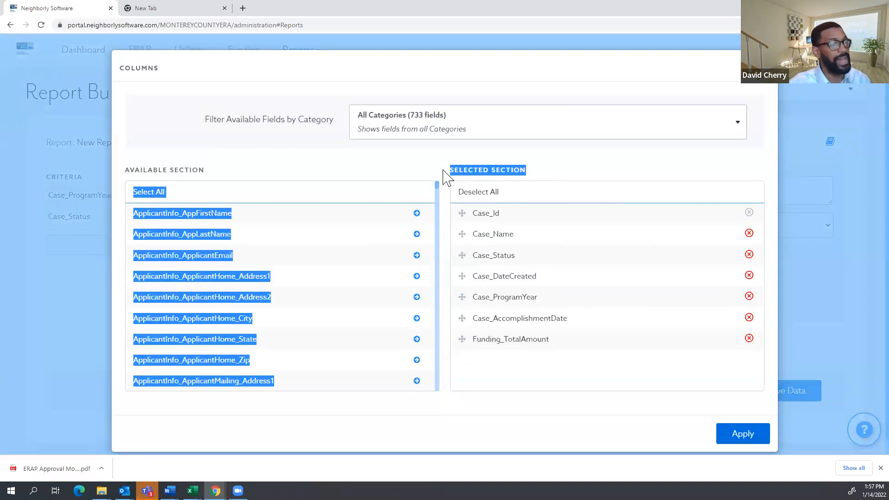
{"action": "left_click", "coordinate": [532, 171]}
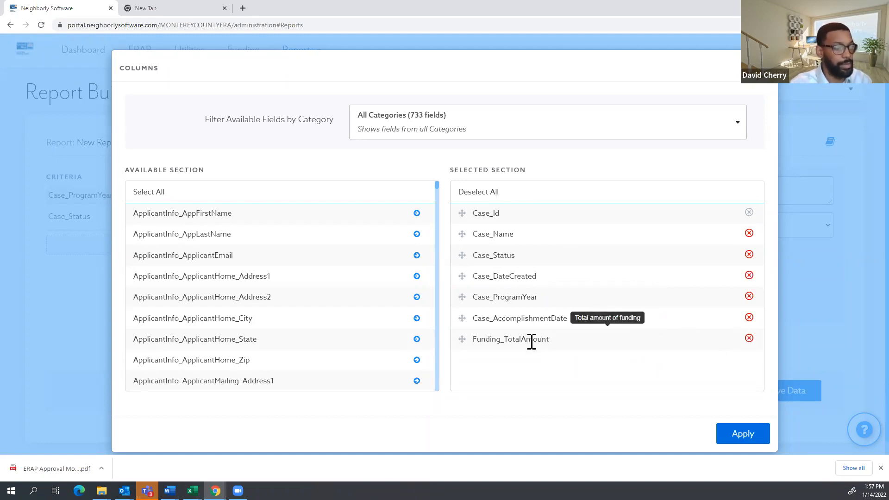
{"action": "left_click", "coordinate": [749, 338]}
{"action": "left_click", "coordinate": [749, 319]}
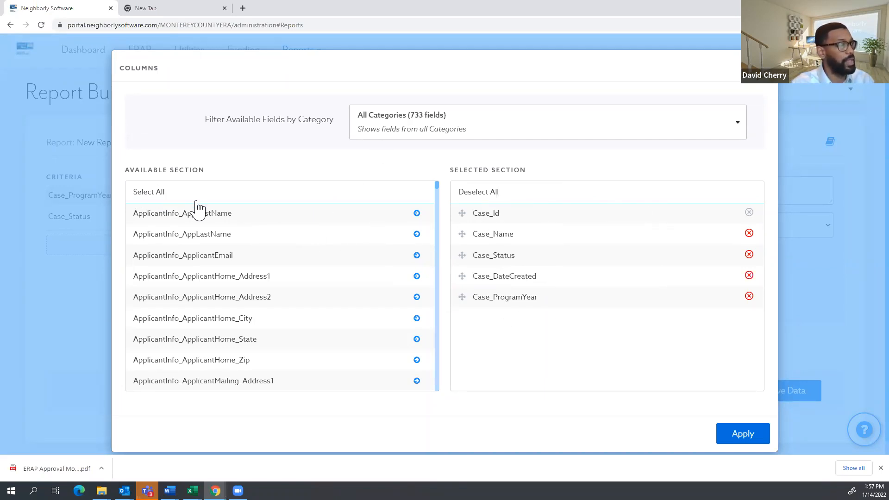
{"action": "scroll", "coordinate": [221, 231], "scroll_direction": "down", "scroll_amount": 3}
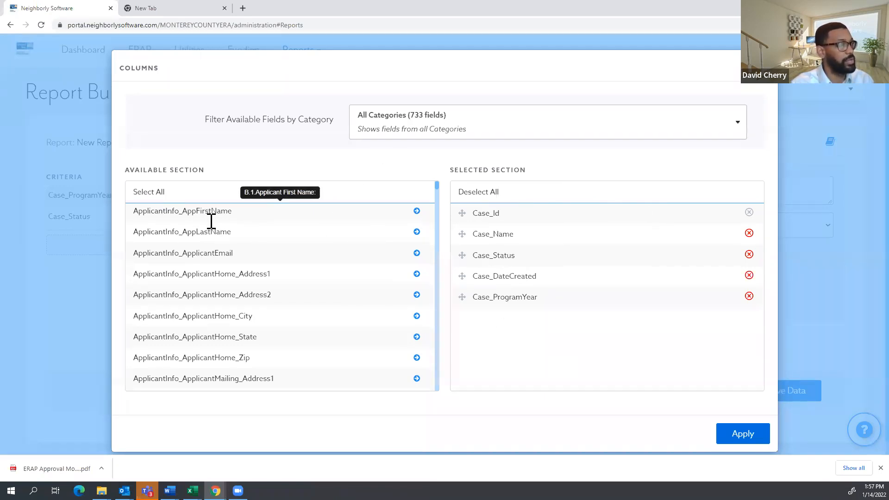
{"action": "scroll", "coordinate": [272, 238], "scroll_direction": "up", "scroll_amount": 3}
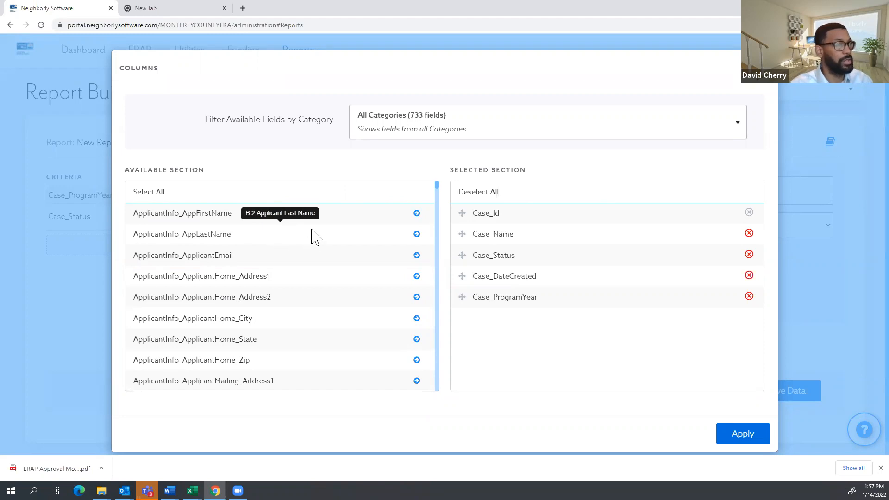
{"action": "scroll", "coordinate": [287, 250], "scroll_direction": "down", "scroll_amount": 3}
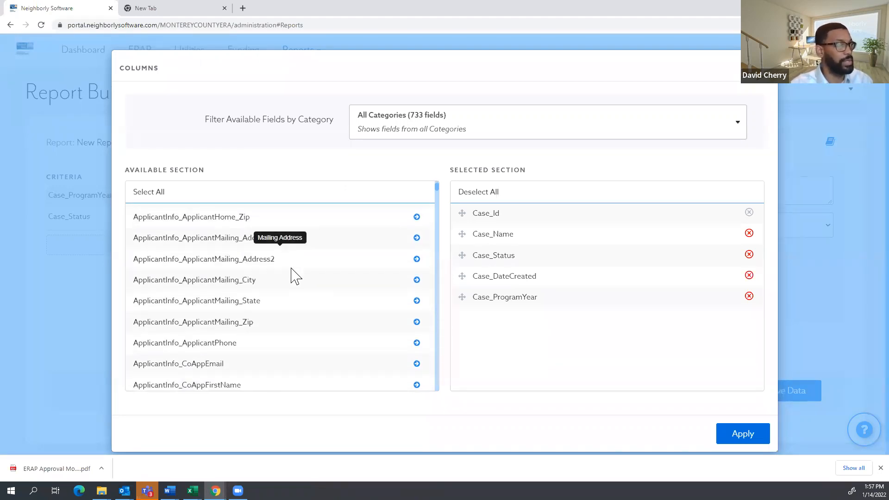
{"action": "scroll", "coordinate": [294, 275], "scroll_direction": "up", "scroll_amount": 3}
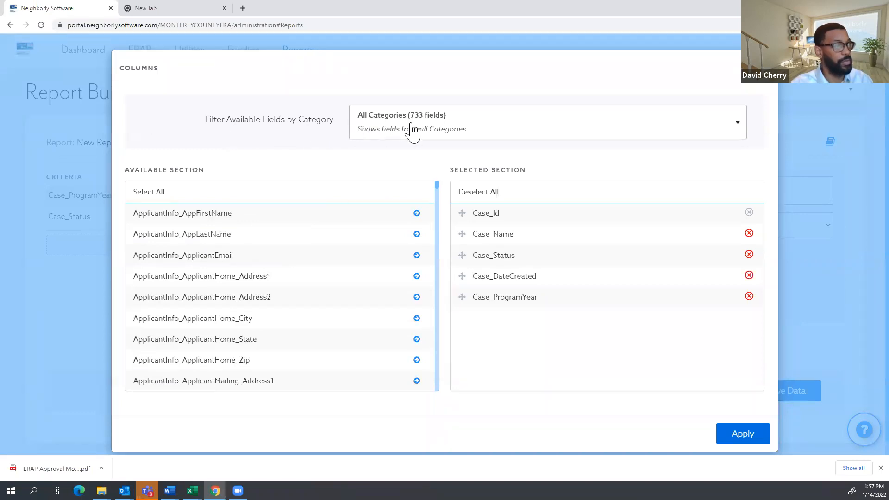
Add ApplicantInfo_ApplicantHome_City as a report column from the ApplicantInfo fields.
{"action": "left_click", "coordinate": [411, 131]}
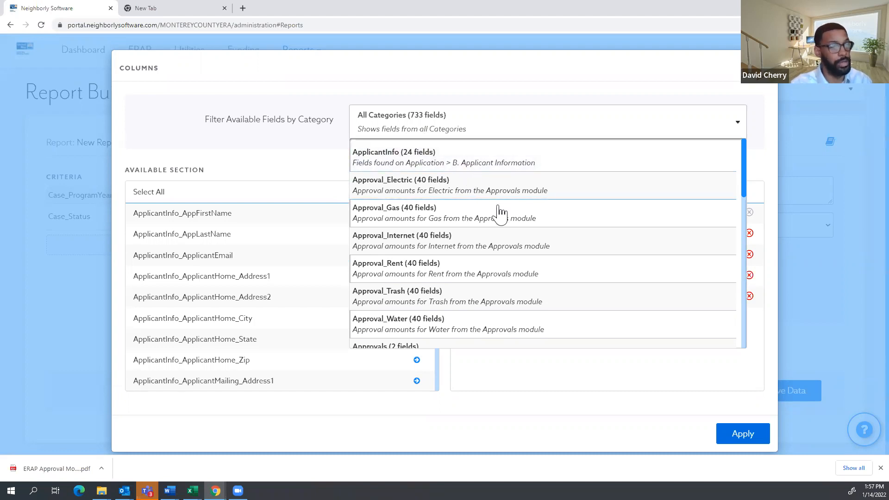
{"action": "left_click", "coordinate": [481, 166]}
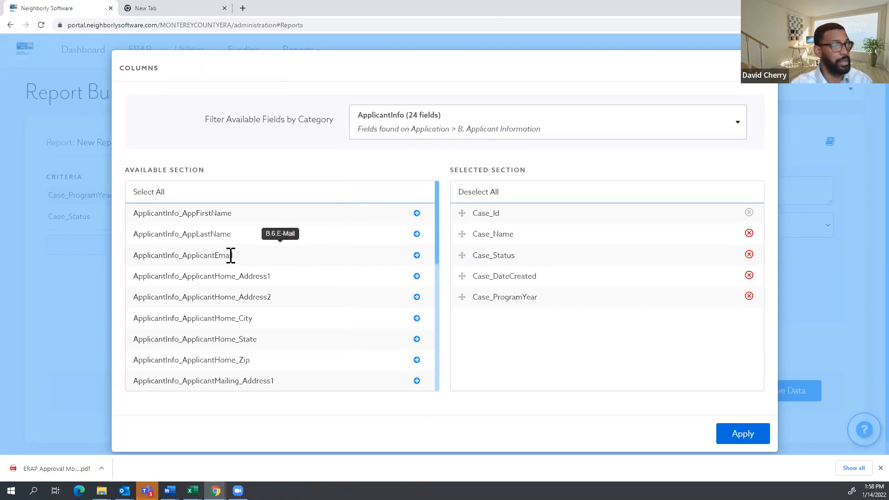
{"action": "scroll", "coordinate": [231, 253], "scroll_direction": "down", "scroll_amount": 1}
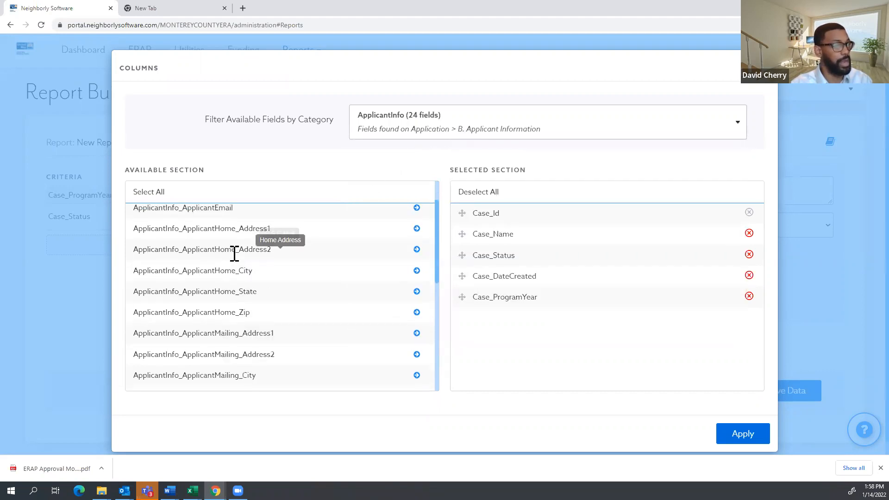
{"action": "left_click", "coordinate": [416, 271]}
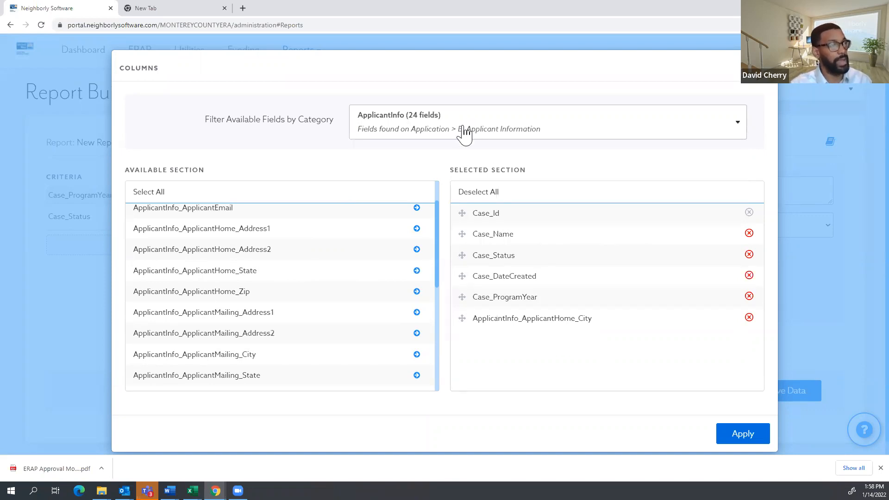
Add Household_Size and Household_AMIRatio from the Household fields and apply the columns.
{"action": "left_click", "coordinate": [399, 127]}
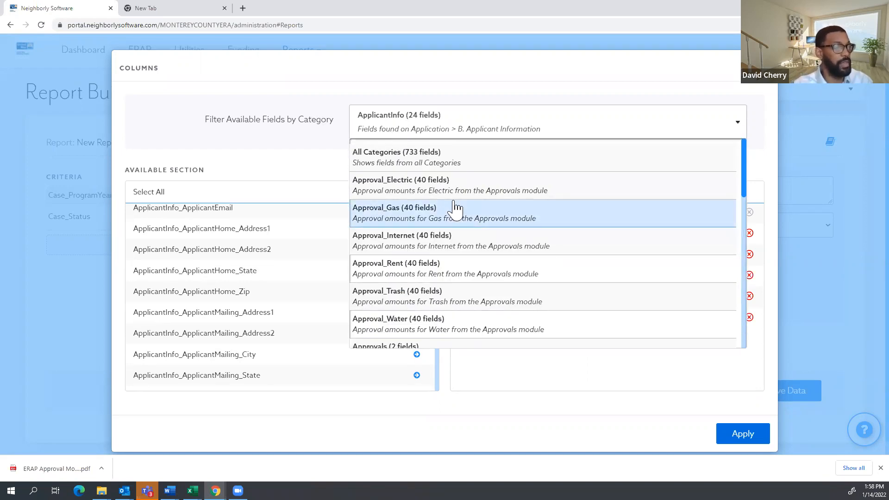
{"action": "scroll", "coordinate": [456, 210], "scroll_direction": "down", "scroll_amount": 5}
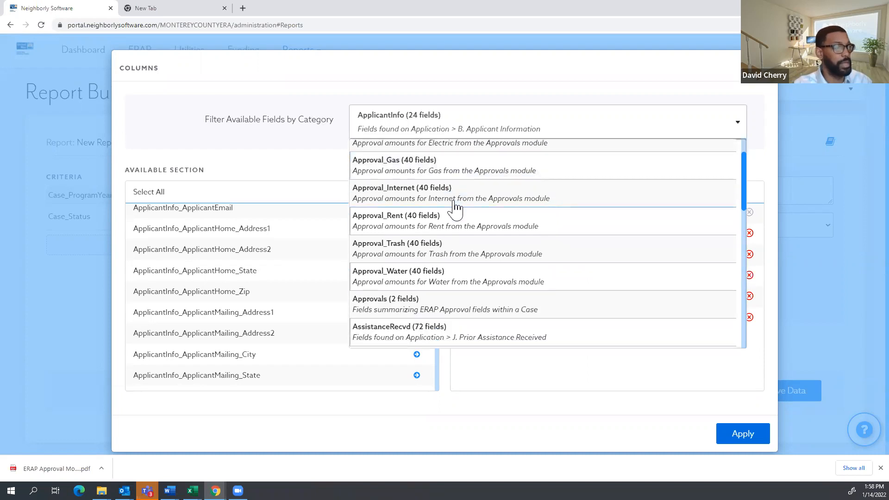
{"action": "scroll", "coordinate": [463, 232], "scroll_direction": "down", "scroll_amount": 1}
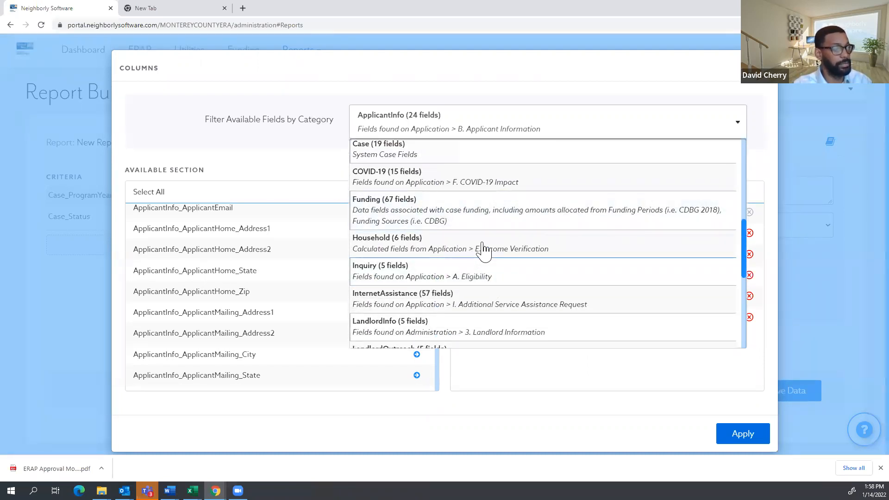
{"action": "left_click", "coordinate": [483, 250]}
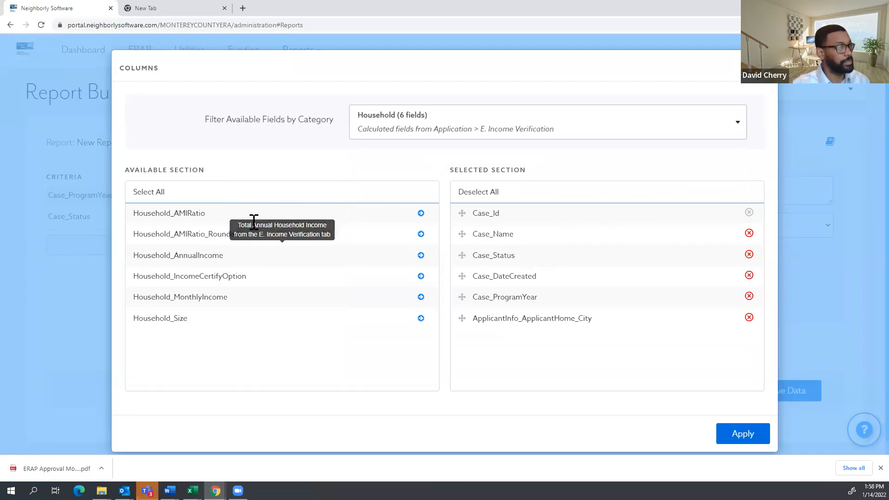
{"action": "left_click", "coordinate": [423, 320]}
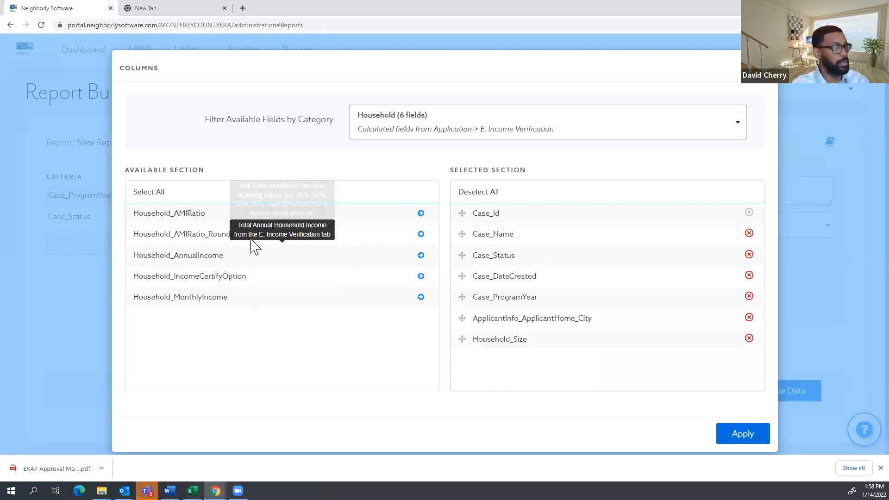
{"action": "left_click", "coordinate": [421, 214]}
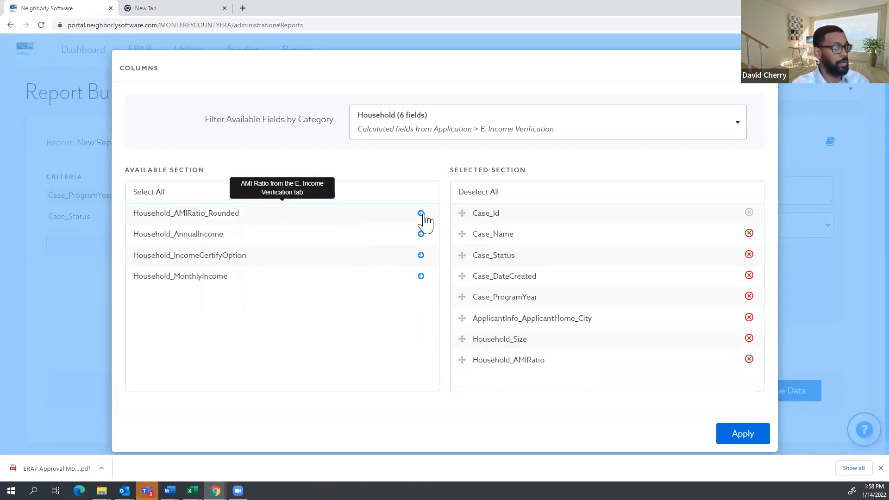
{"action": "left_click", "coordinate": [741, 434]}
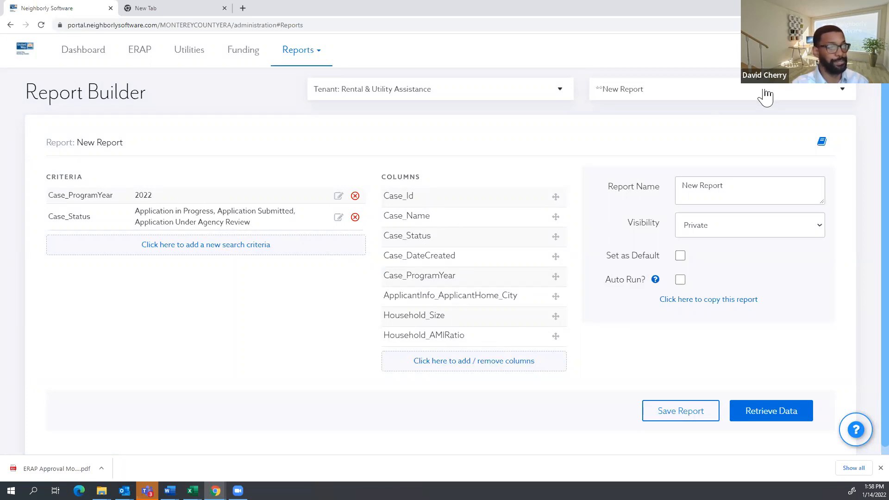
Retrieve the report data and scroll through the 21 cases with city, household size and AMI ratio.
{"action": "left_click", "coordinate": [775, 411]}
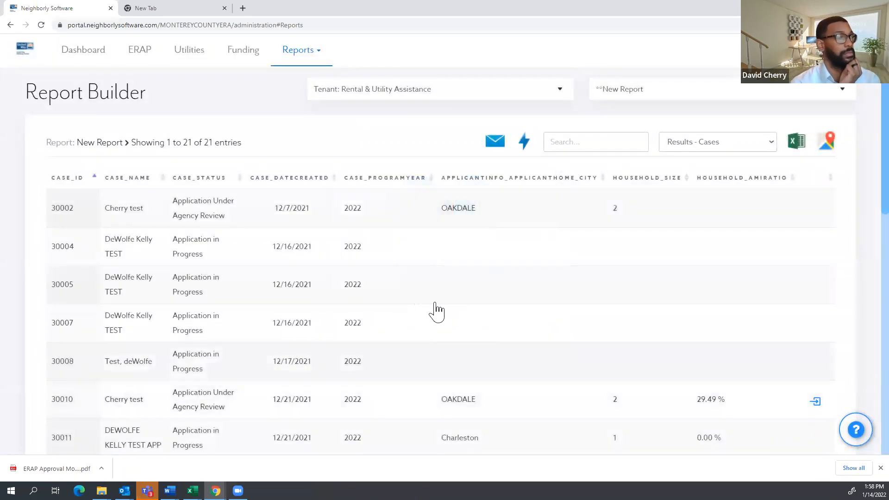
{"action": "scroll", "coordinate": [282, 278], "scroll_direction": "down", "scroll_amount": 2}
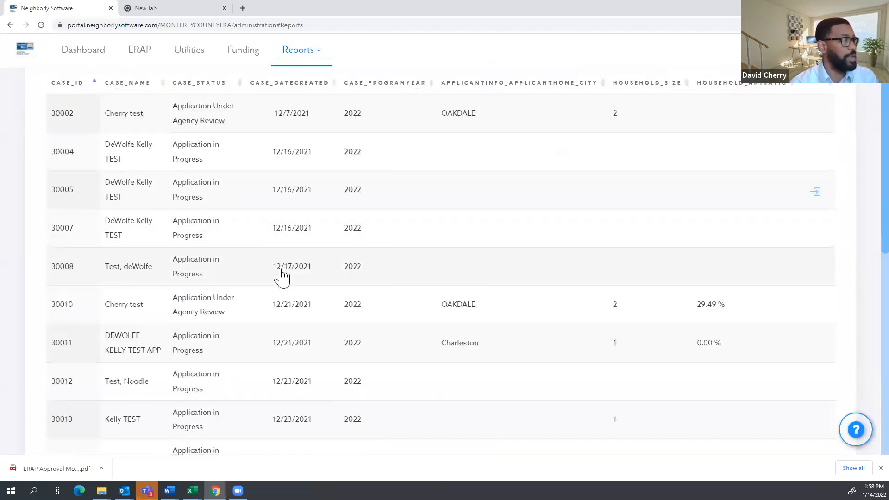
{"action": "scroll", "coordinate": [256, 250], "scroll_direction": "up", "scroll_amount": 2}
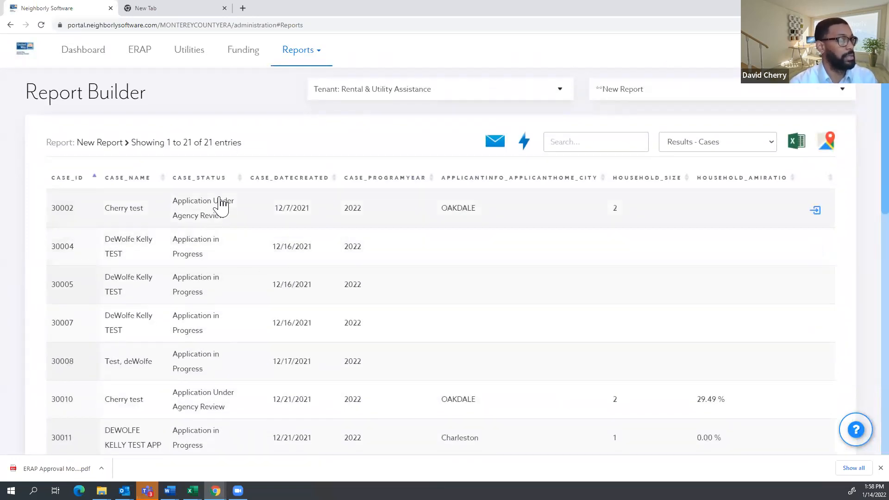
{"action": "scroll", "coordinate": [218, 199], "scroll_direction": "down", "scroll_amount": 3}
{"action": "scroll", "coordinate": [248, 220], "scroll_direction": "down", "scroll_amount": 2}
{"action": "scroll", "coordinate": [246, 220], "scroll_direction": "up", "scroll_amount": 5}
{"action": "scroll", "coordinate": [222, 204], "scroll_direction": "down", "scroll_amount": 2}
{"action": "scroll", "coordinate": [207, 168], "scroll_direction": "down", "scroll_amount": 12}
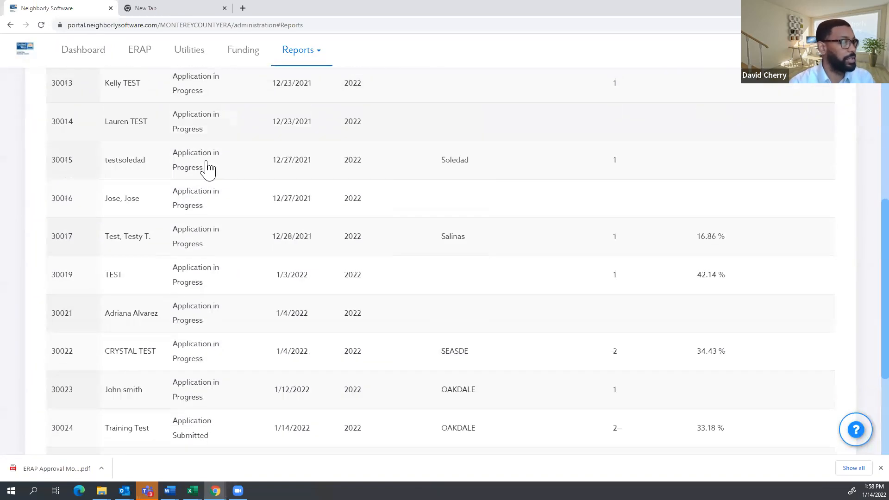
{"action": "scroll", "coordinate": [315, 250], "scroll_direction": "up", "scroll_amount": 15}
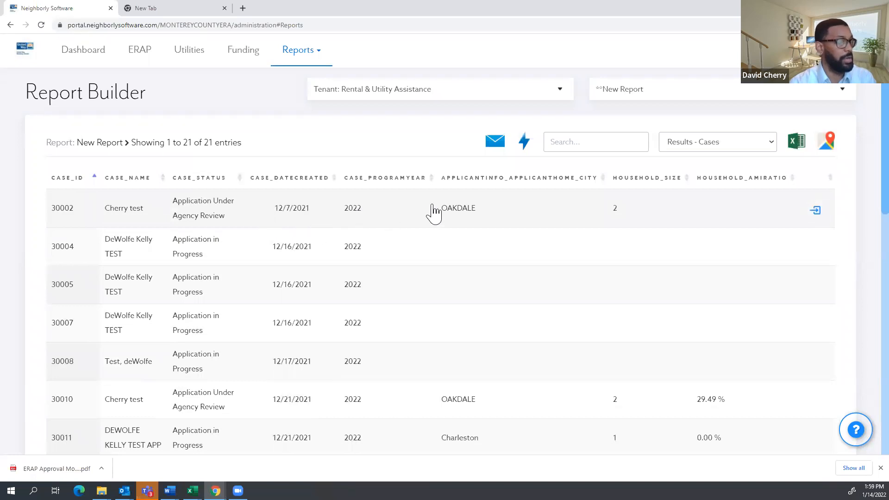
{"action": "scroll", "coordinate": [505, 199], "scroll_direction": "down", "scroll_amount": 3}
{"action": "scroll", "coordinate": [502, 200], "scroll_direction": "down", "scroll_amount": 8}
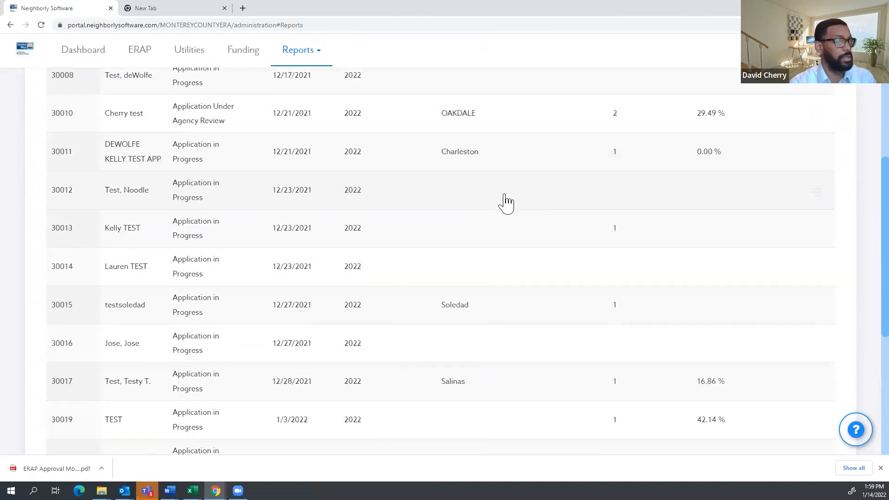
{"action": "scroll", "coordinate": [624, 234], "scroll_direction": "up", "scroll_amount": 6}
{"action": "scroll", "coordinate": [713, 230], "scroll_direction": "up", "scroll_amount": 5}
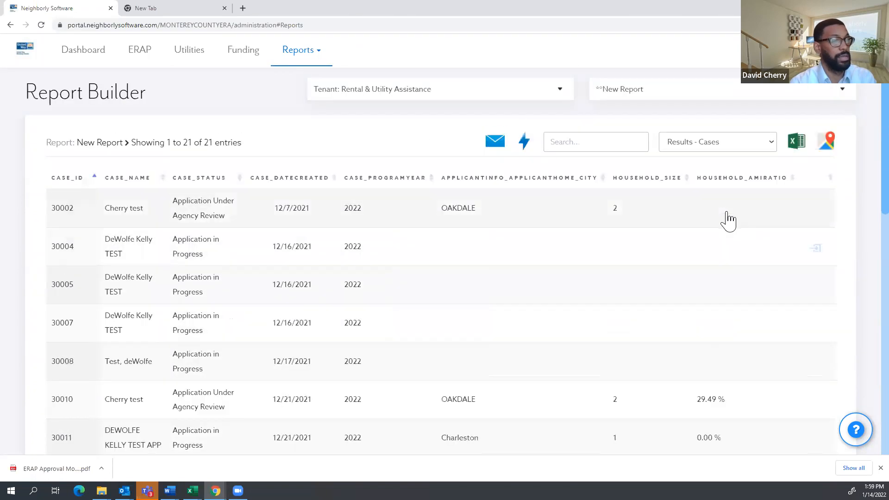
{"action": "scroll", "coordinate": [737, 232], "scroll_direction": "down", "scroll_amount": 4}
{"action": "scroll", "coordinate": [738, 235], "scroll_direction": "up", "scroll_amount": 3}
{"action": "scroll", "coordinate": [739, 235], "scroll_direction": "up", "scroll_amount": 2}
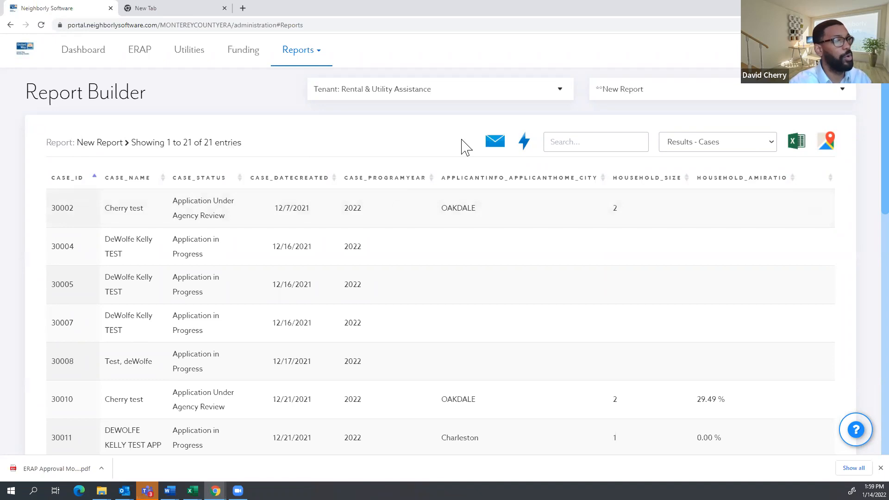
{"action": "left_click", "coordinate": [831, 147]}
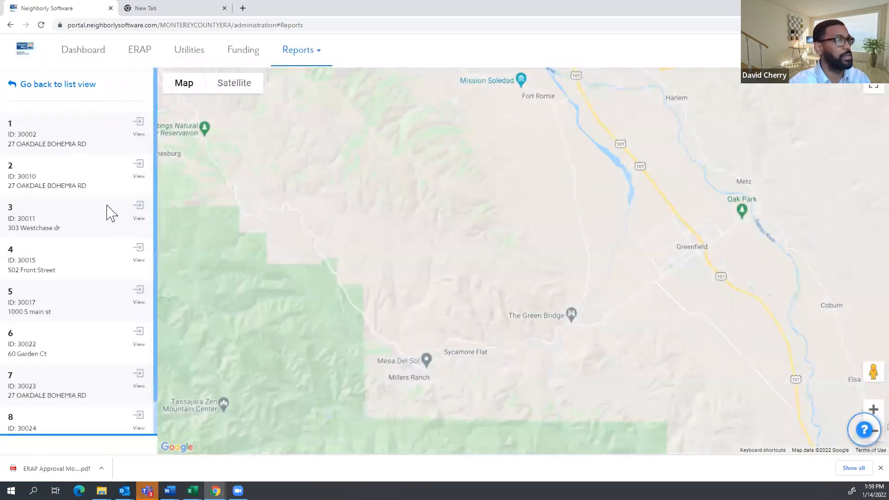
{"action": "scroll", "coordinate": [392, 246], "scroll_direction": "down", "scroll_amount": 3}
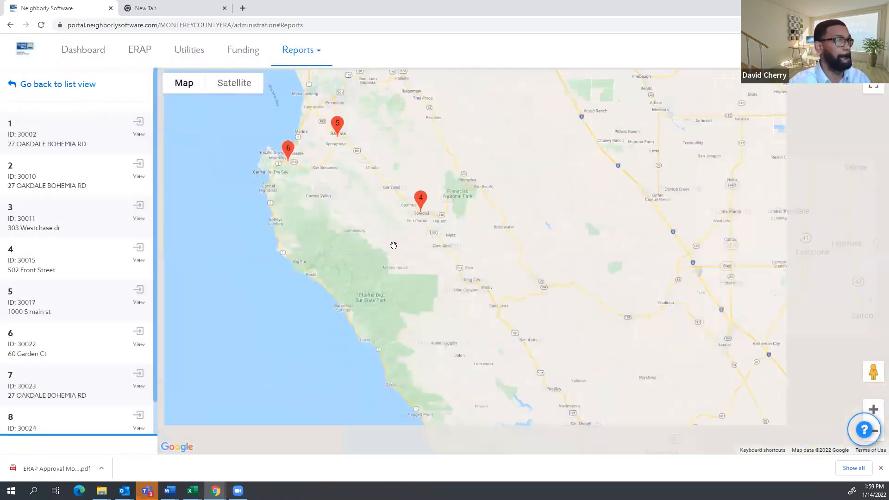
{"action": "scroll", "coordinate": [393, 245], "scroll_direction": "up", "scroll_amount": 1}
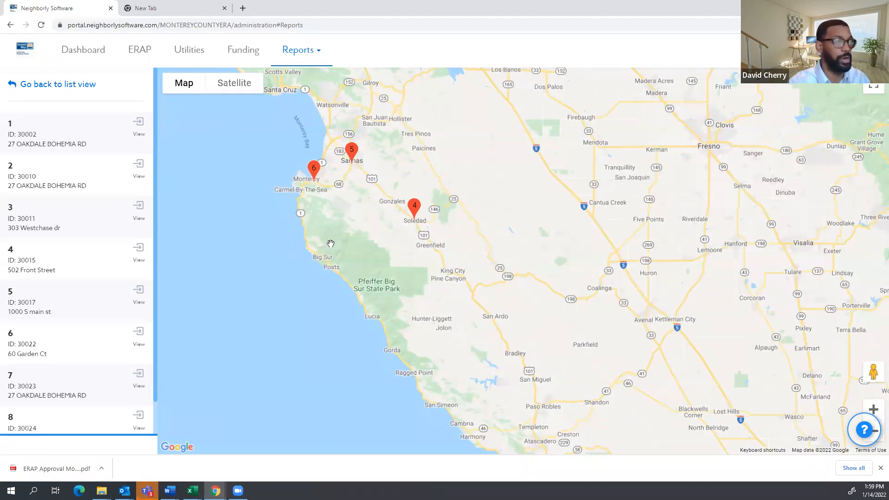
{"action": "left_click", "coordinate": [13, 85]}
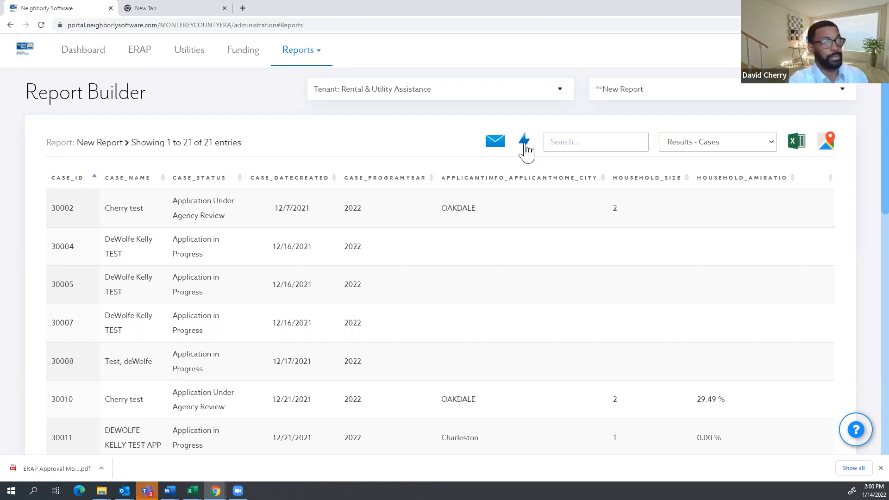
{"action": "scroll", "coordinate": [510, 157], "scroll_direction": "down", "scroll_amount": 1}
{"action": "scroll", "coordinate": [516, 164], "scroll_direction": "up", "scroll_amount": 1}
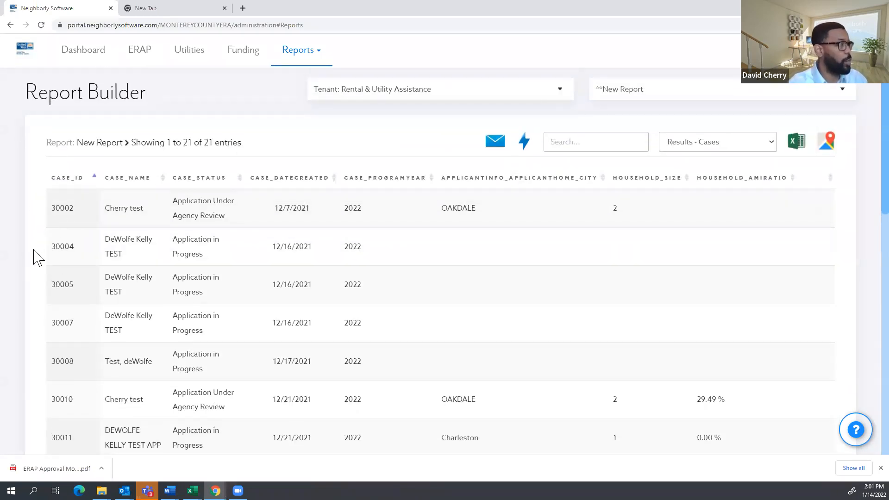
{"action": "scroll", "coordinate": [83, 228], "scroll_direction": "down", "scroll_amount": 2}
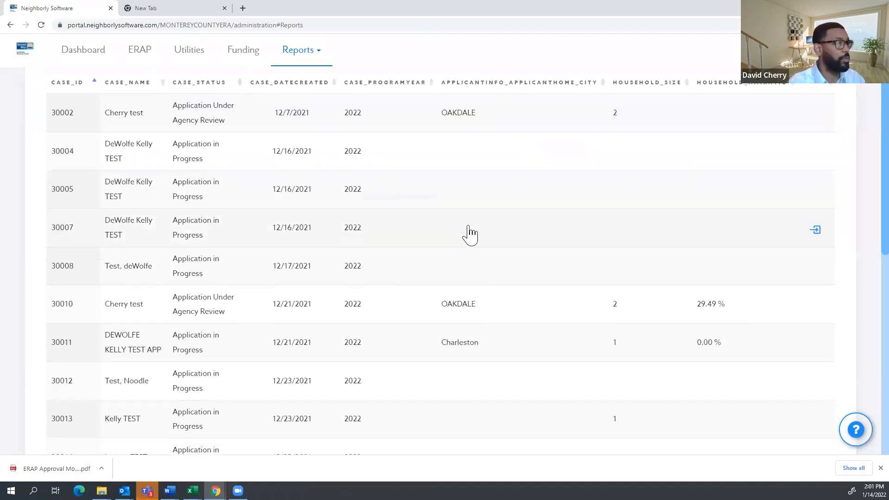
{"action": "scroll", "coordinate": [470, 235], "scroll_direction": "up", "scroll_amount": 2}
{"action": "left_click", "coordinate": [526, 143]}
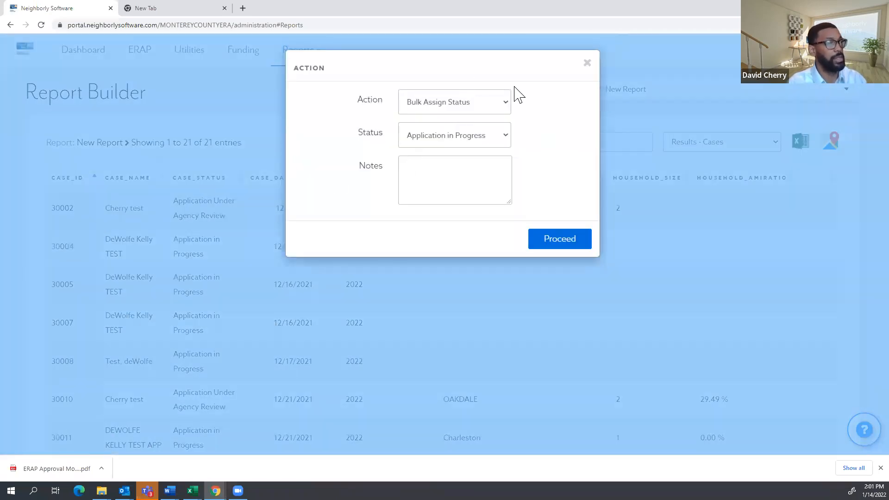
{"action": "left_click", "coordinate": [587, 63]}
{"action": "left_click", "coordinate": [528, 142]}
{"action": "left_click", "coordinate": [482, 141]}
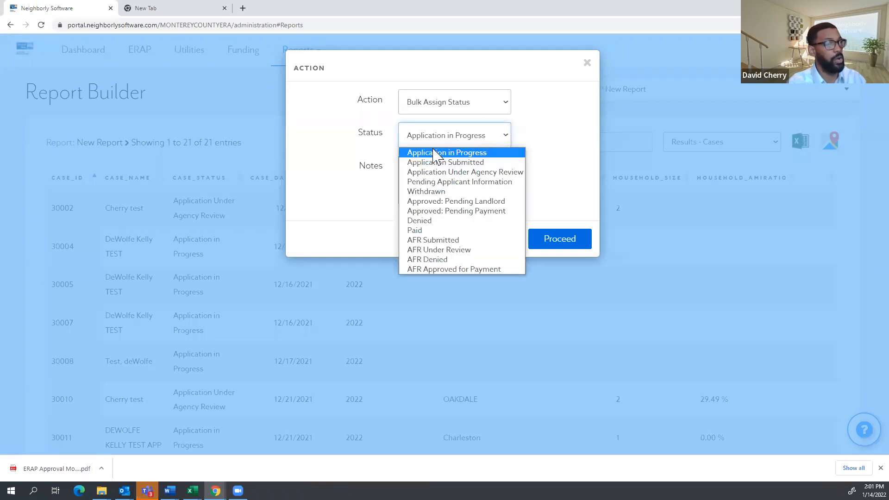
{"action": "left_click", "coordinate": [451, 194]}
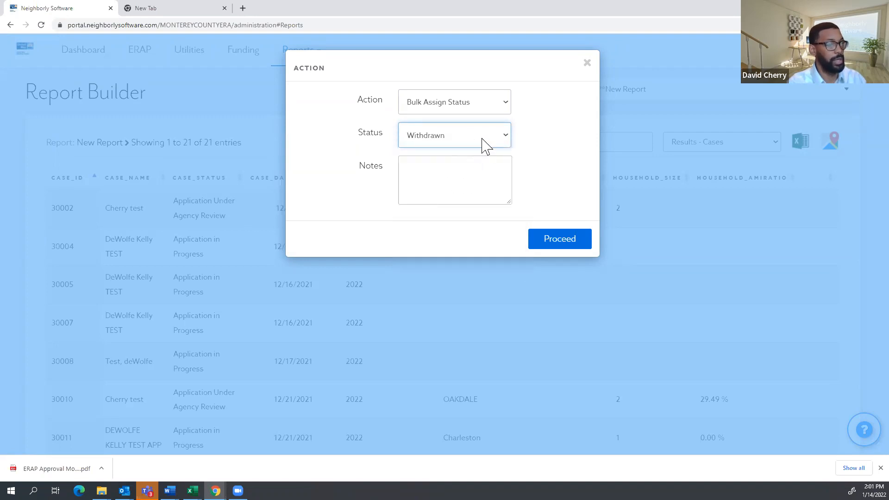
{"action": "left_click", "coordinate": [482, 143]}
{"action": "left_click", "coordinate": [438, 230]}
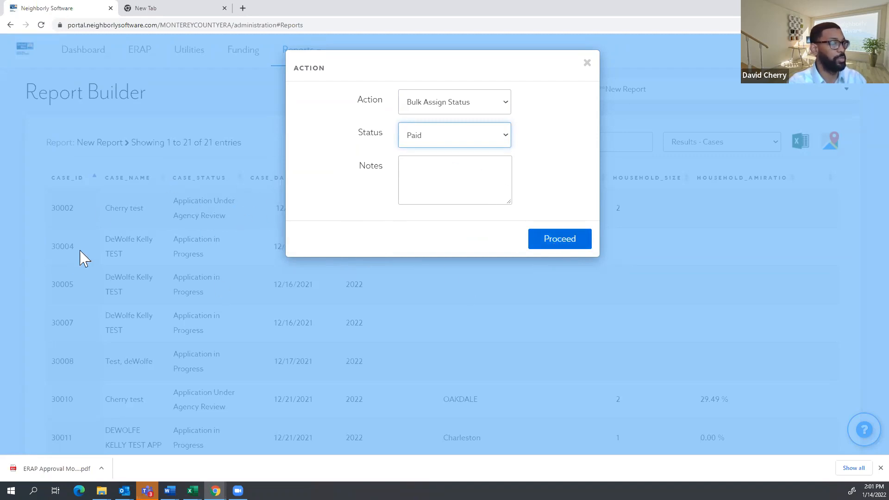
{"action": "left_click", "coordinate": [587, 63]}
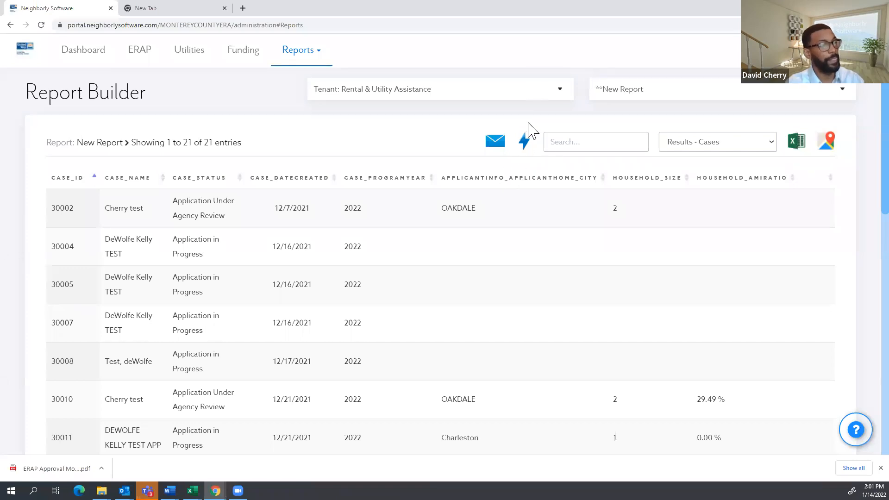
Generate the SendToParticipant .eml for the 21 listed cases' participants and open it in Outlook.
{"action": "left_click", "coordinate": [495, 148]}
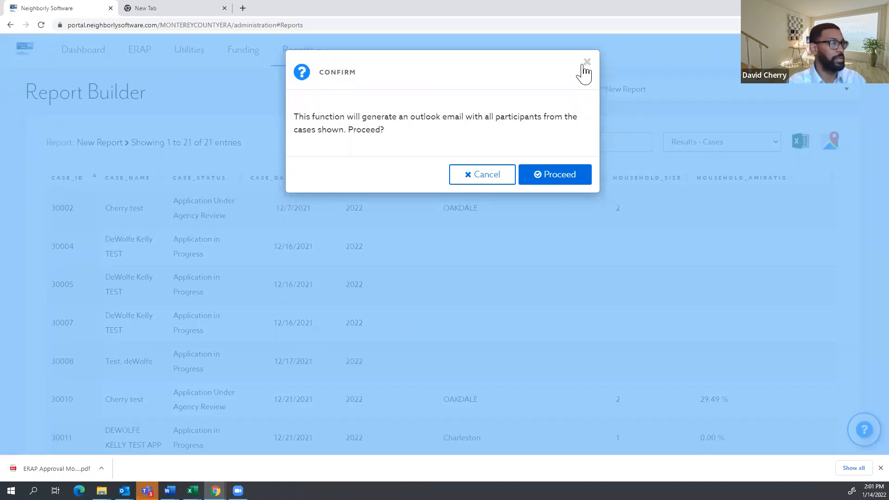
{"action": "left_click", "coordinate": [560, 175]}
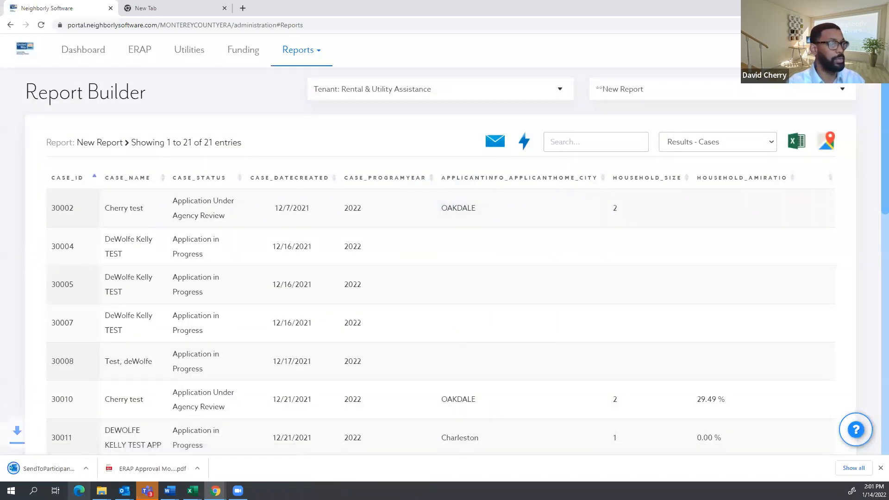
{"action": "left_click", "coordinate": [58, 468]}
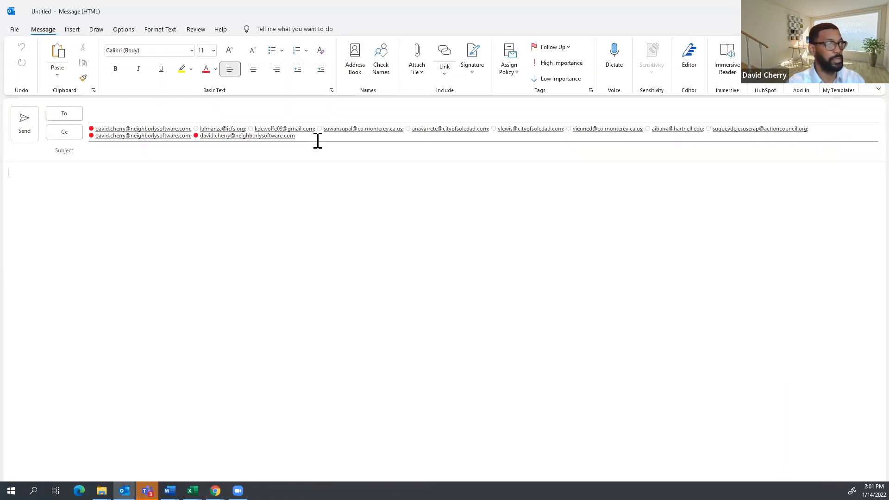
Copy the Cc recipients into Bcc in Select Names, then close the draft without saving.
{"action": "left_click", "coordinate": [93, 133]}
{"action": "left_click", "coordinate": [172, 183]}
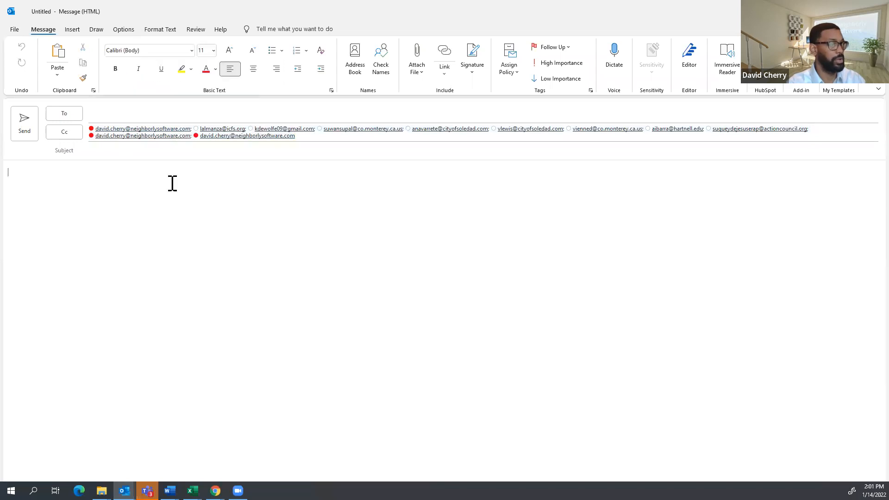
{"action": "left_click", "coordinate": [70, 132]}
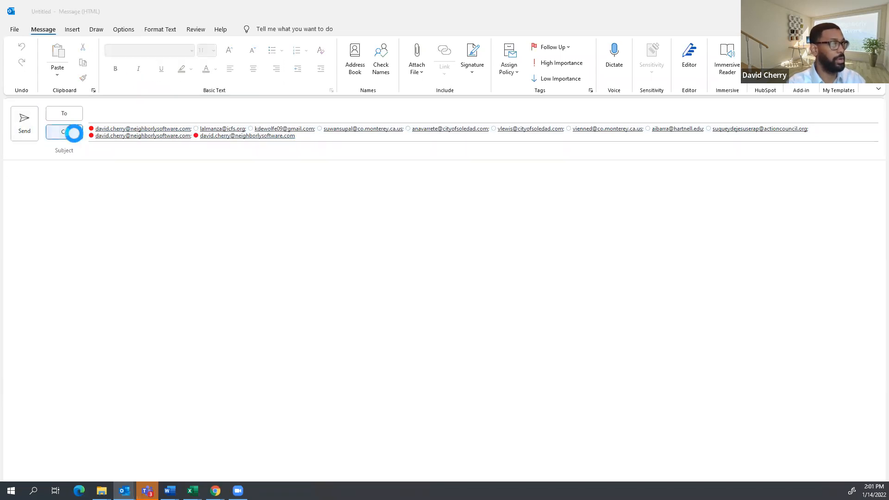
{"action": "left_click_drag", "start_coordinate": [539, 319], "coordinate": [366, 291]}
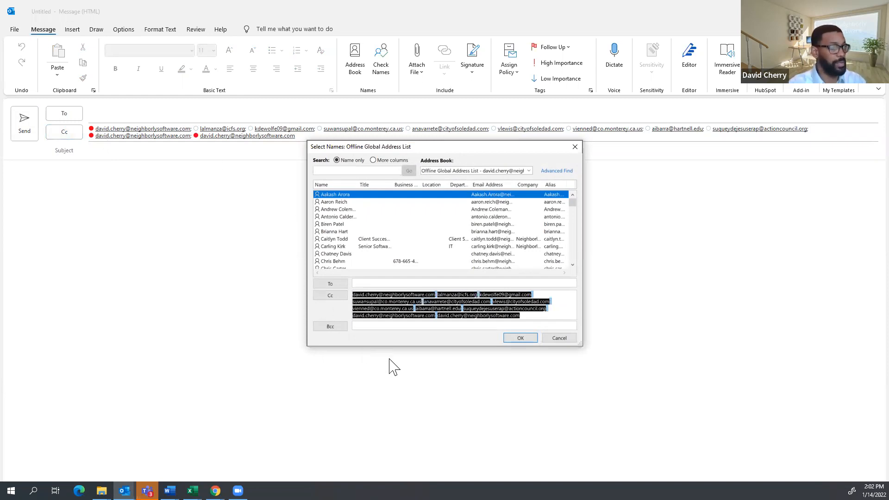
{"action": "right_click", "coordinate": [499, 301]}
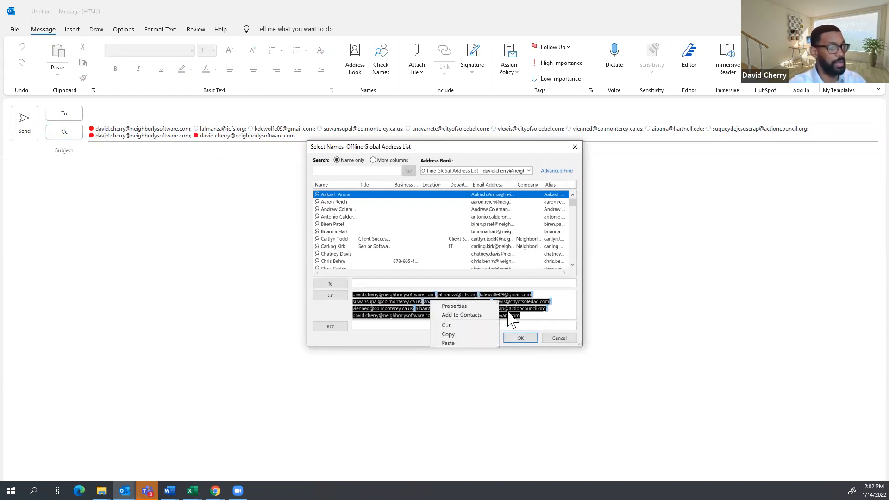
{"action": "left_click", "coordinate": [468, 334]}
{"action": "right_click", "coordinate": [402, 329]}
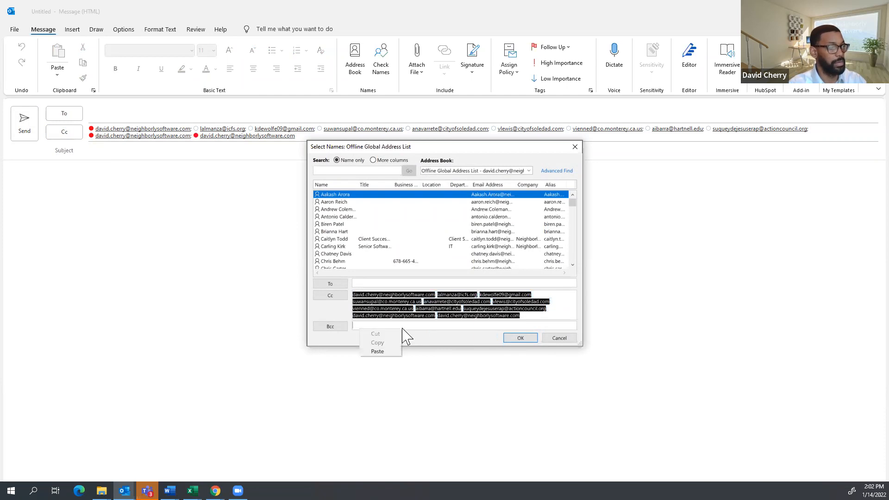
{"action": "left_click", "coordinate": [391, 351]}
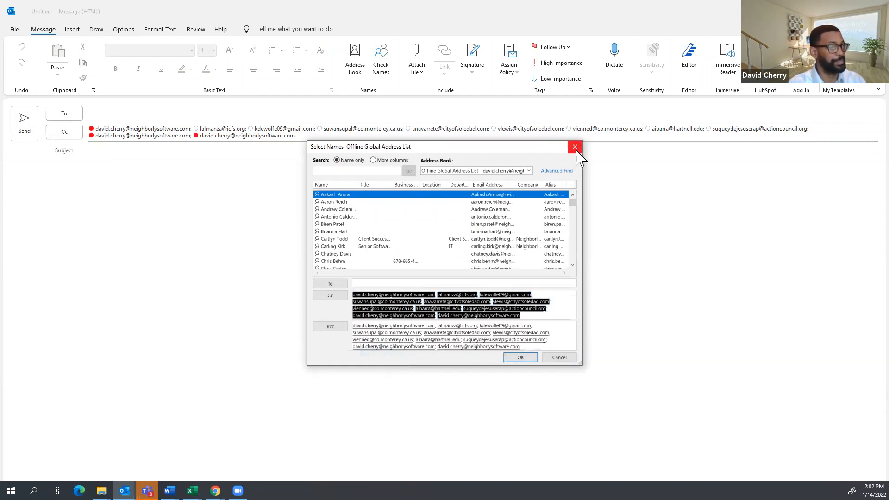
{"action": "left_click", "coordinate": [522, 358]}
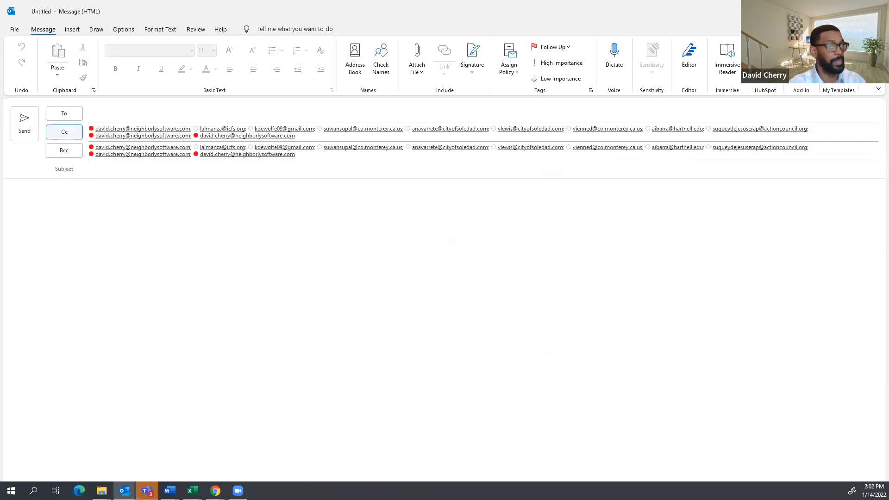
{"action": "left_click", "coordinate": [450, 272]}
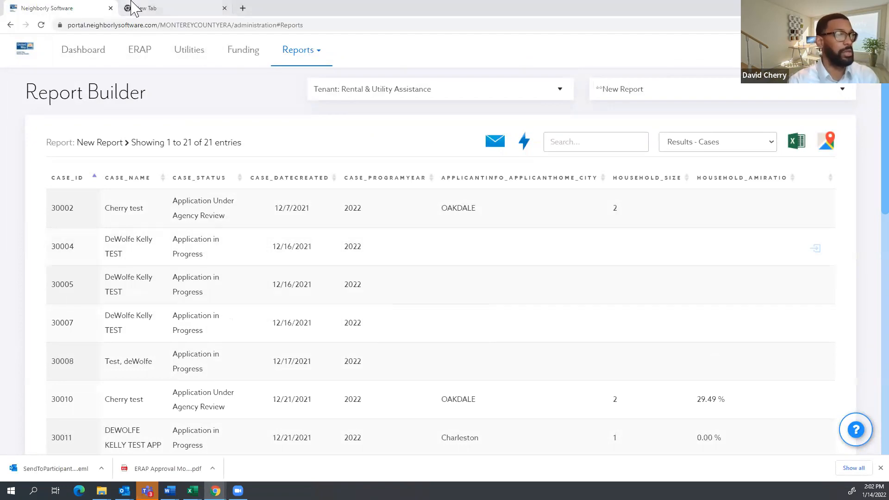
Rename the report to 'David Report', set its visibility to Public, and save it.
{"action": "left_click", "coordinate": [107, 146]}
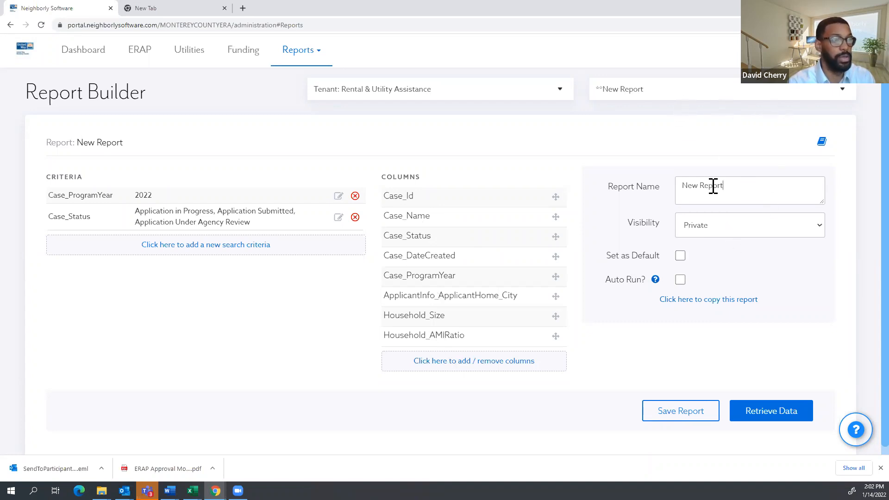
{"action": "left_click_drag", "start_coordinate": [722, 186], "coordinate": [578, 185]}
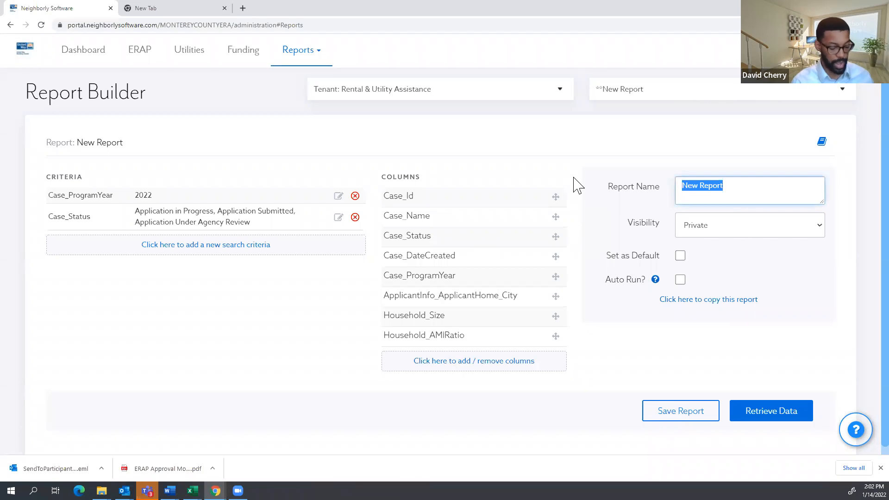
{"action": "type", "text": "David"}
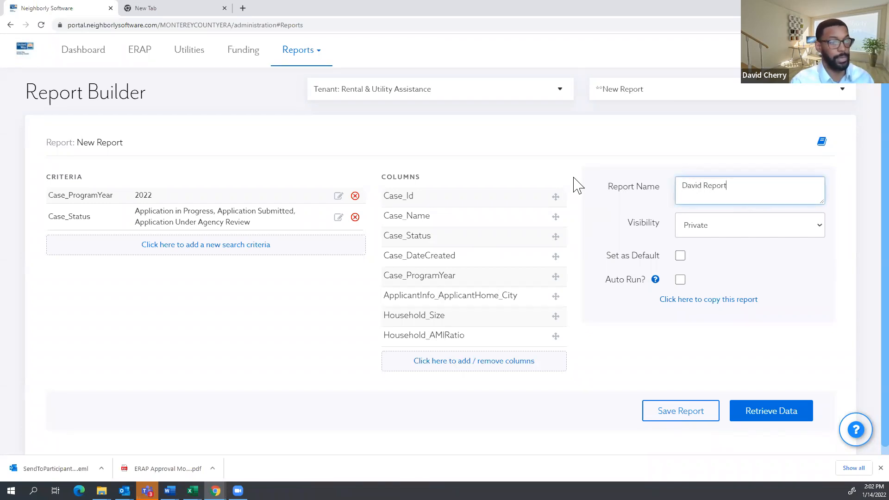
{"action": "left_click", "coordinate": [718, 231]}
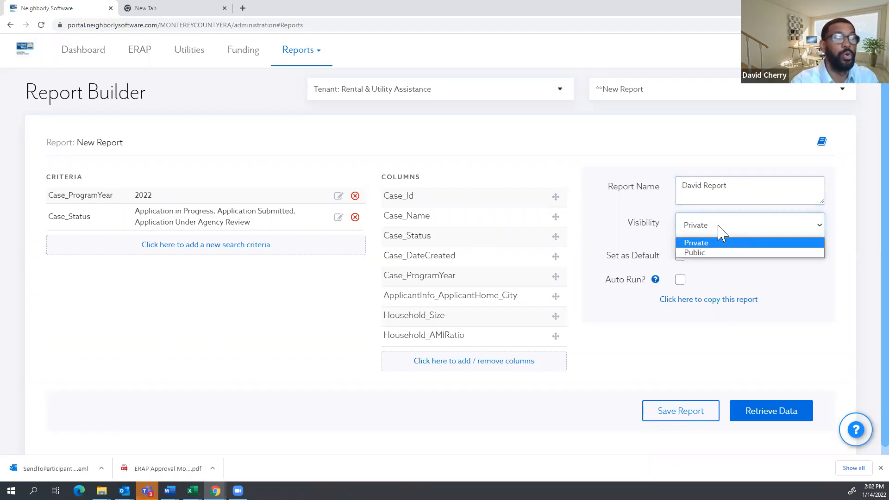
{"action": "left_click", "coordinate": [840, 232]}
{"action": "left_click", "coordinate": [743, 229]}
{"action": "left_click", "coordinate": [708, 253]}
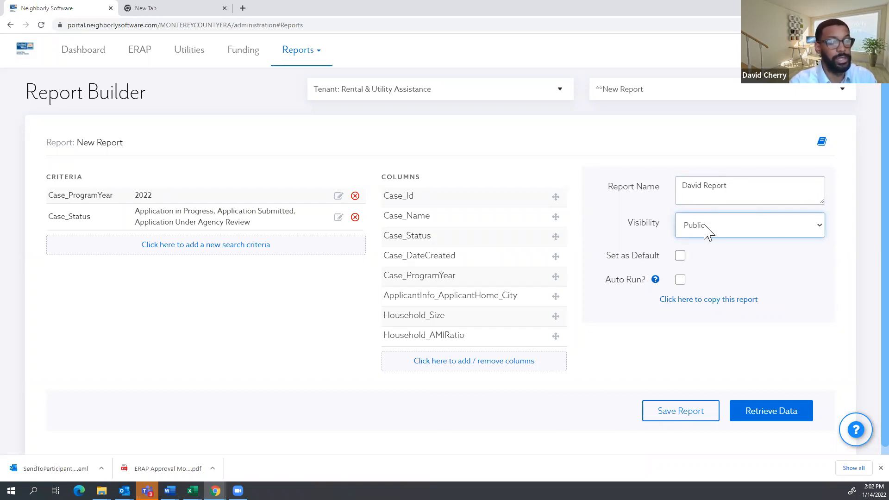
{"action": "left_click", "coordinate": [685, 414]}
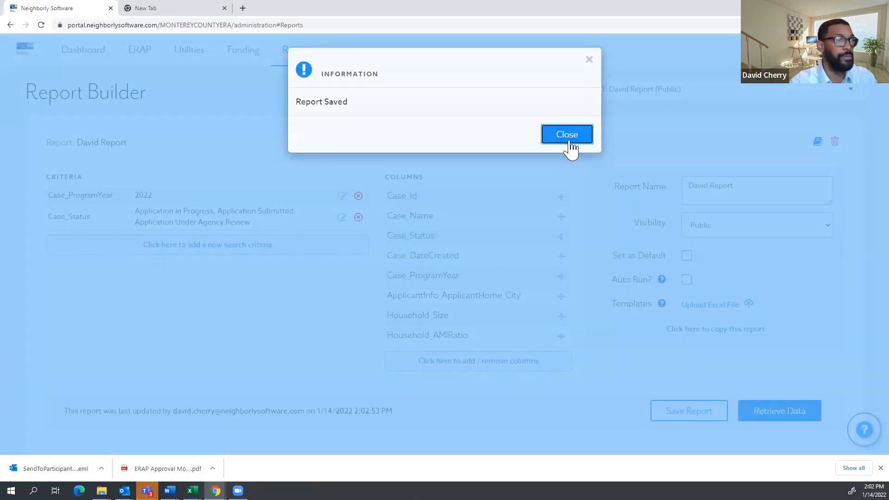
{"action": "left_click", "coordinate": [570, 140]}
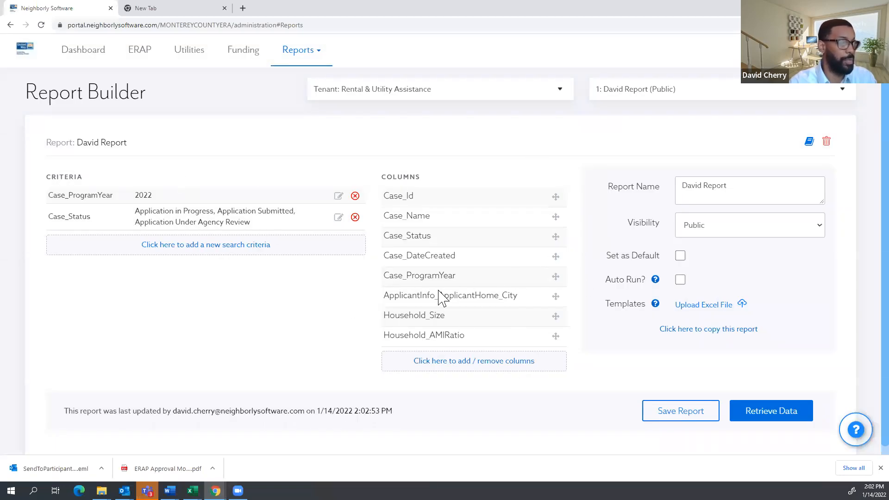
Check that the Public David Report is listed among the saved reports.
{"action": "left_click", "coordinate": [658, 93]}
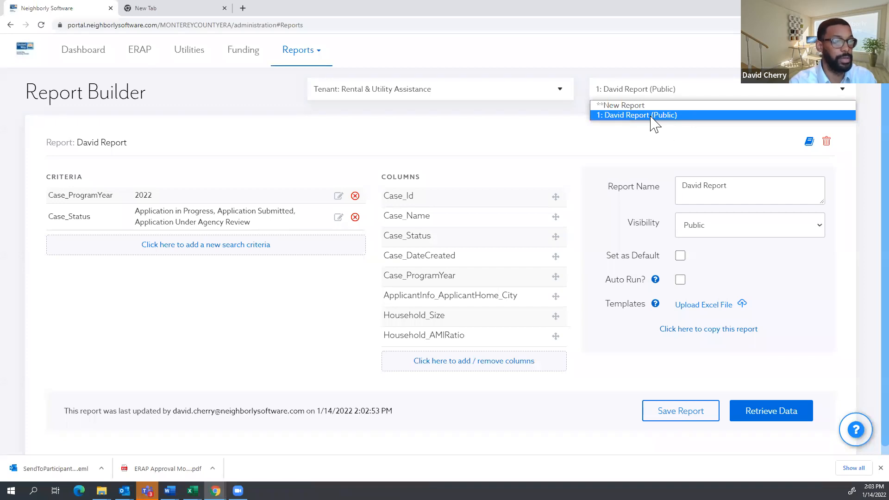
{"action": "left_click", "coordinate": [860, 224]}
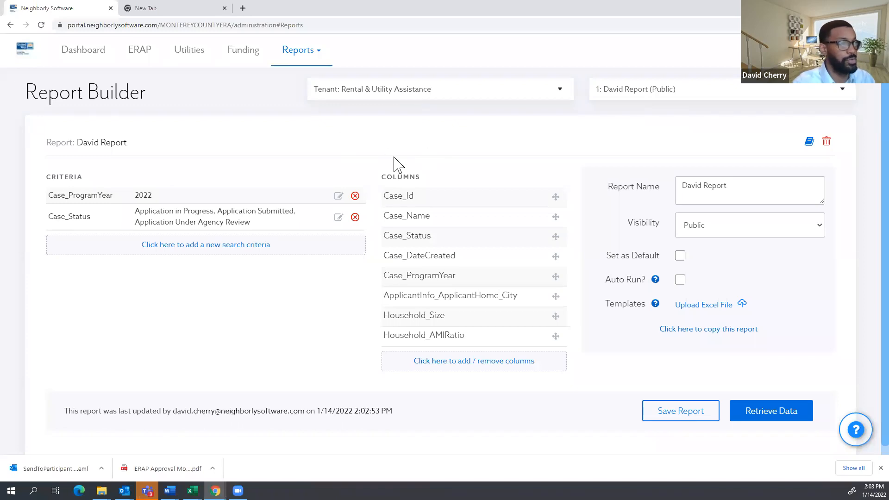
{"action": "left_click", "coordinate": [315, 59]}
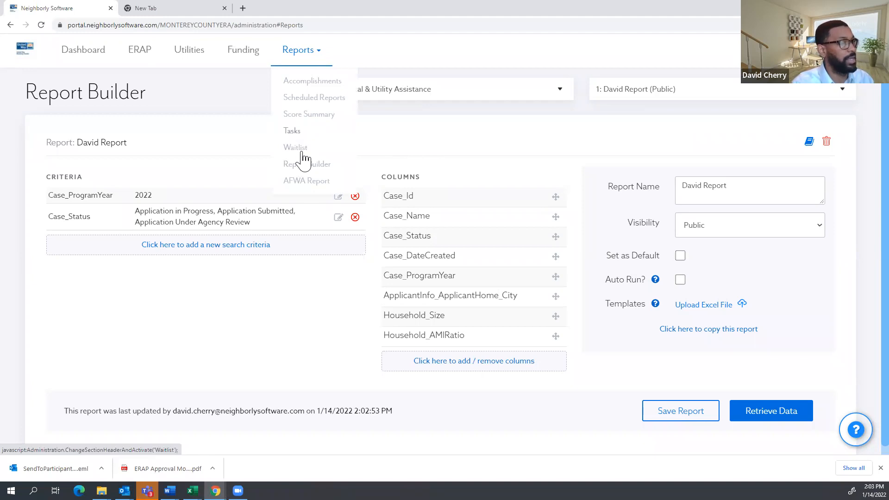
Open the Tasks list and filter it to Complete tasks.
{"action": "left_click", "coordinate": [296, 132]}
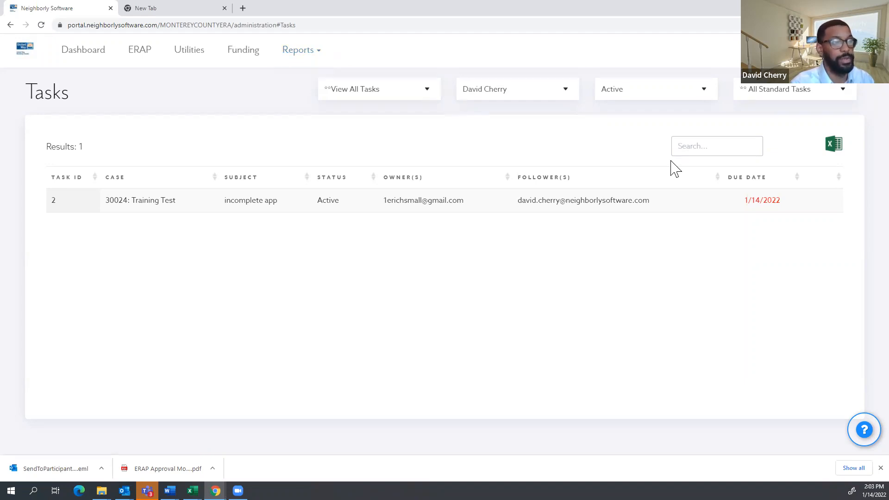
{"action": "left_click", "coordinate": [494, 95]}
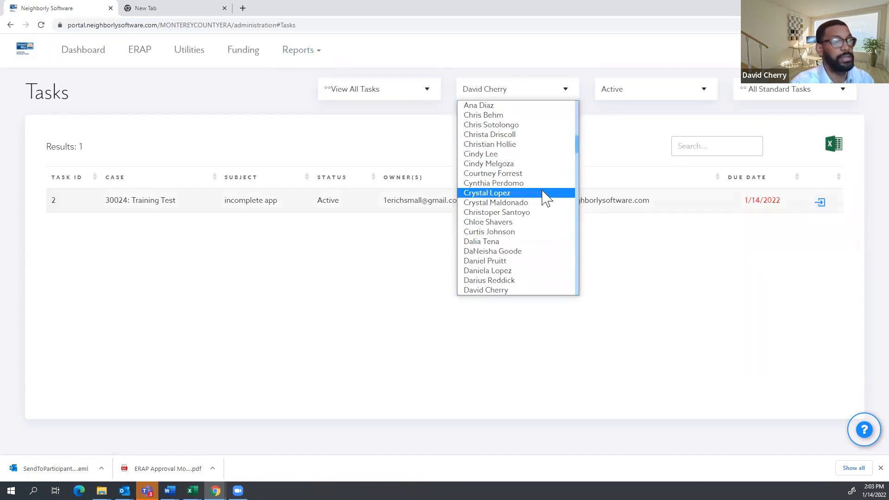
{"action": "left_click", "coordinate": [719, 268]}
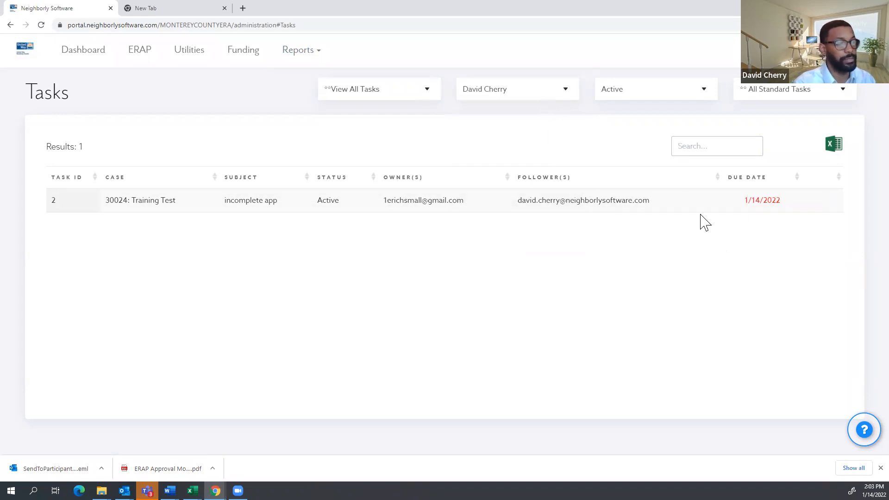
{"action": "left_click", "coordinate": [634, 91]}
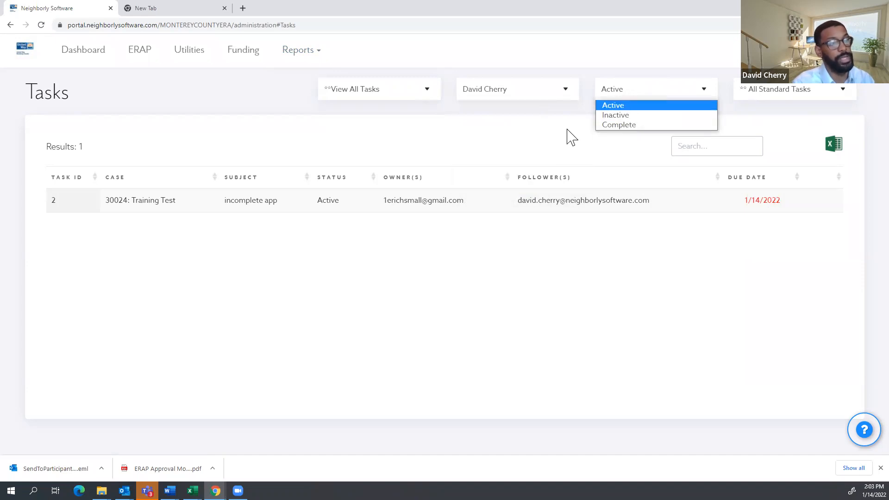
{"action": "left_click", "coordinate": [634, 123]}
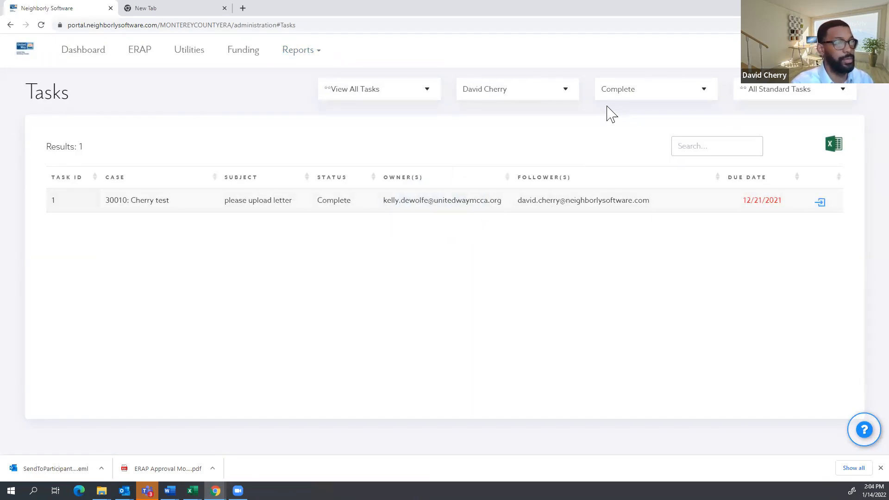
Show another staff member's tasks with the status filter set back to Active.
{"action": "left_click", "coordinate": [561, 94]}
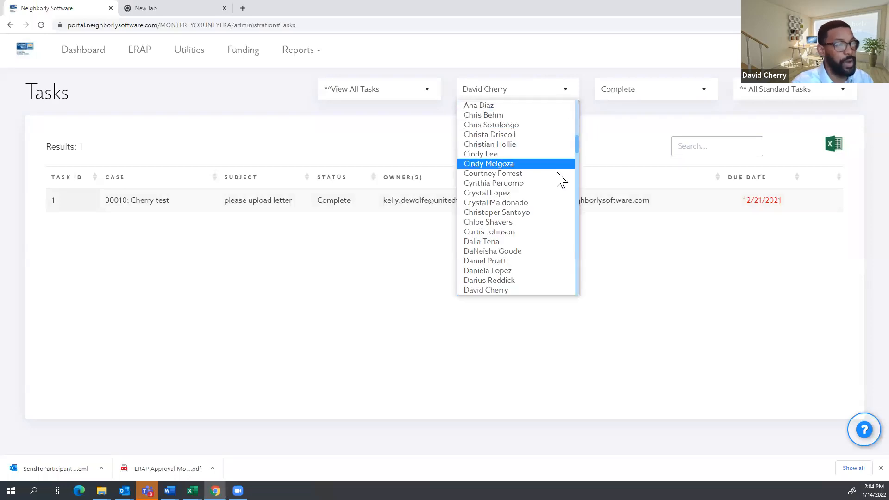
{"action": "left_click", "coordinate": [497, 165]}
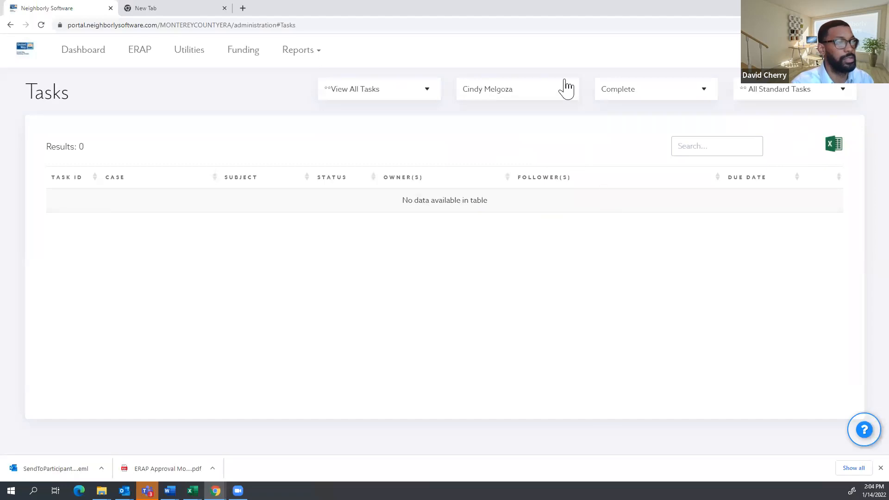
{"action": "left_click", "coordinate": [558, 96]}
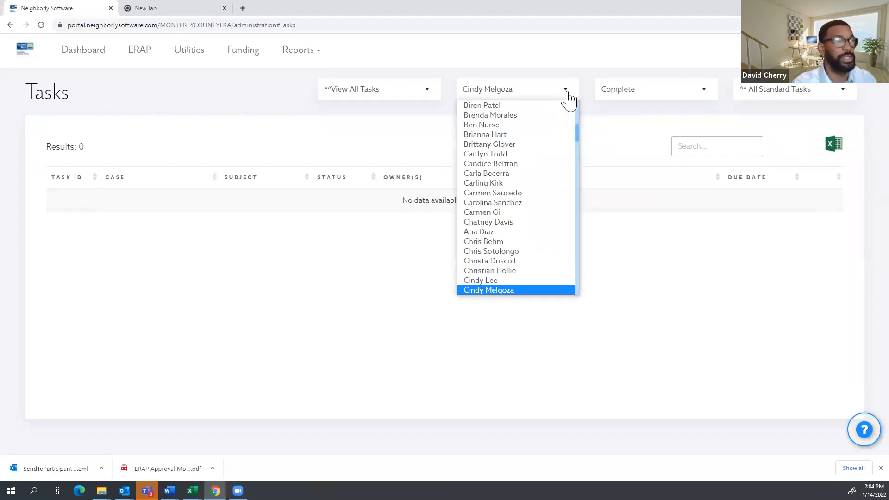
{"action": "left_click", "coordinate": [682, 95]}
{"action": "left_click", "coordinate": [660, 104]}
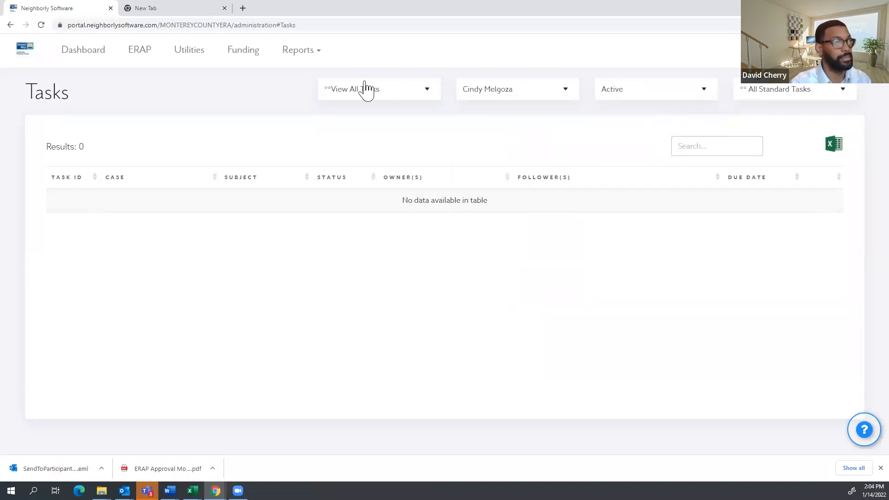
{"action": "left_click", "coordinate": [310, 52]}
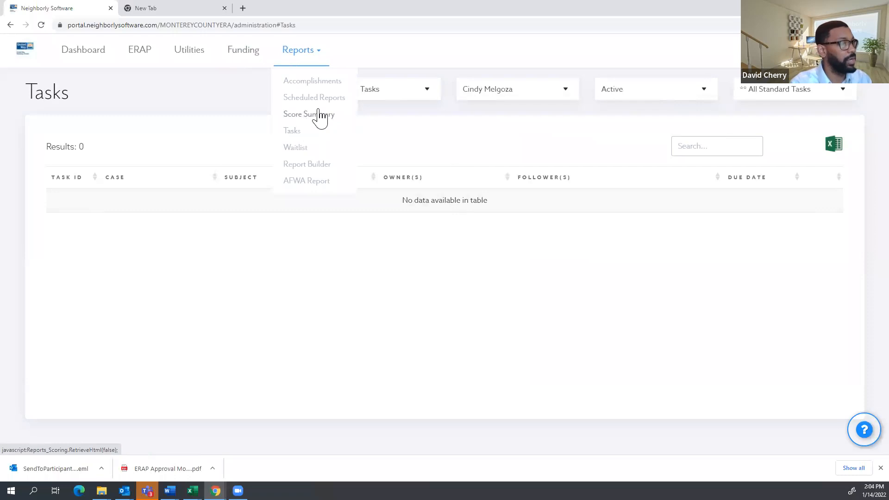
Look over the Scheduled Reports page, then go to the Accomplishments report.
{"action": "left_click", "coordinate": [321, 99]}
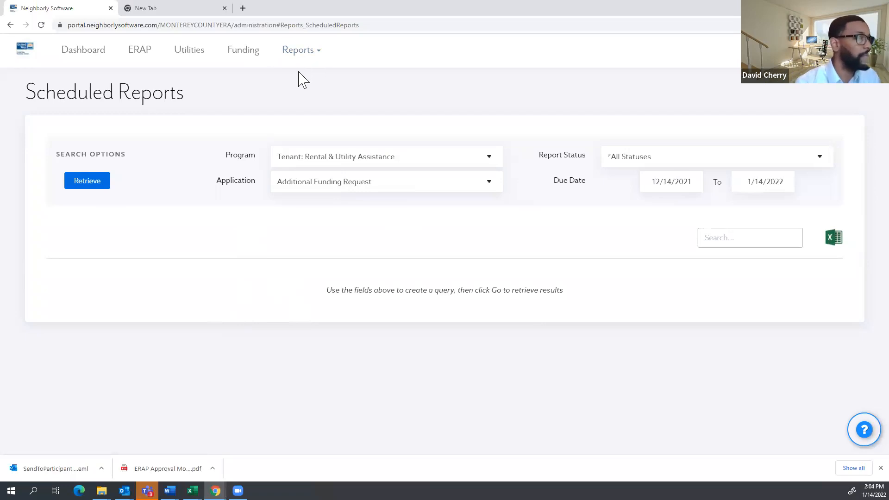
{"action": "left_click", "coordinate": [300, 57]}
{"action": "left_click", "coordinate": [326, 83]}
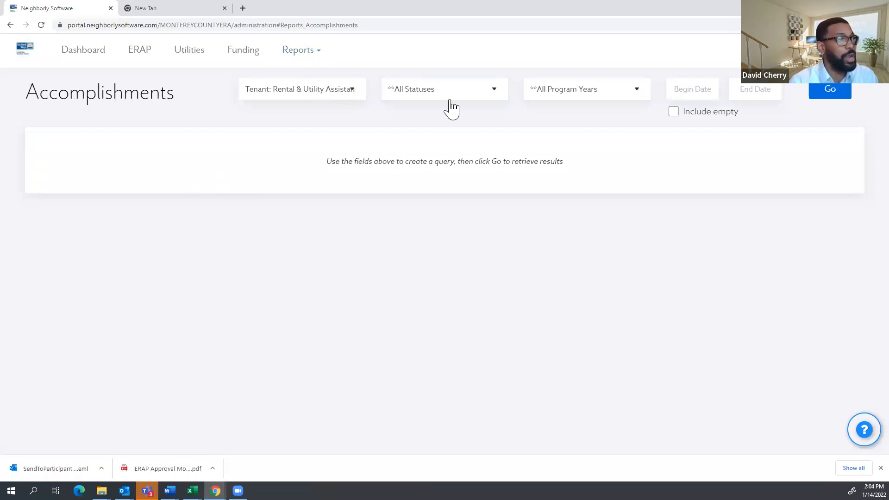
Run the Accomplishments query for the 21 tenant cases and return to case 30027 at the top.
{"action": "left_click", "coordinate": [299, 55]}
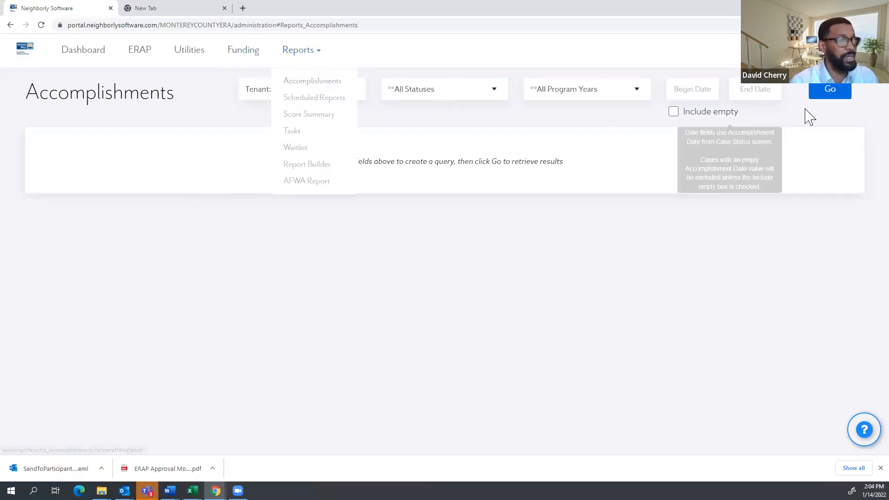
{"action": "left_click", "coordinate": [825, 95]}
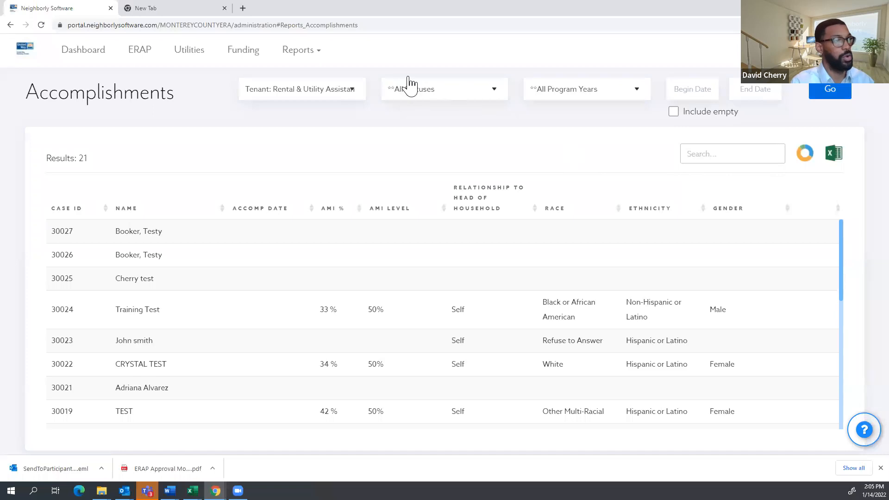
{"action": "left_click", "coordinate": [294, 89]}
{"action": "left_click", "coordinate": [207, 116]}
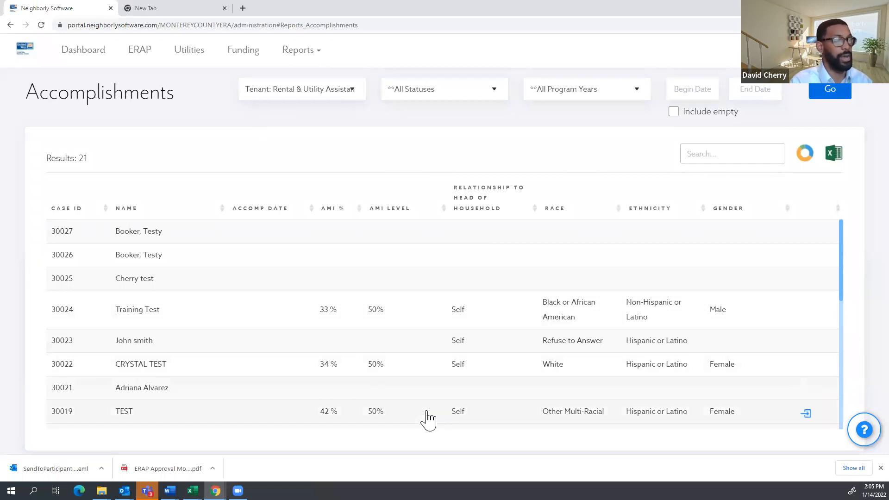
{"action": "scroll", "coordinate": [412, 297], "scroll_direction": "down", "scroll_amount": 2}
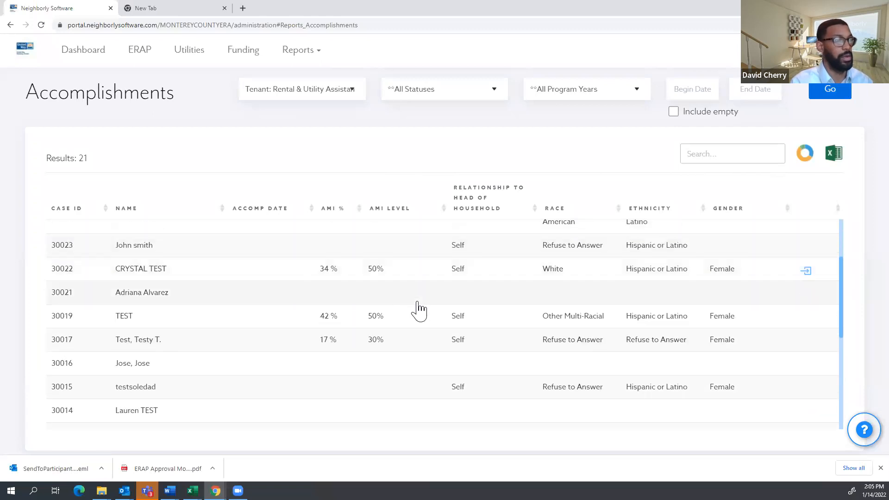
{"action": "scroll", "coordinate": [407, 305], "scroll_direction": "up", "scroll_amount": 2}
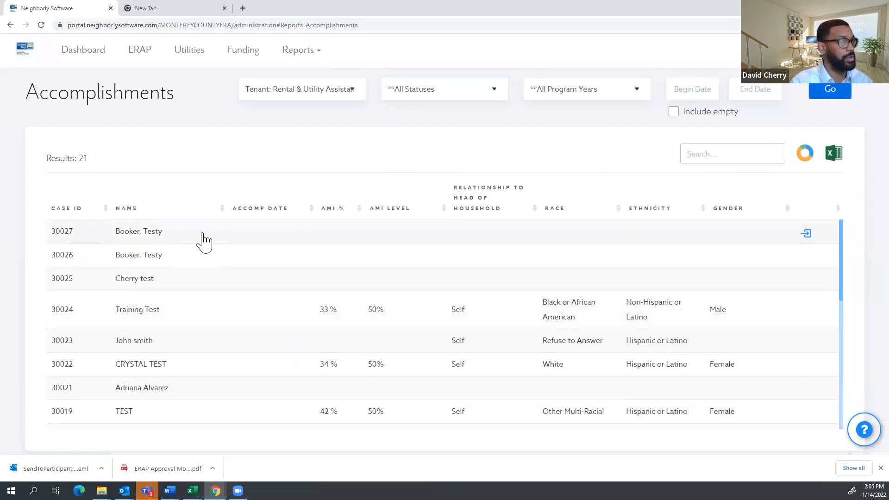
{"action": "scroll", "coordinate": [166, 234], "scroll_direction": "down", "scroll_amount": 3}
{"action": "scroll", "coordinate": [393, 323], "scroll_direction": "down", "scroll_amount": 3}
{"action": "scroll", "coordinate": [333, 280], "scroll_direction": "up", "scroll_amount": 1}
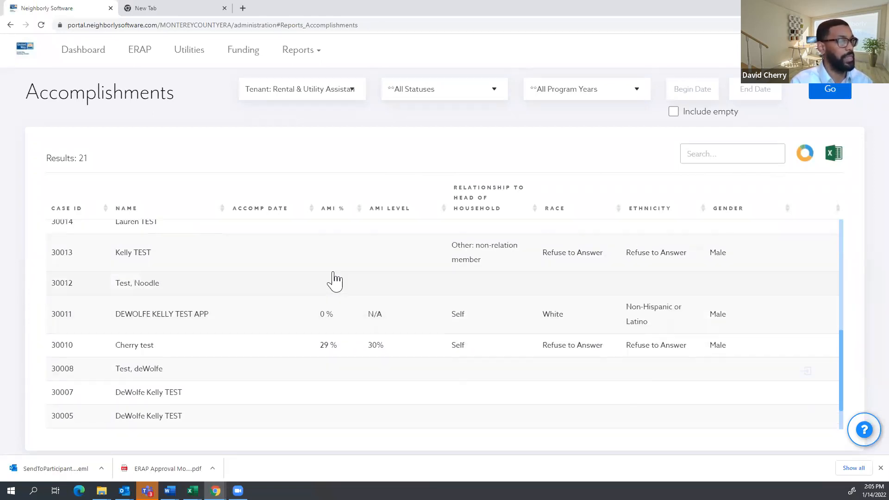
{"action": "scroll", "coordinate": [631, 323], "scroll_direction": "up", "scroll_amount": 3}
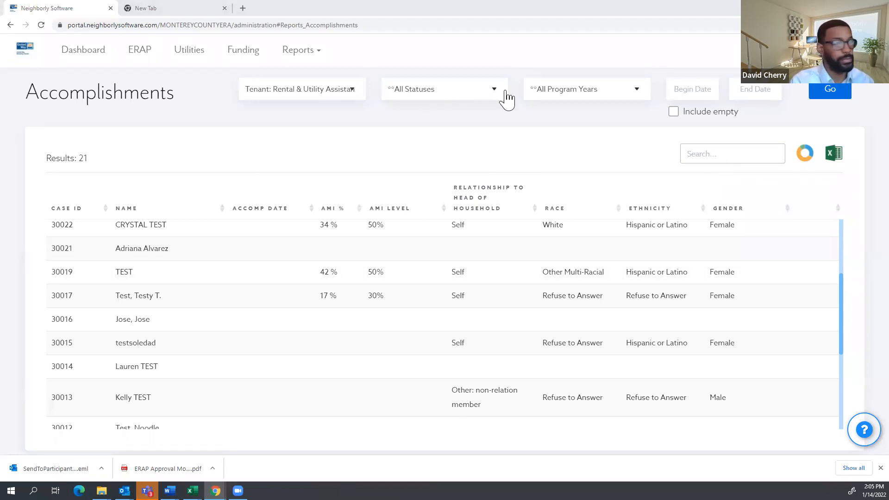
{"action": "scroll", "coordinate": [688, 287], "scroll_direction": "up", "scroll_amount": 5}
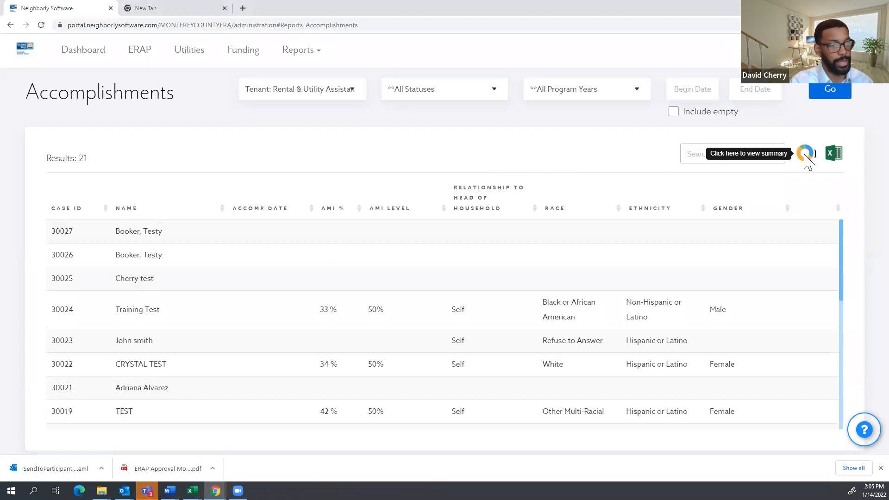
View the AMI level, race, ethnicity and gender summary charts, then return to the case list.
{"action": "left_click", "coordinate": [804, 153]}
{"action": "scroll", "coordinate": [187, 227], "scroll_direction": "down", "scroll_amount": 1}
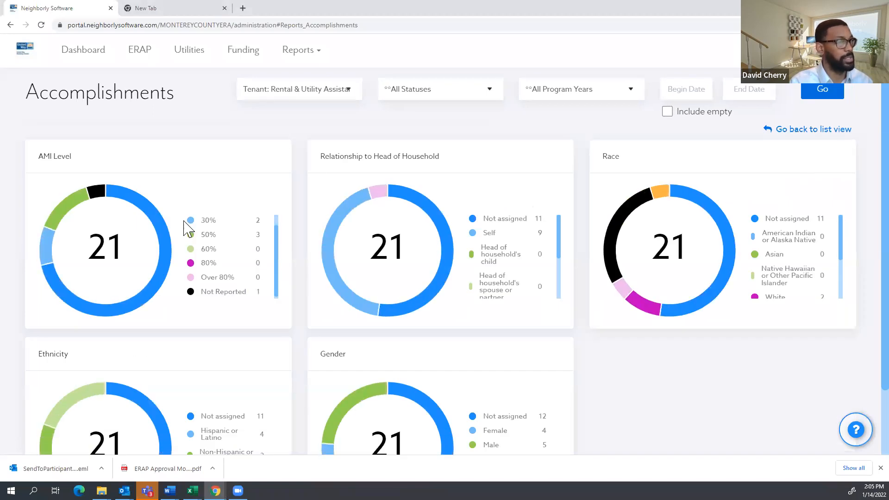
{"action": "scroll", "coordinate": [595, 324], "scroll_direction": "down", "scroll_amount": 2}
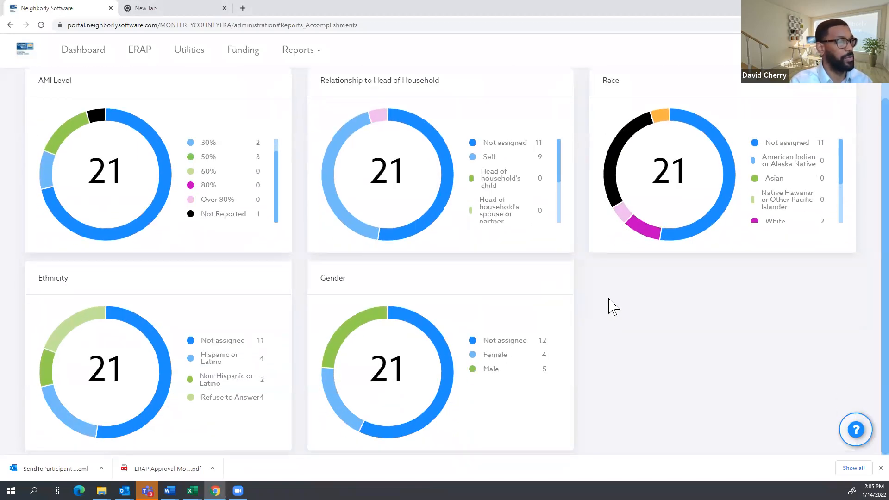
{"action": "scroll", "coordinate": [611, 307], "scroll_direction": "up", "scroll_amount": 1}
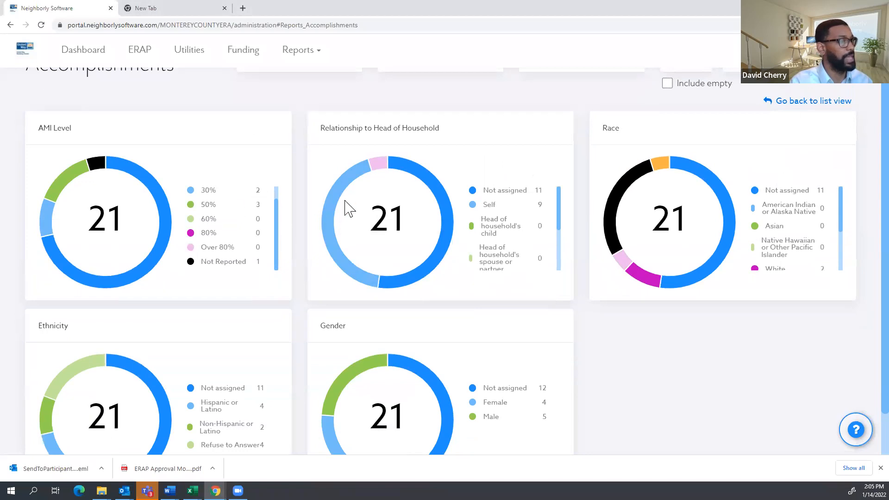
{"action": "scroll", "coordinate": [252, 231], "scroll_direction": "down", "scroll_amount": 1}
{"action": "scroll", "coordinate": [701, 315], "scroll_direction": "up", "scroll_amount": 1}
{"action": "scroll", "coordinate": [704, 317], "scroll_direction": "up", "scroll_amount": 1}
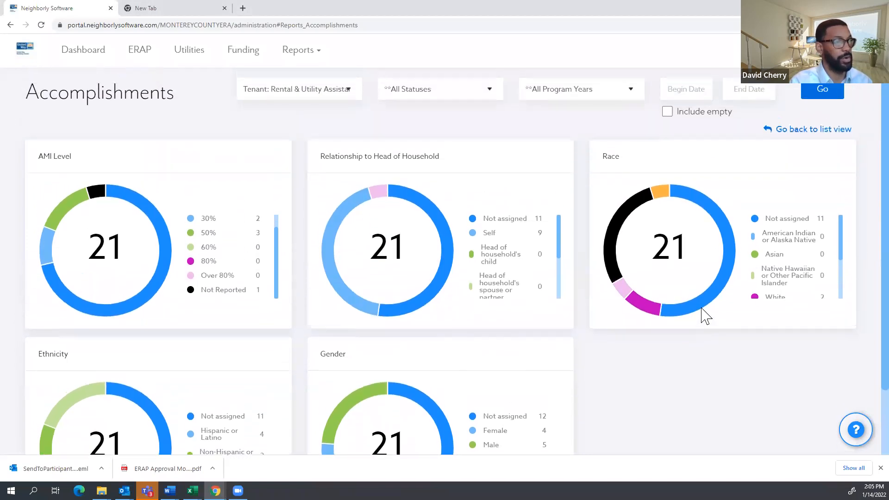
{"action": "left_click", "coordinate": [801, 131]}
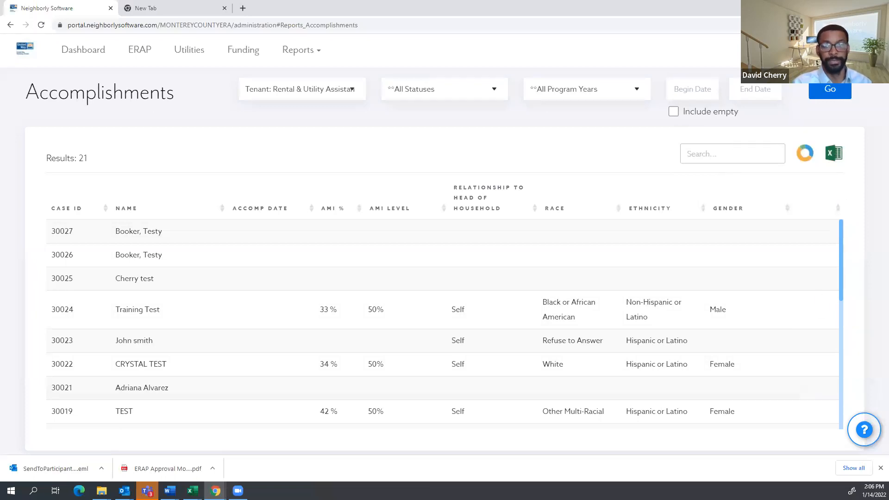
{"action": "left_click", "coordinate": [307, 50]}
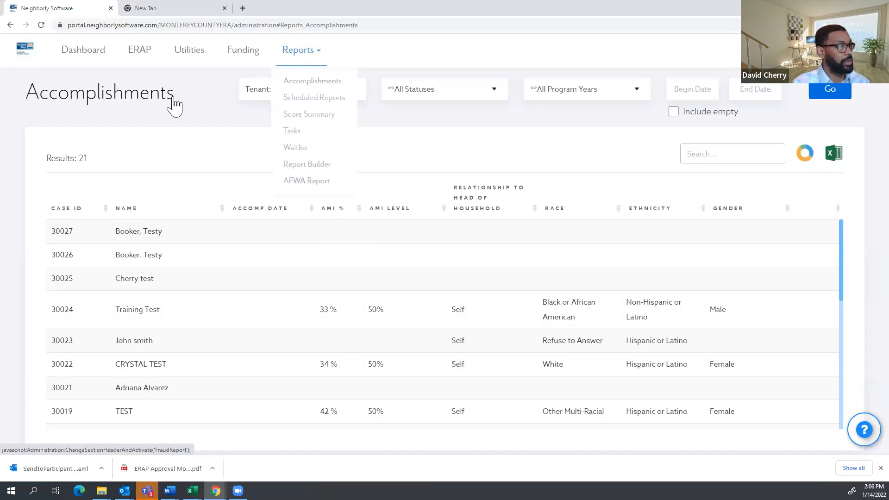
From the dashboard's My Pending Draw Approvals, open draw 1 for case 30024 Training Test.
{"action": "left_click", "coordinate": [103, 56]}
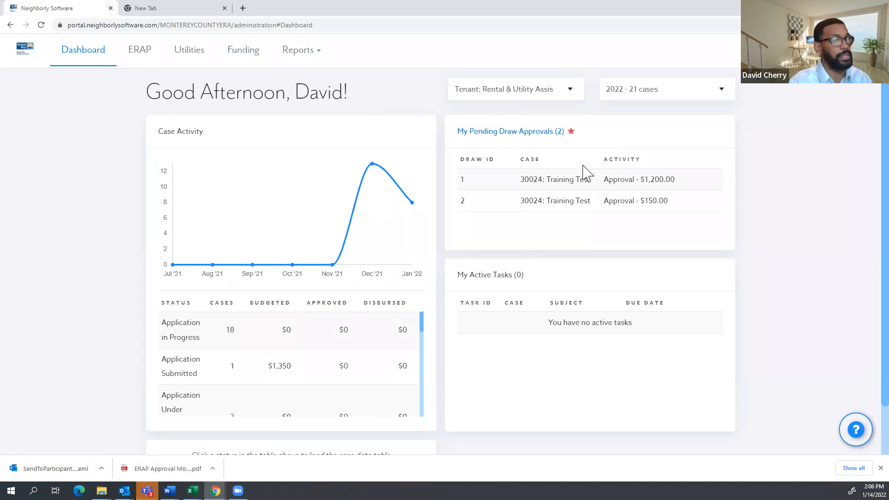
{"action": "left_click_drag", "start_coordinate": [605, 135], "coordinate": [451, 138]}
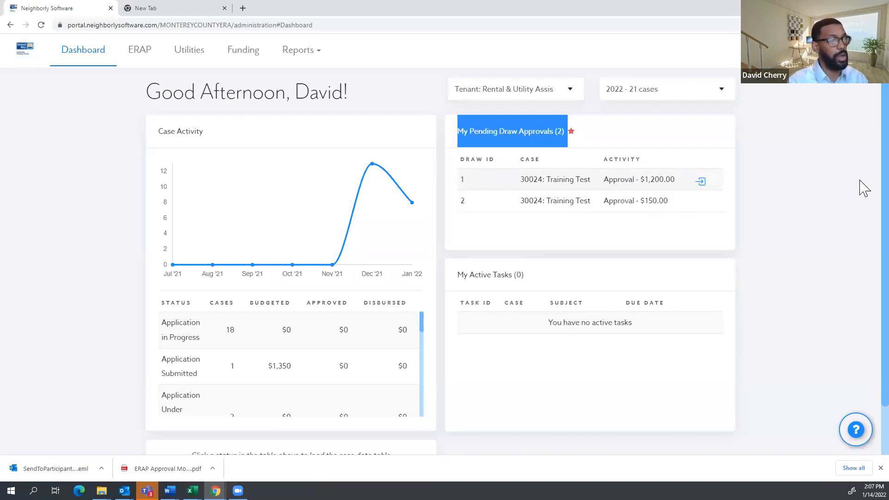
{"action": "left_click", "coordinate": [627, 188]}
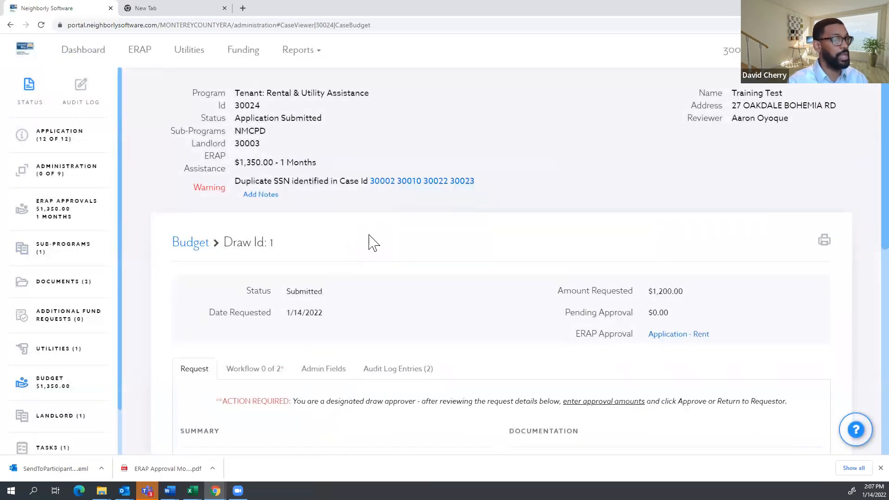
Review draw 1's $1,200.00 Rental Arrears - Landlord request and expand the Application sections.
{"action": "scroll", "coordinate": [435, 252], "scroll_direction": "down", "scroll_amount": 8}
{"action": "scroll", "coordinate": [202, 279], "scroll_direction": "up", "scroll_amount": 8}
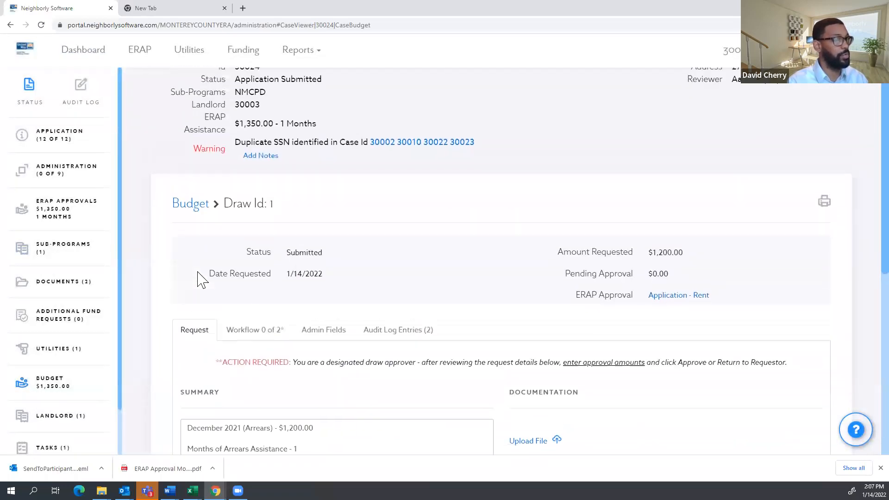
{"action": "left_click", "coordinate": [113, 51]}
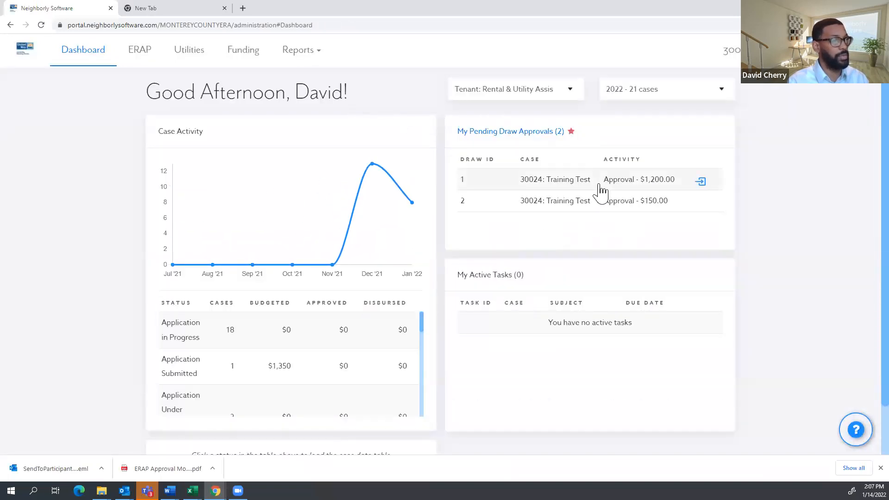
{"action": "left_click", "coordinate": [599, 185]}
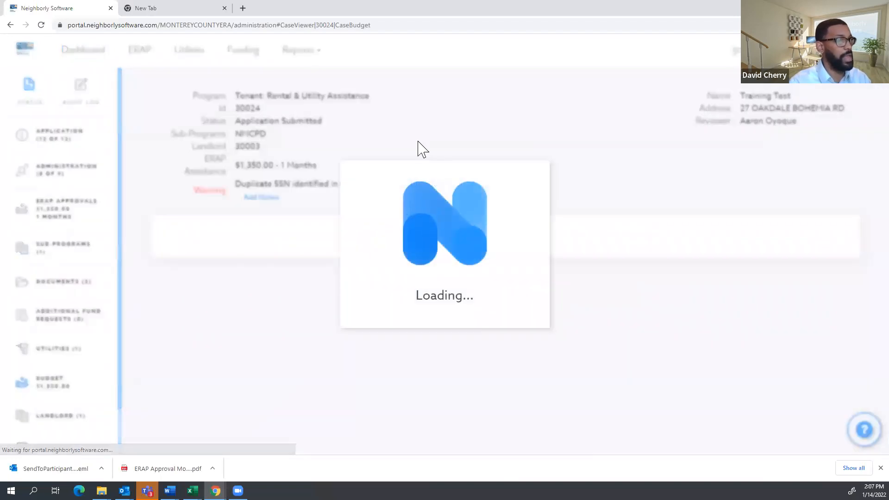
{"action": "double_click", "coordinate": [258, 134]}
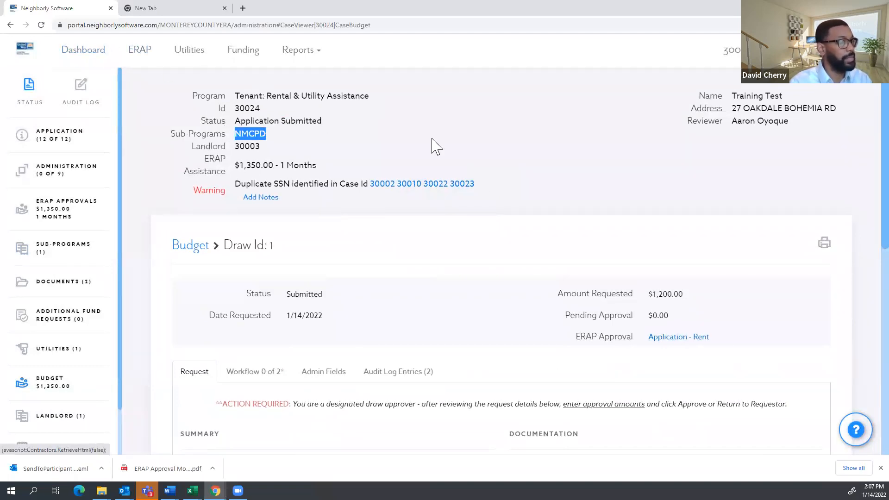
{"action": "scroll", "coordinate": [461, 145], "scroll_direction": "down", "scroll_amount": 7}
{"action": "scroll", "coordinate": [539, 251], "scroll_direction": "down", "scroll_amount": 1}
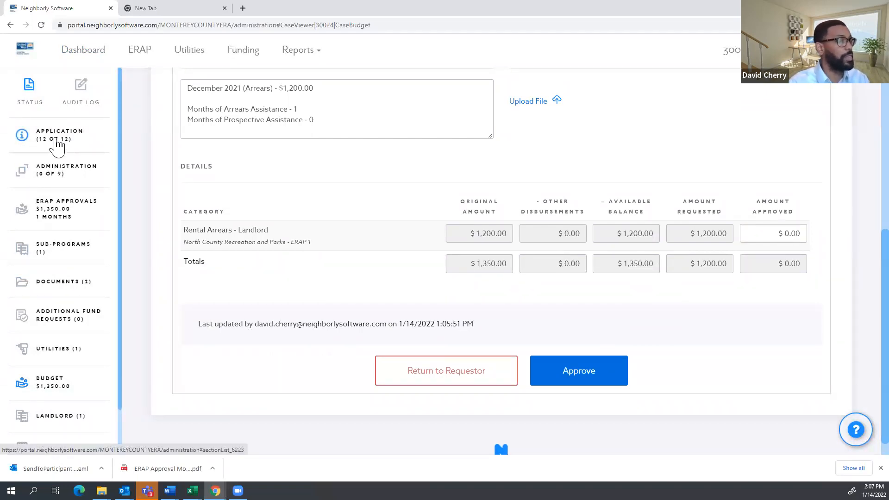
{"action": "left_click", "coordinate": [59, 148]}
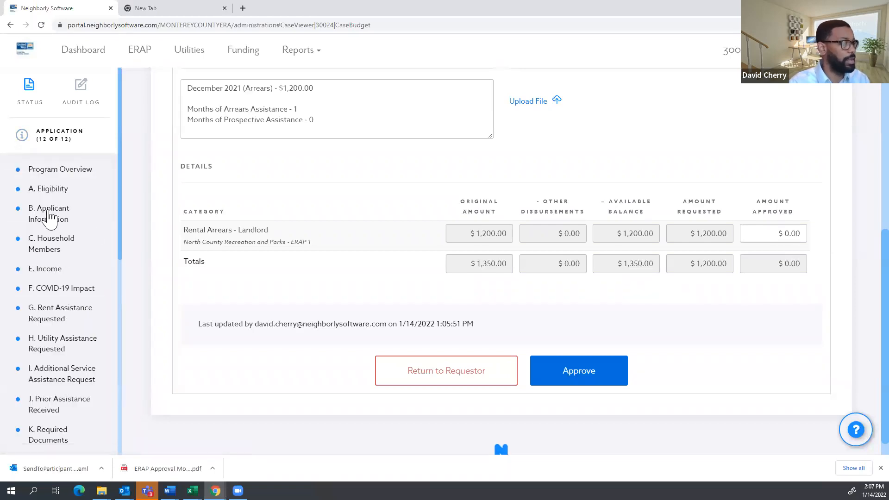
{"action": "scroll", "coordinate": [64, 278], "scroll_direction": "down", "scroll_amount": 6}
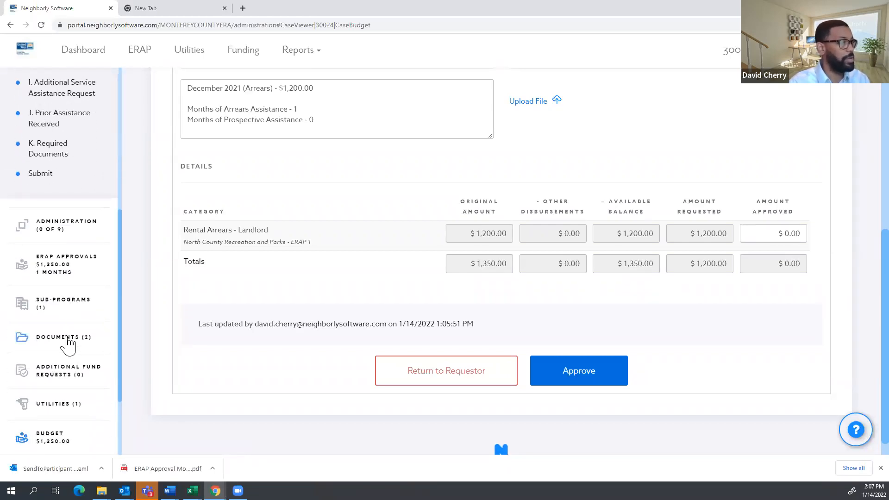
{"action": "left_click", "coordinate": [67, 343]}
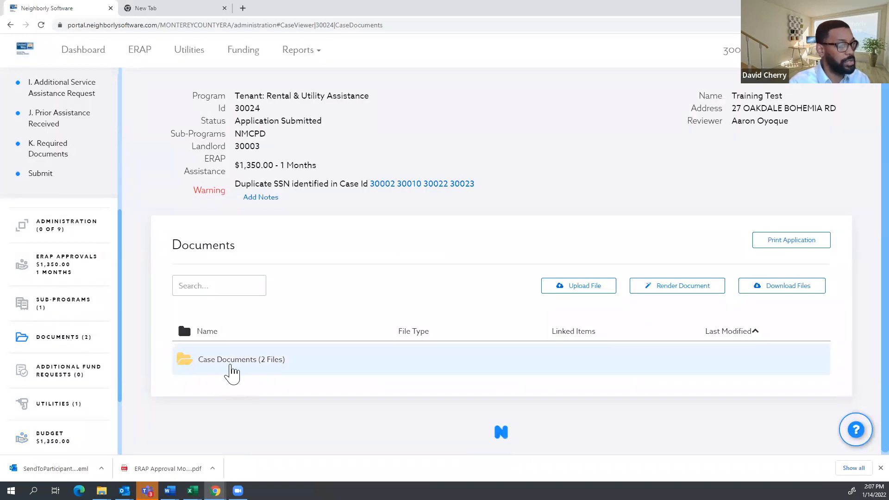
{"action": "left_click", "coordinate": [234, 364]}
{"action": "scroll", "coordinate": [295, 406], "scroll_direction": "down", "scroll_amount": 2}
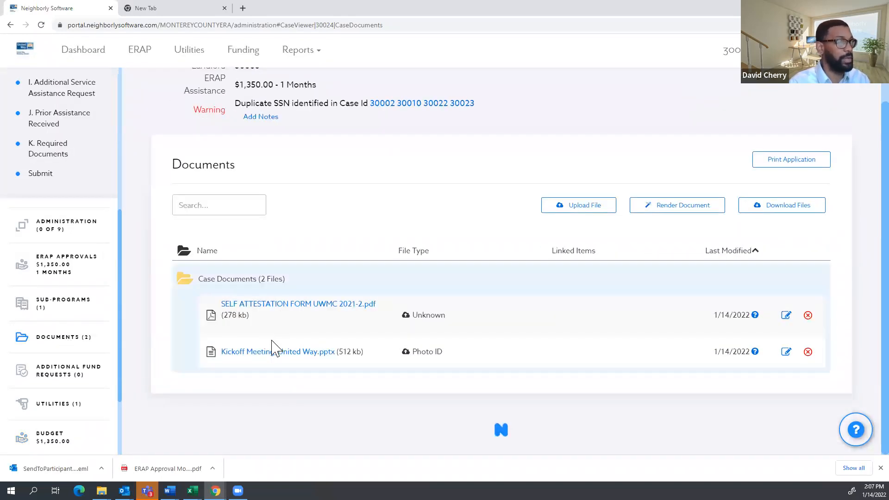
{"action": "scroll", "coordinate": [65, 380], "scroll_direction": "down", "scroll_amount": 2}
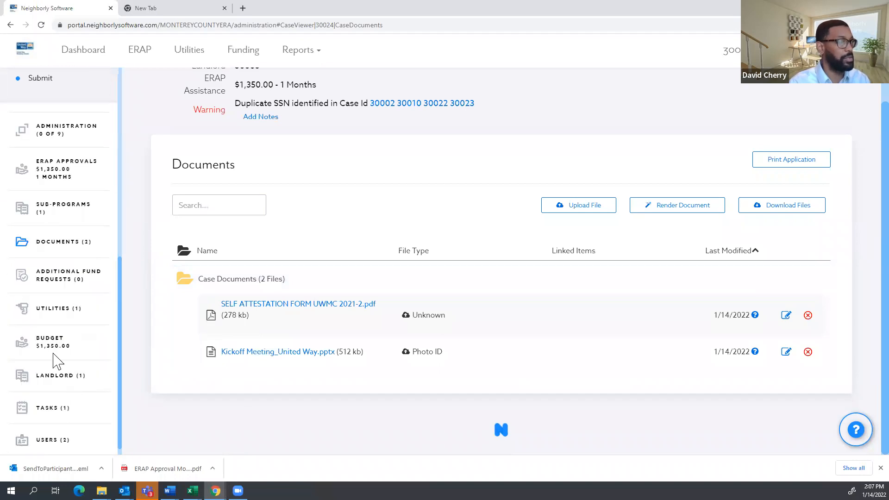
{"action": "left_click", "coordinate": [49, 345]}
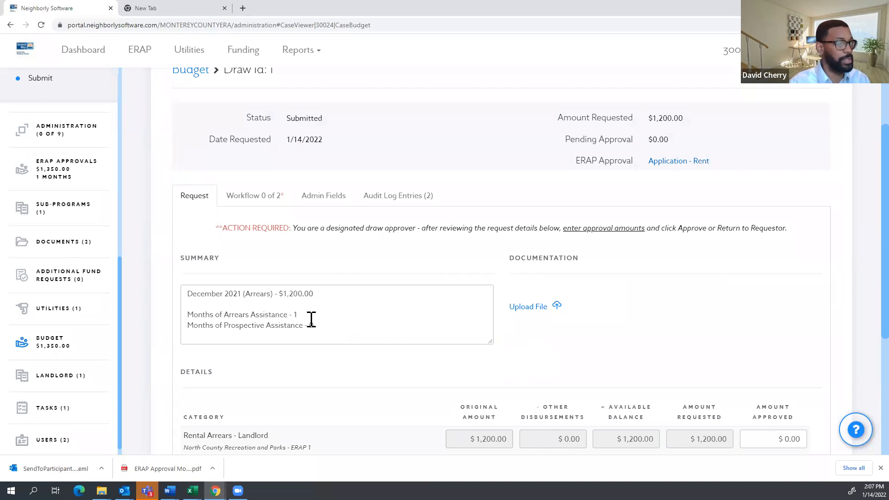
{"action": "scroll", "coordinate": [321, 298], "scroll_direction": "down", "scroll_amount": 1}
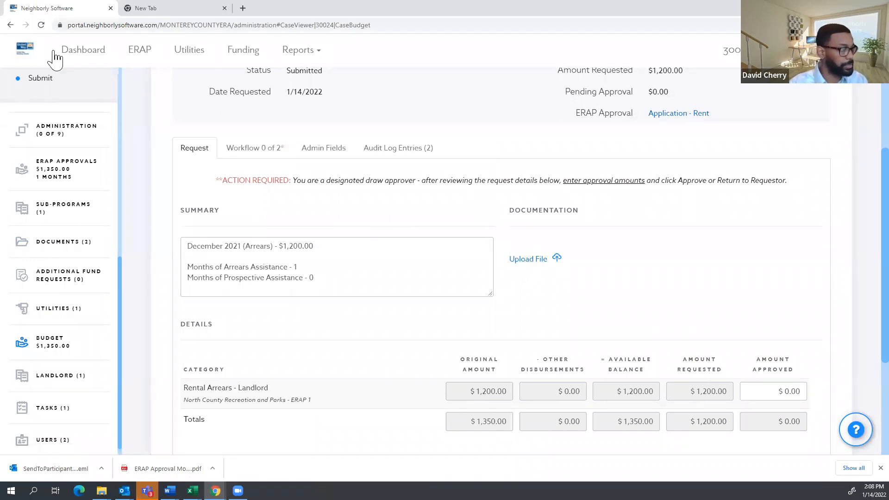
Go back to the dashboard showing the $1,200.00 and $150.00 pending draws for case 30024.
{"action": "left_click", "coordinate": [83, 51]}
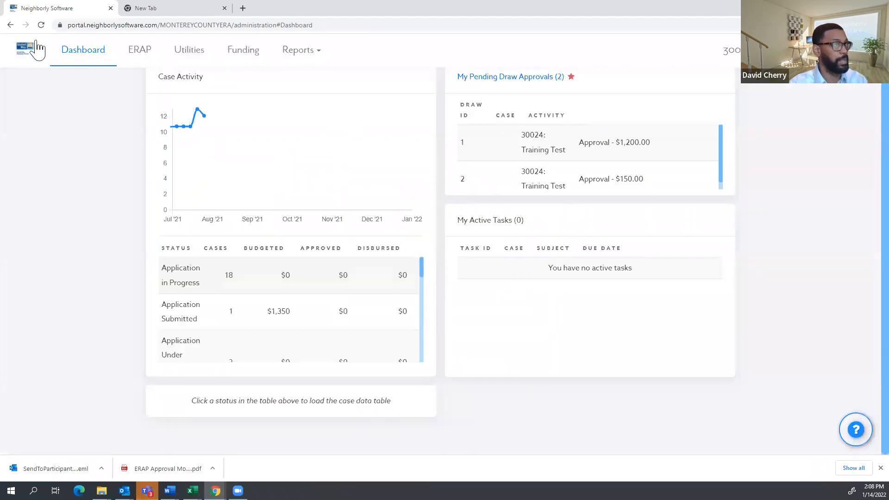
{"action": "scroll", "coordinate": [590, 223], "scroll_direction": "up", "scroll_amount": 1}
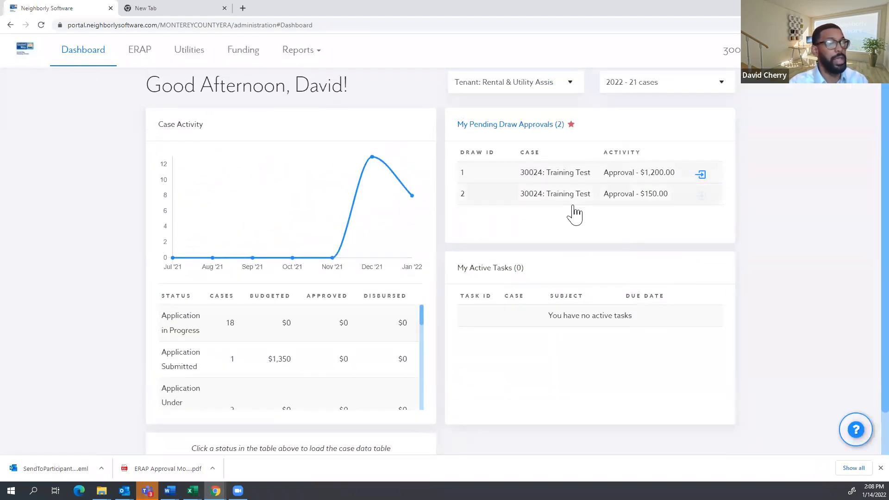
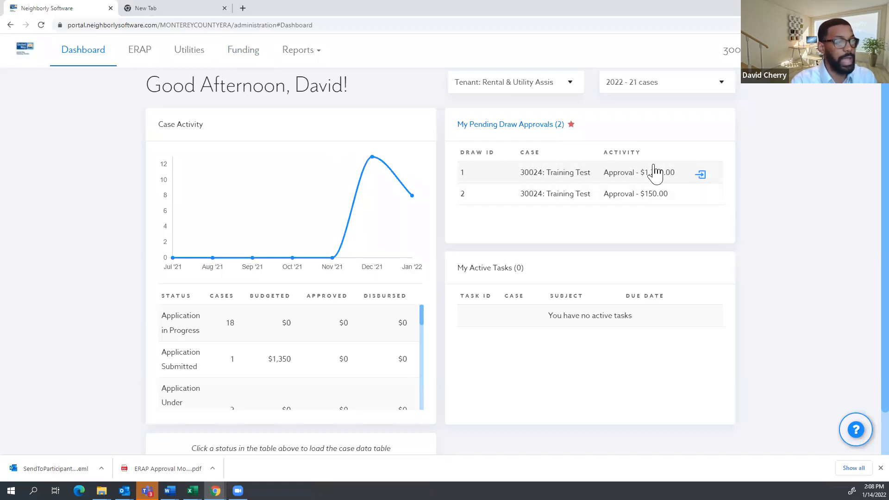
Open 'My Pending Draw Approvals (2)' from the dashboard to reach Funding > Draw Approvals.
{"action": "left_click", "coordinate": [501, 127]}
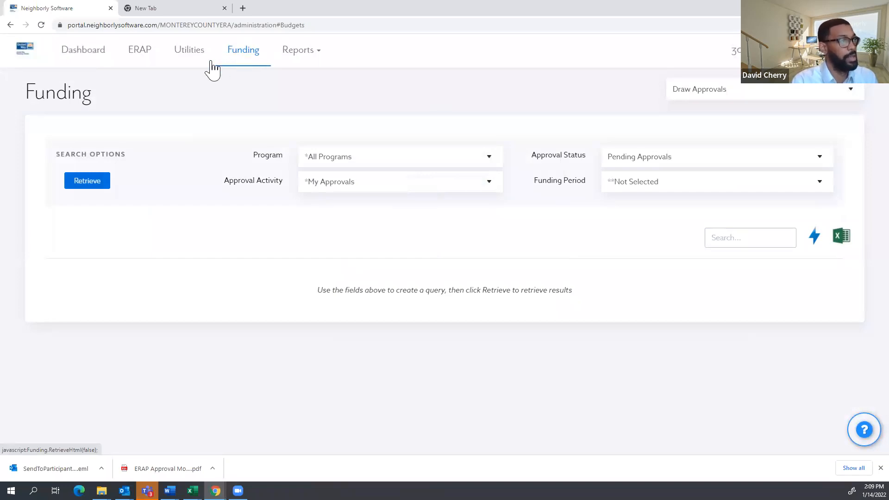
Retrieve the two pending case 30024 draws, clear their checkboxes, and open the $1,200.00 draw 1.
{"action": "left_click", "coordinate": [82, 187]}
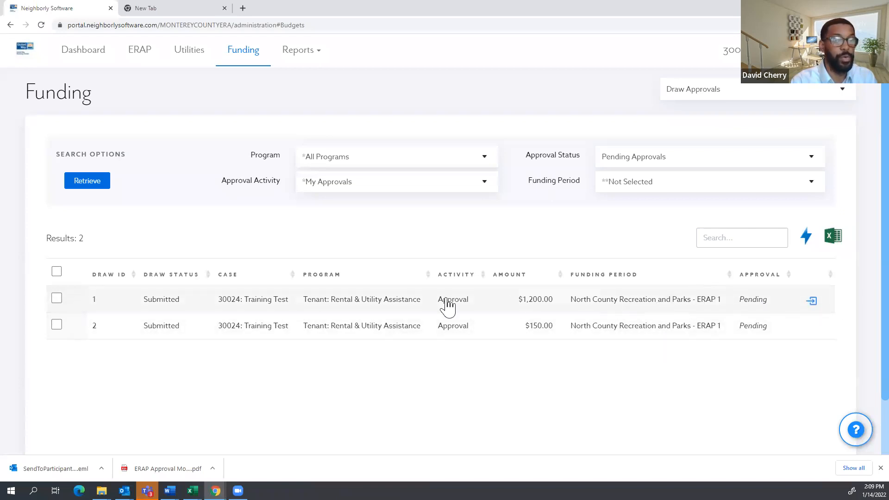
{"action": "left_click", "coordinate": [56, 298]}
{"action": "left_click", "coordinate": [57, 325]}
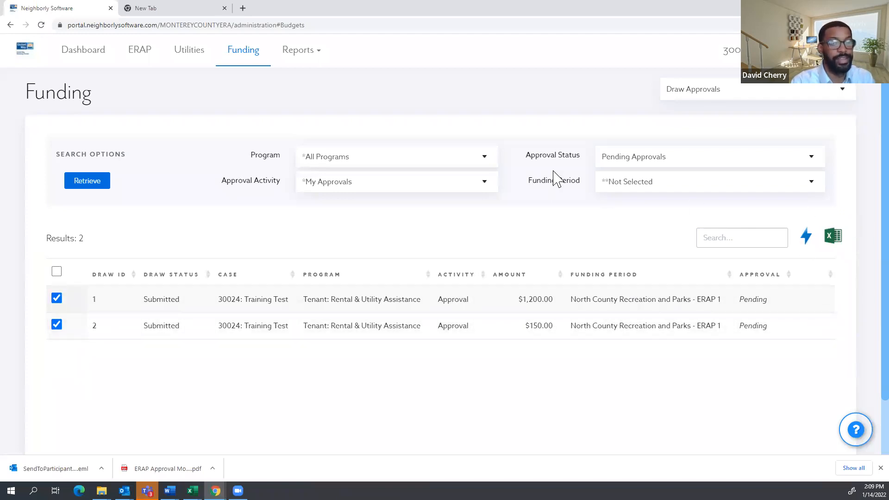
{"action": "left_click", "coordinate": [57, 298]}
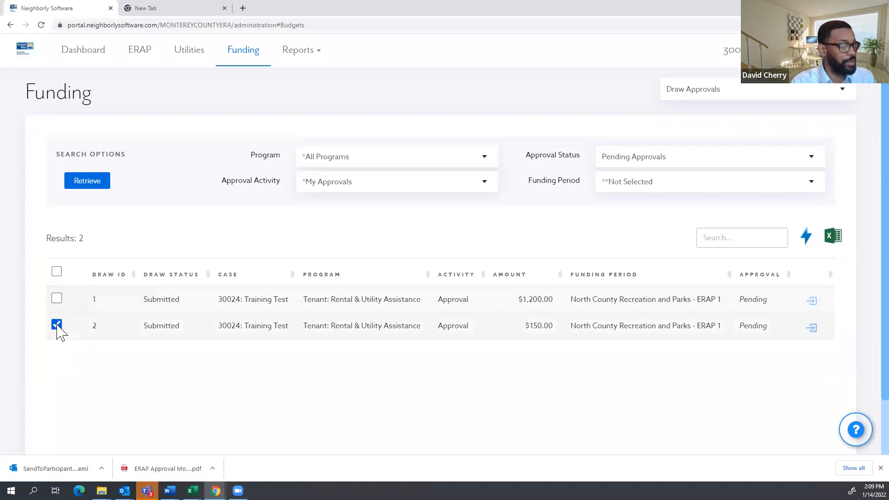
{"action": "left_click", "coordinate": [56, 298]}
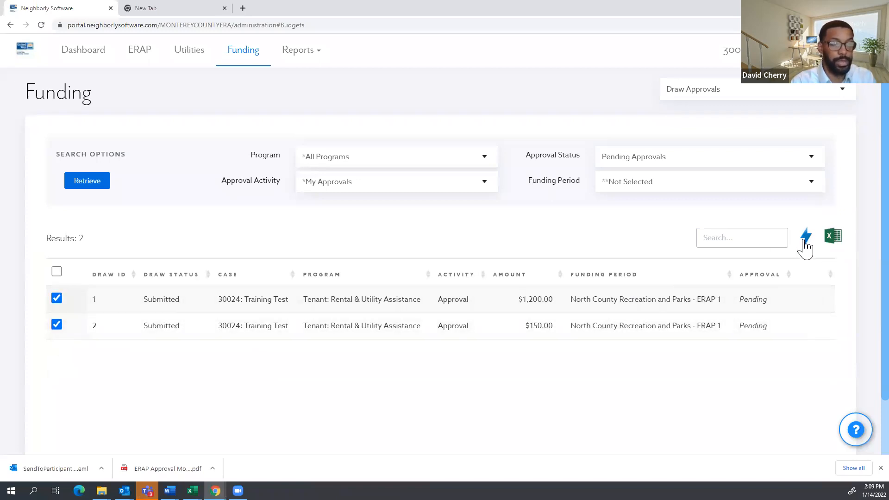
{"action": "left_click", "coordinate": [56, 298]}
{"action": "left_click", "coordinate": [56, 326]}
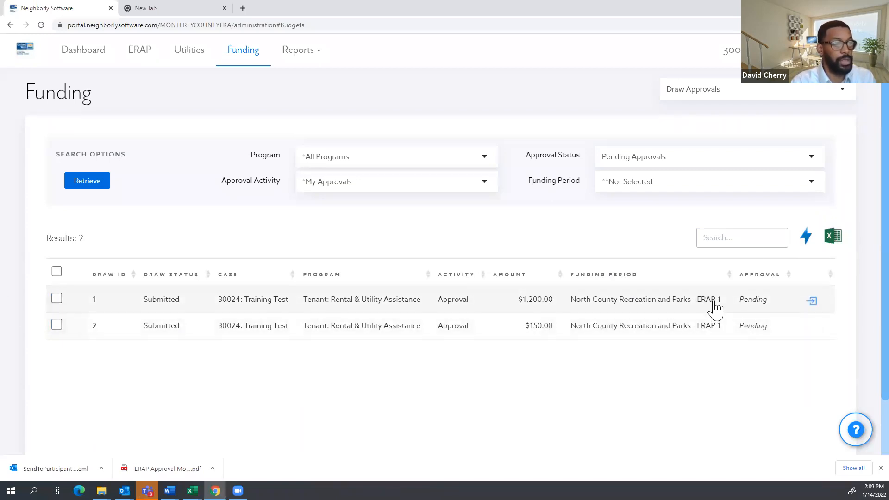
{"action": "left_click", "coordinate": [715, 309]}
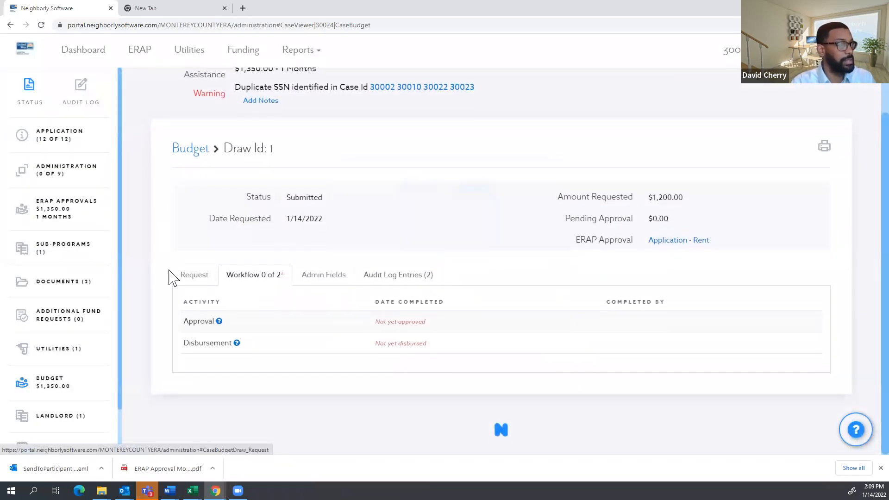
On draw 1's Request tab, enter $1,200.00 as the Amount Approved for rental arrears.
{"action": "left_click", "coordinate": [196, 275]}
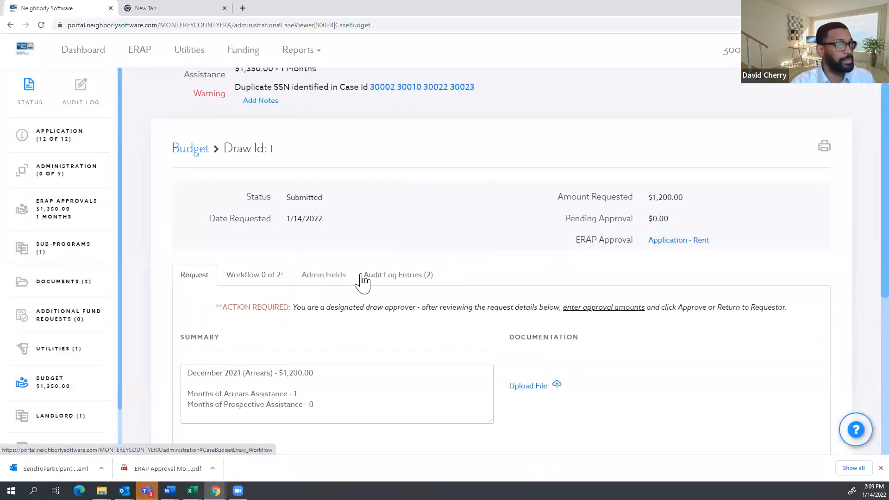
{"action": "scroll", "coordinate": [402, 282], "scroll_direction": "down", "scroll_amount": 7}
{"action": "scroll", "coordinate": [228, 131], "scroll_direction": "up", "scroll_amount": 4}
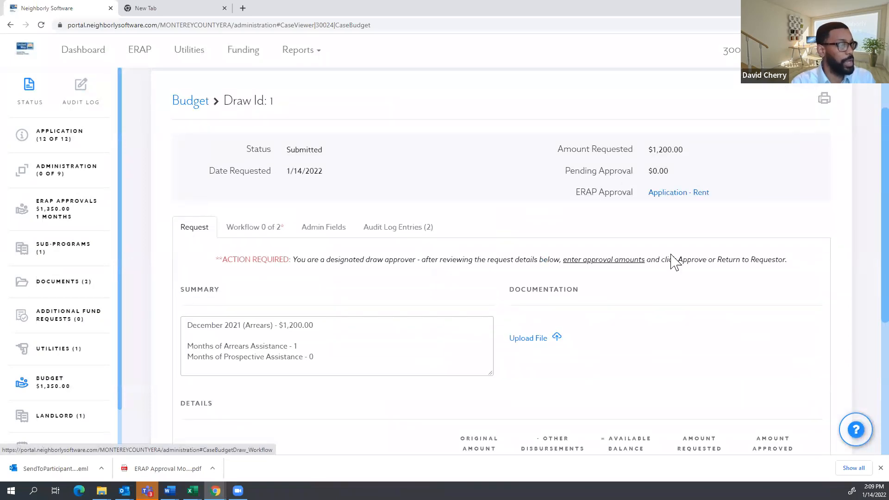
{"action": "scroll", "coordinate": [784, 234], "scroll_direction": "down", "scroll_amount": 5}
{"action": "left_click", "coordinate": [782, 216]}
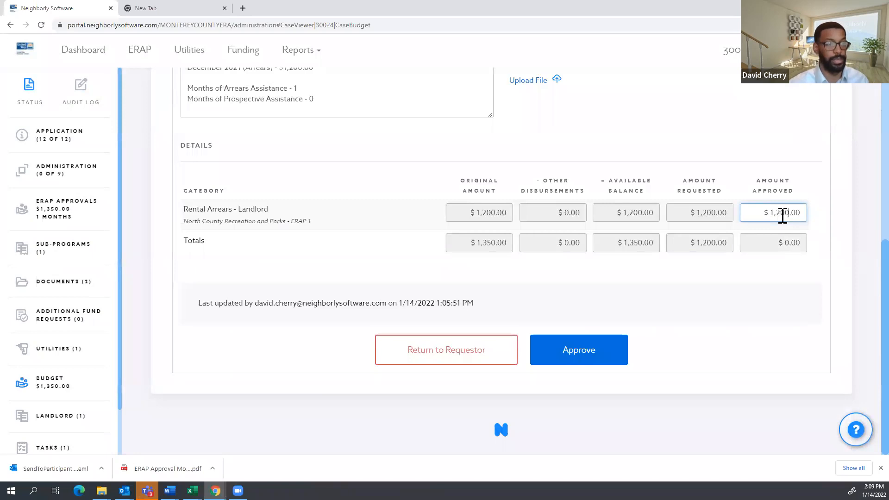
{"action": "left_click", "coordinate": [794, 309]}
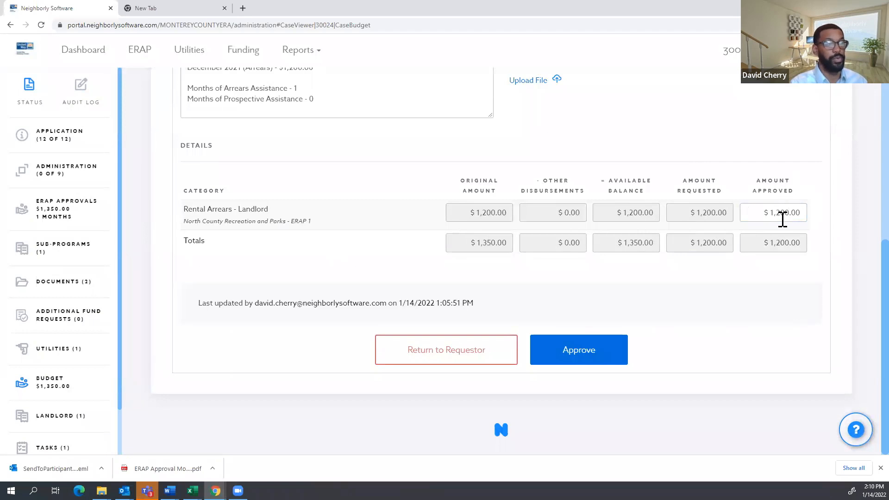
Check the NMCPD sub-program name, then bring up the Approve Draw dialog.
{"action": "scroll", "coordinate": [701, 305], "scroll_direction": "up", "scroll_amount": 9}
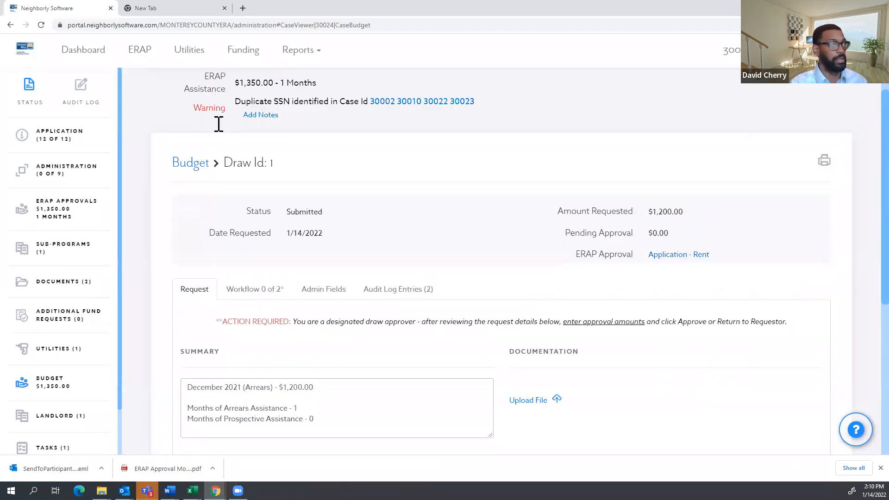
{"action": "left_click_drag", "start_coordinate": [270, 135], "coordinate": [235, 134]}
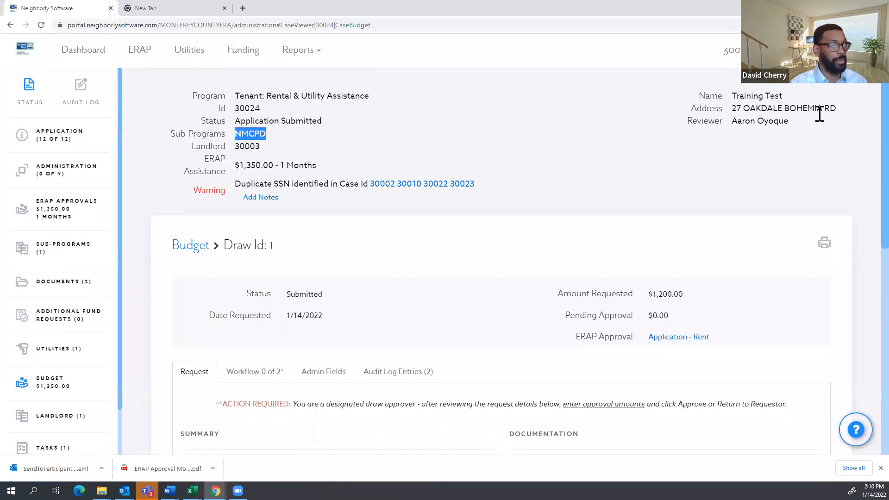
{"action": "scroll", "coordinate": [763, 148], "scroll_direction": "down", "scroll_amount": 8}
{"action": "left_click", "coordinate": [597, 383]}
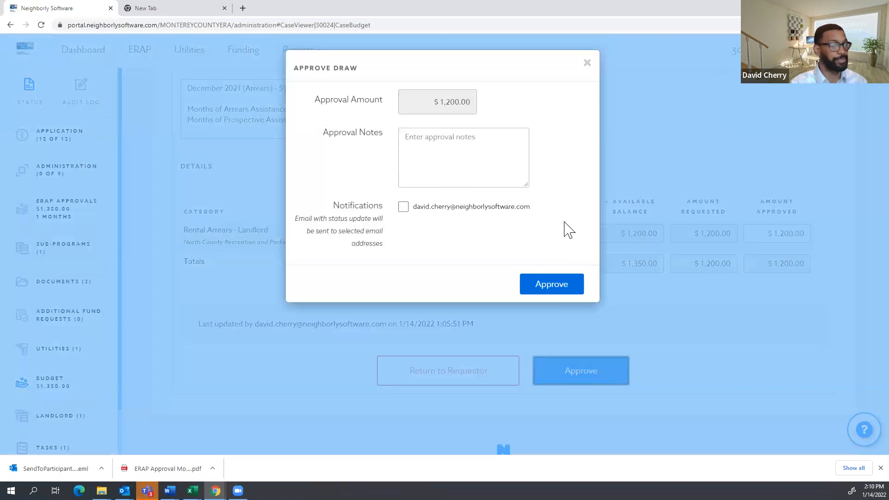
Approve draw 1 for $1,200.00 with the note 'approved 1/14' and an email notification.
{"action": "left_click", "coordinate": [444, 145]}
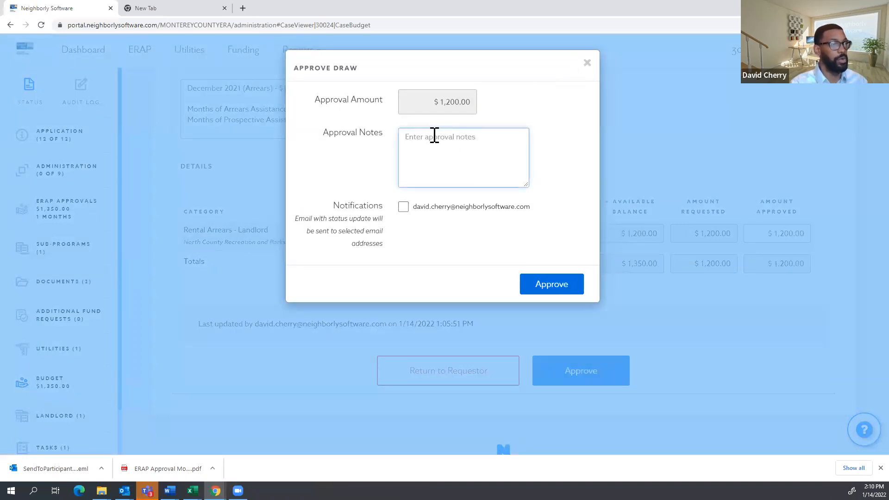
{"action": "type", "text": "approved 1/14"}
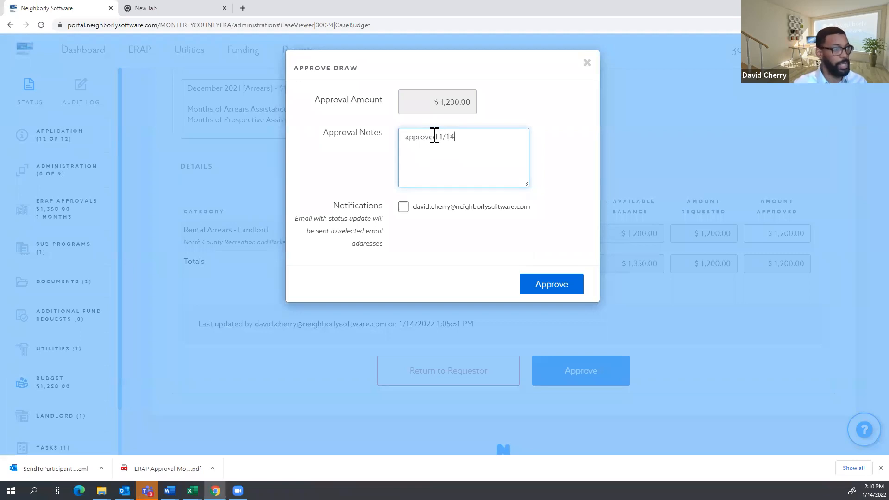
{"action": "left_click", "coordinate": [427, 214]}
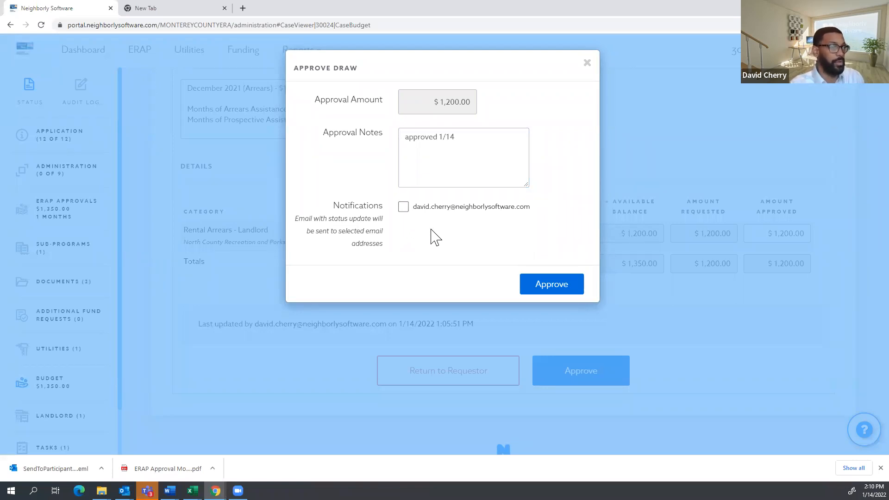
{"action": "left_click", "coordinate": [401, 208]}
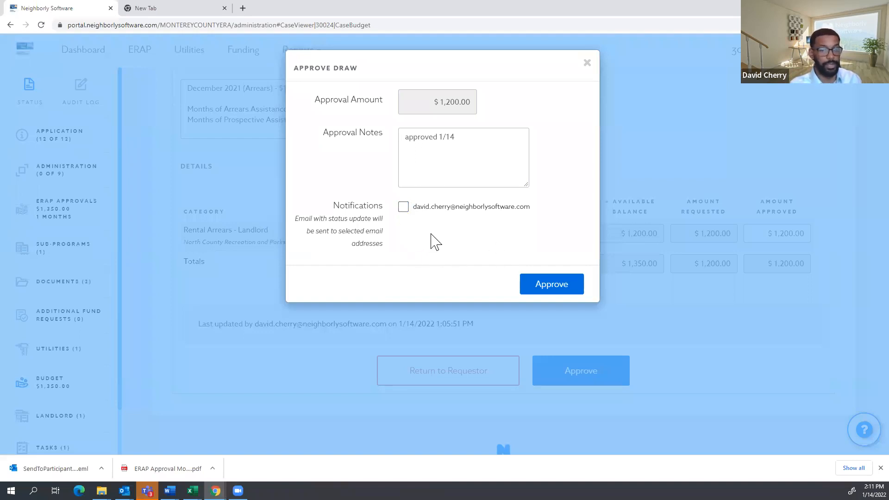
{"action": "left_click", "coordinate": [557, 290]}
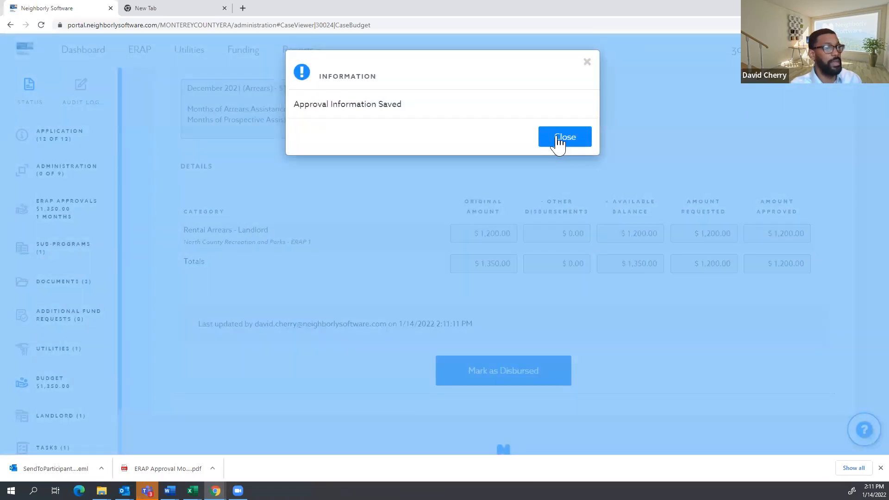
{"action": "left_click", "coordinate": [560, 143]}
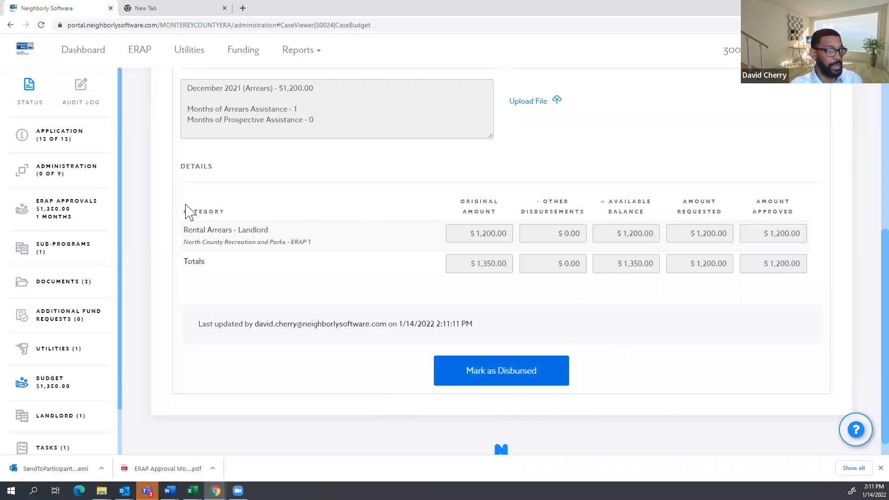
Reopen draw 1 from the dashboard and begin marking it disbursed with the note '1/15 paid'.
{"action": "scroll", "coordinate": [509, 213], "scroll_direction": "up", "scroll_amount": 1}
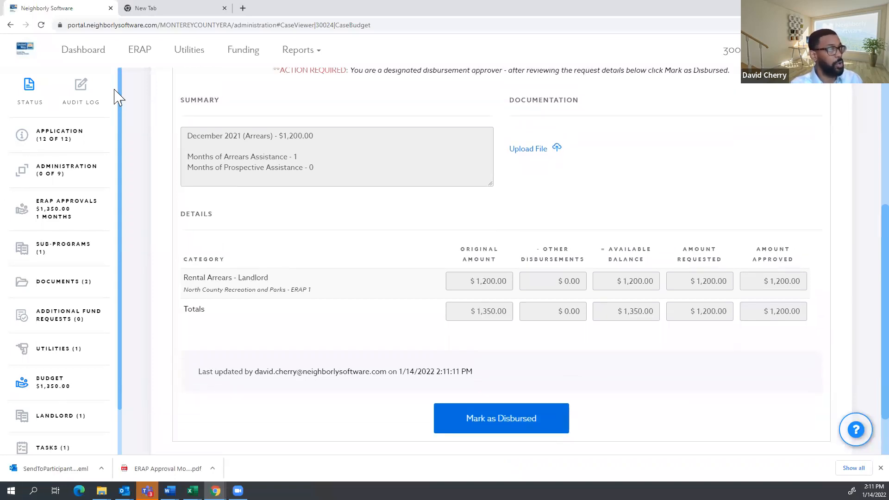
{"action": "left_click", "coordinate": [91, 54]}
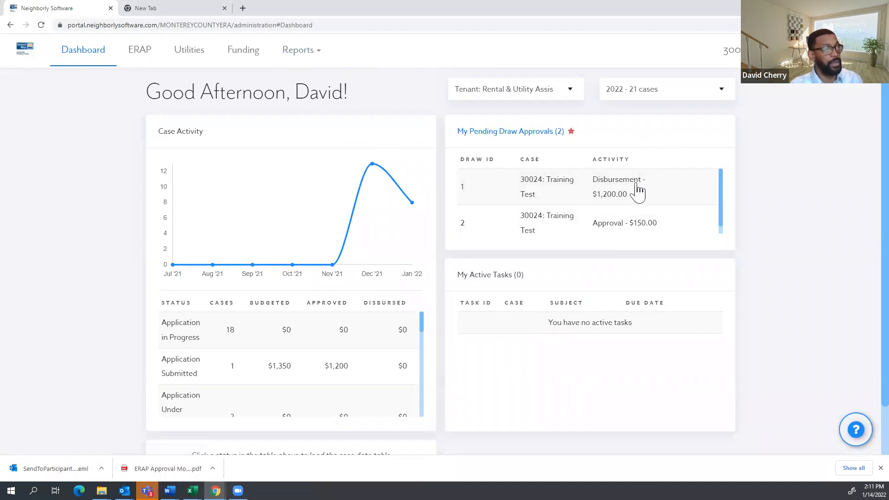
{"action": "left_click", "coordinate": [609, 189]}
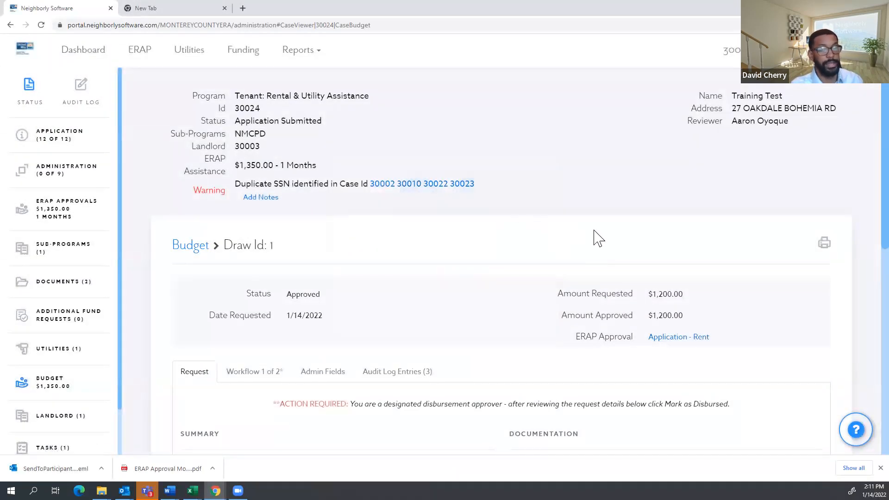
{"action": "scroll", "coordinate": [597, 238], "scroll_direction": "down", "scroll_amount": 8}
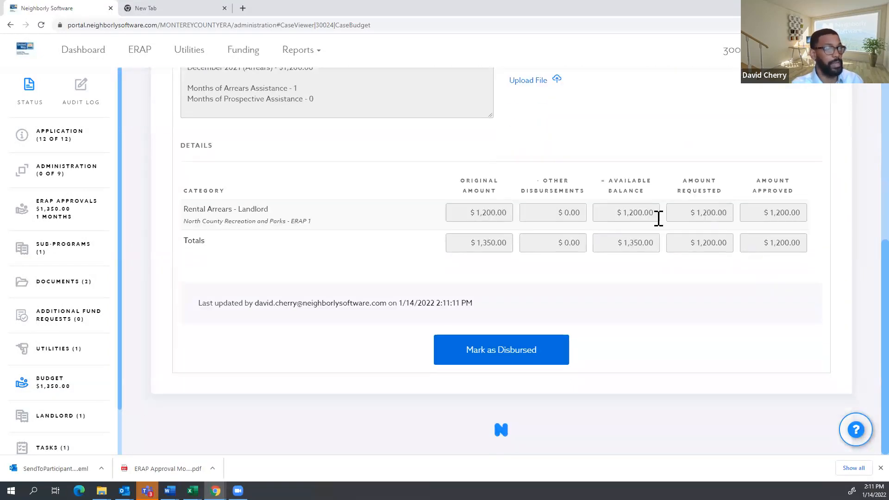
{"action": "left_click", "coordinate": [509, 355]}
{"action": "left_click", "coordinate": [454, 110]}
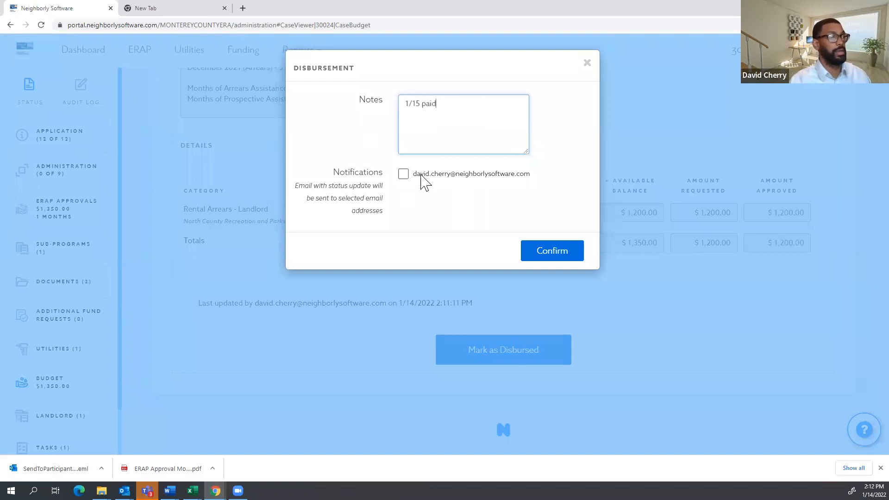
Confirm draw 1's disbursement with an email notification, then go back to the dashboard.
{"action": "left_click", "coordinate": [404, 174]}
{"action": "left_click", "coordinate": [550, 254]}
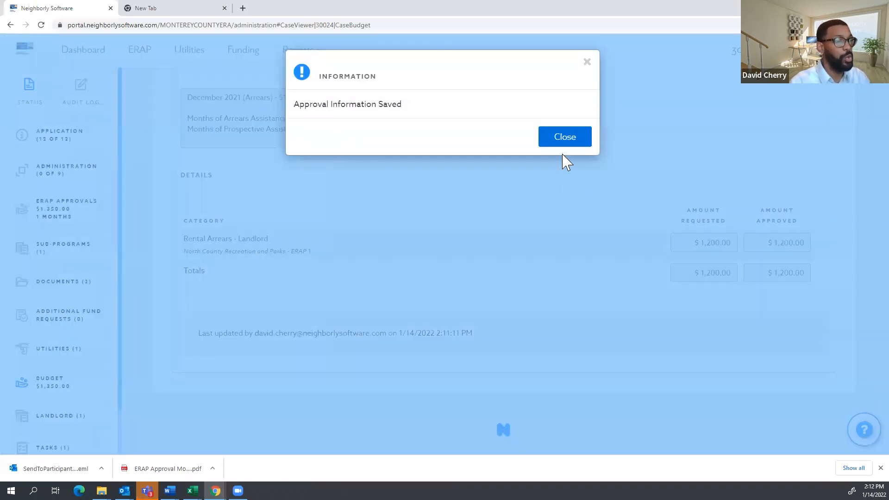
{"action": "left_click", "coordinate": [559, 147]}
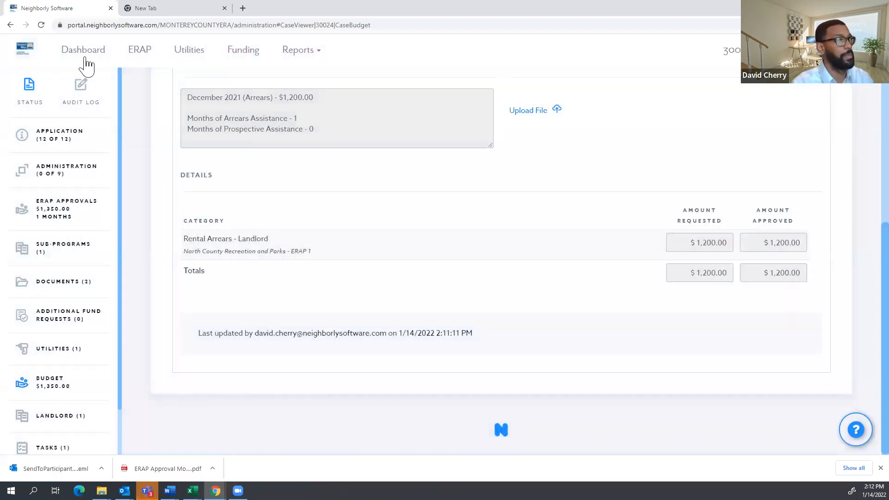
{"action": "left_click", "coordinate": [24, 51]}
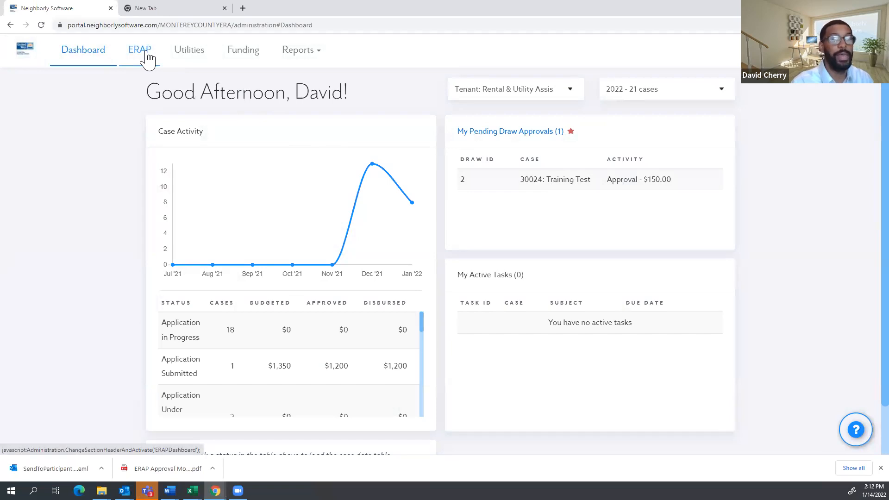
Switch back and forth between the ERAP reporting page and the main dashboard.
{"action": "left_click", "coordinate": [147, 57]}
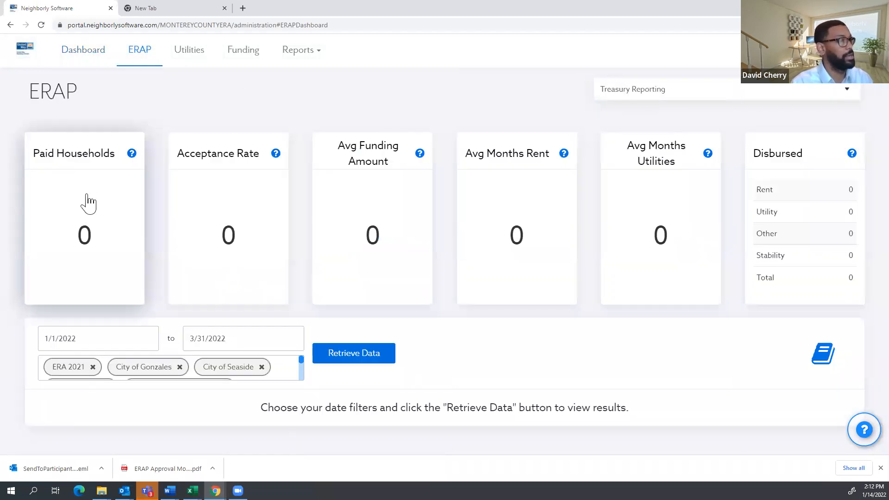
{"action": "left_click", "coordinate": [35, 48]}
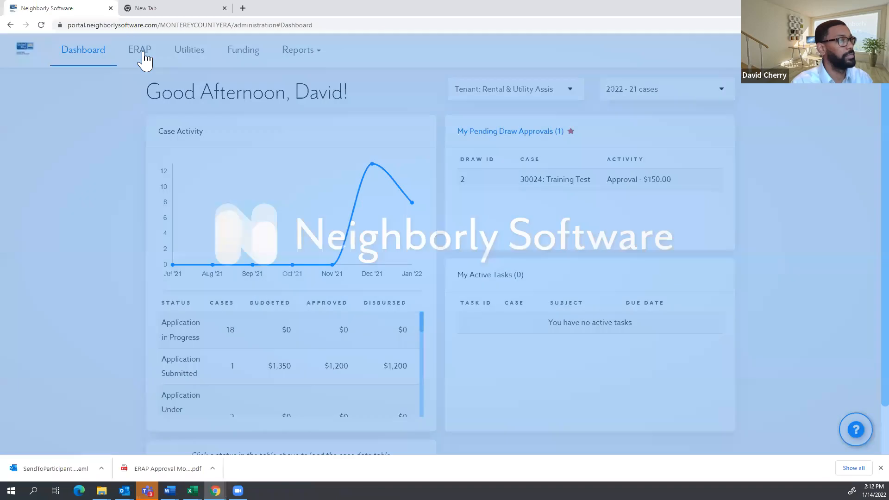
{"action": "left_click", "coordinate": [143, 52]}
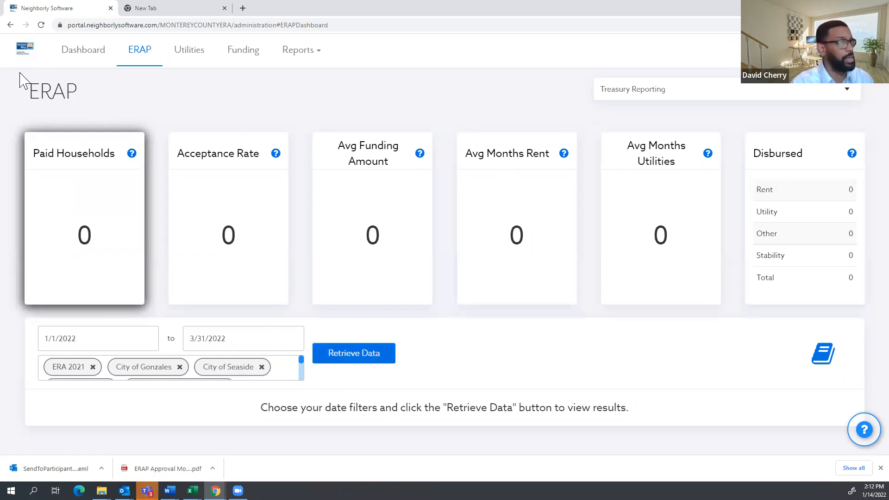
{"action": "left_click", "coordinate": [32, 54]}
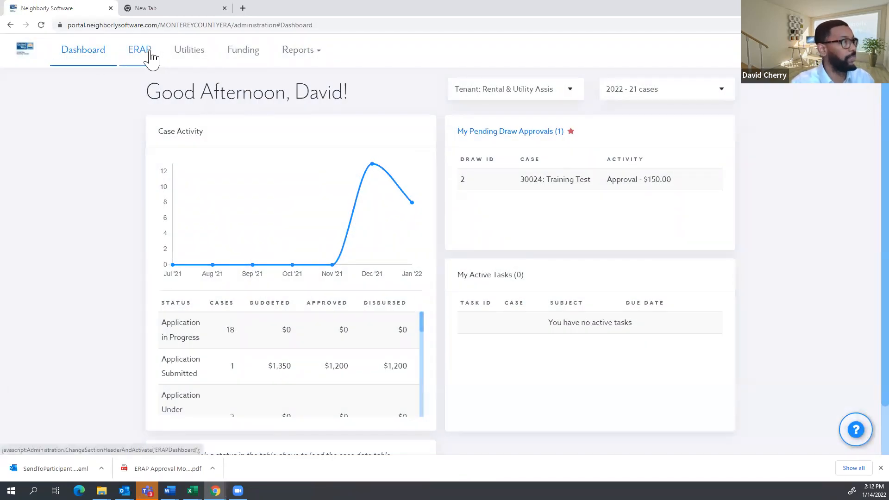
{"action": "left_click", "coordinate": [148, 59]}
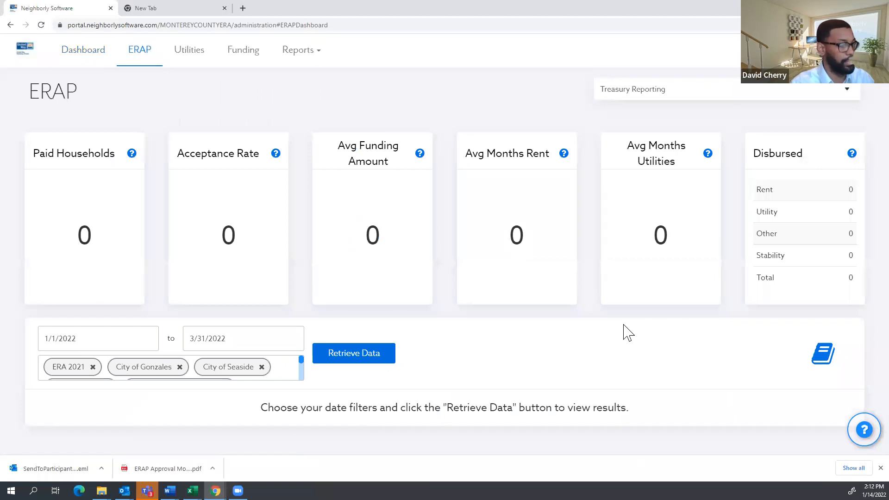
Retrieve ERAP data for 1/1/2022–3/31/2022, showing one paid household and $1,200 disbursed.
{"action": "left_click", "coordinate": [341, 366]}
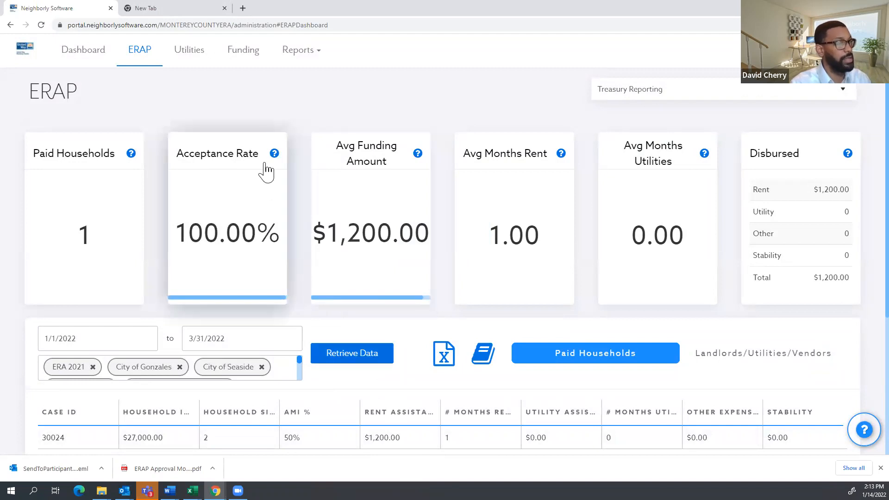
{"action": "scroll", "coordinate": [264, 172], "scroll_direction": "down", "scroll_amount": 1}
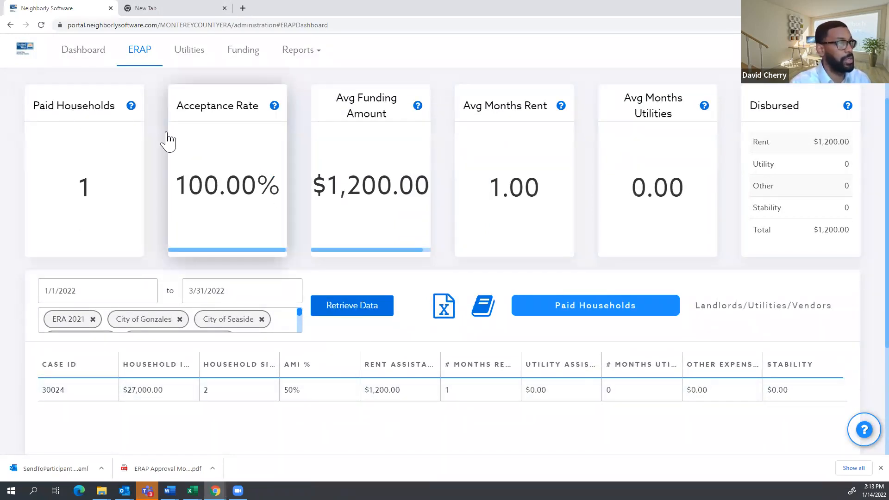
{"action": "scroll", "coordinate": [157, 175], "scroll_direction": "up", "scroll_amount": 1}
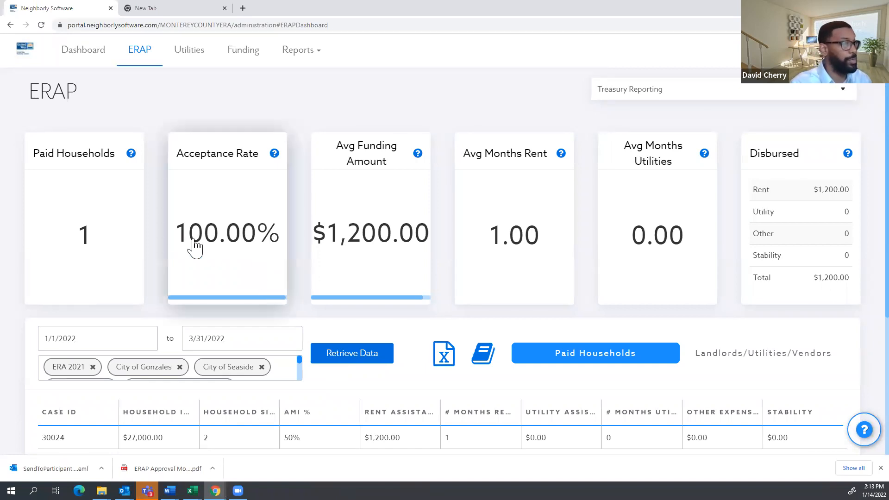
{"action": "scroll", "coordinate": [125, 162], "scroll_direction": "down", "scroll_amount": 2}
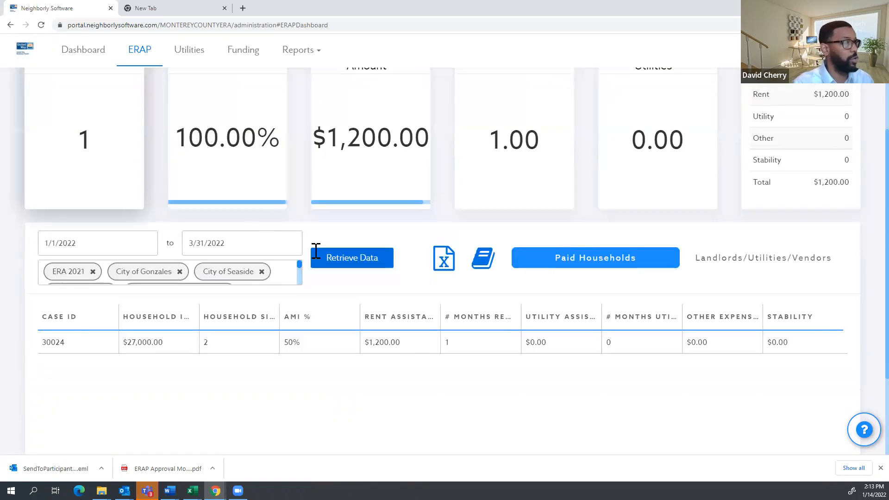
{"action": "scroll", "coordinate": [412, 287], "scroll_direction": "up", "scroll_amount": 1}
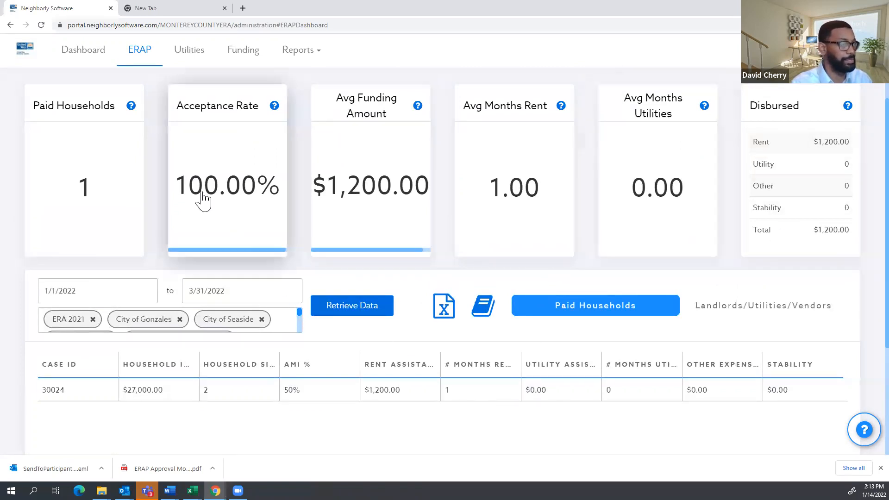
{"action": "scroll", "coordinate": [249, 176], "scroll_direction": "up", "scroll_amount": 1}
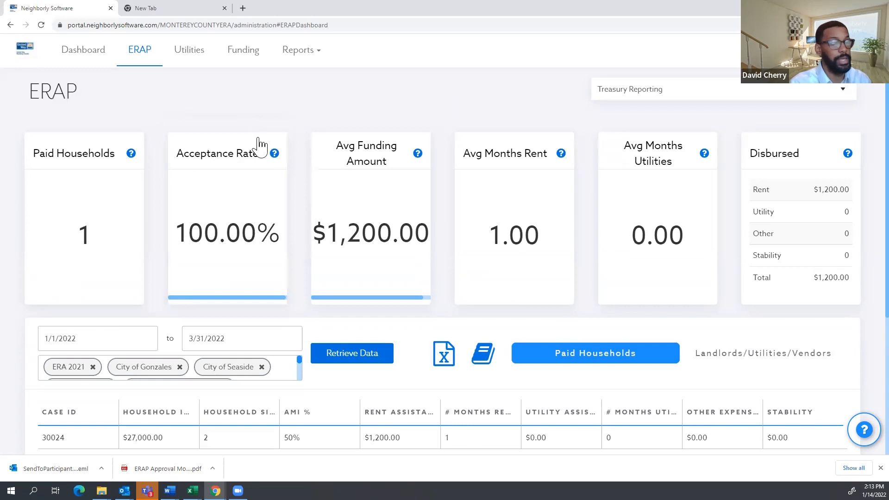
{"action": "mouse_move", "coordinate": [278, 162]}
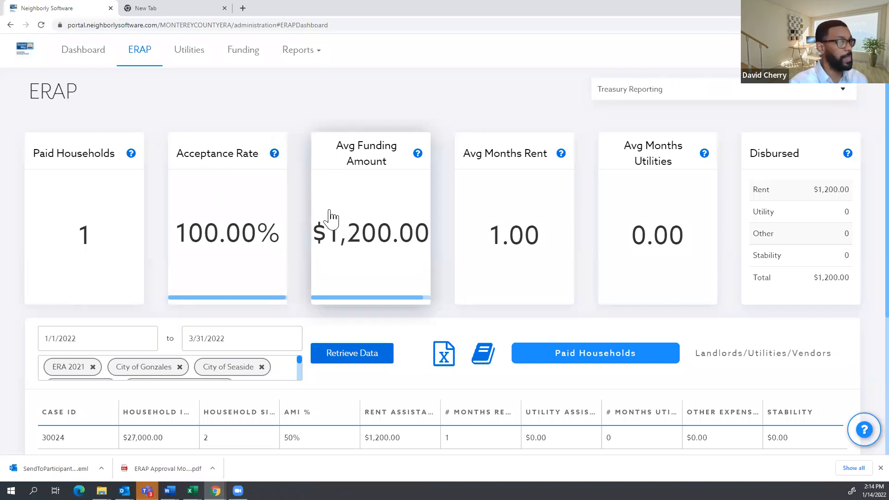
Review the ERAP results table, then download and open the Treasury reports zip.
{"action": "scroll", "coordinate": [174, 290], "scroll_direction": "down", "scroll_amount": 2}
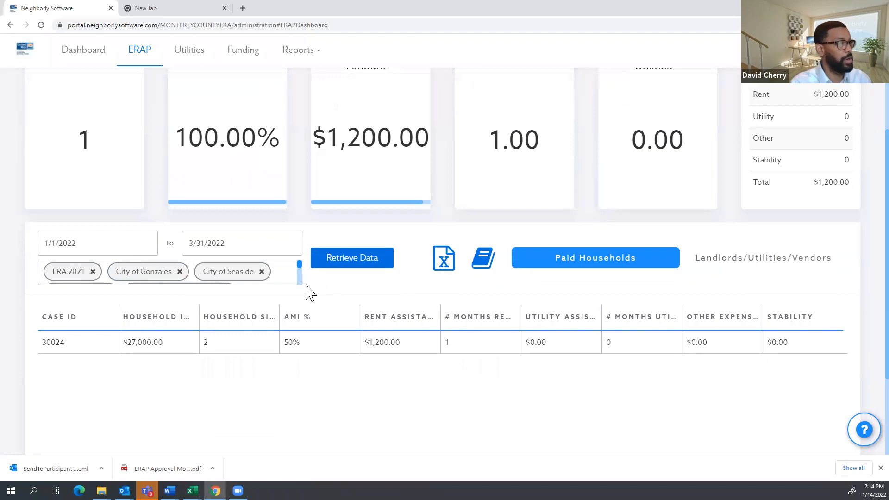
{"action": "scroll", "coordinate": [288, 278], "scroll_direction": "down", "scroll_amount": 4}
{"action": "scroll", "coordinate": [222, 264], "scroll_direction": "down", "scroll_amount": 2}
{"action": "scroll", "coordinate": [194, 183], "scroll_direction": "up", "scroll_amount": 5}
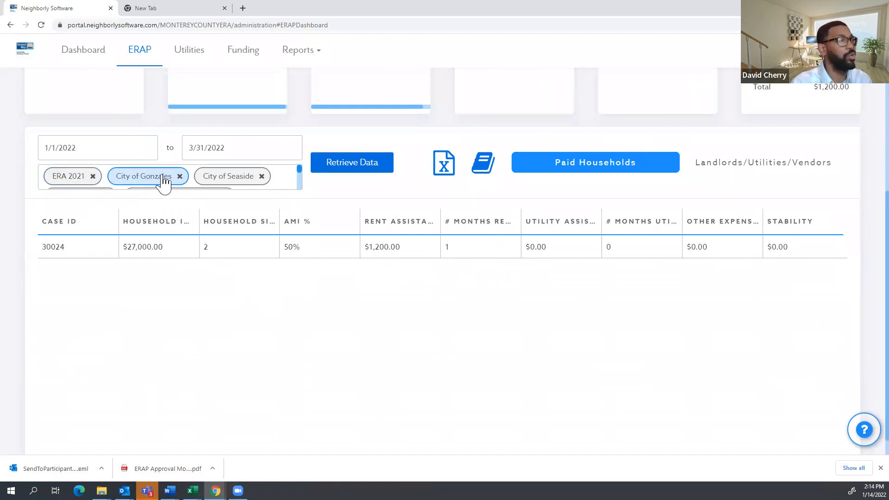
{"action": "scroll", "coordinate": [187, 182], "scroll_direction": "down", "scroll_amount": 2}
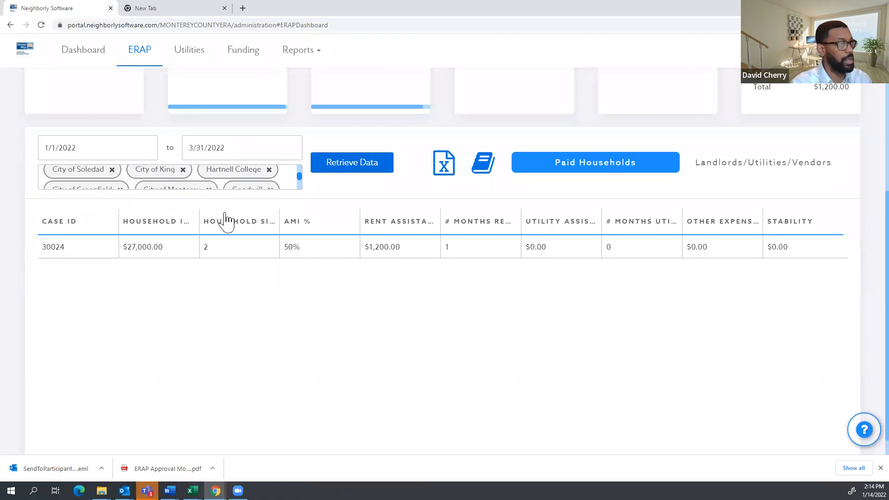
{"action": "scroll", "coordinate": [227, 222], "scroll_direction": "up", "scroll_amount": 1}
{"action": "scroll", "coordinate": [396, 237], "scroll_direction": "up", "scroll_amount": 3}
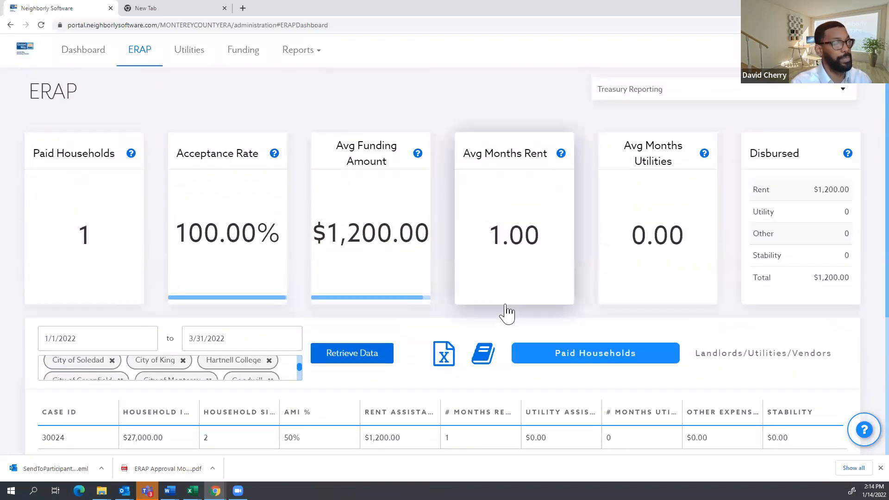
{"action": "left_click", "coordinate": [445, 363]}
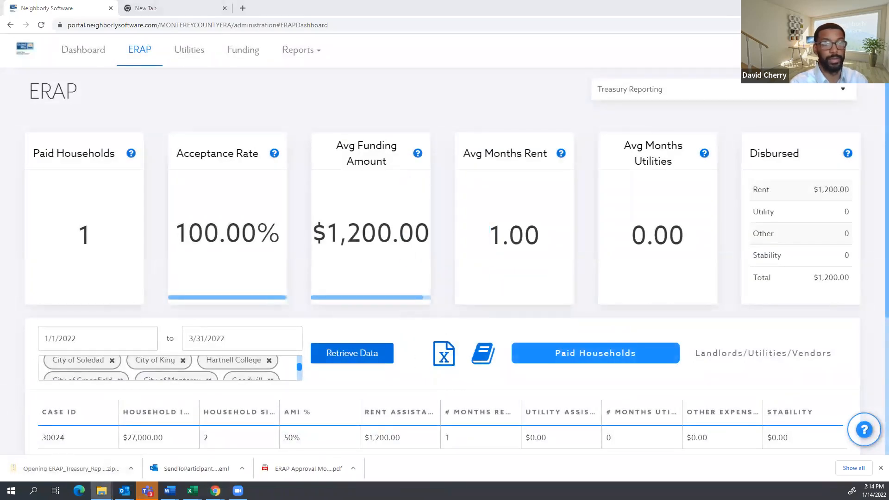
{"action": "left_click", "coordinate": [472, 99]}
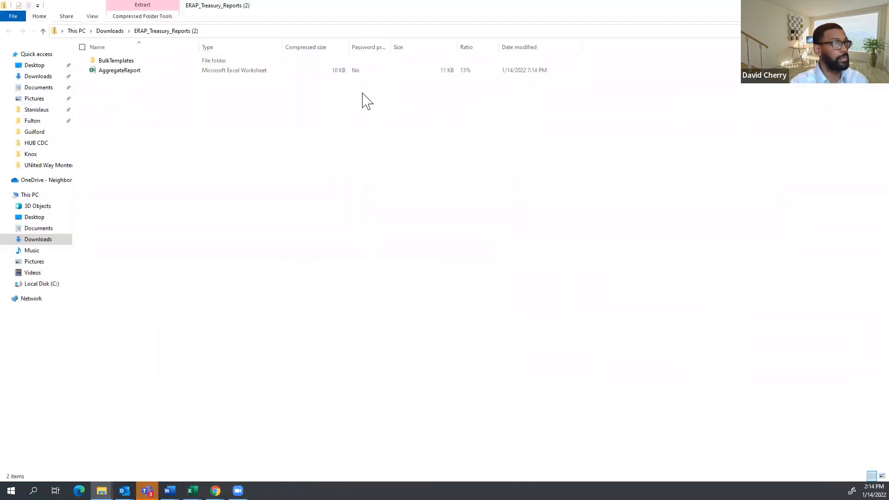
Open the AggregateReport spreadsheet from the ERAP_Treasury_Reports zip in Excel.
{"action": "left_click", "coordinate": [129, 79]}
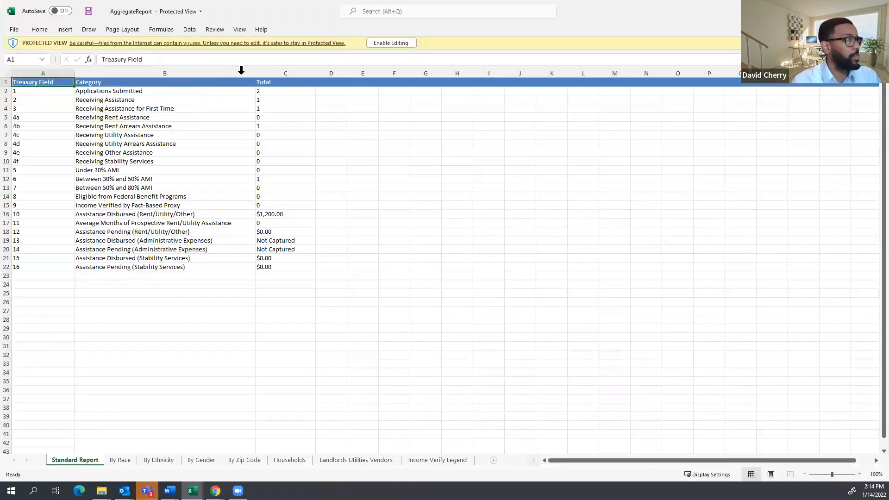
Inspect the Standard Report totals, then view the By Race, By Ethnicity and By Gender sheets.
{"action": "left_click_drag", "start_coordinate": [280, 88], "coordinate": [183, 267]}
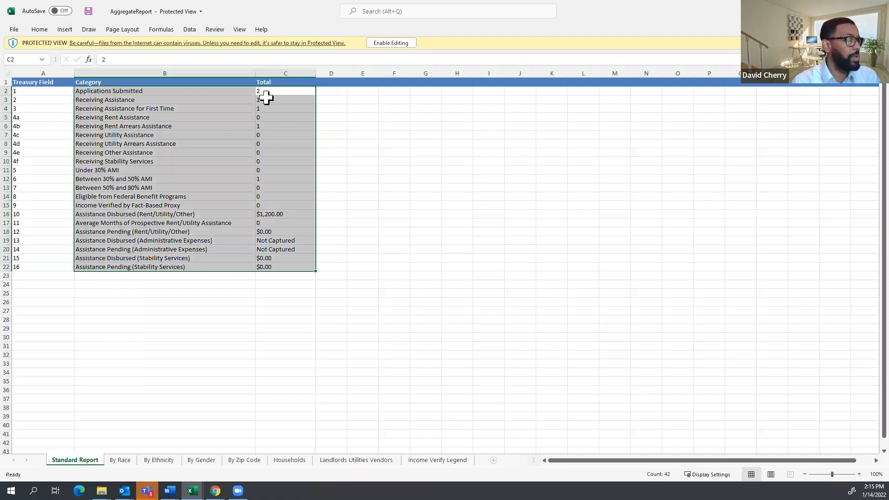
{"action": "left_click", "coordinate": [354, 188]}
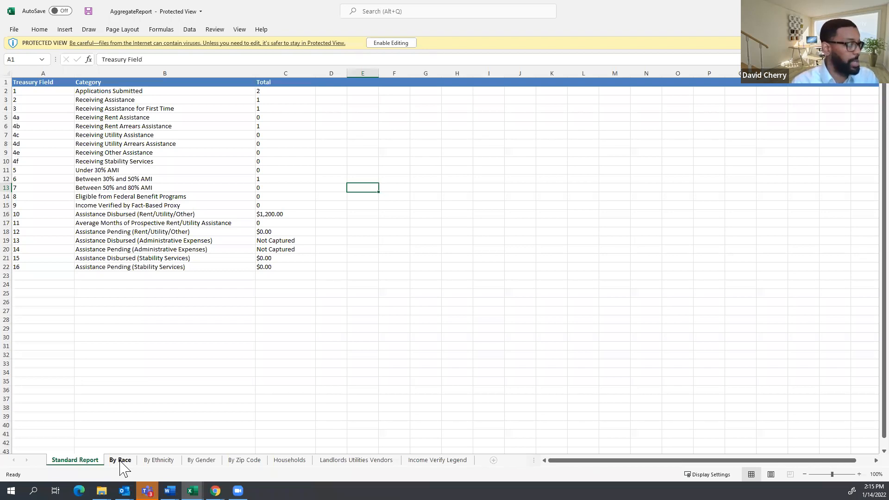
{"action": "left_click", "coordinate": [121, 461]}
{"action": "left_click", "coordinate": [158, 461]}
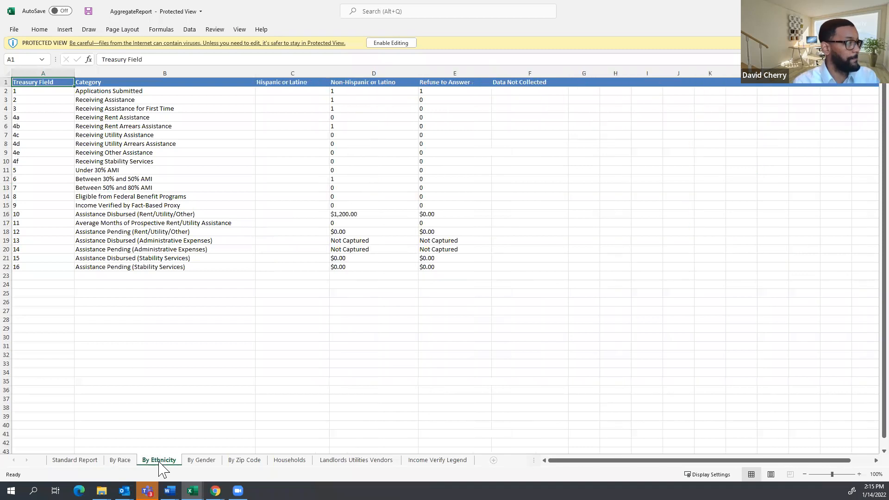
{"action": "left_click", "coordinate": [194, 461]}
View the By Zip Code, Households, Landlords Utilities Vendors and Income Verify Legend sheets, then close the workbook.
{"action": "left_click", "coordinate": [243, 461]}
{"action": "left_click", "coordinate": [292, 461]}
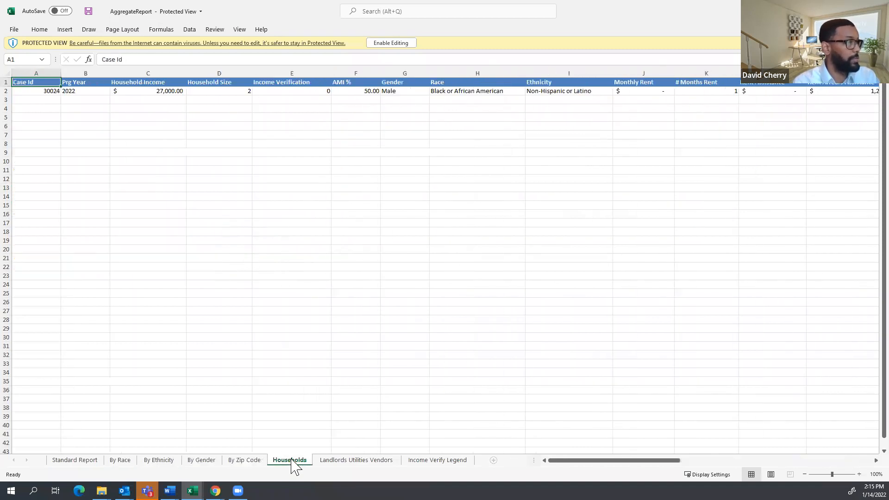
{"action": "left_click", "coordinate": [360, 461]}
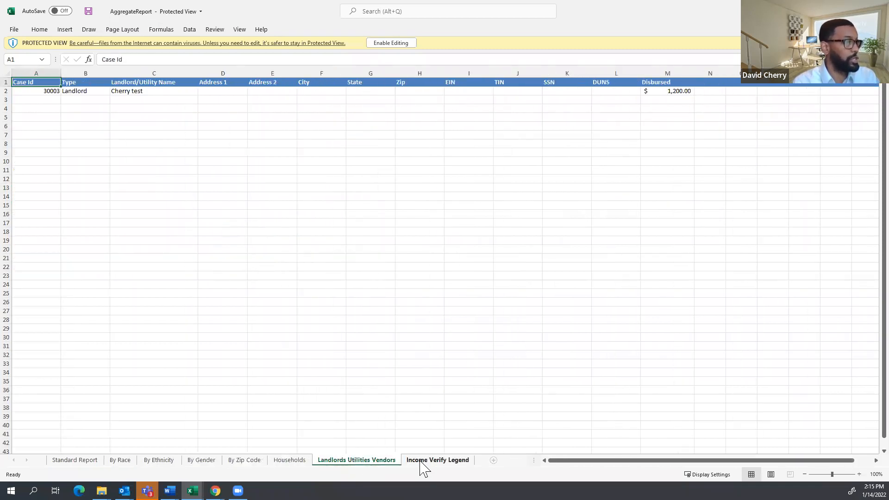
{"action": "left_click", "coordinate": [421, 461]}
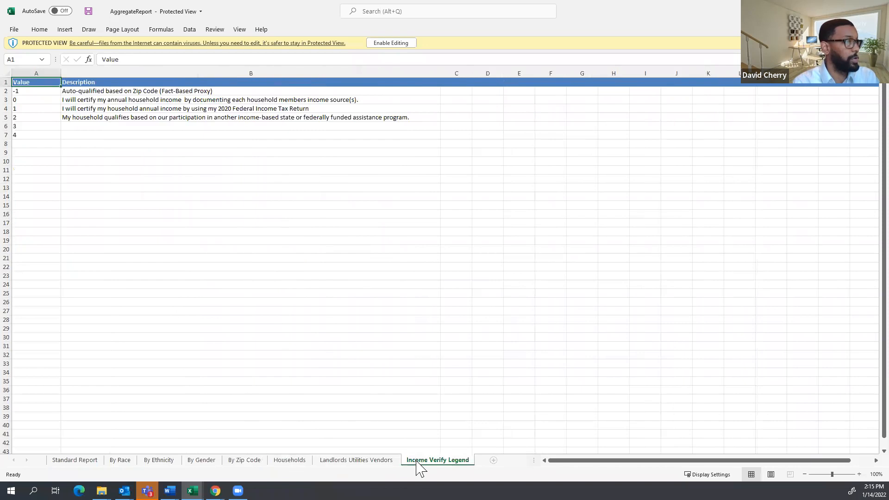
{"action": "left_click", "coordinate": [388, 461]}
{"action": "left_click", "coordinate": [878, 8]}
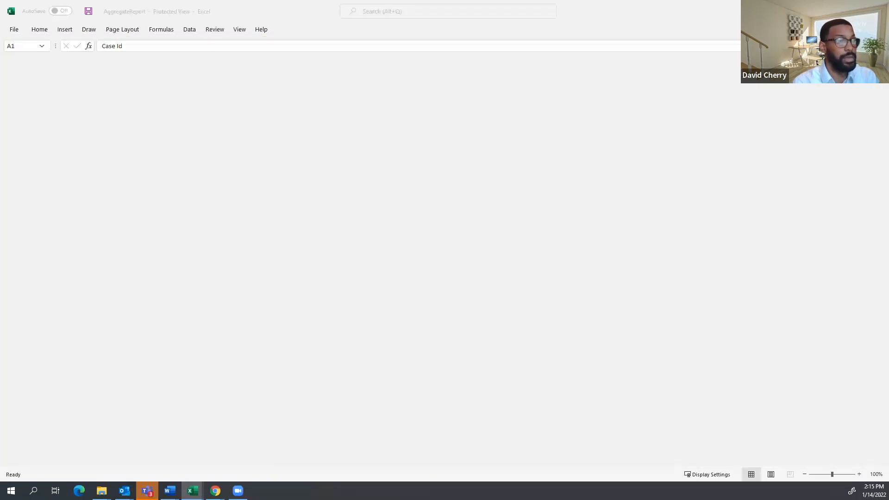
Minimize File Explorer, return to the Neighborly Dashboard, and bring up the ERAP Review Process document.
{"action": "left_click", "coordinate": [835, 5]}
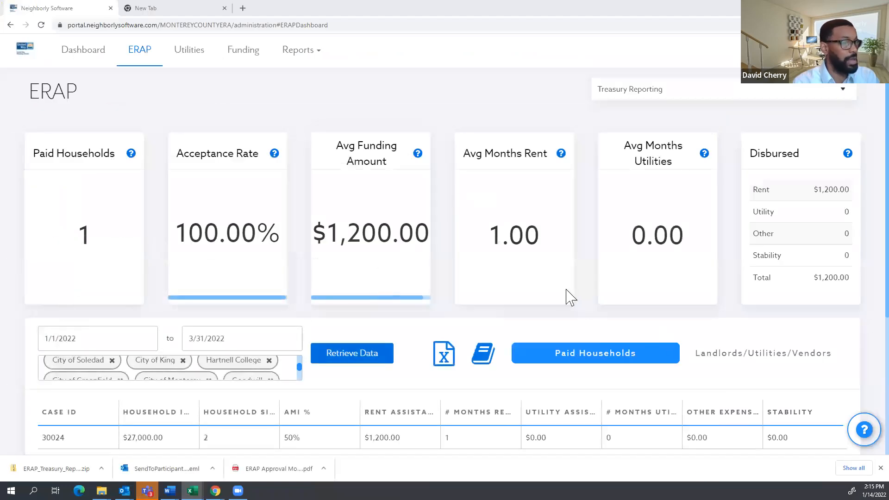
{"action": "left_click", "coordinate": [91, 56]}
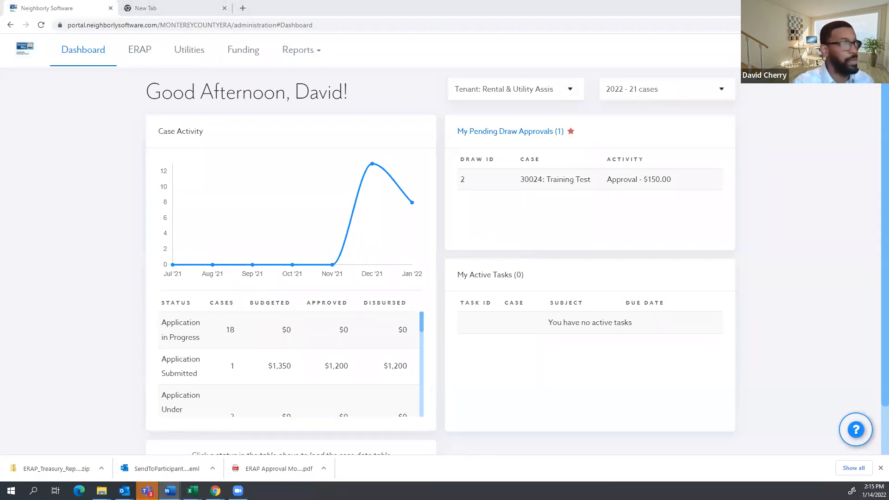
{"action": "left_click", "coordinate": [170, 490]}
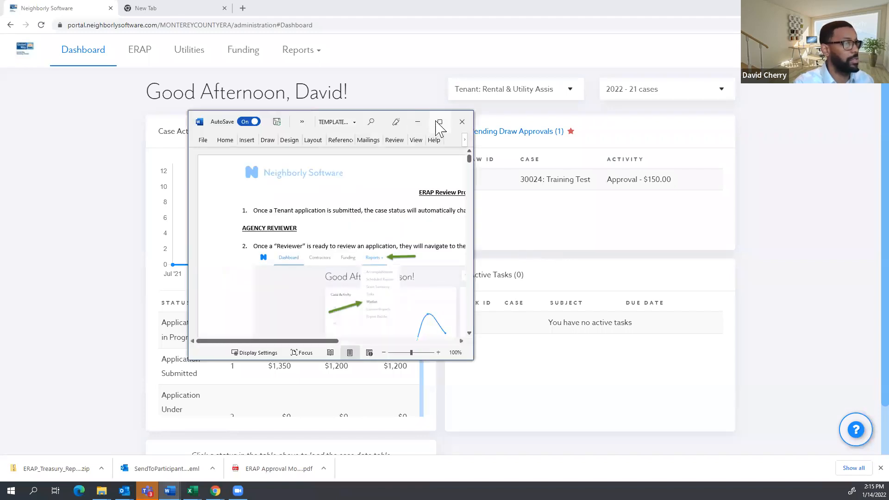
Maximize the ERAP Process Flow document and scroll through its steps.
{"action": "left_click", "coordinate": [439, 123]}
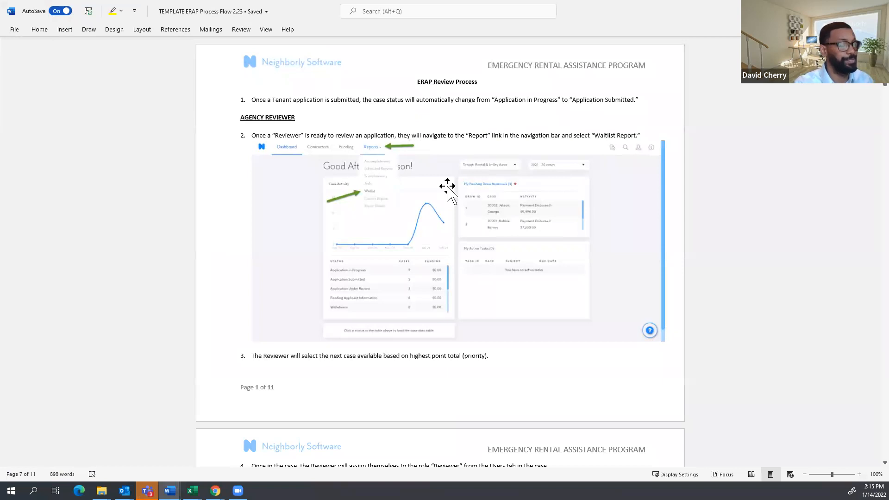
{"action": "scroll", "coordinate": [547, 178], "scroll_direction": "down", "scroll_amount": 5}
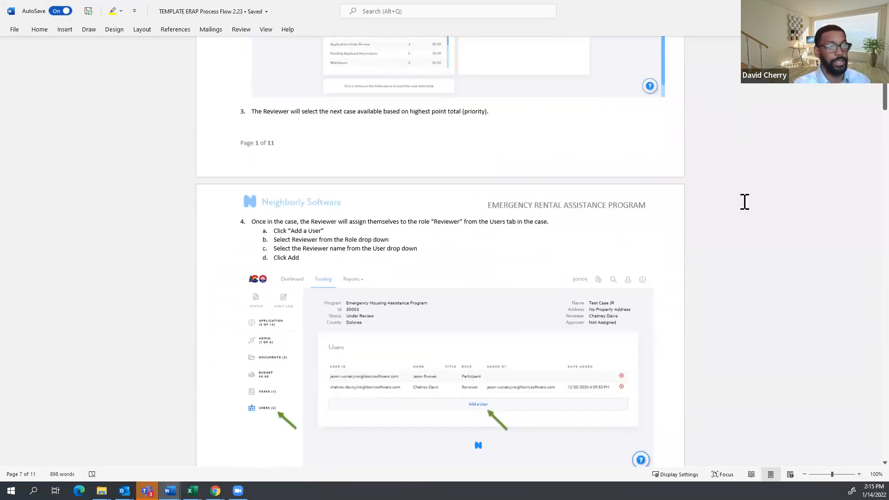
{"action": "scroll", "coordinate": [863, 104], "scroll_direction": "up", "scroll_amount": 5}
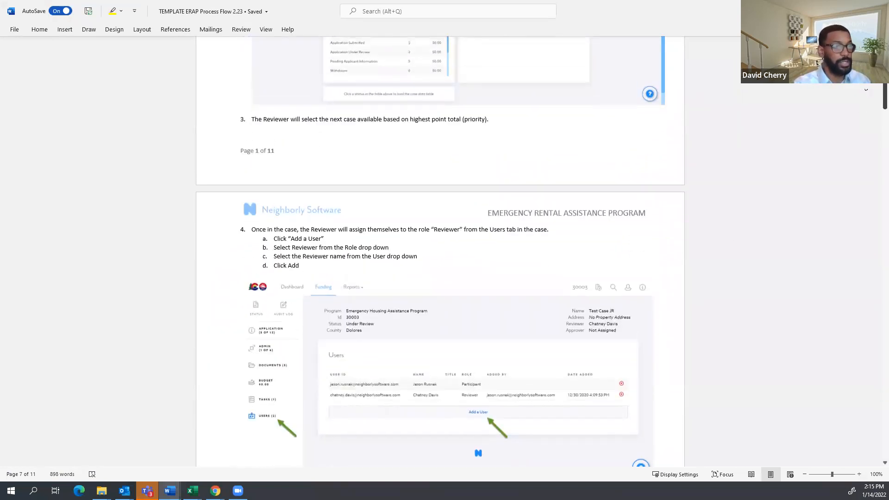
{"action": "scroll", "coordinate": [865, 89], "scroll_direction": "down", "scroll_amount": 3}
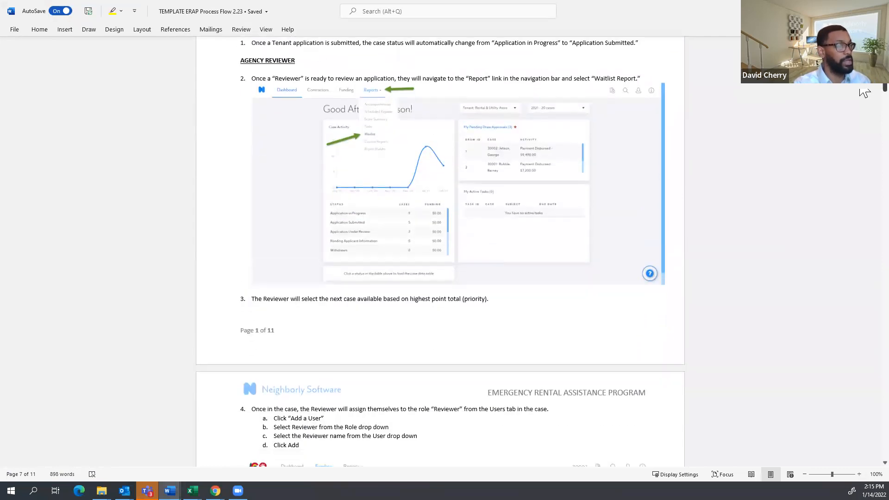
{"action": "scroll", "coordinate": [865, 89], "scroll_direction": "up", "scroll_amount": 2}
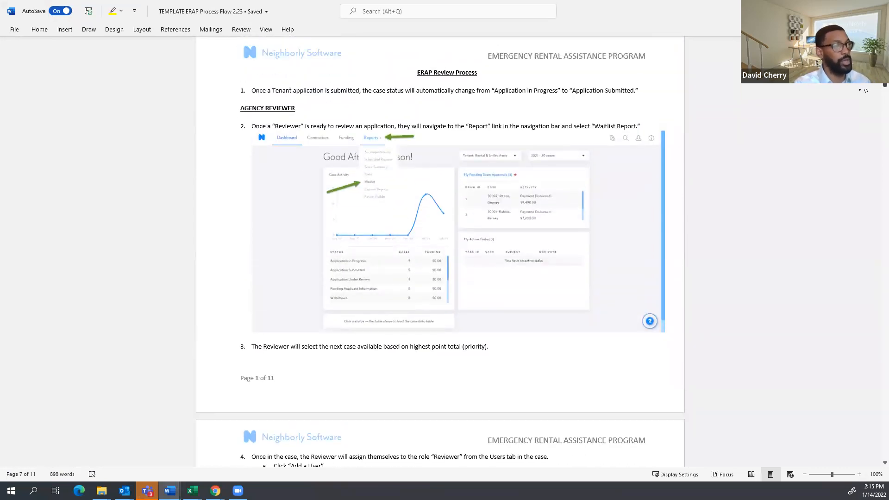
{"action": "scroll", "coordinate": [863, 93], "scroll_direction": "down", "scroll_amount": 2}
{"action": "scroll", "coordinate": [863, 92], "scroll_direction": "up", "scroll_amount": 3}
{"action": "scroll", "coordinate": [863, 94], "scroll_direction": "down", "scroll_amount": 2}
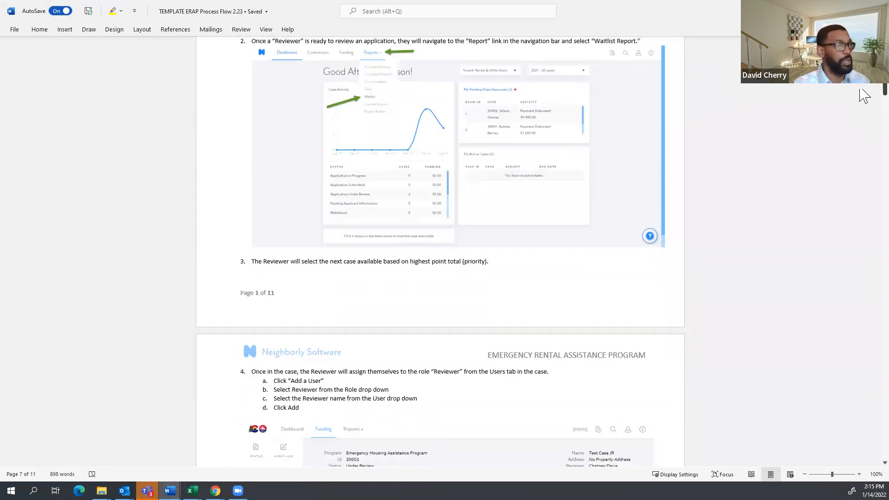
{"action": "scroll", "coordinate": [863, 95], "scroll_direction": "down", "scroll_amount": 2}
{"action": "scroll", "coordinate": [864, 97], "scroll_direction": "down", "scroll_amount": 15}
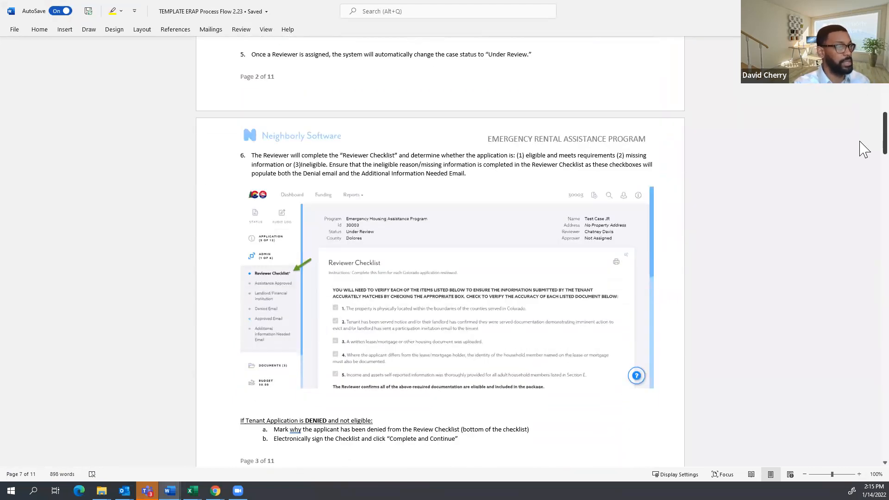
{"action": "scroll", "coordinate": [863, 181], "scroll_direction": "down", "scroll_amount": 20}
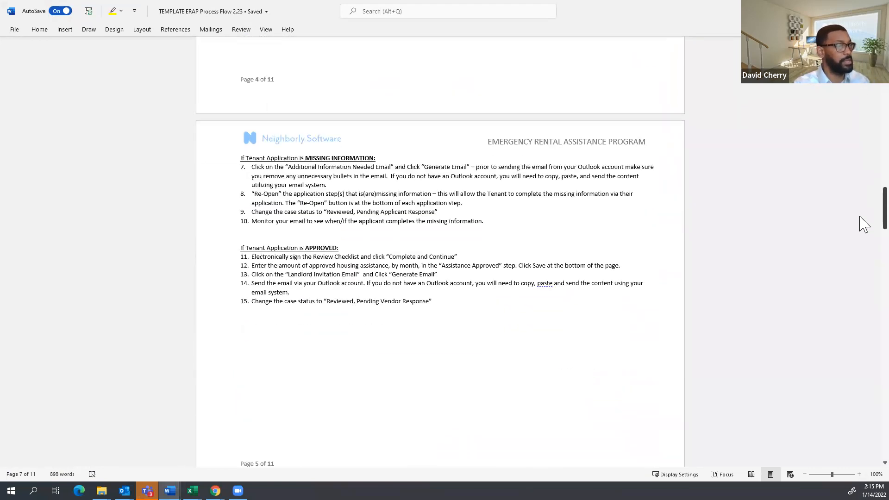
{"action": "scroll", "coordinate": [863, 273], "scroll_direction": "down", "scroll_amount": 4}
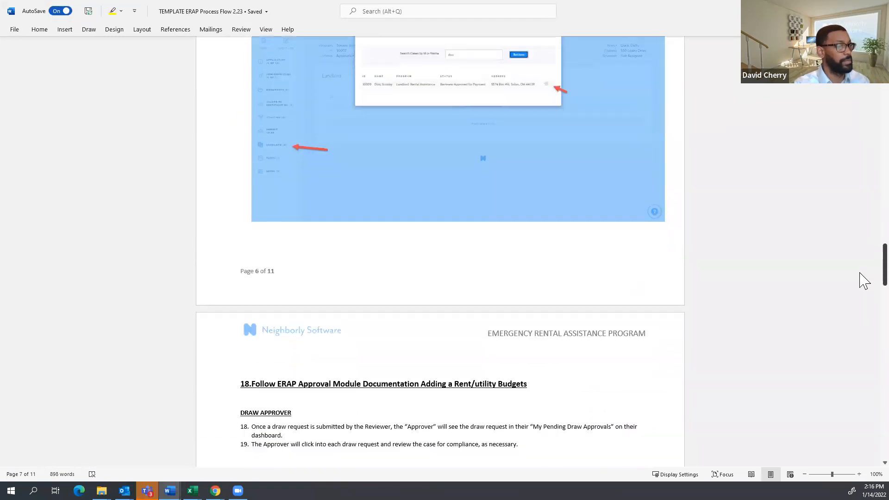
{"action": "scroll", "coordinate": [863, 278], "scroll_direction": "up", "scroll_amount": 6}
{"action": "scroll", "coordinate": [863, 273], "scroll_direction": "down", "scroll_amount": 8}
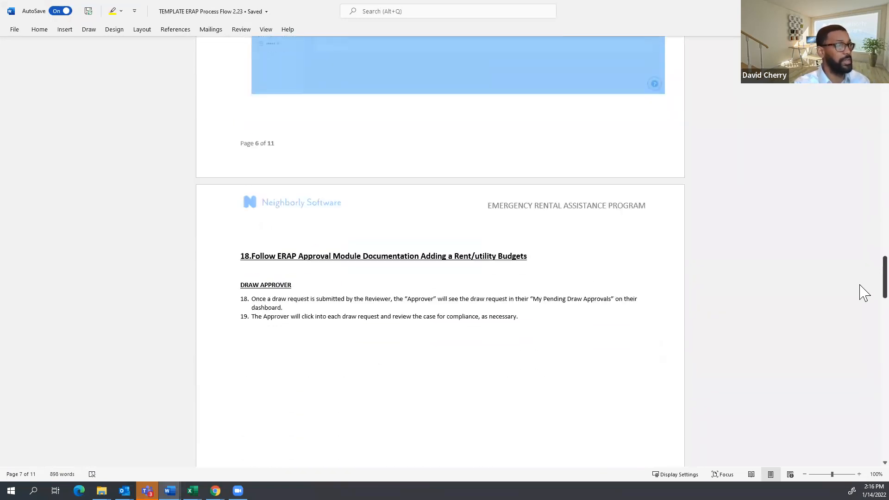
Highlight the Follow ERAP Approval Module heading and Draw Approver steps, then return to Neighborly.
{"action": "left_click_drag", "start_coordinate": [546, 257], "coordinate": [245, 269]}
{"action": "left_click", "coordinate": [576, 267]}
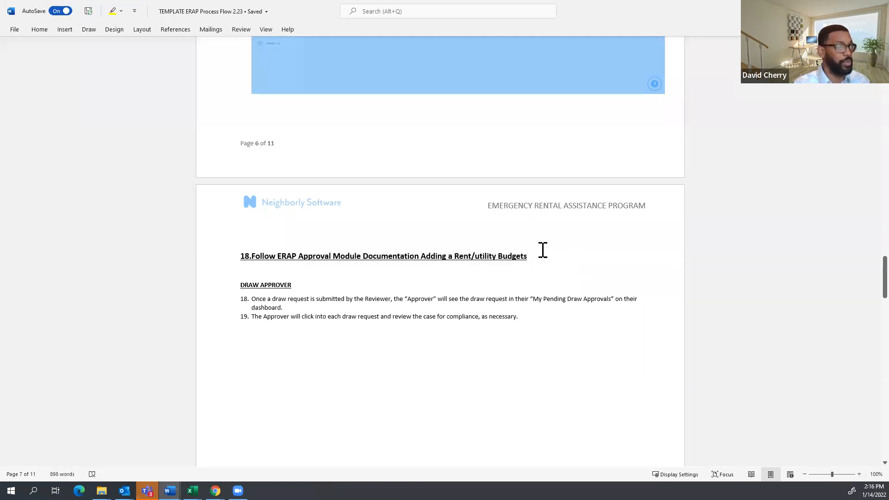
{"action": "left_click_drag", "start_coordinate": [244, 284], "coordinate": [272, 301]}
{"action": "left_click", "coordinate": [303, 317]}
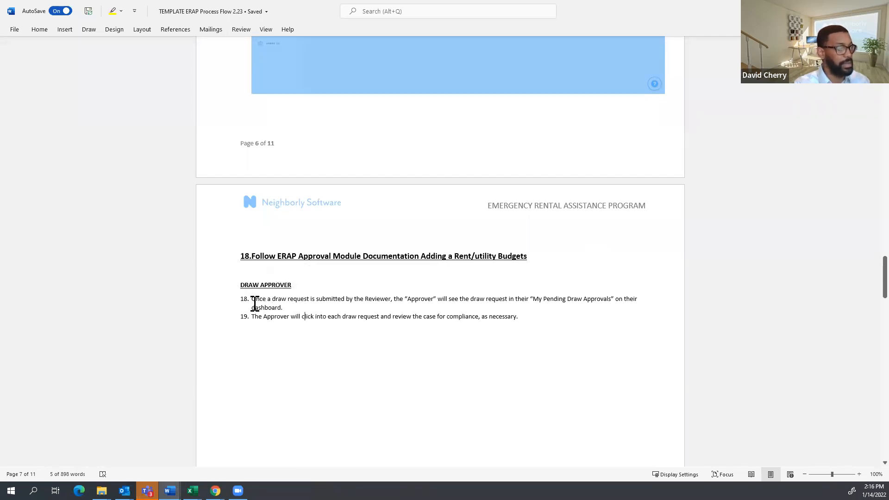
{"action": "scroll", "coordinate": [255, 304], "scroll_direction": "down", "scroll_amount": 5}
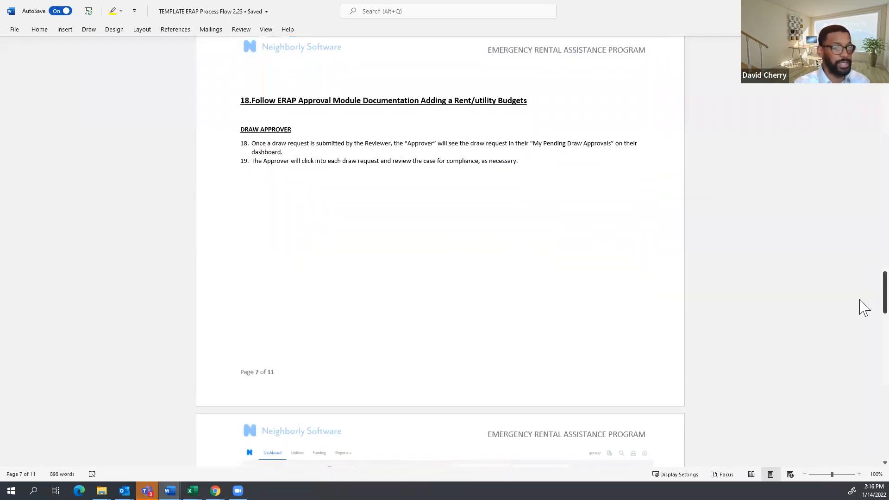
{"action": "scroll", "coordinate": [859, 305], "scroll_direction": "down", "scroll_amount": 20}
{"action": "scroll", "coordinate": [863, 416], "scroll_direction": "up", "scroll_amount": 15}
{"action": "scroll", "coordinate": [867, 389], "scroll_direction": "down", "scroll_amount": 15}
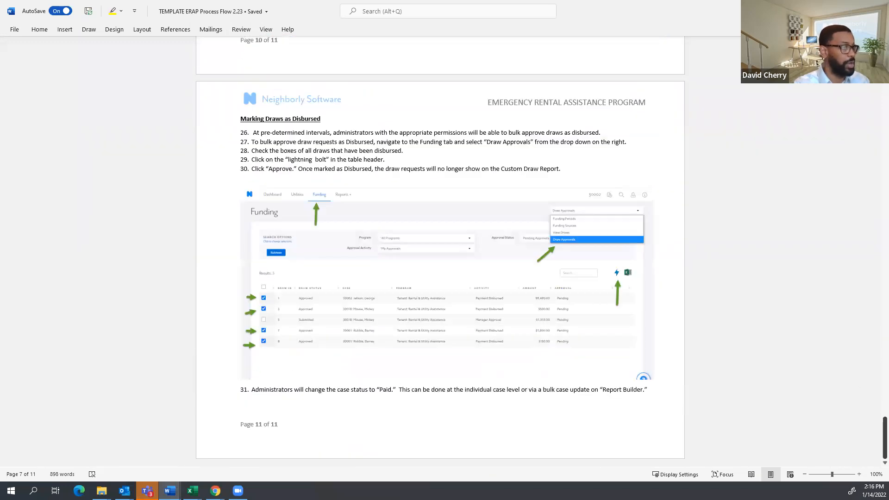
{"action": "scroll", "coordinate": [862, 426], "scroll_direction": "up", "scroll_amount": 8}
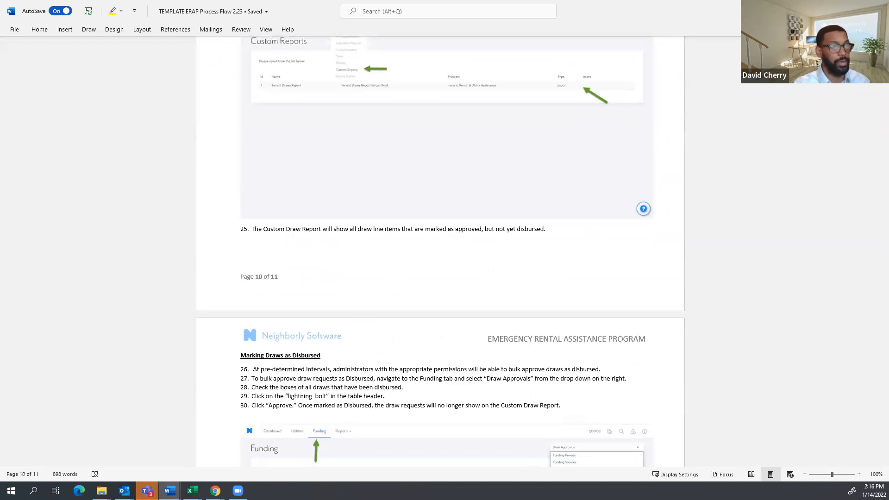
{"action": "key", "text": "alt+Tab"}
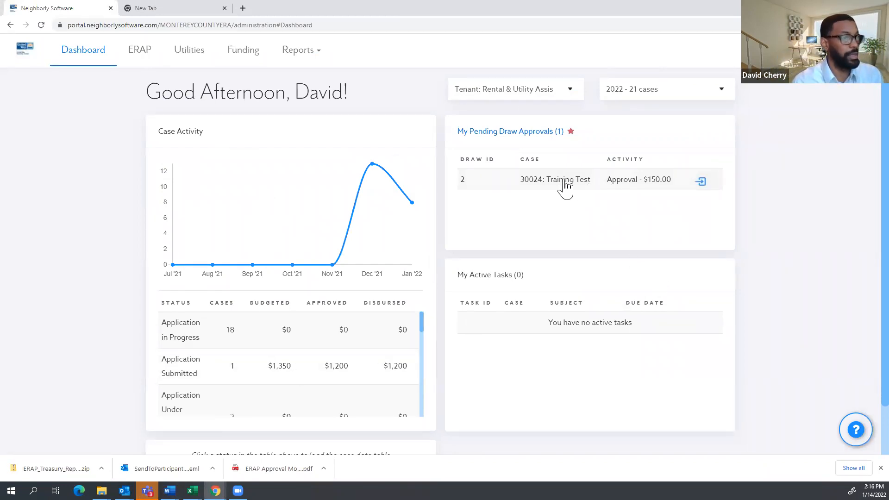
Open case 30024's pending draw request, expand its application steps, and return to the dashboard.
{"action": "left_click", "coordinate": [532, 184]}
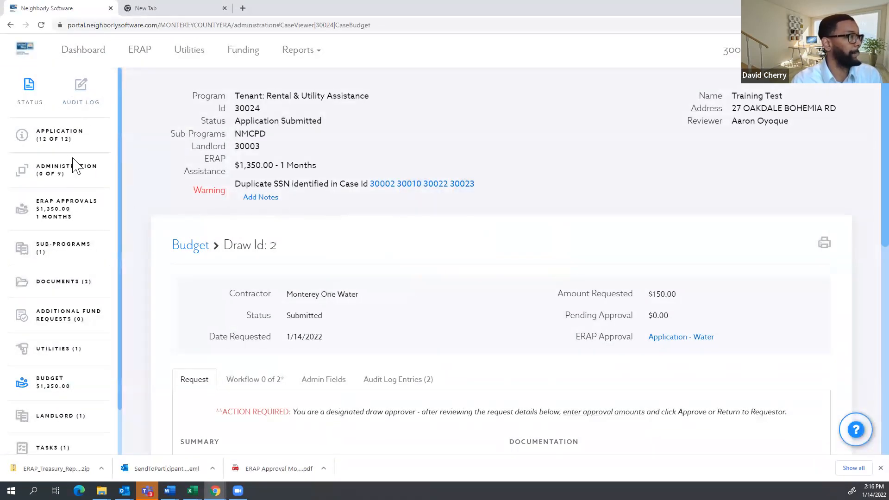
{"action": "left_click", "coordinate": [57, 137]}
{"action": "left_click", "coordinate": [84, 51]}
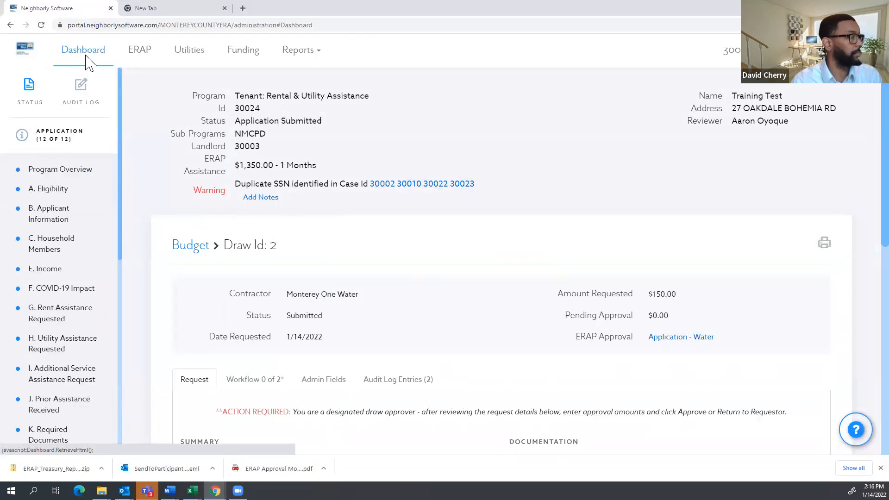
Browse the dashboard's Application Submitted and Application in Progress case lists.
{"action": "scroll", "coordinate": [239, 366], "scroll_direction": "down", "scroll_amount": 1}
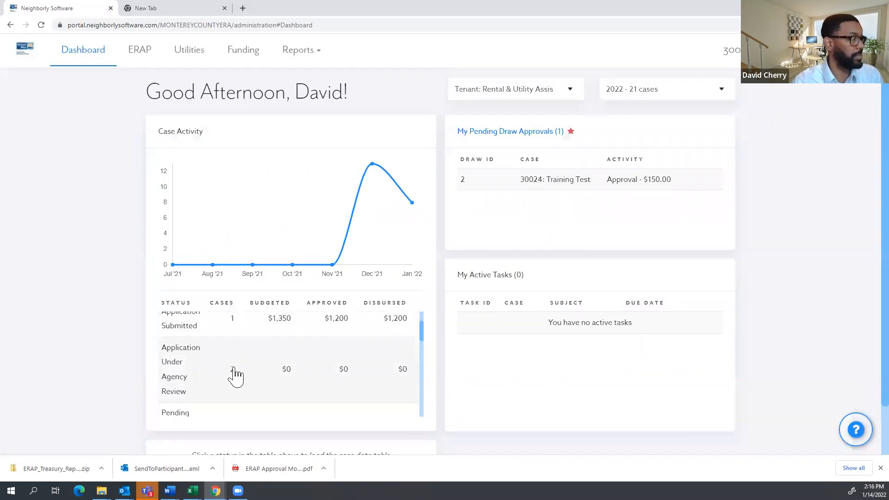
{"action": "scroll", "coordinate": [219, 384], "scroll_direction": "up", "scroll_amount": 1}
{"action": "left_click", "coordinate": [216, 377]}
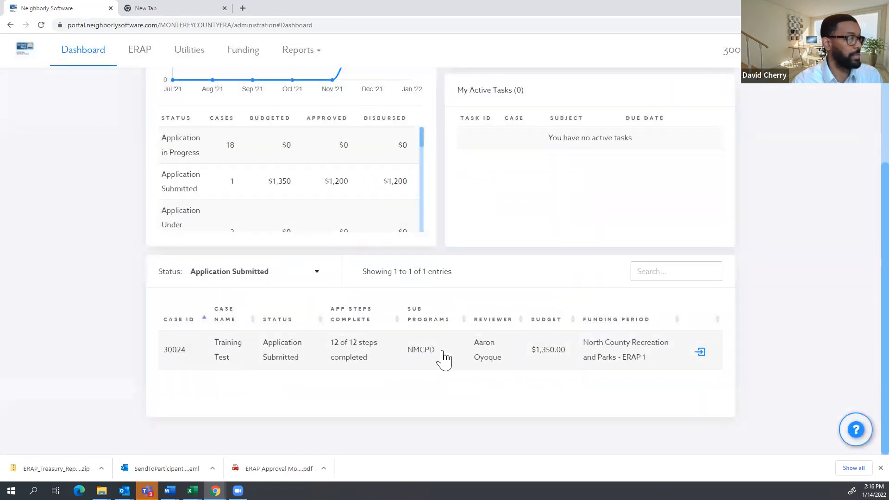
{"action": "scroll", "coordinate": [229, 206], "scroll_direction": "up", "scroll_amount": 1}
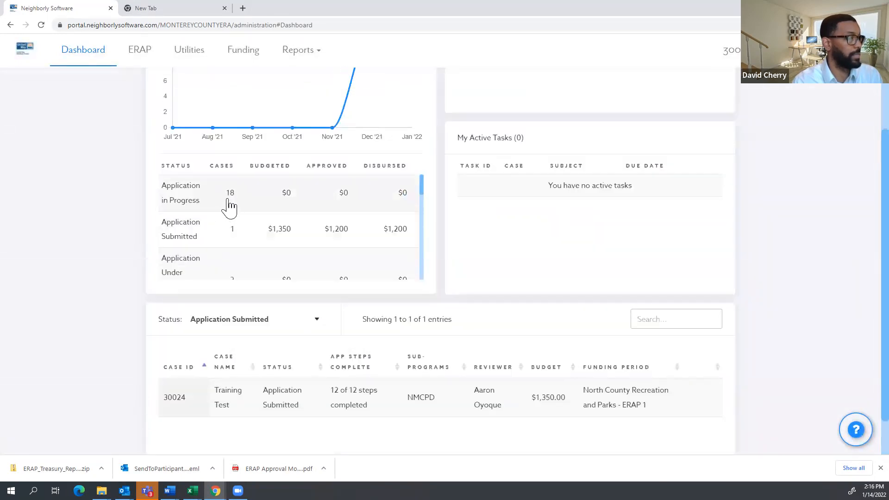
{"action": "left_click", "coordinate": [228, 205]}
{"action": "scroll", "coordinate": [397, 361], "scroll_direction": "down", "scroll_amount": 4}
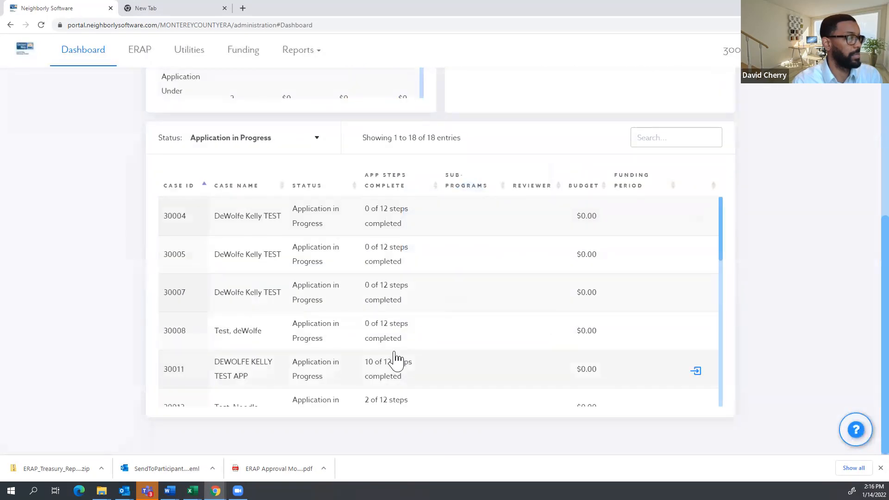
{"action": "scroll", "coordinate": [397, 363], "scroll_direction": "down", "scroll_amount": 5}
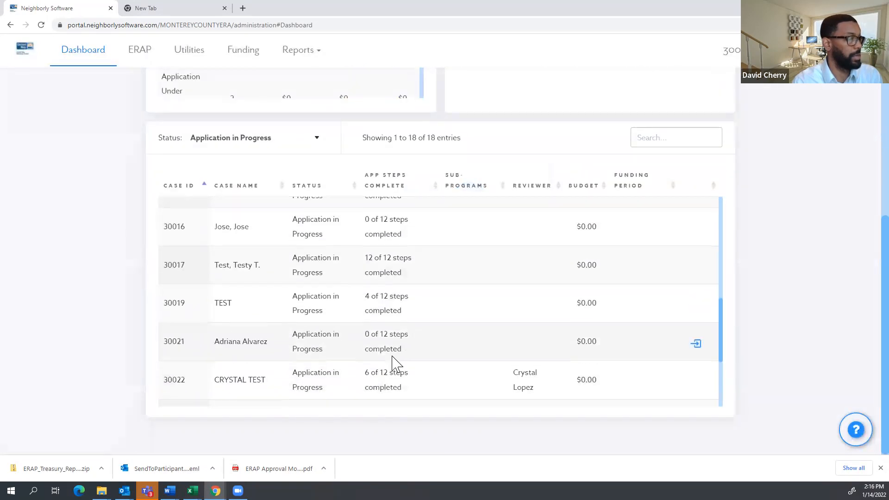
{"action": "scroll", "coordinate": [397, 367], "scroll_direction": "down", "scroll_amount": 2}
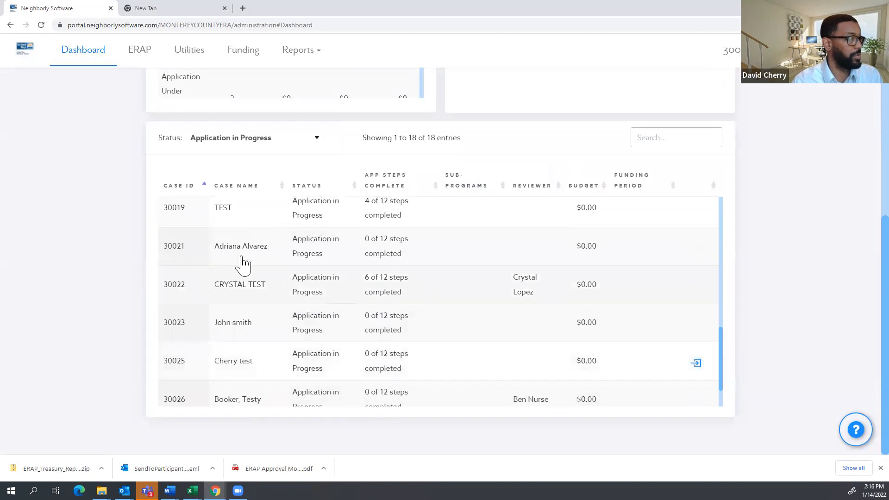
{"action": "scroll", "coordinate": [234, 206], "scroll_direction": "up", "scroll_amount": 4}
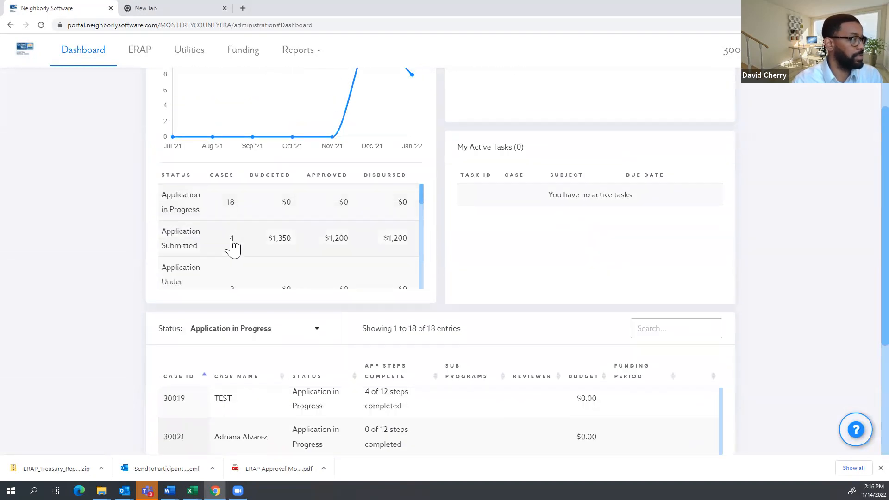
Filter the case table to Application Submitted, then open the Waitlist report from Reports.
{"action": "left_click", "coordinate": [234, 239]}
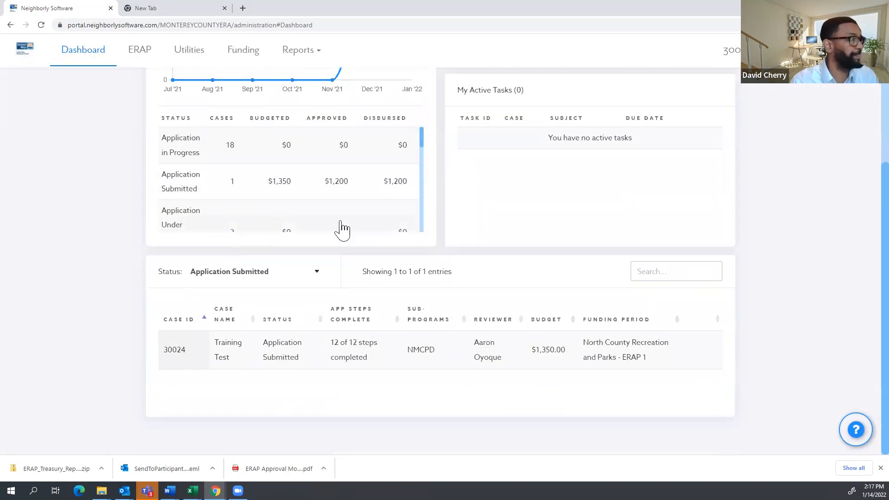
{"action": "scroll", "coordinate": [218, 204], "scroll_direction": "up", "scroll_amount": 4}
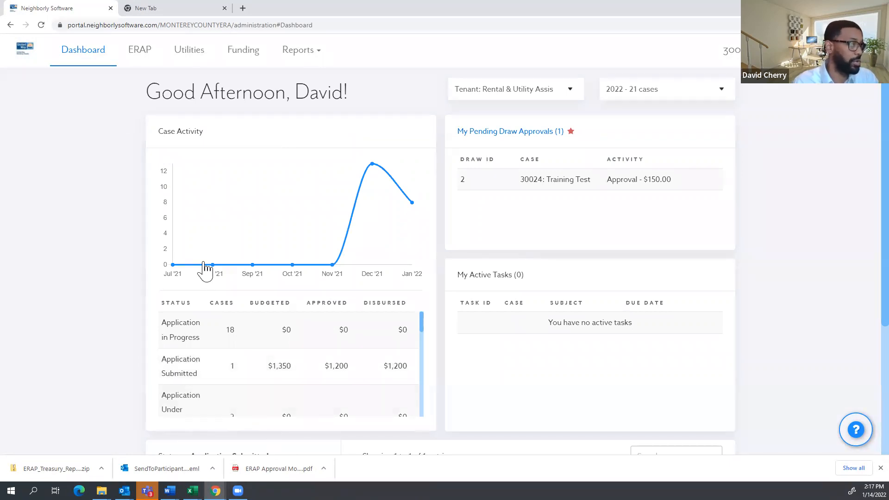
{"action": "left_click", "coordinate": [300, 59]}
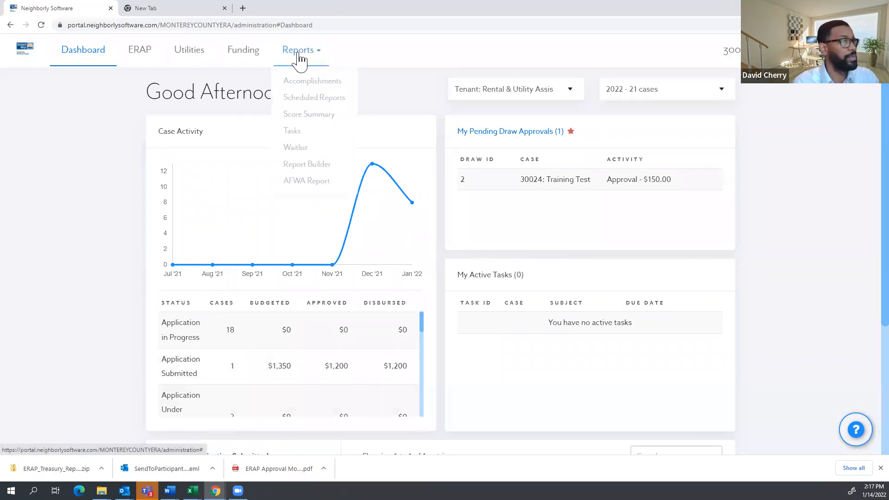
{"action": "left_click", "coordinate": [293, 148]}
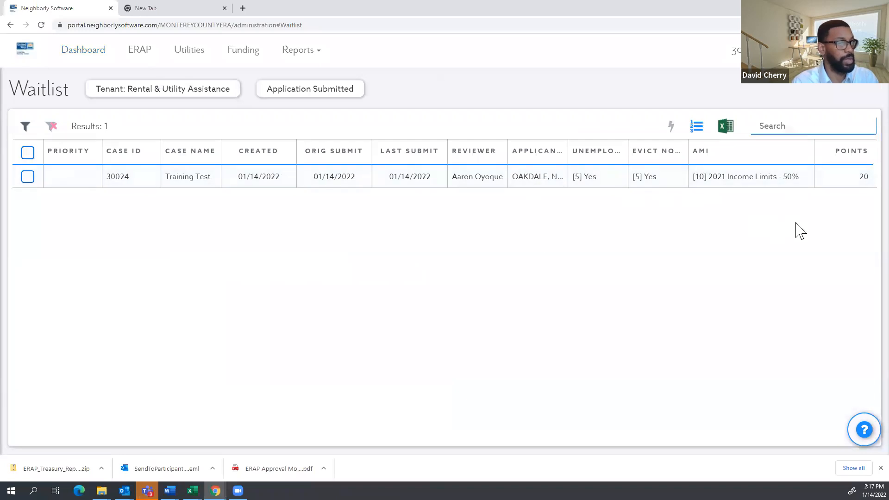
Sort the waitlist by Points ascending and toggle the filter sidebar open and closed.
{"action": "left_click", "coordinate": [843, 157]}
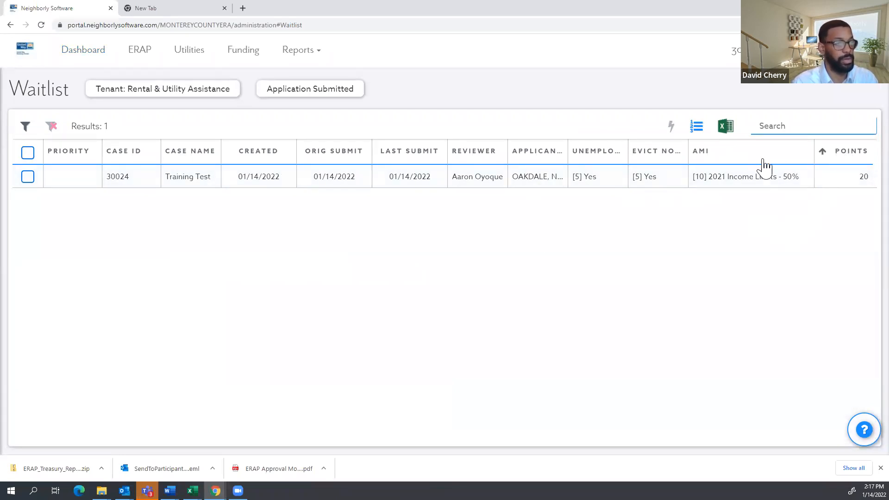
{"action": "left_click", "coordinate": [26, 126]}
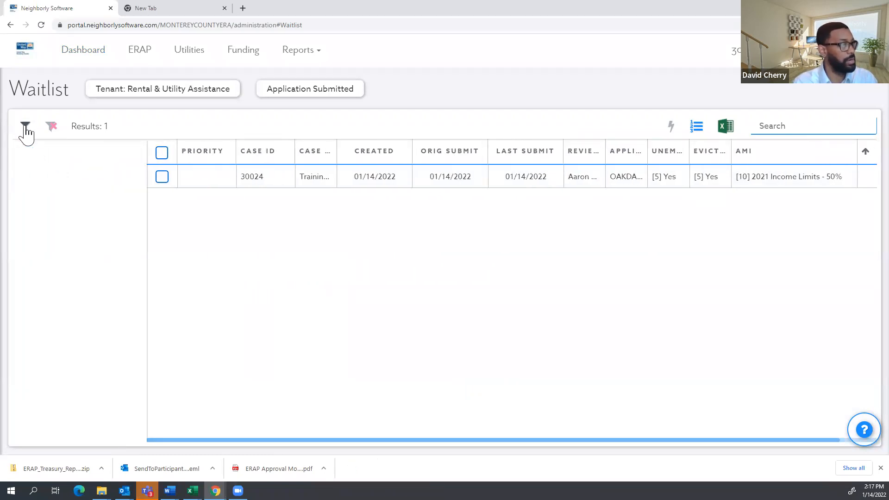
{"action": "left_click", "coordinate": [25, 127]}
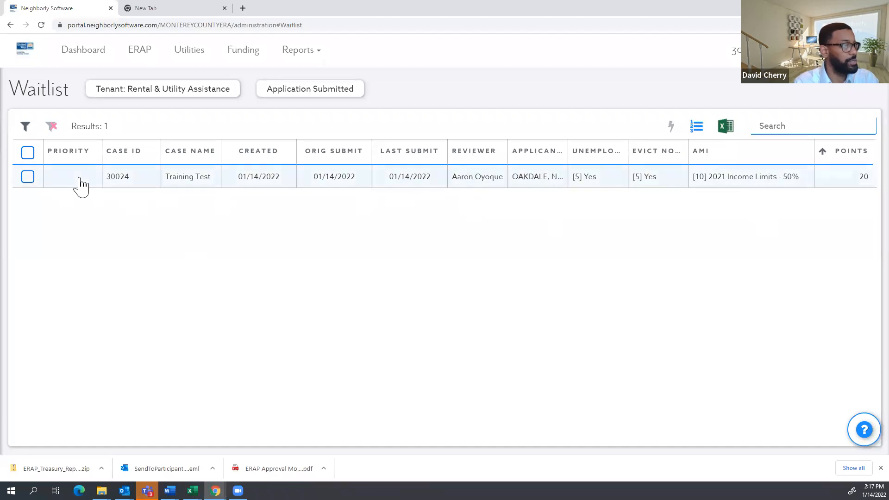
Open case 30024 from the waitlist, check its NMCPD sub-program, and list its two users.
{"action": "left_click", "coordinate": [647, 178]}
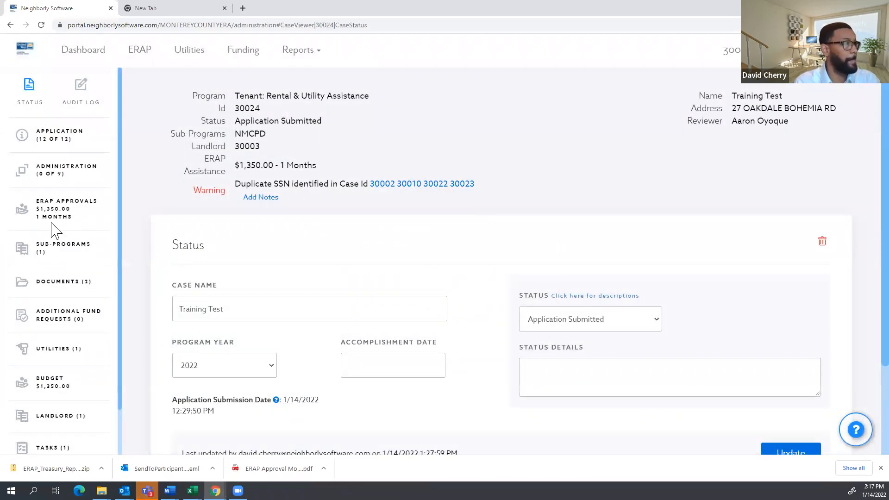
{"action": "left_click", "coordinate": [47, 259]}
{"action": "left_click_drag", "start_coordinate": [272, 138], "coordinate": [235, 137]}
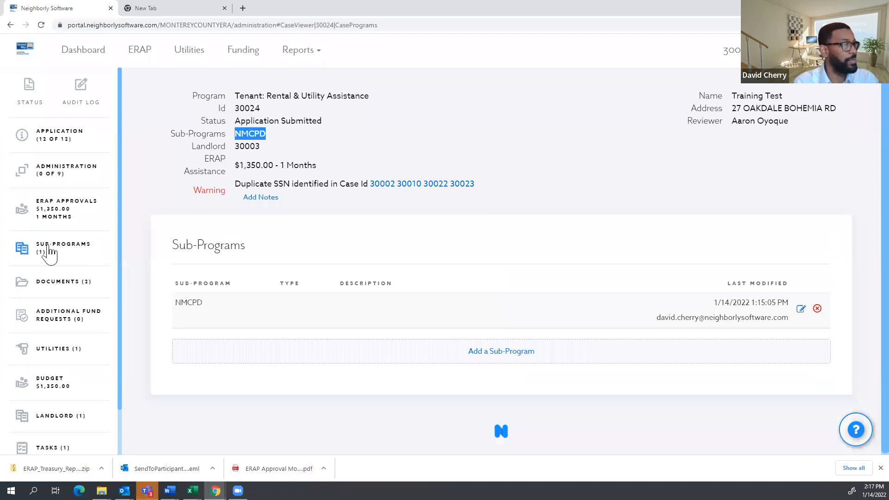
{"action": "scroll", "coordinate": [55, 254], "scroll_direction": "down", "scroll_amount": 1}
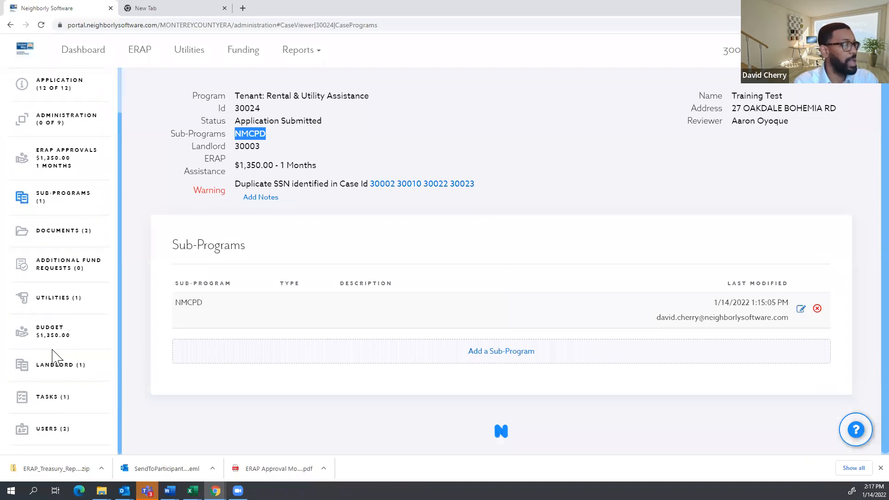
{"action": "left_click", "coordinate": [50, 433]}
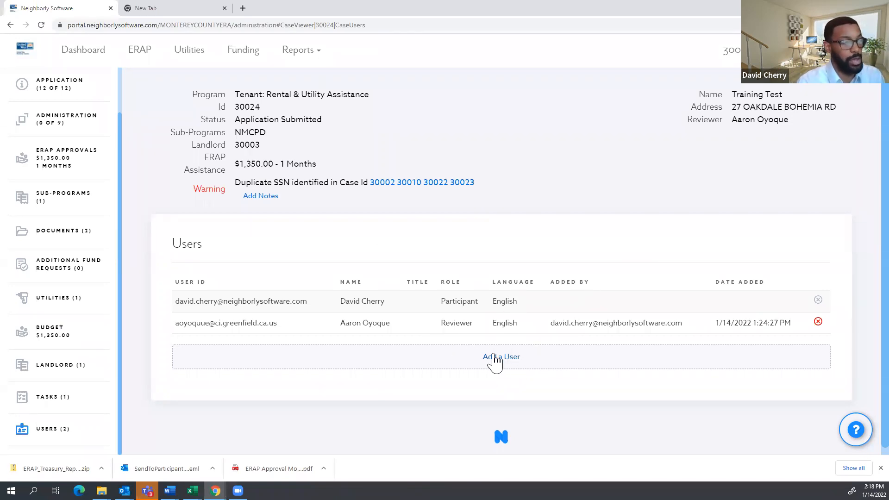
{"action": "left_click", "coordinate": [298, 51]}
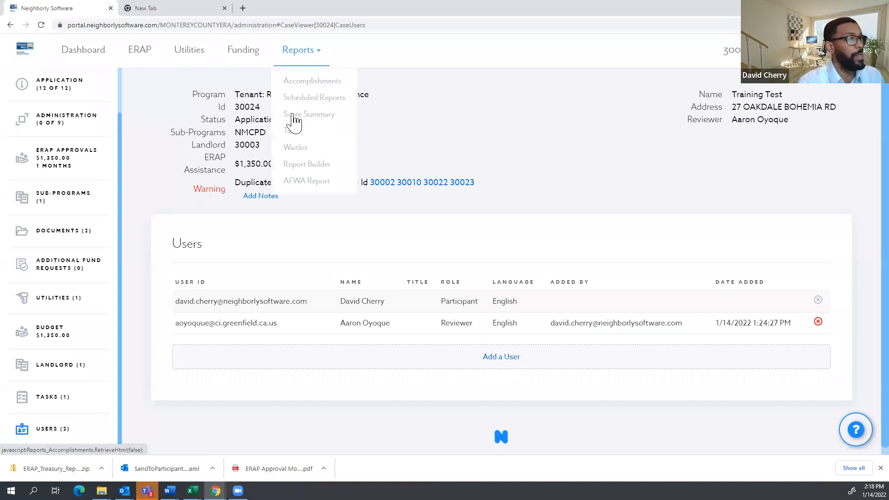
Open the Waitlist report and tick, then untick, case 30024.
{"action": "left_click", "coordinate": [291, 148]}
{"action": "left_click", "coordinate": [28, 177]}
{"action": "left_click", "coordinate": [30, 178]}
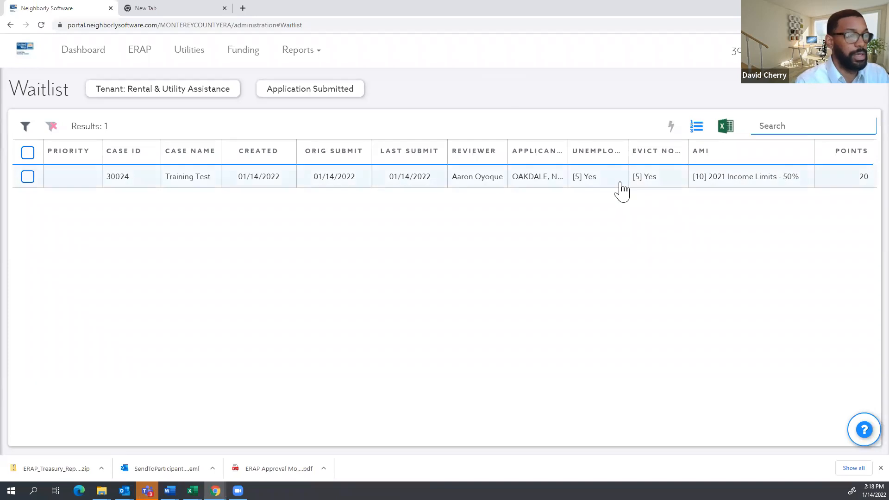
On the dashboard, filter cases to Application Under Agency Review and sort them by Reviewer.
{"action": "left_click", "coordinate": [91, 59]}
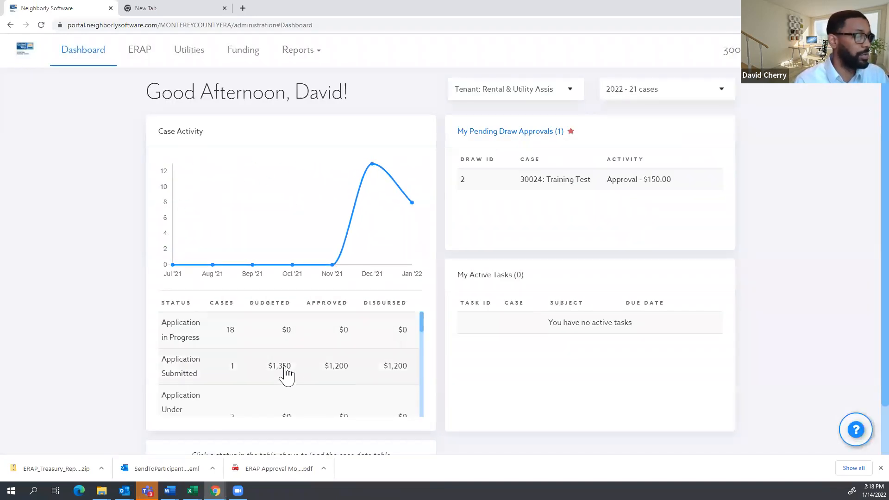
{"action": "scroll", "coordinate": [224, 361], "scroll_direction": "down", "scroll_amount": 2}
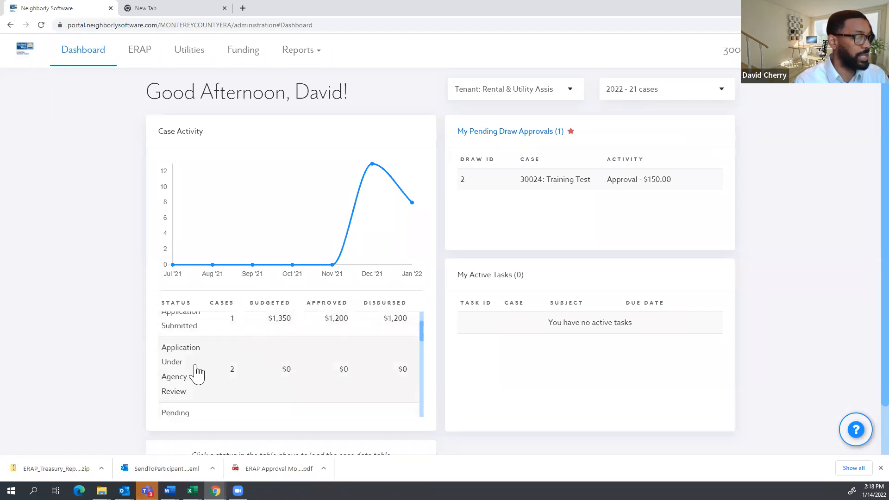
{"action": "left_click", "coordinate": [198, 371]}
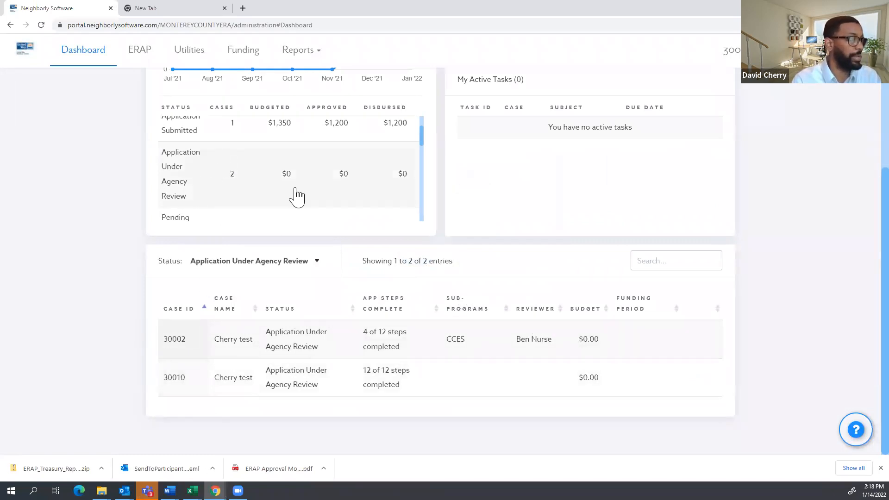
{"action": "left_click", "coordinate": [533, 310]}
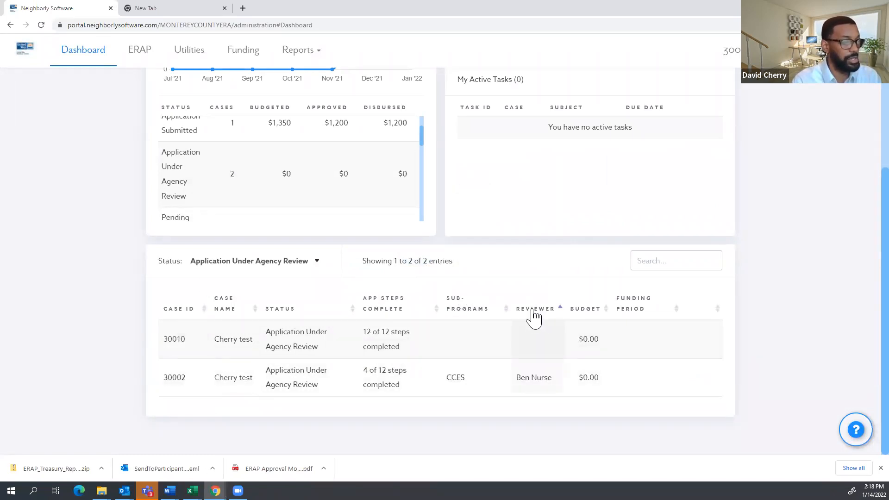
{"action": "left_click", "coordinate": [534, 310]}
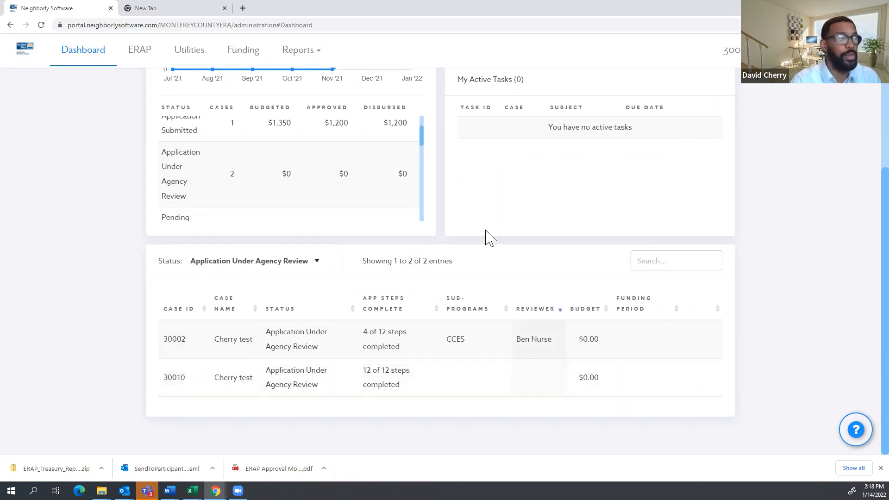
{"action": "scroll", "coordinate": [509, 222], "scroll_direction": "up", "scroll_amount": 4}
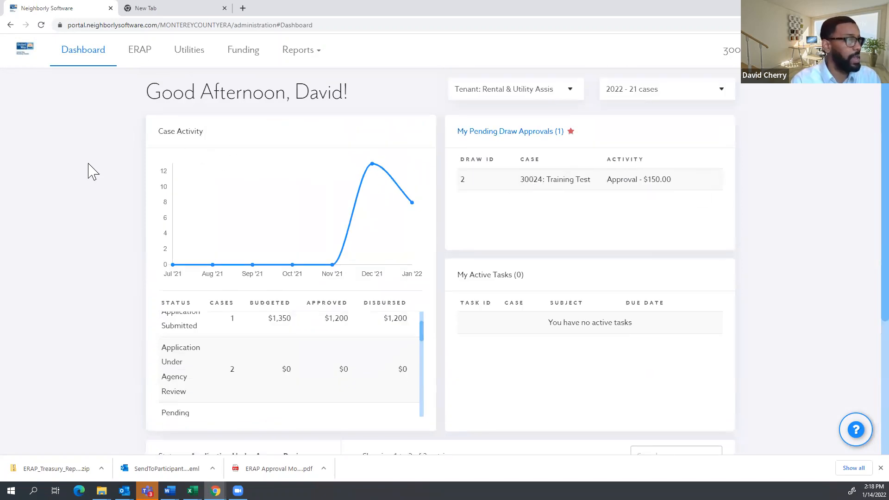
{"action": "scroll", "coordinate": [93, 157], "scroll_direction": "down", "scroll_amount": 4}
{"action": "scroll", "coordinate": [278, 220], "scroll_direction": "up", "scroll_amount": 1}
{"action": "scroll", "coordinate": [471, 318], "scroll_direction": "up", "scroll_amount": 2}
{"action": "scroll", "coordinate": [530, 361], "scroll_direction": "down", "scroll_amount": 2}
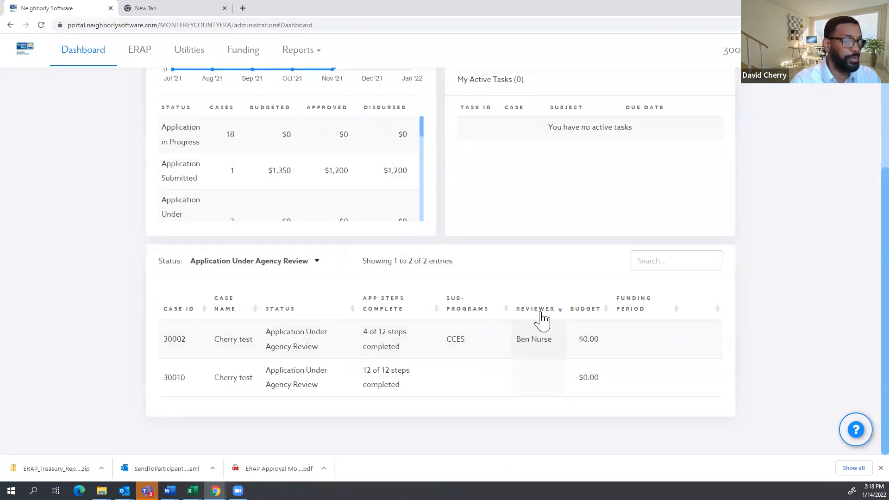
{"action": "scroll", "coordinate": [413, 264], "scroll_direction": "up", "scroll_amount": 4}
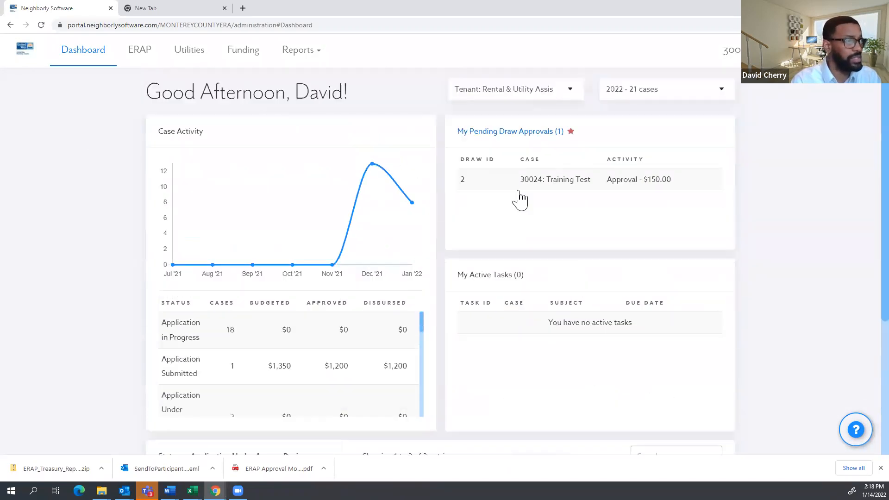
{"action": "scroll", "coordinate": [500, 229], "scroll_direction": "down", "scroll_amount": 4}
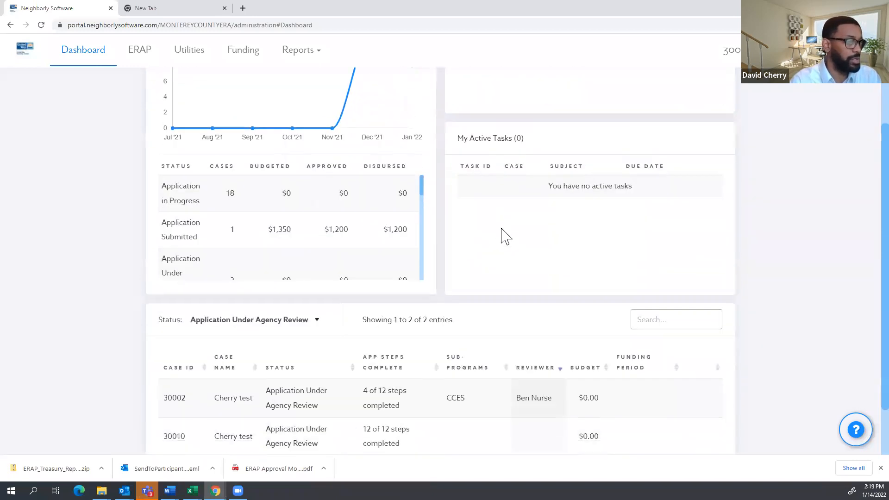
{"action": "scroll", "coordinate": [555, 273], "scroll_direction": "up", "scroll_amount": 3}
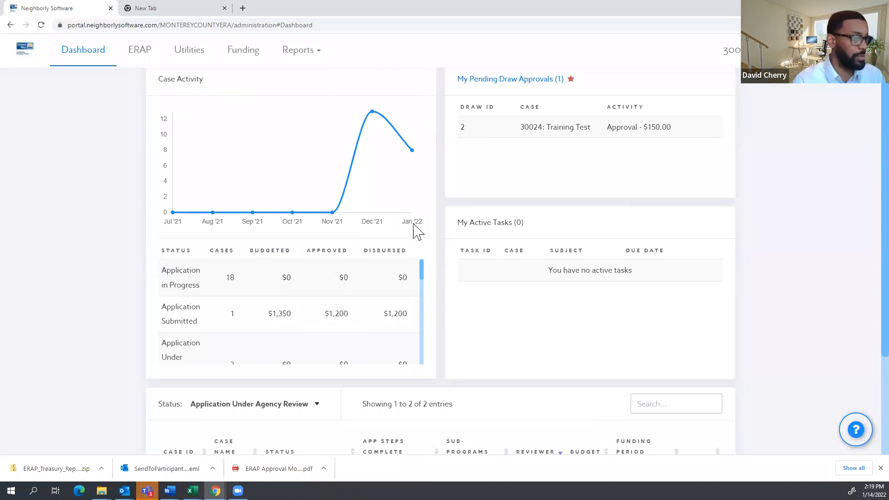
{"action": "scroll", "coordinate": [504, 261], "scroll_direction": "up", "scroll_amount": 1}
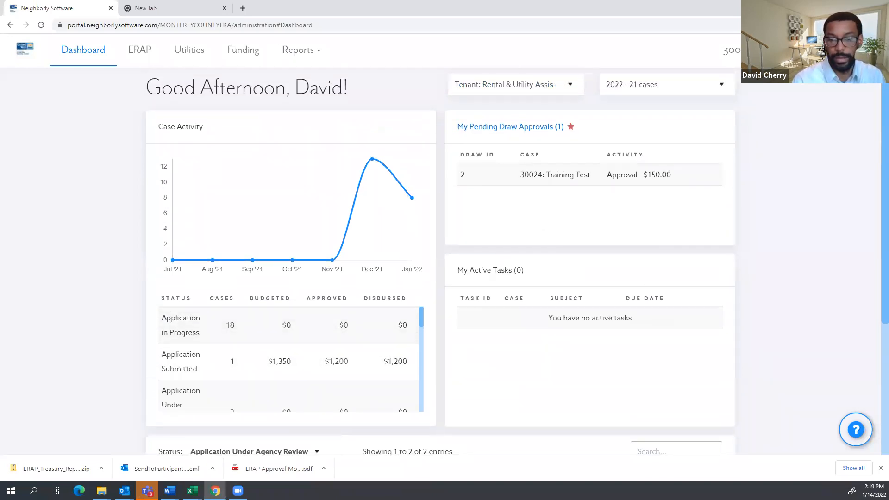
{"action": "left_click", "coordinate": [835, 7]}
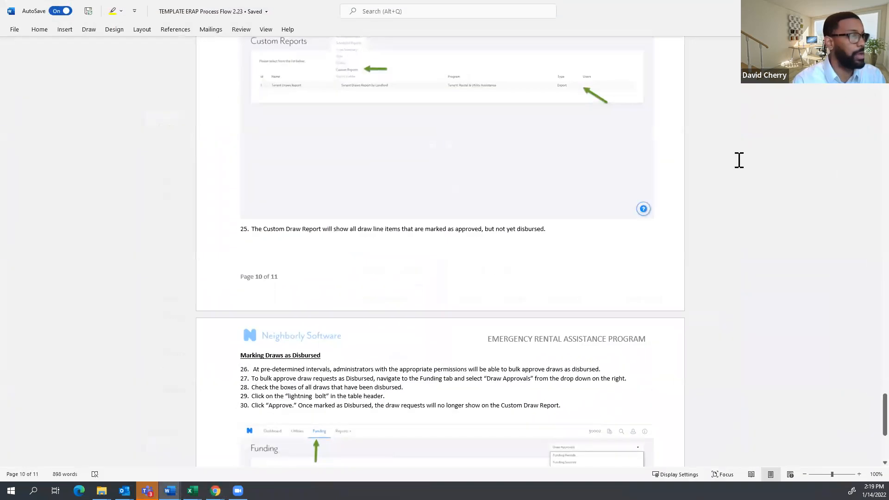
{"action": "scroll", "coordinate": [666, 108], "scroll_direction": "up", "scroll_amount": 2}
{"action": "left_click_drag", "start_coordinate": [885, 408], "coordinate": [859, 64]}
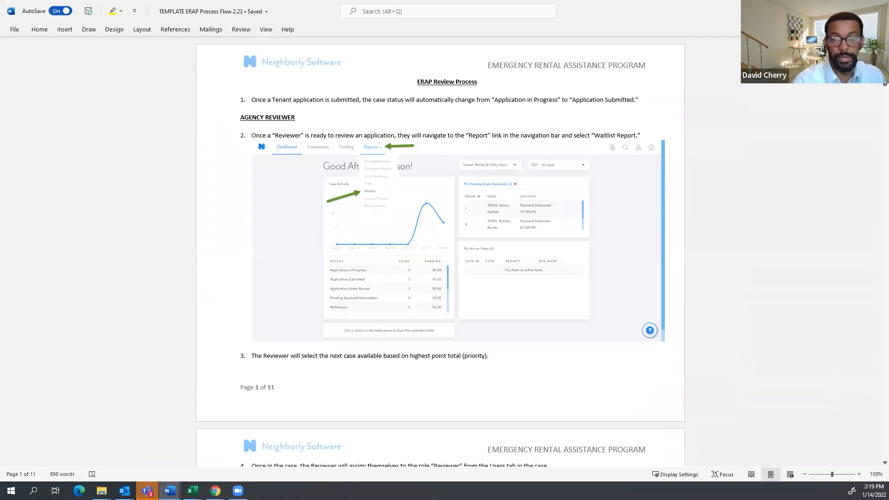
{"action": "key", "text": "alt+Tab"}
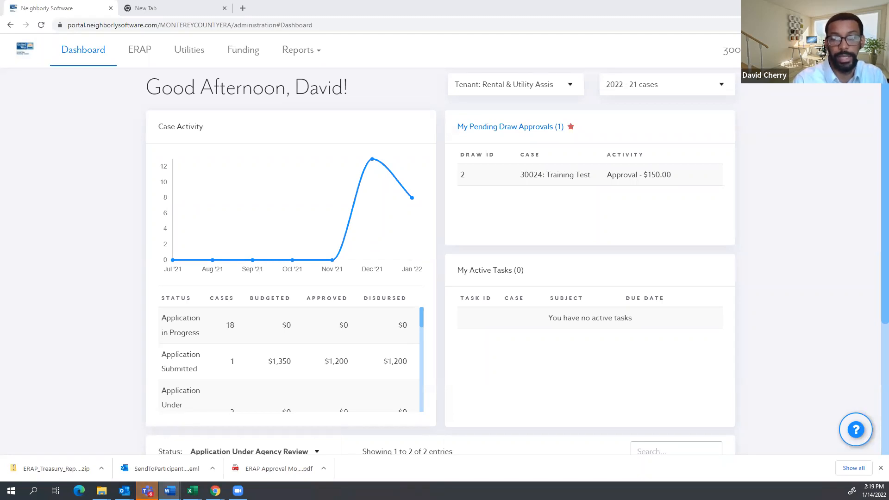
Open case 30024 from the Waitlist report and show its Users page.
{"action": "left_click", "coordinate": [302, 51]}
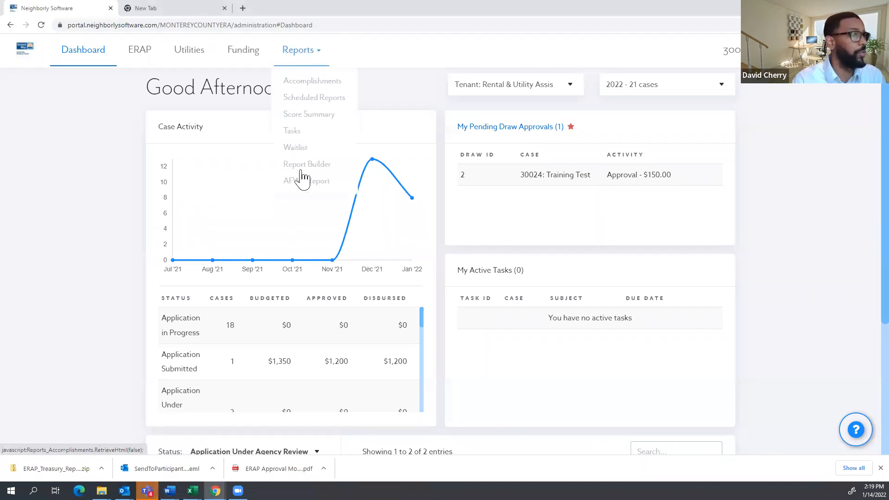
{"action": "left_click", "coordinate": [297, 149]}
{"action": "left_click", "coordinate": [458, 187]}
{"action": "scroll", "coordinate": [509, 403], "scroll_direction": "down", "scroll_amount": 3}
{"action": "scroll", "coordinate": [60, 433], "scroll_direction": "down", "scroll_amount": 2}
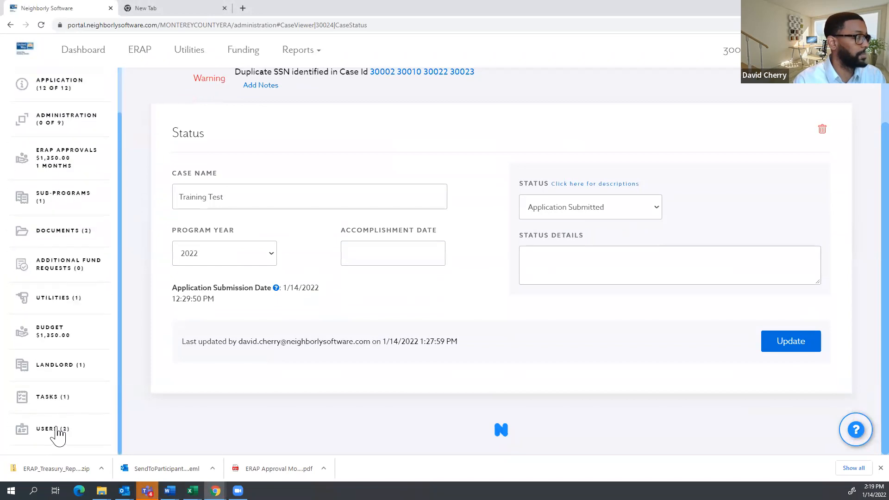
{"action": "left_click", "coordinate": [57, 433]}
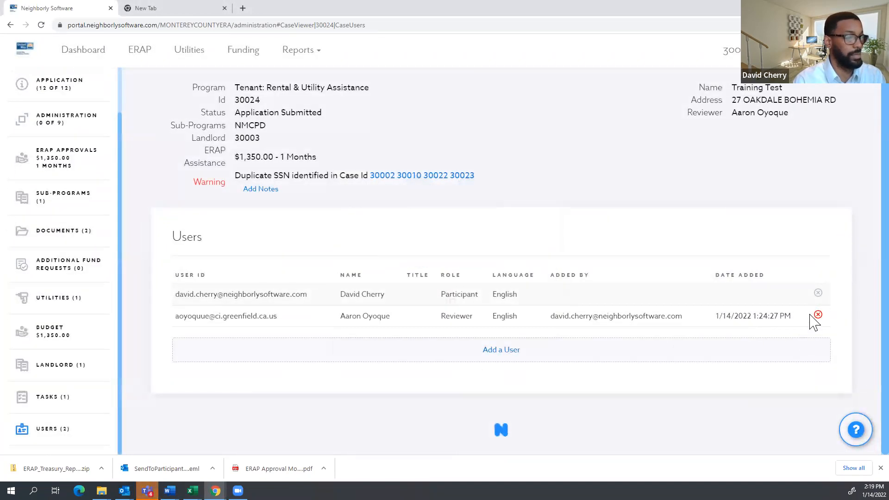
Remove the current reviewer and add a different staff member with the Reviewer role.
{"action": "left_click", "coordinate": [817, 317]}
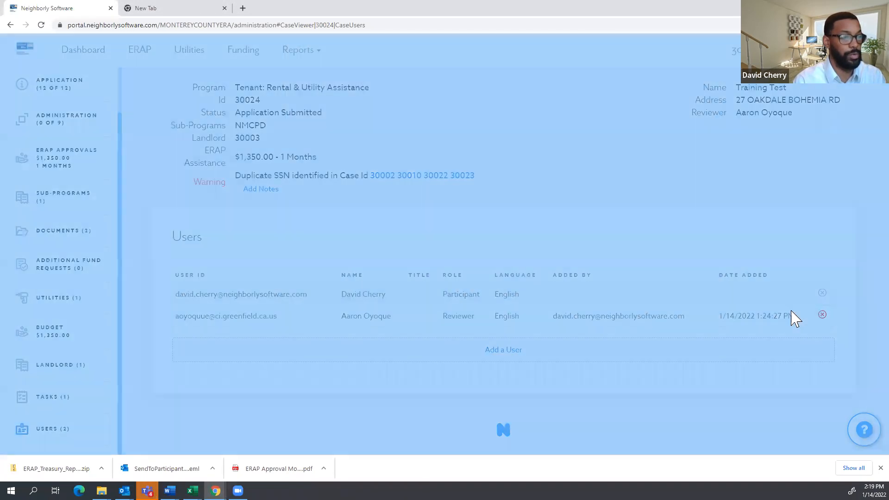
{"action": "left_click", "coordinate": [564, 138]}
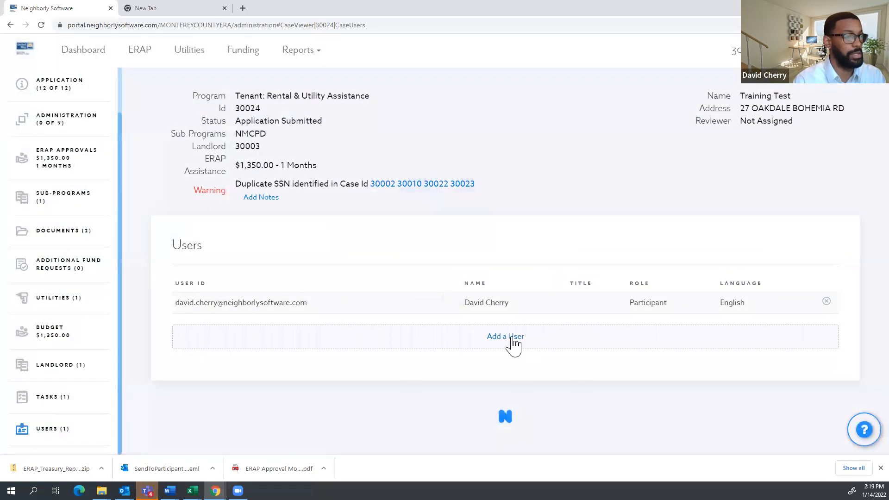
{"action": "left_click", "coordinate": [508, 345]}
{"action": "left_click", "coordinate": [405, 103]}
{"action": "left_click", "coordinate": [398, 130]}
{"action": "left_click", "coordinate": [451, 141]}
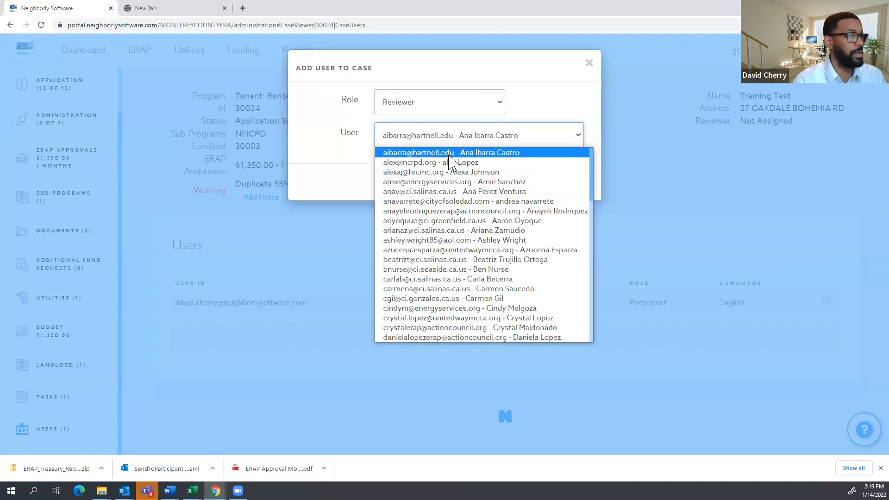
{"action": "scroll", "coordinate": [456, 173], "scroll_direction": "down", "scroll_amount": 3}
{"action": "scroll", "coordinate": [506, 265], "scroll_direction": "down", "scroll_amount": 8}
{"action": "left_click", "coordinate": [496, 185]}
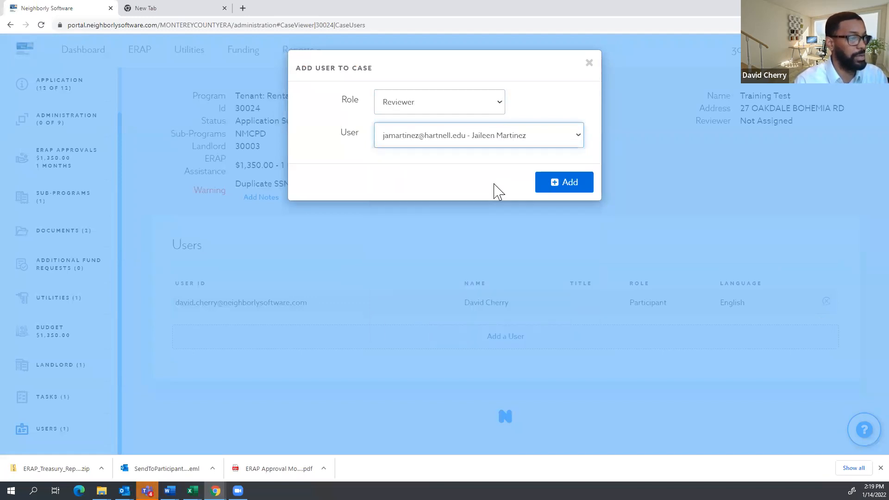
{"action": "left_click", "coordinate": [571, 189]}
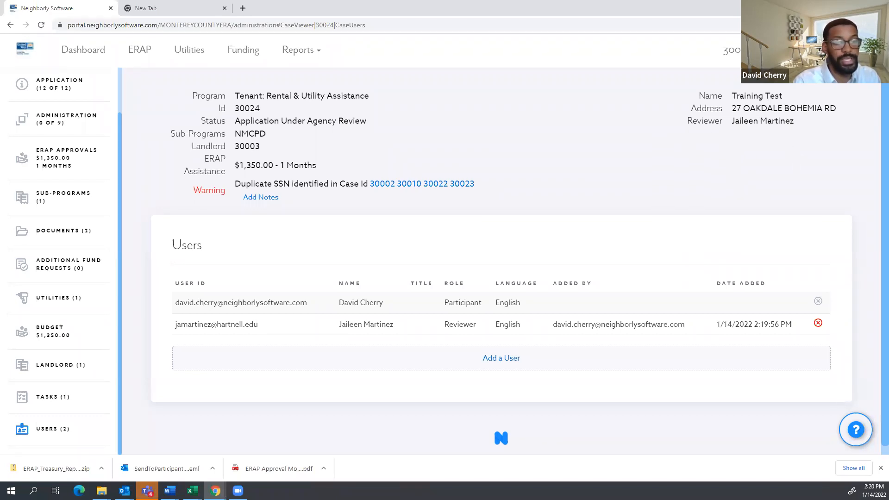
{"action": "left_click_drag", "start_coordinate": [810, 123], "coordinate": [733, 123]}
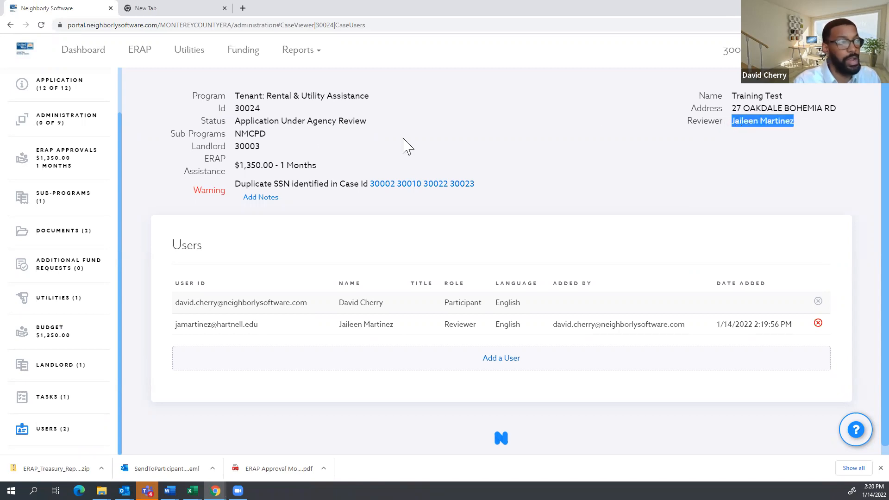
{"action": "left_click_drag", "start_coordinate": [370, 122], "coordinate": [223, 121]}
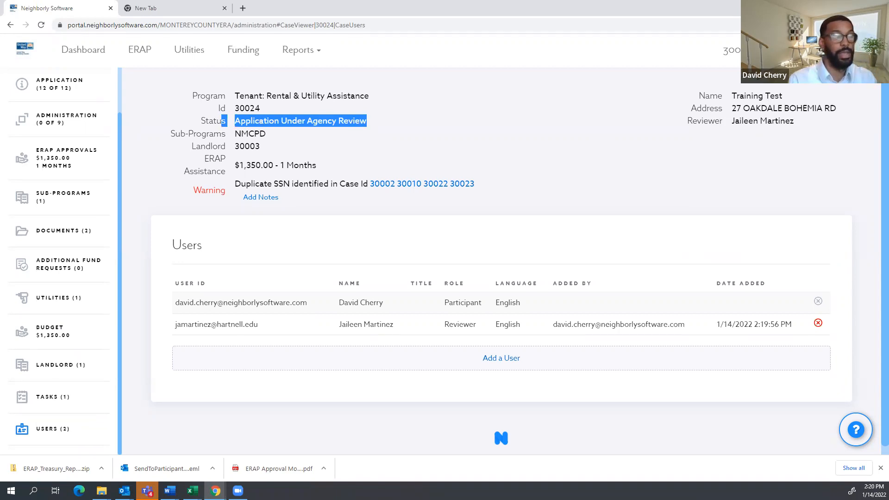
Open A. Eligibility, then E. Income, and highlight the $24,000.00 annual income amount.
{"action": "scroll", "coordinate": [53, 141], "scroll_direction": "up", "scroll_amount": 2}
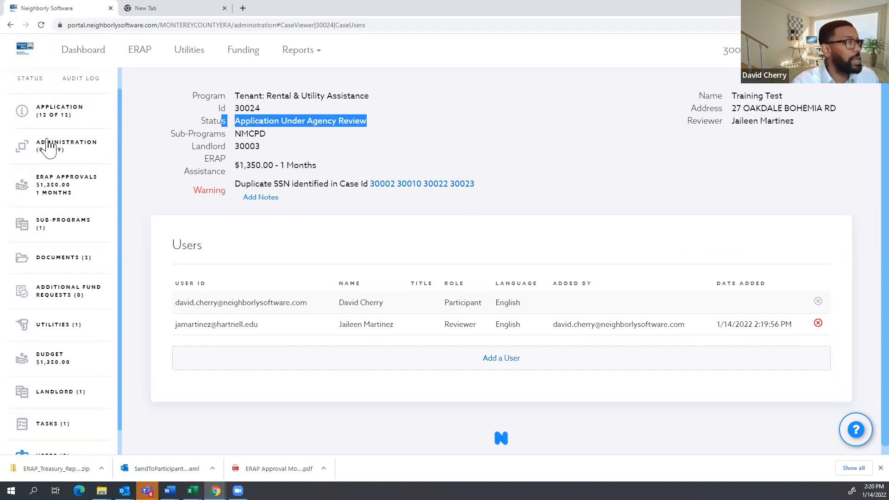
{"action": "left_click", "coordinate": [55, 139]}
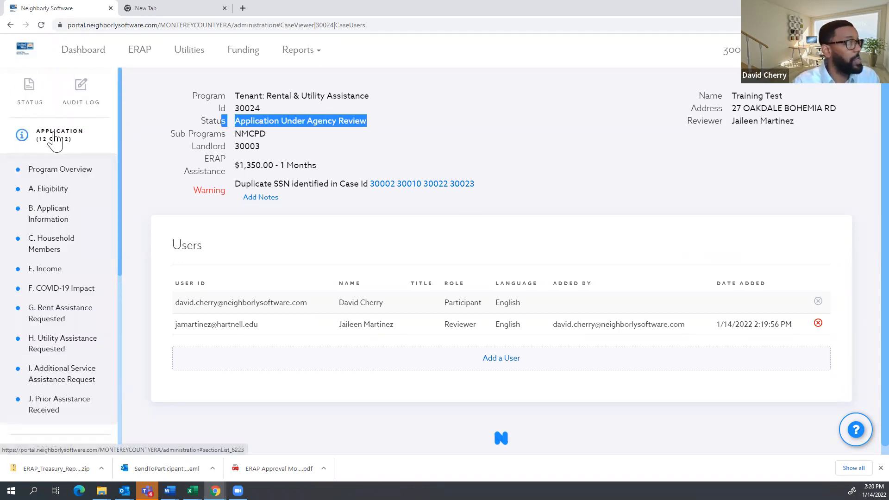
{"action": "left_click", "coordinate": [50, 190]}
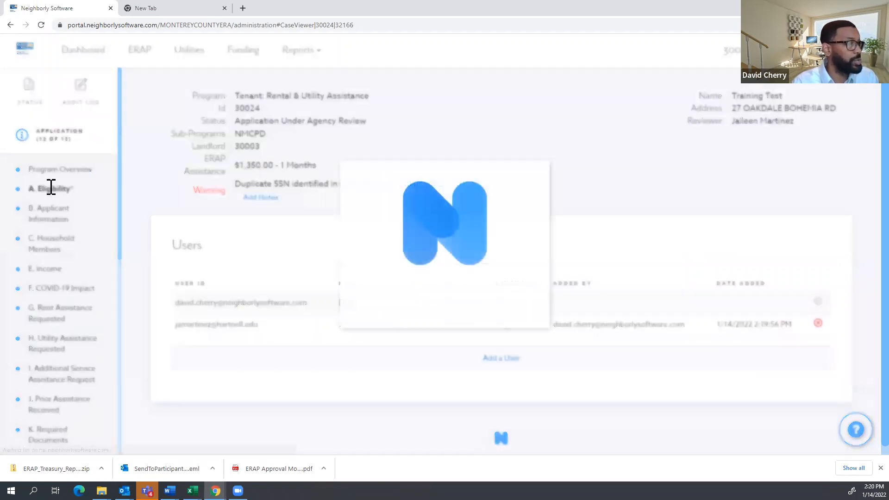
{"action": "scroll", "coordinate": [405, 228], "scroll_direction": "down", "scroll_amount": 5}
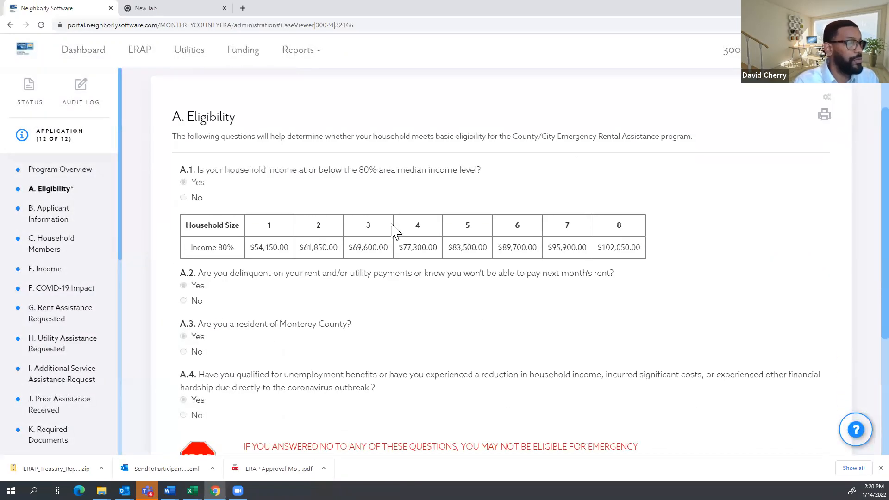
{"action": "scroll", "coordinate": [385, 228], "scroll_direction": "up", "scroll_amount": 3}
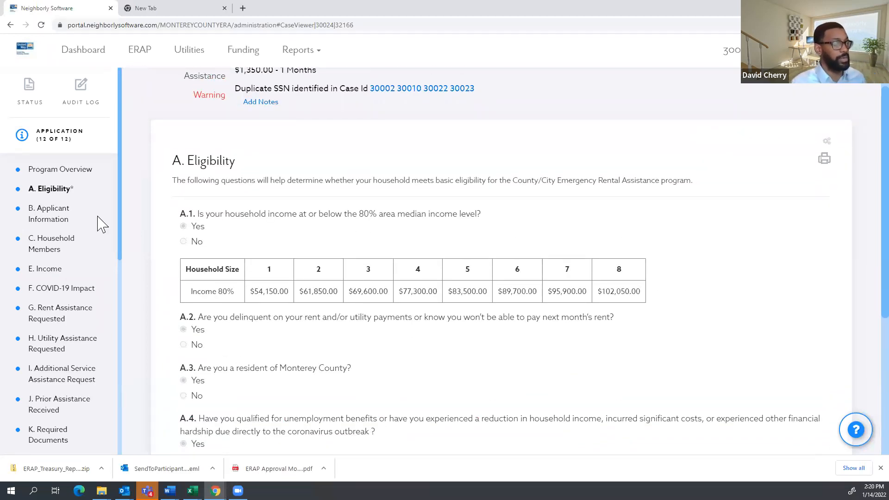
{"action": "left_click", "coordinate": [49, 277]}
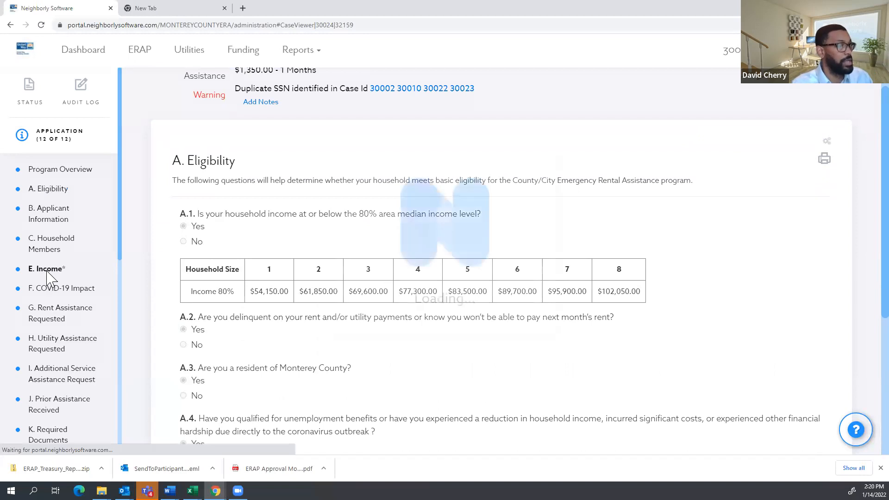
{"action": "scroll", "coordinate": [520, 222], "scroll_direction": "down", "scroll_amount": 4}
{"action": "scroll", "coordinate": [521, 210], "scroll_direction": "down", "scroll_amount": 6}
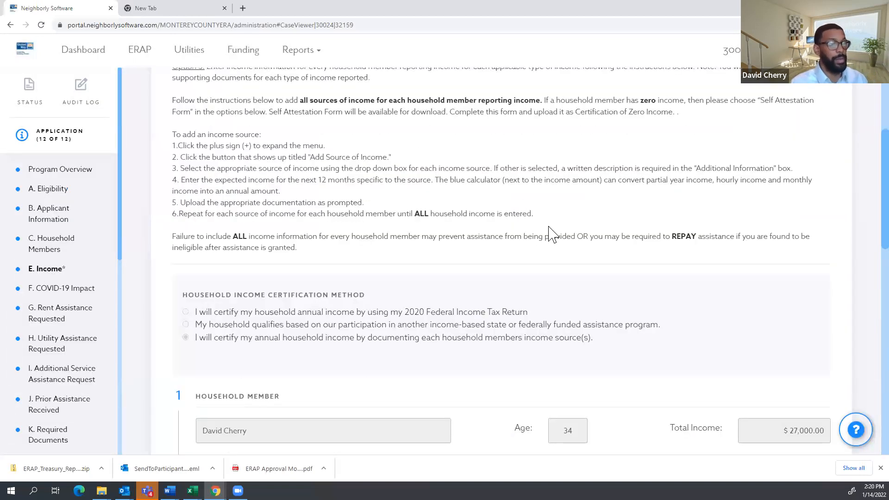
{"action": "left_click_drag", "start_coordinate": [649, 347], "coordinate": [688, 346]}
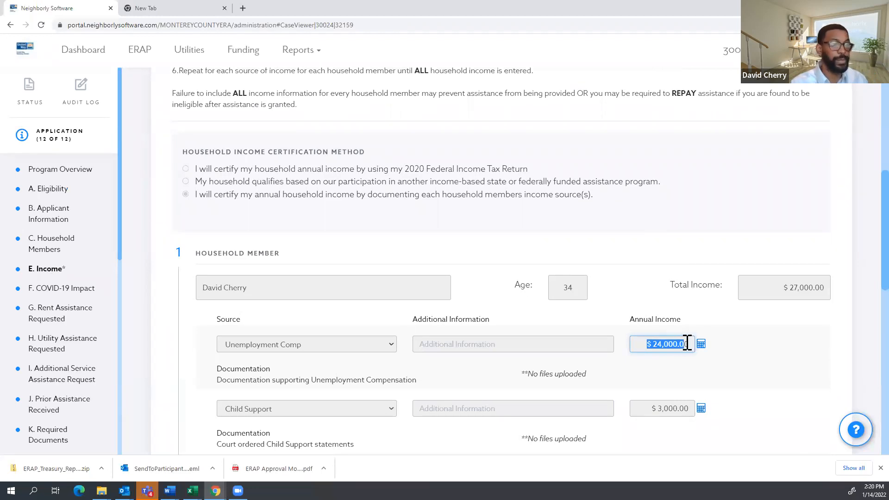
{"action": "scroll", "coordinate": [682, 343], "scroll_direction": "down", "scroll_amount": 1}
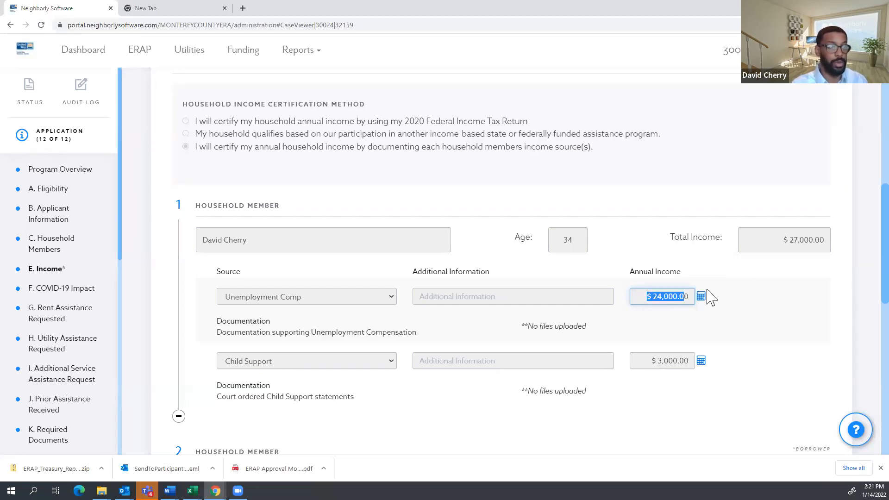
{"action": "scroll", "coordinate": [711, 296], "scroll_direction": "down", "scroll_amount": 1}
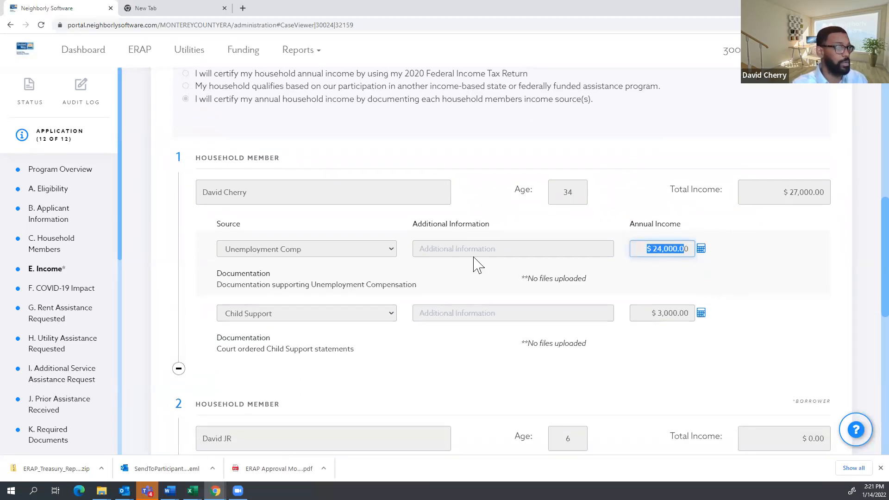
Expand Administration, open the Reviewer Checklist, and review checklist items 1 to 6.
{"action": "scroll", "coordinate": [53, 324], "scroll_direction": "down", "scroll_amount": 5}
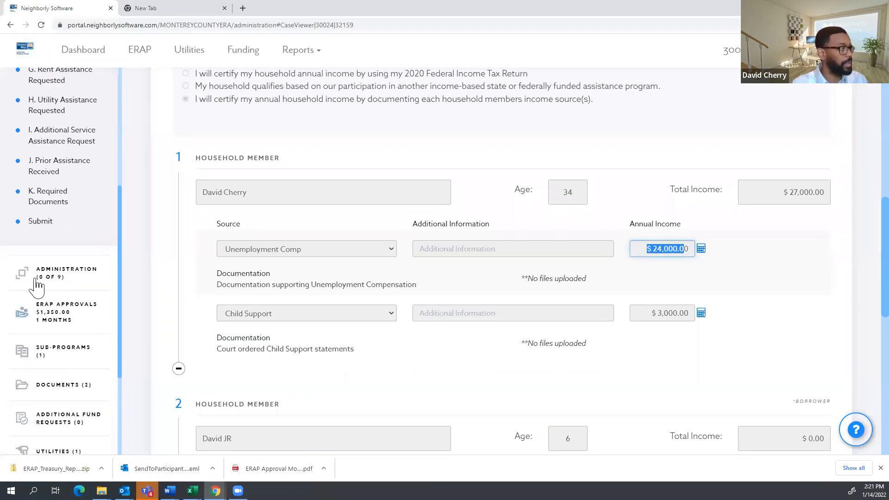
{"action": "left_click", "coordinate": [37, 277]}
{"action": "left_click", "coordinate": [54, 312]}
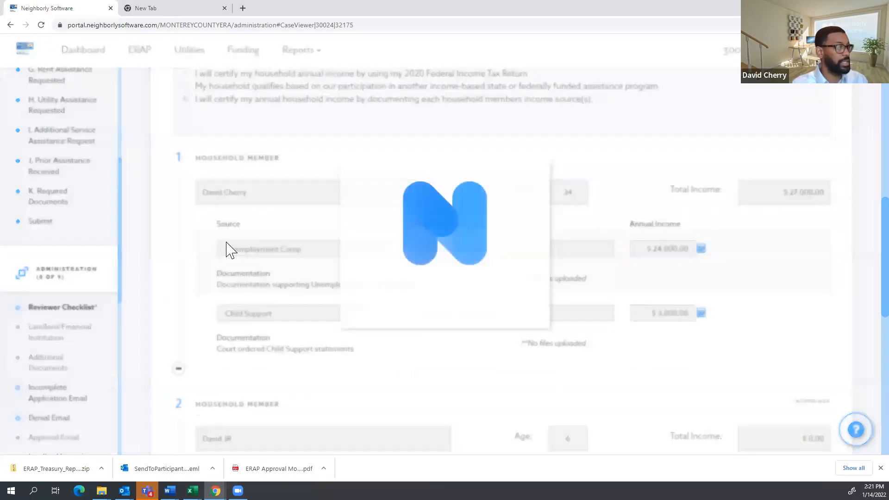
{"action": "scroll", "coordinate": [259, 232], "scroll_direction": "down", "scroll_amount": 2}
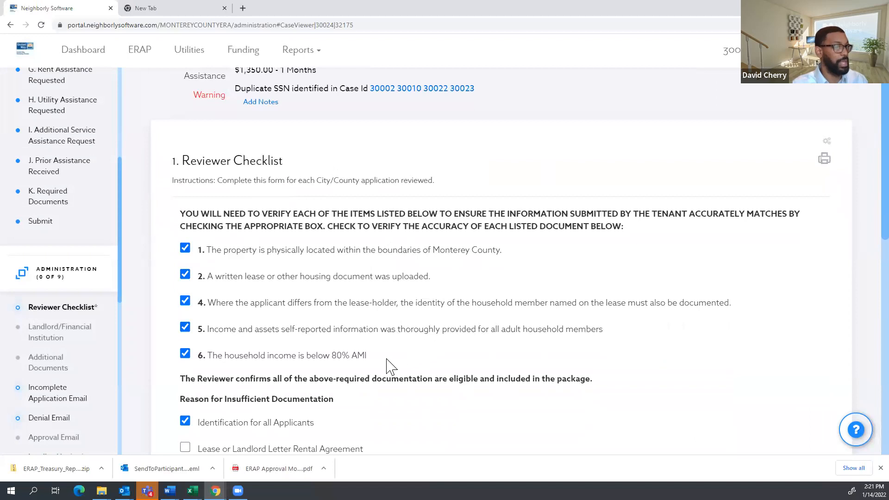
{"action": "left_click_drag", "start_coordinate": [374, 358], "coordinate": [205, 252]}
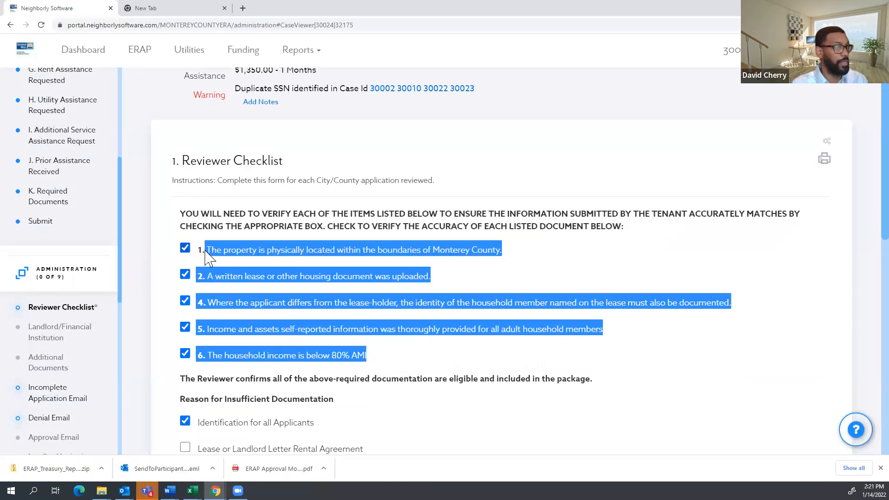
{"action": "left_click", "coordinate": [486, 278]}
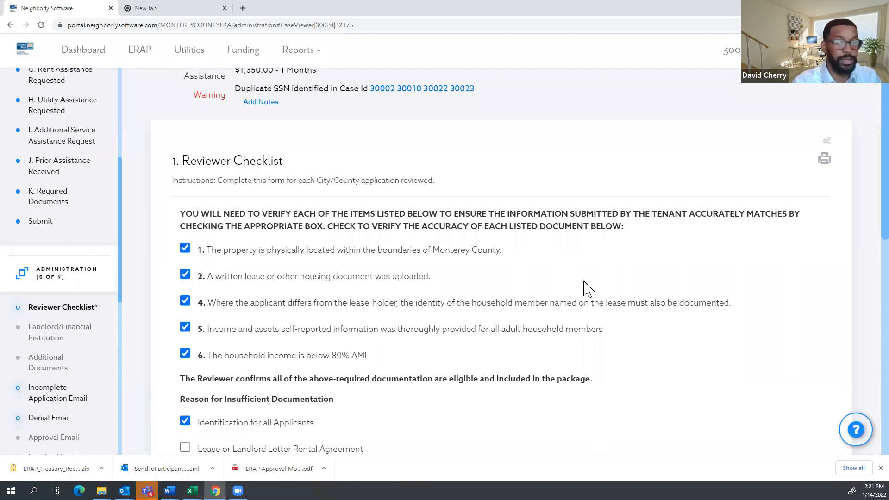
{"action": "scroll", "coordinate": [369, 280], "scroll_direction": "down", "scroll_amount": 2}
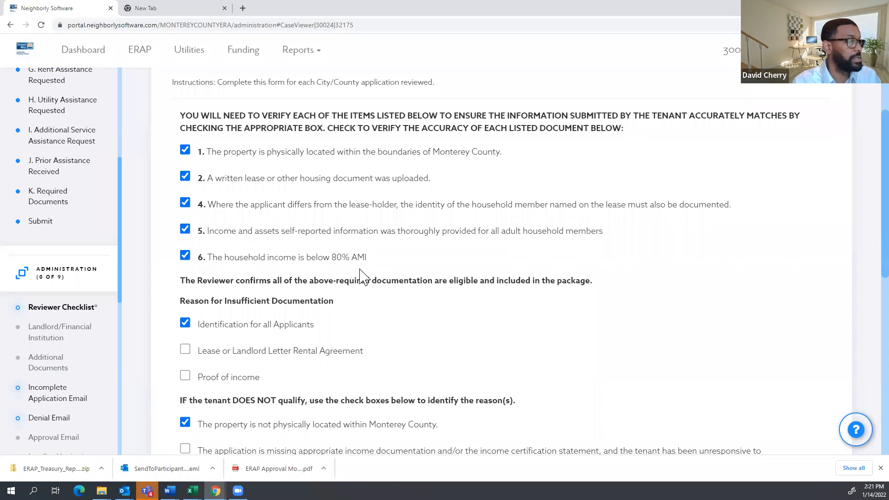
{"action": "scroll", "coordinate": [360, 275], "scroll_direction": "down", "scroll_amount": 2}
Uncheck Identification for all Applicants and check the property-outside-Monterey-County denial reason.
{"action": "left_click", "coordinate": [195, 232]}
{"action": "scroll", "coordinate": [222, 245], "scroll_direction": "down", "scroll_amount": 2}
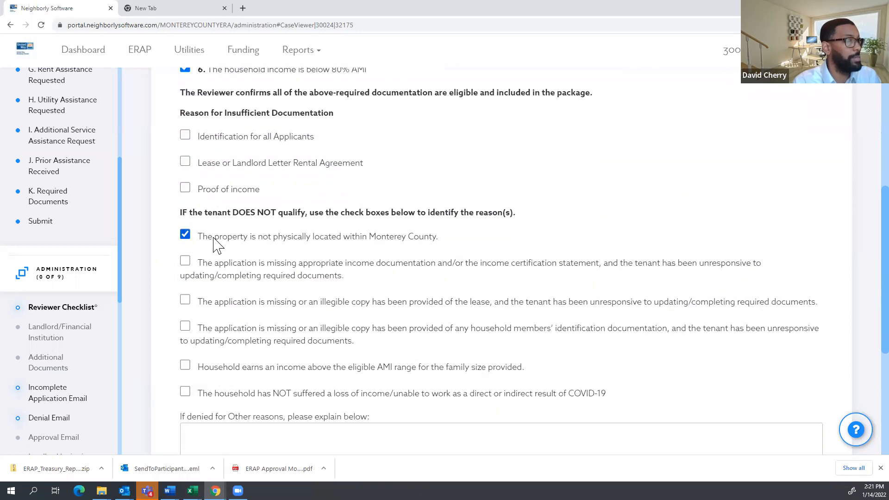
{"action": "scroll", "coordinate": [213, 238], "scroll_direction": "down", "scroll_amount": 1}
{"action": "left_click", "coordinate": [185, 187]}
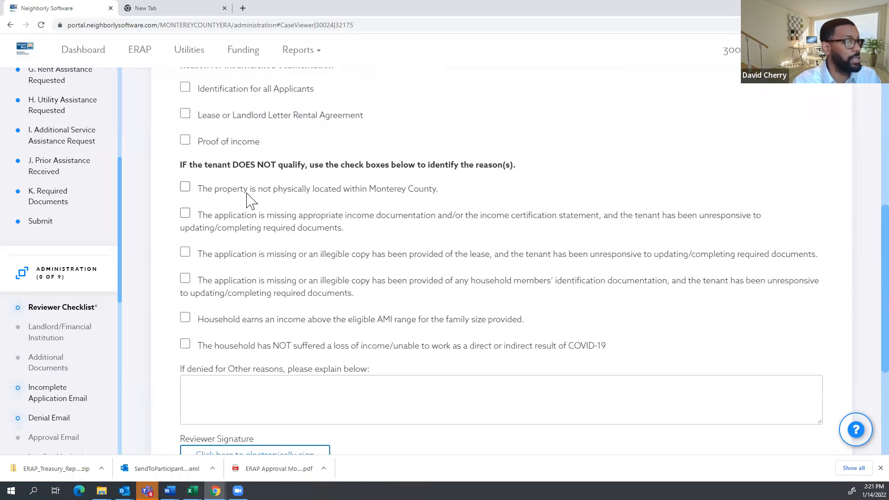
{"action": "left_click", "coordinate": [185, 188]}
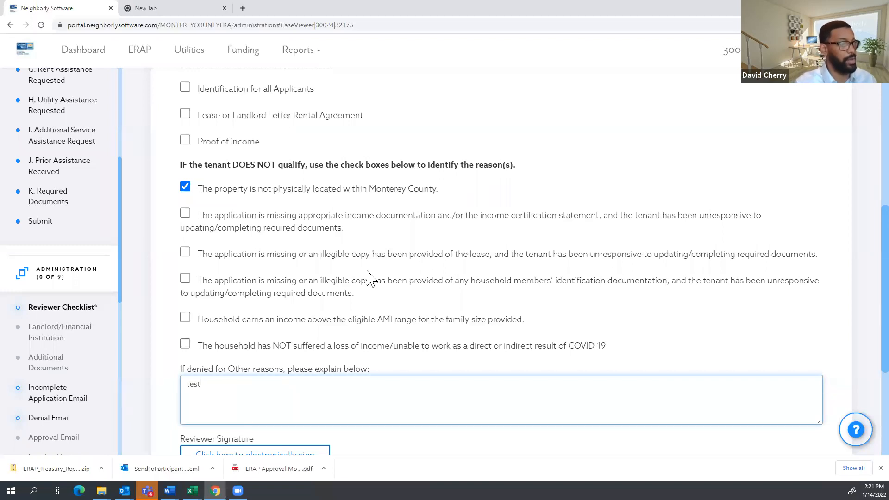
Save the checklist with explanation 'test' and dismiss the Data saved confirmation.
{"action": "scroll", "coordinate": [375, 261], "scroll_direction": "down", "scroll_amount": 2}
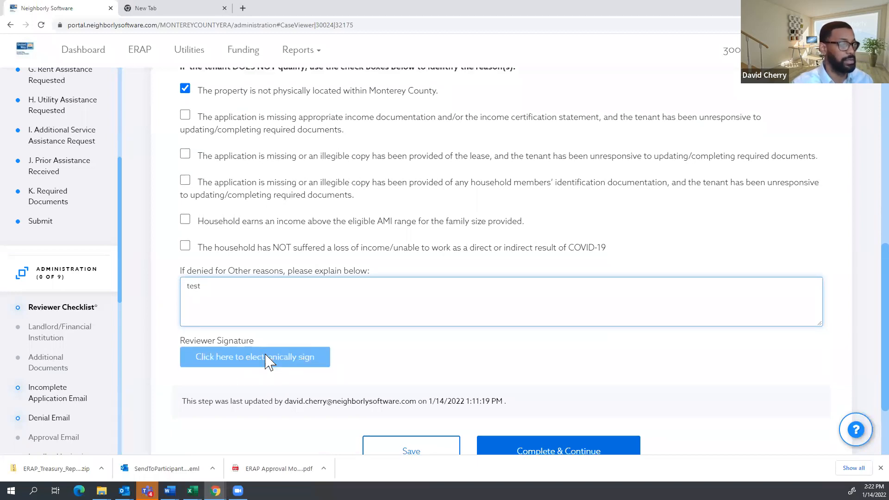
{"action": "scroll", "coordinate": [267, 363], "scroll_direction": "down", "scroll_amount": 1}
{"action": "left_click", "coordinate": [399, 417]}
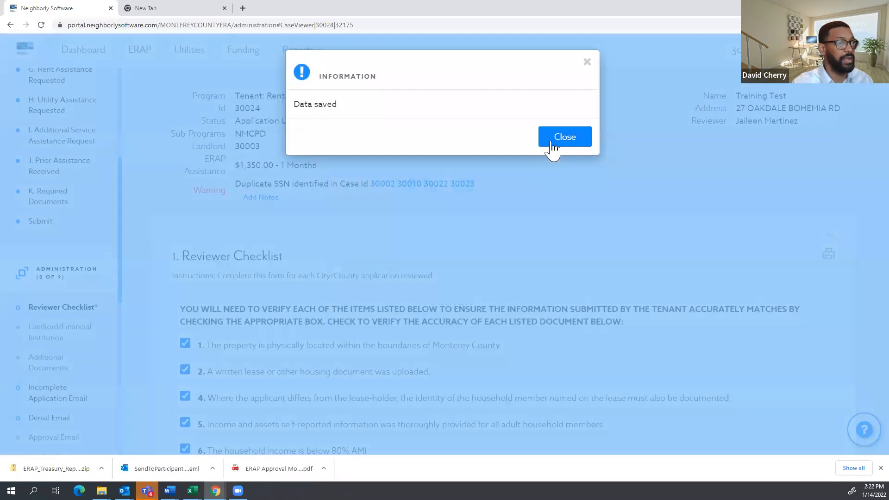
{"action": "left_click", "coordinate": [553, 147]}
{"action": "scroll", "coordinate": [368, 321], "scroll_direction": "down", "scroll_amount": 10}
{"action": "scroll", "coordinate": [370, 321], "scroll_direction": "down", "scroll_amount": 2}
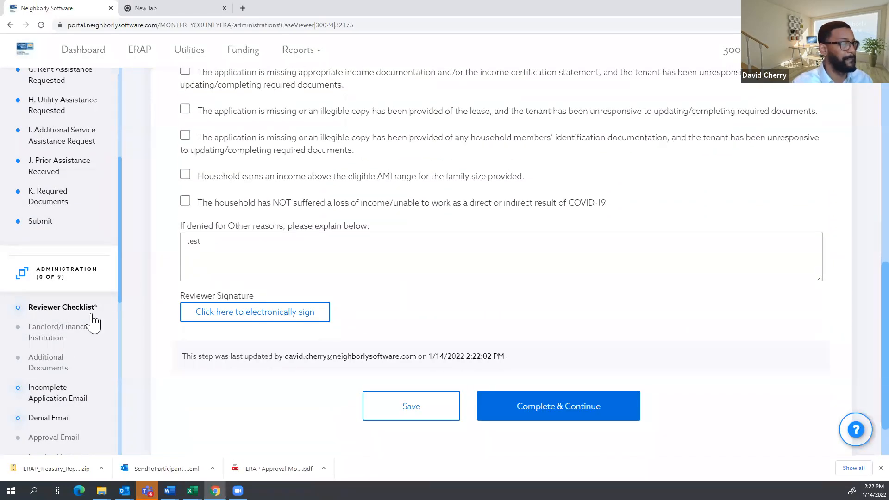
{"action": "scroll", "coordinate": [90, 324], "scroll_direction": "up", "scroll_amount": 1}
{"action": "scroll", "coordinate": [47, 407], "scroll_direction": "down", "scroll_amount": 2}
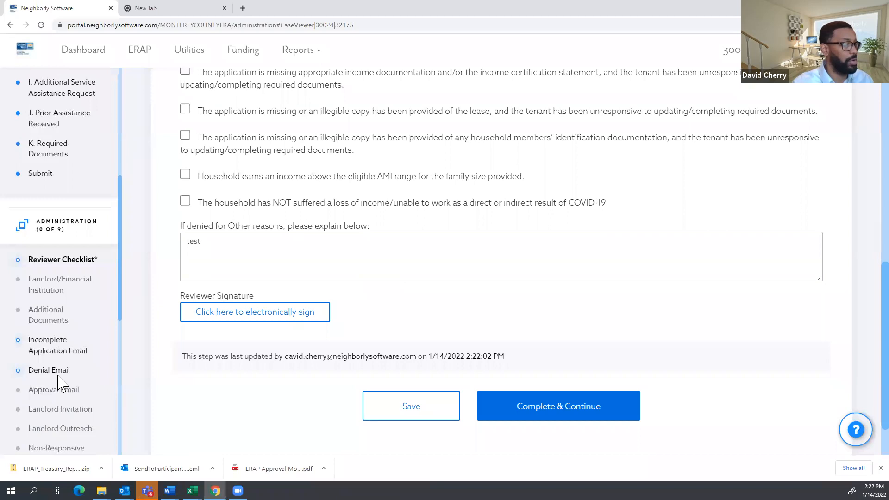
Open case 30024's Denial Email and read the letter denying the property outside Monterey County.
{"action": "left_click", "coordinate": [58, 373]}
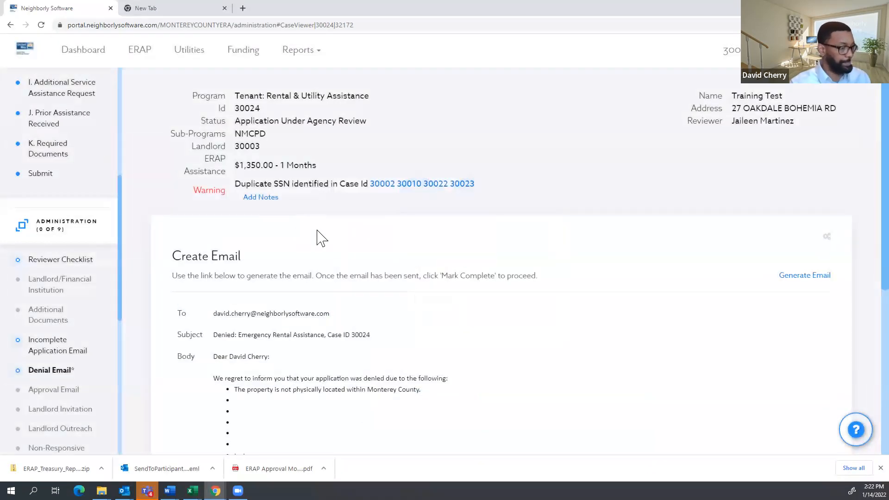
{"action": "scroll", "coordinate": [331, 236], "scroll_direction": "down", "scroll_amount": 2}
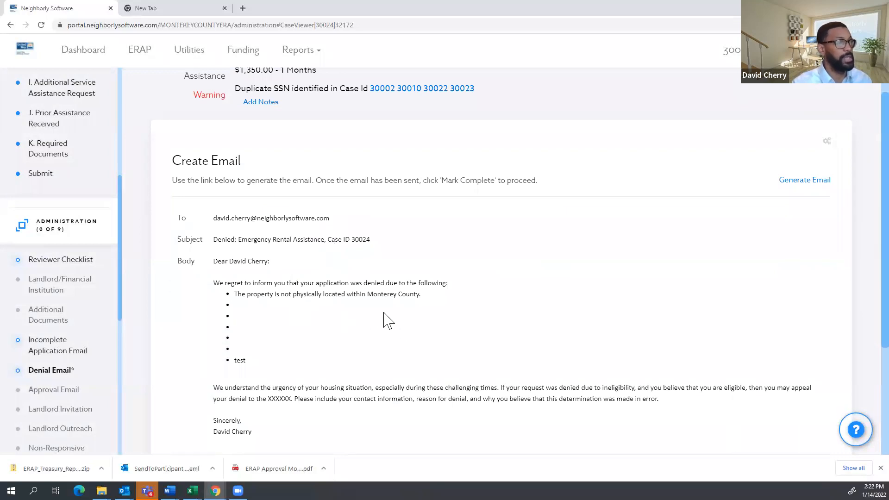
{"action": "scroll", "coordinate": [354, 328], "scroll_direction": "down", "scroll_amount": 1}
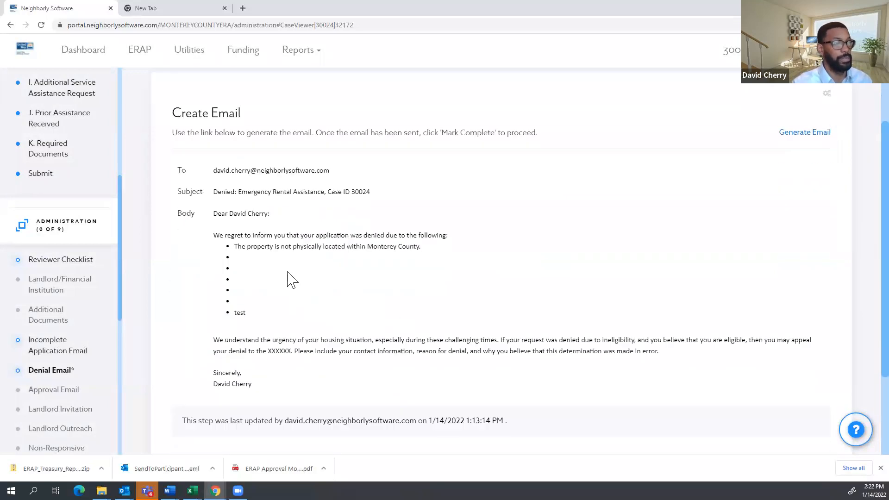
{"action": "scroll", "coordinate": [268, 238], "scroll_direction": "down", "scroll_amount": 1}
{"action": "scroll", "coordinate": [276, 238], "scroll_direction": "up", "scroll_amount": 1}
{"action": "scroll", "coordinate": [324, 301], "scroll_direction": "down", "scroll_amount": 2}
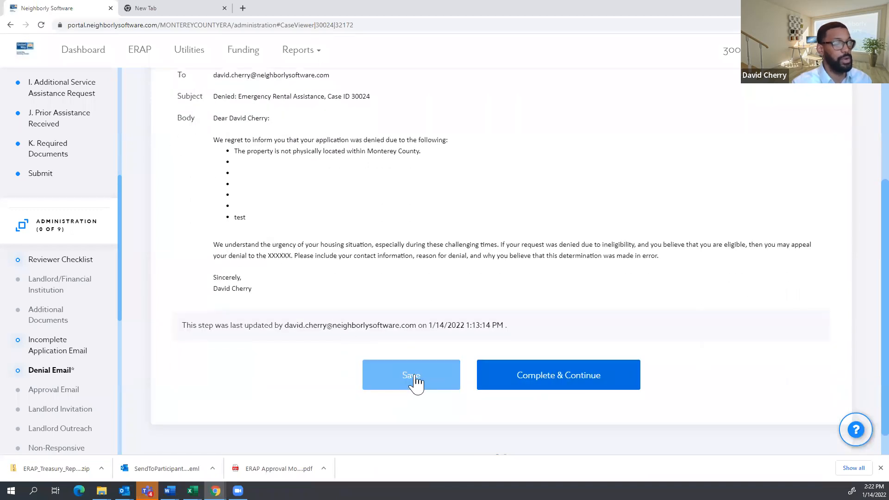
{"action": "scroll", "coordinate": [798, 151], "scroll_direction": "up", "scroll_amount": 1}
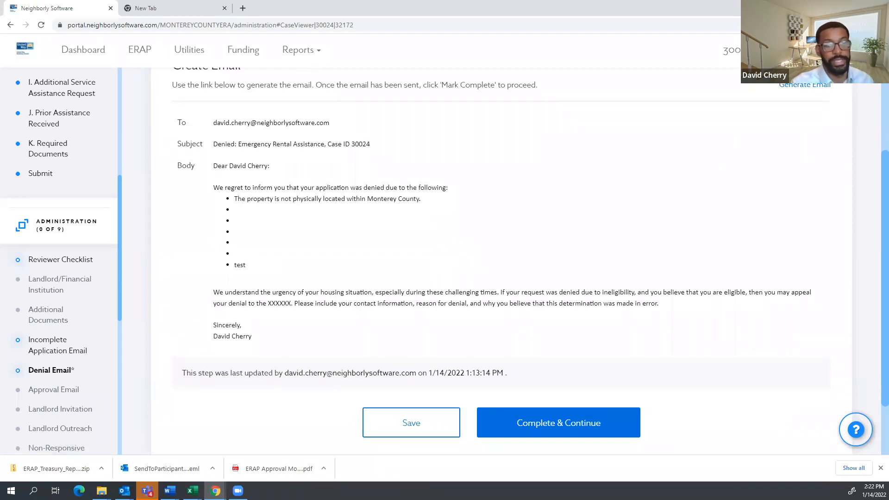
{"action": "scroll", "coordinate": [64, 169], "scroll_direction": "up", "scroll_amount": 6}
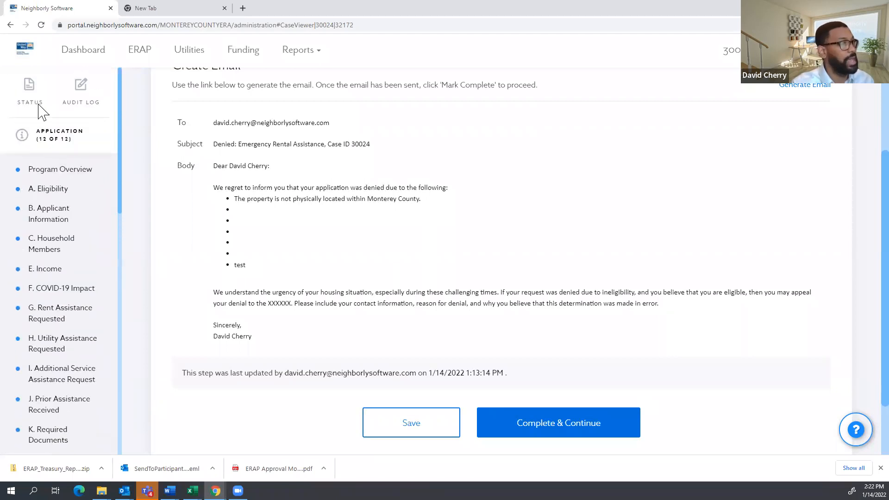
Save case 30024's status as Denied dated 01/14/2022, then expand the Administration steps.
{"action": "left_click", "coordinate": [34, 104]}
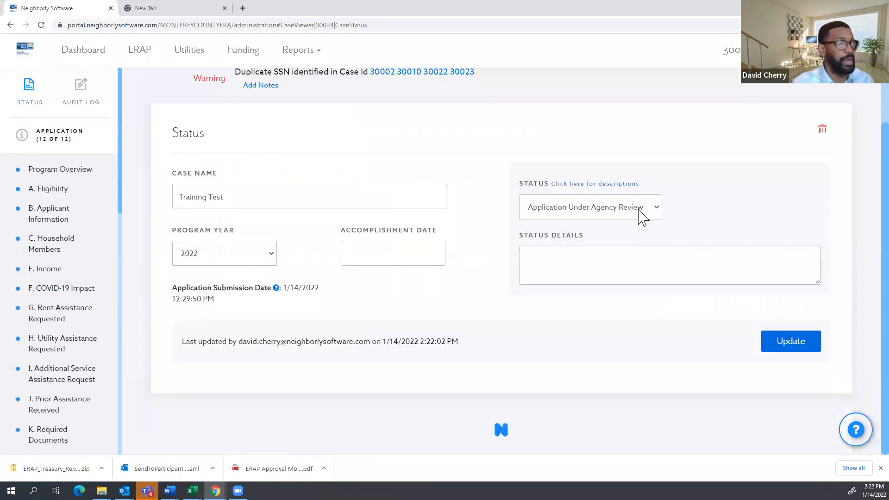
{"action": "left_click", "coordinate": [642, 218]}
{"action": "left_click", "coordinate": [566, 292]}
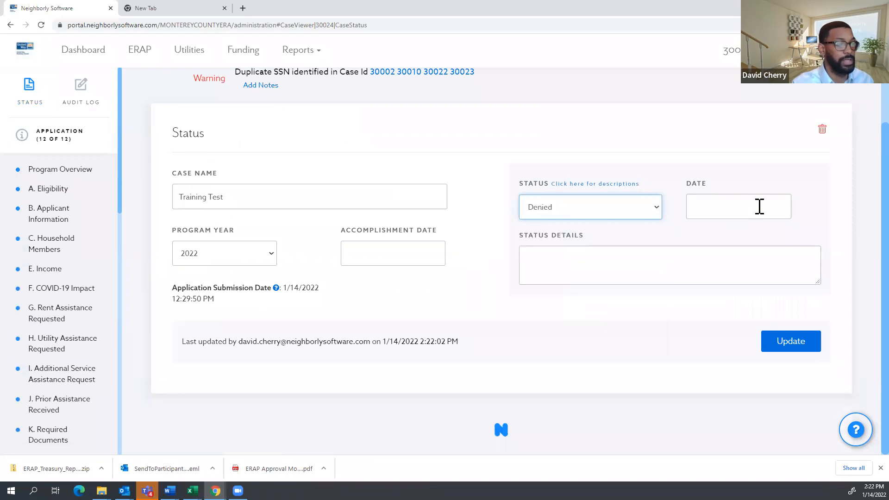
{"action": "left_click", "coordinate": [718, 199]}
{"action": "left_click", "coordinate": [811, 347]}
{"action": "left_click", "coordinate": [799, 350]}
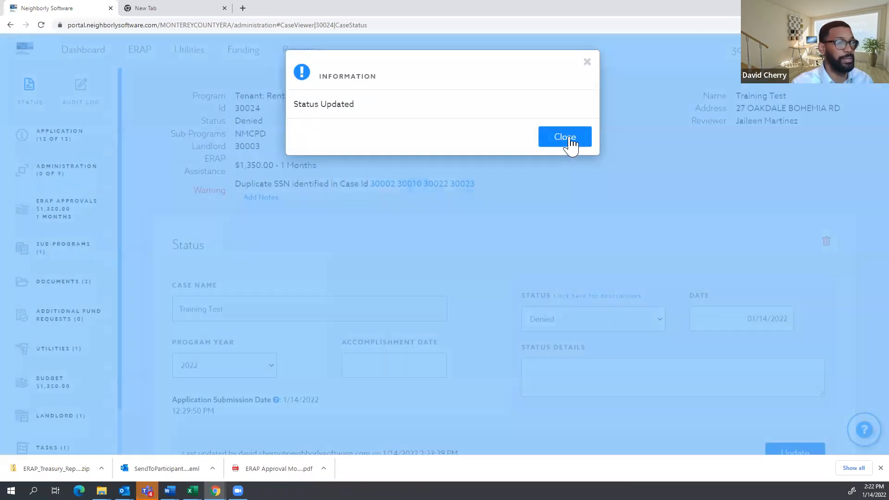
{"action": "left_click", "coordinate": [570, 144]}
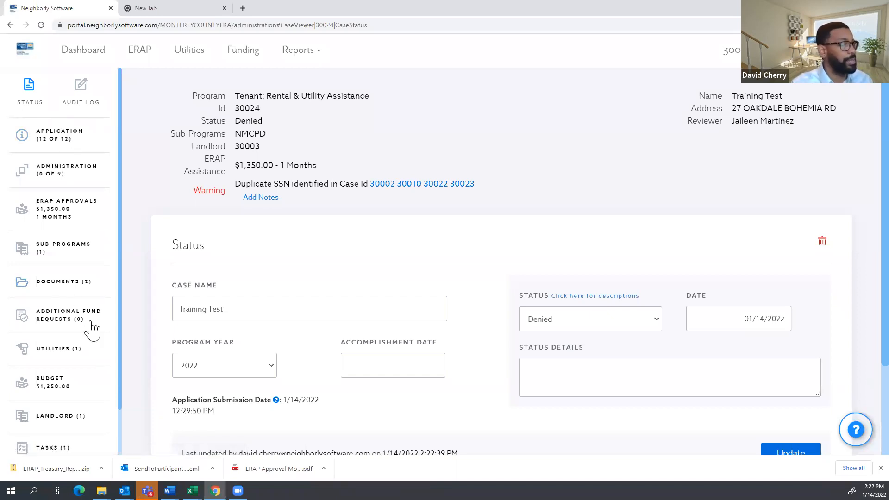
{"action": "scroll", "coordinate": [56, 314], "scroll_direction": "down", "scroll_amount": 1}
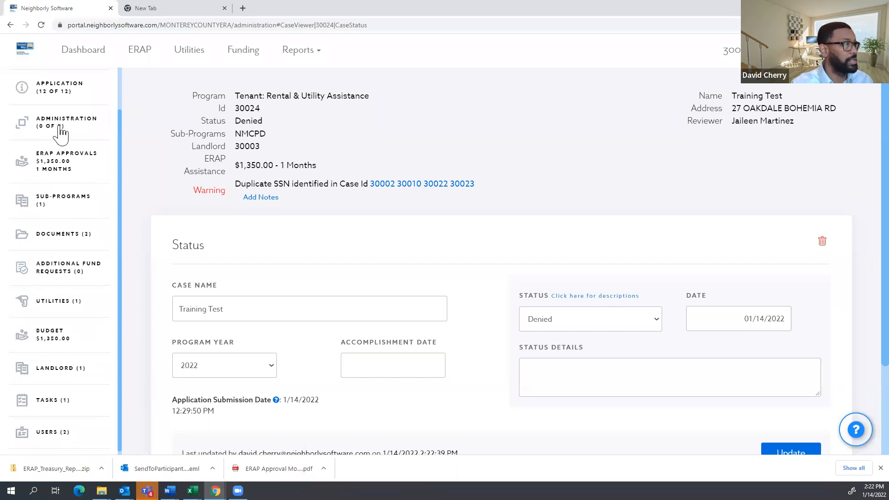
{"action": "left_click", "coordinate": [54, 125]}
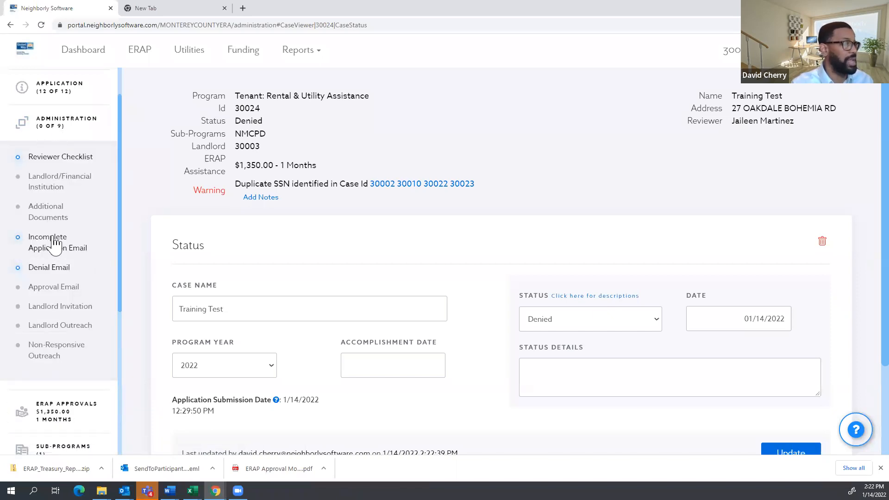
Re-save case 30024's Reviewer Checklist with its lease or landlord letter explanation unchanged.
{"action": "left_click", "coordinate": [54, 241]}
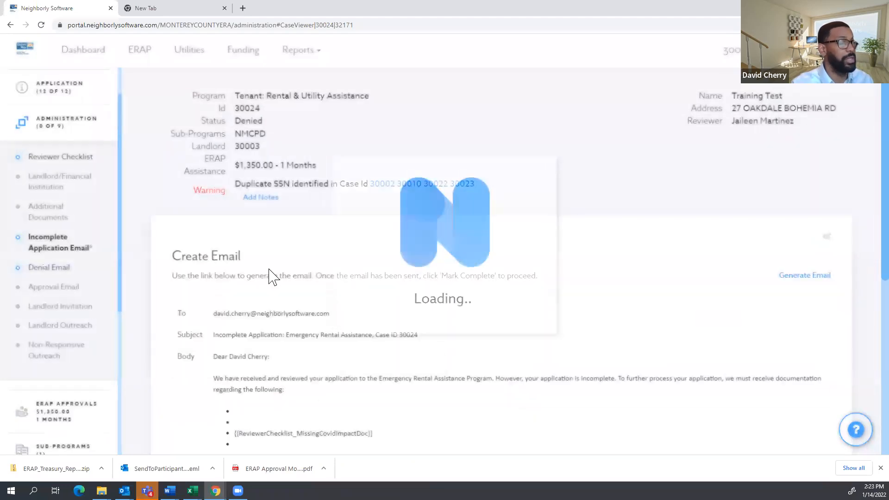
{"action": "scroll", "coordinate": [269, 277], "scroll_direction": "down", "scroll_amount": 1}
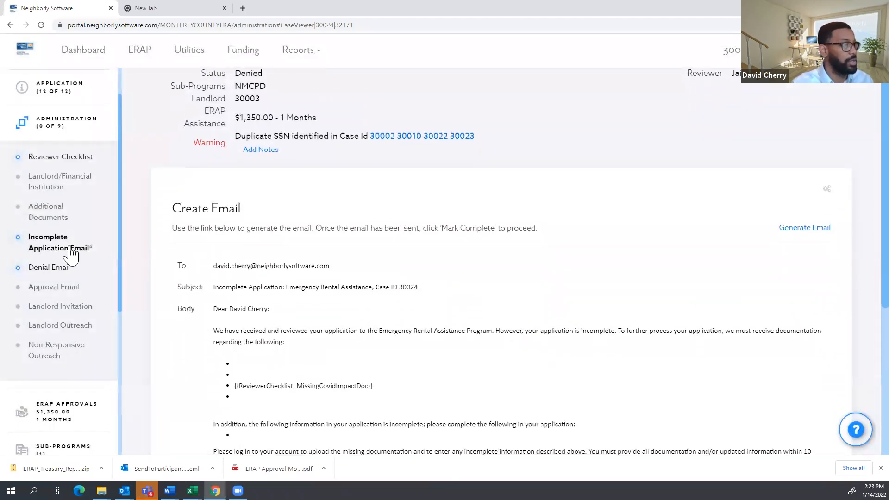
{"action": "left_click", "coordinate": [50, 159]}
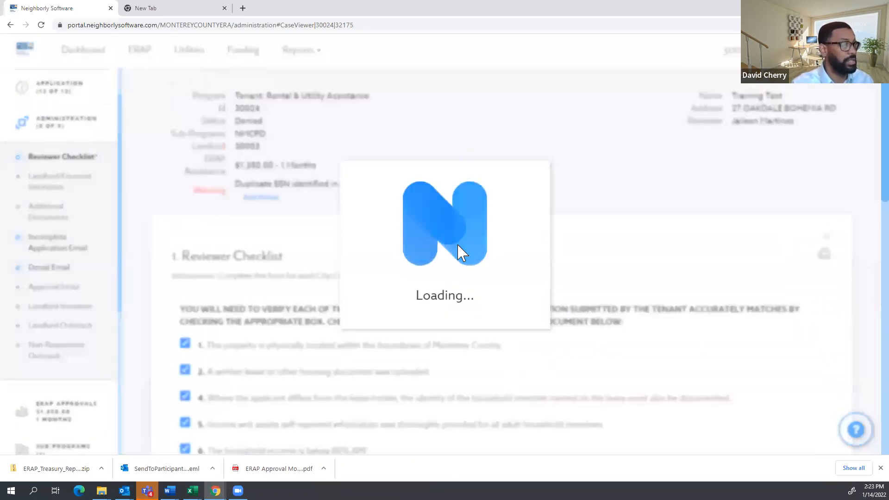
{"action": "scroll", "coordinate": [324, 264], "scroll_direction": "down", "scroll_amount": 2}
{"action": "scroll", "coordinate": [319, 271], "scroll_direction": "down", "scroll_amount": 2}
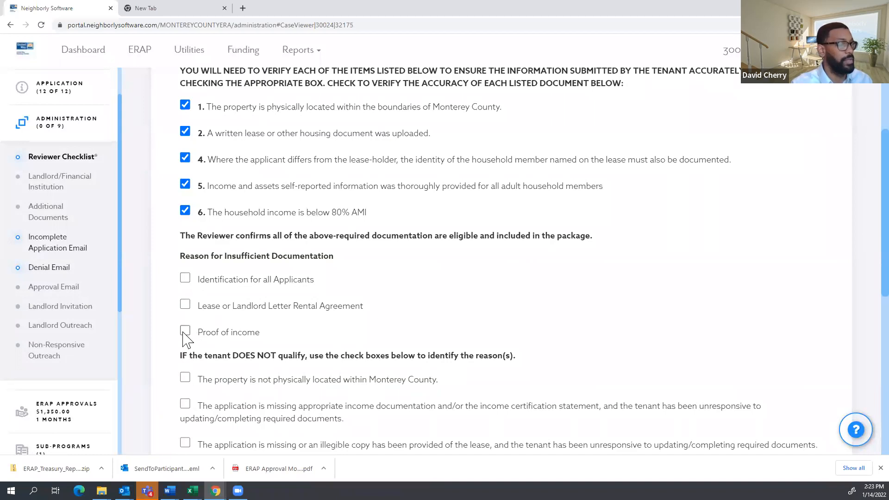
{"action": "scroll", "coordinate": [283, 301], "scroll_direction": "down", "scroll_amount": 8}
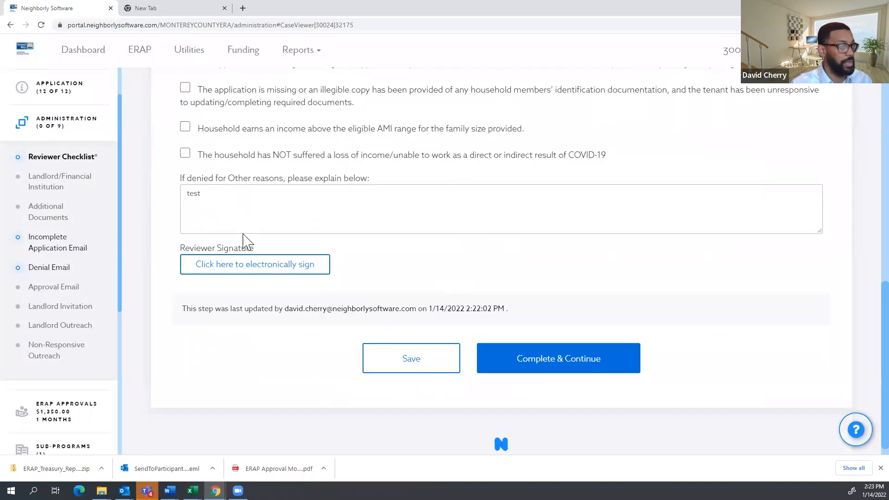
{"action": "left_click", "coordinate": [412, 363]}
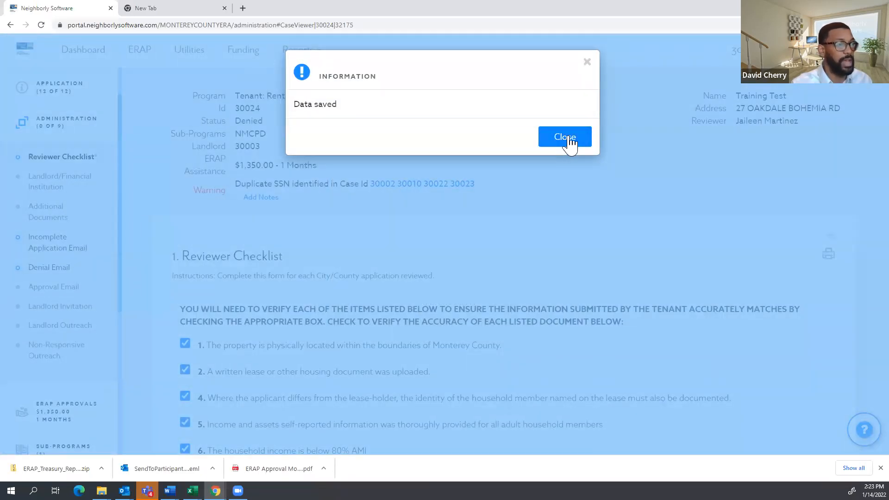
{"action": "left_click", "coordinate": [565, 138]}
{"action": "scroll", "coordinate": [531, 343], "scroll_direction": "down", "scroll_amount": 10}
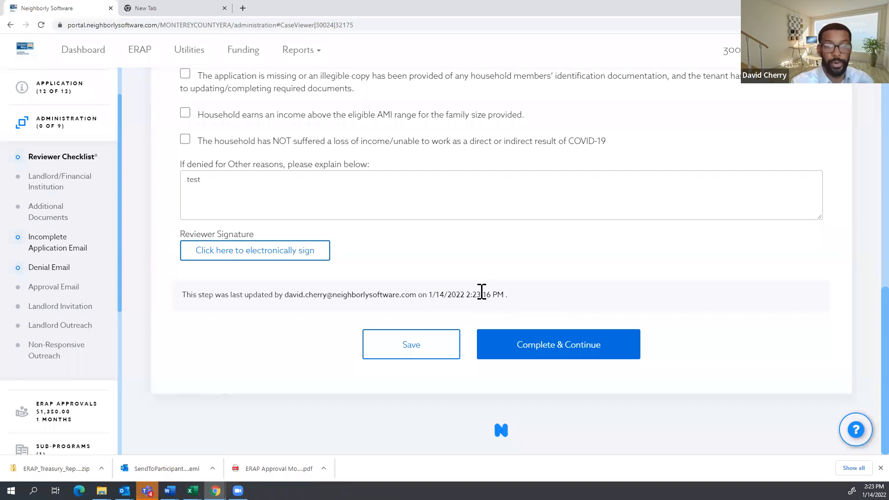
Save the Incomplete Application Email twice; it requests the Lease or Landlord Letter Rental Agreement.
{"action": "left_click", "coordinate": [61, 246]}
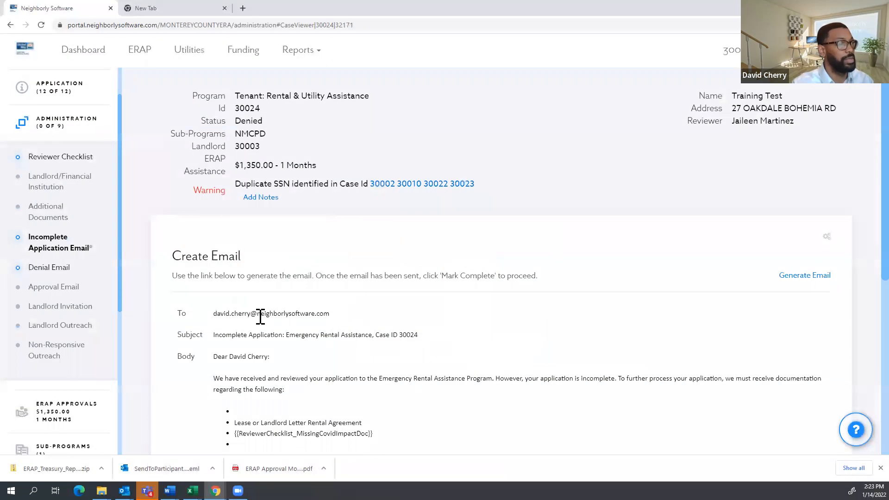
{"action": "left_click_drag", "start_coordinate": [374, 336], "coordinate": [227, 337]}
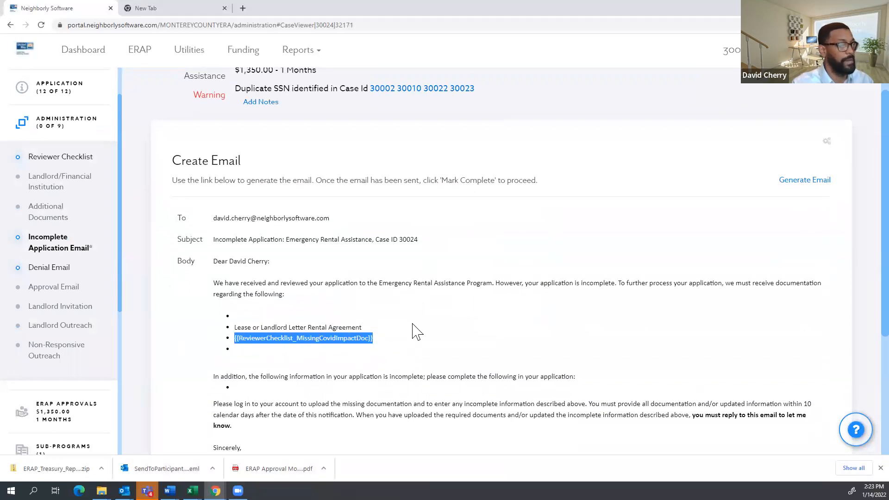
{"action": "scroll", "coordinate": [417, 331], "scroll_direction": "down", "scroll_amount": 2}
{"action": "scroll", "coordinate": [428, 418], "scroll_direction": "down", "scroll_amount": 2}
{"action": "left_click", "coordinate": [405, 367]}
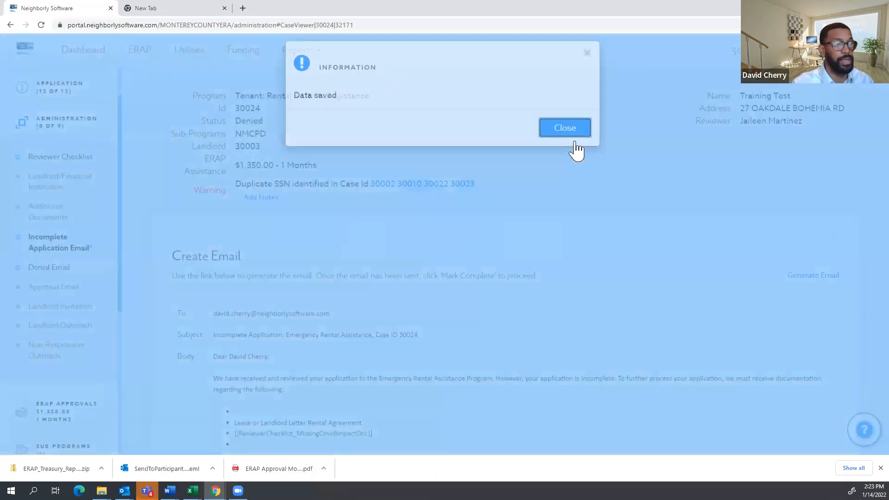
{"action": "left_click", "coordinate": [574, 144]}
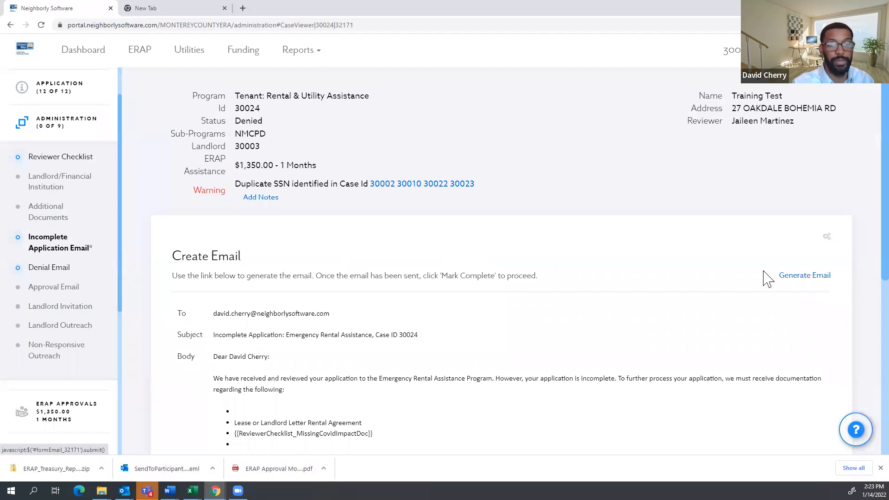
{"action": "scroll", "coordinate": [391, 316], "scroll_direction": "down", "scroll_amount": 6}
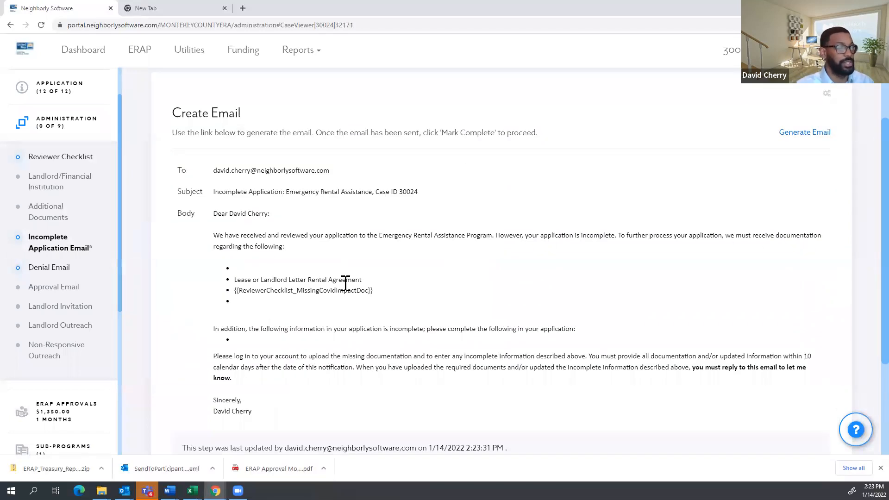
{"action": "left_click", "coordinate": [416, 350]}
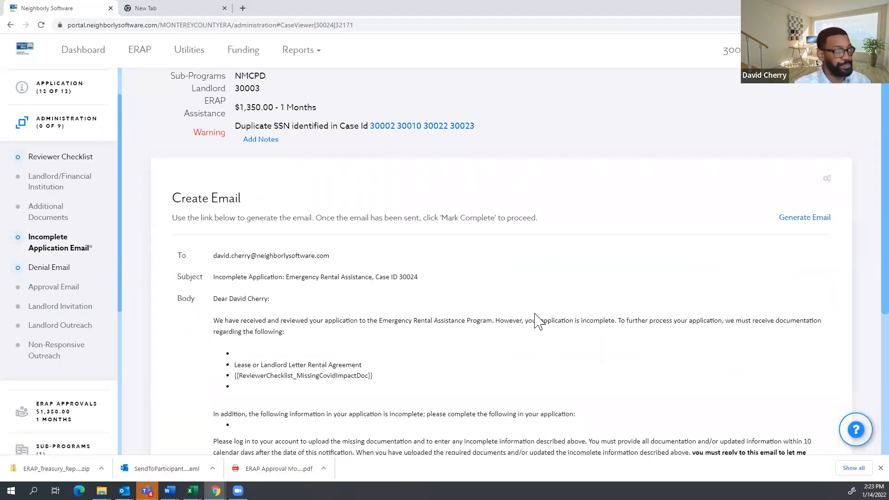
{"action": "scroll", "coordinate": [64, 145], "scroll_direction": "up", "scroll_amount": 1}
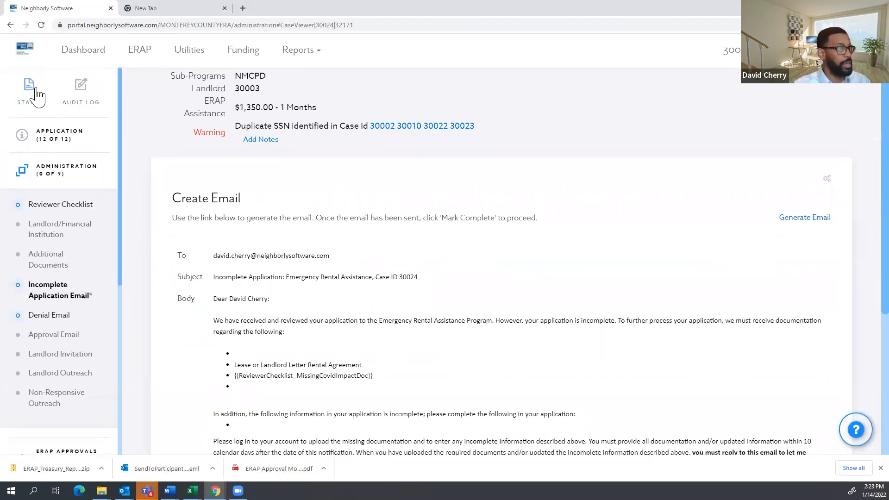
Change case 30024's status from Denied to Pending Applicant Information, then expand the Application sections.
{"action": "left_click", "coordinate": [48, 101]}
{"action": "left_click", "coordinate": [643, 271]}
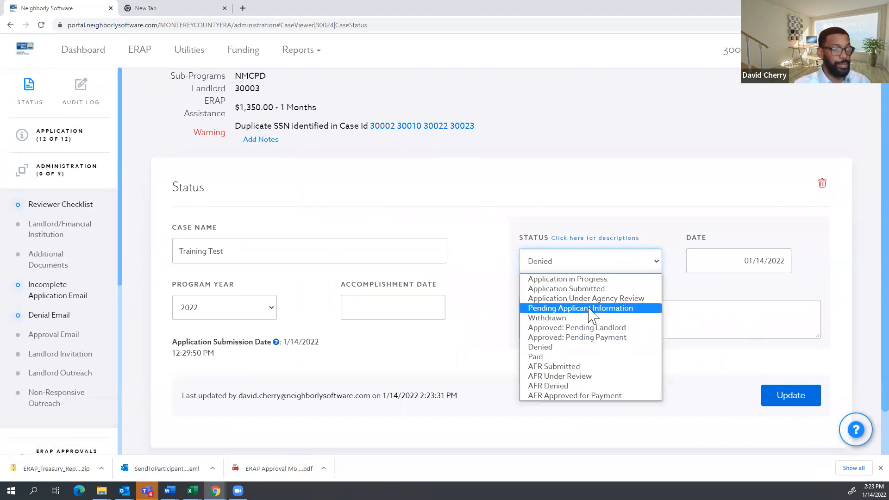
{"action": "left_click", "coordinate": [587, 309]}
{"action": "left_click", "coordinate": [781, 405]}
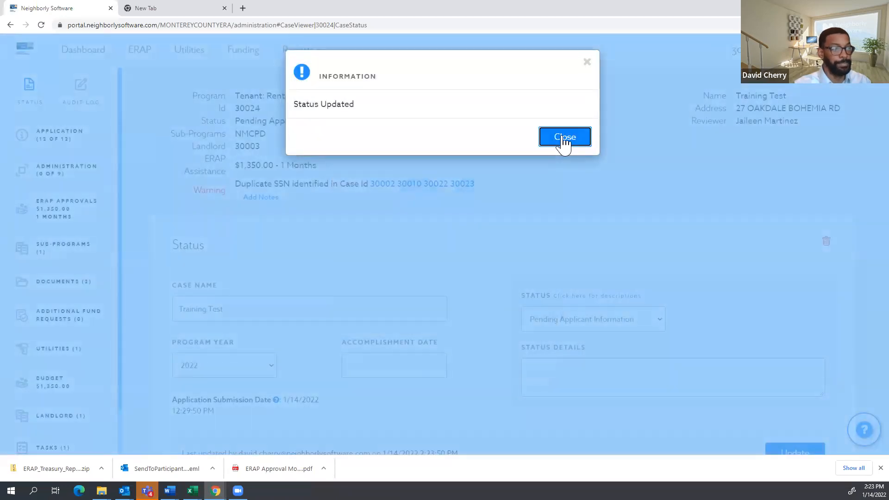
{"action": "left_click", "coordinate": [565, 138]}
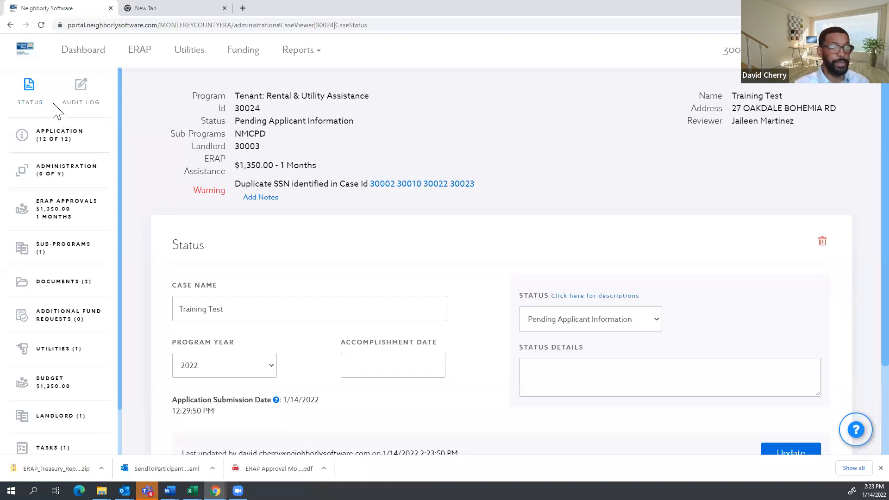
{"action": "left_click", "coordinate": [24, 137]}
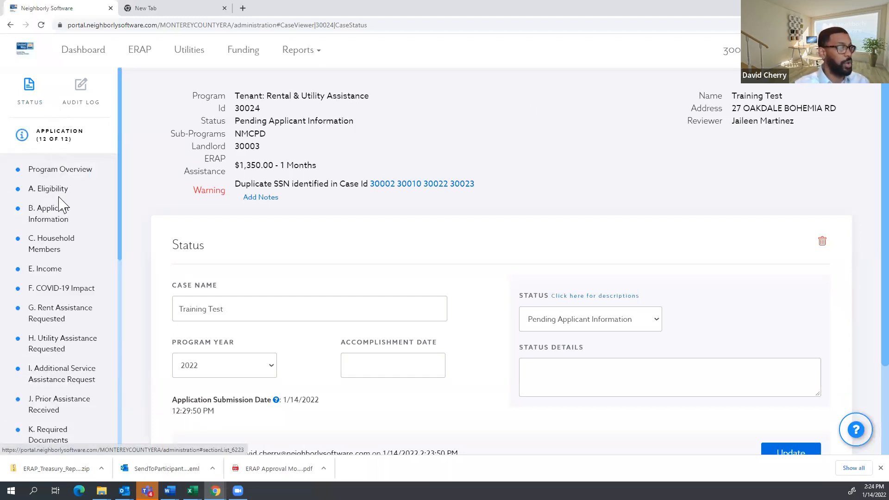
{"action": "scroll", "coordinate": [65, 220], "scroll_direction": "down", "scroll_amount": 2}
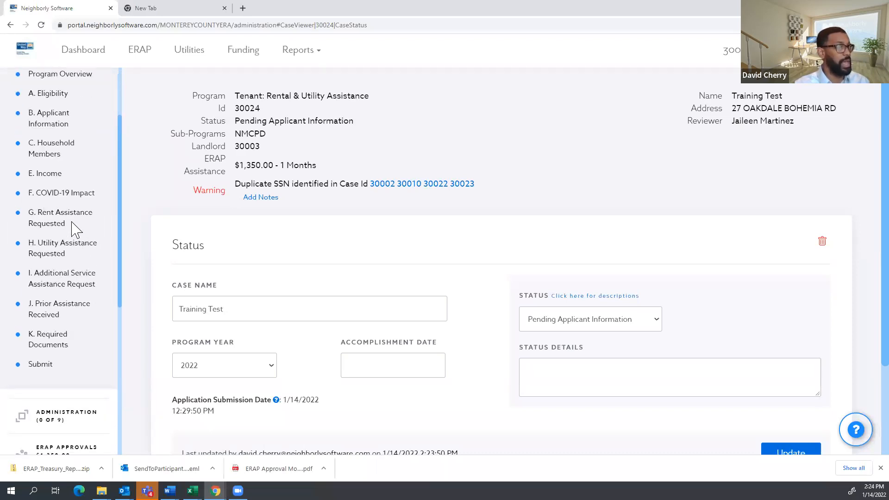
{"action": "left_click", "coordinate": [53, 175]}
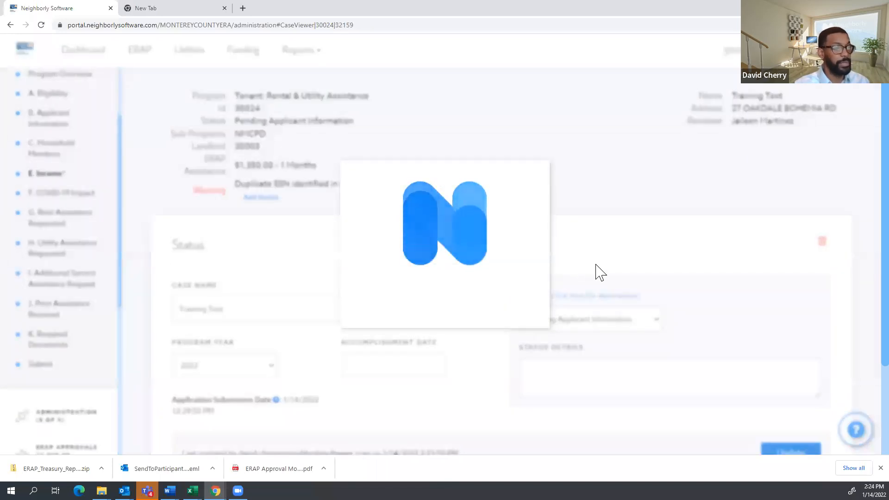
{"action": "scroll", "coordinate": [560, 268], "scroll_direction": "down", "scroll_amount": 10}
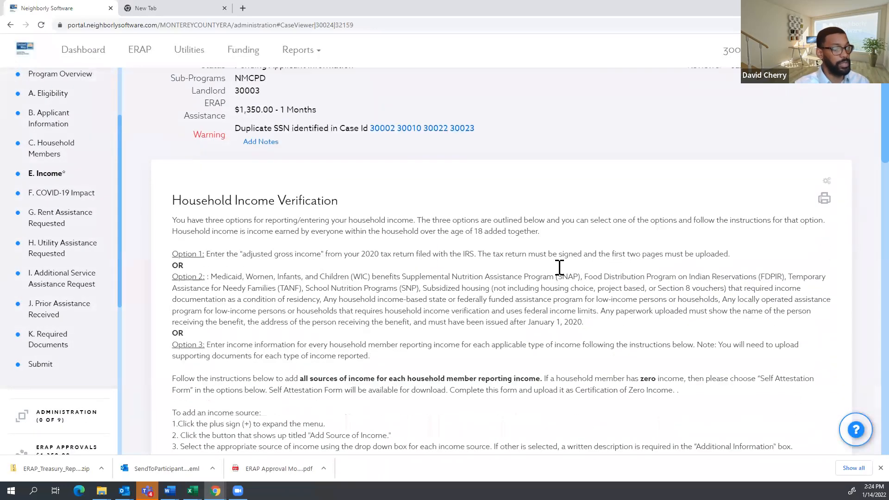
{"action": "scroll", "coordinate": [560, 268], "scroll_direction": "down", "scroll_amount": 10}
{"action": "left_click", "coordinate": [526, 412]}
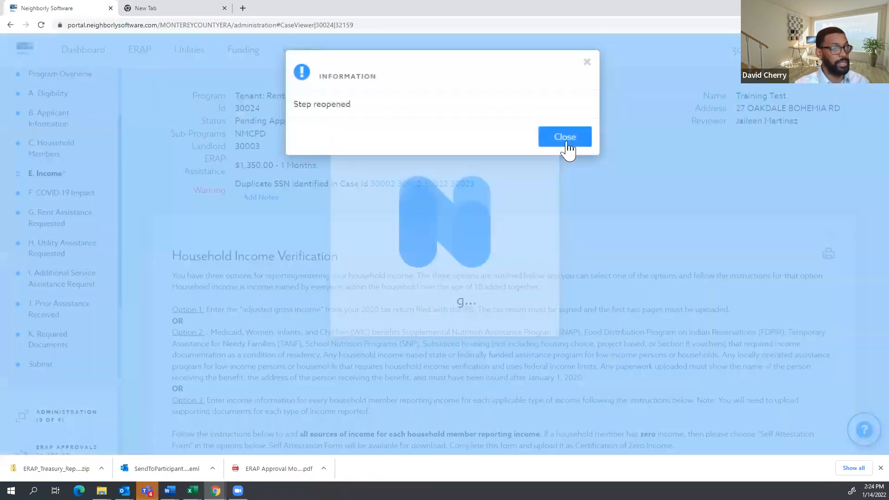
{"action": "left_click", "coordinate": [568, 141]}
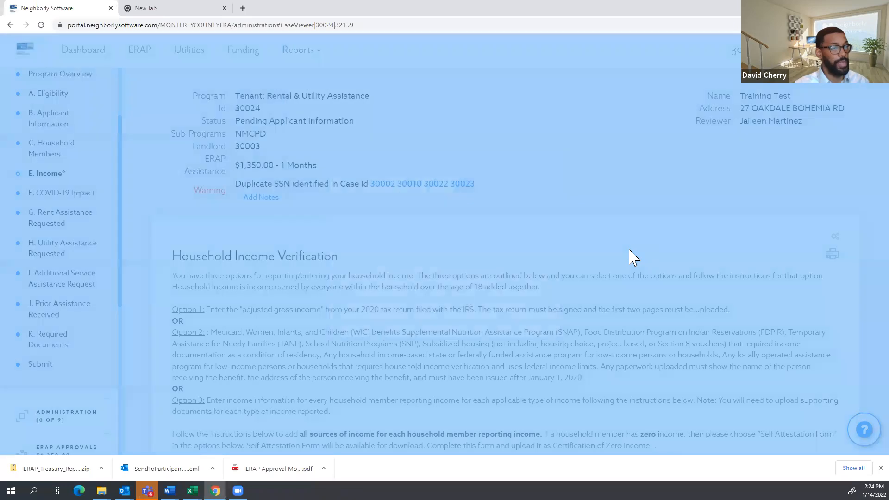
{"action": "scroll", "coordinate": [631, 259], "scroll_direction": "down", "scroll_amount": 5}
{"action": "scroll", "coordinate": [634, 278], "scroll_direction": "down", "scroll_amount": 3}
{"action": "scroll", "coordinate": [694, 347], "scroll_direction": "down", "scroll_amount": 3}
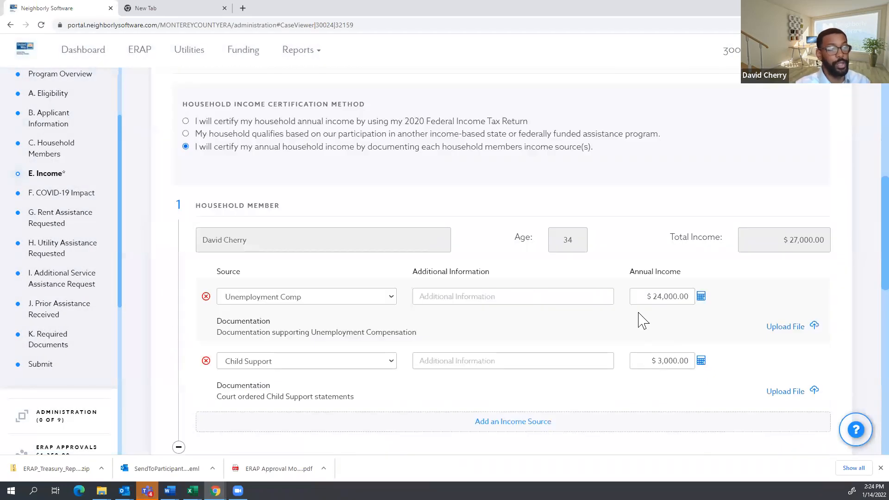
{"action": "left_click_drag", "start_coordinate": [647, 297], "coordinate": [688, 298]}
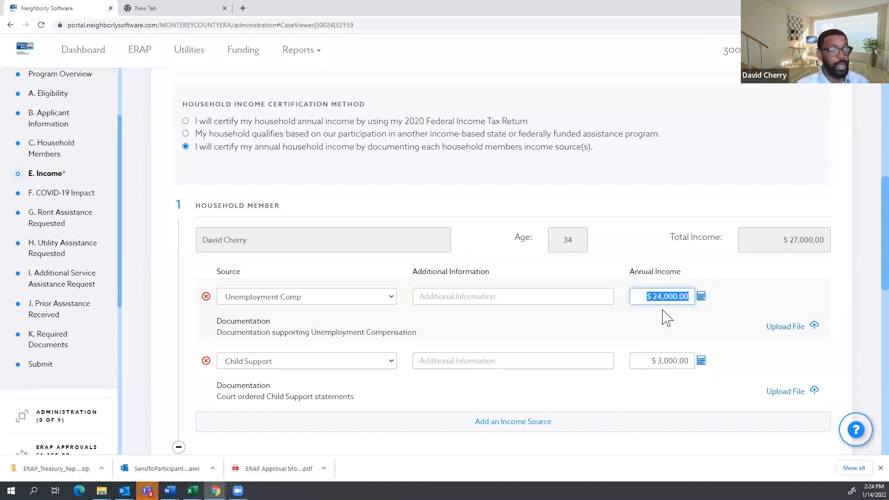
{"action": "scroll", "coordinate": [662, 310], "scroll_direction": "down", "scroll_amount": 12}
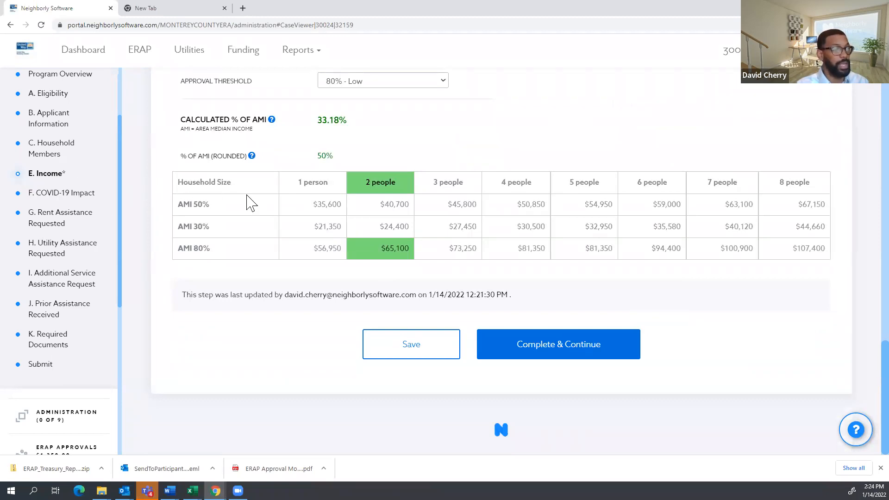
{"action": "scroll", "coordinate": [287, 203], "scroll_direction": "up", "scroll_amount": 3}
{"action": "scroll", "coordinate": [506, 231], "scroll_direction": "up", "scroll_amount": 4}
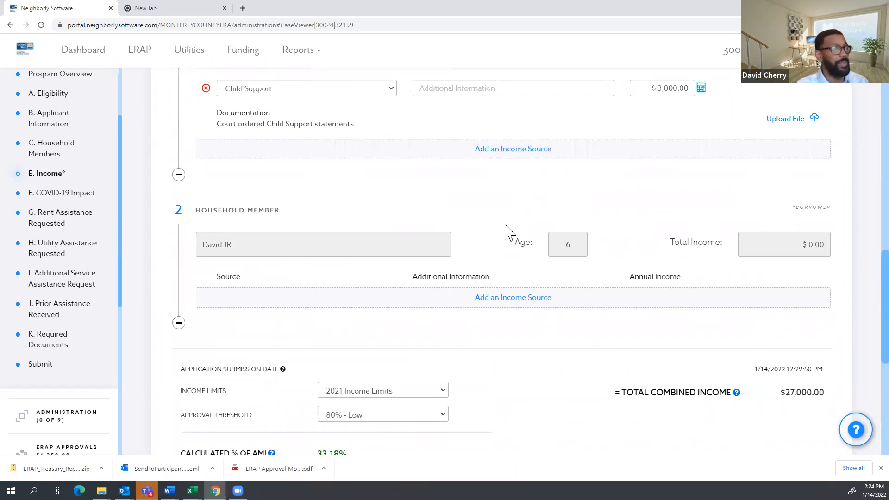
{"action": "scroll", "coordinate": [35, 203], "scroll_direction": "up", "scroll_amount": 2}
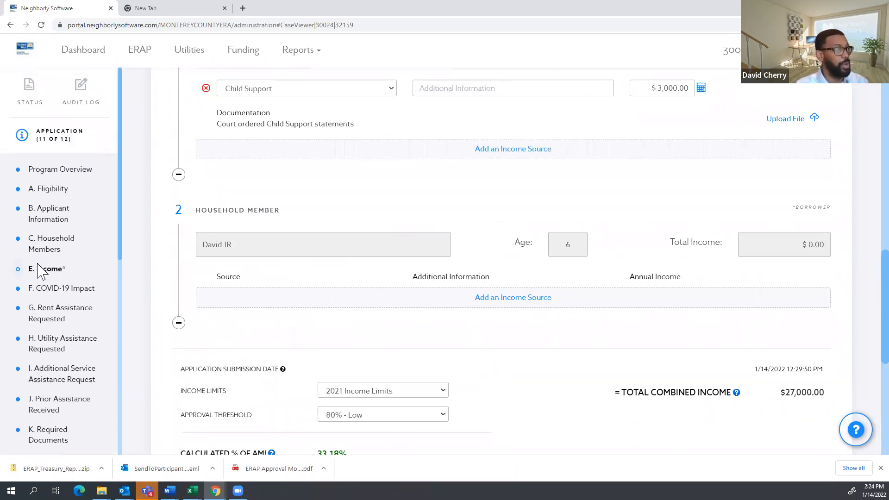
{"action": "left_click_drag", "start_coordinate": [78, 277], "coordinate": [23, 268]}
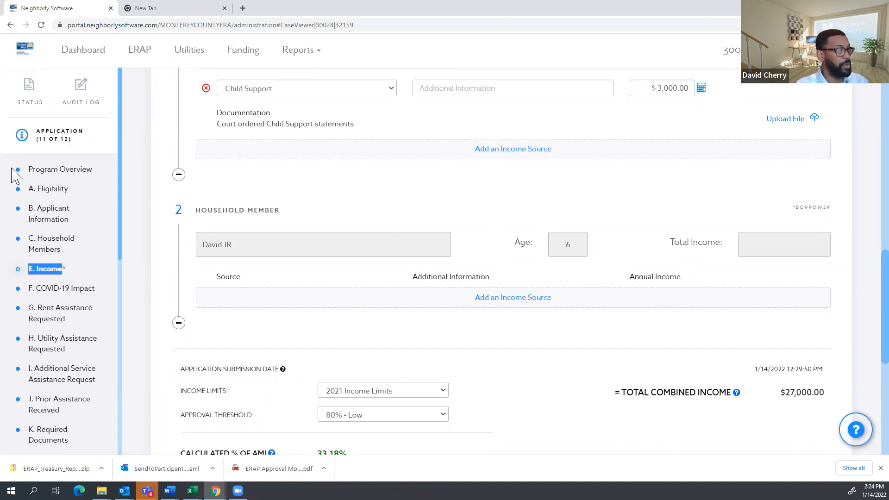
{"action": "scroll", "coordinate": [118, 236], "scroll_direction": "down", "scroll_amount": 3}
{"action": "scroll", "coordinate": [518, 327], "scroll_direction": "down", "scroll_amount": 6}
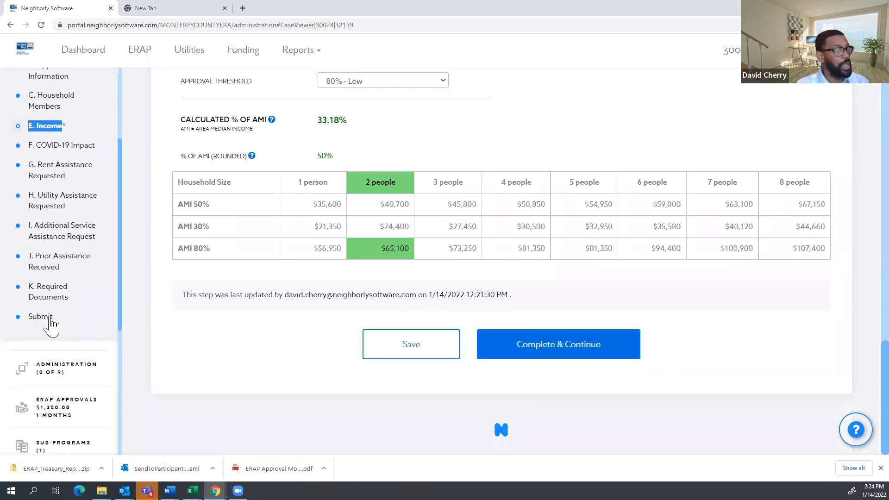
{"action": "scroll", "coordinate": [66, 331], "scroll_direction": "up", "scroll_amount": 1}
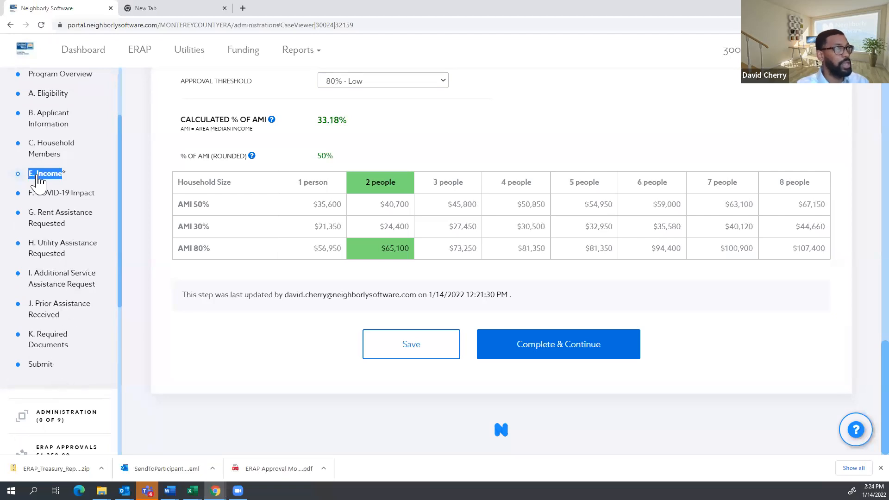
Reopen case 30024's Submit step and go back to the main dashboard.
{"action": "left_click", "coordinate": [44, 364]}
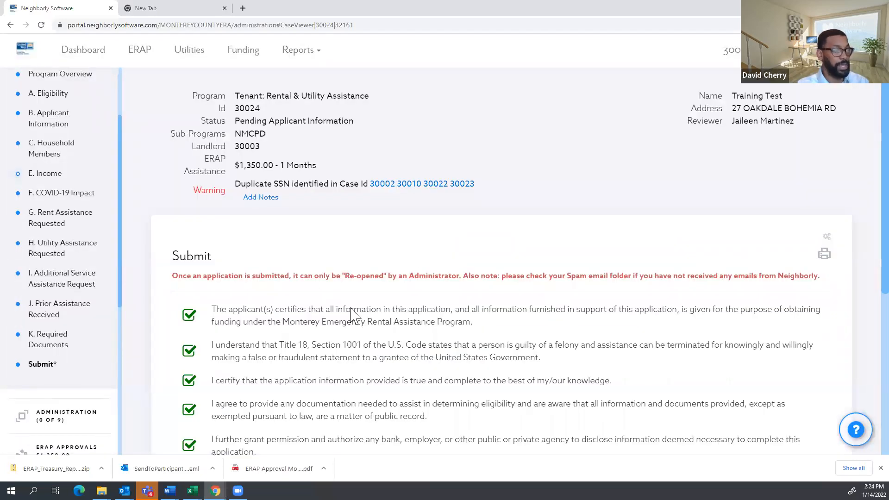
{"action": "scroll", "coordinate": [409, 252], "scroll_direction": "down", "scroll_amount": 4}
{"action": "left_click", "coordinate": [488, 425]}
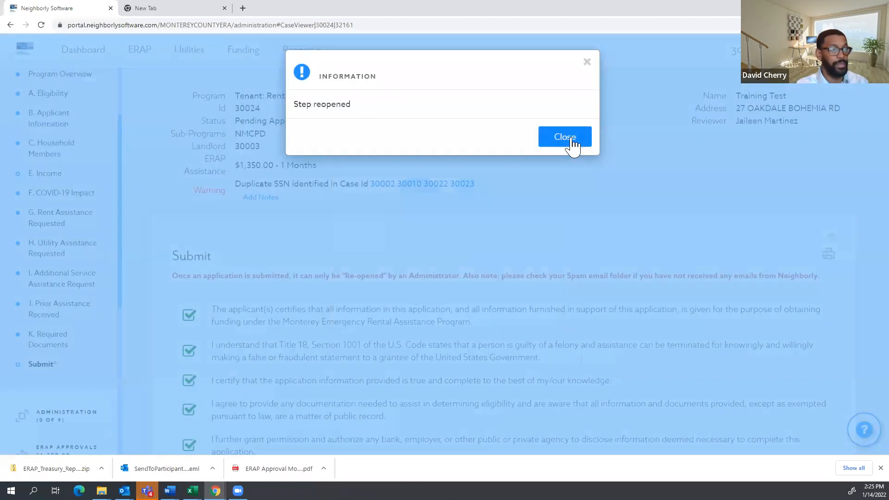
{"action": "left_click", "coordinate": [571, 138]}
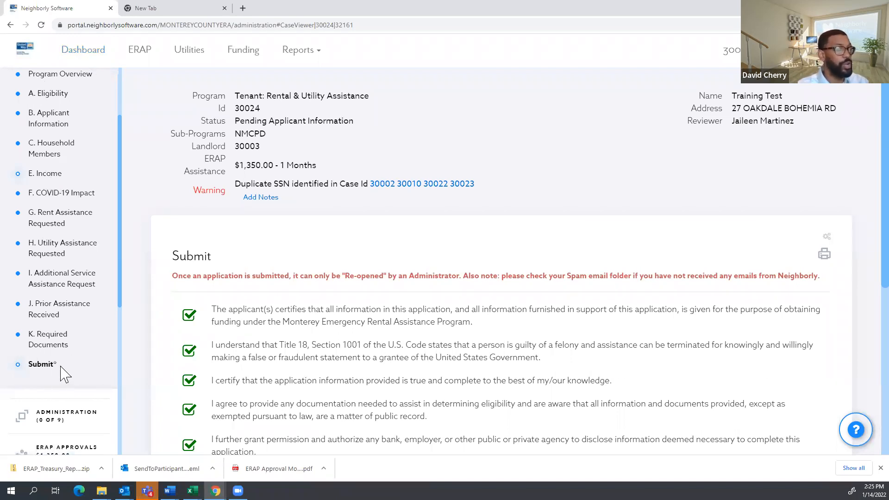
{"action": "left_click", "coordinate": [97, 52]}
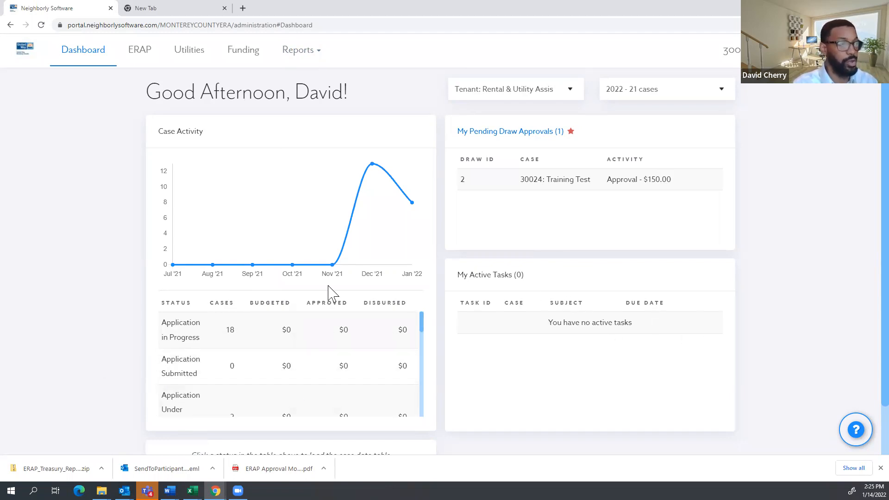
Open case 30024 from the dashboard's Pending Applicant Information case list.
{"action": "scroll", "coordinate": [263, 355], "scroll_direction": "down", "scroll_amount": 3}
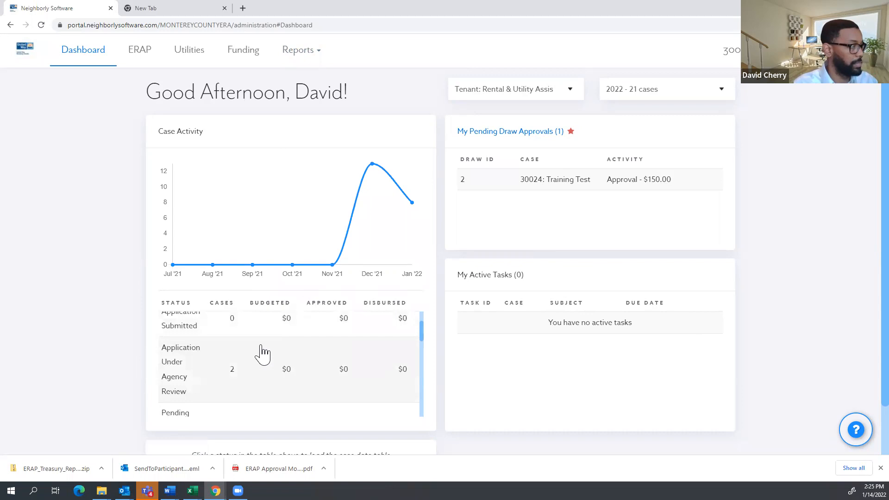
{"action": "scroll", "coordinate": [253, 352], "scroll_direction": "down", "scroll_amount": 2}
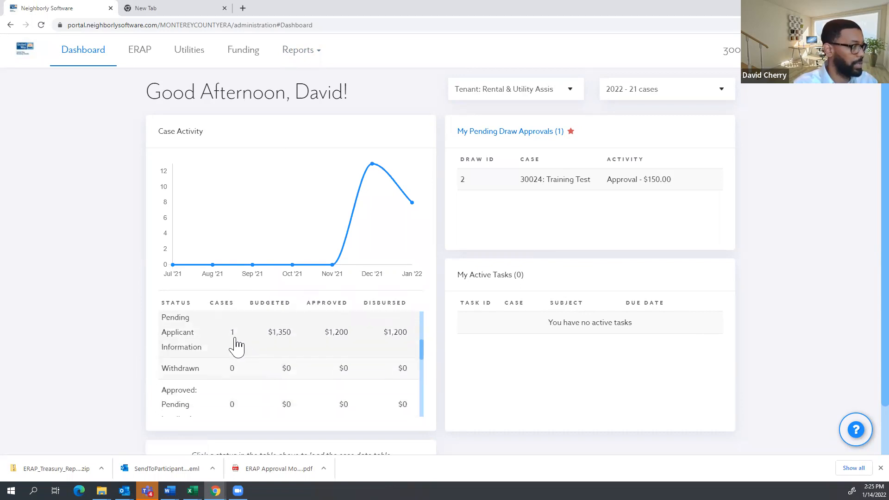
{"action": "left_click", "coordinate": [233, 345]}
{"action": "left_click", "coordinate": [313, 356]}
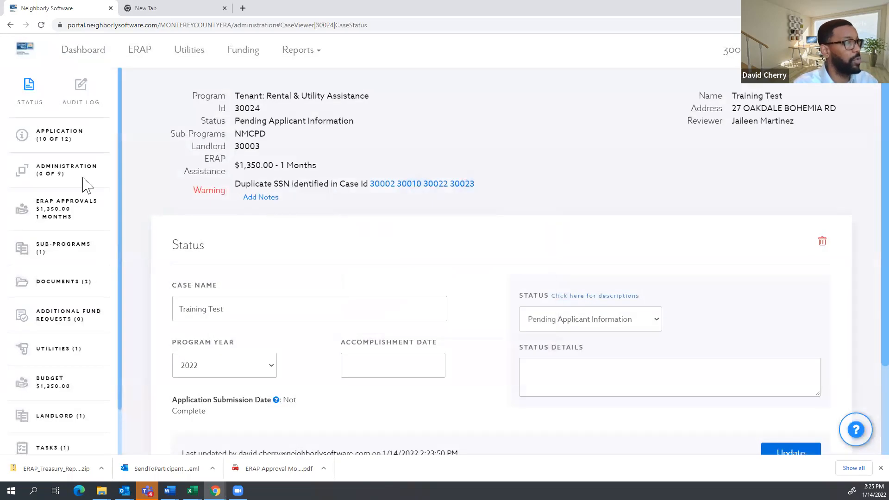
Open the Approval Email under Administration and review the $1,350.00 award amount.
{"action": "left_click", "coordinate": [61, 171]}
{"action": "scroll", "coordinate": [51, 296], "scroll_direction": "down", "scroll_amount": 1}
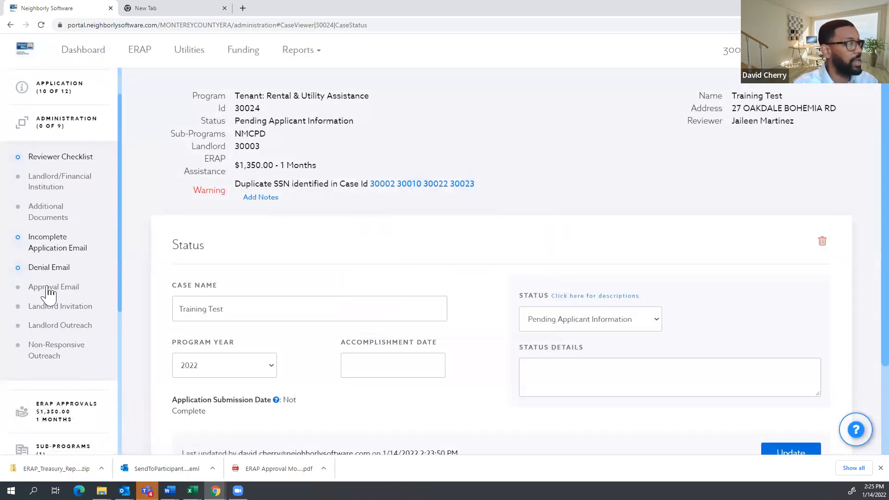
{"action": "left_click", "coordinate": [48, 287]}
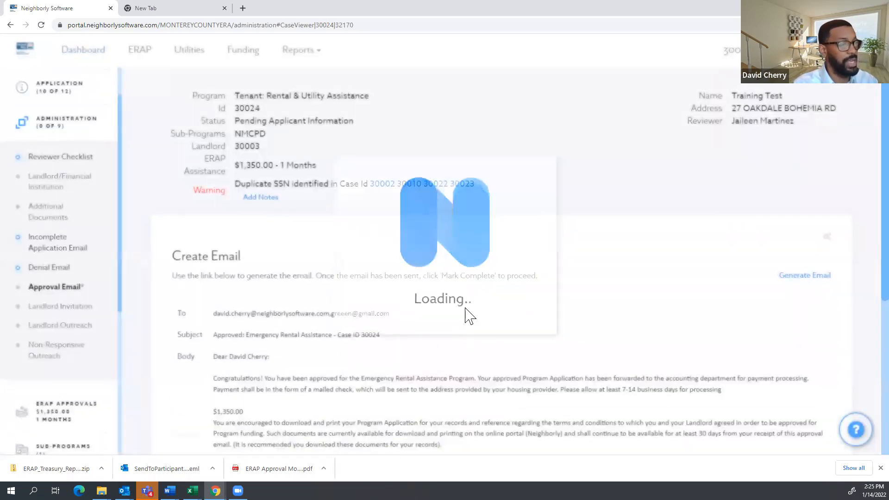
{"action": "scroll", "coordinate": [465, 310], "scroll_direction": "down", "scroll_amount": 1}
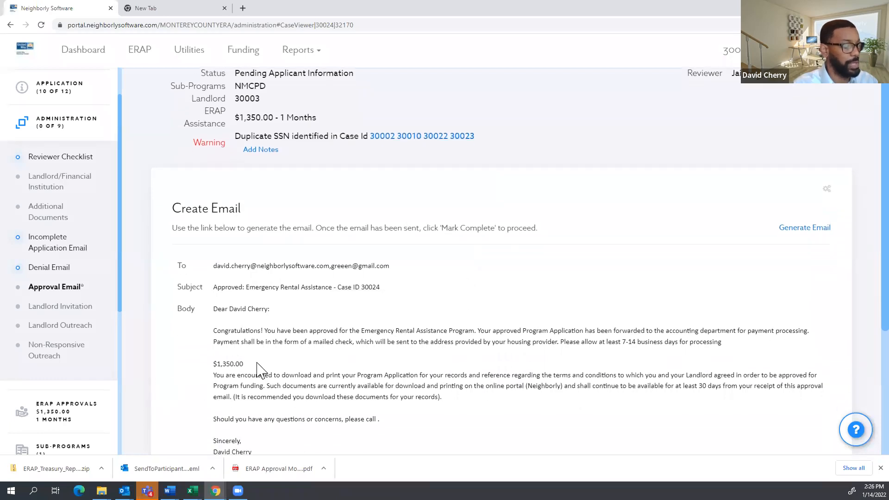
{"action": "left_click_drag", "start_coordinate": [257, 363], "coordinate": [208, 366]}
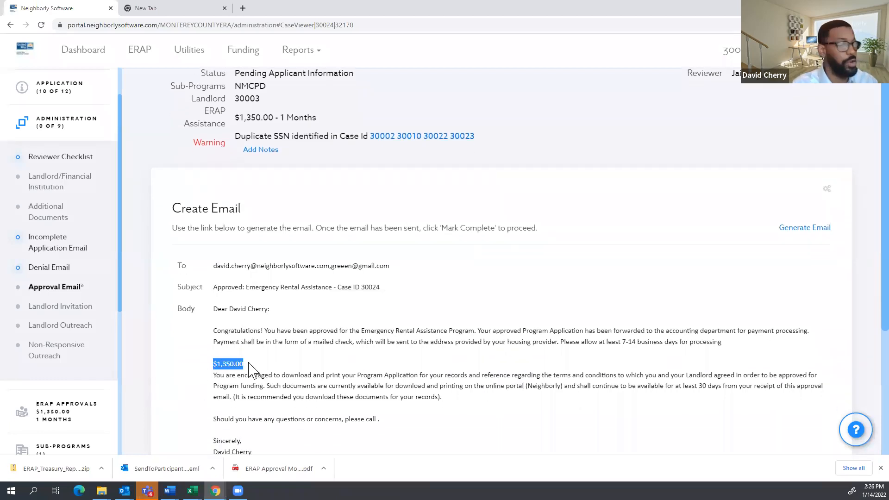
{"action": "scroll", "coordinate": [291, 335], "scroll_direction": "down", "scroll_amount": 1}
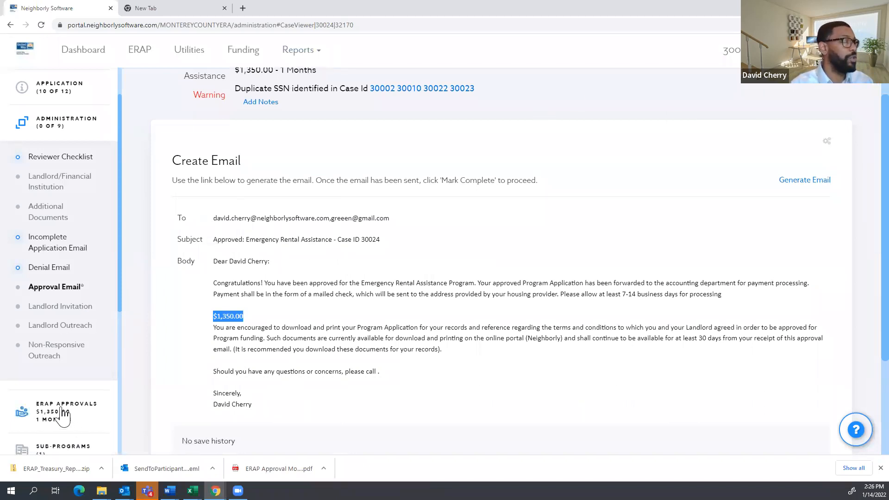
{"action": "scroll", "coordinate": [61, 409], "scroll_direction": "down", "scroll_amount": 1}
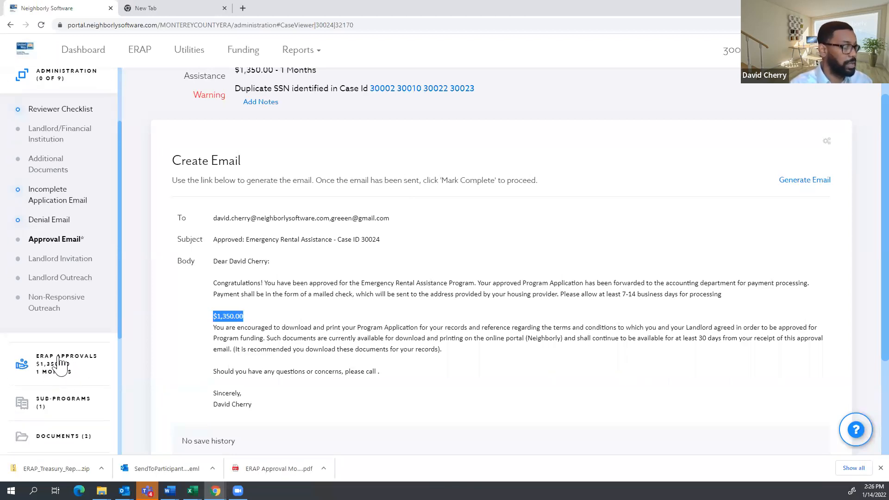
{"action": "scroll", "coordinate": [54, 378], "scroll_direction": "down", "scroll_amount": 4}
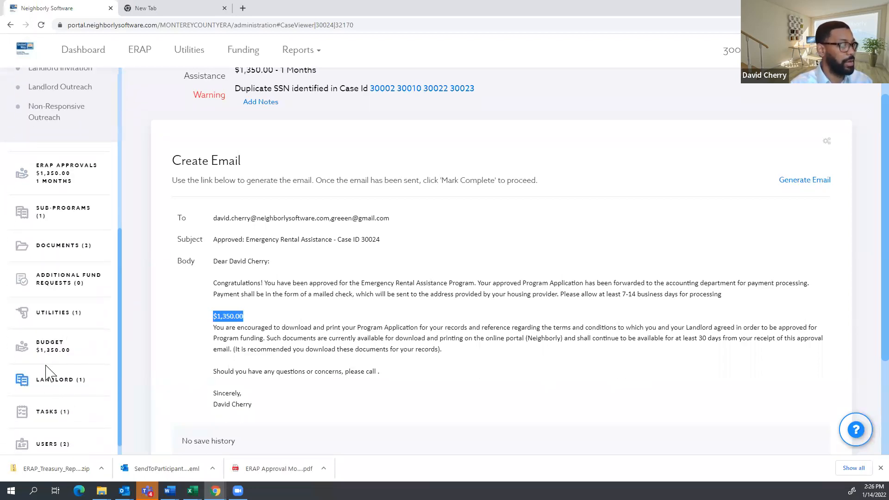
View case 30024's Landlord page with linked case 30003, closing Search Cases without associating anything.
{"action": "left_click", "coordinate": [56, 384]}
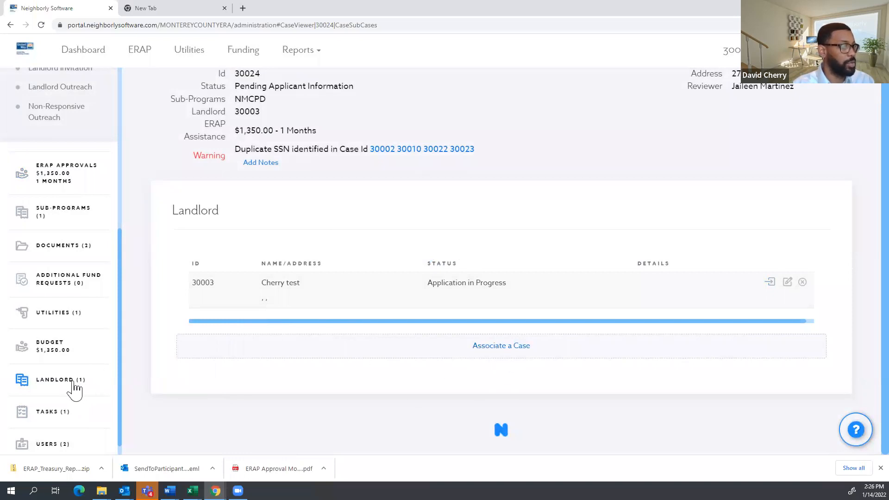
{"action": "left_click", "coordinate": [504, 355]}
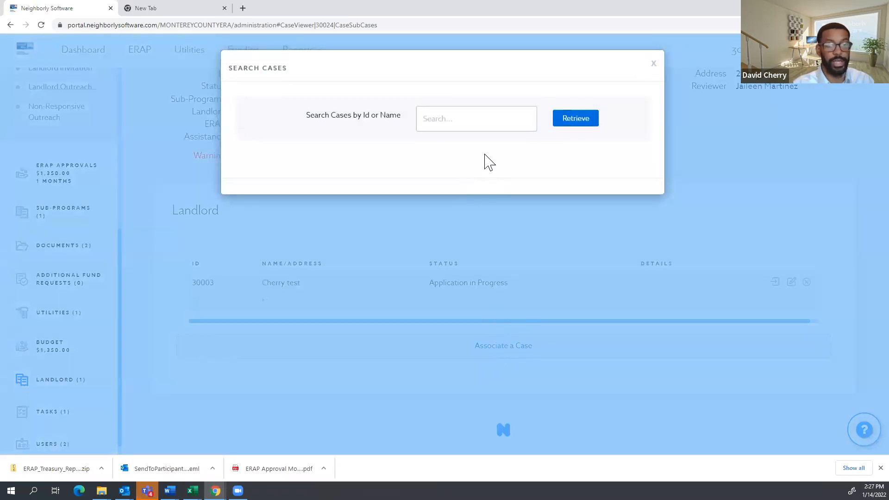
{"action": "left_click", "coordinate": [467, 123]}
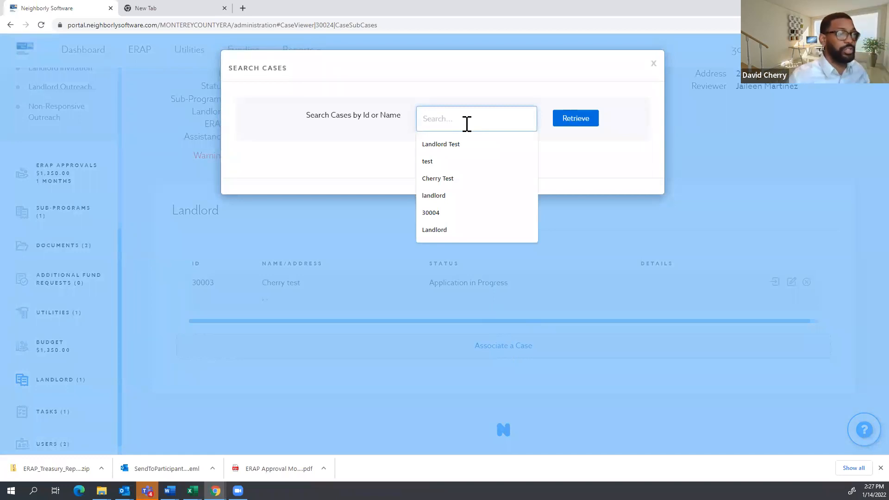
{"action": "left_click", "coordinate": [653, 64]}
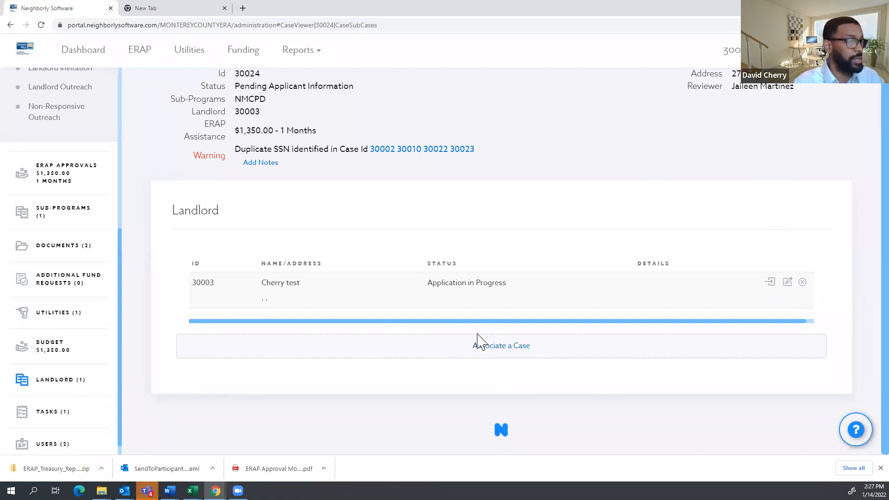
{"action": "scroll", "coordinate": [54, 169], "scroll_direction": "up", "scroll_amount": 2}
Check the Landlord Invitation email, then view ERAP Approvals showing draw 1's $1,200.00 rental arrears.
{"action": "left_click", "coordinate": [60, 168]}
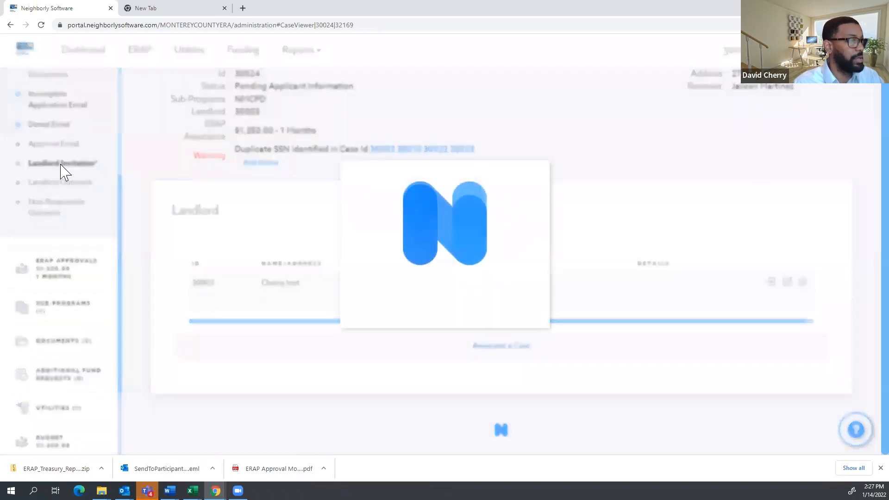
{"action": "scroll", "coordinate": [379, 303], "scroll_direction": "down", "scroll_amount": 4}
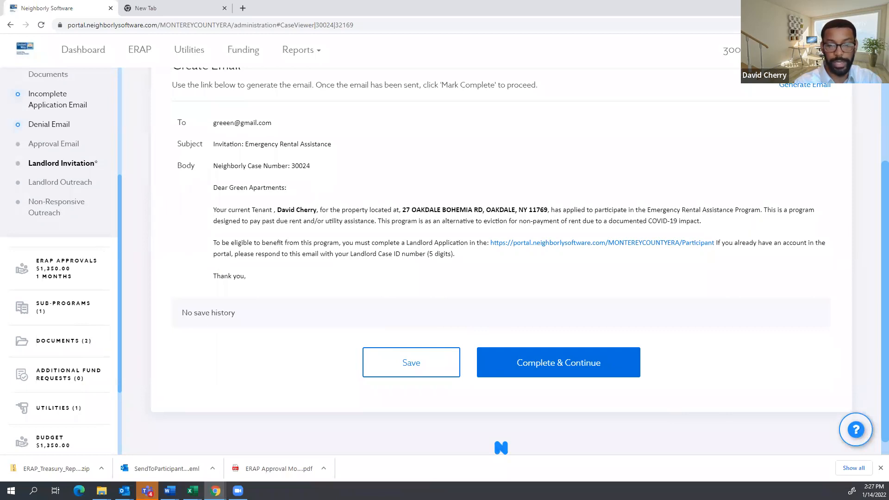
{"action": "left_click", "coordinate": [71, 286]}
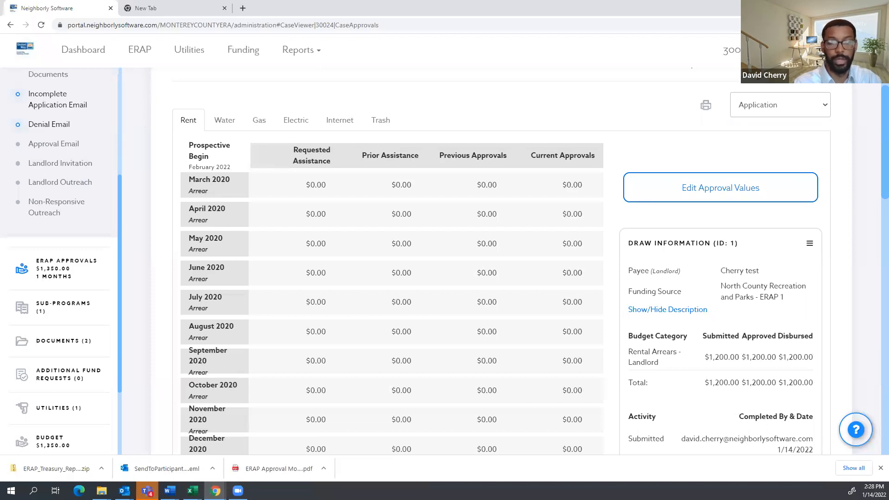
{"action": "scroll", "coordinate": [213, 215], "scroll_direction": "up", "scroll_amount": 2}
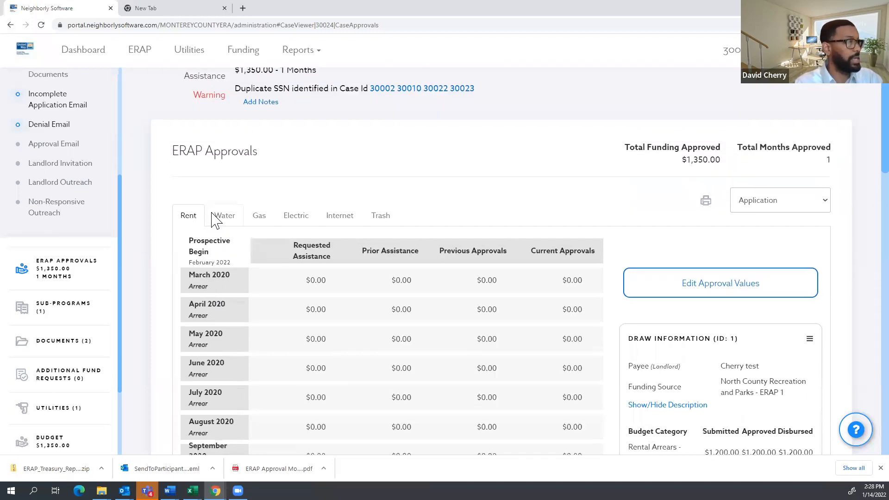
{"action": "scroll", "coordinate": [222, 236], "scroll_direction": "up", "scroll_amount": 2}
{"action": "scroll", "coordinate": [234, 258], "scroll_direction": "down", "scroll_amount": 1}
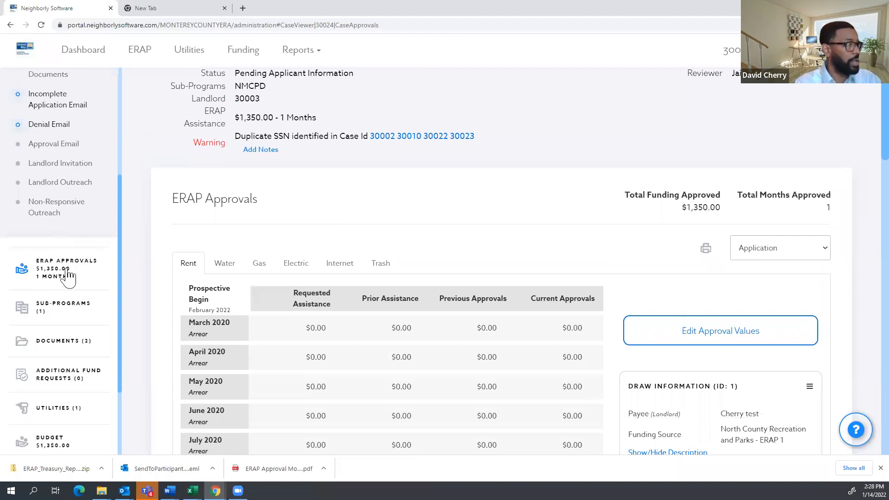
{"action": "scroll", "coordinate": [523, 178], "scroll_direction": "down", "scroll_amount": 5}
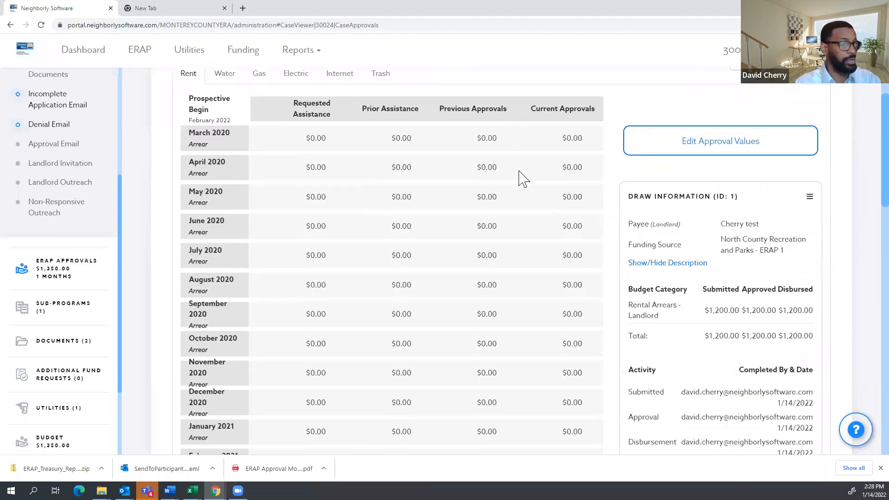
{"action": "scroll", "coordinate": [454, 248], "scroll_direction": "up", "scroll_amount": 15}
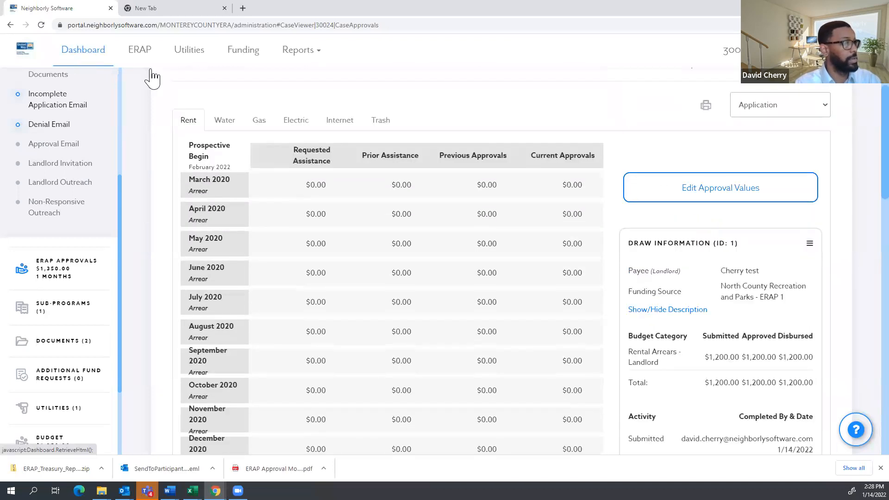
List the dashboard's Application in Progress cases, open case 30025 and expand its application steps.
{"action": "left_click", "coordinate": [108, 52]}
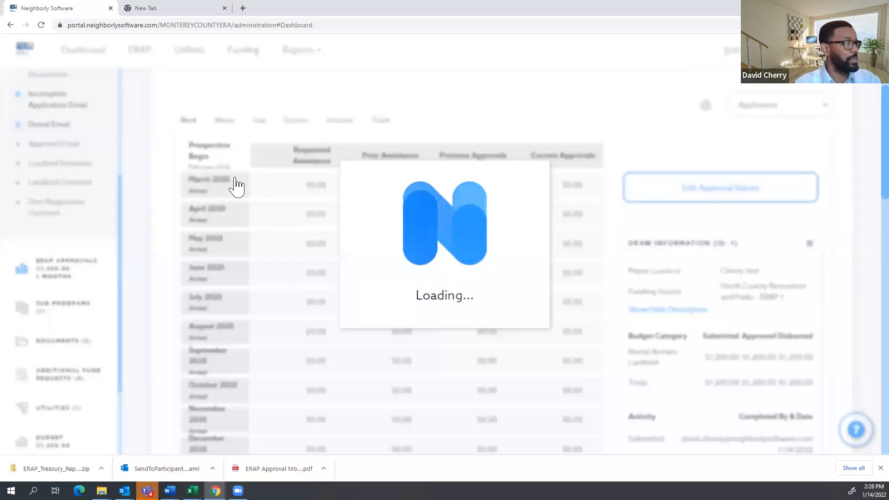
{"action": "scroll", "coordinate": [212, 320], "scroll_direction": "down", "scroll_amount": 2}
{"action": "scroll", "coordinate": [214, 289], "scroll_direction": "up", "scroll_amount": 4}
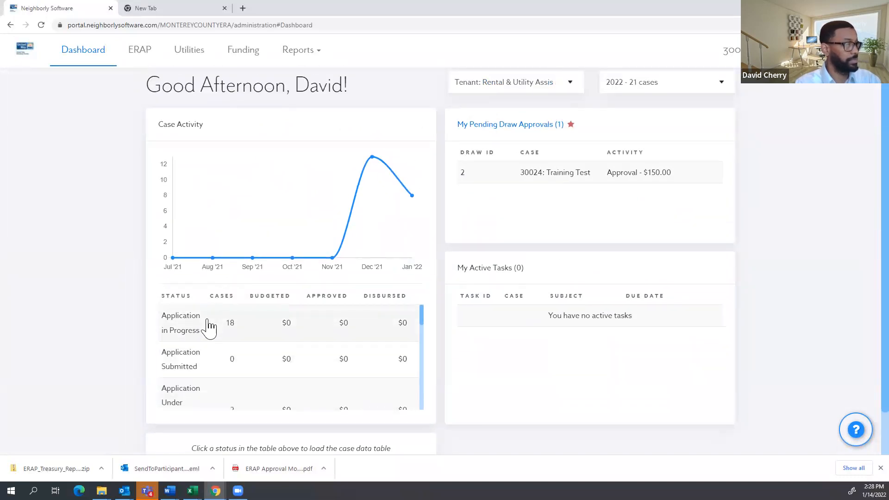
{"action": "left_click", "coordinate": [209, 327]}
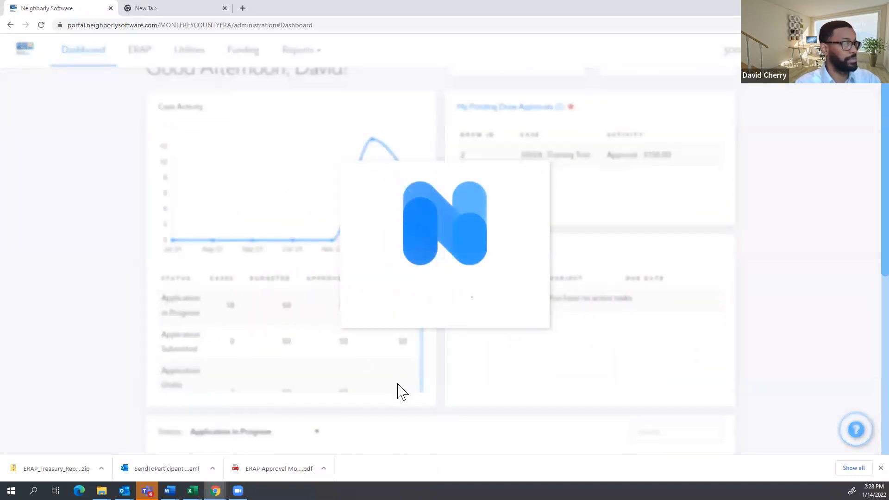
{"action": "scroll", "coordinate": [336, 291], "scroll_direction": "down", "scroll_amount": 1}
{"action": "scroll", "coordinate": [336, 291], "scroll_direction": "down", "scroll_amount": 8}
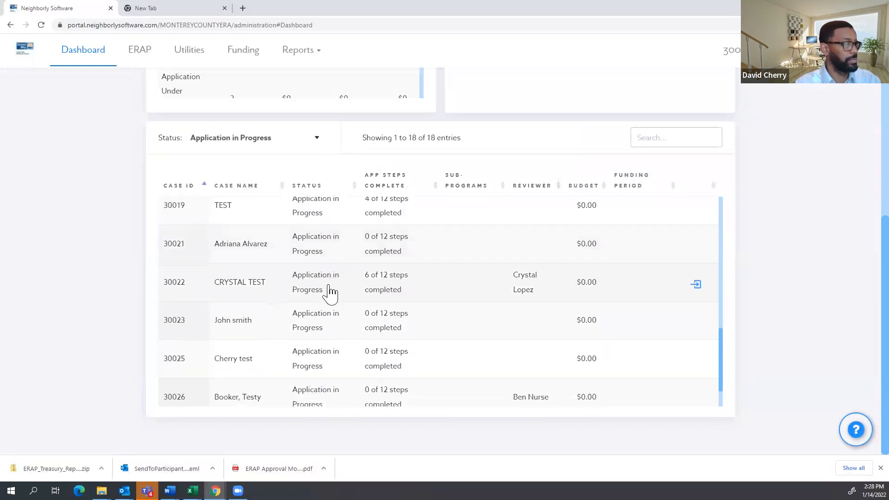
{"action": "scroll", "coordinate": [330, 291], "scroll_direction": "down", "scroll_amount": 2}
{"action": "left_click", "coordinate": [327, 321]}
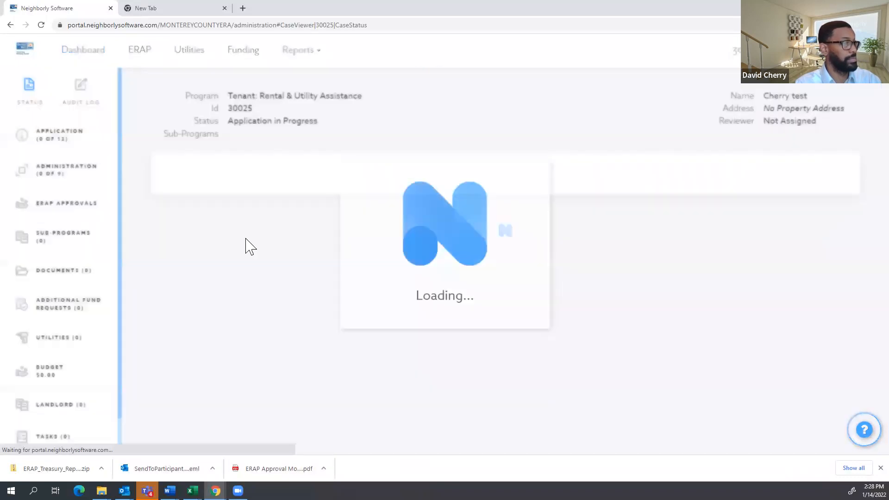
{"action": "left_click", "coordinate": [59, 136]}
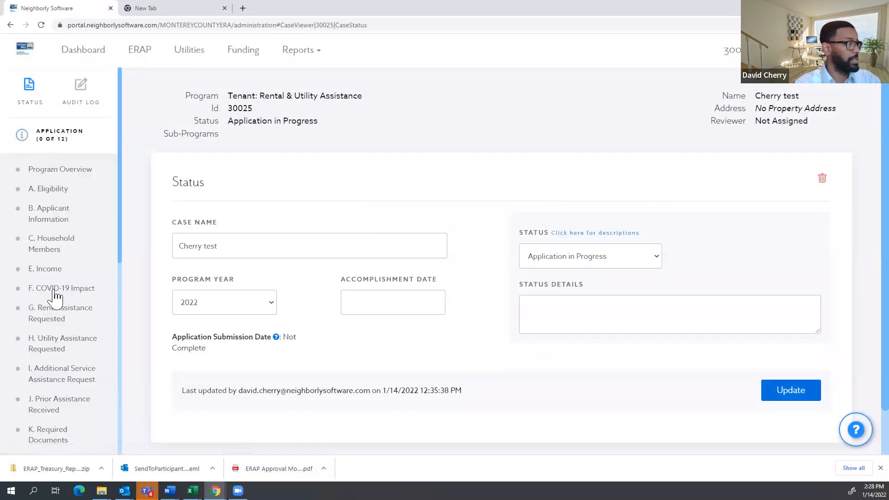
Answer Yes to requesting rent assistance, entering $1,200 monthly rent and $1,200 for November 2020.
{"action": "left_click", "coordinate": [58, 313]}
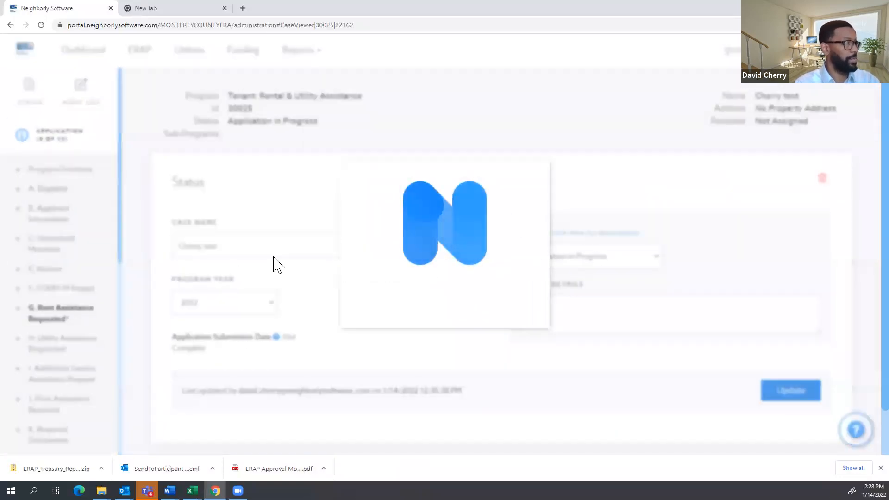
{"action": "left_click", "coordinate": [184, 301]}
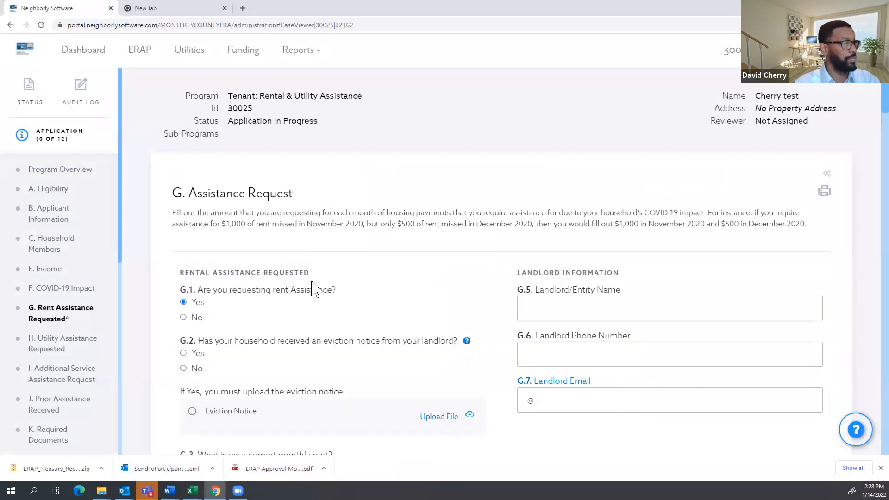
{"action": "scroll", "coordinate": [268, 300], "scroll_direction": "down", "scroll_amount": 4}
{"action": "left_click", "coordinate": [363, 288]}
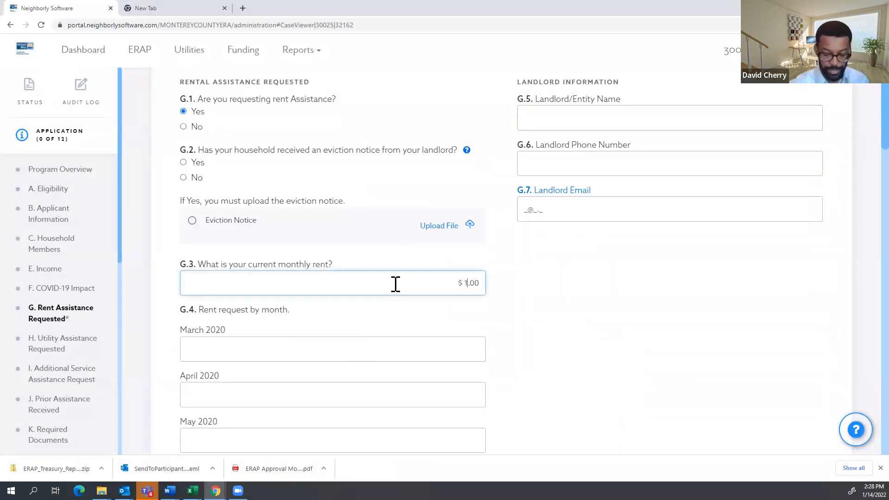
{"action": "left_click", "coordinate": [592, 310]}
{"action": "scroll", "coordinate": [592, 310], "scroll_direction": "down", "scroll_amount": 8}
{"action": "left_click", "coordinate": [398, 337]}
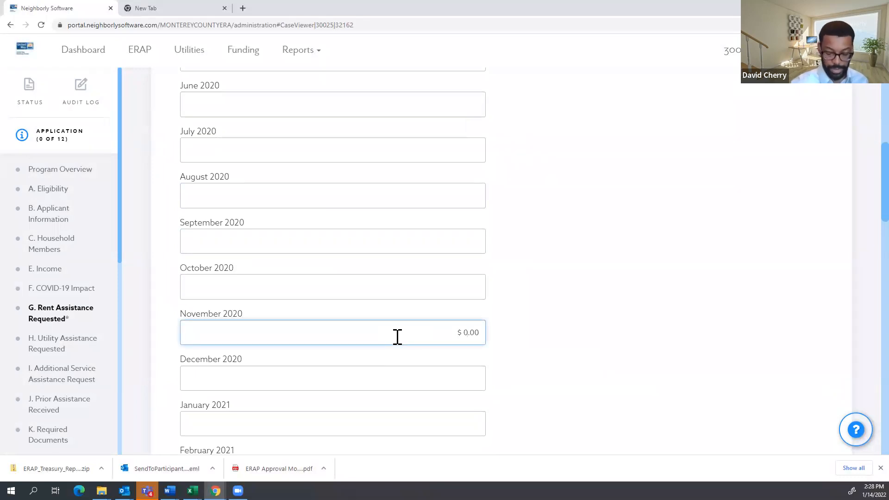
{"action": "left_click", "coordinate": [695, 299]}
Save the rent assistance answers and dismiss the data-saved message.
{"action": "scroll", "coordinate": [421, 322], "scroll_direction": "down", "scroll_amount": 20}
{"action": "left_click", "coordinate": [429, 348]}
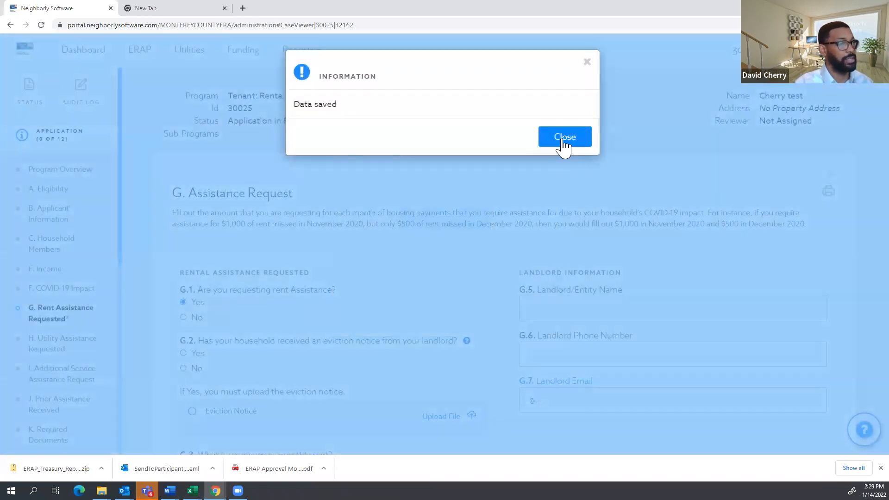
{"action": "left_click", "coordinate": [563, 139]}
{"action": "scroll", "coordinate": [74, 365], "scroll_direction": "down", "scroll_amount": 4}
Tick all the certification statements on the application's Submit step.
{"action": "left_click", "coordinate": [42, 269]}
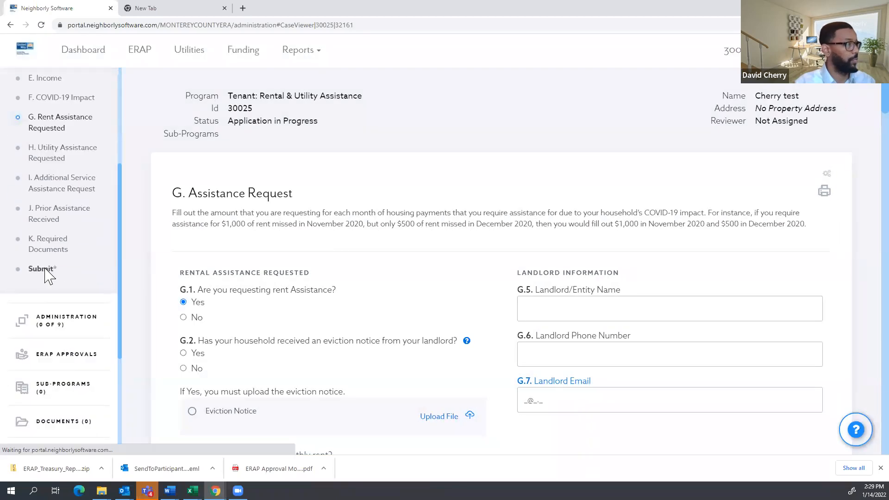
{"action": "left_click", "coordinate": [189, 289]}
{"action": "left_click", "coordinate": [189, 318]}
{"action": "left_click", "coordinate": [189, 347]}
{"action": "left_click", "coordinate": [189, 382]}
Electronically sign with the applicant's name, then complete and submit the application.
{"action": "left_click", "coordinate": [238, 429]}
{"action": "left_click", "coordinate": [409, 187]}
{"action": "left_click", "coordinate": [359, 218]}
{"action": "left_click", "coordinate": [553, 248]}
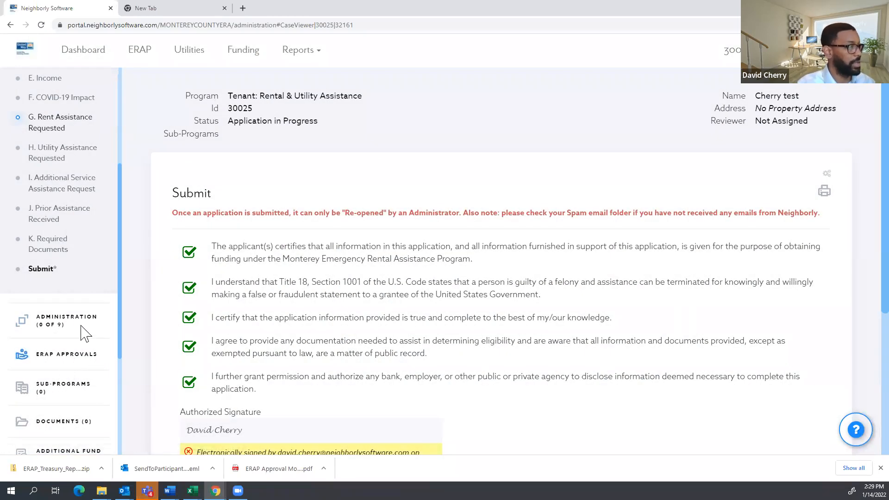
{"action": "scroll", "coordinate": [338, 383], "scroll_direction": "down", "scroll_amount": 5}
{"action": "left_click", "coordinate": [533, 353]}
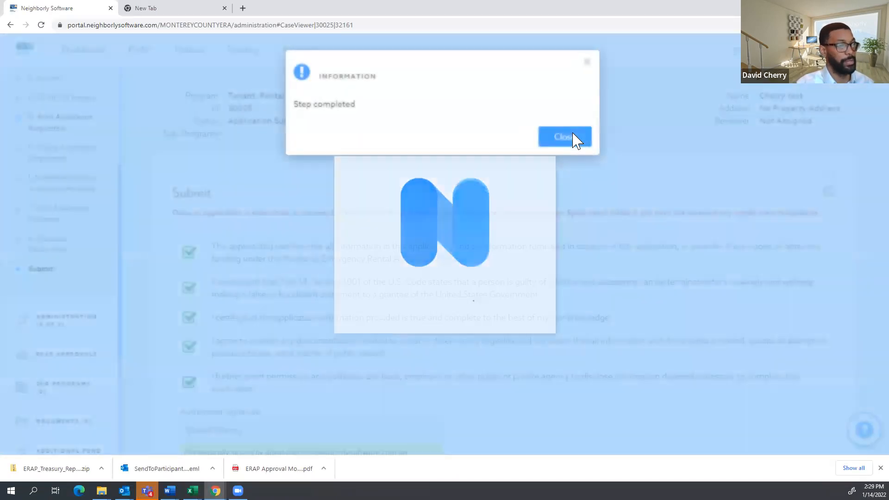
{"action": "left_click", "coordinate": [574, 139]}
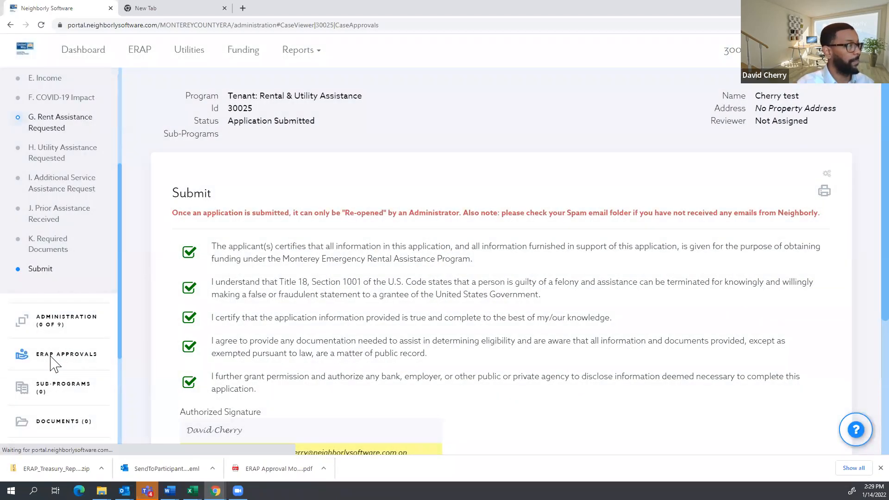
{"action": "left_click", "coordinate": [52, 360]}
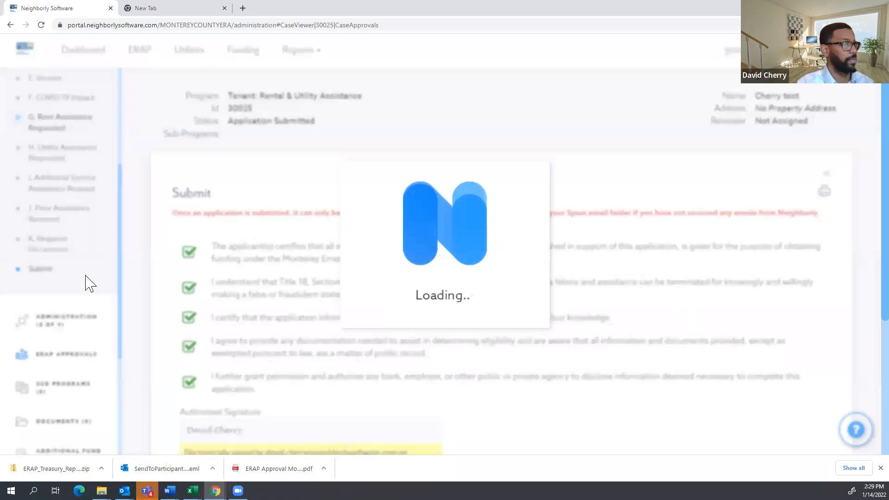
Open case 30025's Landlord section, which lists no associated cases yet.
{"action": "scroll", "coordinate": [339, 230], "scroll_direction": "down", "scroll_amount": 3}
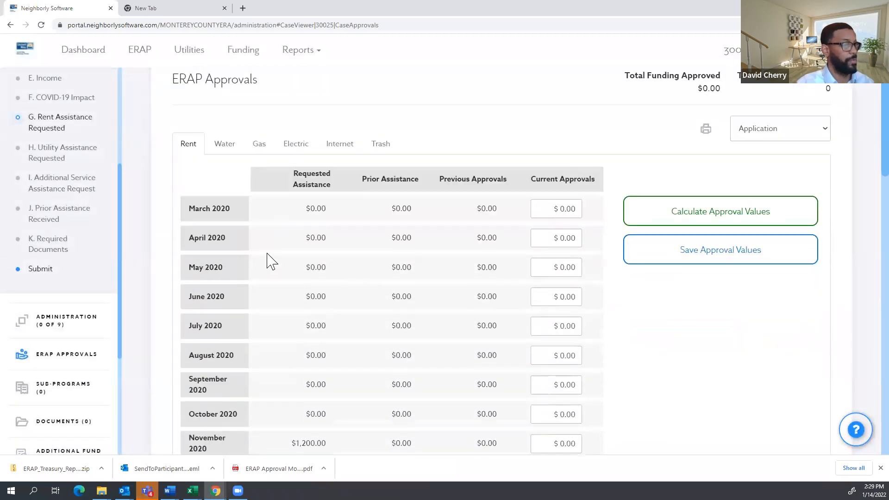
{"action": "scroll", "coordinate": [83, 372], "scroll_direction": "down", "scroll_amount": 3}
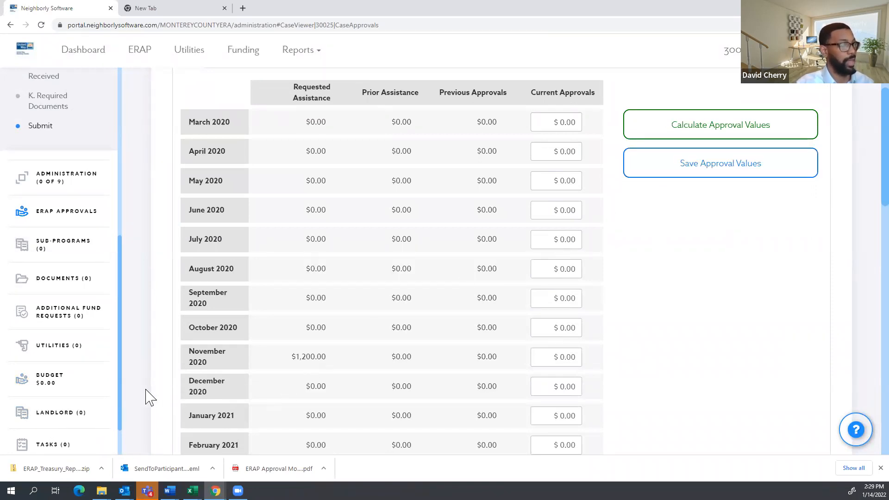
{"action": "left_click", "coordinate": [61, 419]}
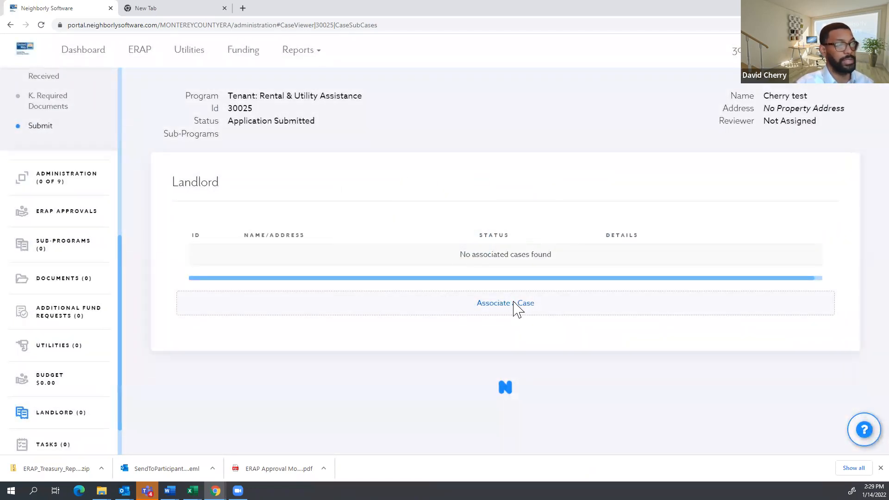
Search cases for 'test' and associate landlord case 30003 with case 30025.
{"action": "left_click", "coordinate": [515, 304]}
{"action": "left_click", "coordinate": [445, 124]}
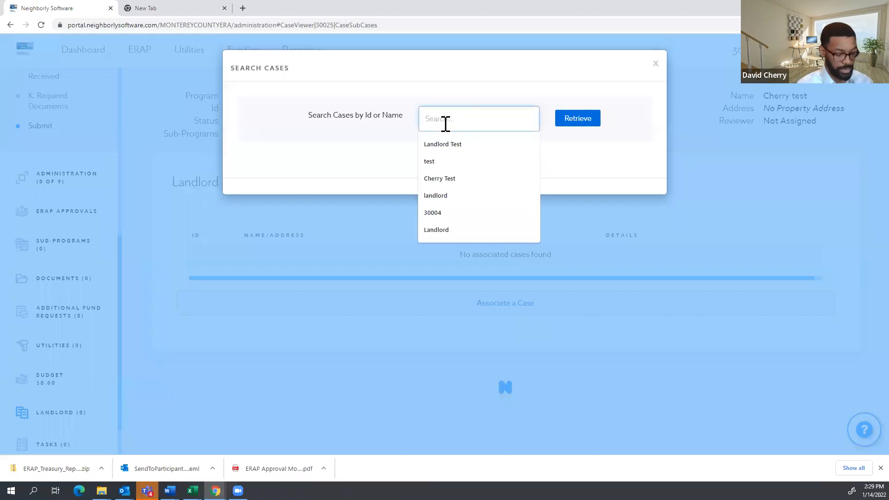
{"action": "type", "text": "test"}
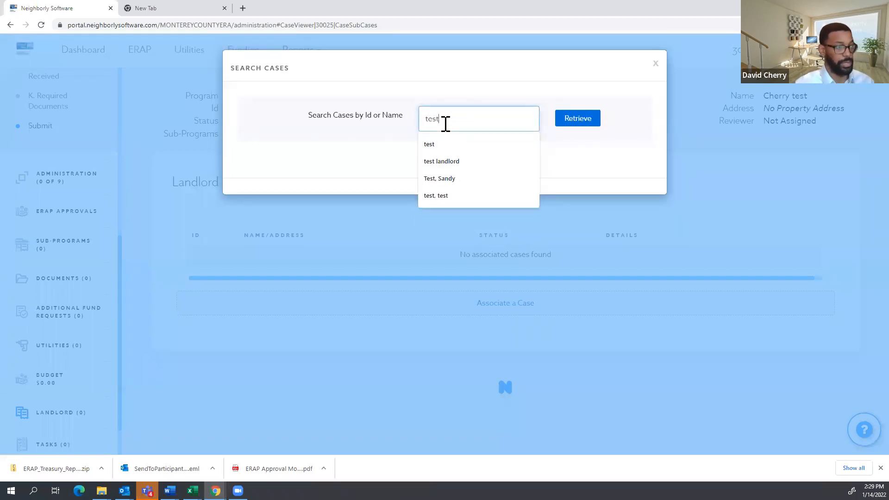
{"action": "left_click", "coordinate": [574, 121]}
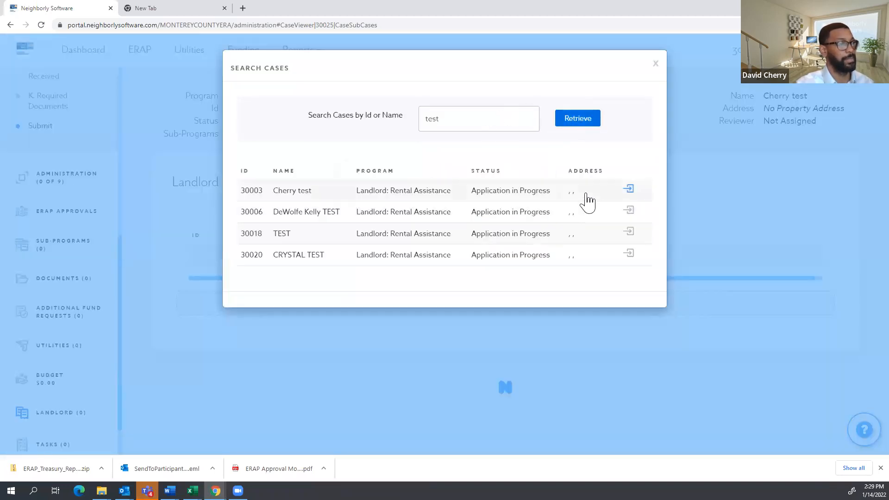
{"action": "left_click", "coordinate": [629, 190]}
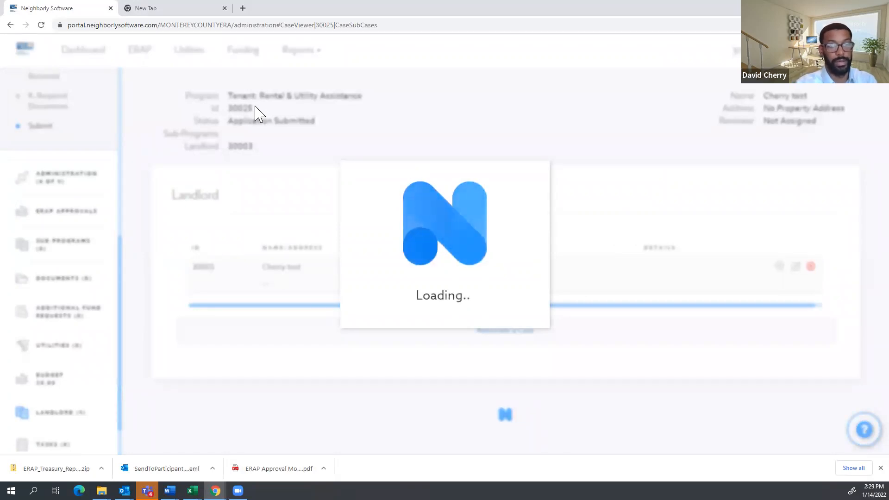
{"action": "left_click_drag", "start_coordinate": [252, 139], "coordinate": [199, 145]}
{"action": "left_click", "coordinate": [252, 149]}
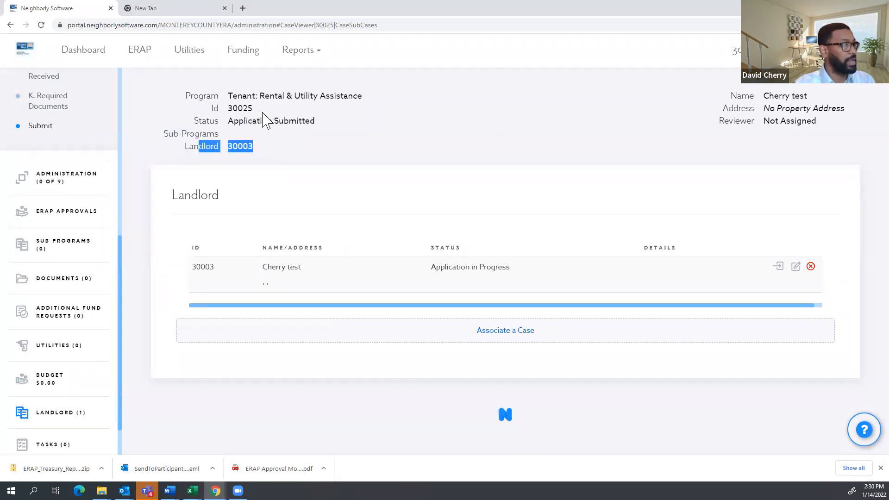
{"action": "scroll", "coordinate": [69, 324], "scroll_direction": "up", "scroll_amount": 2}
Enter the November 2020 current approval amount on case 30025's ERAP Approvals.
{"action": "left_click", "coordinate": [71, 310]}
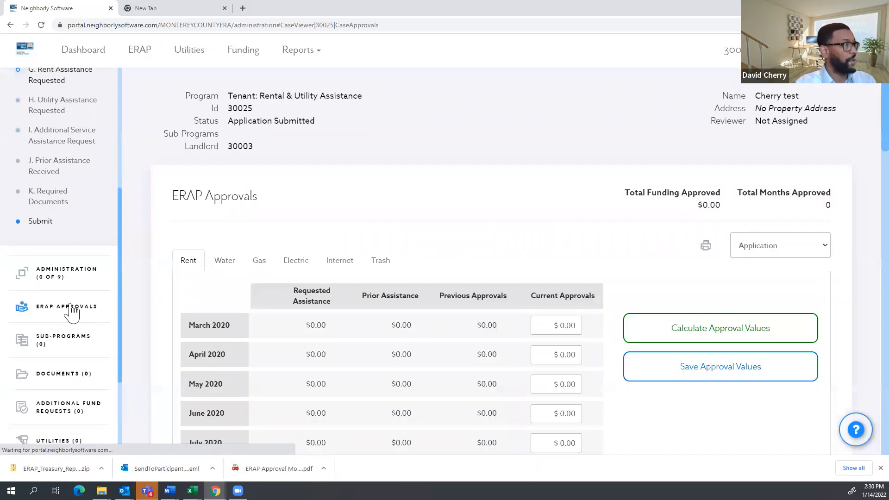
{"action": "scroll", "coordinate": [356, 278], "scroll_direction": "down", "scroll_amount": 4}
{"action": "scroll", "coordinate": [299, 365], "scroll_direction": "up", "scroll_amount": 1}
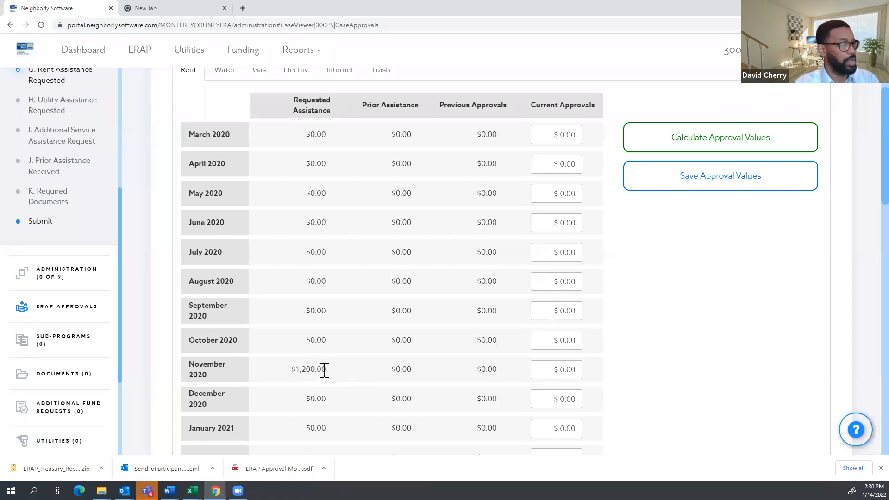
{"action": "left_click", "coordinate": [551, 369]}
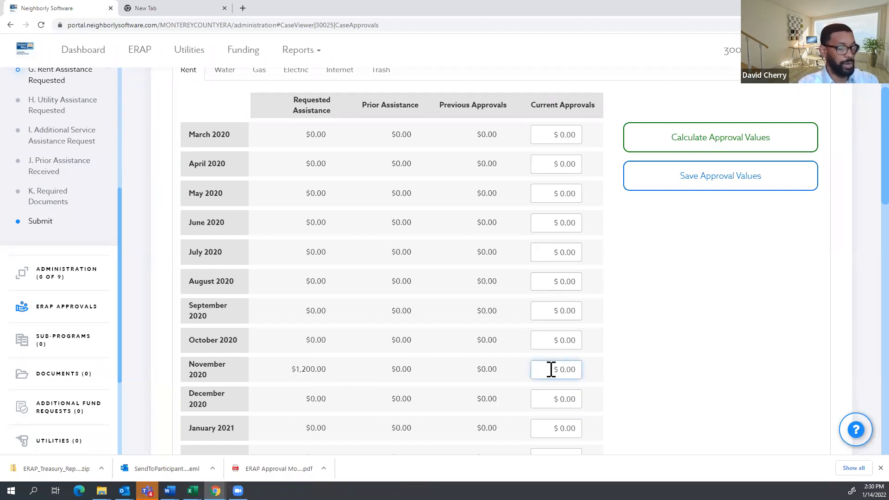
{"action": "left_click", "coordinate": [661, 337]}
{"action": "scroll", "coordinate": [596, 336], "scroll_direction": "down", "scroll_amount": 15}
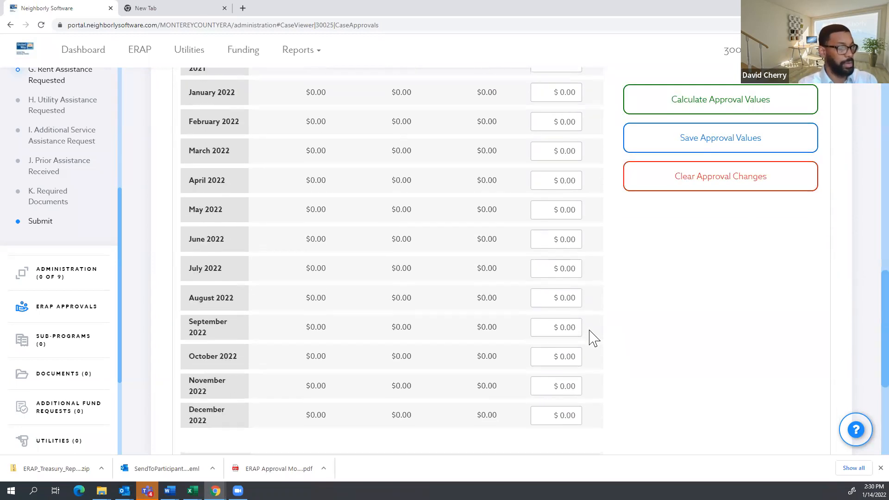
{"action": "scroll", "coordinate": [594, 337], "scroll_direction": "down", "scroll_amount": 5}
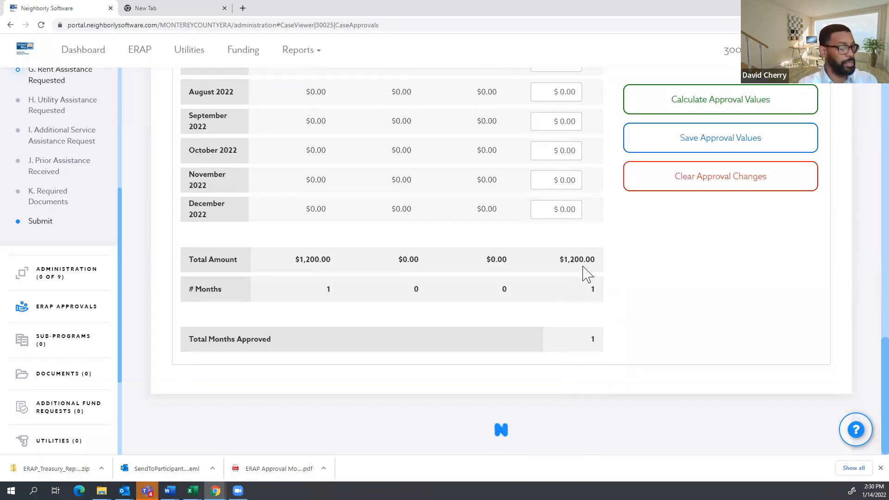
{"action": "scroll", "coordinate": [648, 282], "scroll_direction": "up", "scroll_amount": 20}
{"action": "scroll", "coordinate": [710, 278], "scroll_direction": "up", "scroll_amount": 3}
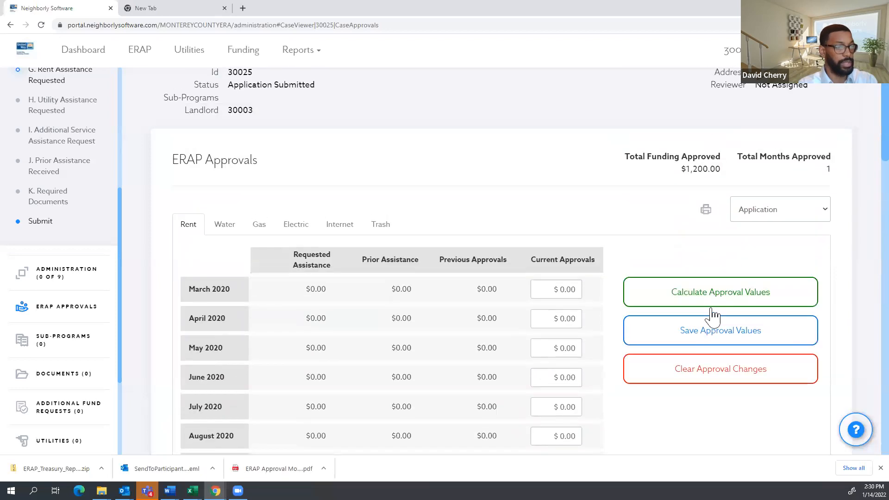
Save the approval values, confirming $1,200.00 for 1 month in the header.
{"action": "left_click", "coordinate": [708, 330]}
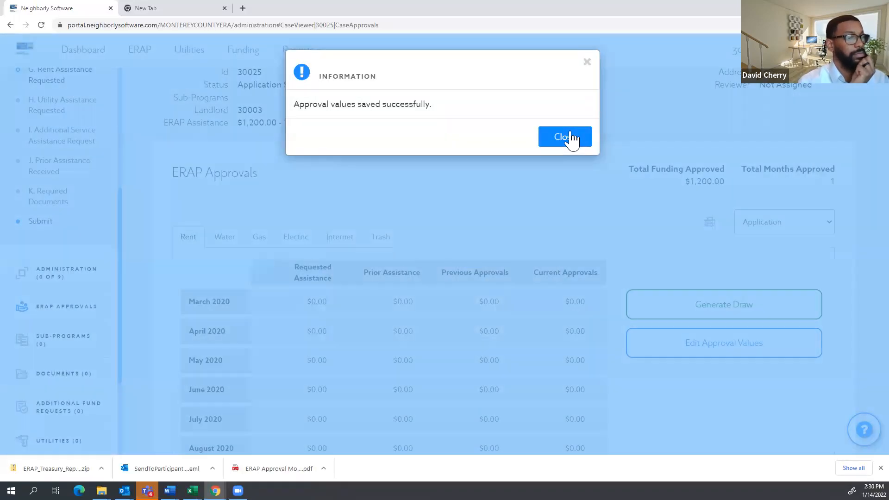
{"action": "left_click", "coordinate": [572, 139]}
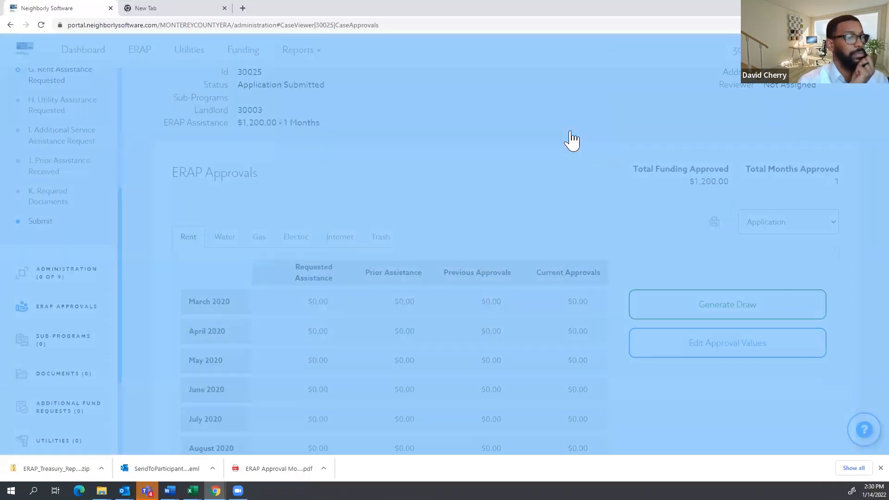
{"action": "left_click_drag", "start_coordinate": [242, 123], "coordinate": [242, 131]}
{"action": "left_click", "coordinate": [528, 178]}
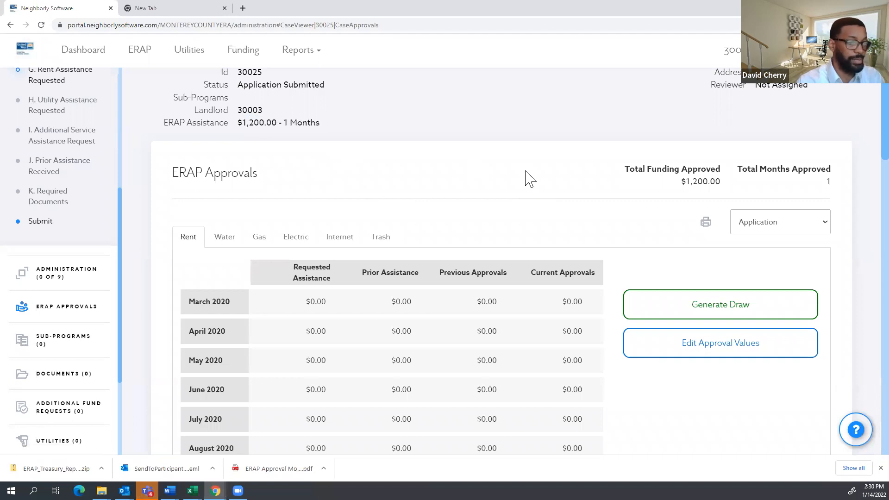
{"action": "left_click", "coordinate": [695, 317]}
{"action": "scroll", "coordinate": [644, 176], "scroll_direction": "down", "scroll_amount": 1}
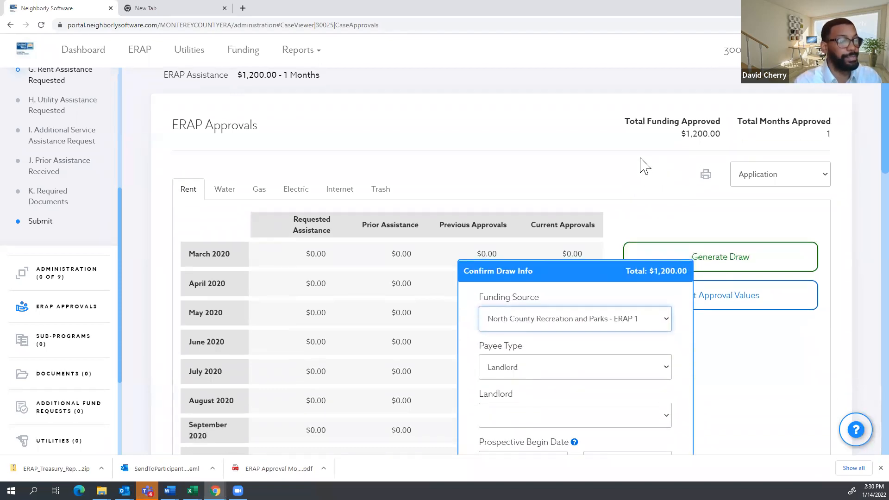
{"action": "scroll", "coordinate": [644, 167], "scroll_direction": "down", "scroll_amount": 2}
{"action": "left_click", "coordinate": [630, 226]}
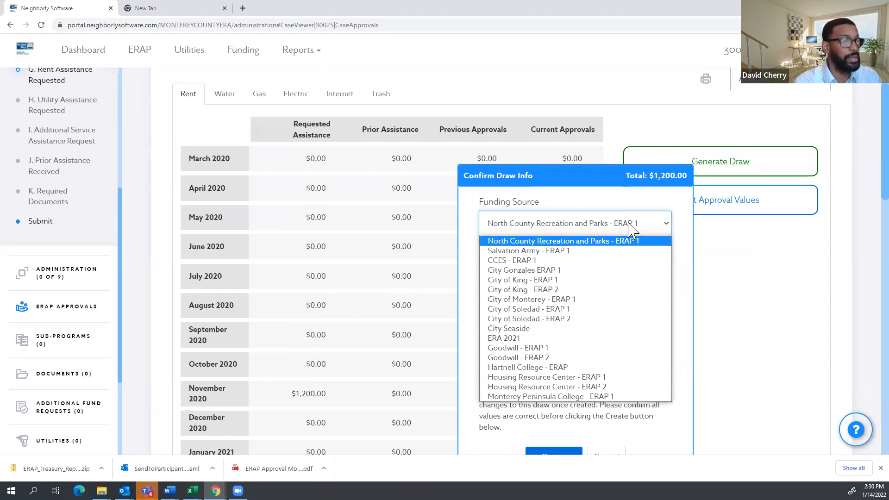
{"action": "left_click", "coordinate": [586, 250]}
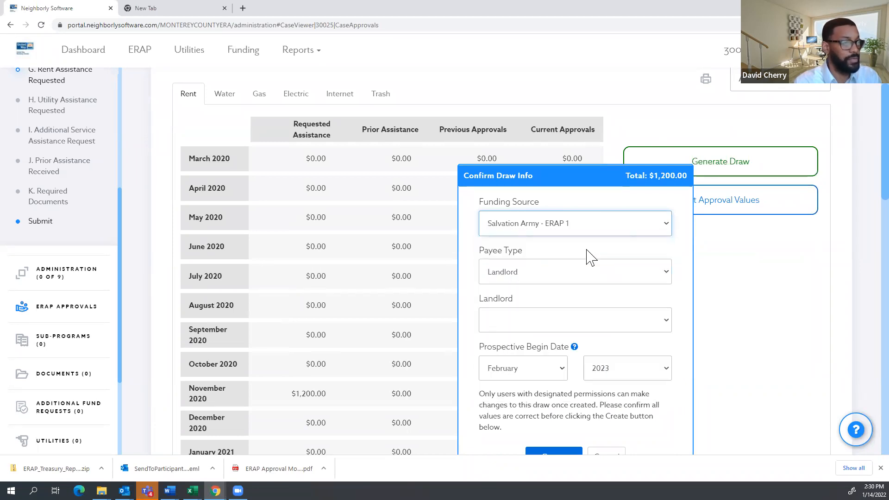
{"action": "left_click", "coordinate": [518, 272]}
{"action": "left_click", "coordinate": [528, 254]}
{"action": "left_click", "coordinate": [528, 277]}
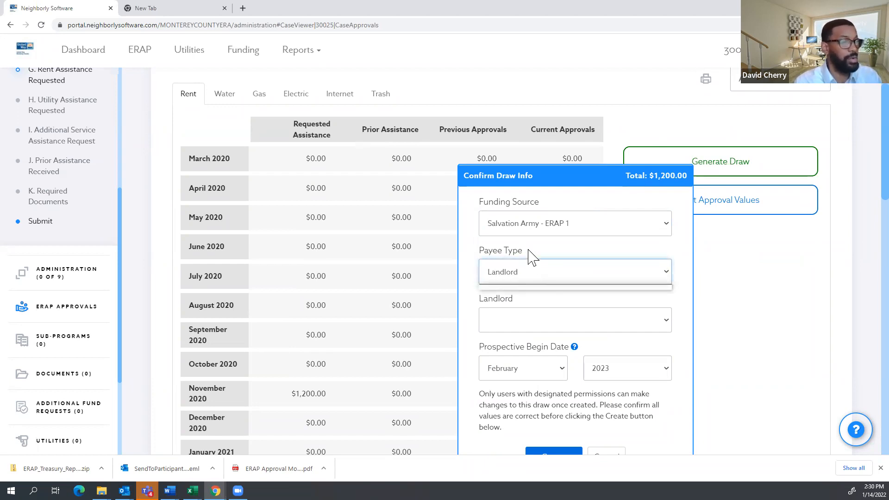
{"action": "left_click", "coordinate": [543, 327]}
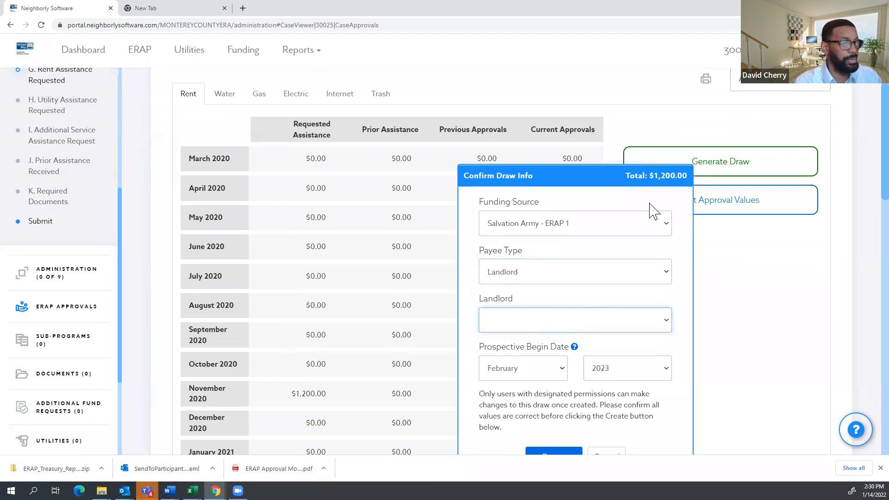
{"action": "left_click", "coordinate": [748, 274]}
{"action": "scroll", "coordinate": [463, 250], "scroll_direction": "up", "scroll_amount": 4}
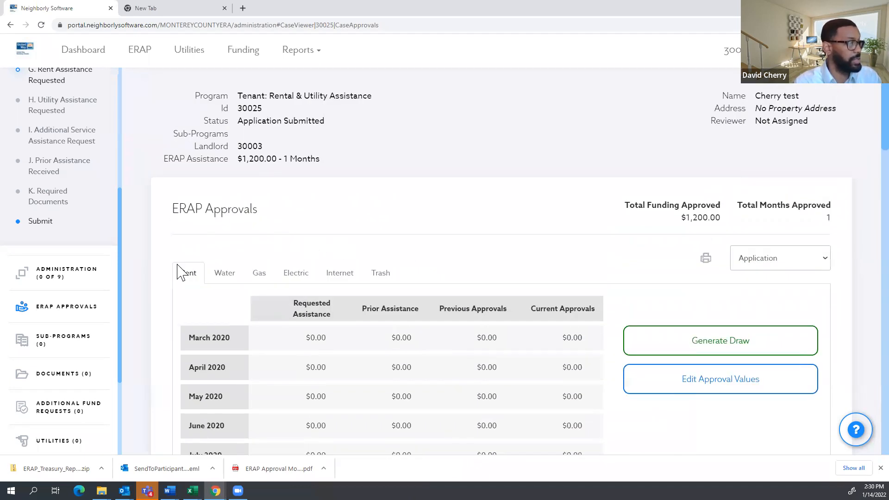
{"action": "scroll", "coordinate": [78, 373], "scroll_direction": "down", "scroll_amount": 1}
{"action": "scroll", "coordinate": [74, 372], "scroll_direction": "down", "scroll_amount": 1}
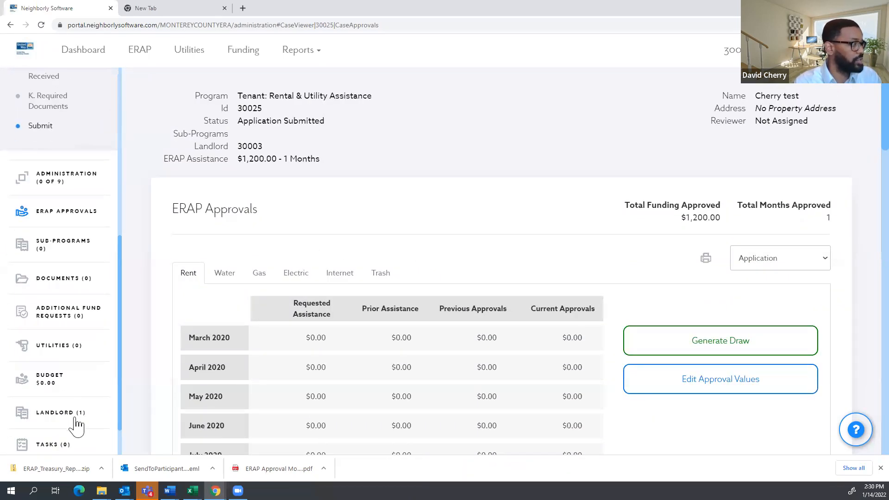
Start a new draw for case 30025, keeping Landlord as the payee type.
{"action": "left_click", "coordinate": [216, 213]}
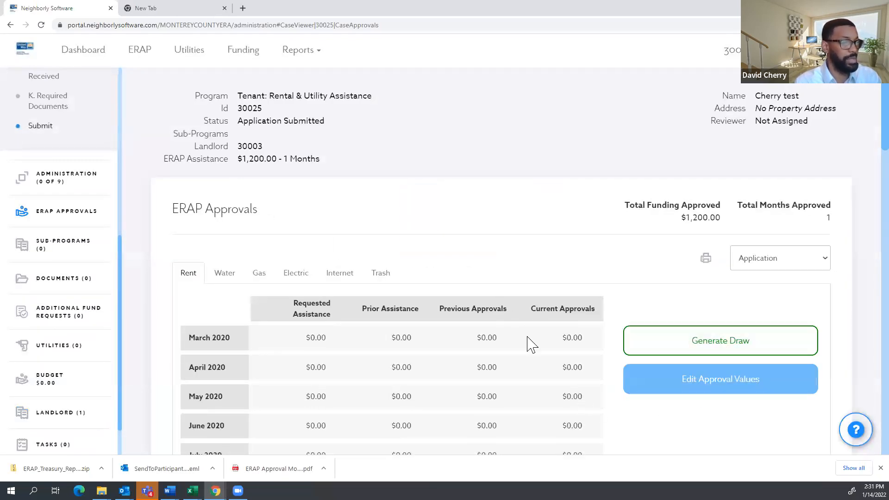
{"action": "scroll", "coordinate": [581, 248], "scroll_direction": "down", "scroll_amount": 1}
{"action": "left_click", "coordinate": [710, 289]}
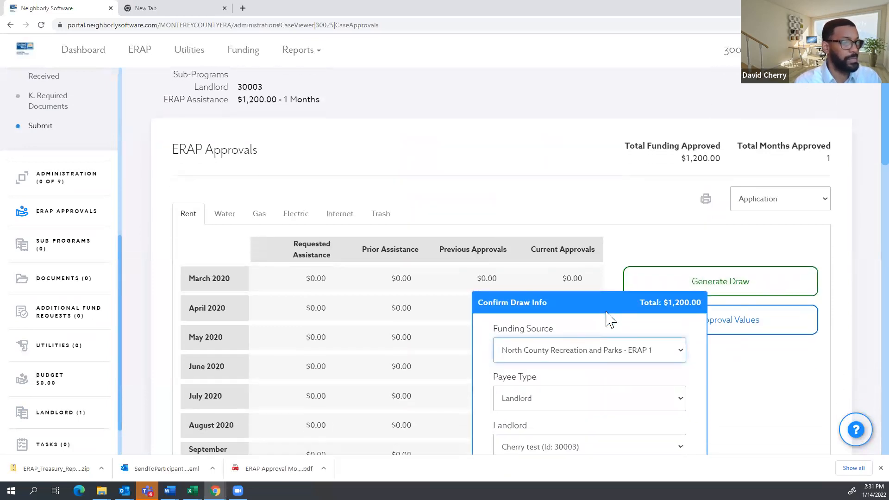
{"action": "scroll", "coordinate": [609, 319], "scroll_direction": "down", "scroll_amount": 3}
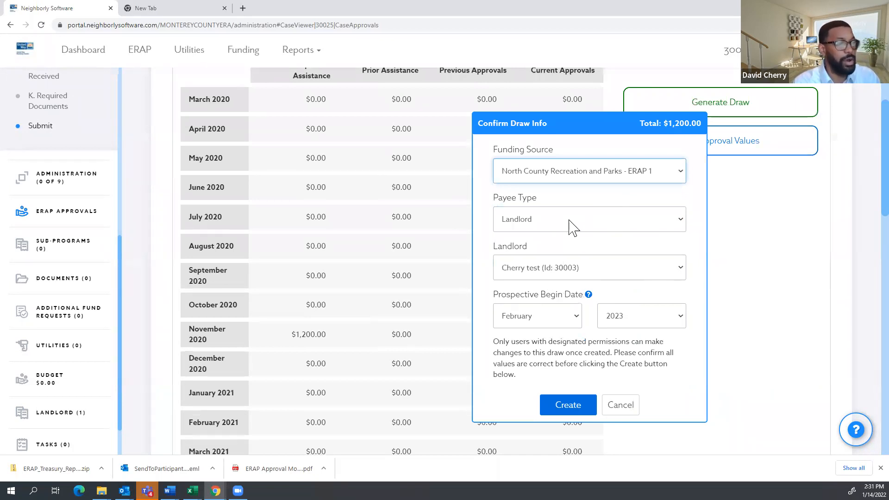
{"action": "left_click", "coordinate": [573, 226]}
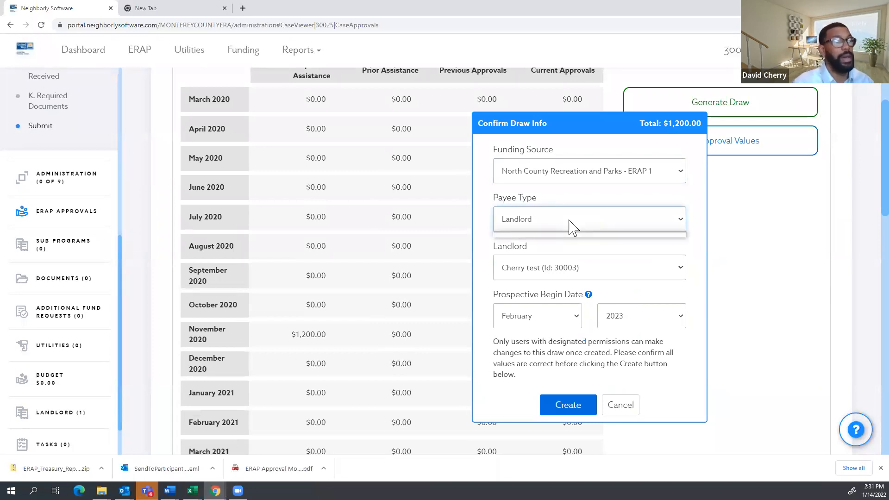
{"action": "left_click", "coordinate": [545, 223]}
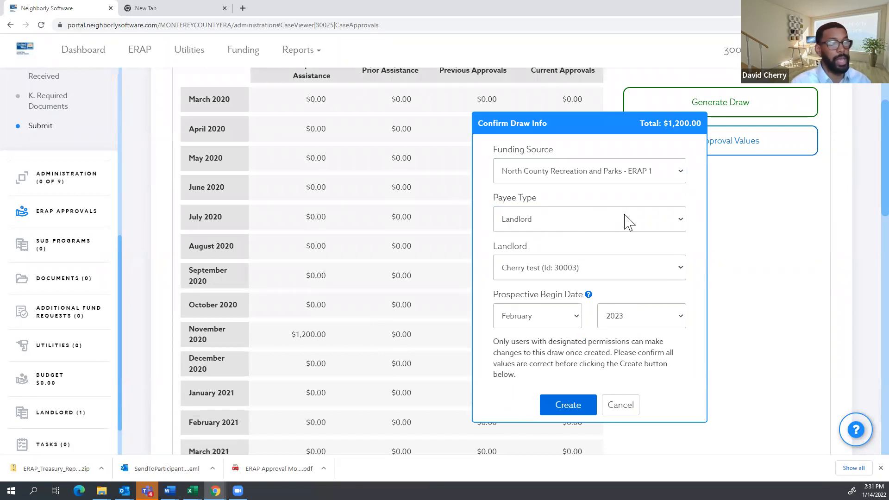
{"action": "left_click", "coordinate": [643, 228]}
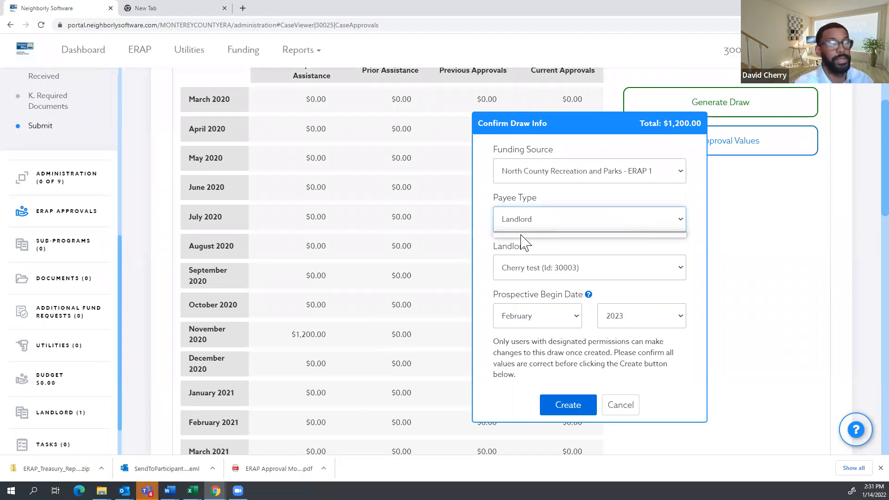
{"action": "left_click", "coordinate": [688, 195]}
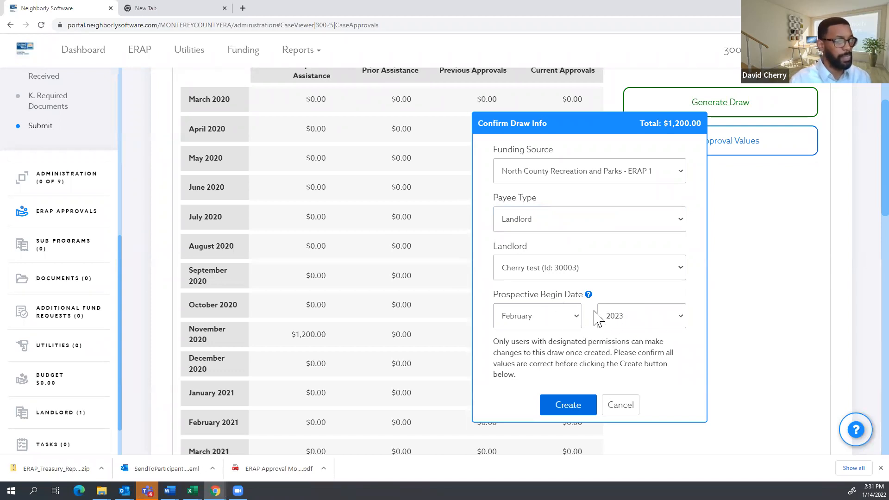
Set the draw's begin date to February 2022 and create the $1,200.00 draw.
{"action": "left_click", "coordinate": [537, 319]}
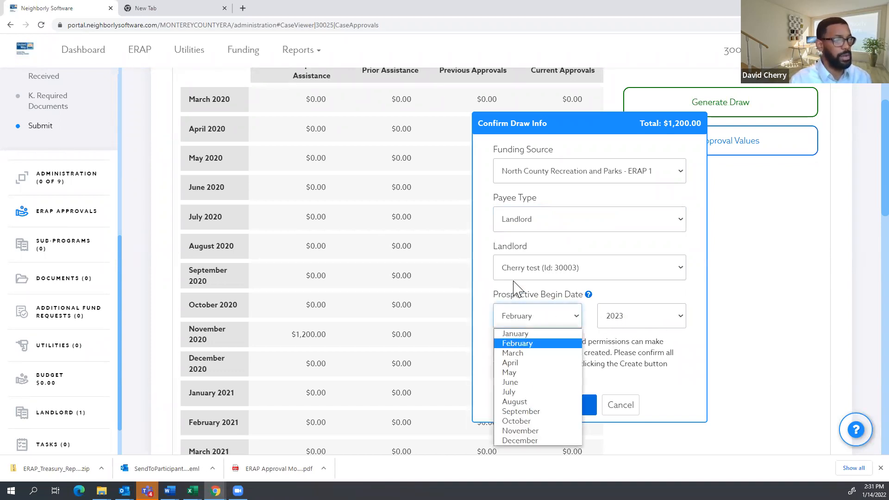
{"action": "left_click", "coordinate": [517, 307]}
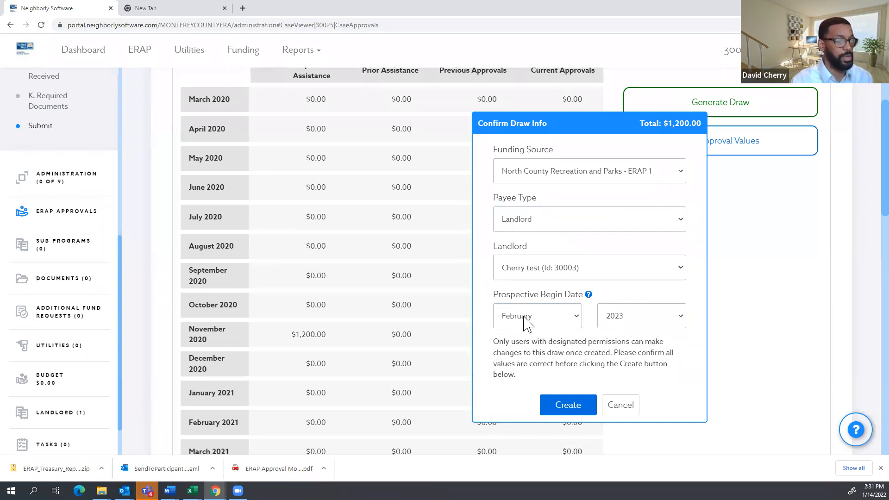
{"action": "left_click", "coordinate": [626, 327]}
{"action": "left_click", "coordinate": [627, 353]}
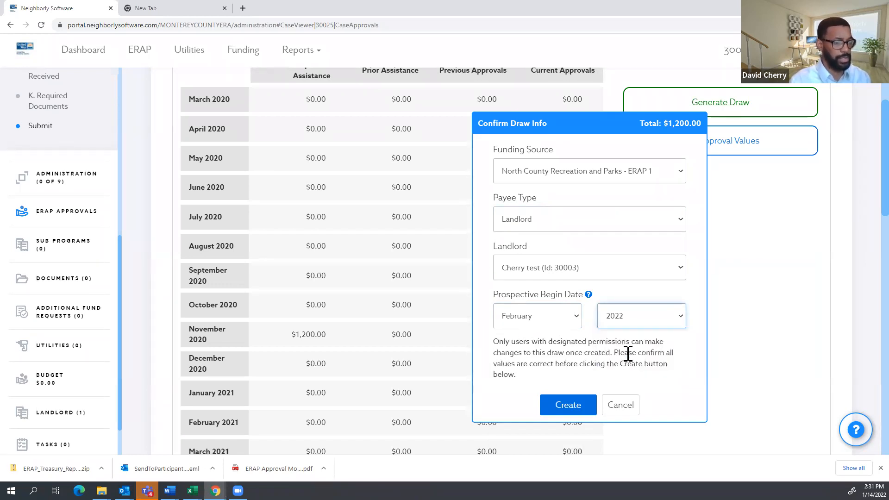
{"action": "left_click", "coordinate": [580, 409]}
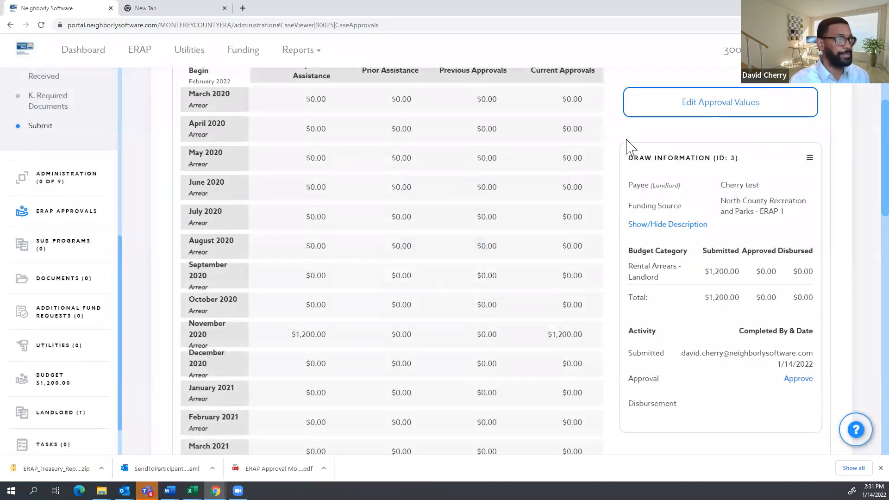
{"action": "scroll", "coordinate": [489, 289], "scroll_direction": "down", "scroll_amount": 4}
{"action": "scroll", "coordinate": [489, 282], "scroll_direction": "up", "scroll_amount": 9}
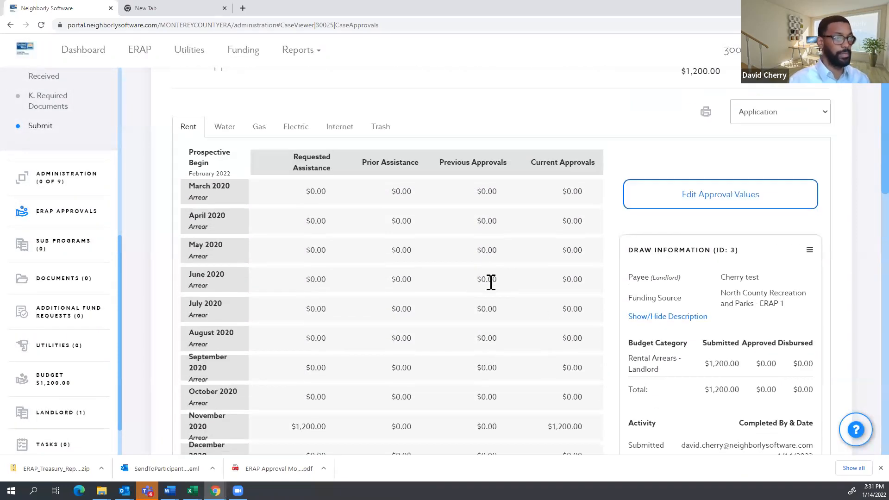
{"action": "scroll", "coordinate": [671, 252], "scroll_direction": "down", "scroll_amount": 5}
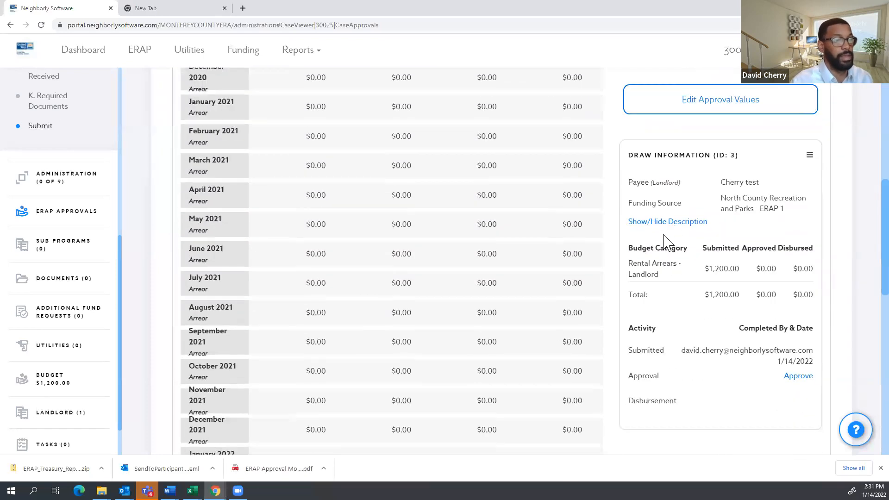
Check the dashboard's pending draw approvals for case 30025's new $1,200.00 draw.
{"action": "left_click", "coordinate": [90, 56]}
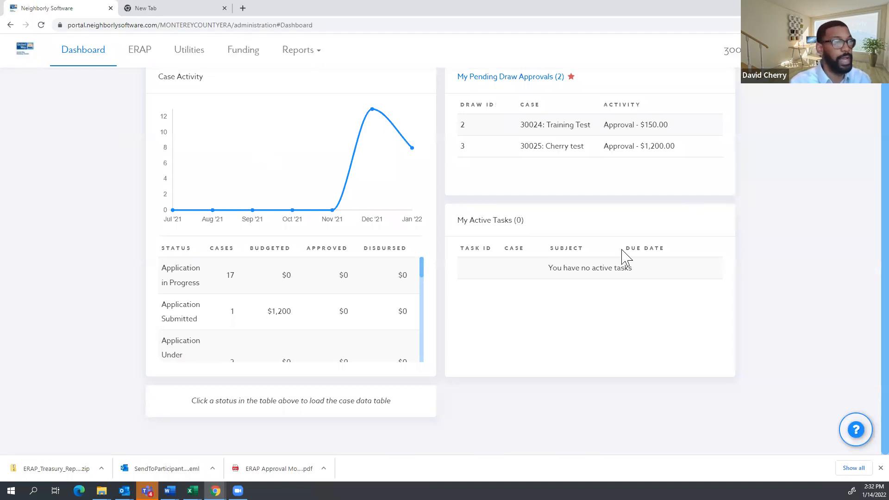
{"action": "scroll", "coordinate": [647, 252], "scroll_direction": "up", "scroll_amount": 1}
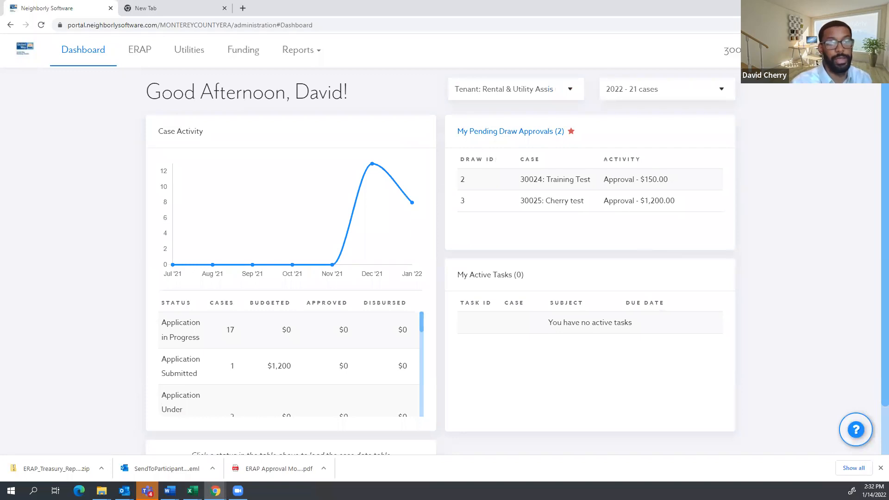
{"action": "key", "text": "alt+Tab"}
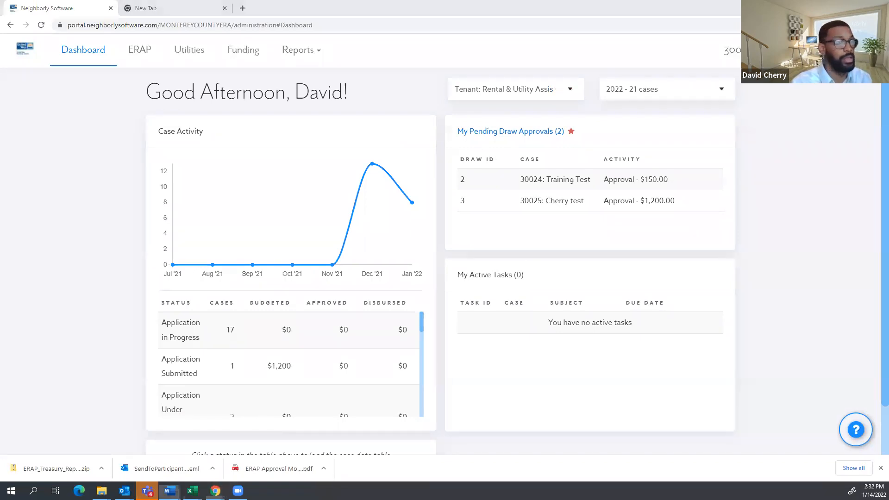
Maximize the Word ERAP process document and read its Draw Approver steps.
{"action": "left_click", "coordinate": [589, 109]}
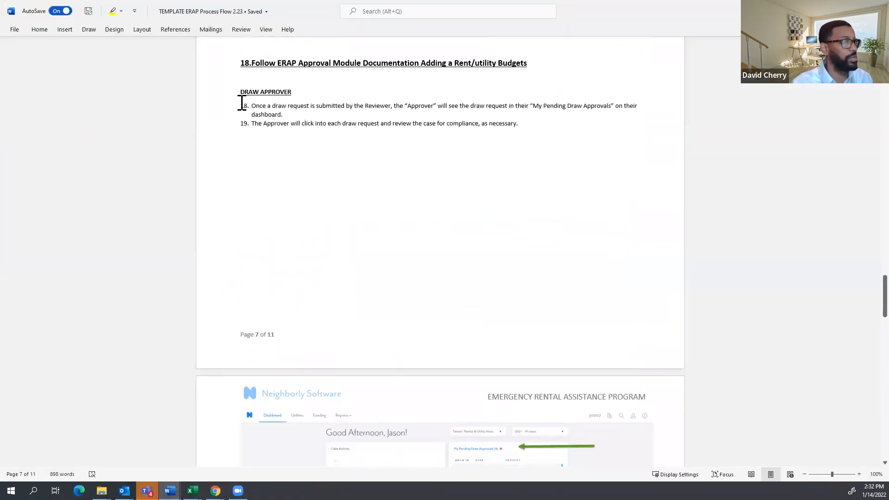
{"action": "scroll", "coordinate": [845, 109], "scroll_direction": "down", "scroll_amount": 3}
{"action": "scroll", "coordinate": [643, 205], "scroll_direction": "up", "scroll_amount": 2}
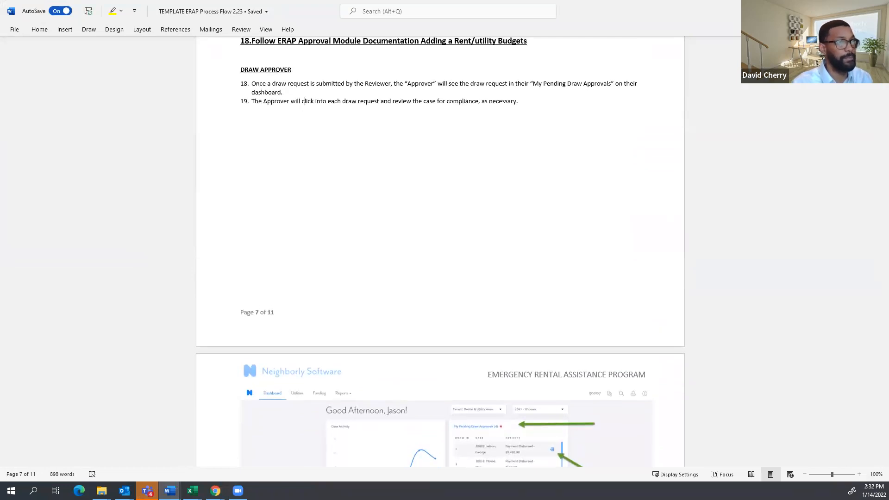
{"action": "key", "text": "alt+Tab"}
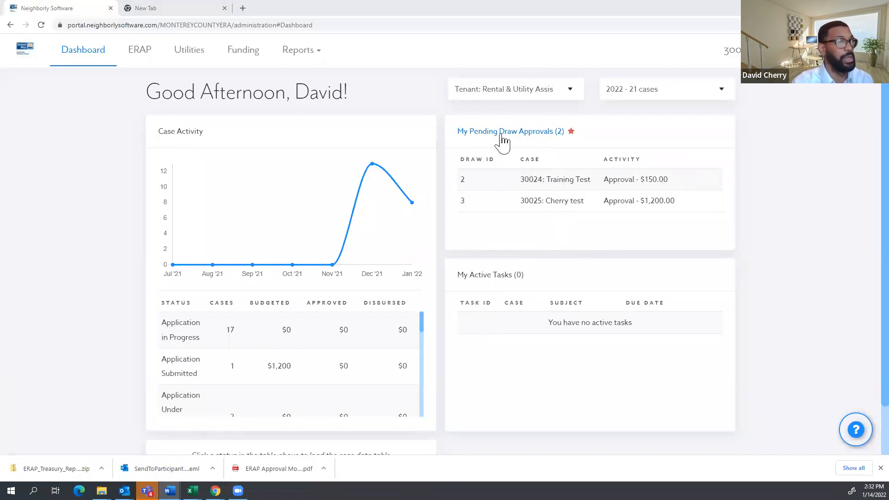
Review case 30025's pending $1,200.00 draw 3, then go back to the dashboard.
{"action": "scroll", "coordinate": [367, 99], "scroll_direction": "down", "scroll_amount": 1}
{"action": "scroll", "coordinate": [688, 190], "scroll_direction": "up", "scroll_amount": 1}
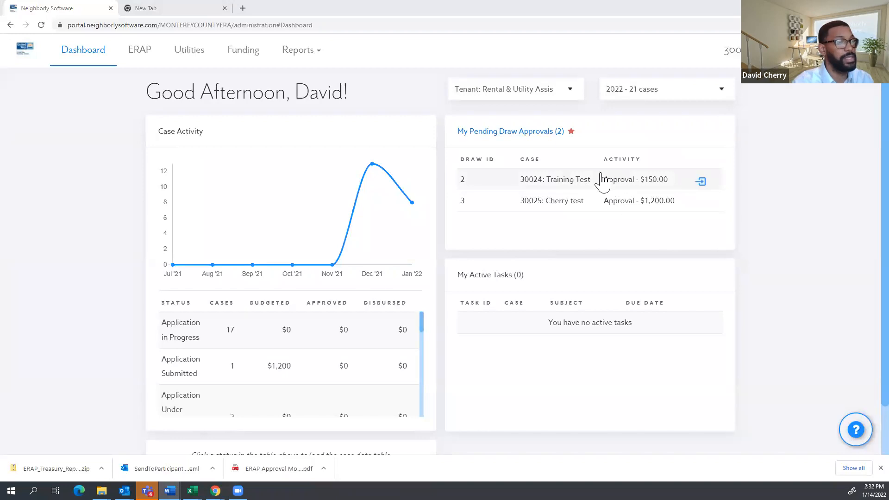
{"action": "left_click", "coordinate": [658, 211]}
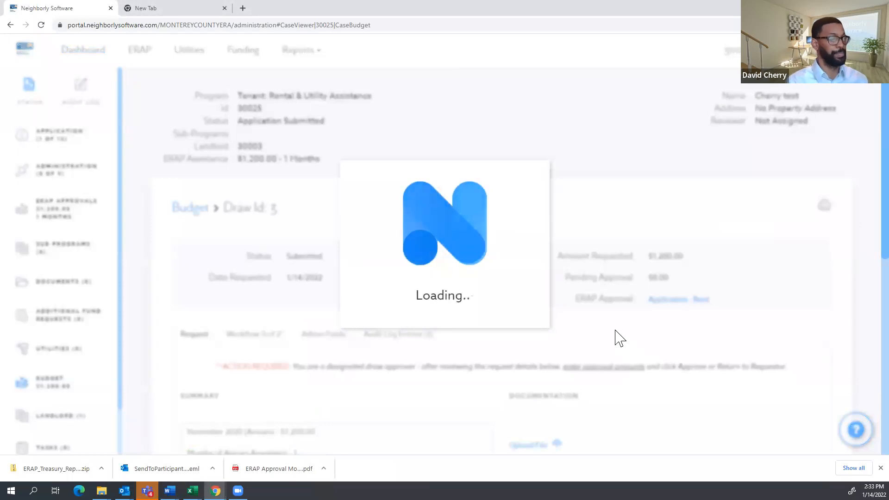
{"action": "scroll", "coordinate": [612, 345], "scroll_direction": "down", "scroll_amount": 6}
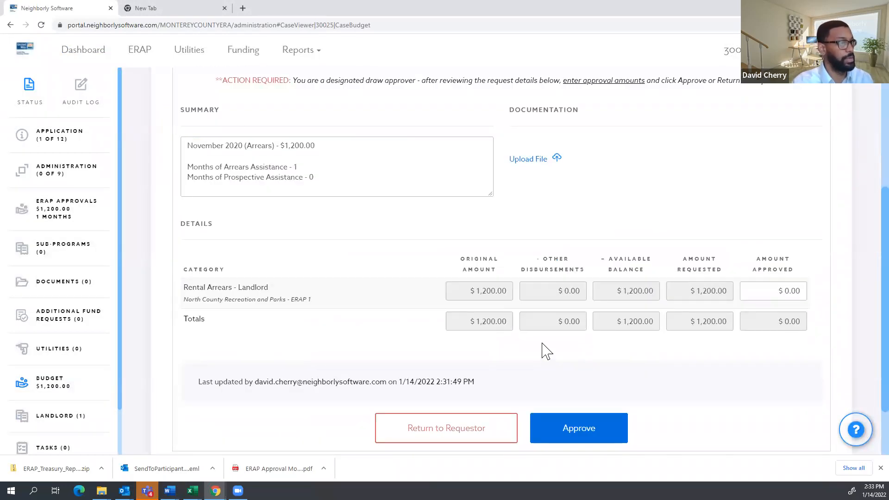
{"action": "scroll", "coordinate": [546, 352], "scroll_direction": "up", "scroll_amount": 4}
{"action": "scroll", "coordinate": [545, 354], "scroll_direction": "down", "scroll_amount": 5}
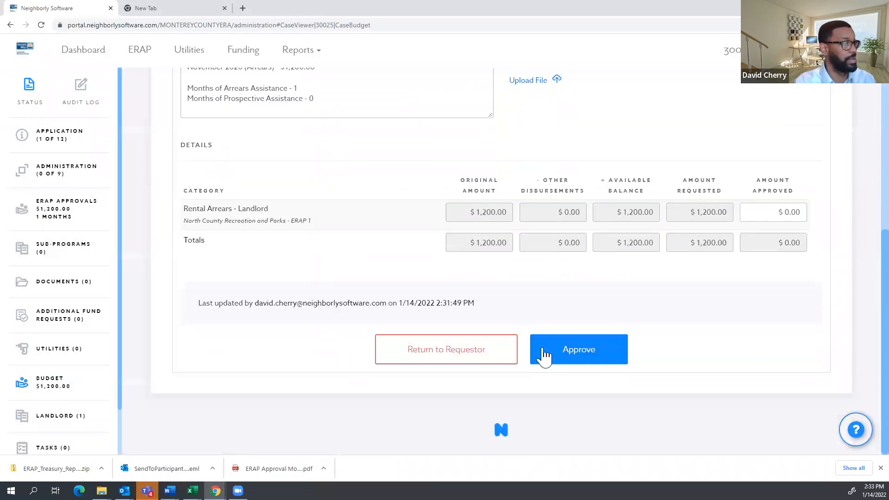
{"action": "scroll", "coordinate": [345, 276], "scroll_direction": "up", "scroll_amount": 8}
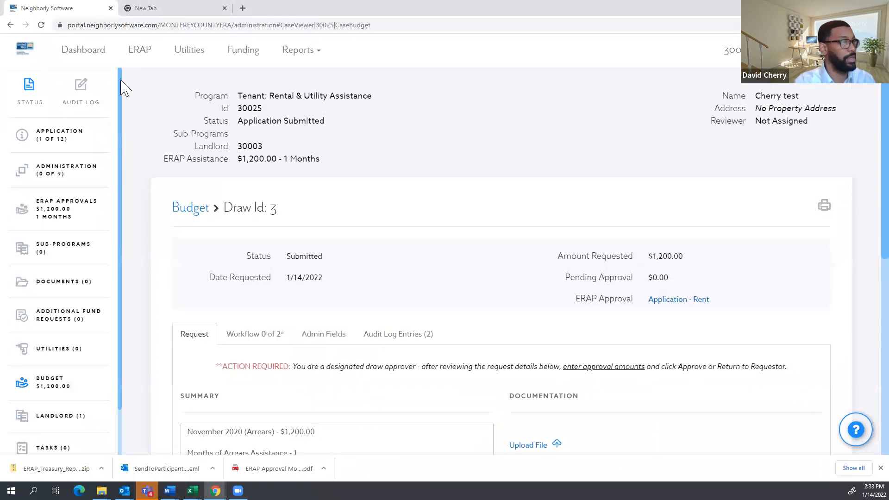
{"action": "left_click", "coordinate": [90, 63]}
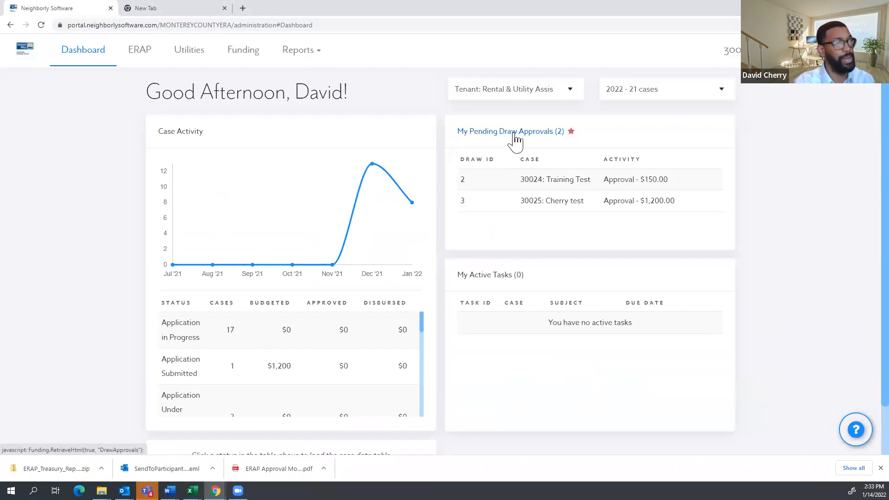
Retrieve pending draw approvals, then re-filter by the Salvation Army - ERAP 1 funding period.
{"action": "left_click", "coordinate": [514, 134]}
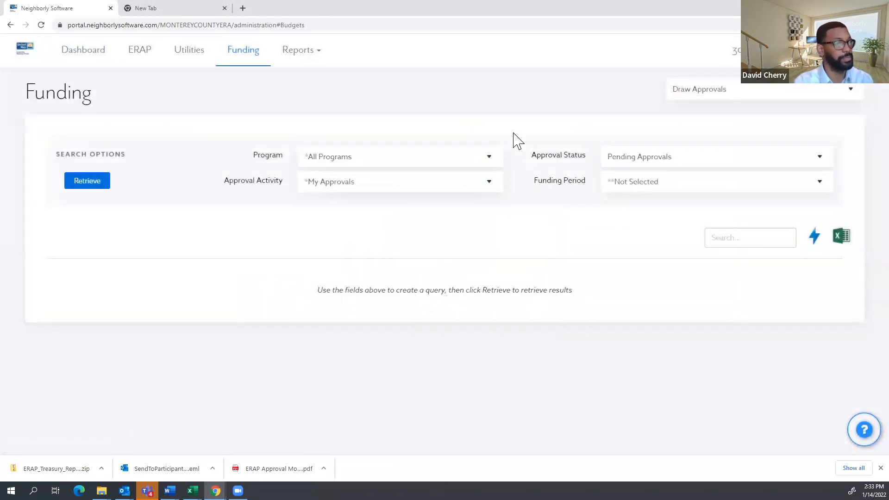
{"action": "left_click", "coordinate": [110, 188]}
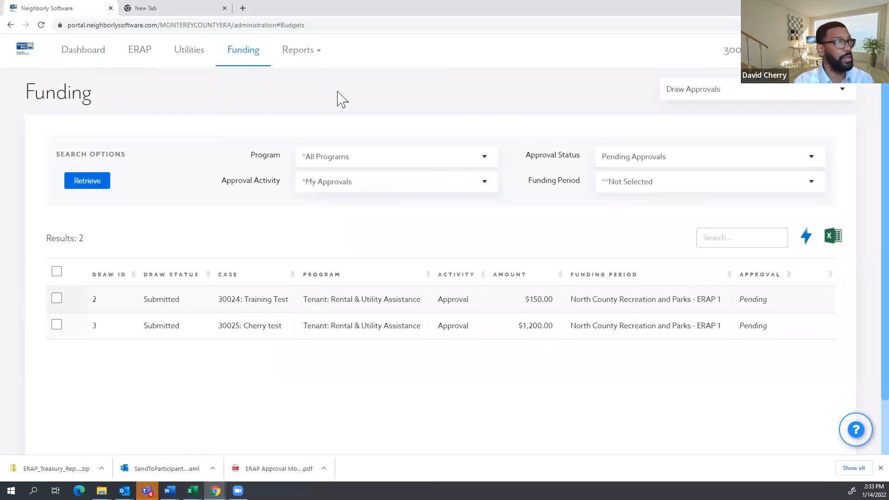
{"action": "left_click", "coordinate": [682, 191]}
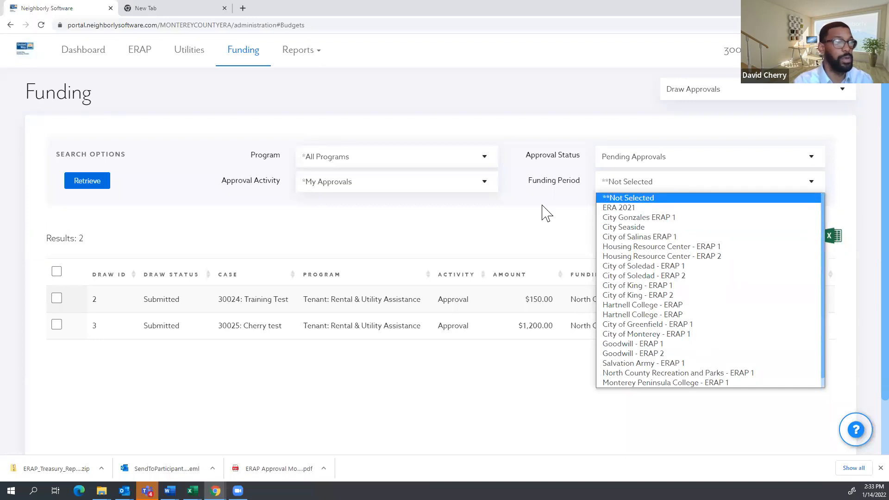
{"action": "left_click", "coordinate": [710, 198]}
{"action": "left_click", "coordinate": [700, 187]}
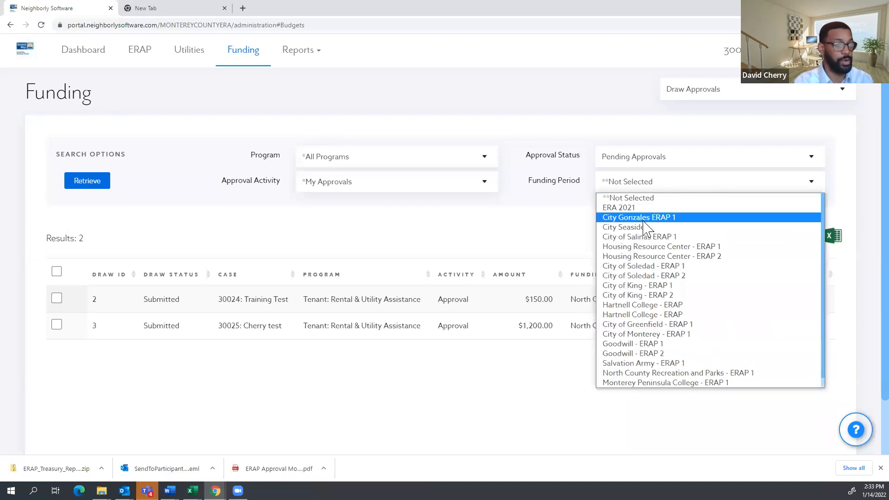
{"action": "left_click", "coordinate": [646, 362]}
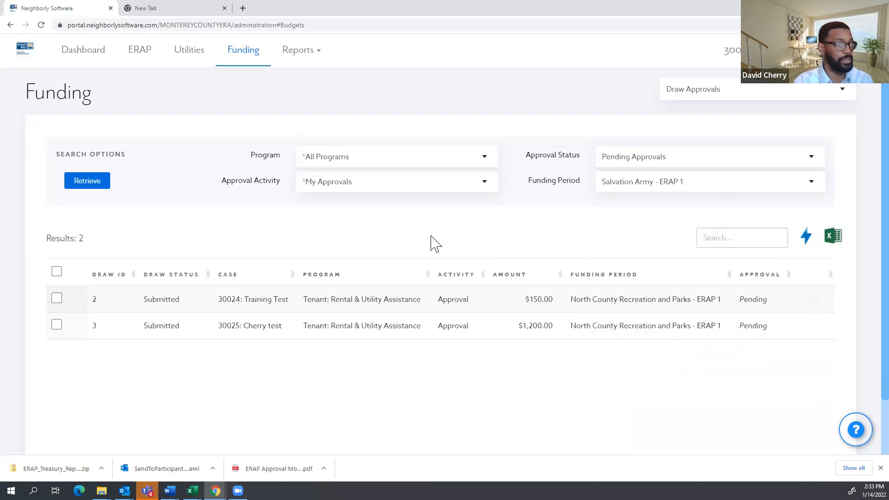
{"action": "left_click", "coordinate": [93, 183]}
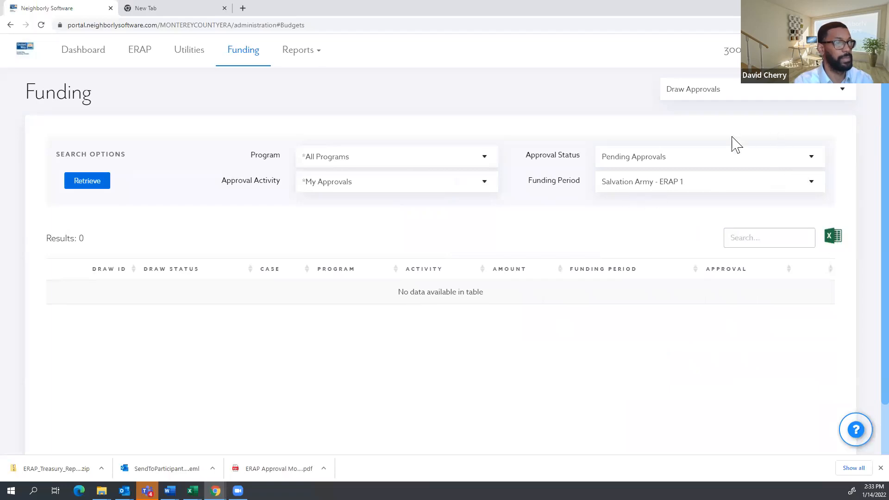
Keep Pending Approvals as the status and switch to the View Draws search.
{"action": "left_click", "coordinate": [710, 162]}
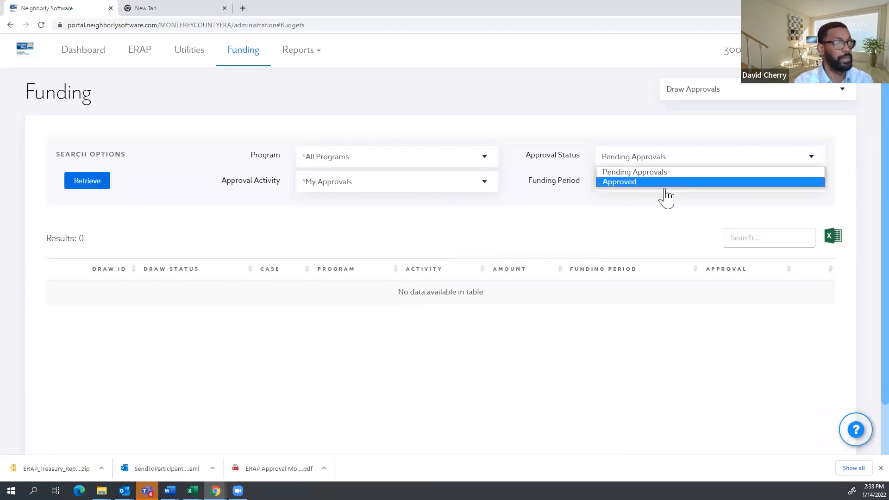
{"action": "left_click", "coordinate": [642, 236]}
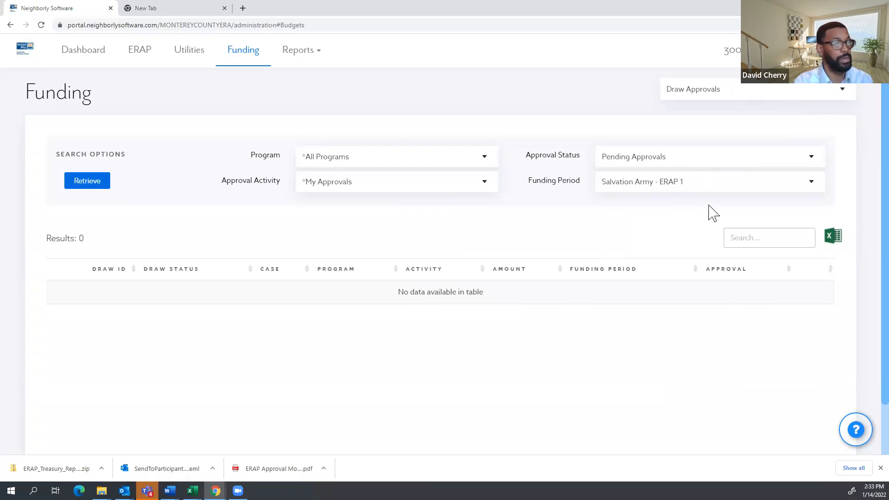
{"action": "left_click", "coordinate": [695, 90]}
{"action": "left_click", "coordinate": [708, 125]}
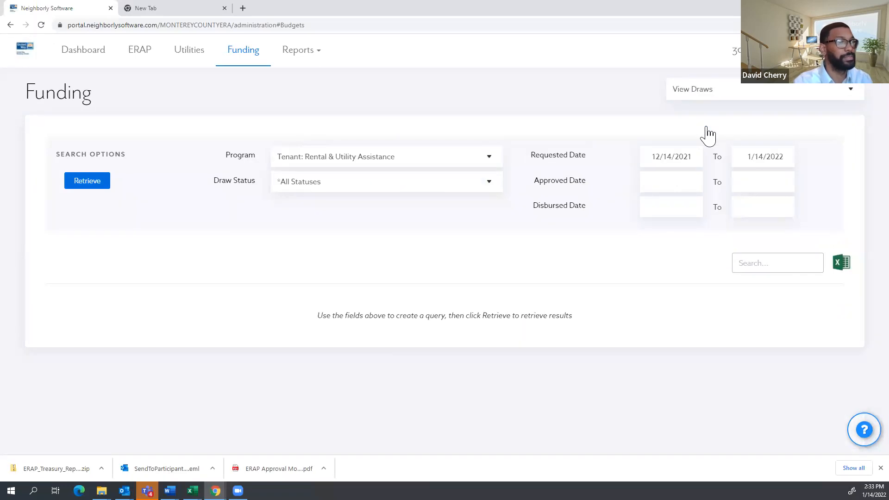
Retrieve Pending Approvals draws for the Salvation Army - ERAP 1 funding period, then return to the dashboard.
{"action": "left_click", "coordinate": [764, 97]}
{"action": "left_click", "coordinate": [718, 134]}
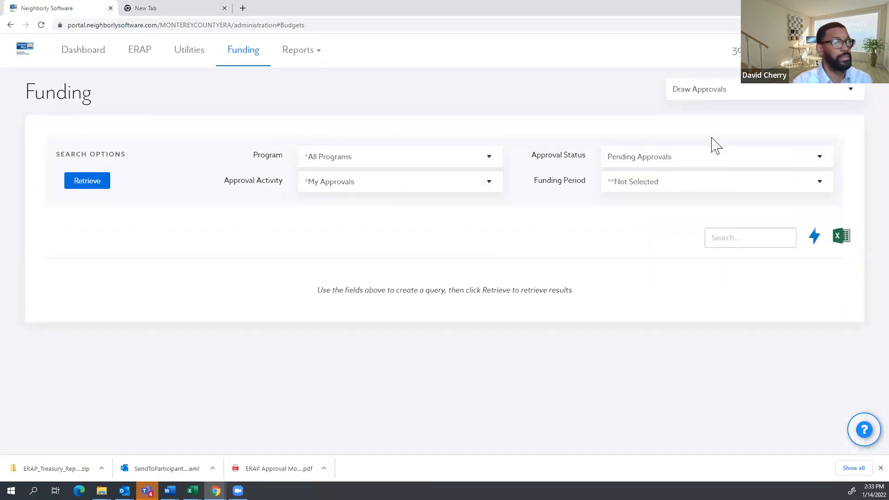
{"action": "left_click", "coordinate": [642, 166]}
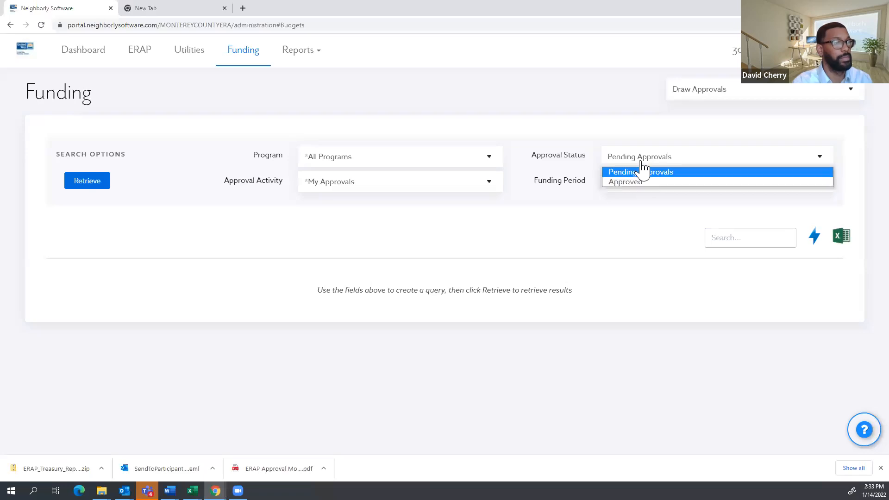
{"action": "left_click", "coordinate": [652, 185]}
{"action": "left_click", "coordinate": [652, 182]}
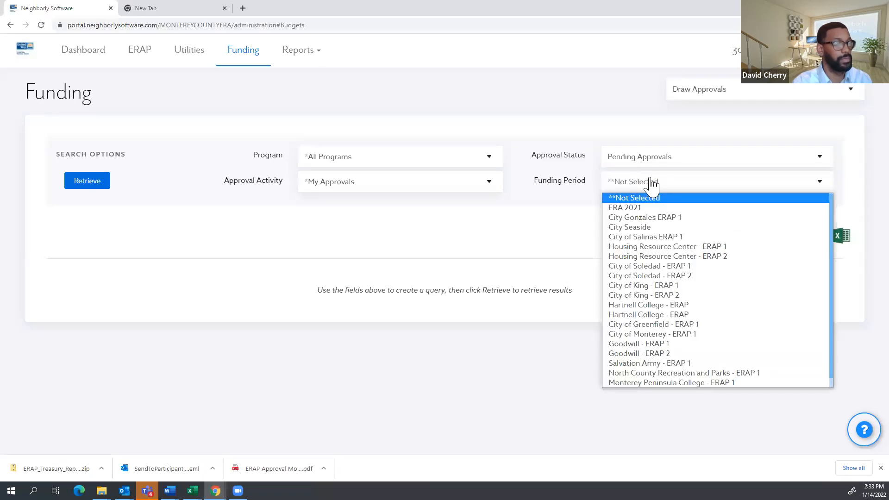
{"action": "left_click", "coordinate": [653, 363]}
{"action": "left_click", "coordinate": [96, 185]}
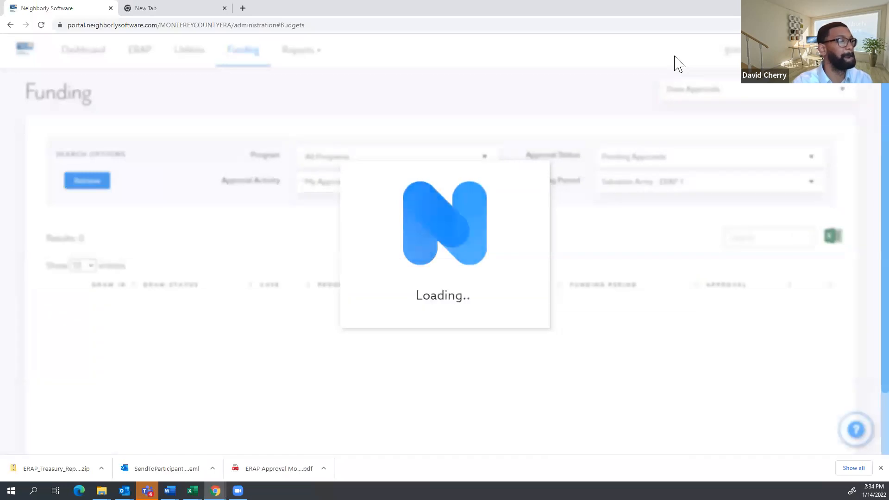
{"action": "left_click", "coordinate": [77, 53]}
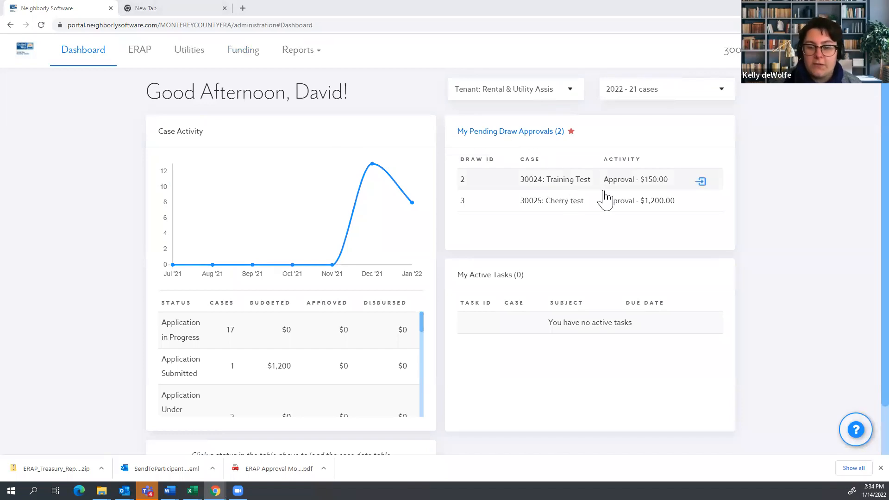
Open case 30025's pending $1,200 draw and review its ERAP approvals.
{"action": "left_click", "coordinate": [618, 211]}
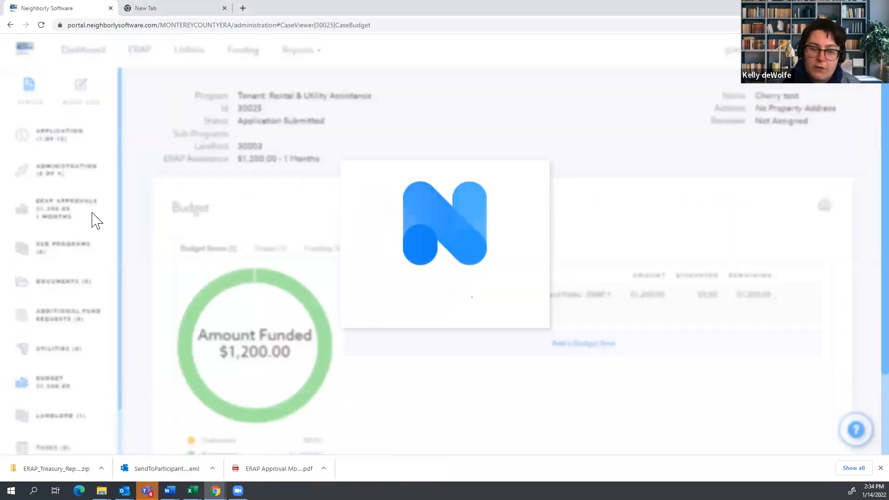
{"action": "left_click", "coordinate": [57, 217]}
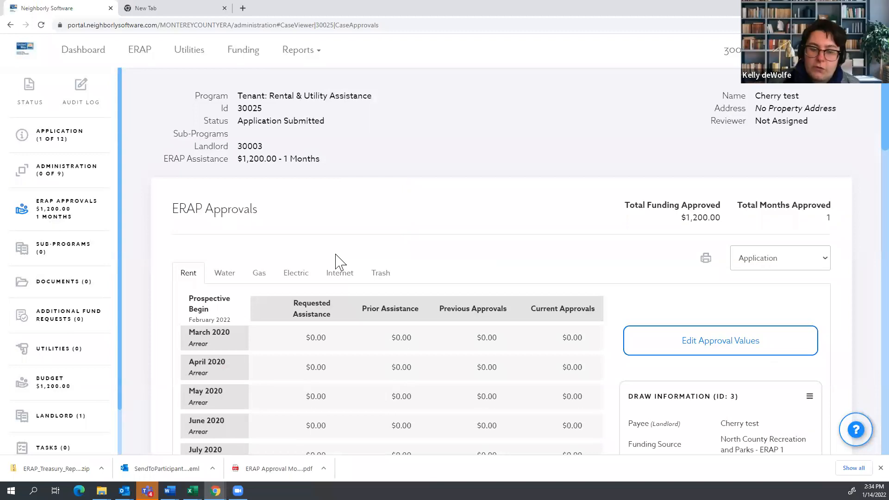
{"action": "scroll", "coordinate": [666, 433], "scroll_direction": "down", "scroll_amount": 2}
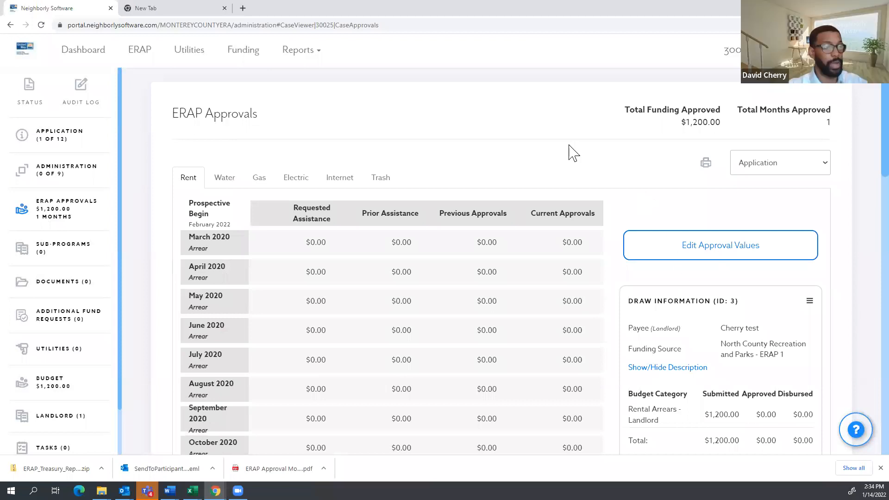
On the Funding page, rerun the draw approvals search and switch to the Funding Periods view.
{"action": "left_click", "coordinate": [229, 66]}
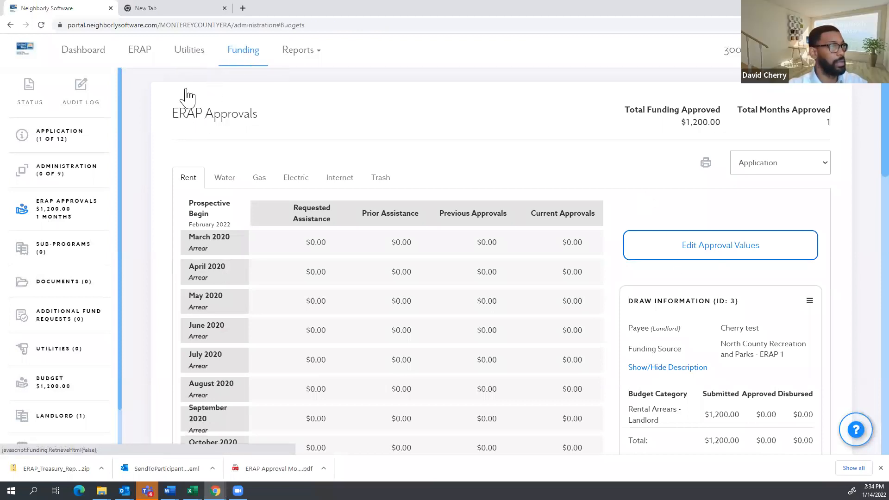
{"action": "left_click", "coordinate": [237, 60]}
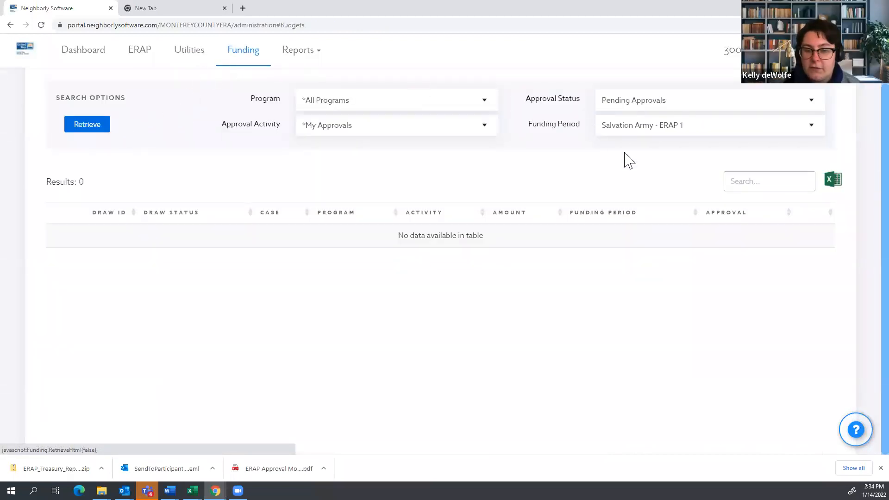
{"action": "left_click", "coordinate": [723, 92]}
{"action": "left_click", "coordinate": [722, 93]}
{"action": "left_click", "coordinate": [715, 94]}
{"action": "left_click", "coordinate": [705, 105]}
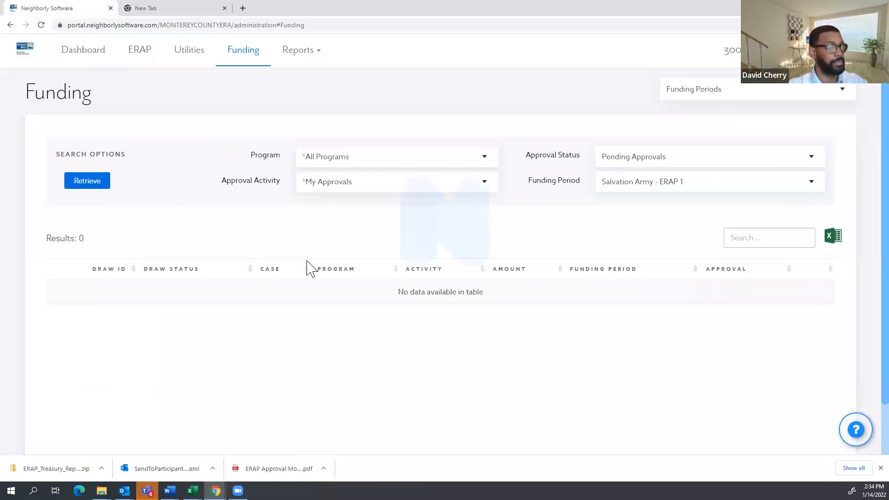
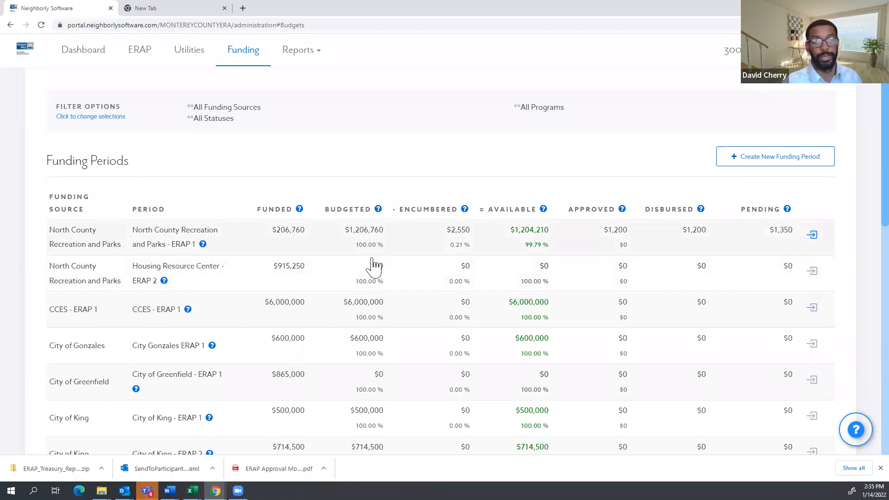
Open case 30025's record from the Funding Periods table, then return to the dashboard.
{"action": "scroll", "coordinate": [365, 323], "scroll_direction": "down", "scroll_amount": 2}
{"action": "scroll", "coordinate": [365, 322], "scroll_direction": "down", "scroll_amount": 10}
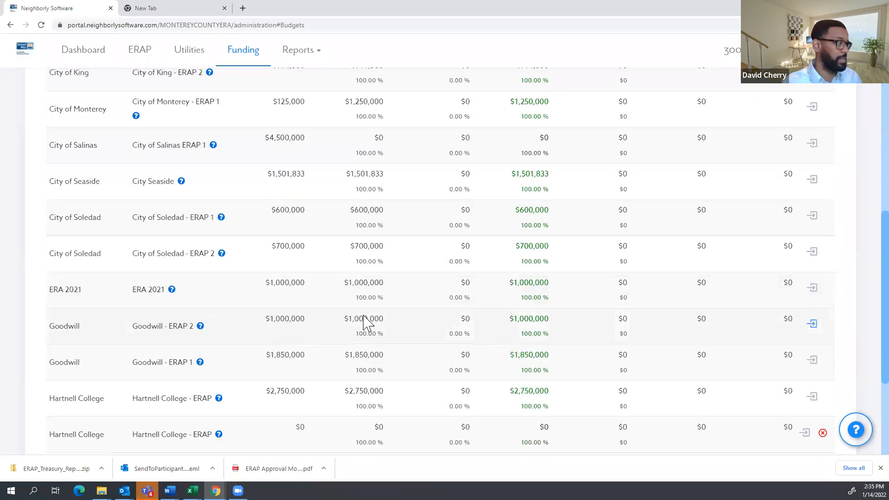
{"action": "scroll", "coordinate": [365, 322], "scroll_direction": "up", "scroll_amount": 12}
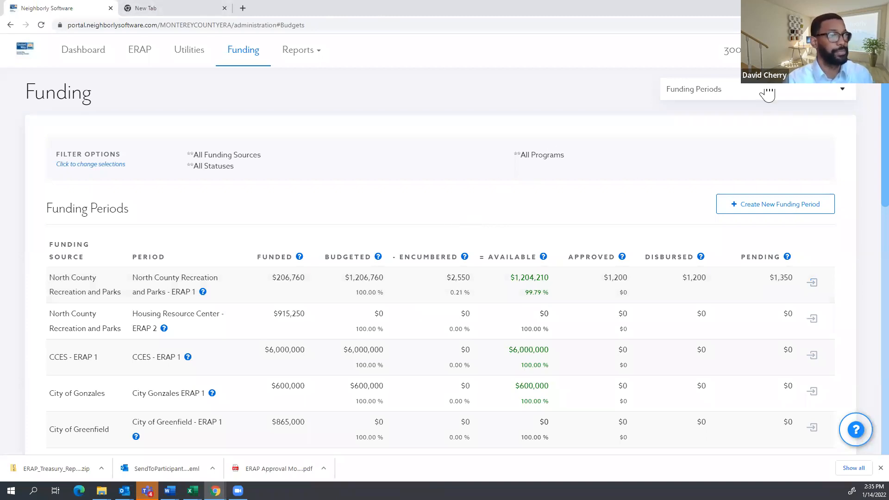
{"action": "left_click", "coordinate": [140, 50]}
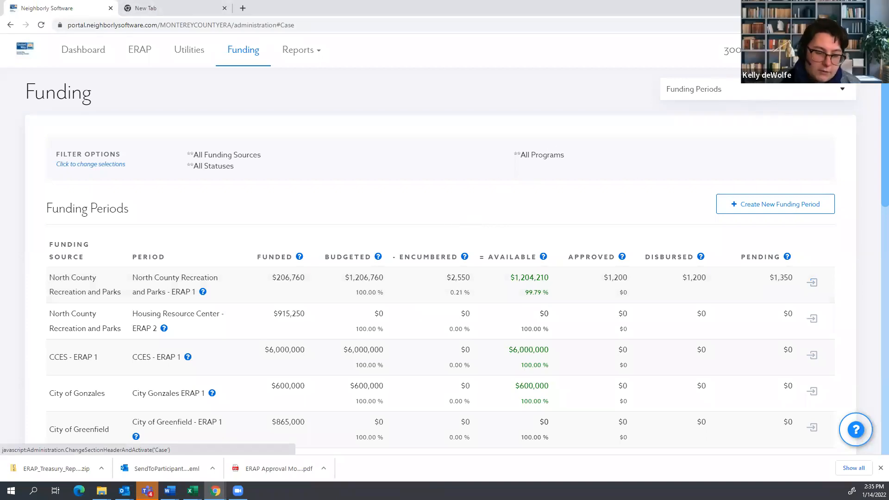
{"action": "scroll", "coordinate": [754, 301], "scroll_direction": "down", "scroll_amount": 3}
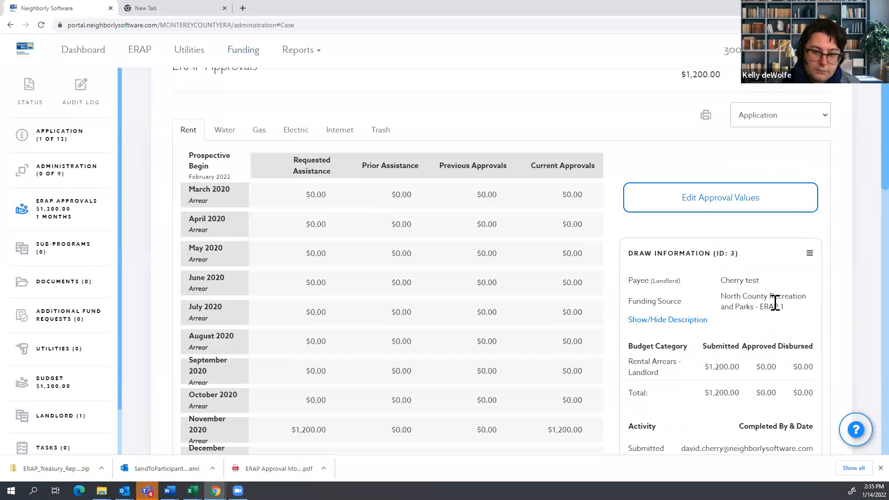
{"action": "scroll", "coordinate": [775, 301], "scroll_direction": "up", "scroll_amount": 3}
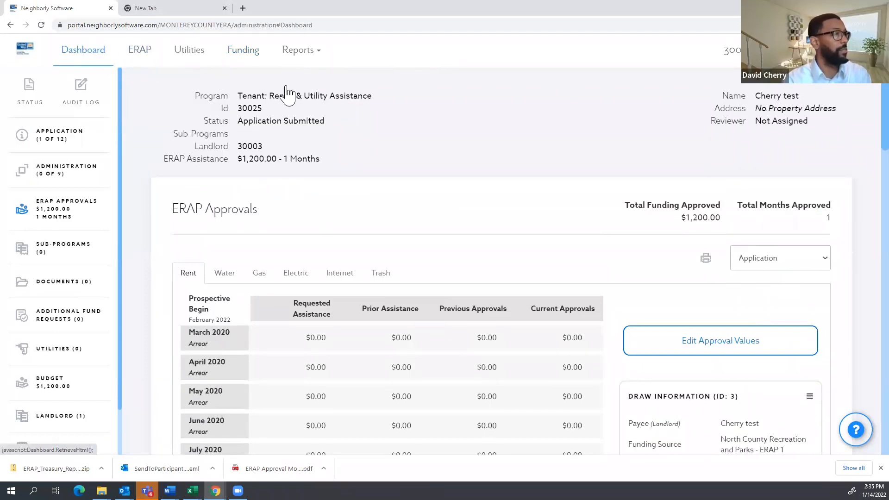
{"action": "left_click", "coordinate": [99, 52]}
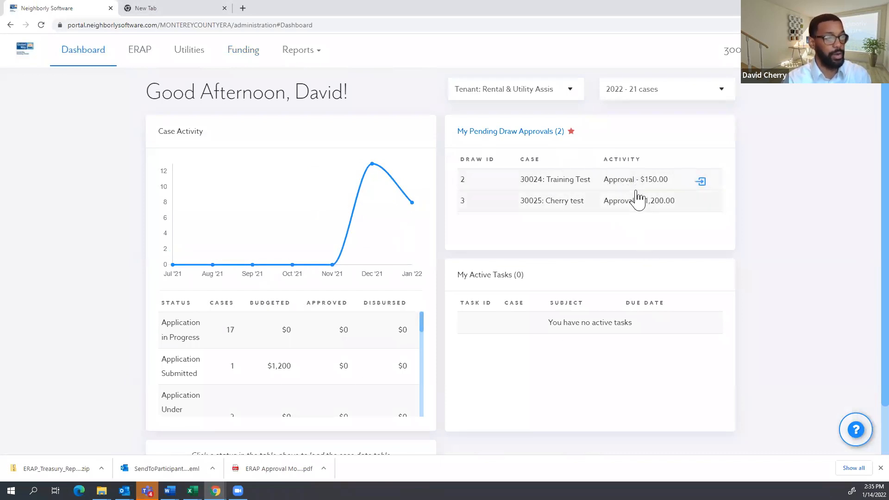
Filter pending draw approvals by North County Recreation and Parks - ERAP 1 and open case 30025's draw 3.
{"action": "left_click", "coordinate": [524, 134]}
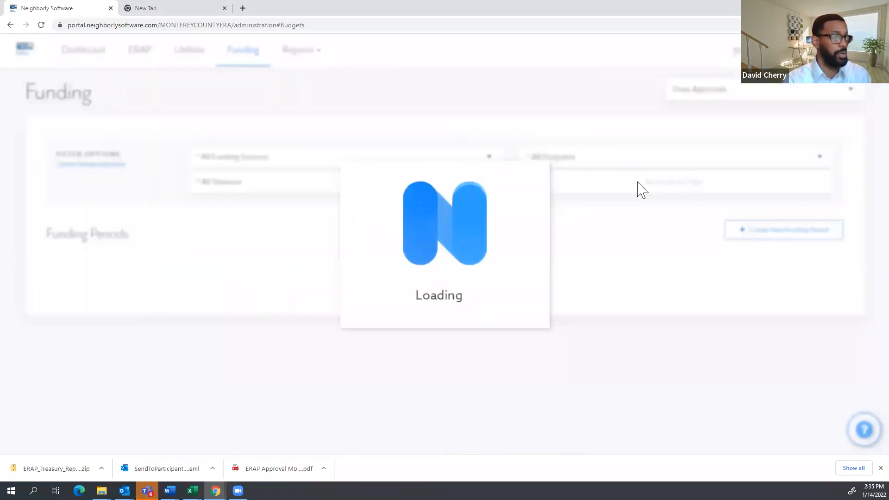
{"action": "left_click", "coordinate": [645, 185]}
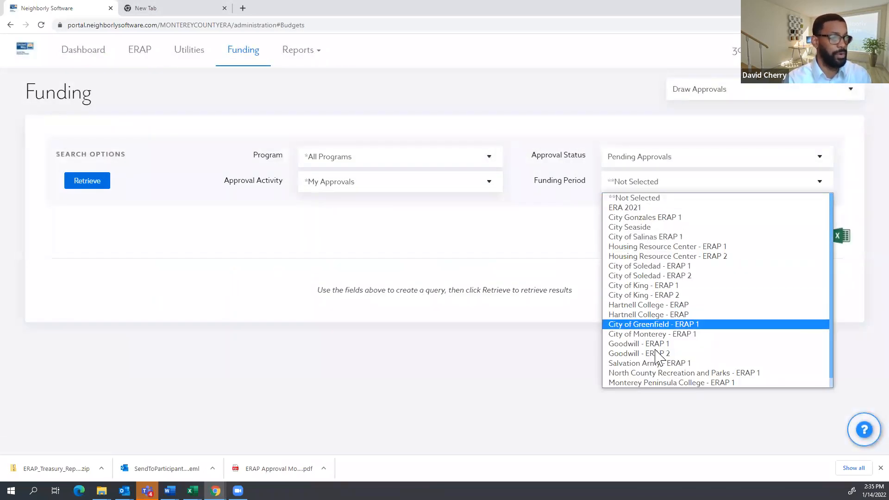
{"action": "left_click", "coordinate": [652, 374]}
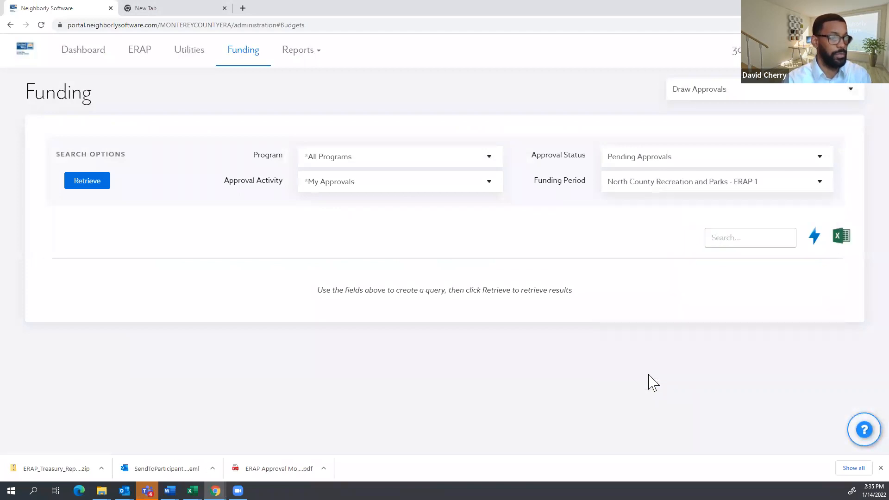
{"action": "left_click", "coordinate": [96, 182]}
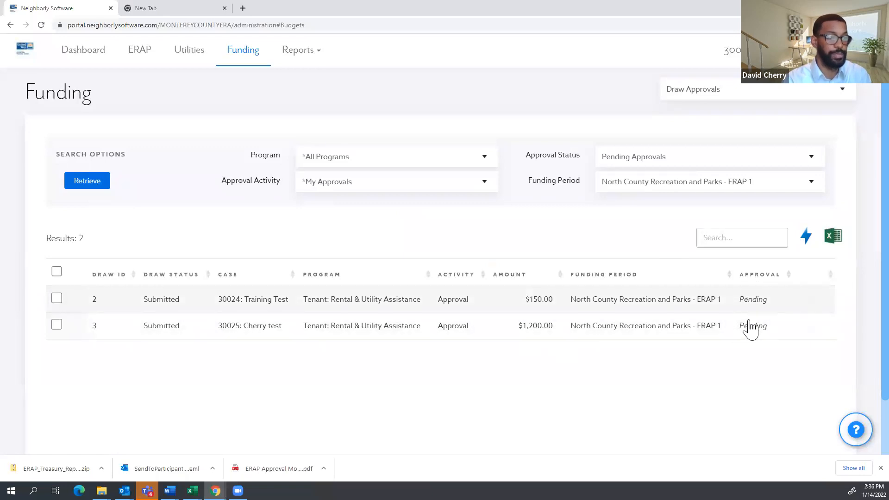
{"action": "left_click", "coordinate": [573, 338]}
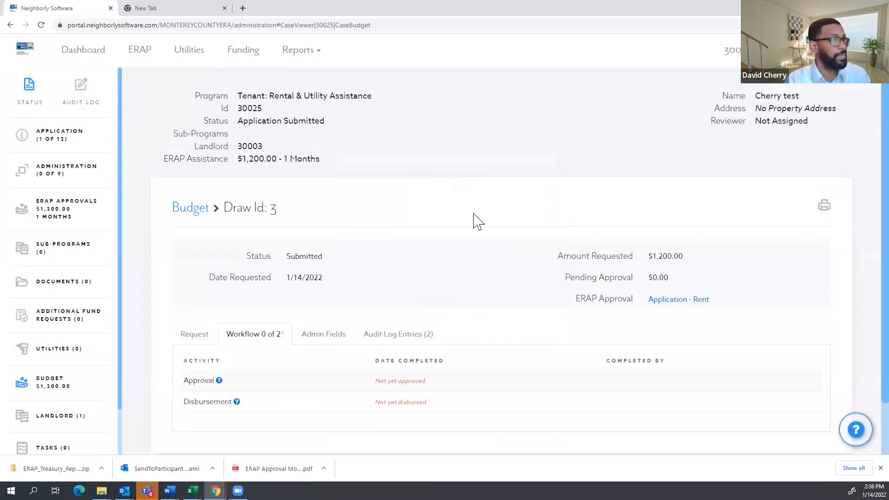
Review draw 3's request details and check the case's ERAP approvals.
{"action": "scroll", "coordinate": [476, 221], "scroll_direction": "down", "scroll_amount": 1}
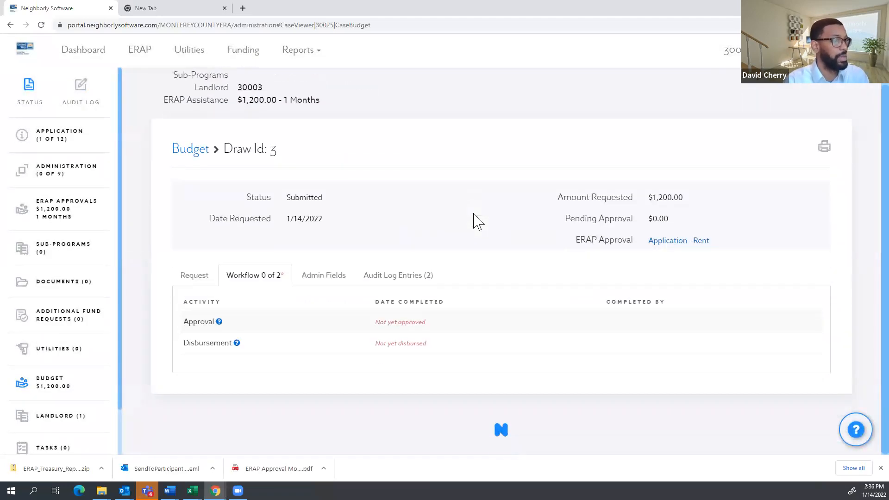
{"action": "left_click", "coordinate": [194, 276]}
{"action": "scroll", "coordinate": [618, 350], "scroll_direction": "down", "scroll_amount": 5}
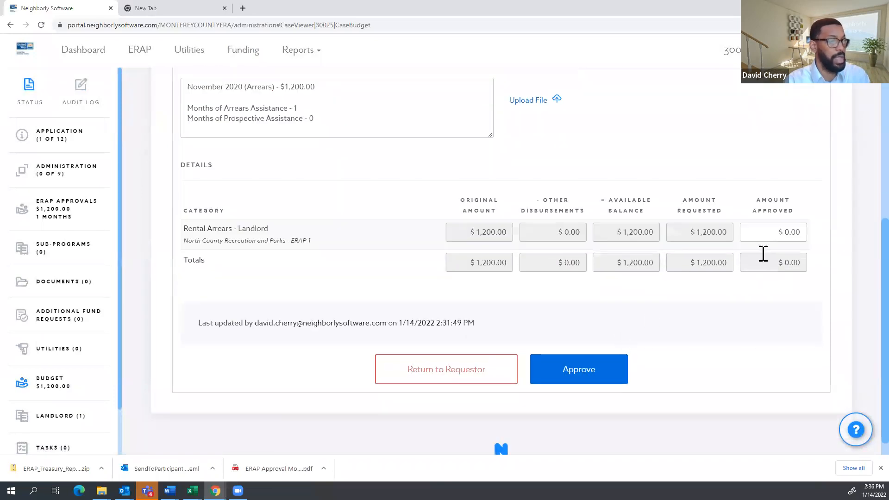
{"action": "scroll", "coordinate": [783, 230], "scroll_direction": "up", "scroll_amount": 5}
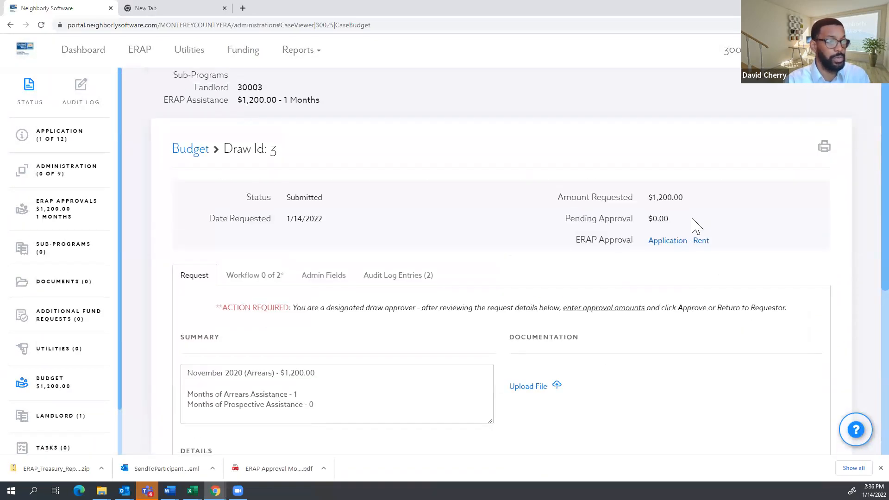
{"action": "scroll", "coordinate": [704, 213], "scroll_direction": "down", "scroll_amount": 4}
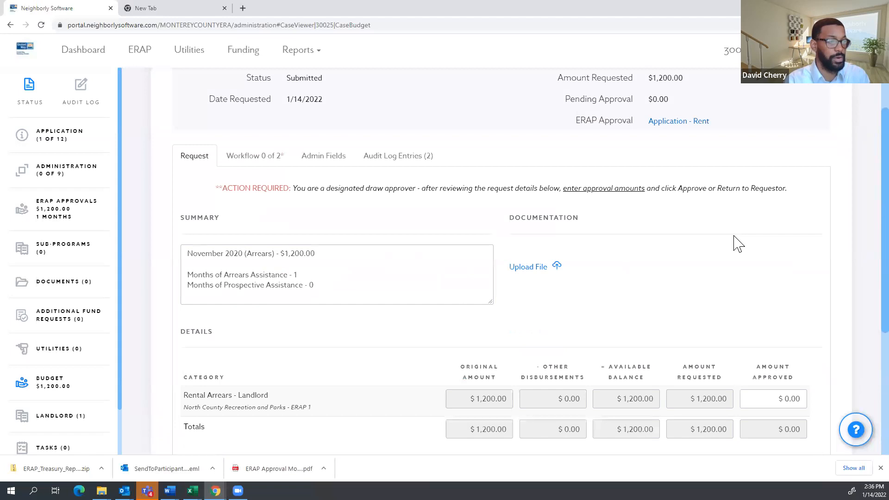
{"action": "left_click", "coordinate": [774, 280]}
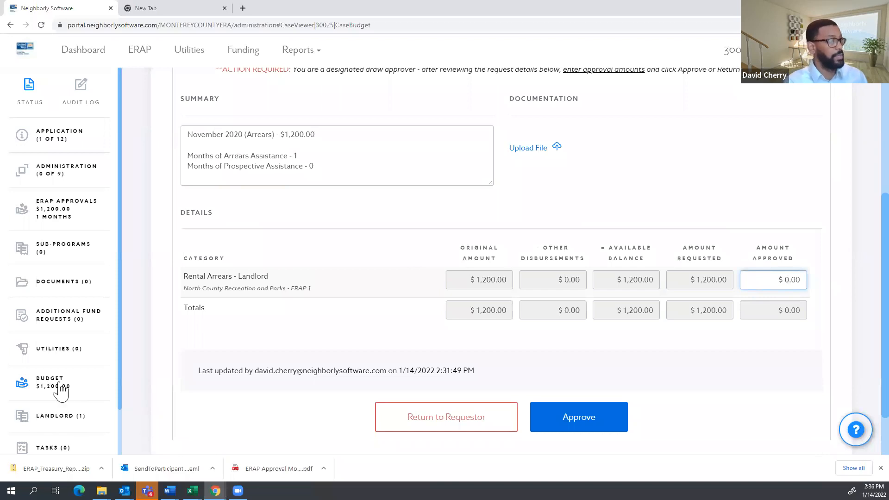
{"action": "scroll", "coordinate": [59, 324], "scroll_direction": "down", "scroll_amount": 1}
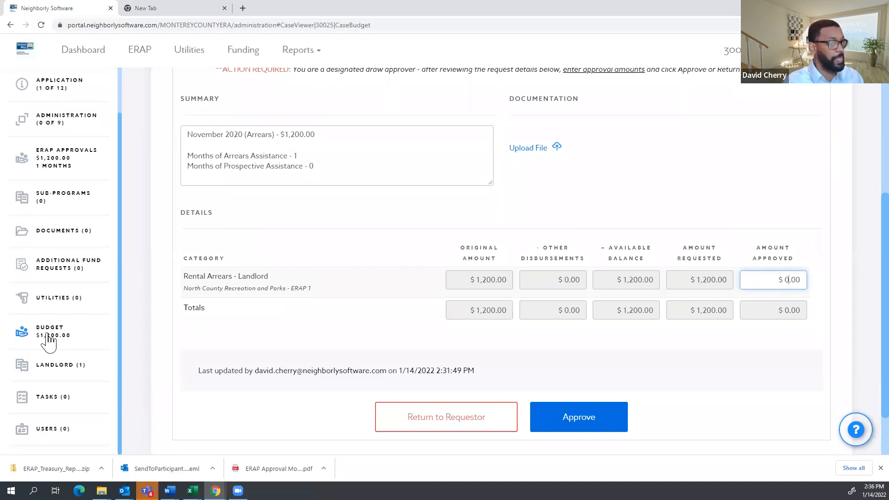
{"action": "left_click", "coordinate": [57, 162]}
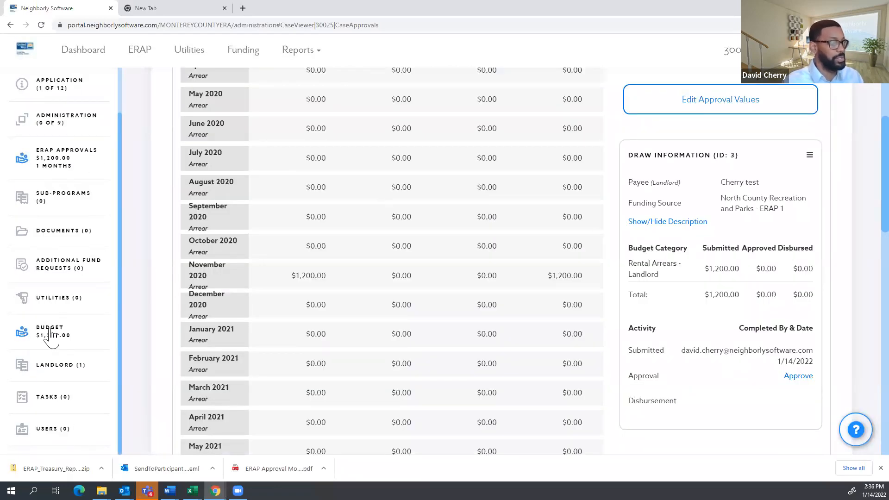
Back on the budget request, approve $1,200.00 for the Rental Arrears - Landlord line.
{"action": "scroll", "coordinate": [823, 387], "scroll_direction": "up", "scroll_amount": 1}
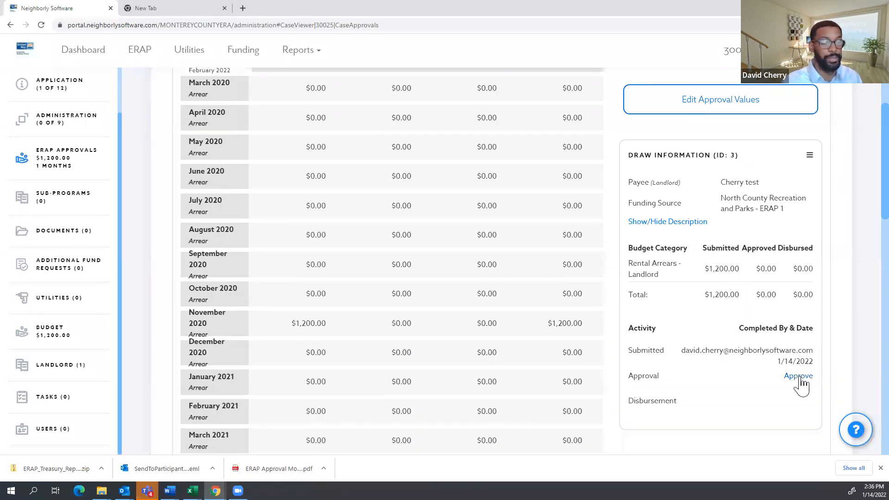
{"action": "scroll", "coordinate": [792, 333], "scroll_direction": "up", "scroll_amount": 4}
{"action": "scroll", "coordinate": [808, 345], "scroll_direction": "down", "scroll_amount": 4}
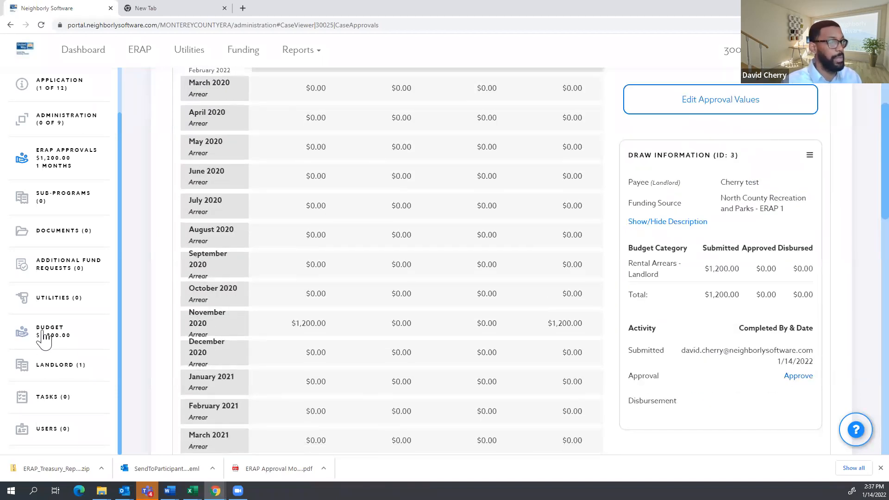
{"action": "left_click", "coordinate": [44, 337]}
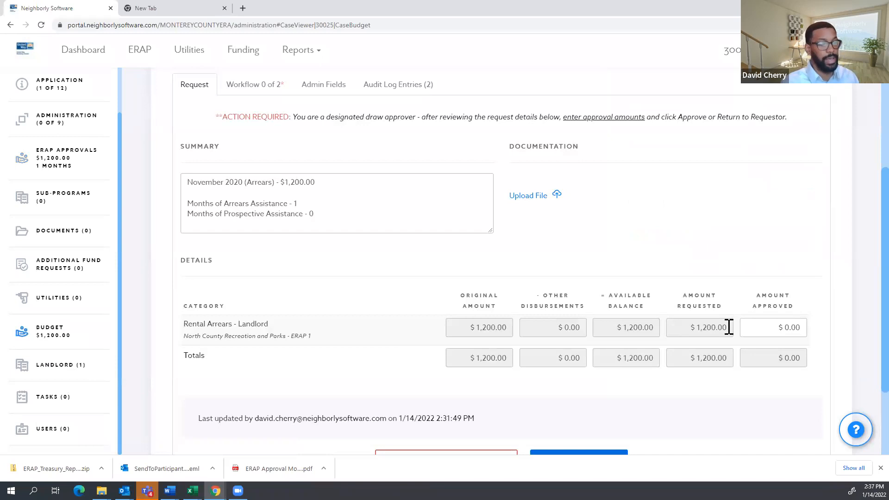
{"action": "scroll", "coordinate": [750, 333], "scroll_direction": "down", "scroll_amount": 1}
{"action": "left_click", "coordinate": [775, 281]}
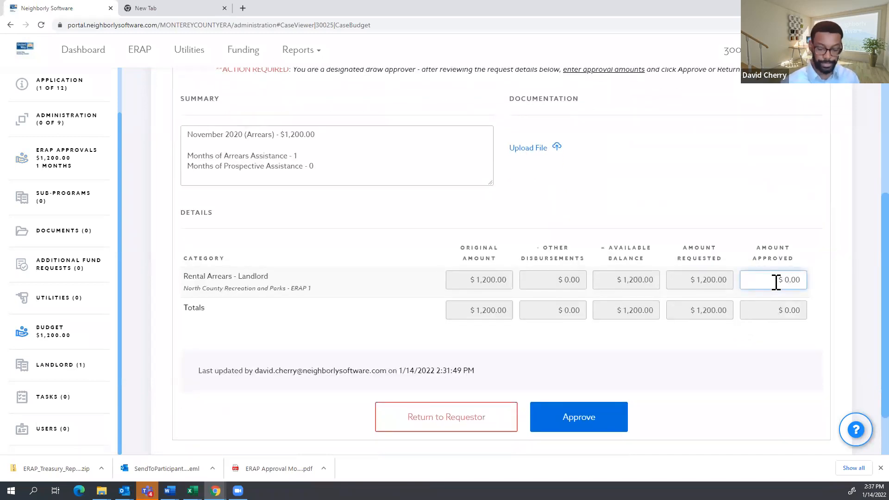
{"action": "left_click", "coordinate": [784, 376]}
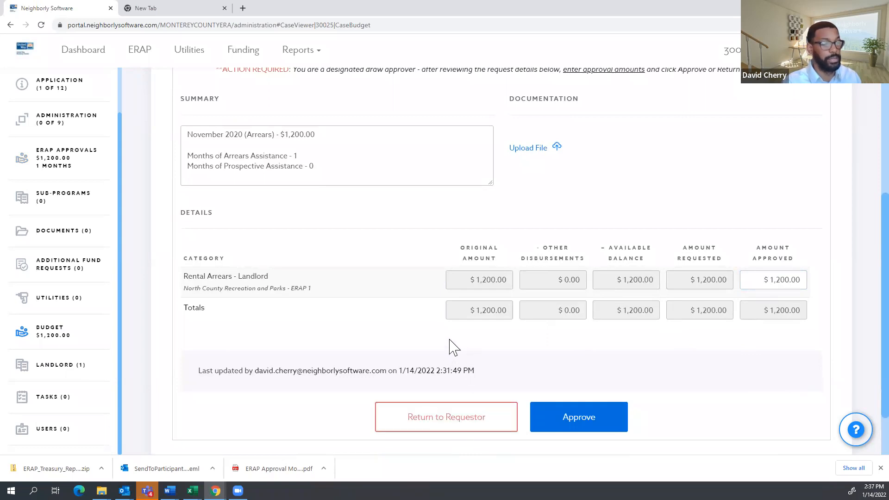
{"action": "left_click_drag", "start_coordinate": [768, 279], "coordinate": [833, 287]}
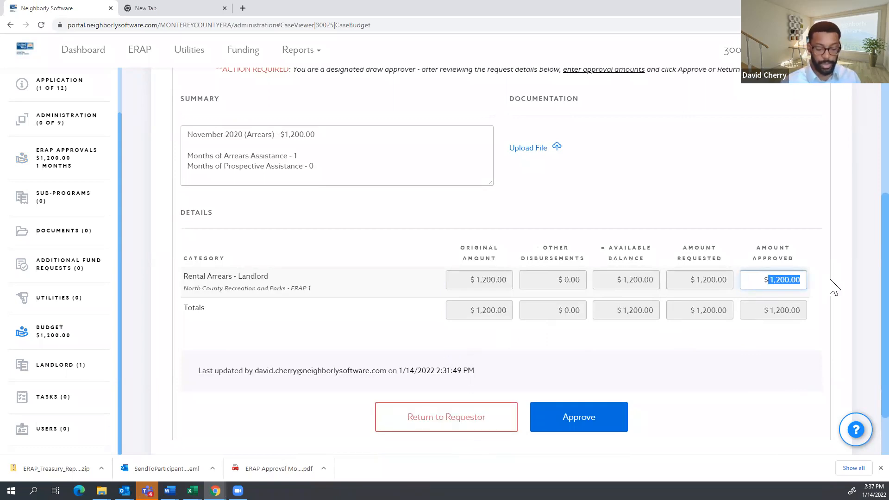
{"action": "type", "text": "1000"}
{"action": "left_click", "coordinate": [775, 321]}
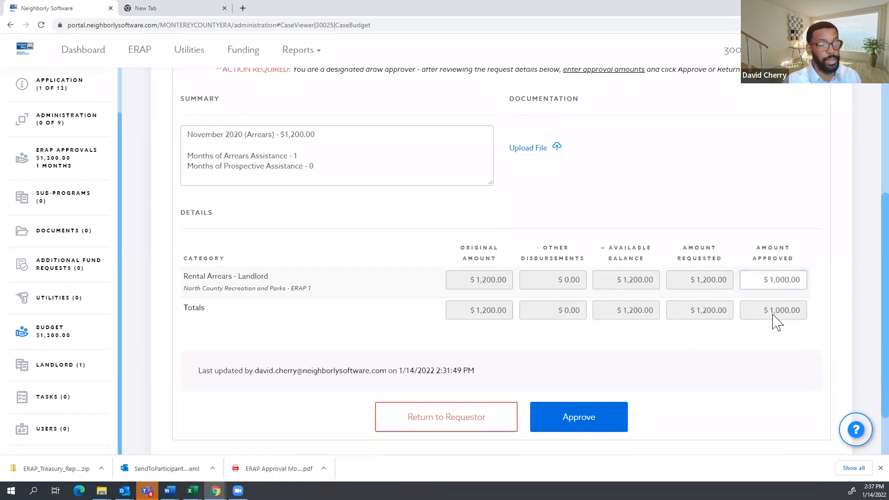
{"action": "left_click", "coordinate": [462, 427]}
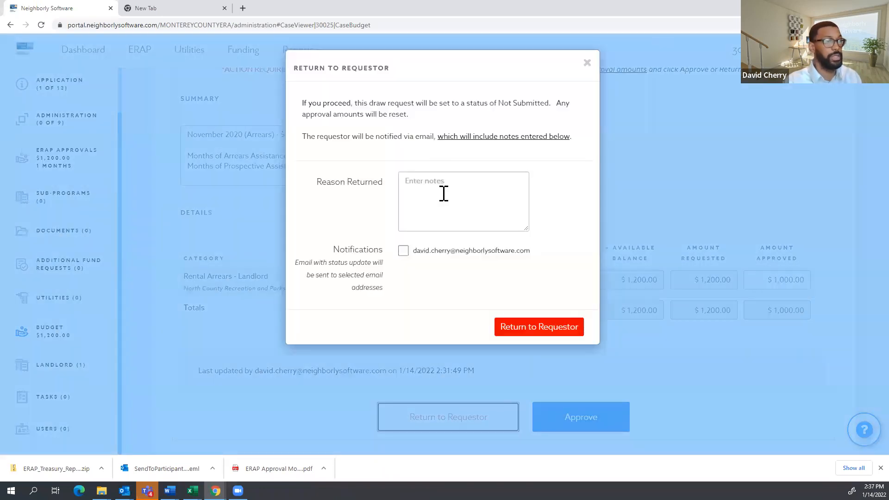
{"action": "left_click", "coordinate": [442, 194]}
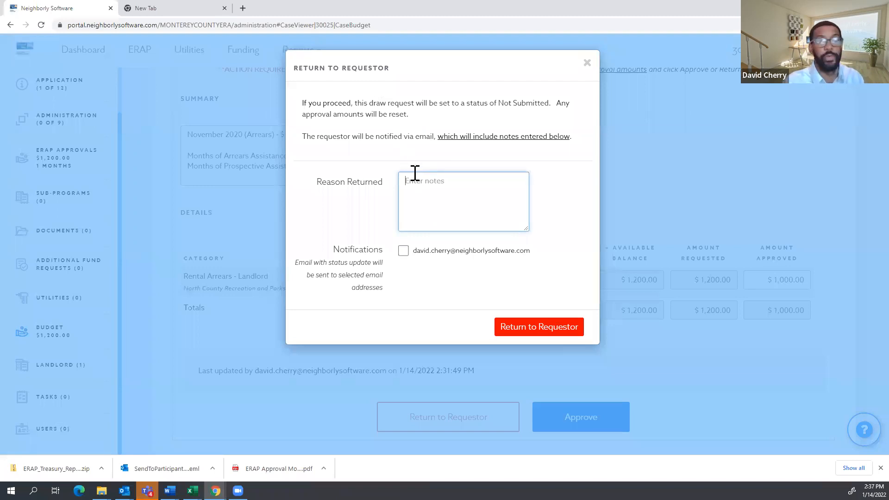
{"action": "left_click", "coordinate": [451, 223]}
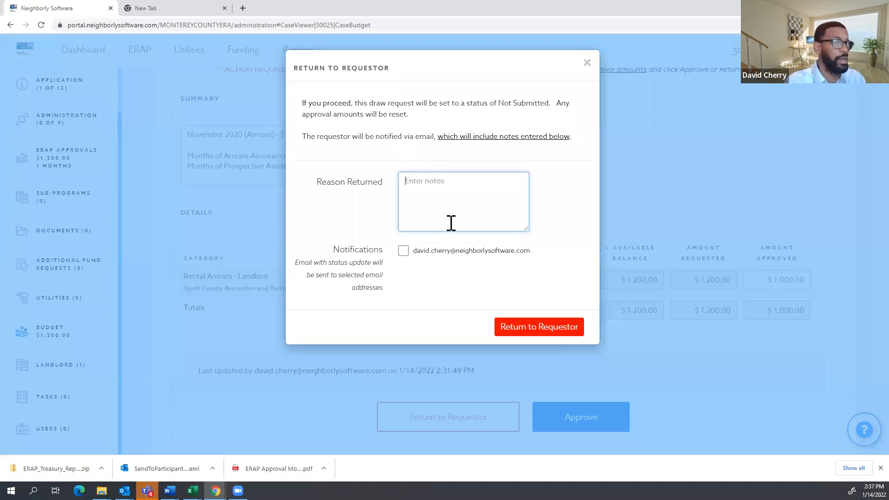
{"action": "left_click", "coordinate": [587, 63]}
{"action": "left_click", "coordinate": [803, 280]}
{"action": "type", "text": "1"}
Approve the $1,200.00 draw with a 1/14 note and email notification left off.
{"action": "left_click", "coordinate": [589, 426]}
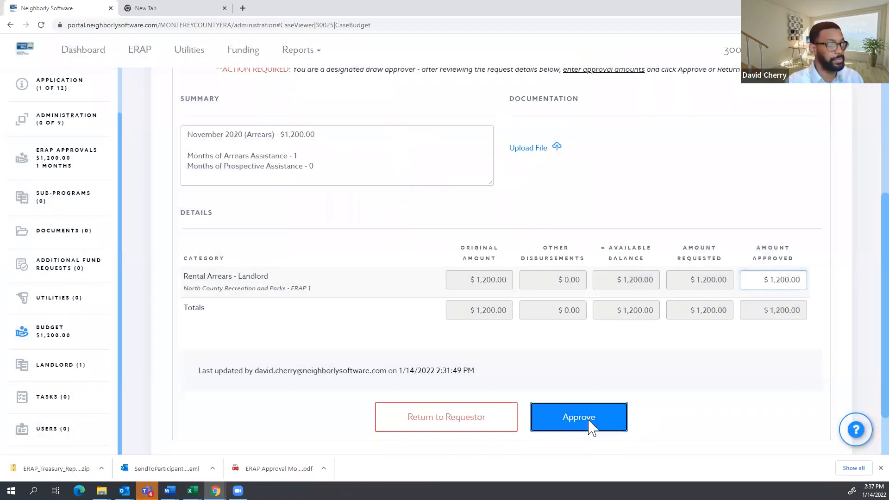
{"action": "left_click", "coordinate": [458, 161]}
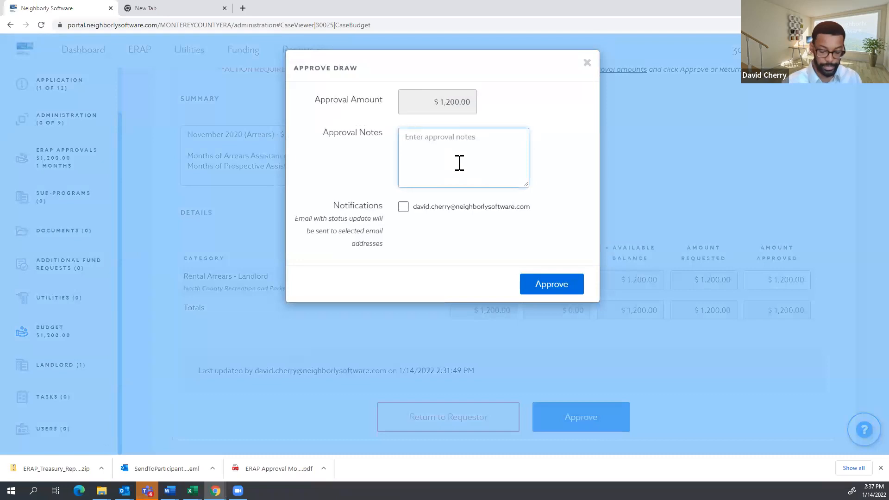
{"action": "left_click", "coordinate": [404, 209]}
{"action": "left_click", "coordinate": [403, 207]}
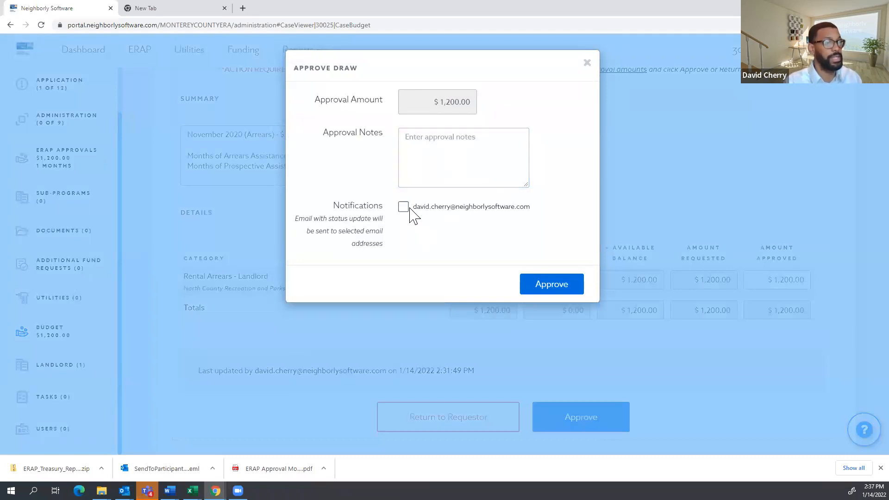
{"action": "left_click", "coordinate": [438, 158]}
{"action": "type", "text": "1/14"}
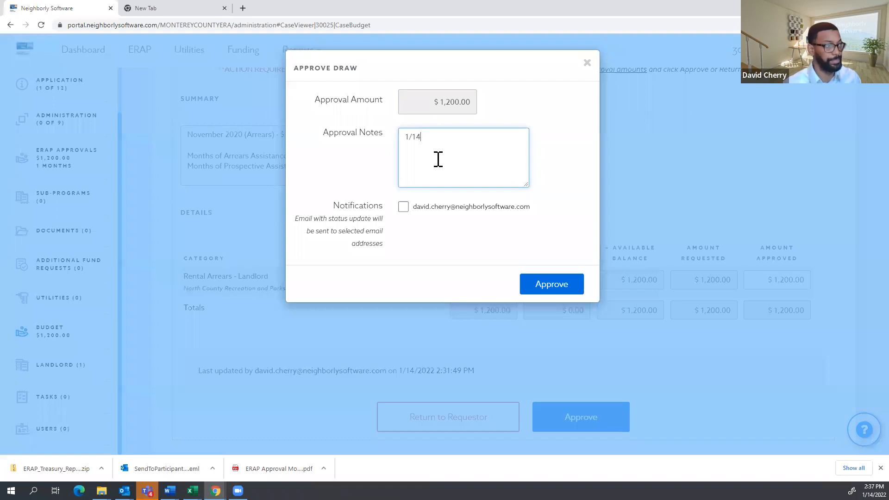
{"action": "left_click", "coordinate": [547, 292]}
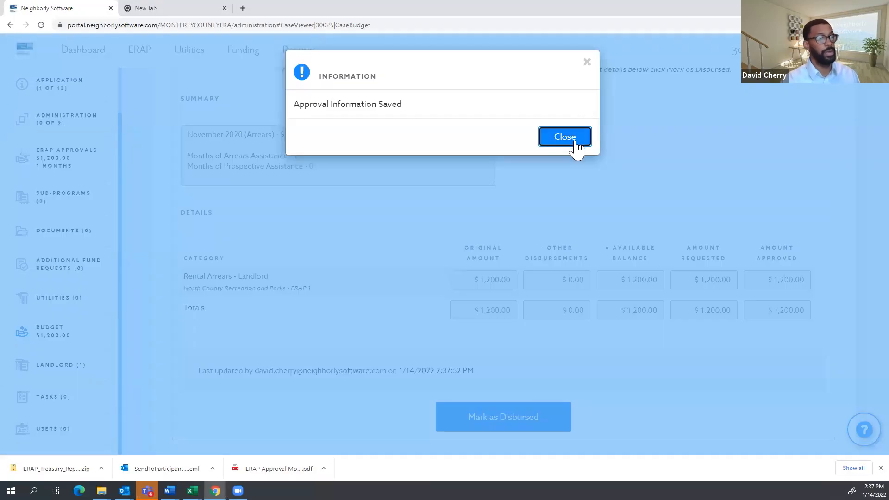
Dismiss the approval confirmation and go to case 30025's Status page.
{"action": "left_click", "coordinate": [564, 137]}
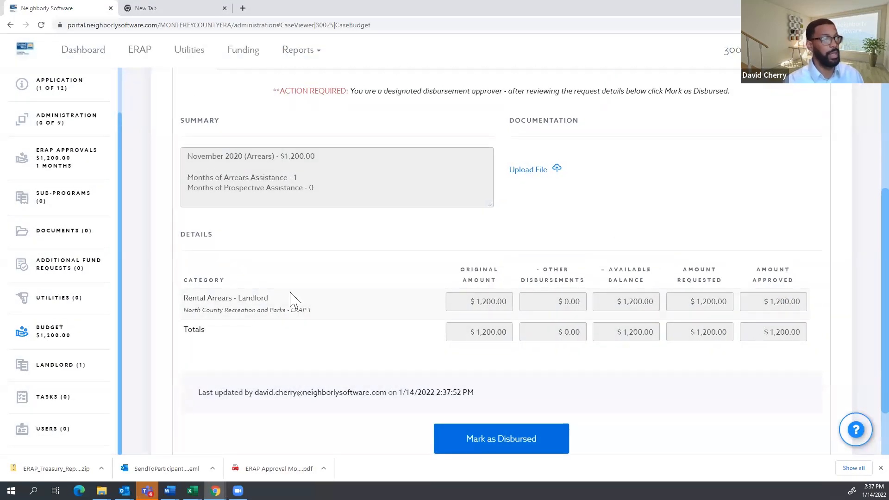
{"action": "scroll", "coordinate": [290, 293], "scroll_direction": "up", "scroll_amount": 6}
{"action": "scroll", "coordinate": [30, 118], "scroll_direction": "up", "scroll_amount": 2}
{"action": "left_click", "coordinate": [35, 94]}
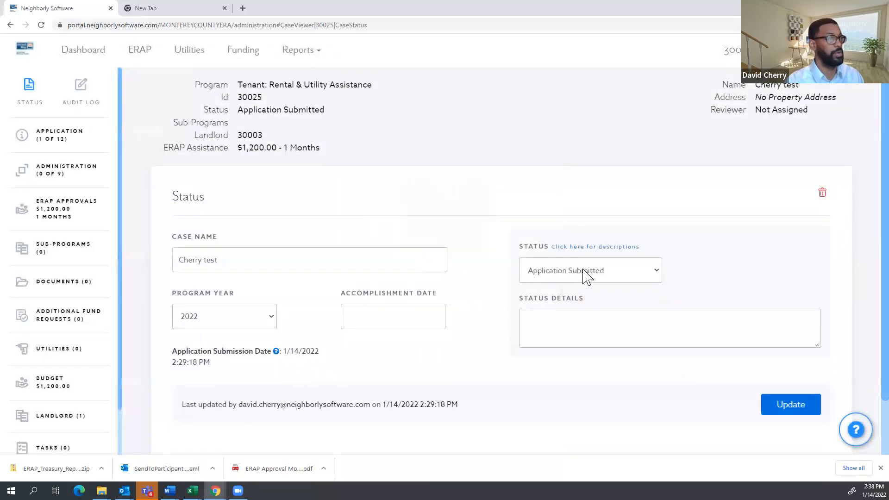
Update case 30025's status to Approved: Pending Payment and head back to the dashboard.
{"action": "left_click", "coordinate": [623, 276]}
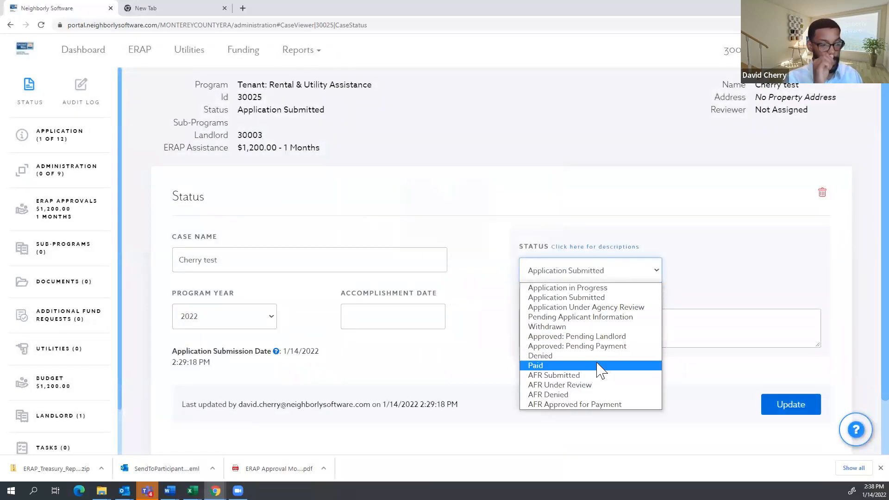
{"action": "left_click", "coordinate": [597, 348]}
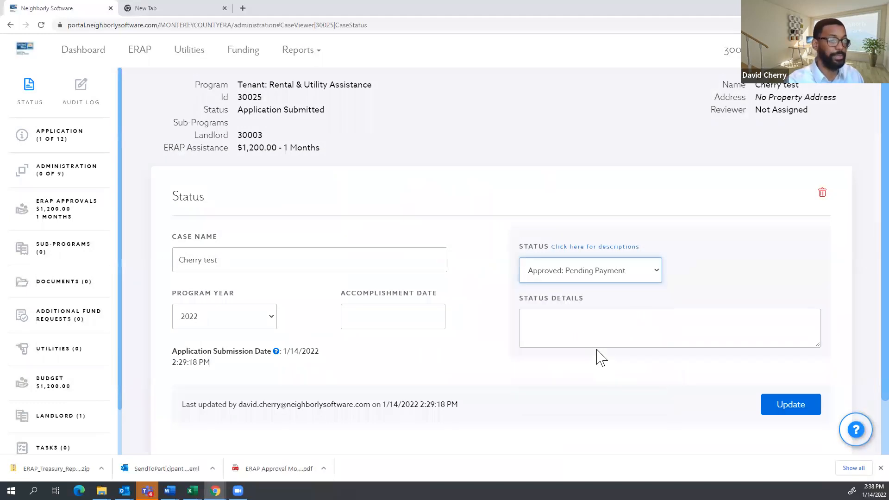
{"action": "left_click", "coordinate": [785, 407]}
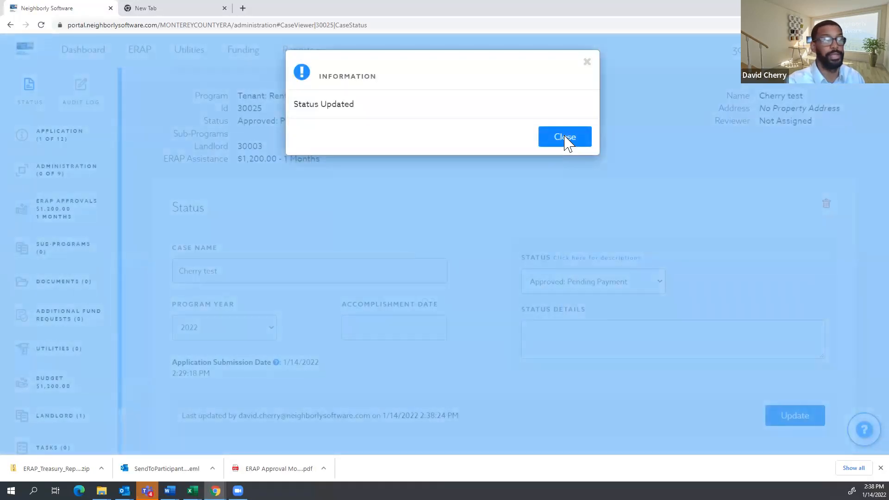
{"action": "left_click", "coordinate": [565, 139]}
{"action": "left_click", "coordinate": [79, 53]}
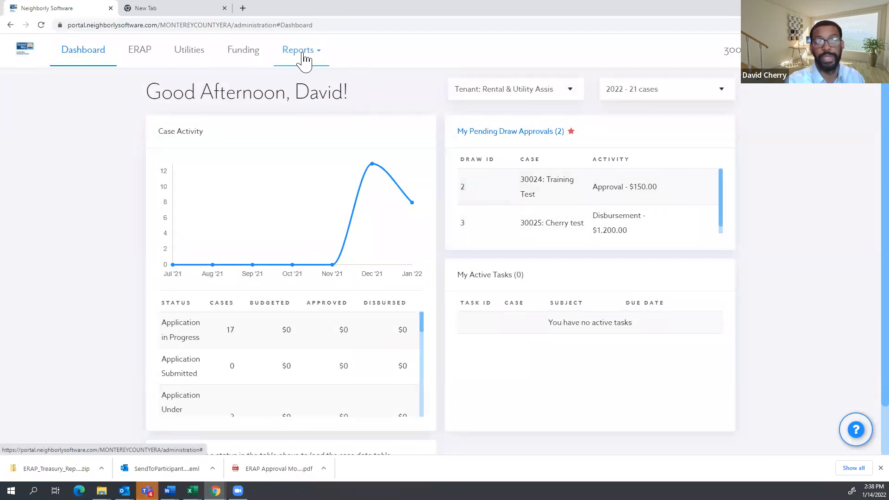
Browse the Reports menu options, then switch over to the Excel Draws workbook.
{"action": "left_click", "coordinate": [307, 55]}
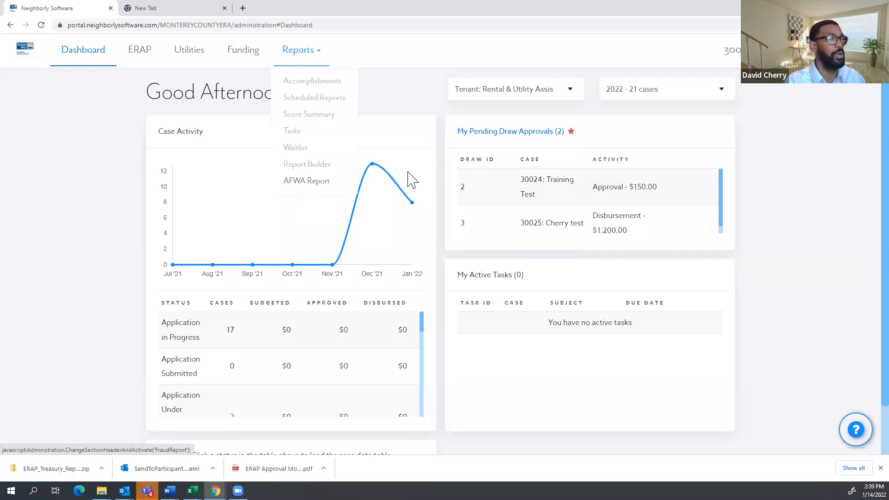
{"action": "mouse_move", "coordinate": [638, 190]}
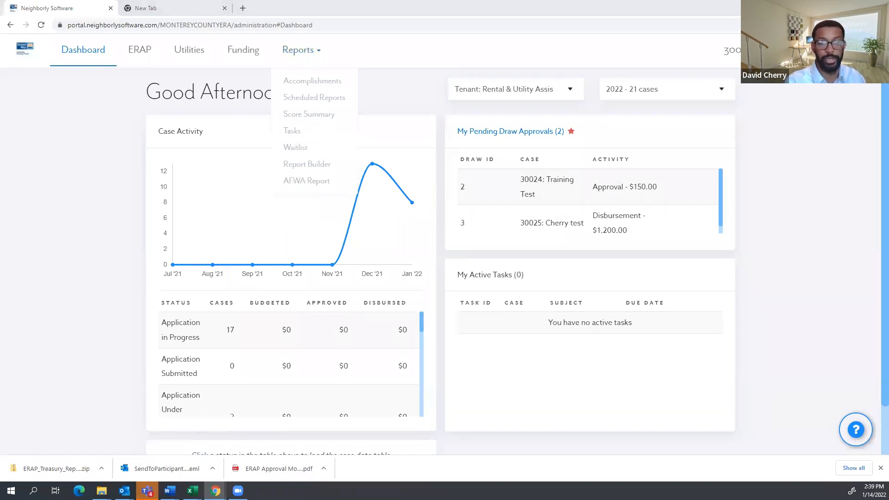
{"action": "key", "text": "alt+Tab"}
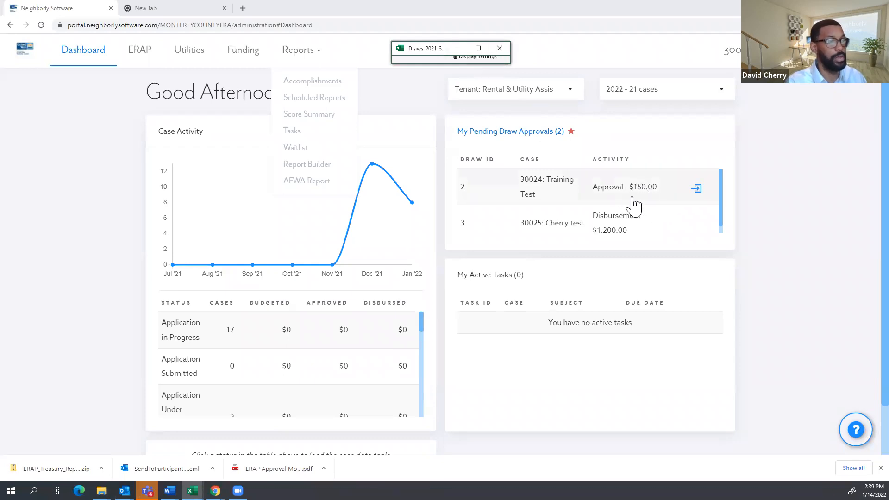
Maximize the Draws workbook and review row 2's invoice, vendor, pay amount, funding source, payment type and category.
{"action": "left_click", "coordinate": [476, 50]}
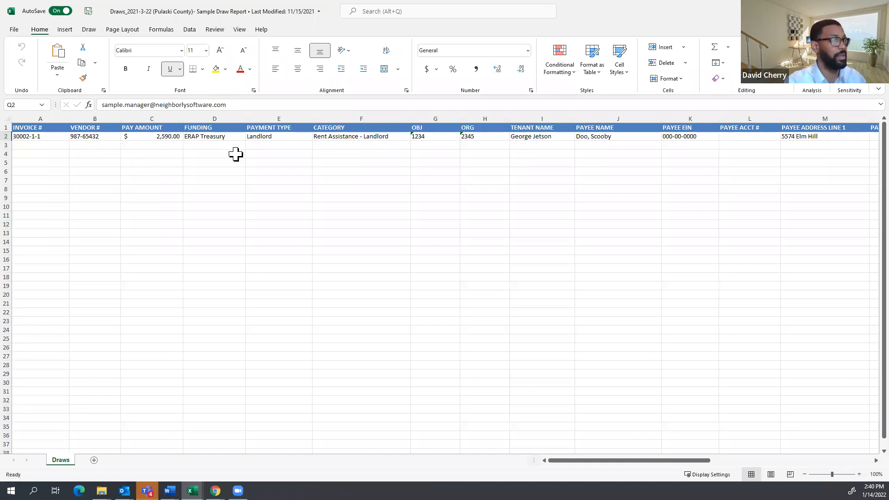
{"action": "left_click", "coordinate": [38, 137]}
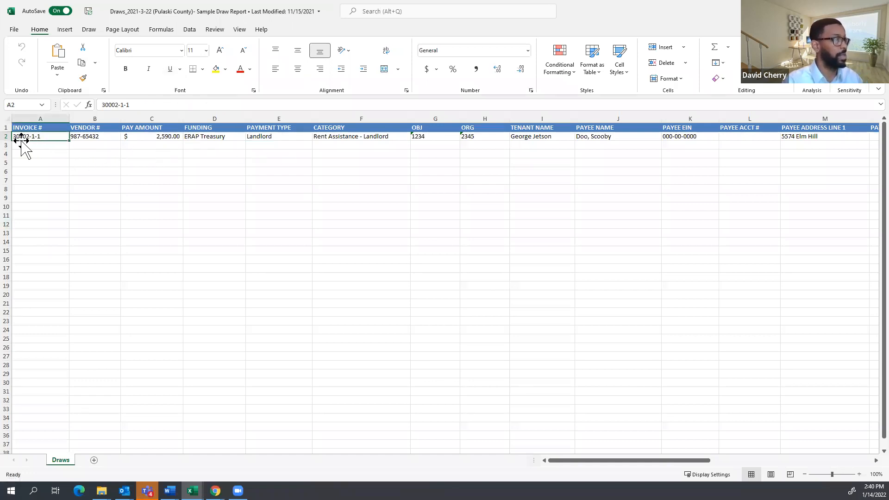
{"action": "left_click", "coordinate": [96, 138]}
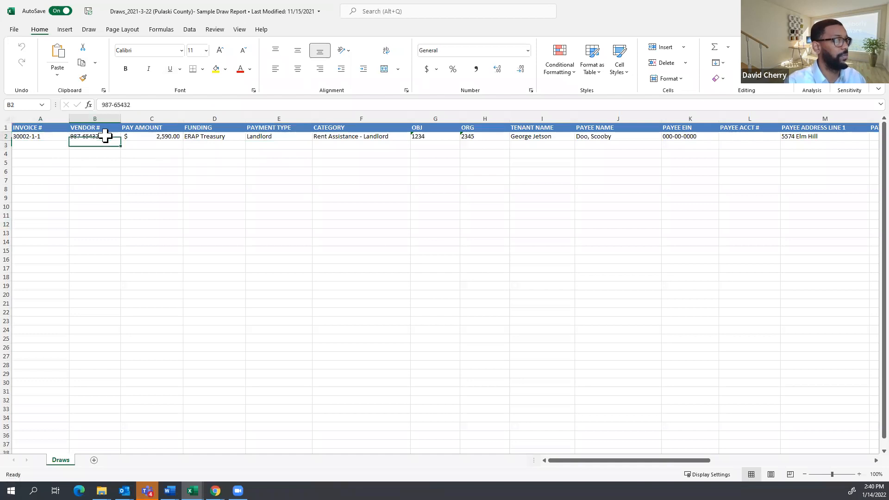
{"action": "left_click_drag", "start_coordinate": [144, 141], "coordinate": [175, 139]}
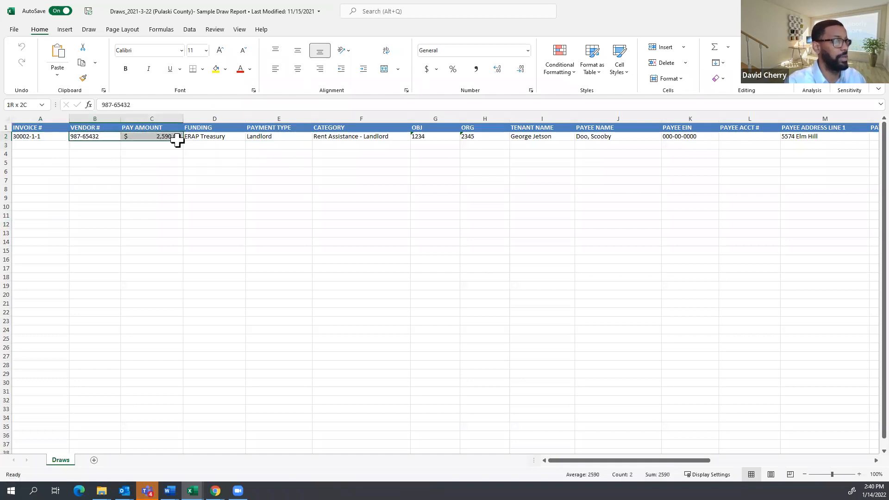
{"action": "left_click", "coordinate": [210, 138]}
{"action": "left_click_drag", "start_coordinate": [234, 139], "coordinate": [288, 139]}
{"action": "left_click", "coordinate": [286, 138]}
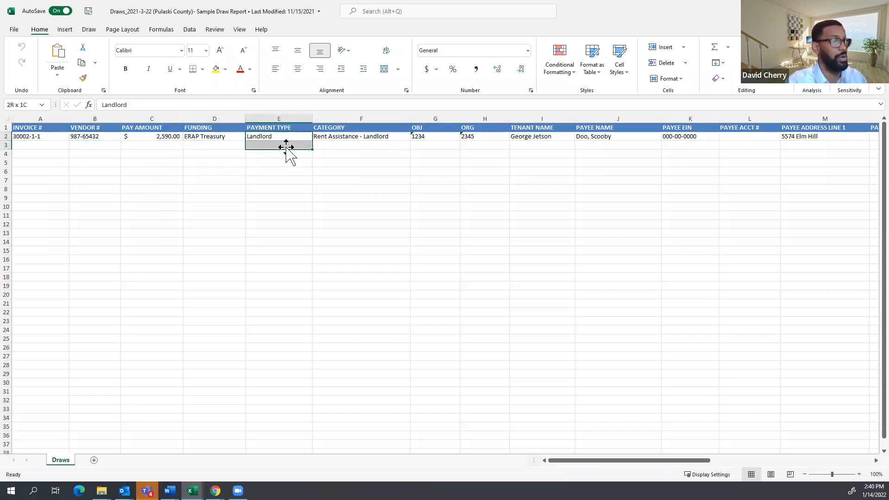
{"action": "left_click", "coordinate": [389, 187]}
{"action": "left_click", "coordinate": [350, 137]}
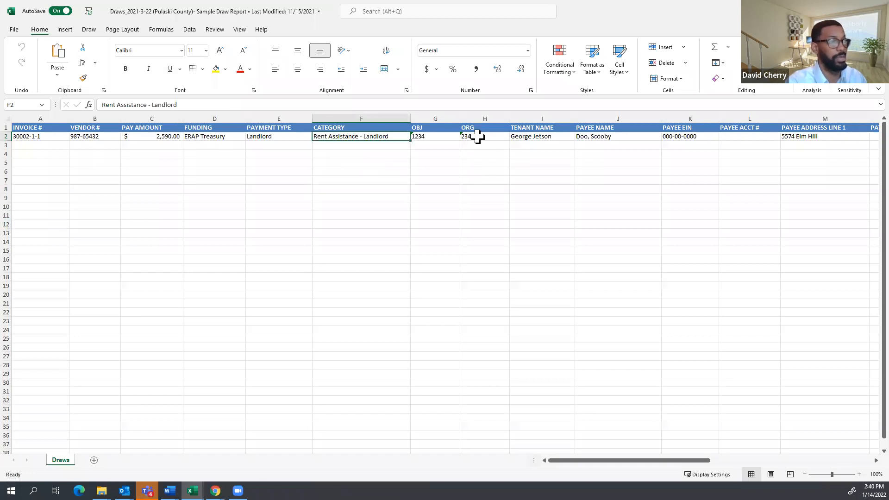
Review the OBJ/ORG, tenant, payee name, payee EIN and payee address columns, then return to the browser.
{"action": "left_click_drag", "start_coordinate": [484, 134], "coordinate": [442, 128]}
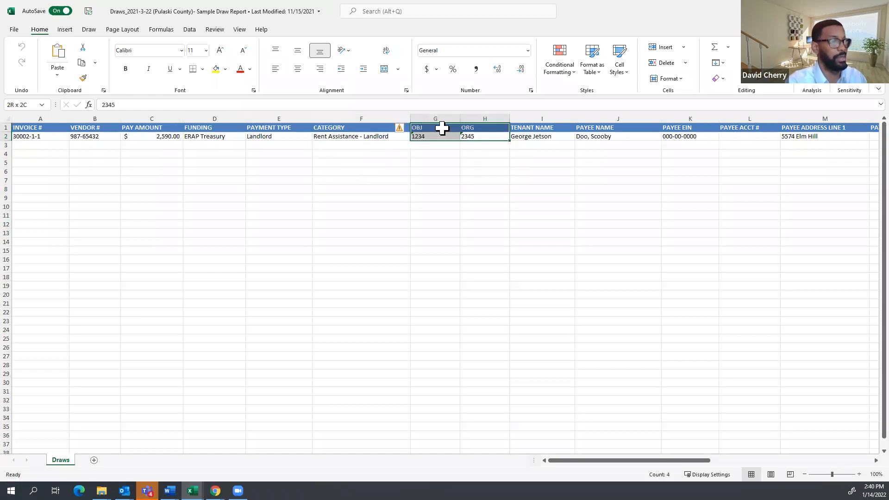
{"action": "left_click", "coordinate": [550, 139]}
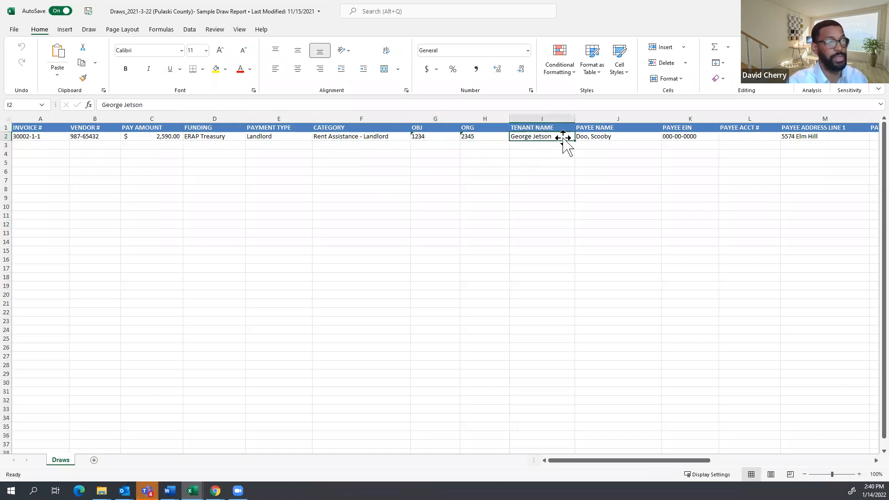
{"action": "left_click", "coordinate": [630, 140]}
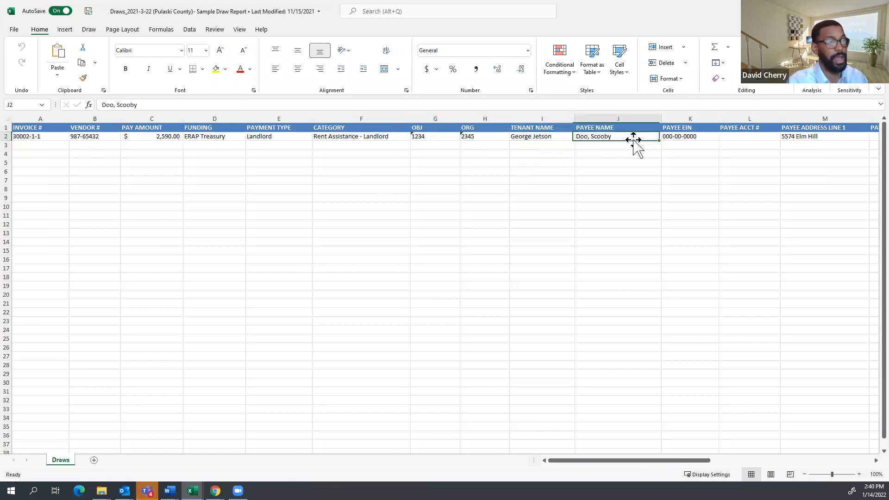
{"action": "left_click", "coordinate": [703, 139]}
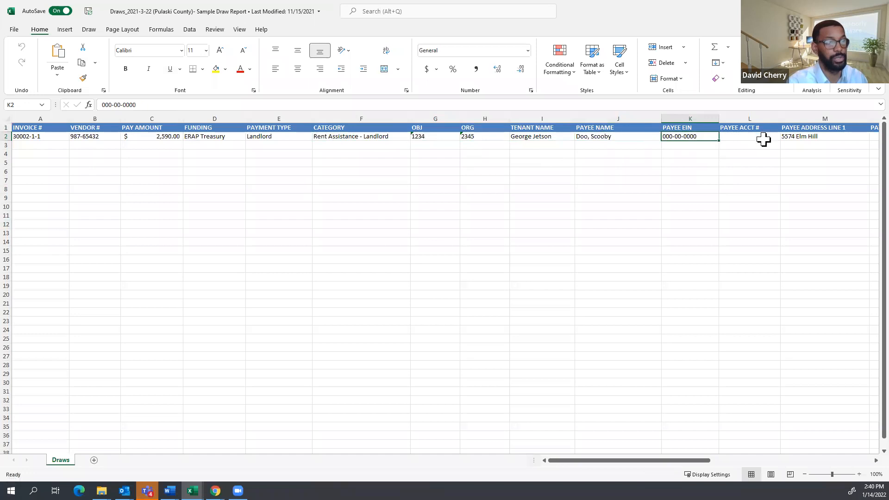
{"action": "left_click", "coordinate": [820, 138]}
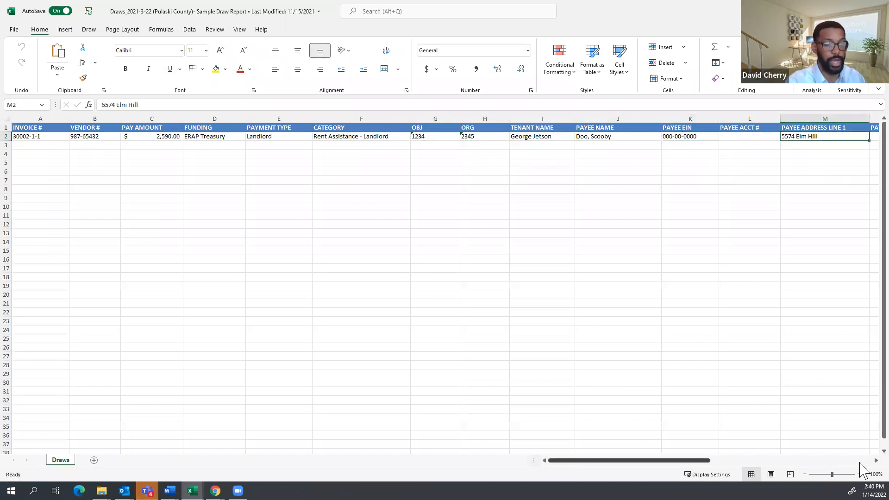
{"action": "scroll", "coordinate": [859, 468], "scroll_direction": "right", "scroll_amount": 7}
{"action": "left_click_drag", "start_coordinate": [771, 460], "coordinate": [645, 452]}
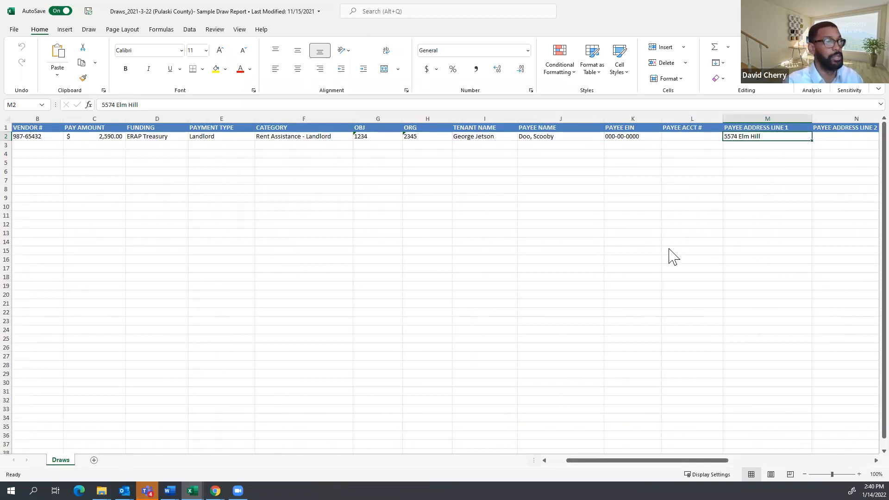
{"action": "key", "text": "alt+Tab"}
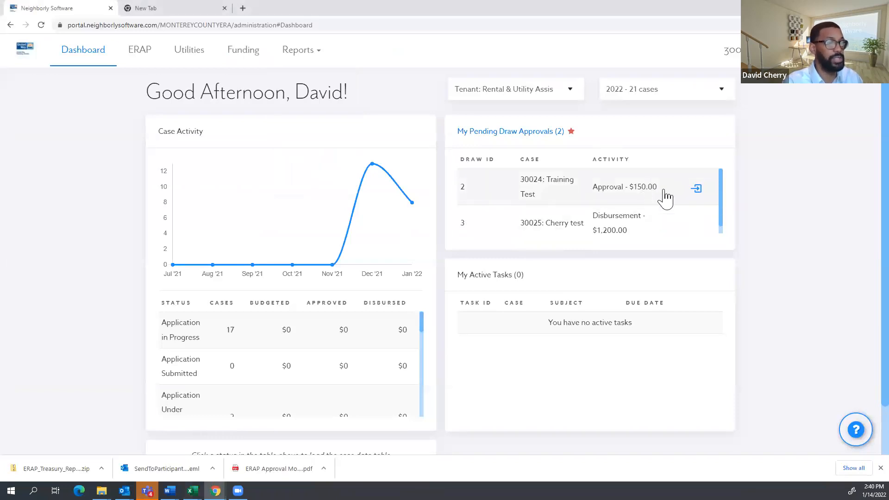
Open case 30025's pending $1,200.00 disbursement and start marking it disbursed.
{"action": "left_click", "coordinate": [301, 54]}
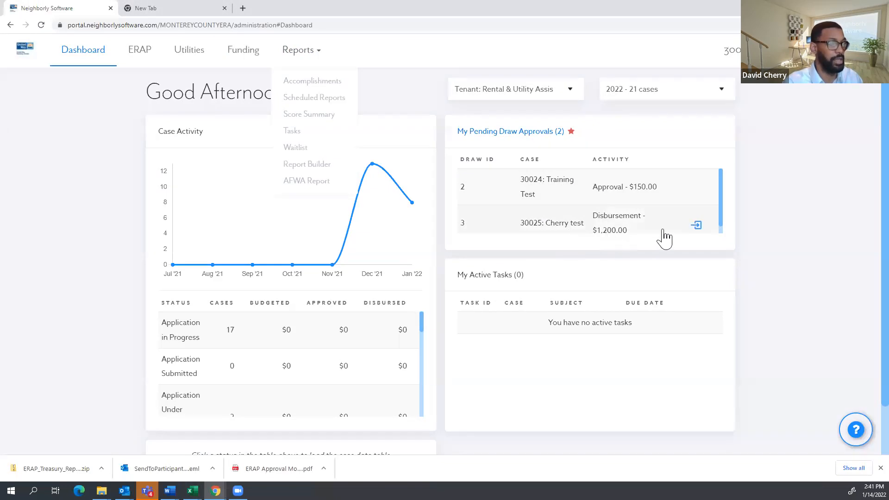
{"action": "left_click", "coordinate": [600, 226]}
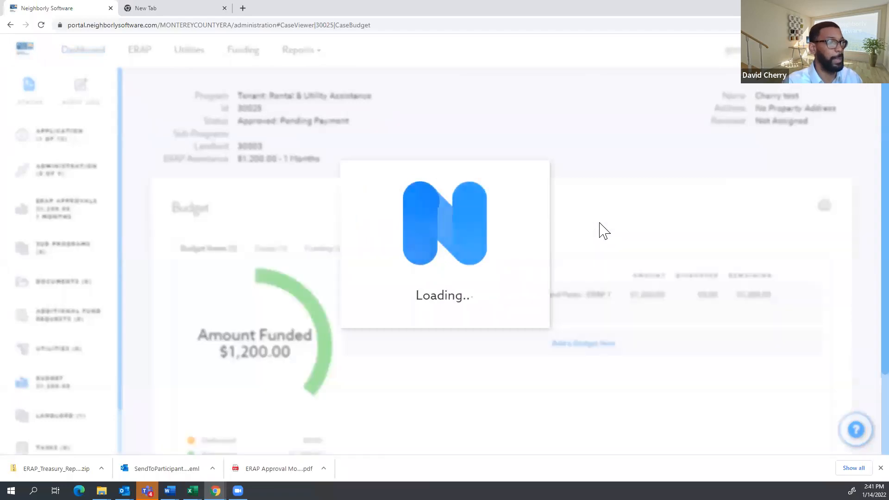
{"action": "scroll", "coordinate": [599, 227], "scroll_direction": "down", "scroll_amount": 7}
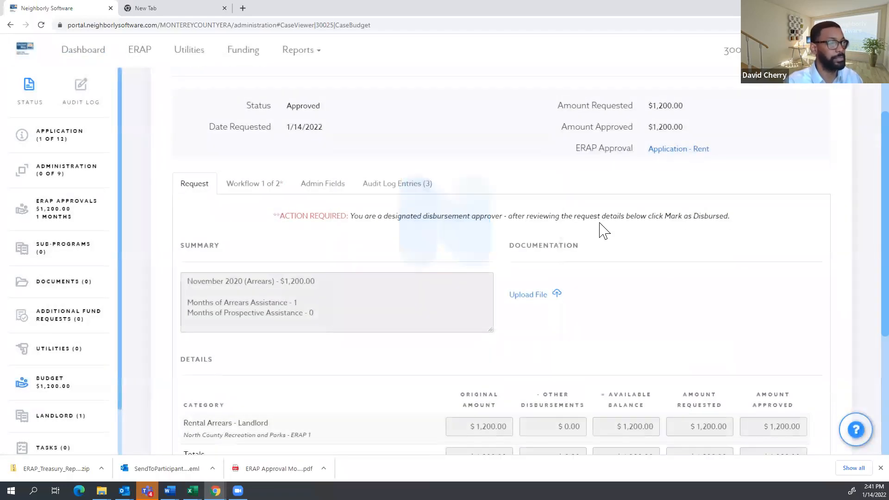
{"action": "left_click", "coordinate": [515, 358]}
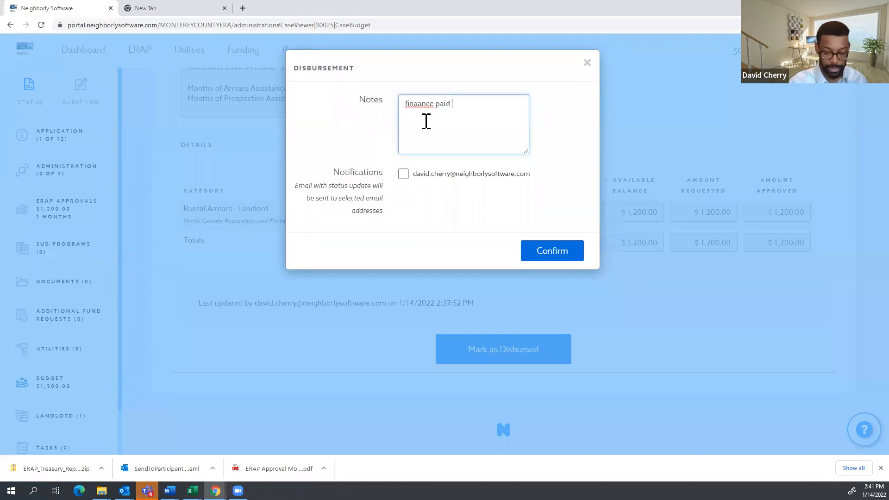
Fix the note to 'finance paid 1/15', enable the email update, and confirm the disbursement.
{"action": "left_click_drag", "start_coordinate": [424, 104], "coordinate": [410, 104]}
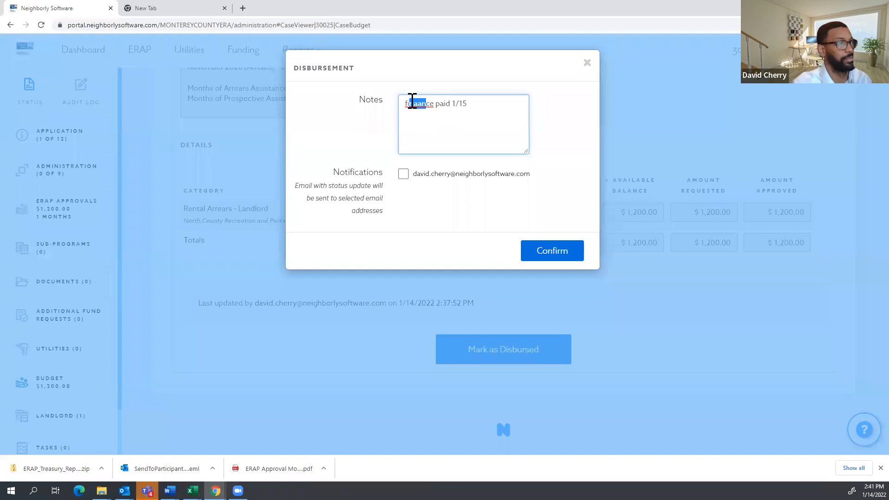
{"action": "right_click", "coordinate": [411, 102]}
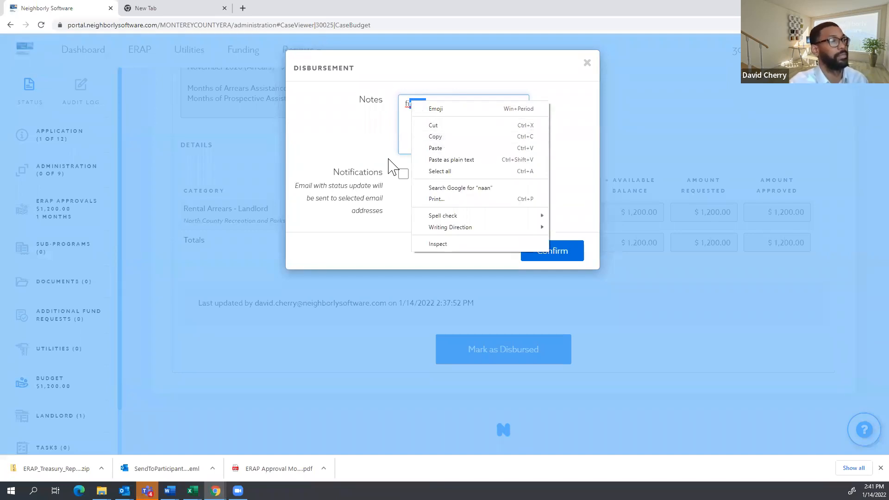
{"action": "left_click", "coordinate": [403, 137]}
{"action": "right_click", "coordinate": [416, 103]}
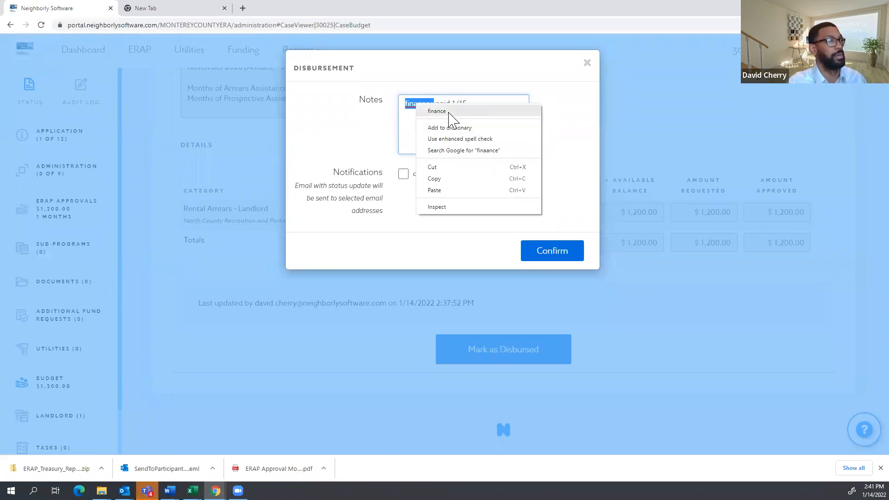
{"action": "left_click", "coordinate": [451, 112]}
{"action": "left_click", "coordinate": [403, 174]}
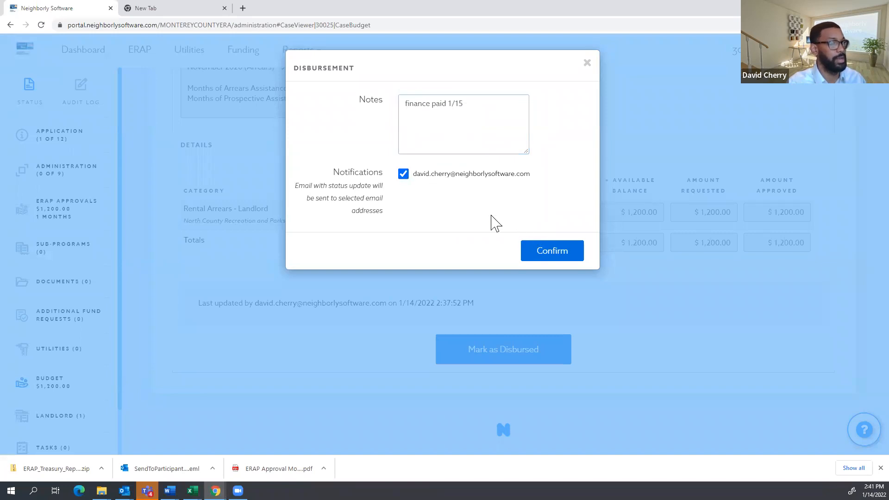
{"action": "left_click", "coordinate": [560, 252]}
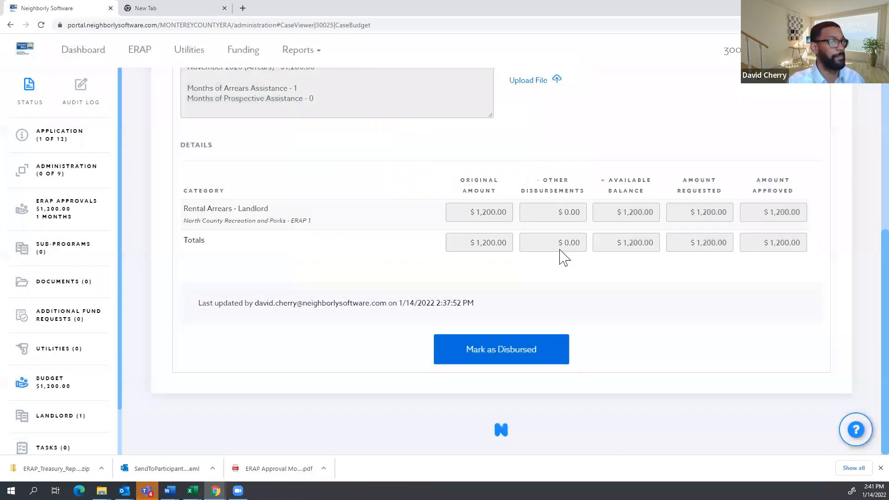
{"action": "left_click", "coordinate": [561, 138]}
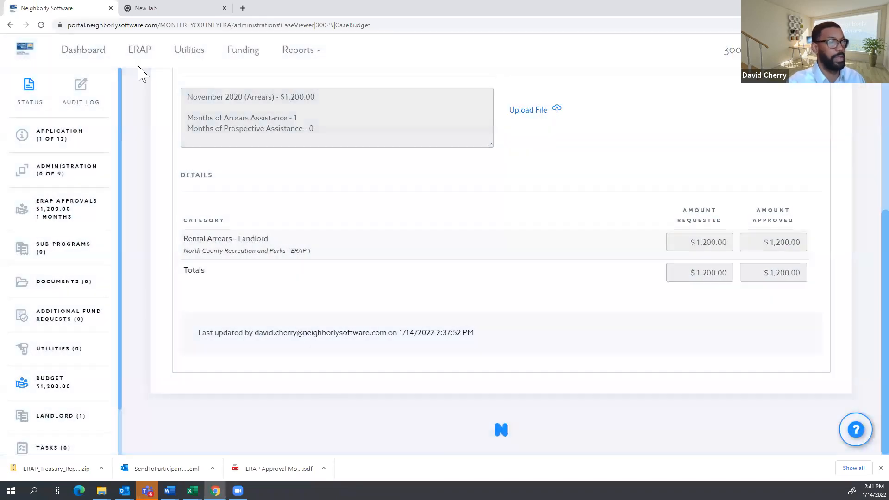
Look at case 30024's $150.00 draw approval and its Status tab, then return to the dashboard.
{"action": "left_click", "coordinate": [80, 51]}
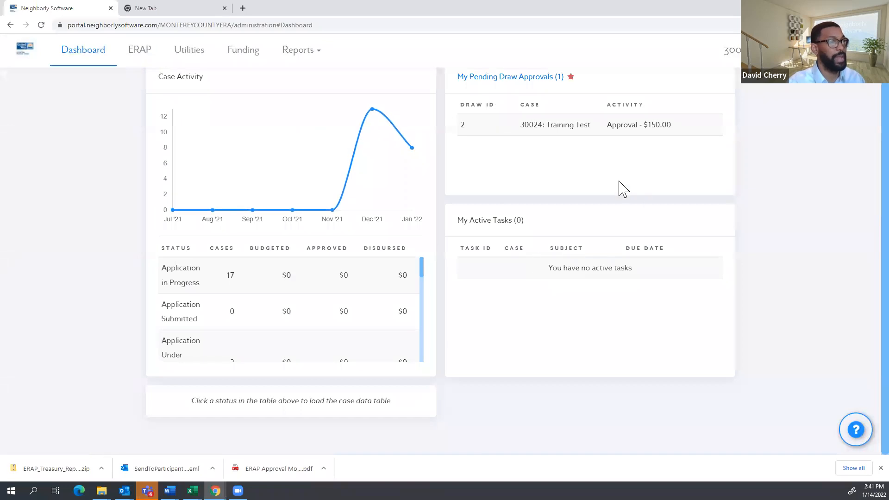
{"action": "scroll", "coordinate": [617, 188], "scroll_direction": "up", "scroll_amount": 2}
{"action": "left_click", "coordinate": [574, 183]}
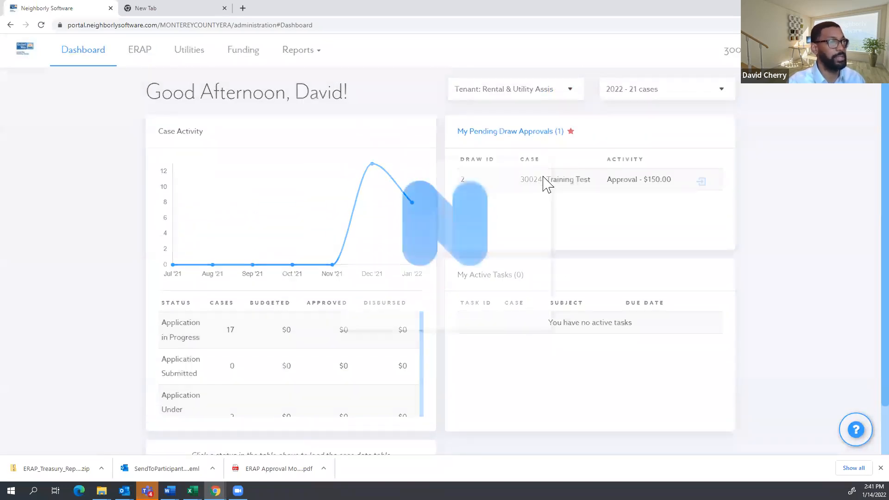
{"action": "left_click", "coordinate": [85, 51]}
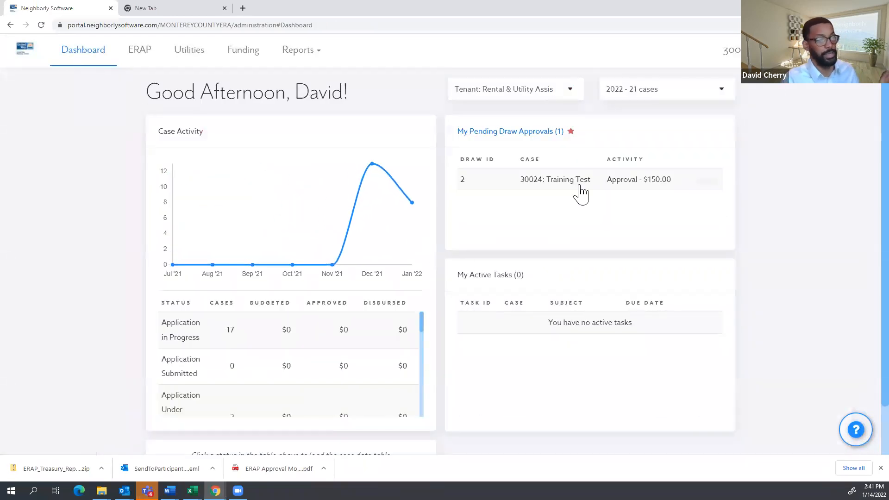
{"action": "left_click", "coordinate": [544, 185]}
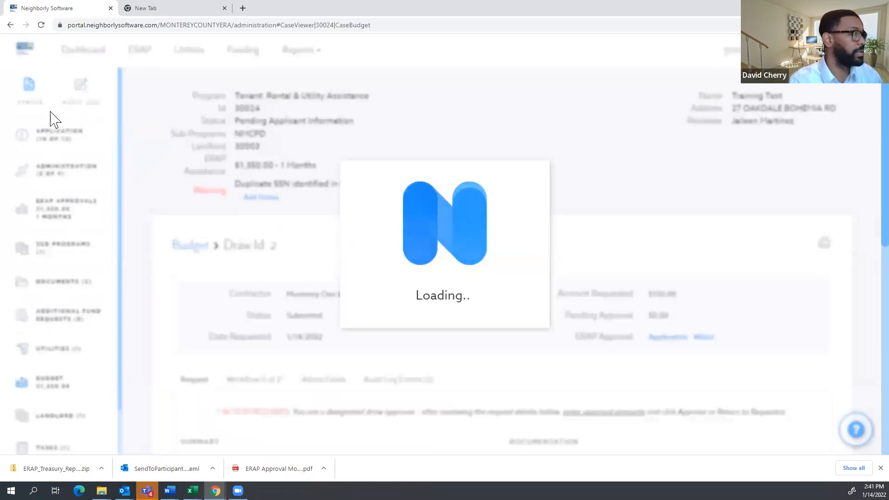
{"action": "left_click", "coordinate": [29, 103]}
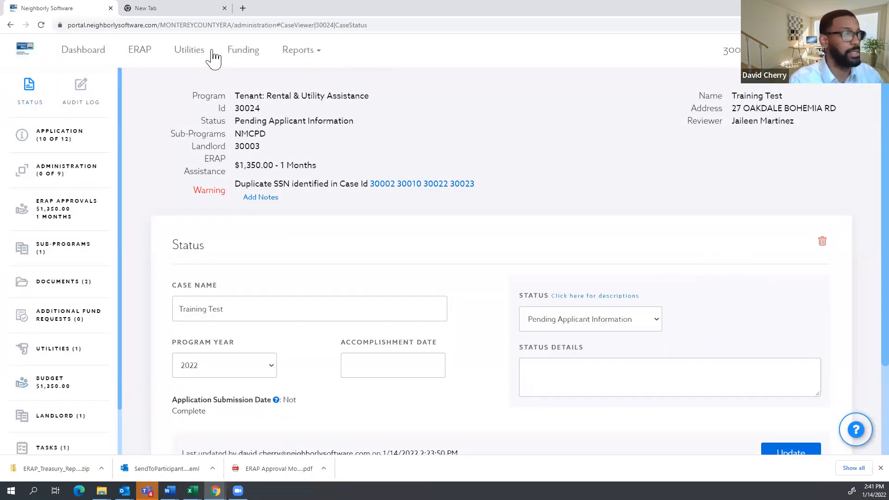
{"action": "left_click", "coordinate": [95, 47]}
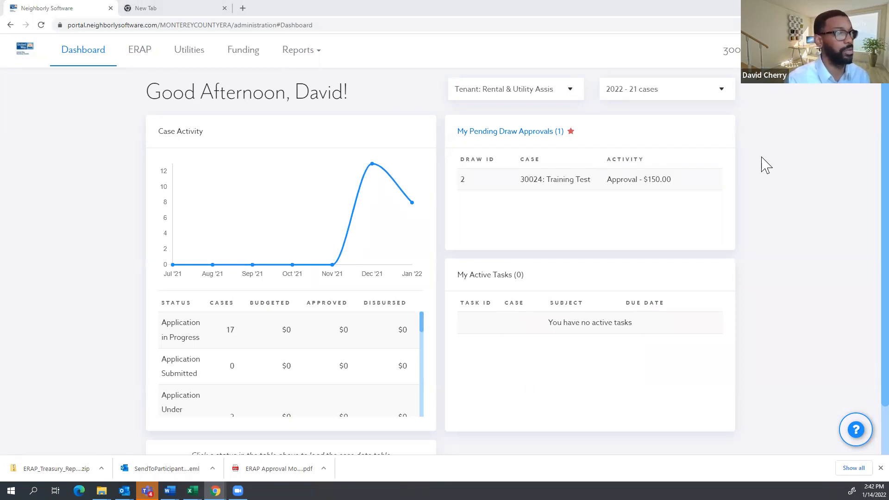
{"action": "left_click", "coordinate": [147, 59]}
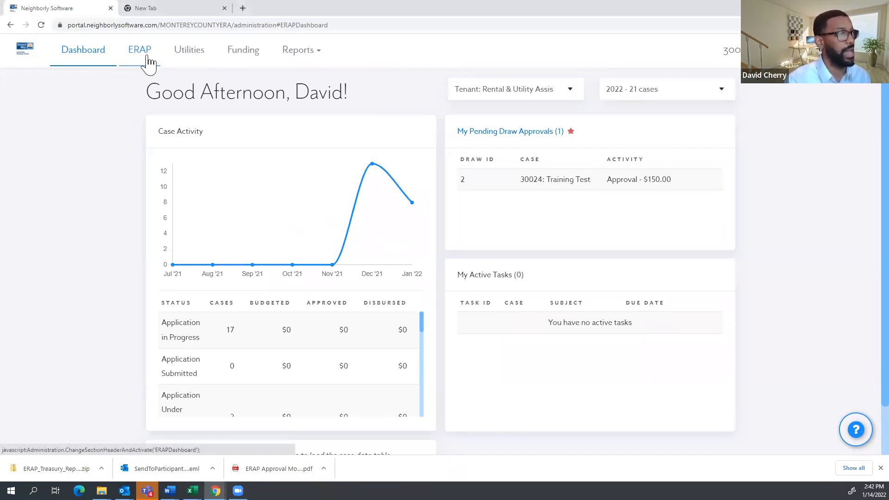
{"action": "left_click", "coordinate": [362, 362]}
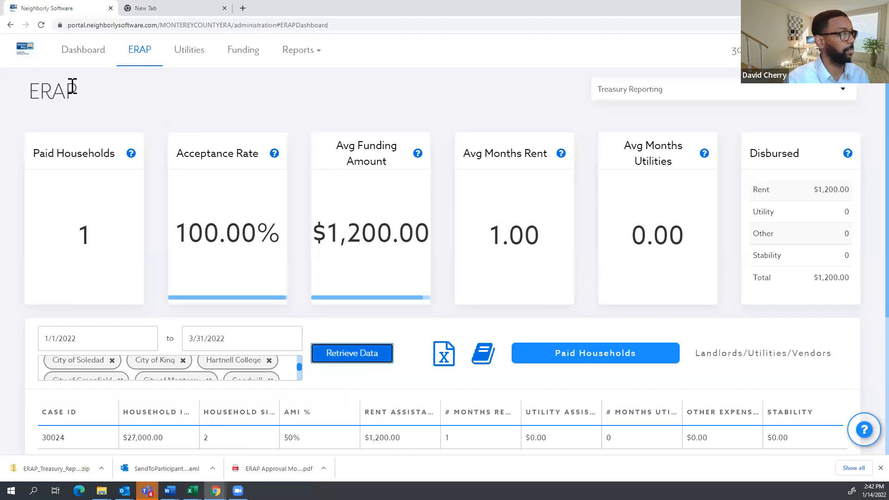
{"action": "left_click", "coordinate": [64, 58]}
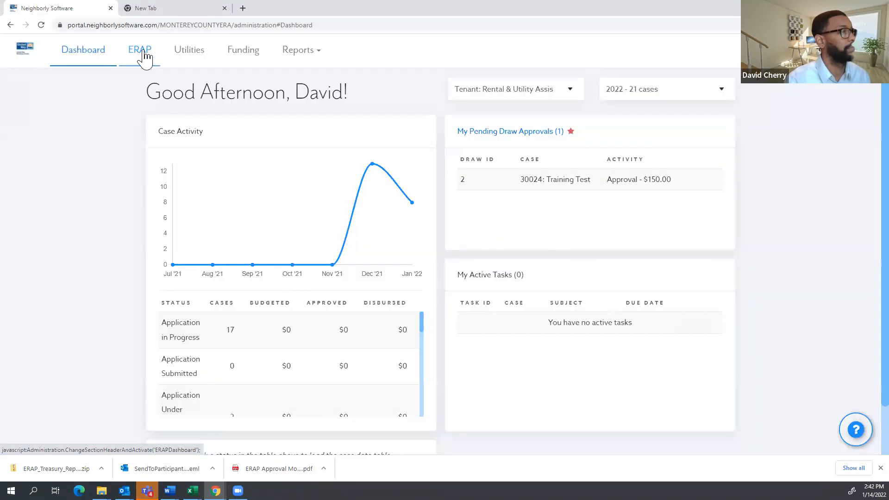
{"action": "left_click", "coordinate": [143, 58]}
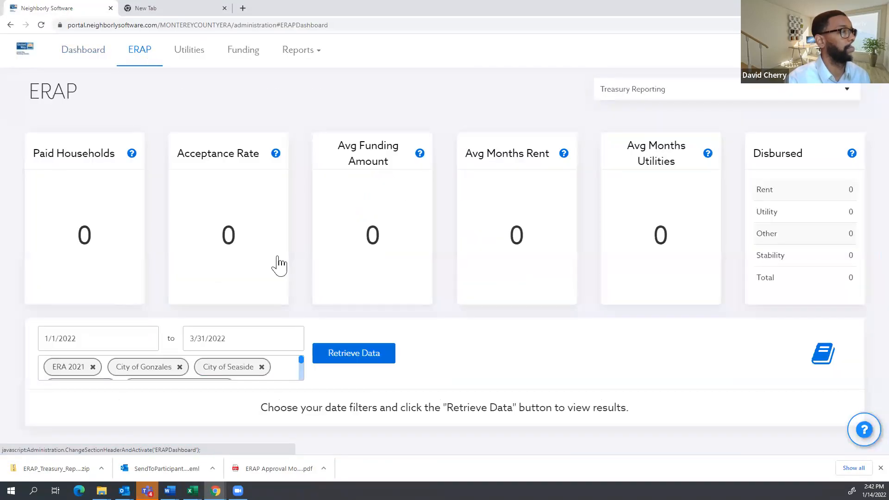
{"action": "left_click", "coordinate": [359, 355]}
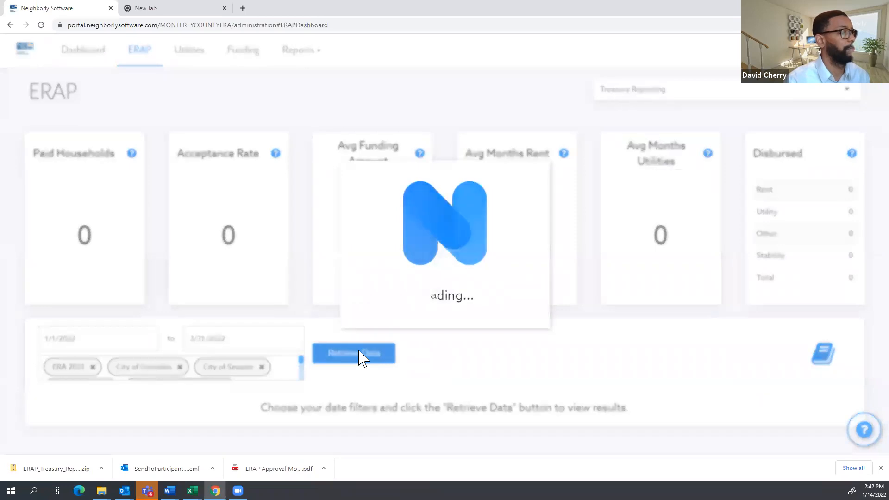
{"action": "scroll", "coordinate": [119, 246], "scroll_direction": "down", "scroll_amount": 2}
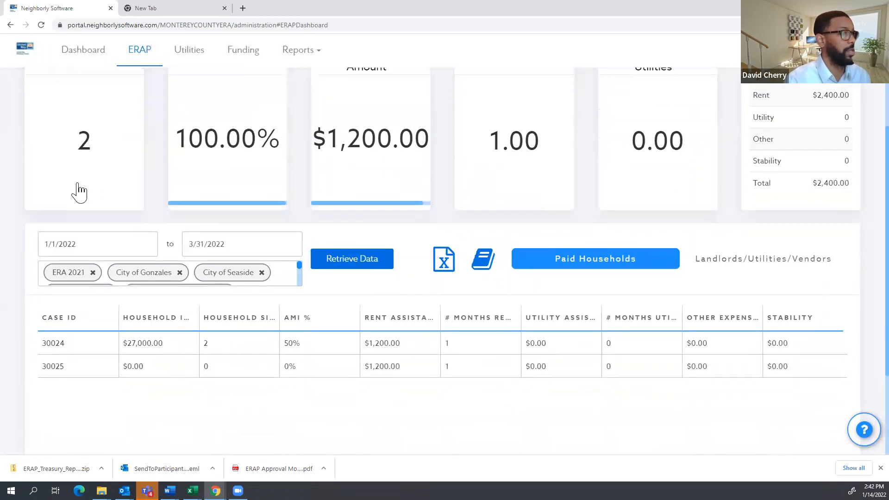
{"action": "scroll", "coordinate": [359, 222], "scroll_direction": "up", "scroll_amount": 2}
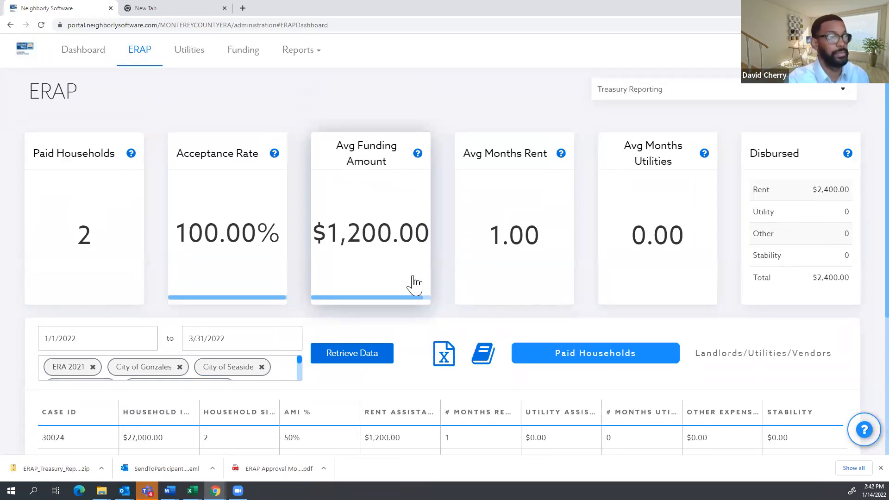
{"action": "left_click", "coordinate": [96, 52]}
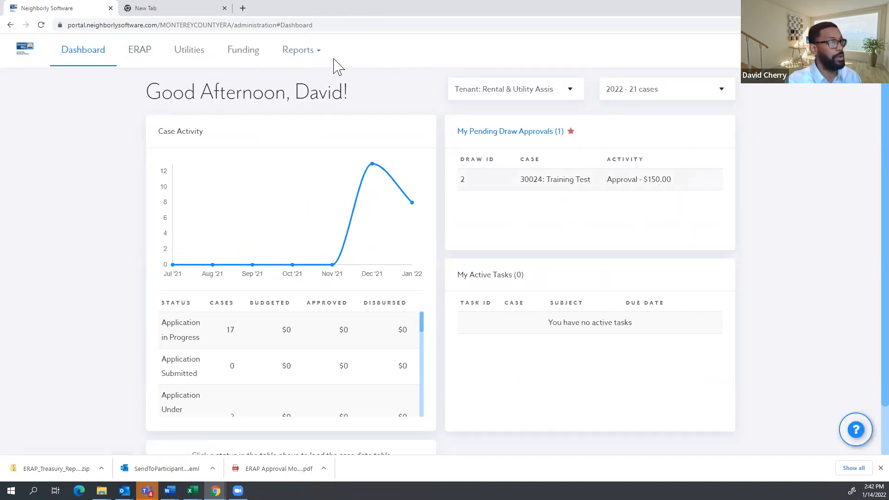
Open case 30024 and try Additional Fund Requests, dismissing the configuration error.
{"action": "left_click", "coordinate": [598, 185]}
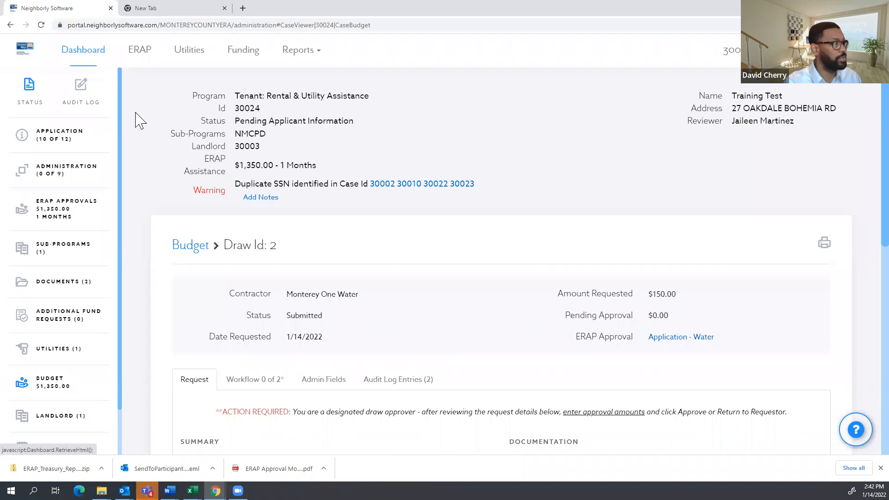
{"action": "left_click", "coordinate": [66, 325]}
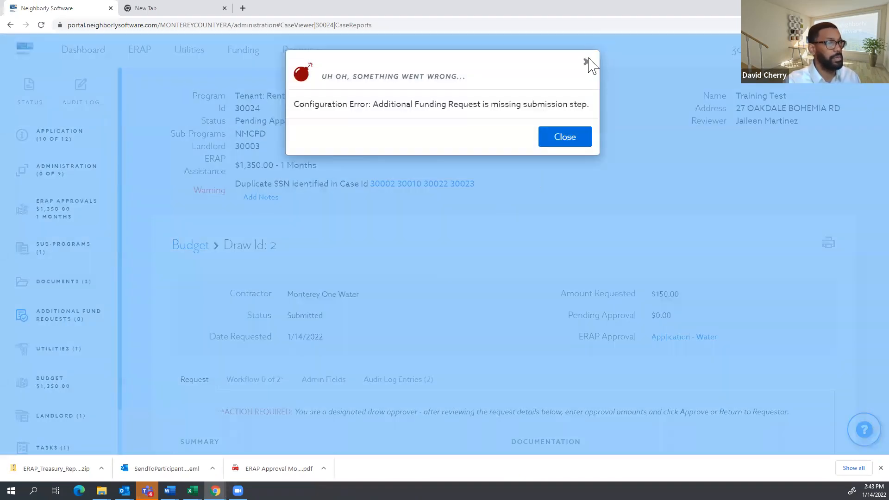
{"action": "left_click", "coordinate": [587, 62]}
Reopen case 30024 via the Pending Applicant Information list and retry Additional Fund Requests.
{"action": "left_click", "coordinate": [95, 53]}
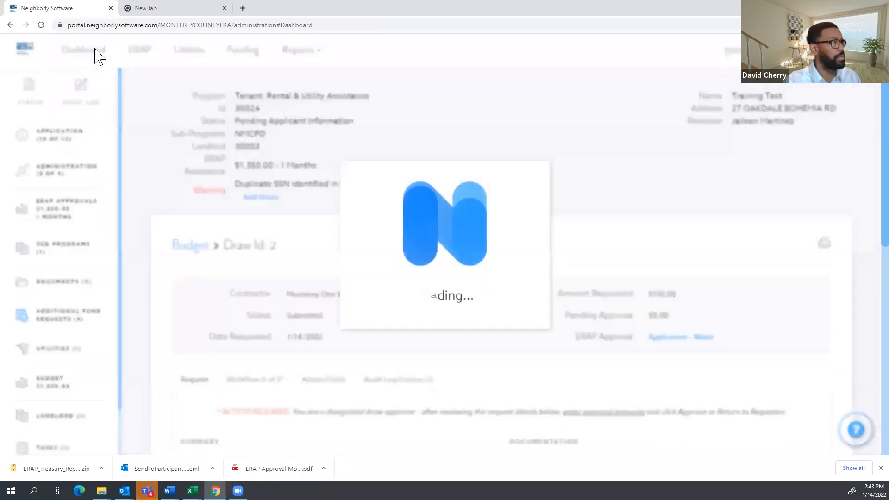
{"action": "scroll", "coordinate": [240, 370], "scroll_direction": "down", "scroll_amount": 3}
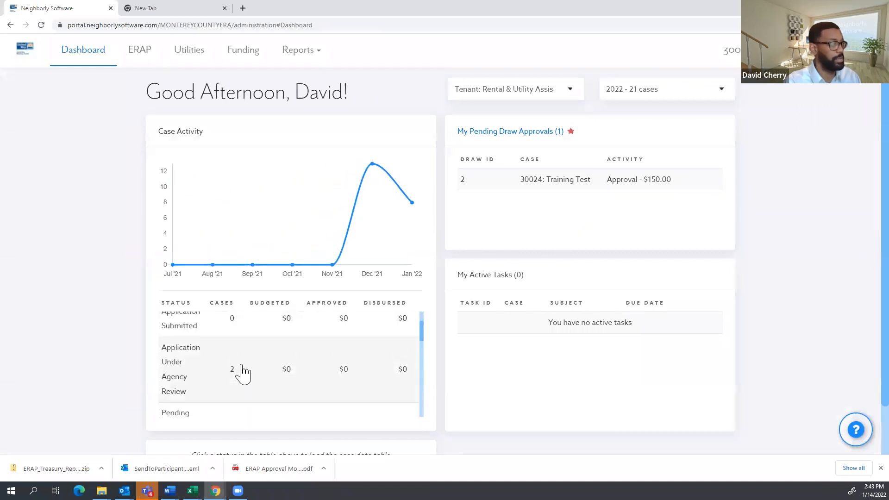
{"action": "left_click", "coordinate": [227, 337]}
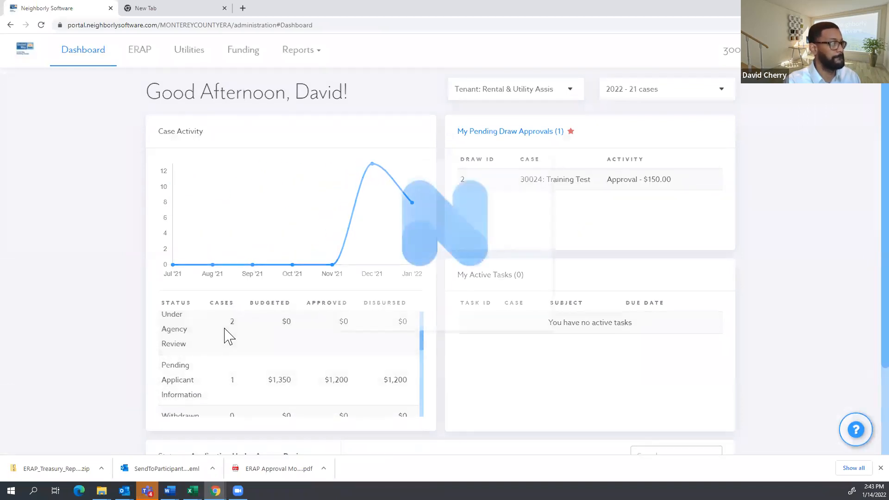
{"action": "left_click", "coordinate": [230, 199]}
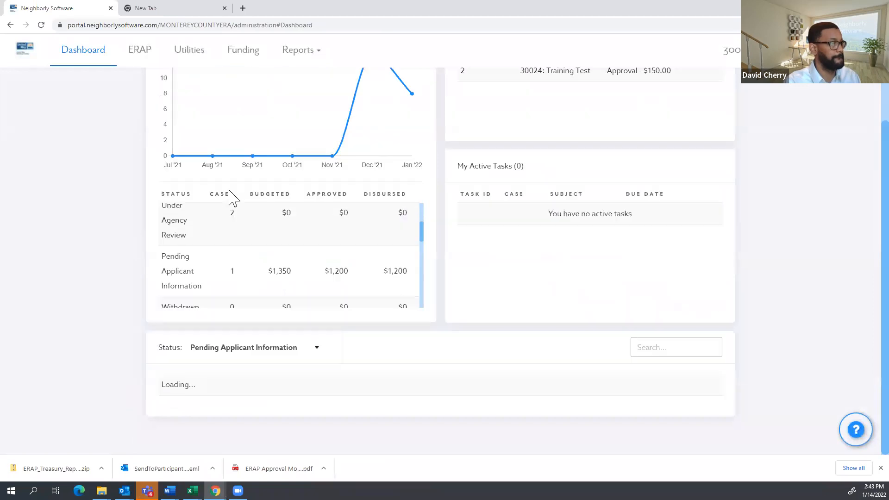
{"action": "left_click", "coordinate": [266, 349]}
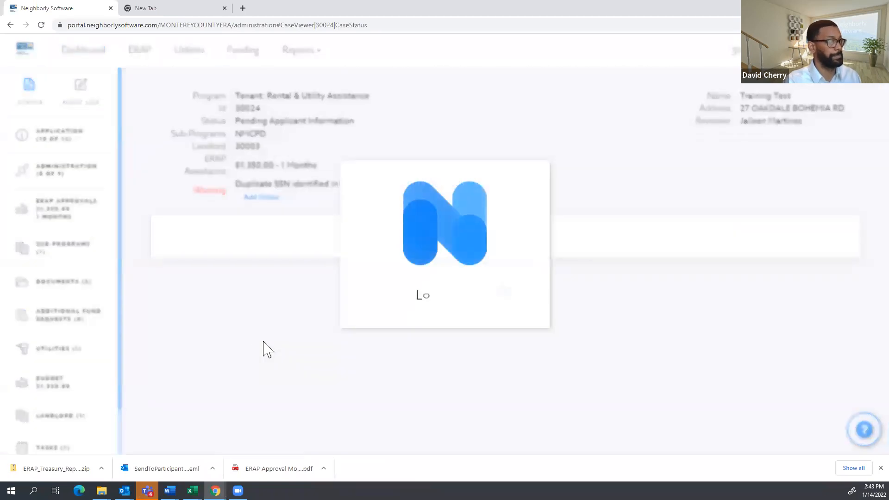
{"action": "left_click", "coordinate": [64, 319]}
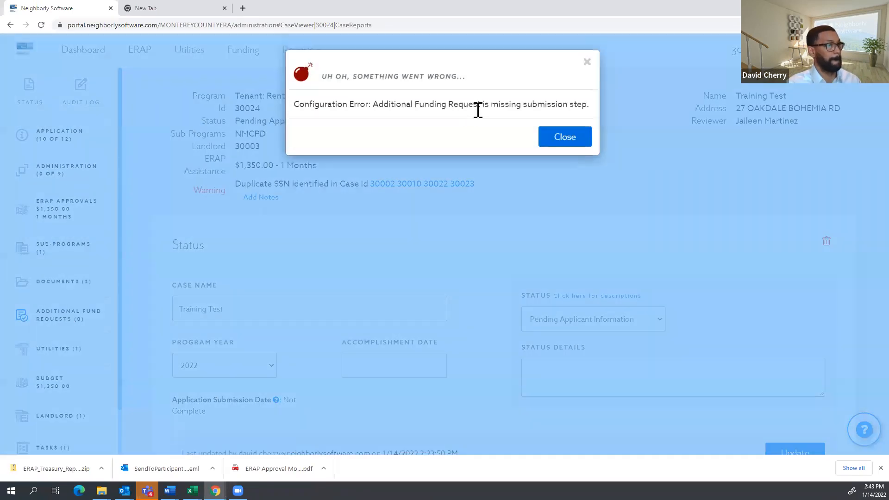
{"action": "left_click", "coordinate": [587, 63]}
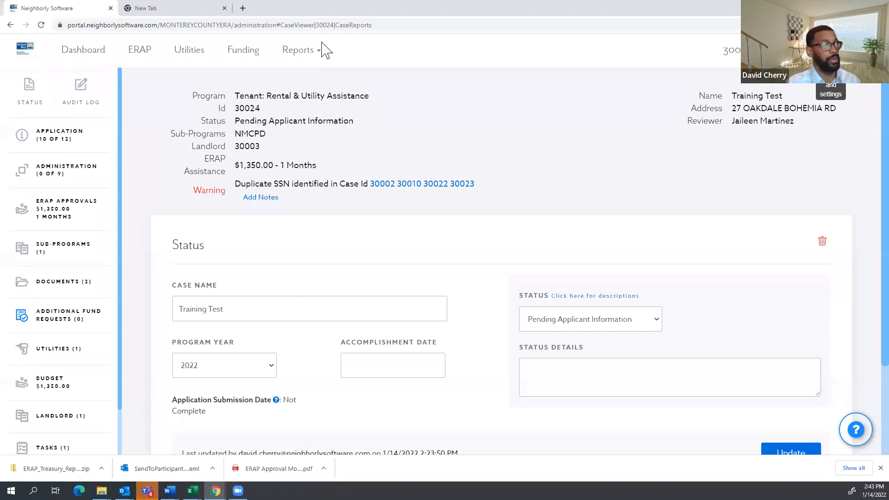
Switch to the extra blank New Tab so only case 30024's page stays open.
{"action": "left_click", "coordinate": [178, 8]}
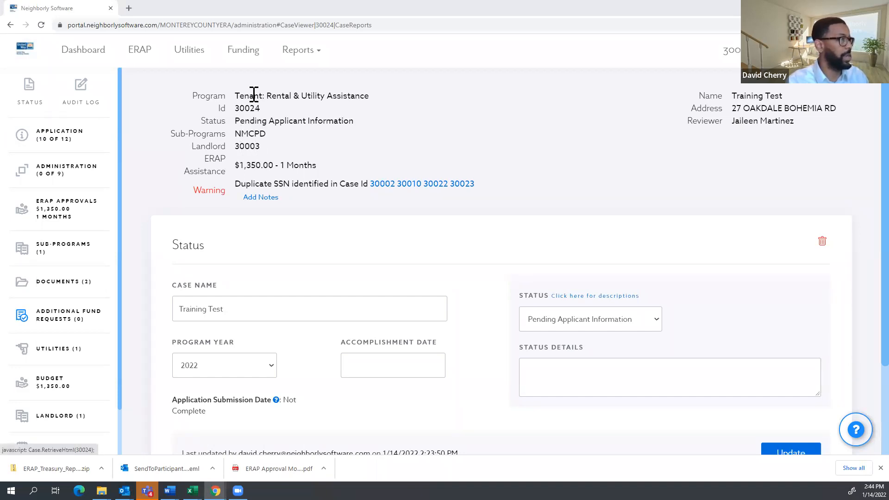
Reload case 30024 via its Id link and open its Additional Fund Requests settings.
{"action": "left_click", "coordinate": [250, 110]}
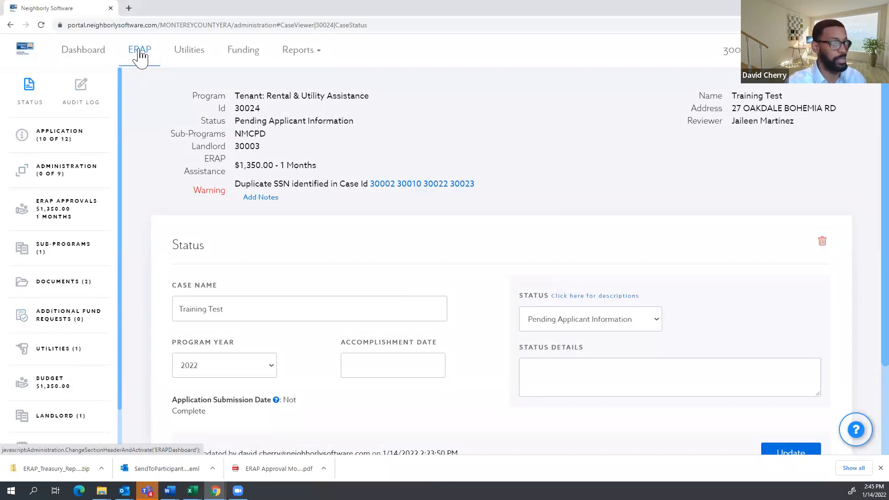
{"action": "left_click", "coordinate": [75, 324]}
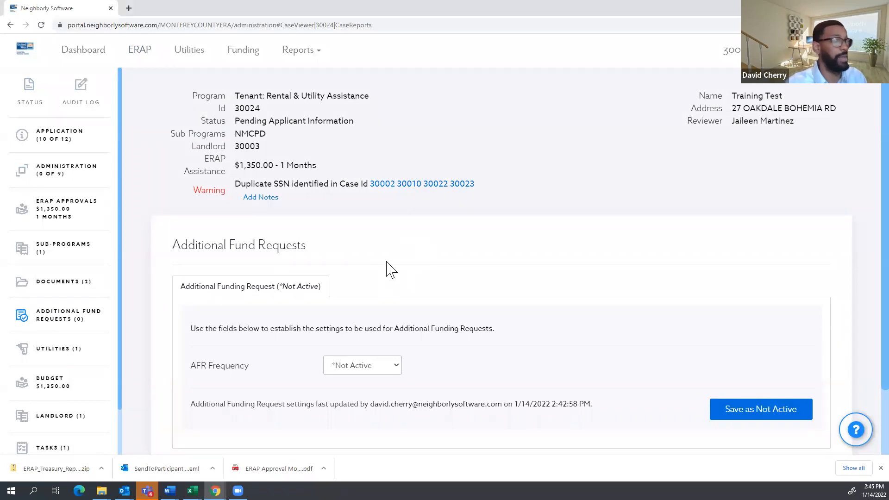
Set the AFR Frequency to Manual Only after briefly trying Every 90 days.
{"action": "scroll", "coordinate": [385, 261], "scroll_direction": "down", "scroll_amount": 1}
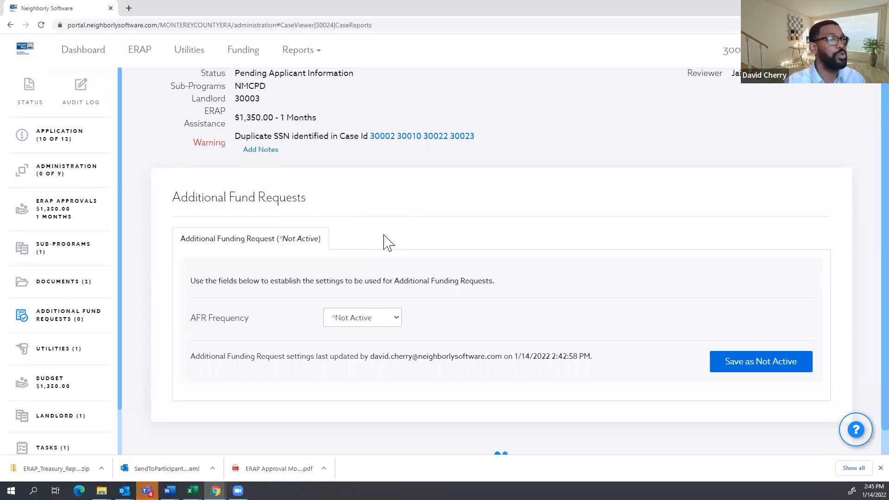
{"action": "scroll", "coordinate": [386, 241], "scroll_direction": "up", "scroll_amount": 1}
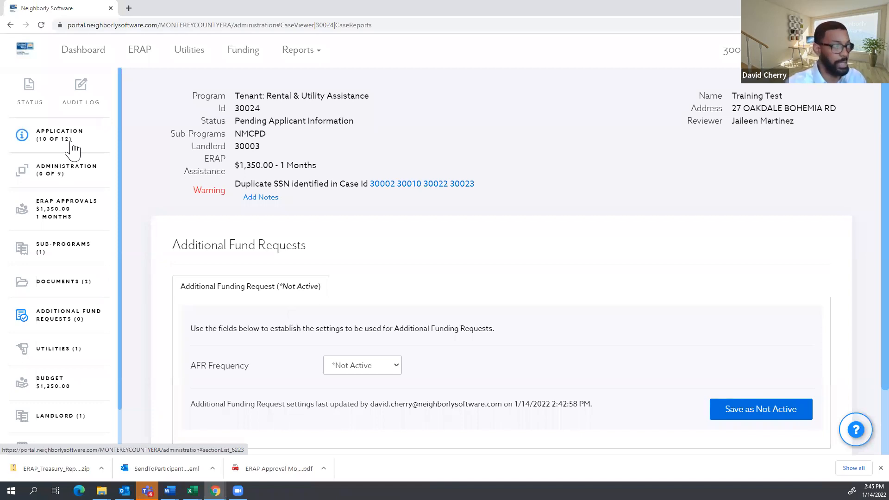
{"action": "left_click_drag", "start_coordinate": [318, 165], "coordinate": [235, 166]}
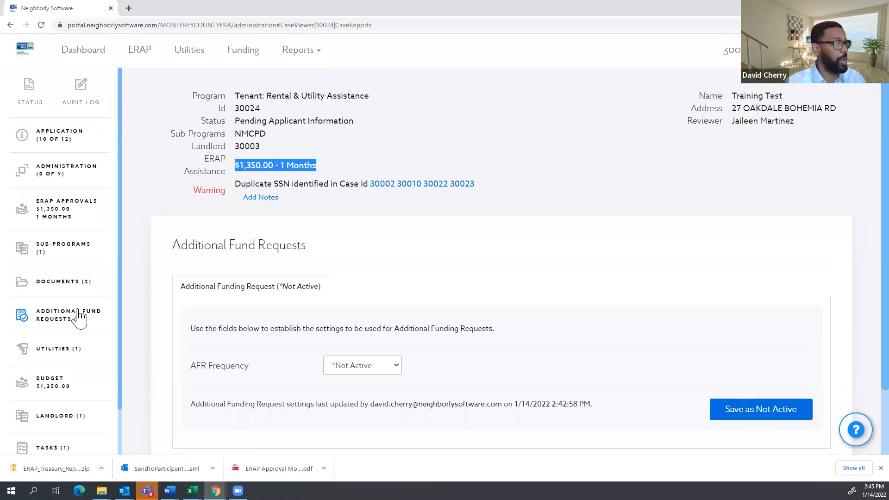
{"action": "left_click", "coordinate": [390, 373]}
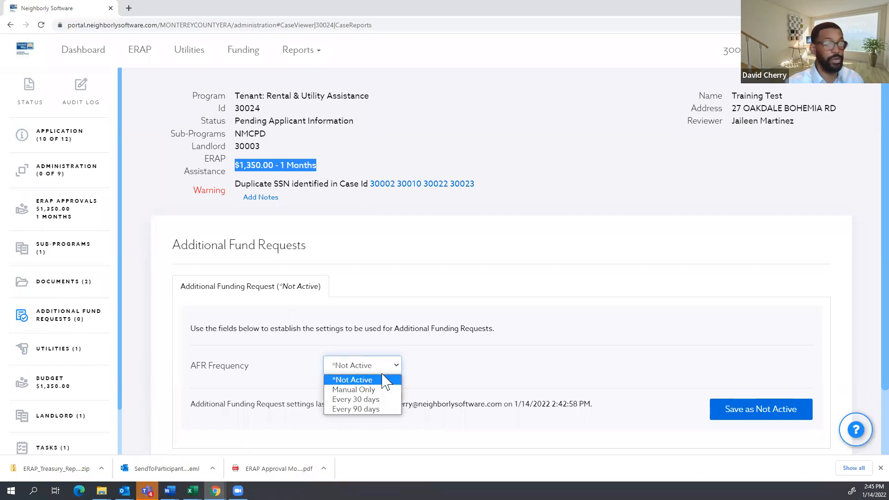
{"action": "scroll", "coordinate": [419, 323], "scroll_direction": "down", "scroll_amount": 1}
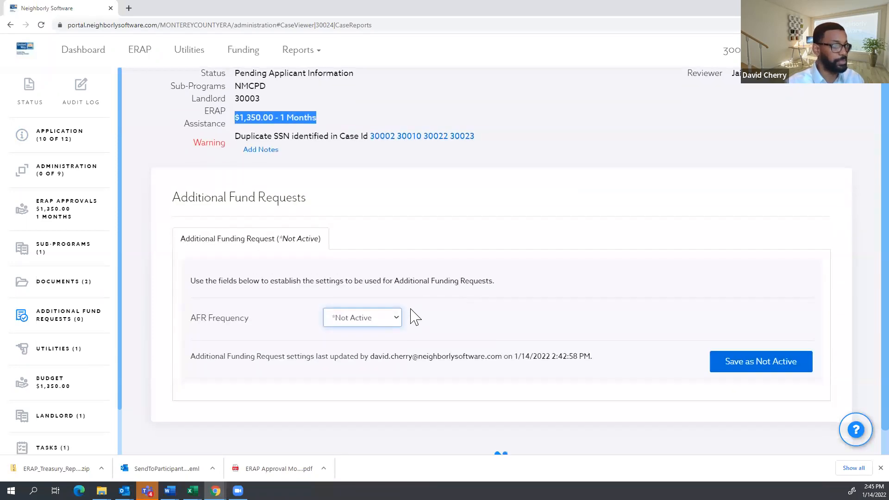
{"action": "left_click", "coordinate": [377, 324]}
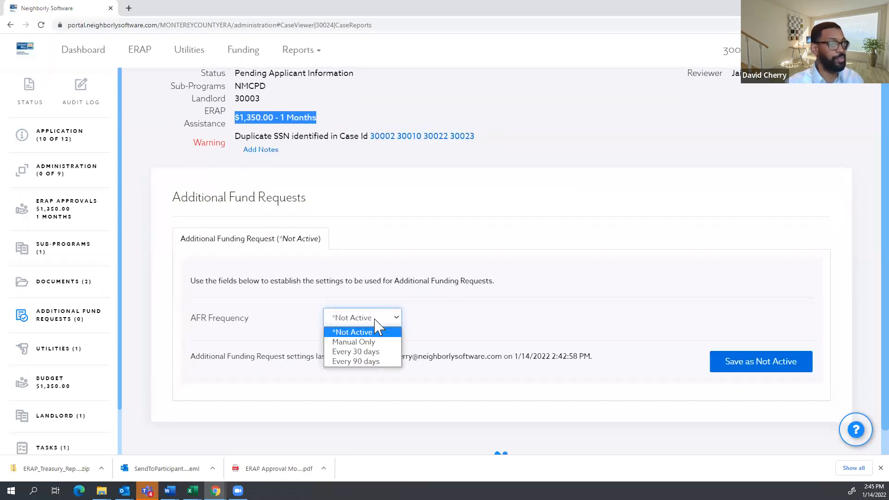
{"action": "left_click", "coordinate": [369, 361]}
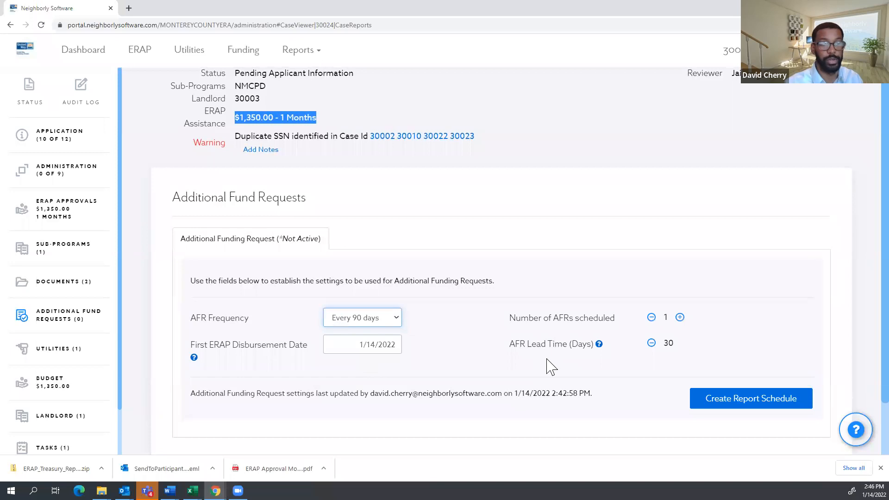
{"action": "left_click", "coordinate": [389, 322]}
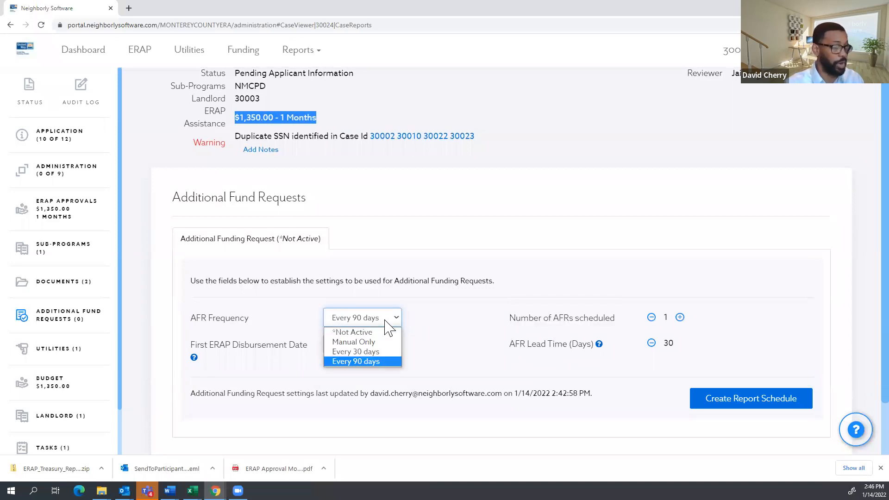
{"action": "left_click", "coordinate": [366, 343]}
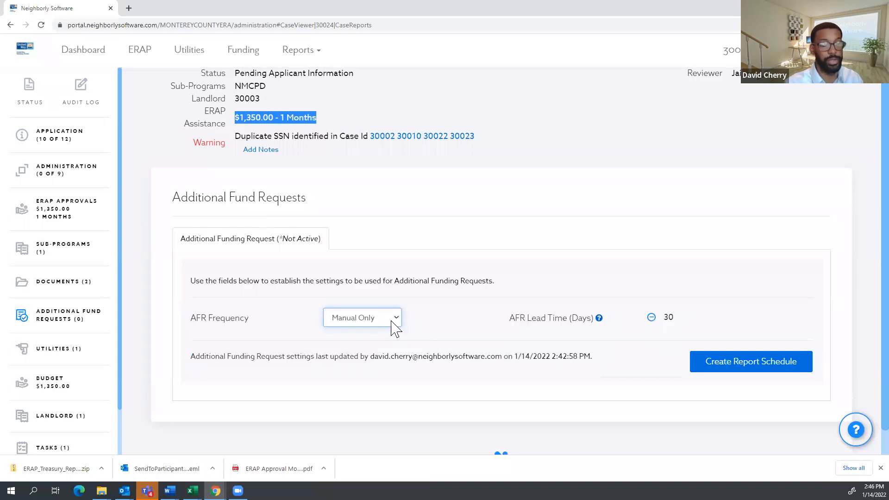
{"action": "left_click", "coordinate": [376, 319]}
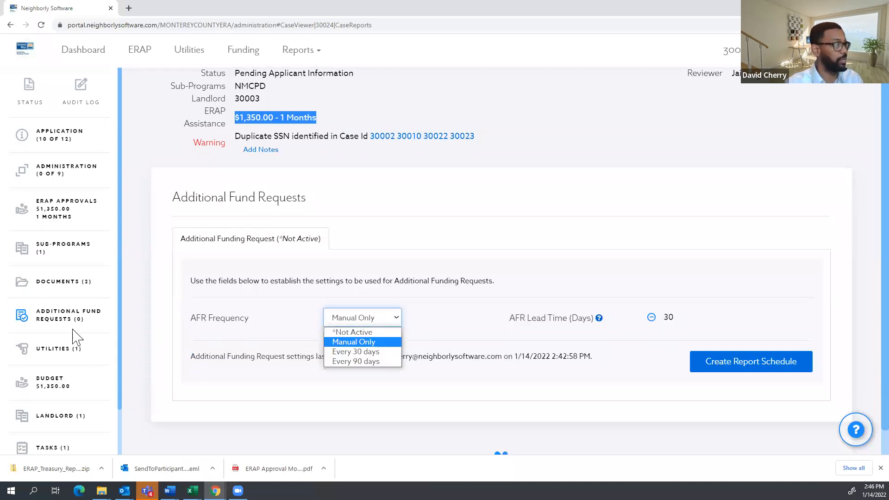
{"action": "left_click", "coordinate": [375, 345]}
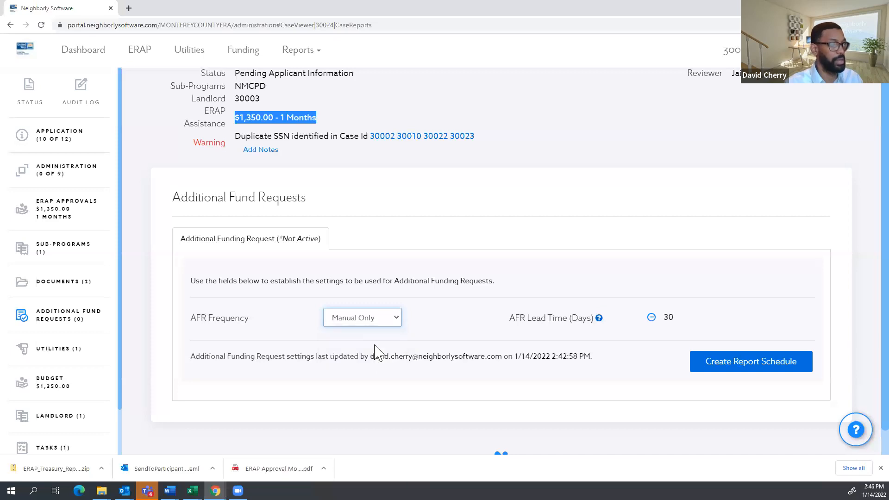
Save the Manual Only report schedule and scroll to the still-empty fund request table.
{"action": "left_click", "coordinate": [758, 366]}
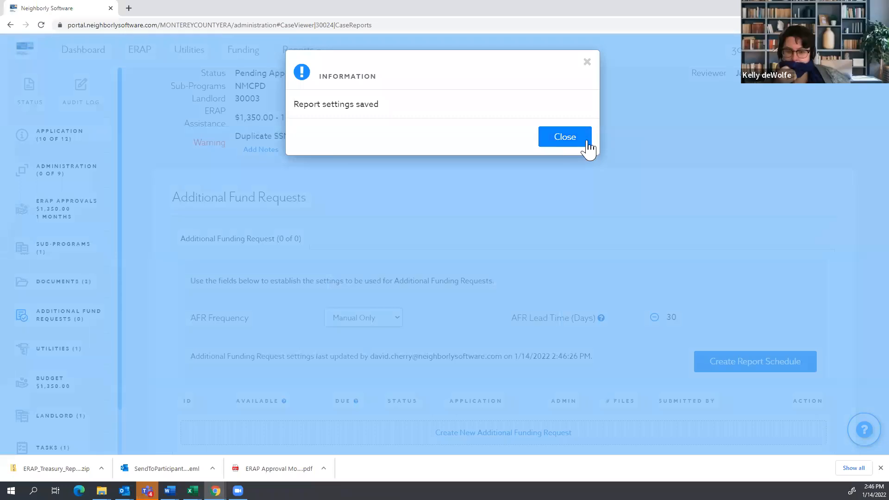
{"action": "left_click", "coordinate": [587, 148]}
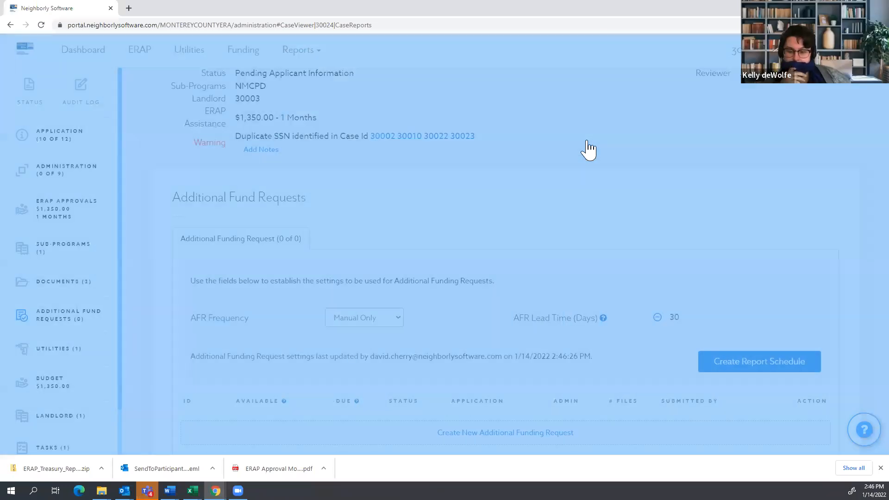
{"action": "scroll", "coordinate": [664, 264], "scroll_direction": "down", "scroll_amount": 1}
{"action": "scroll", "coordinate": [665, 260], "scroll_direction": "up", "scroll_amount": 1}
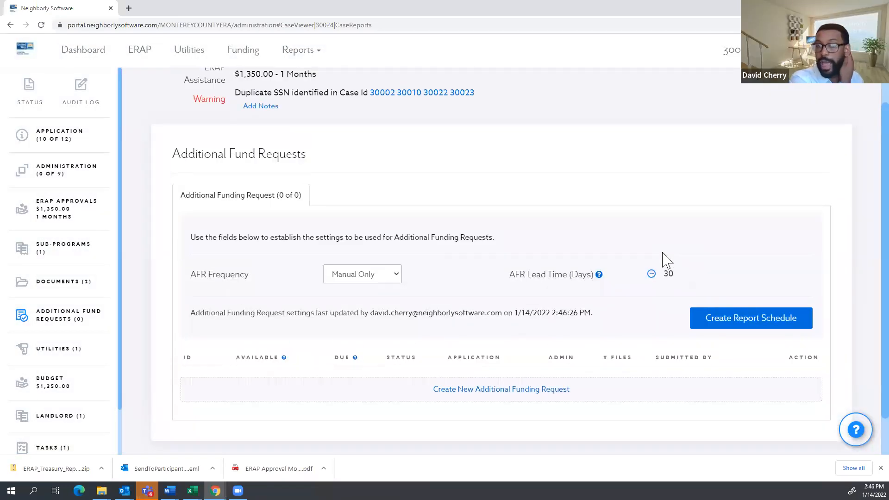
{"action": "scroll", "coordinate": [625, 118], "scroll_direction": "down", "scroll_amount": 1}
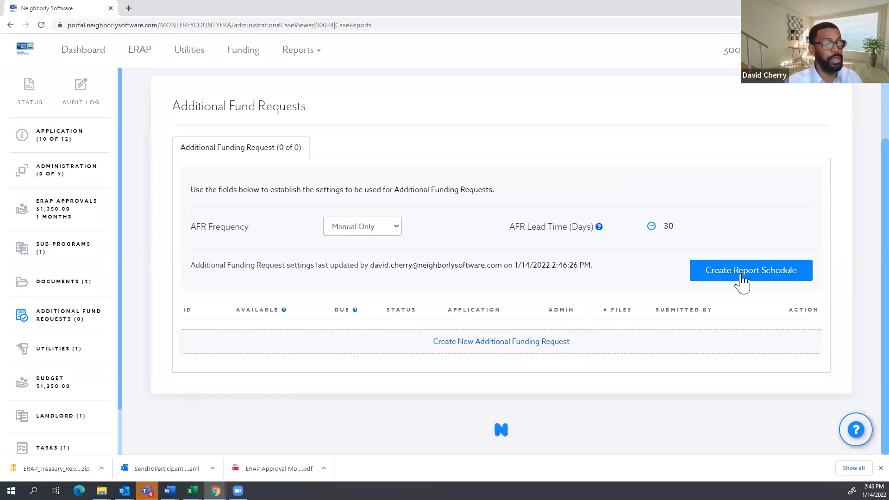
{"action": "left_click", "coordinate": [498, 343]}
Create request AFR-1 available 01/15/2022, due 2/14/2022.
{"action": "left_click", "coordinate": [601, 250]}
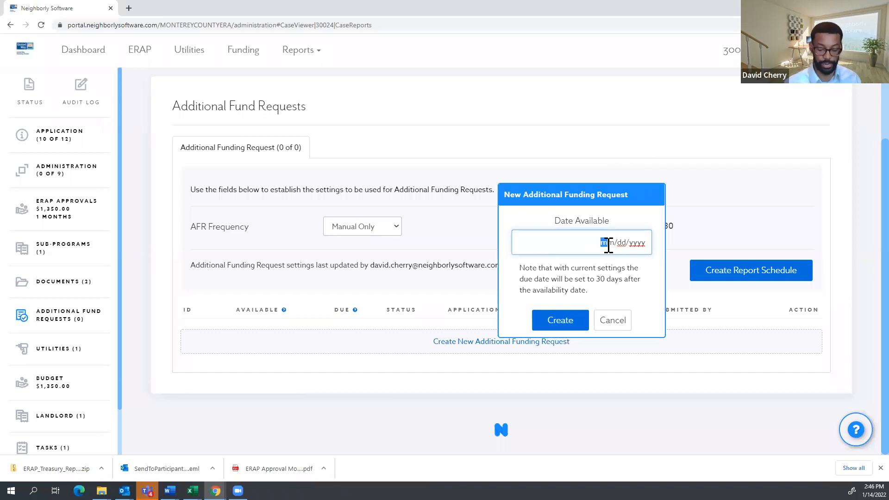
{"action": "type", "text": "01152022"}
{"action": "left_click", "coordinate": [578, 322]}
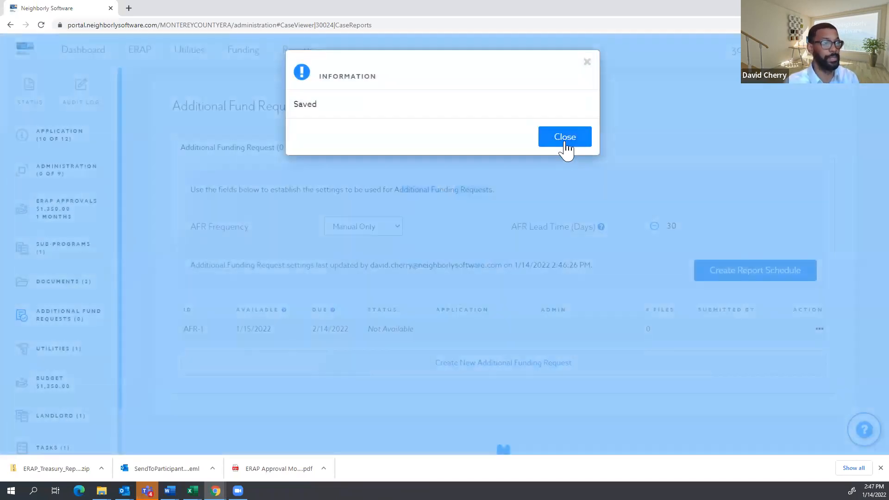
{"action": "left_click", "coordinate": [565, 138]}
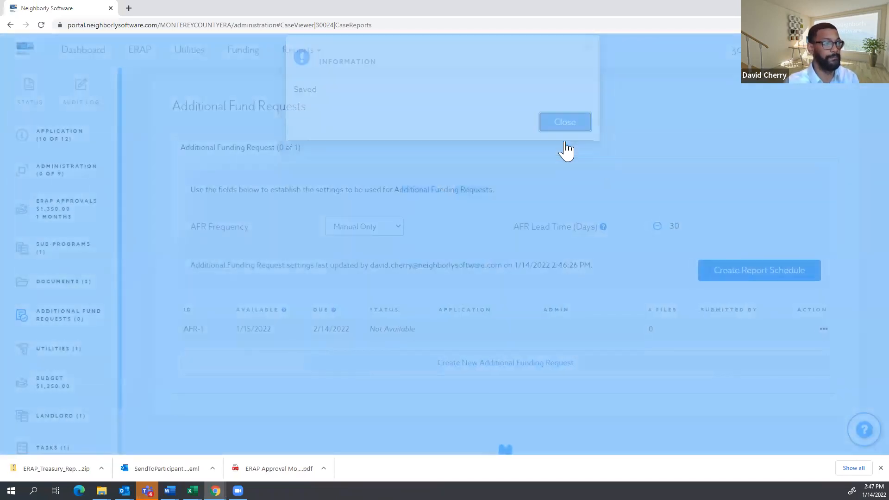
Choose Delete from AFR-1's actions menu.
{"action": "left_click", "coordinate": [813, 329]}
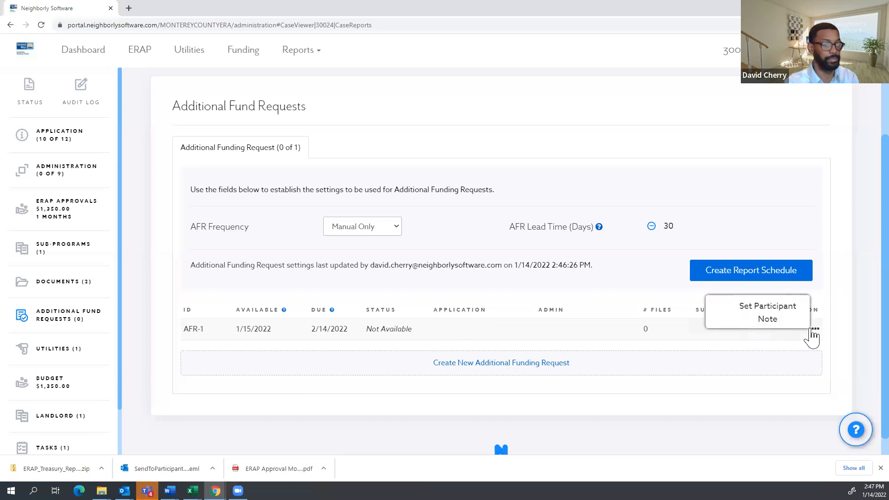
{"action": "left_click", "coordinate": [758, 422]}
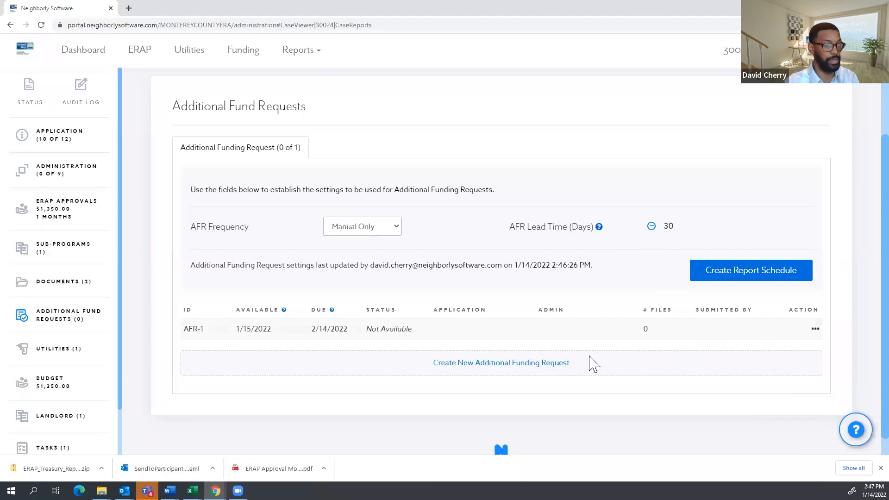
{"action": "left_click", "coordinate": [813, 329]}
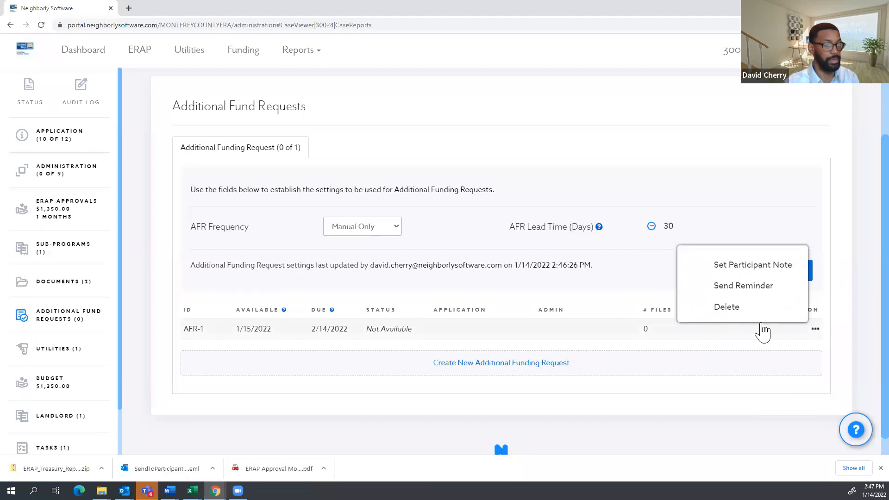
{"action": "left_click", "coordinate": [749, 309]}
Confirm deleting AFR-1, then save the AFR lead time lowered to 1 day.
{"action": "left_click", "coordinate": [574, 146]}
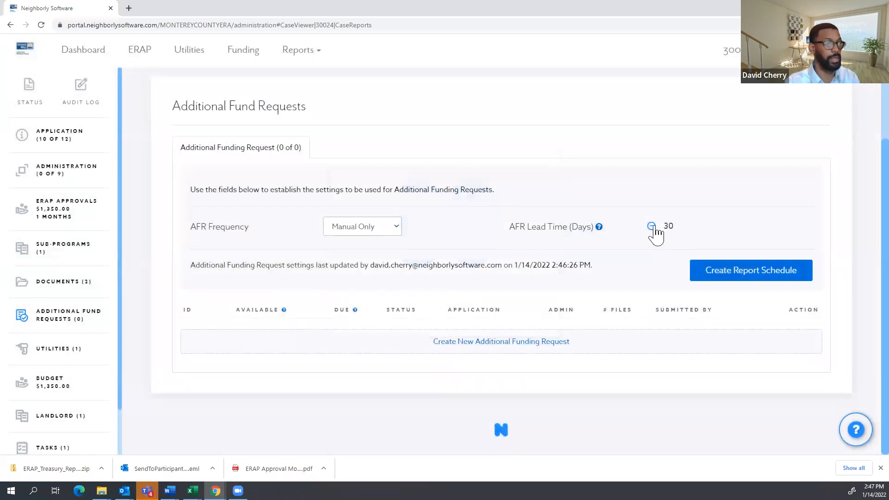
{"action": "left_click", "coordinate": [651, 225]}
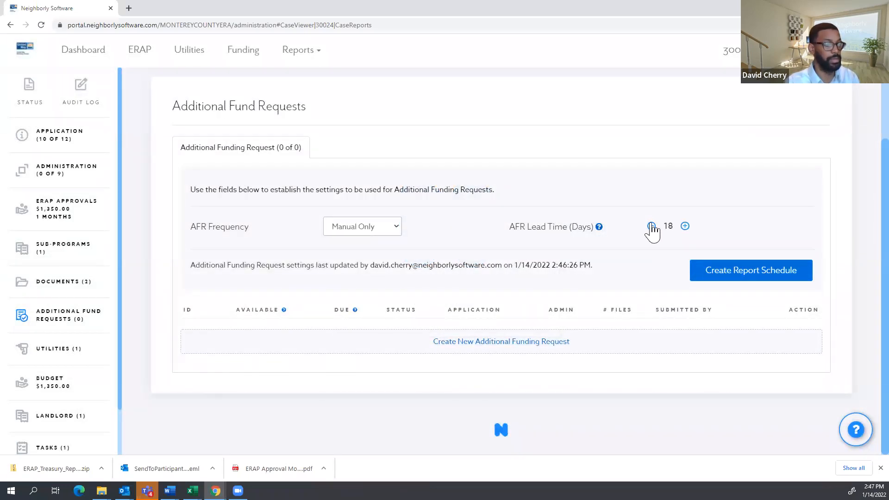
{"action": "left_click", "coordinate": [651, 226]}
{"action": "left_click", "coordinate": [652, 226]}
{"action": "left_click", "coordinate": [651, 226]}
{"action": "left_click", "coordinate": [651, 226]}
{"action": "left_click", "coordinate": [652, 226]}
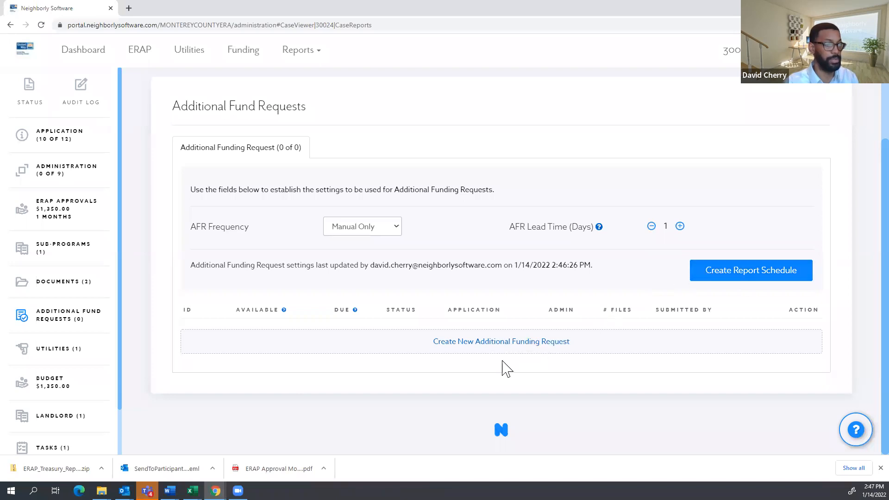
{"action": "left_click", "coordinate": [726, 276]}
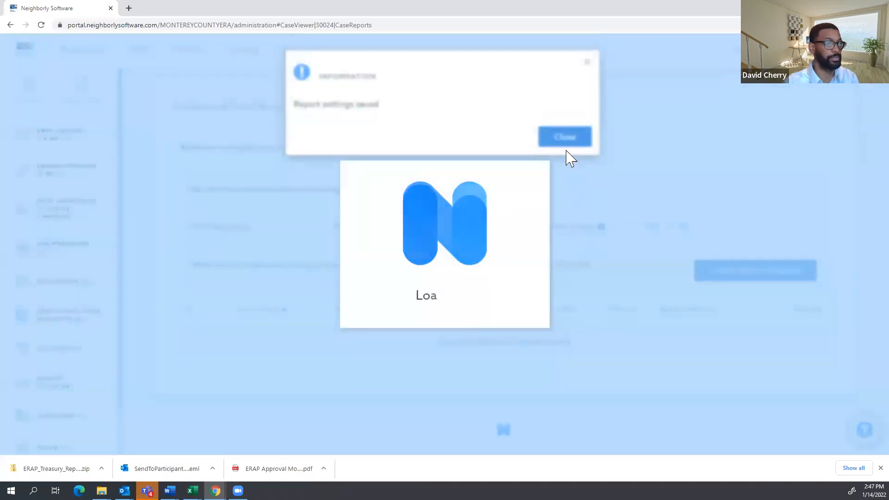
{"action": "left_click", "coordinate": [568, 146]}
Create request AFR-2 available 01/15/2022, due 1/16/2022.
{"action": "left_click", "coordinate": [528, 353]}
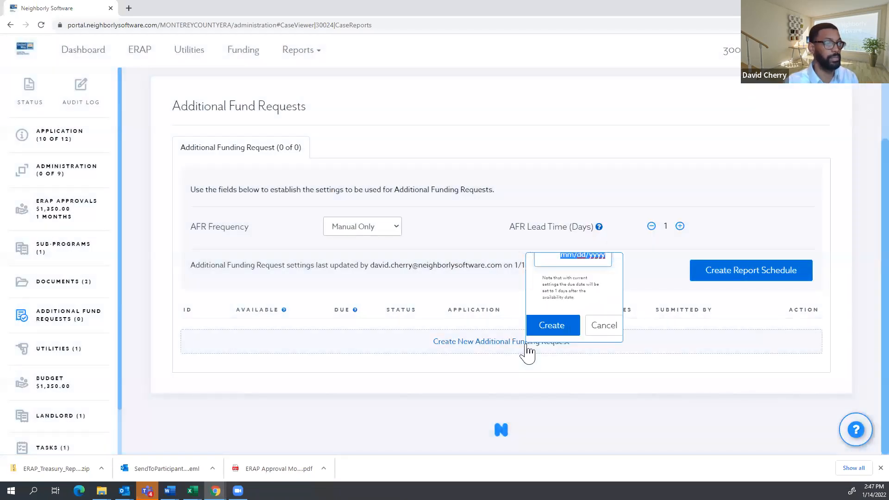
{"action": "type", "text": "01/"}
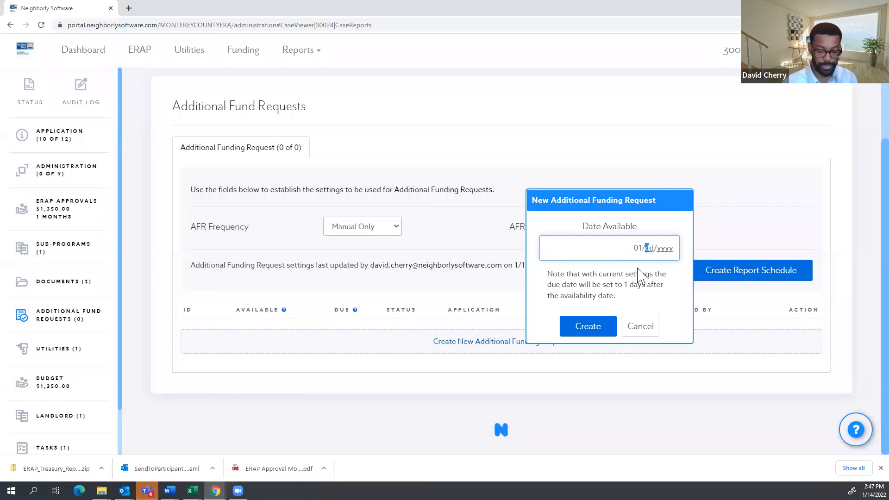
{"action": "type", "text": "15/2022"}
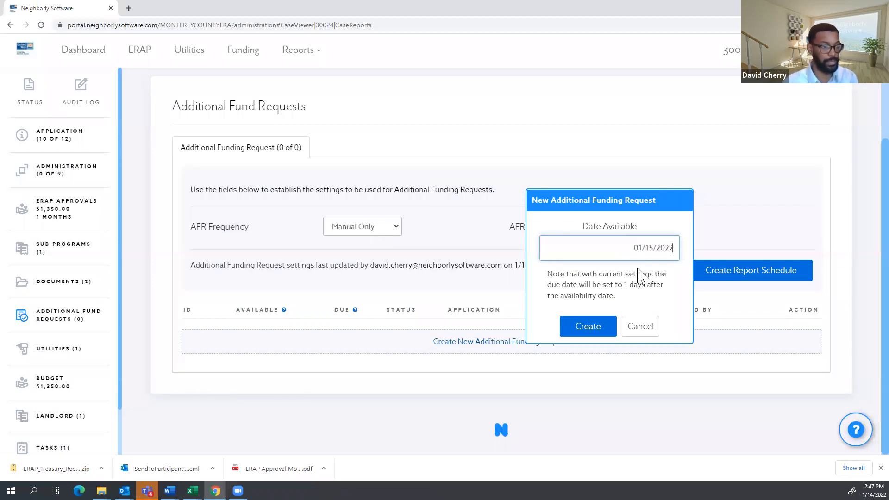
{"action": "left_click", "coordinate": [574, 332]}
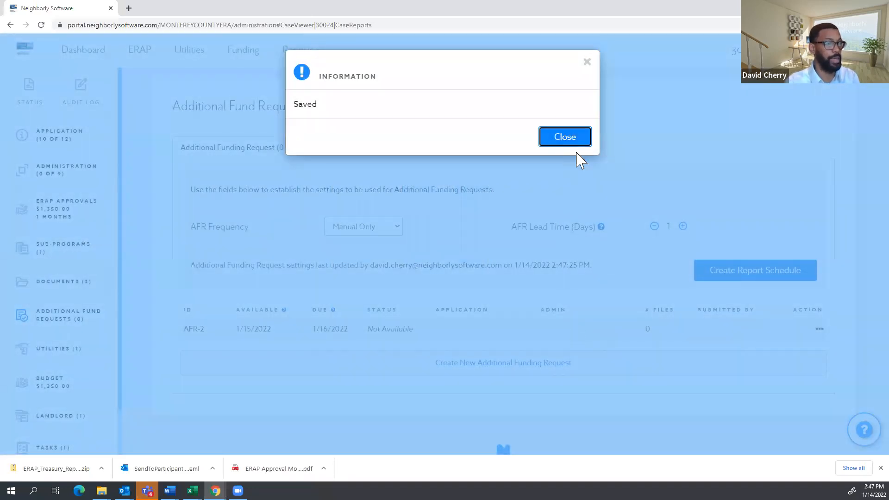
{"action": "left_click", "coordinate": [574, 141]}
Check AFR-2's actions menu and the Available and Due date explanations.
{"action": "left_click", "coordinate": [814, 329]}
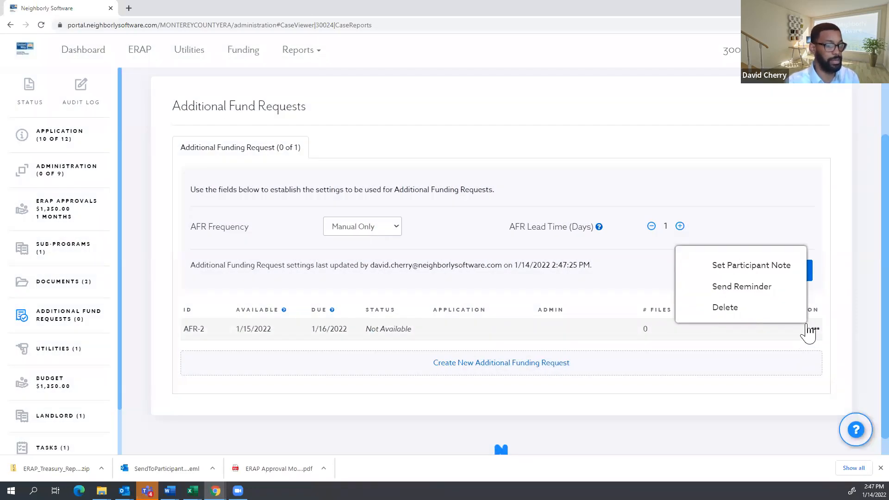
{"action": "left_click", "coordinate": [755, 425]}
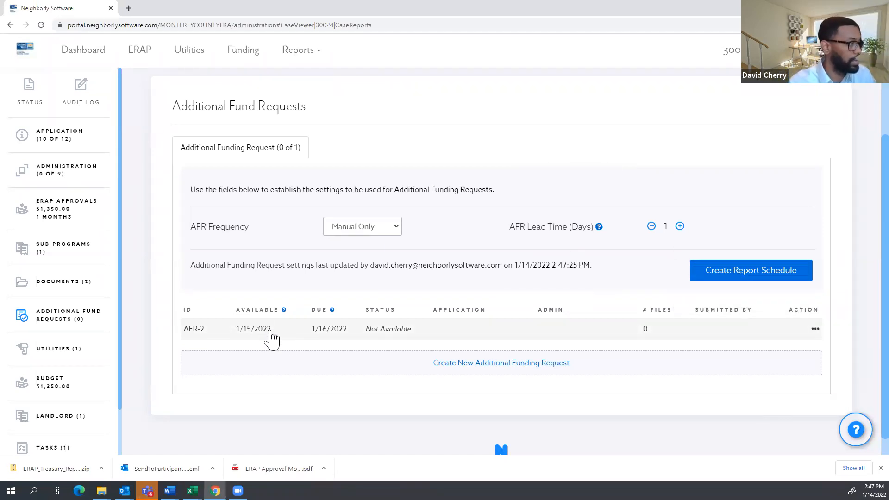
{"action": "left_click", "coordinate": [814, 329]}
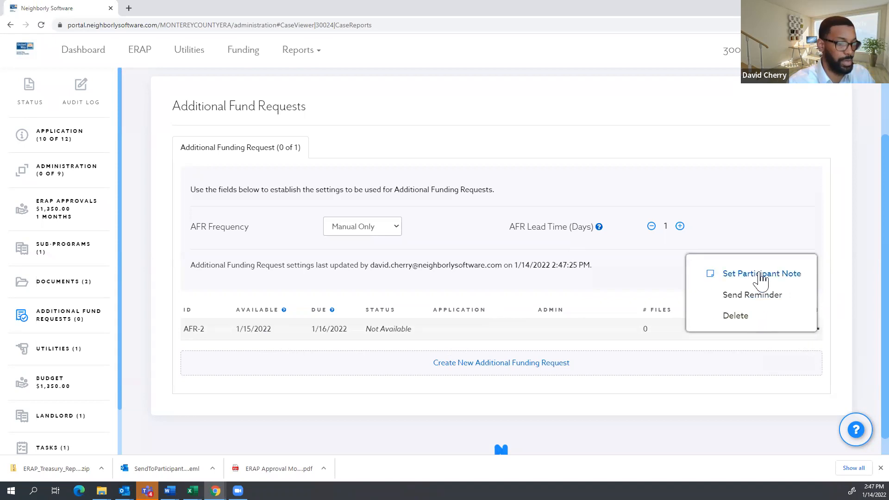
{"action": "left_click", "coordinate": [781, 407]}
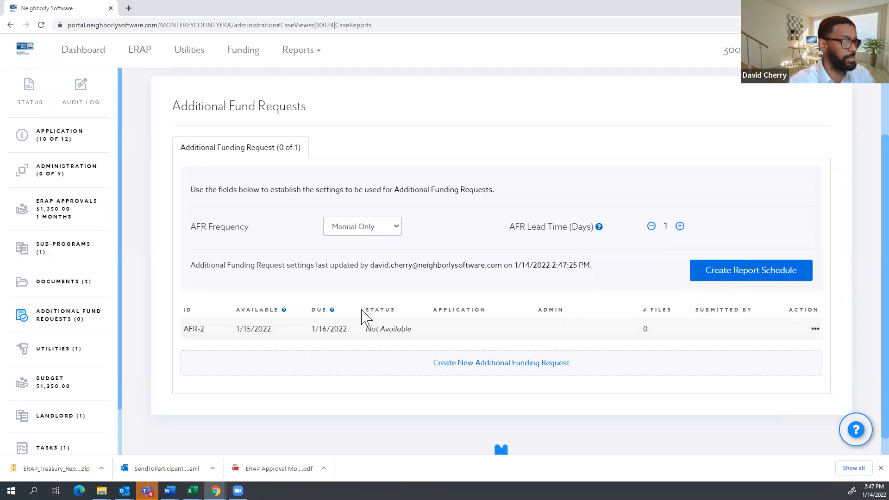
{"action": "mouse_move", "coordinate": [332, 313]}
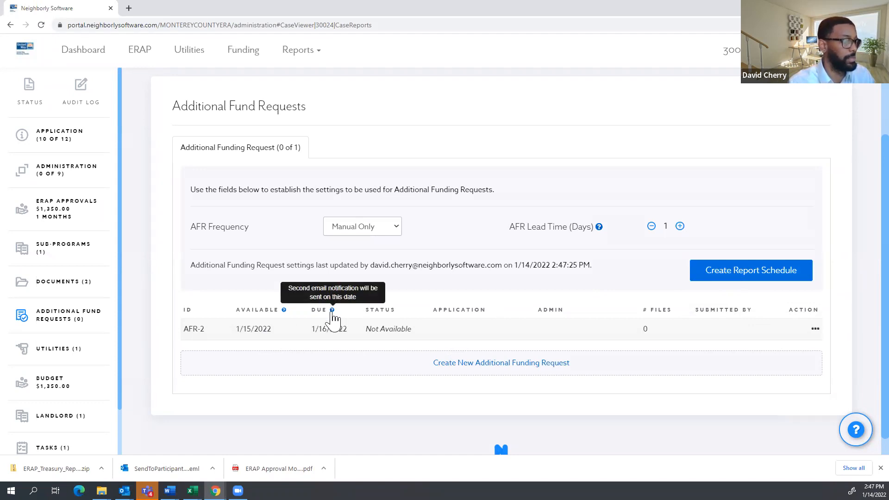
{"action": "mouse_move", "coordinate": [285, 313]}
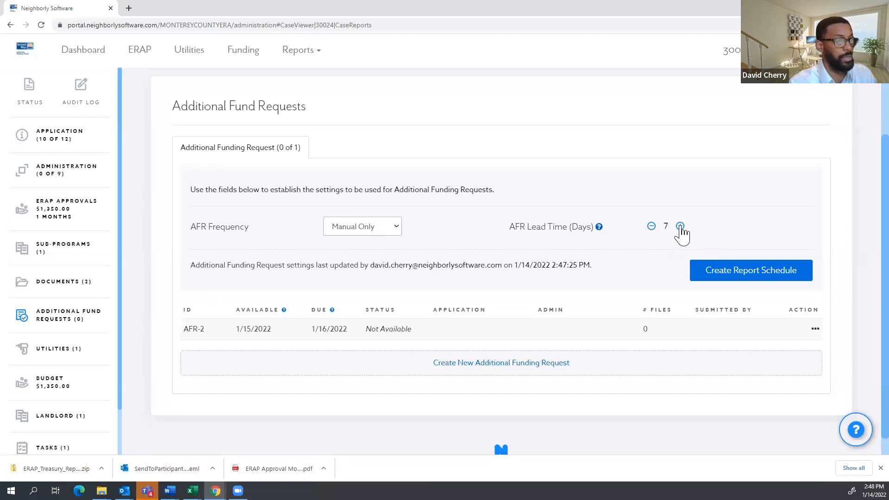
Raise the AFR lead time to 15 days and save the report schedule.
{"action": "left_click", "coordinate": [681, 227]}
{"action": "left_click", "coordinate": [683, 227]}
{"action": "left_click", "coordinate": [740, 274]}
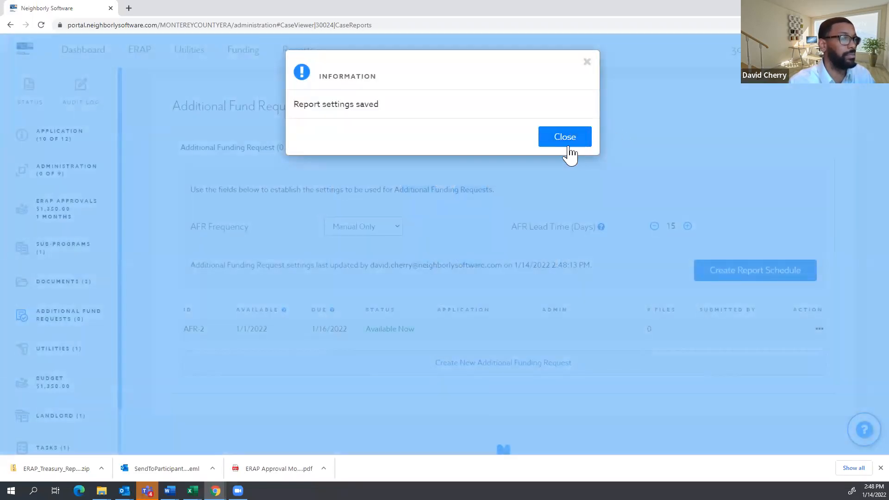
{"action": "left_click", "coordinate": [567, 144]}
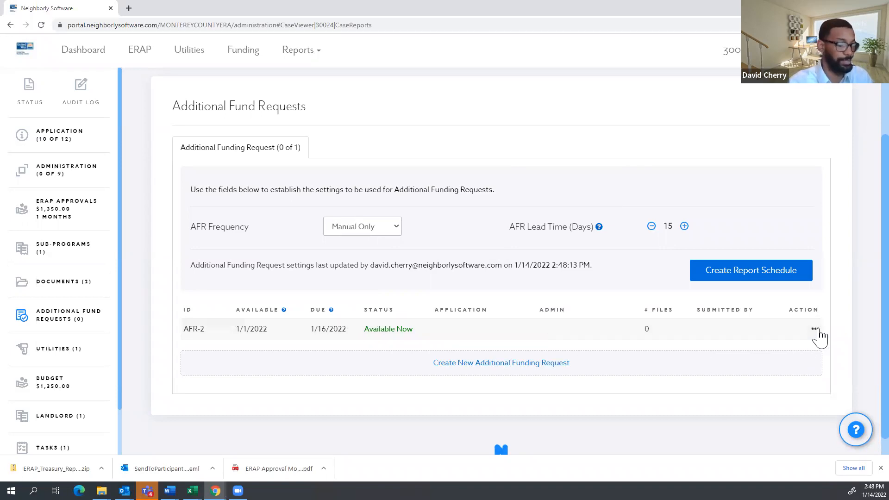
Start the AFR-2 report and confirm with Proceed.
{"action": "left_click", "coordinate": [814, 329]}
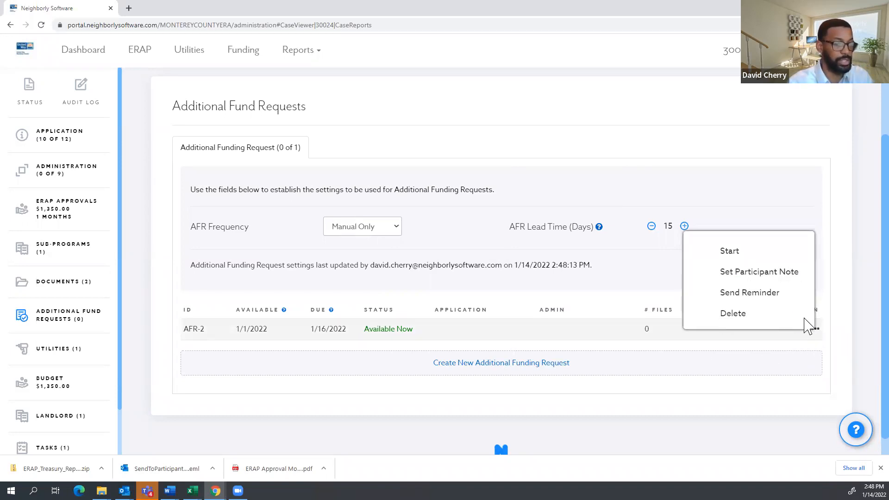
{"action": "left_click", "coordinate": [736, 253]}
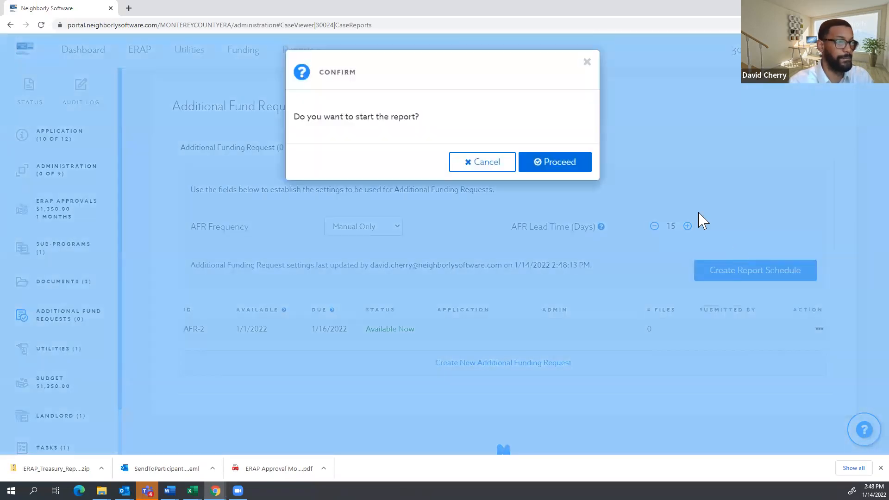
{"action": "left_click", "coordinate": [558, 162]}
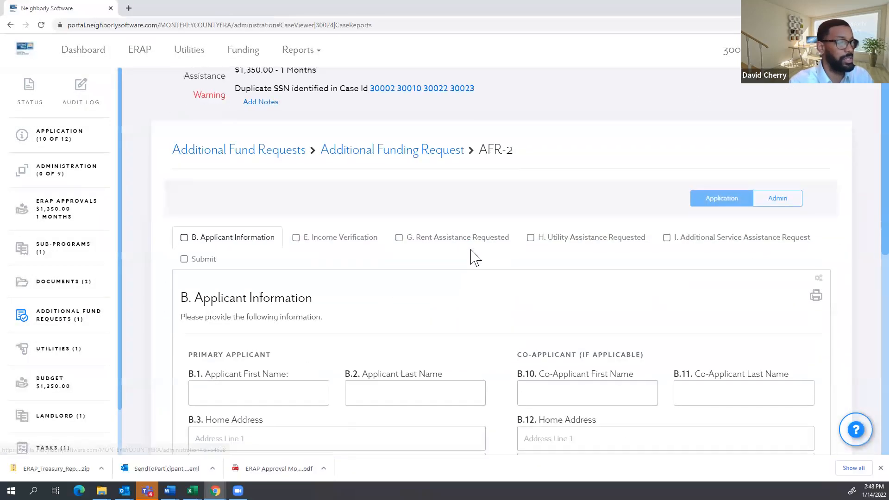
{"action": "scroll", "coordinate": [472, 252], "scroll_direction": "down", "scroll_amount": 7}
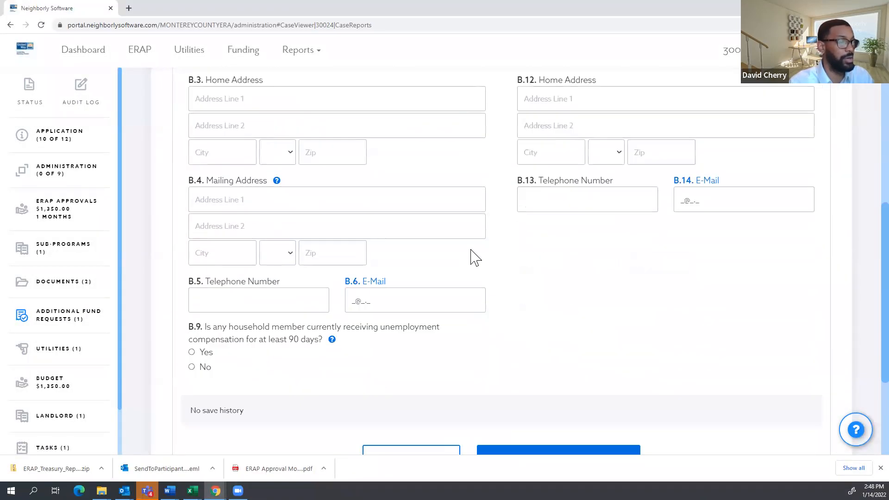
{"action": "scroll", "coordinate": [336, 249], "scroll_direction": "up", "scroll_amount": 10}
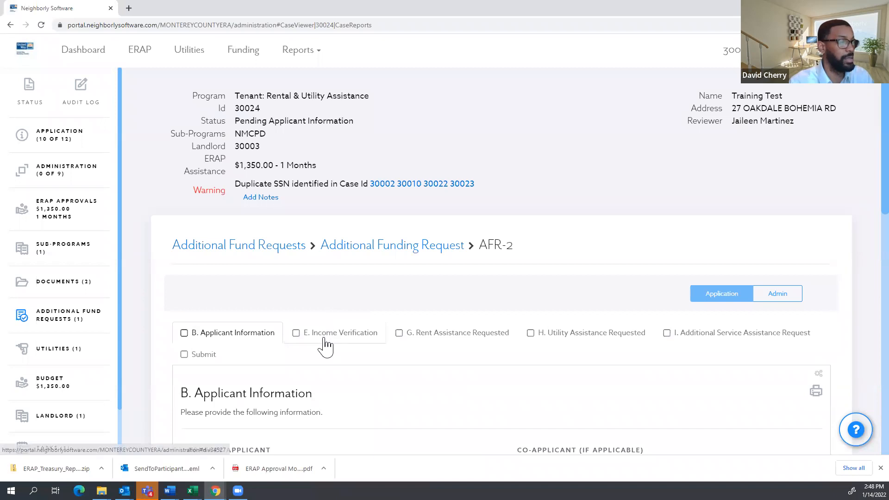
Browse AFR-2's Income Verification, Rent Assistance and Utility Assistance sections.
{"action": "left_click", "coordinate": [328, 334]}
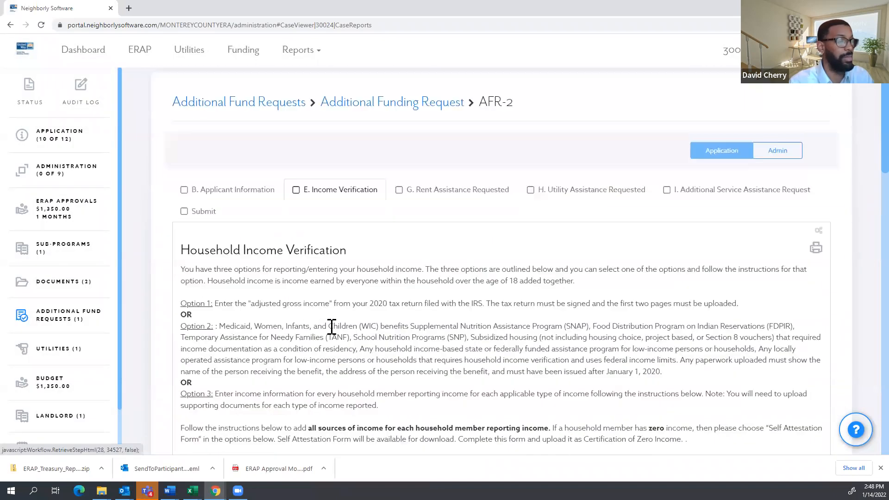
{"action": "scroll", "coordinate": [331, 326], "scroll_direction": "down", "scroll_amount": 7}
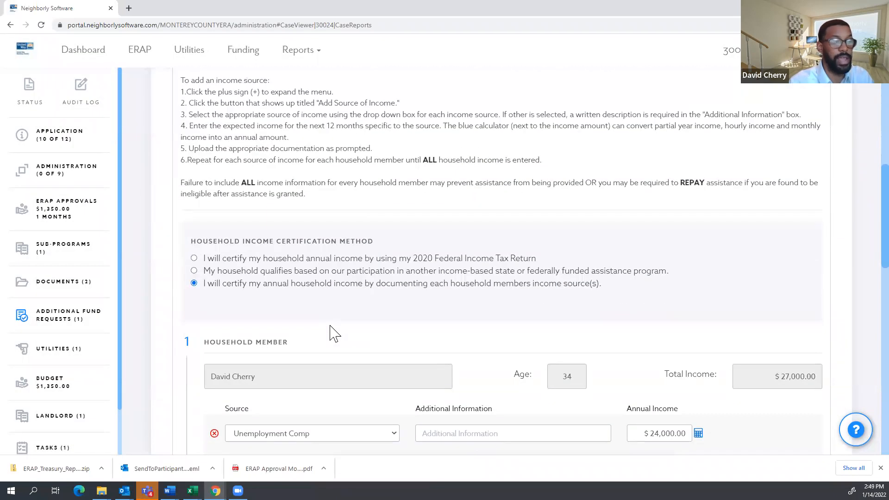
{"action": "scroll", "coordinate": [338, 327], "scroll_direction": "down", "scroll_amount": 3}
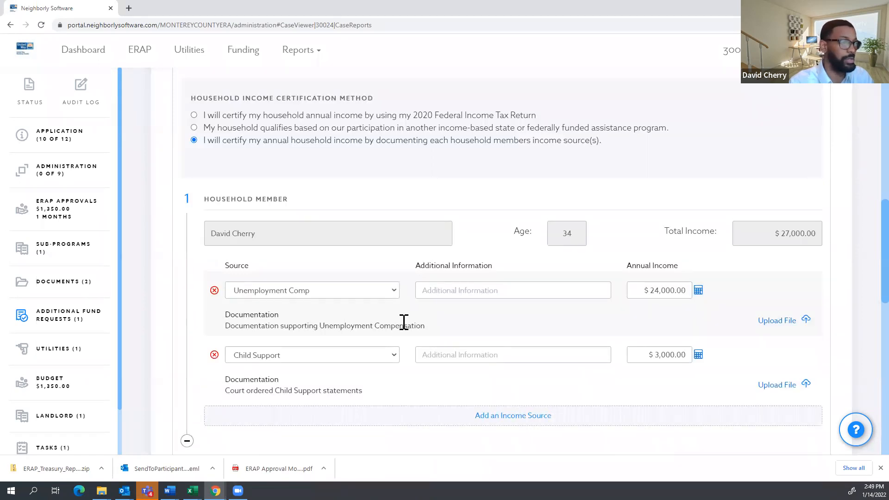
{"action": "scroll", "coordinate": [404, 322], "scroll_direction": "up", "scroll_amount": 10}
{"action": "scroll", "coordinate": [406, 327], "scroll_direction": "up", "scroll_amount": 5}
{"action": "left_click", "coordinate": [472, 292]}
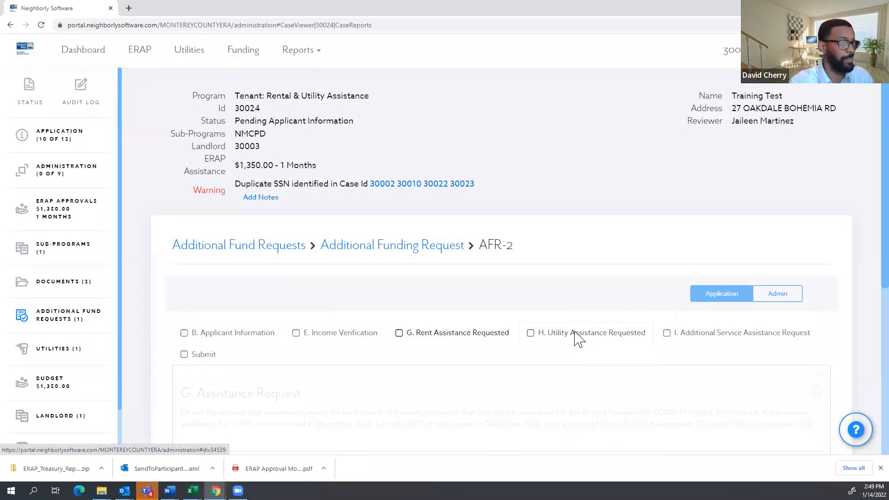
{"action": "left_click", "coordinate": [577, 334]}
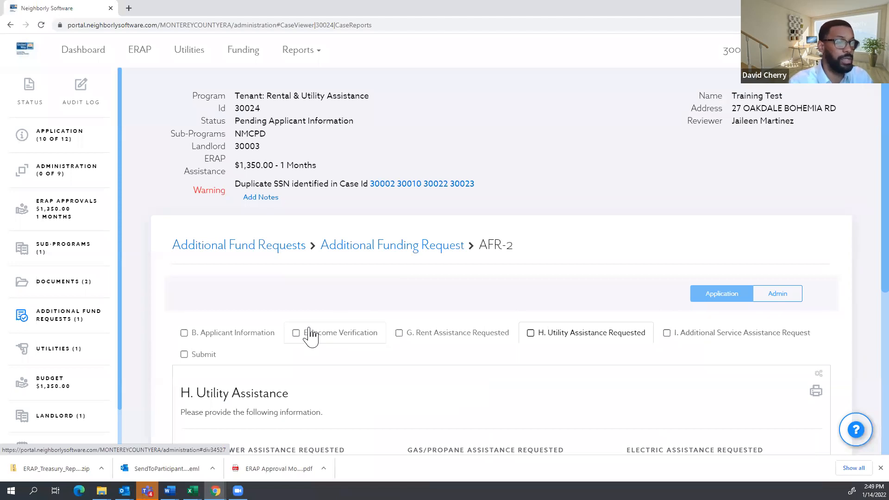
{"action": "scroll", "coordinate": [527, 349], "scroll_direction": "down", "scroll_amount": 1}
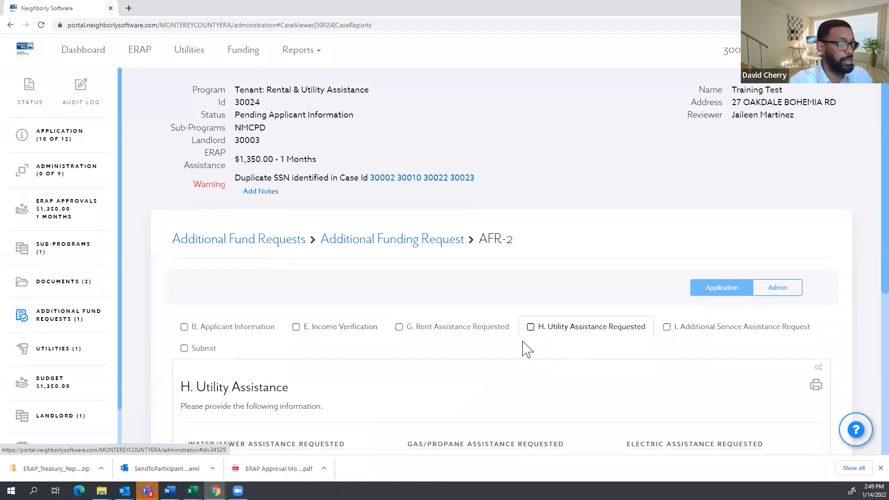
{"action": "scroll", "coordinate": [259, 289], "scroll_direction": "down", "scroll_amount": 1}
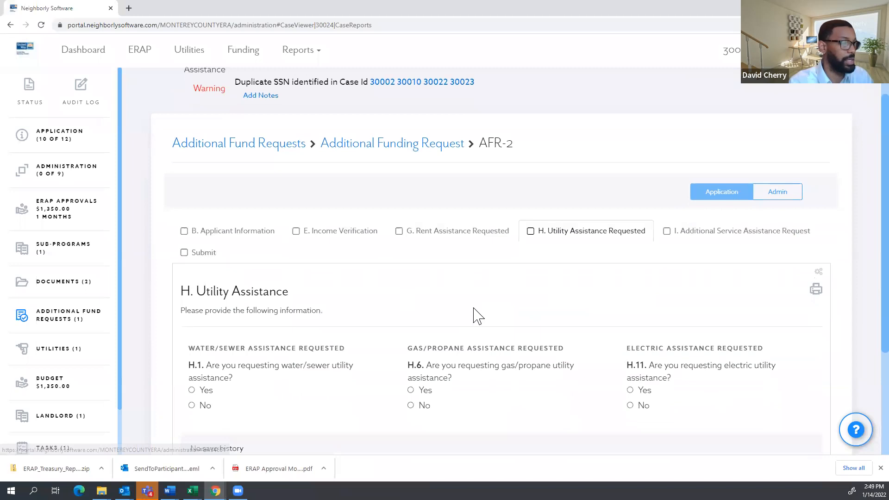
{"action": "scroll", "coordinate": [459, 310], "scroll_direction": "down", "scroll_amount": 2}
Review AFR-2's Submit section with certifications, then return to the Dashboard.
{"action": "left_click", "coordinate": [191, 116]}
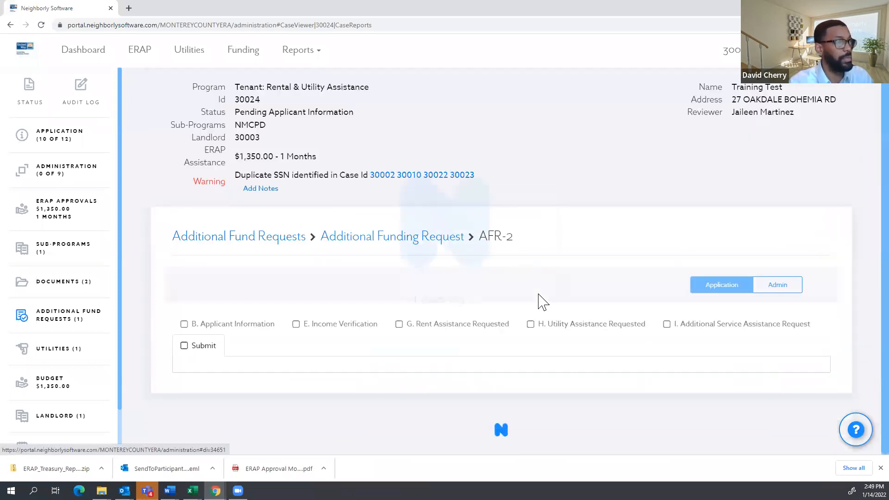
{"action": "scroll", "coordinate": [476, 337], "scroll_direction": "down", "scroll_amount": 2}
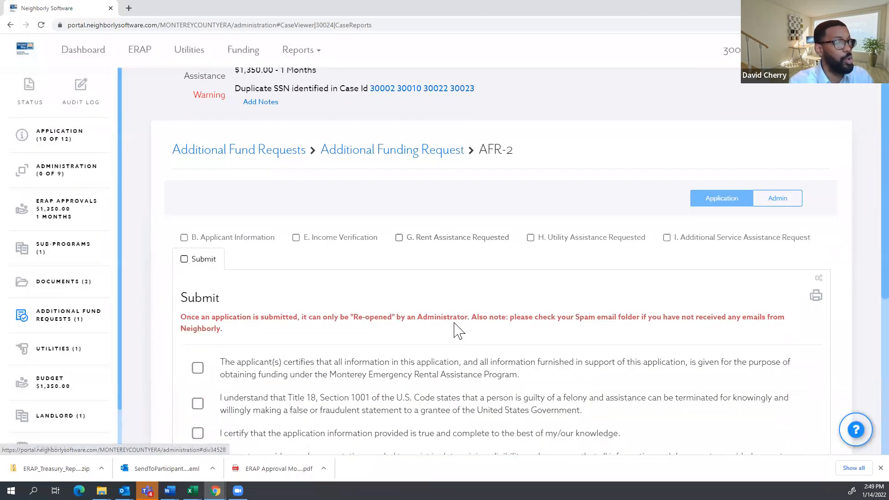
{"action": "scroll", "coordinate": [459, 331], "scroll_direction": "down", "scroll_amount": 5}
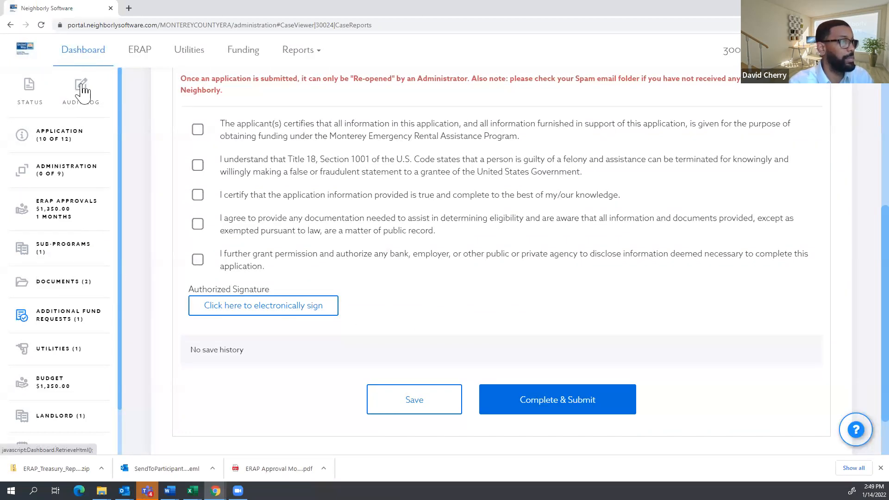
{"action": "scroll", "coordinate": [93, 158], "scroll_direction": "up", "scroll_amount": 2}
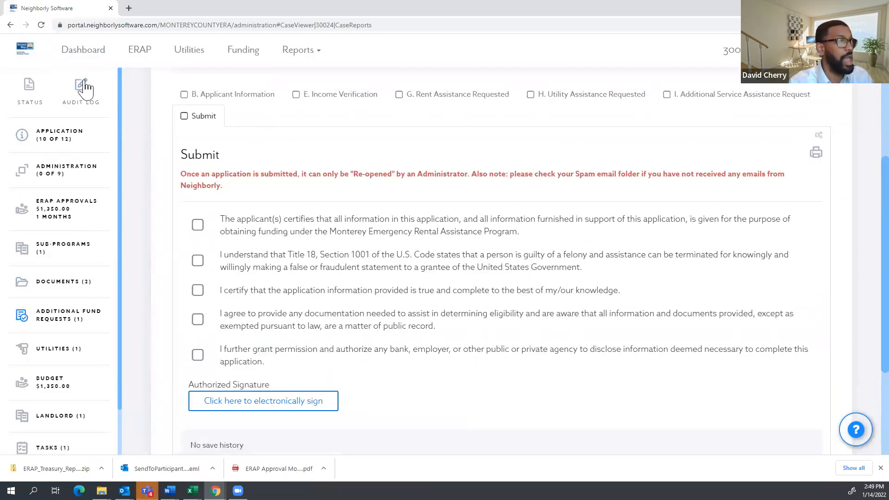
{"action": "left_click", "coordinate": [83, 59]}
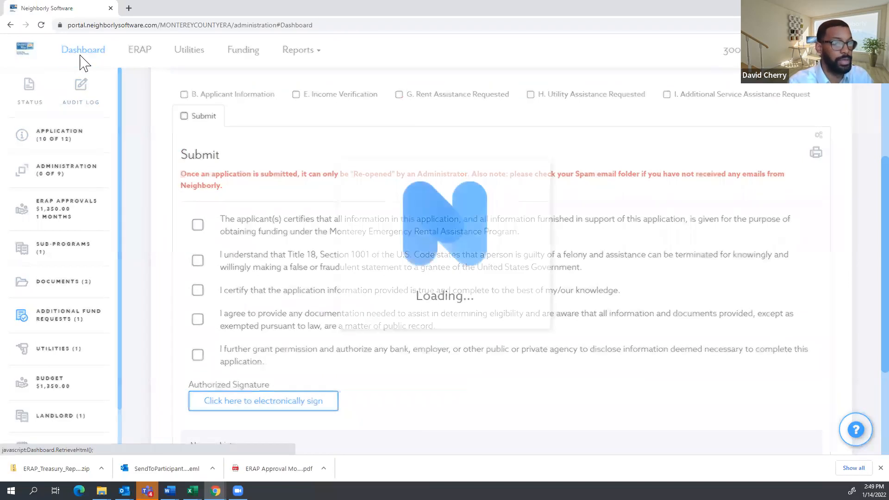
{"action": "scroll", "coordinate": [228, 332], "scroll_direction": "down", "scroll_amount": 5}
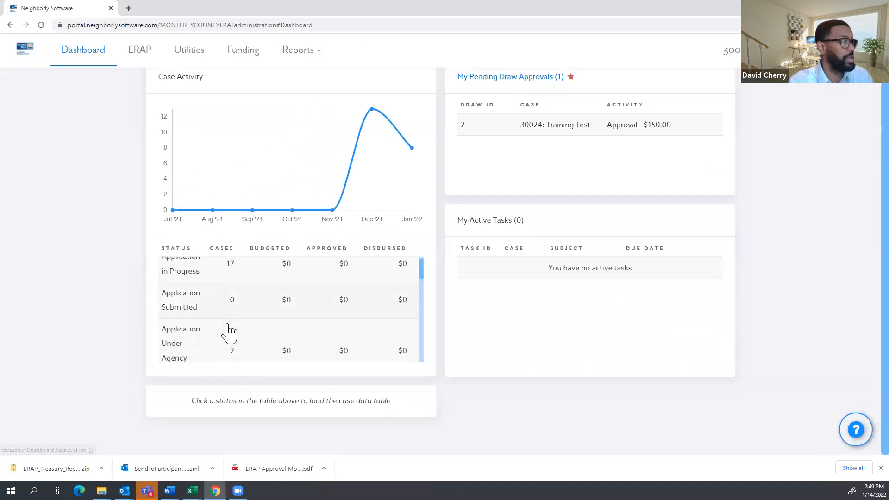
{"action": "scroll", "coordinate": [217, 331], "scroll_direction": "down", "scroll_amount": 5}
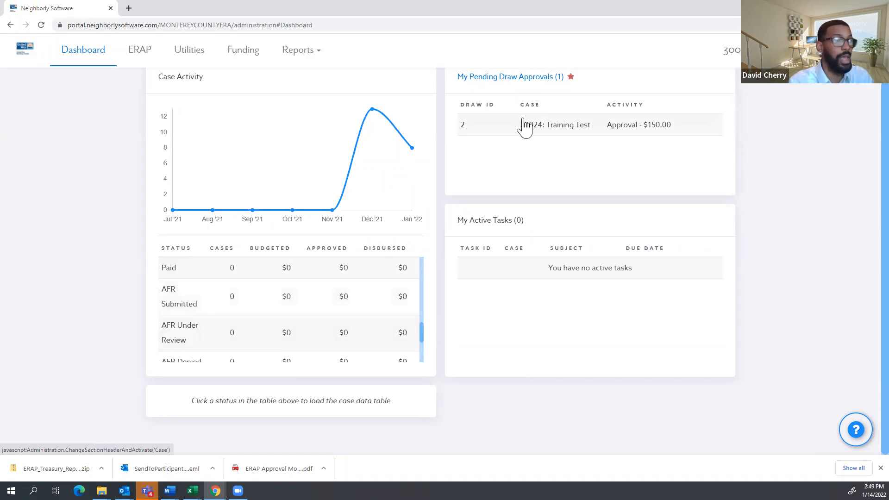
{"action": "left_click", "coordinate": [602, 131]}
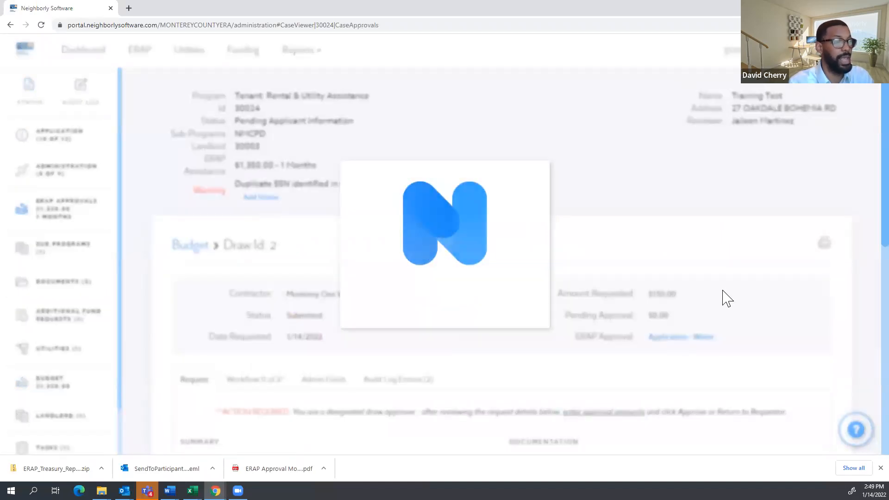
{"action": "left_click", "coordinate": [806, 301]}
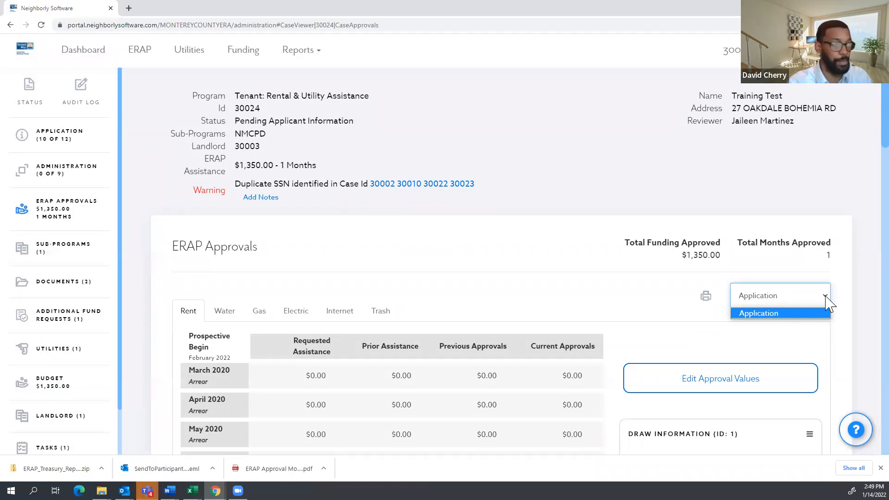
{"action": "left_click_drag", "start_coordinate": [331, 164], "coordinate": [234, 166]}
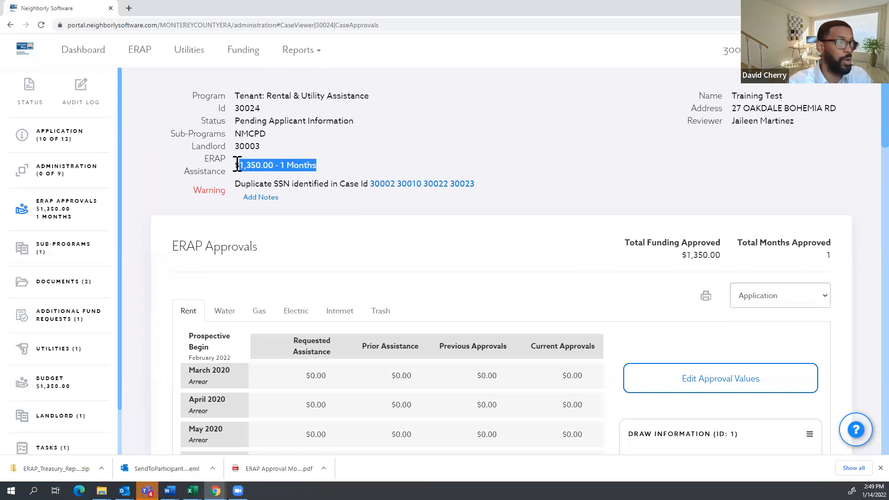
{"action": "left_click", "coordinate": [329, 166]}
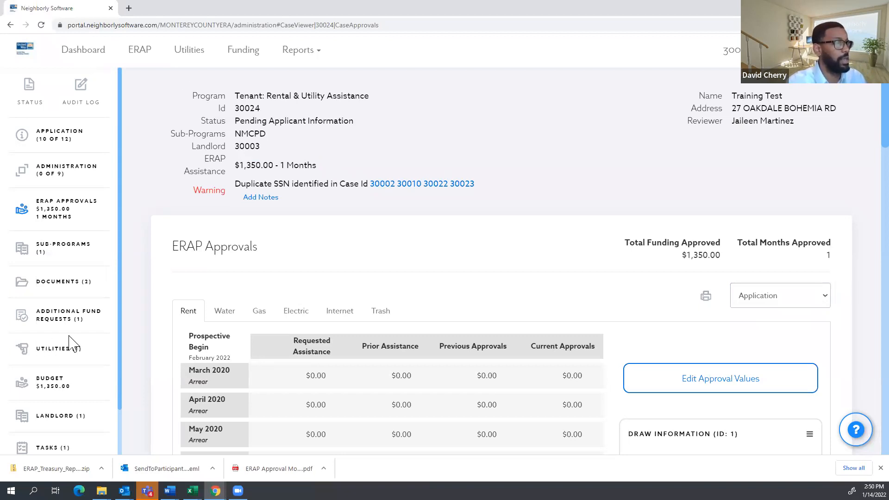
{"action": "left_click", "coordinate": [98, 52]}
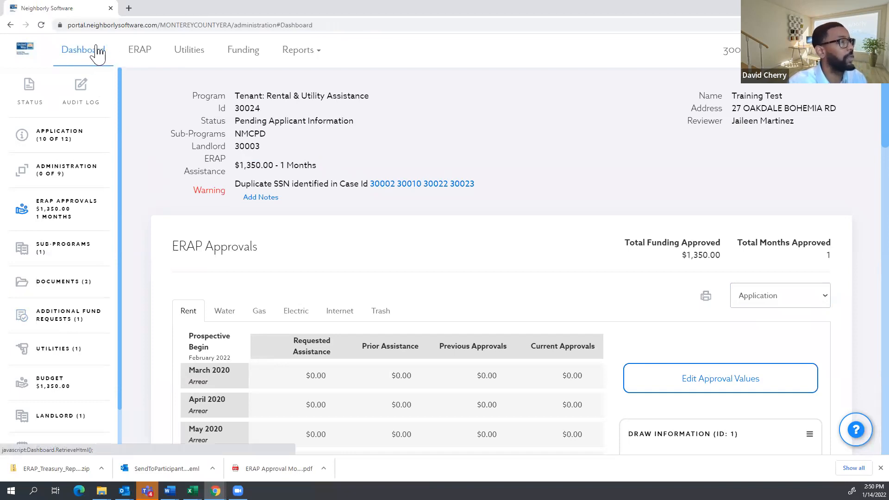